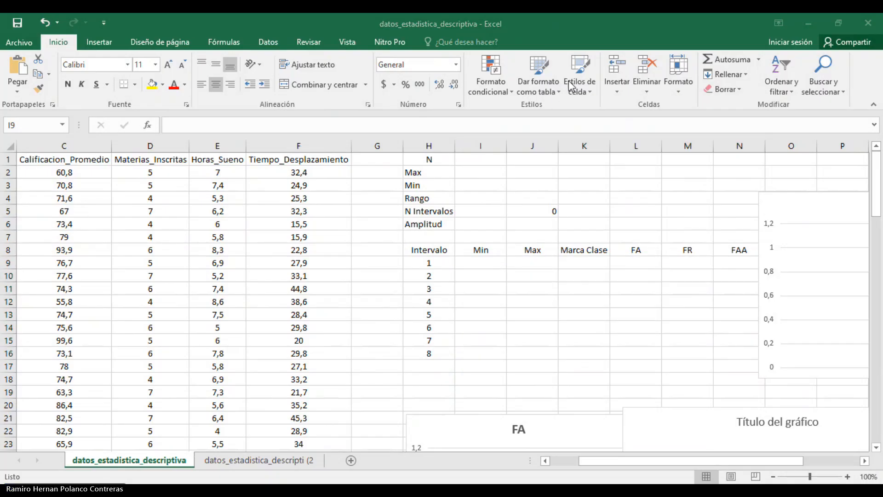
Examine the dataset's variable columns from Horas_Estudio to Tiempo_Desplazamiento, including Materias_Inscritas
key("alt+Tab")
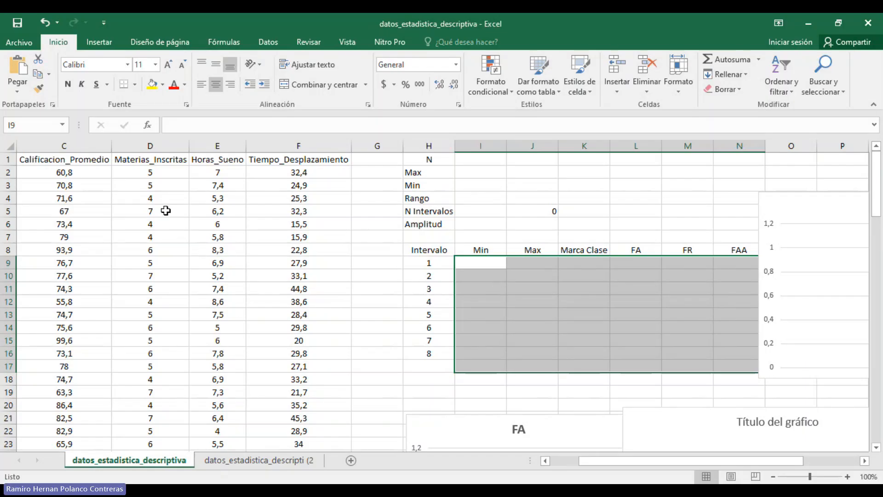
left_click_drag(632, 466, 604, 466)
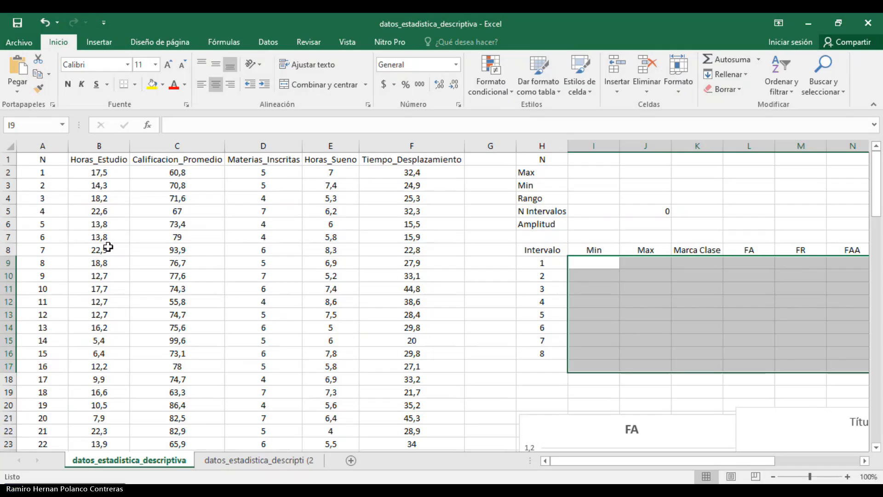
left_click_drag(99, 146, 455, 145)
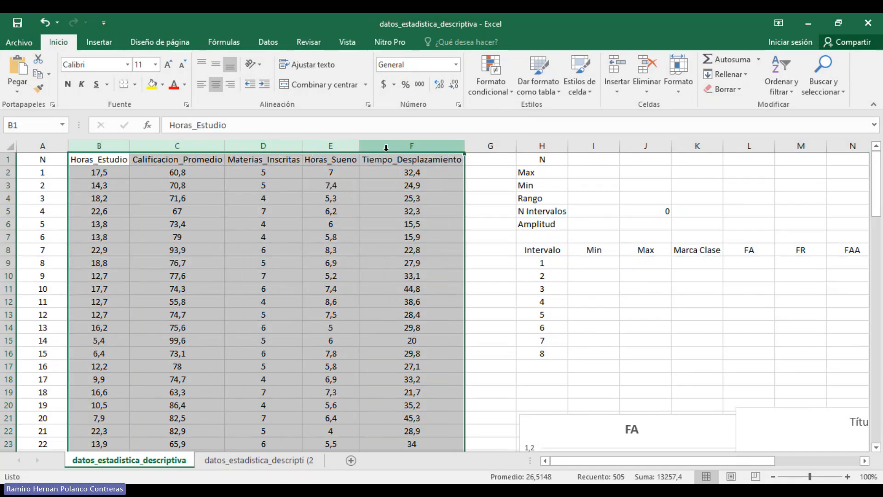
left_click(486, 248)
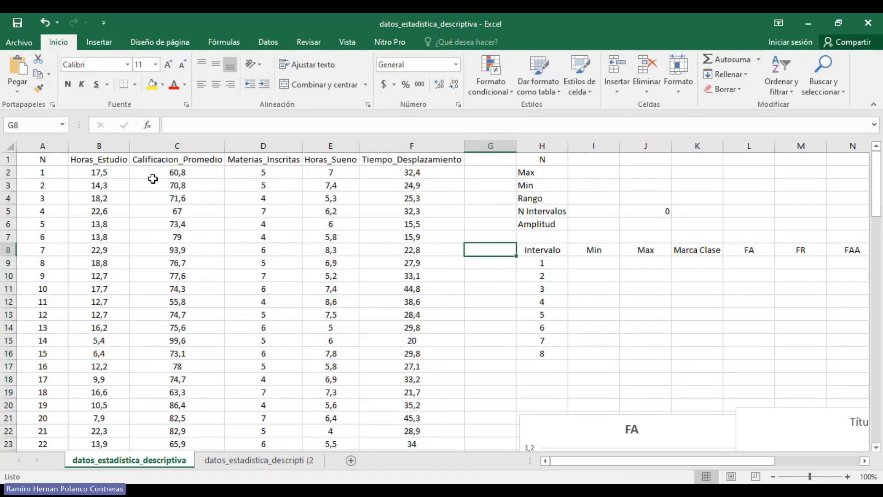
left_click(114, 174)
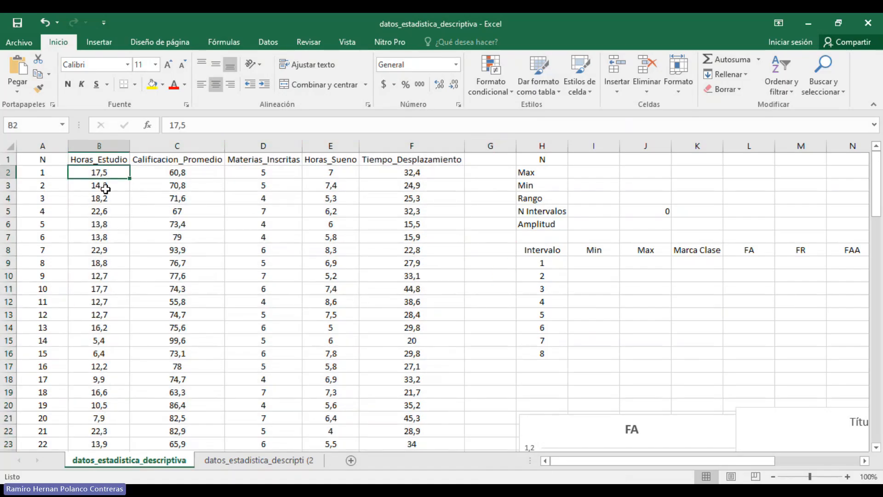
left_click(259, 172)
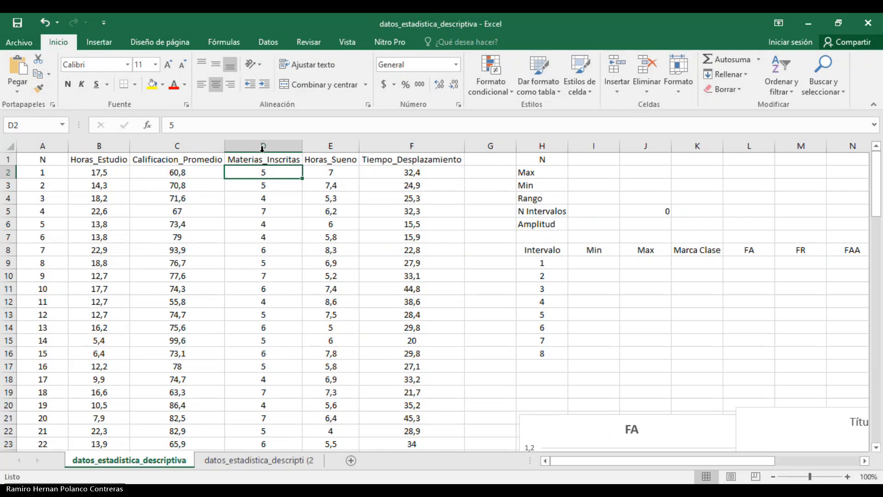
left_click(262, 143)
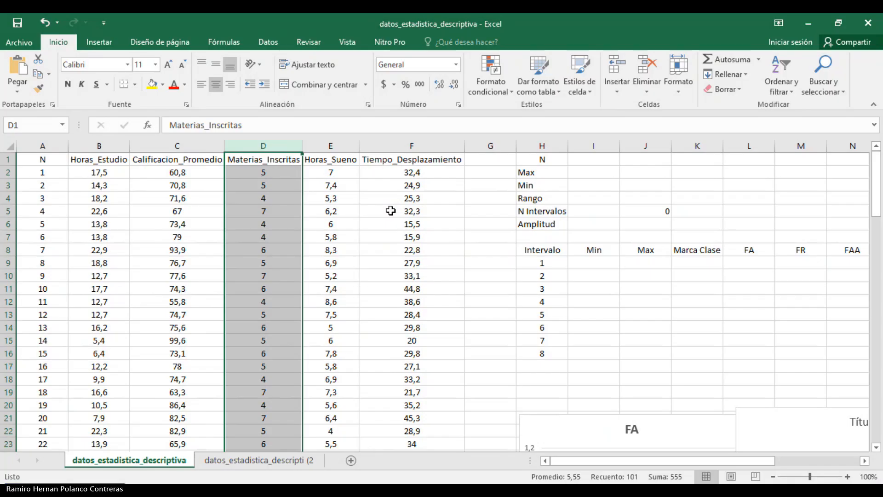
Narrow column A and review the records down to the last data row
left_click_drag(66, 142, 48, 144)
scroll(127, 265, "down", 2)
scroll(128, 266, "down", 12)
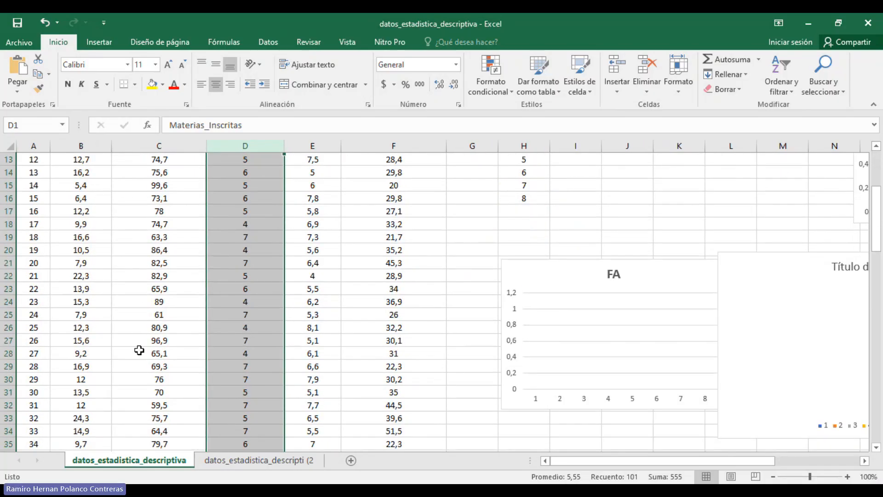
scroll(128, 357, "down", 17)
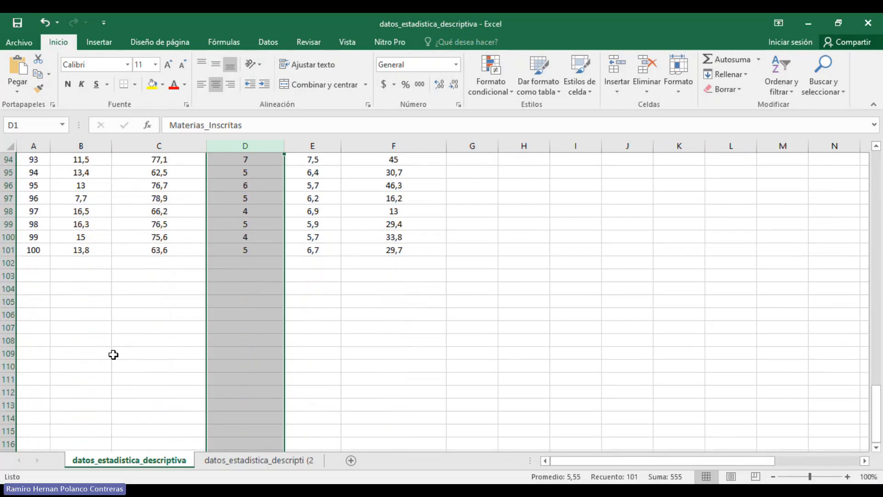
left_click(9, 250)
scroll(221, 259, "up", 3)
scroll(221, 260, "up", 20)
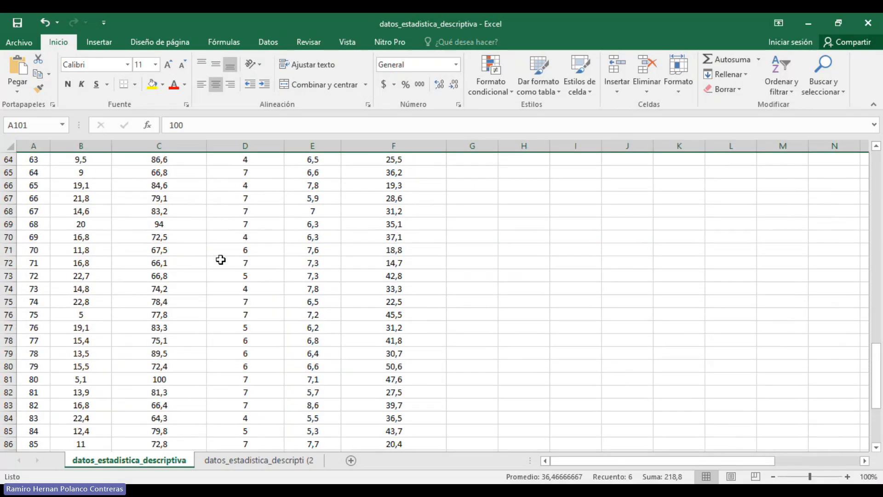
scroll(220, 260, "up", 8)
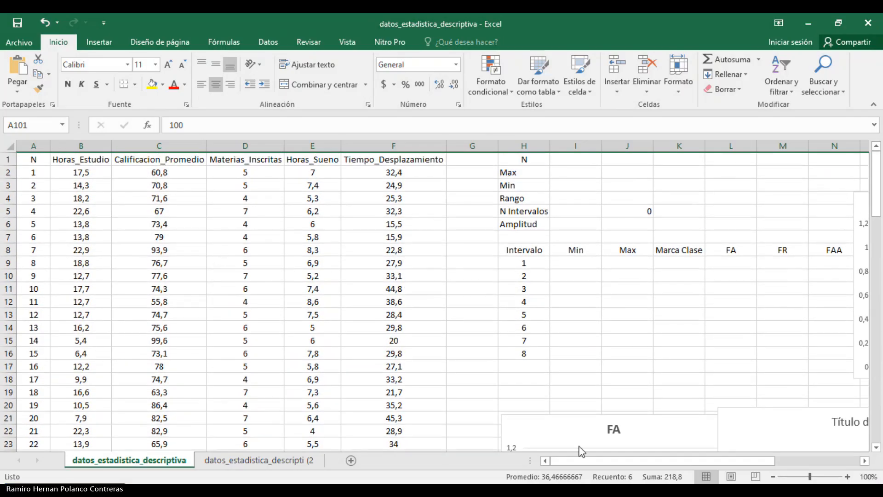
Fill the summary labels from N to Amplitud in H1:H6 with yellow
left_click(846, 476)
left_click(845, 477)
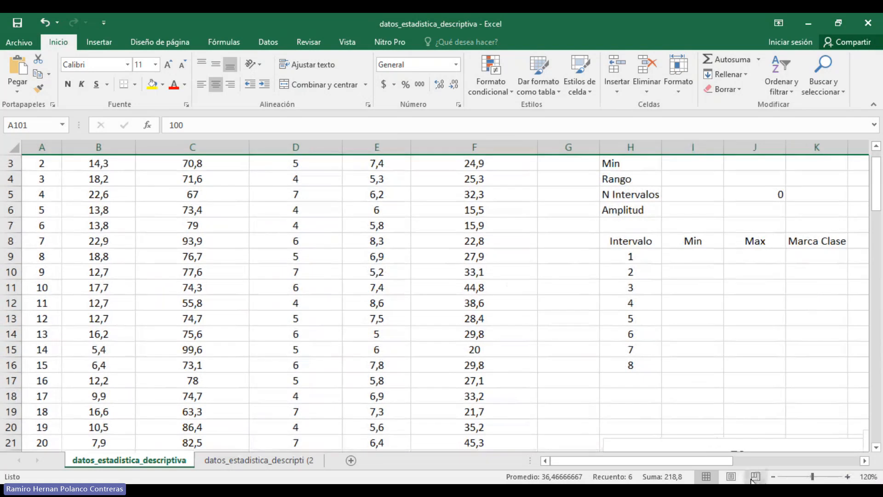
left_click_drag(712, 461, 766, 457)
scroll(623, 349, "up", 1)
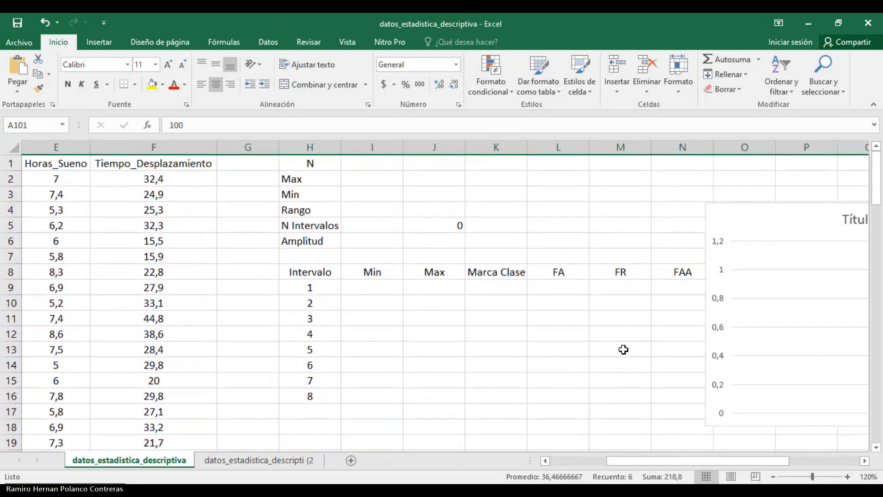
left_click_drag(309, 163, 315, 239)
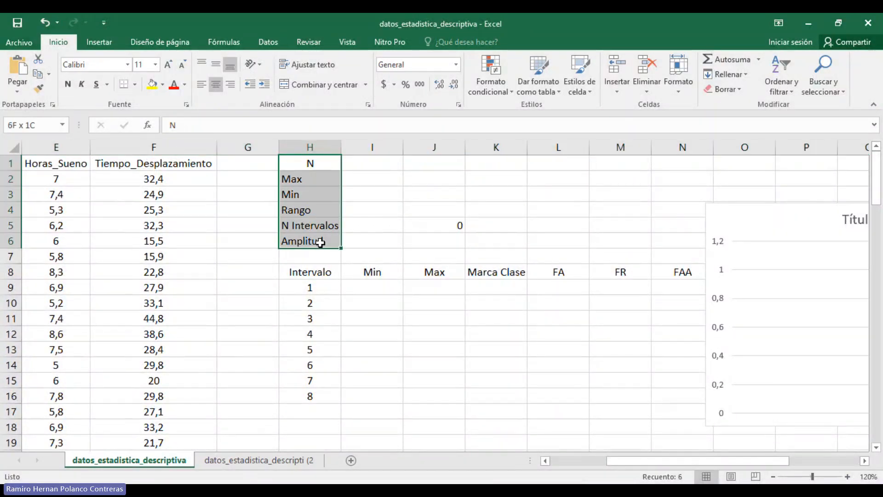
left_click(152, 84)
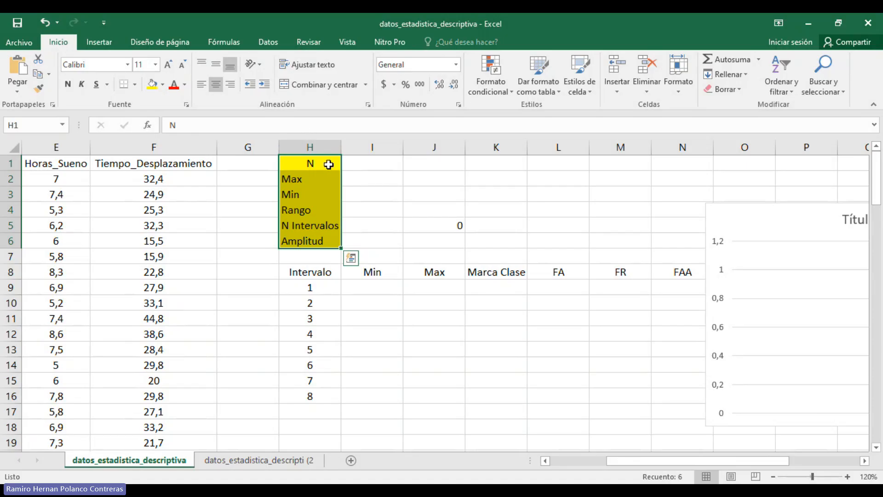
left_click(337, 180)
left_click(319, 165)
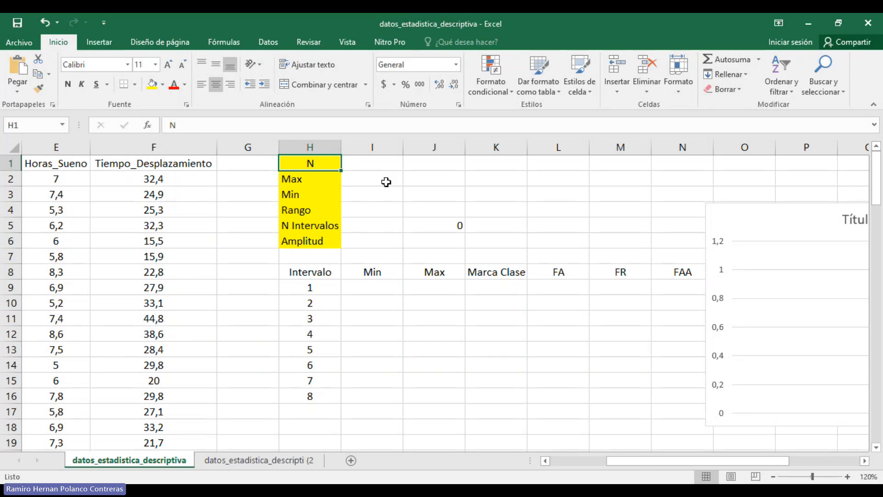
Count the Tiempo_Desplazamiento records in I1 with the formula =CONTAR(F2:F101)
left_click(391, 166)
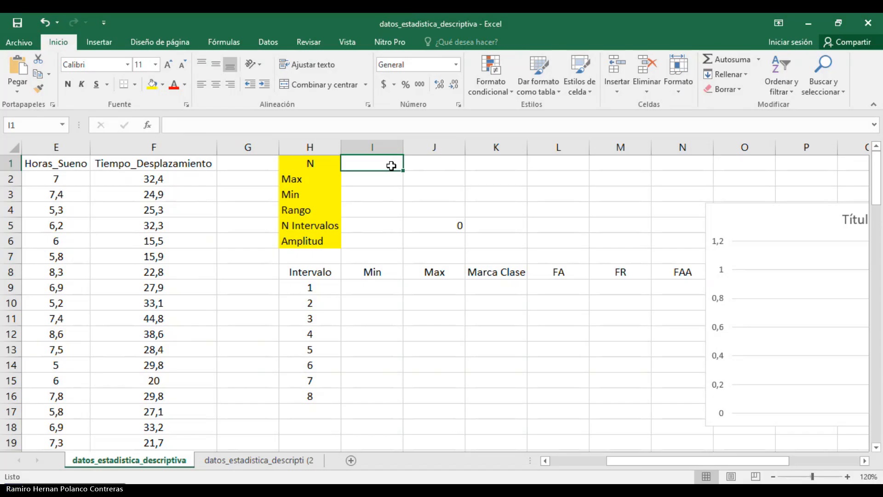
type("=")
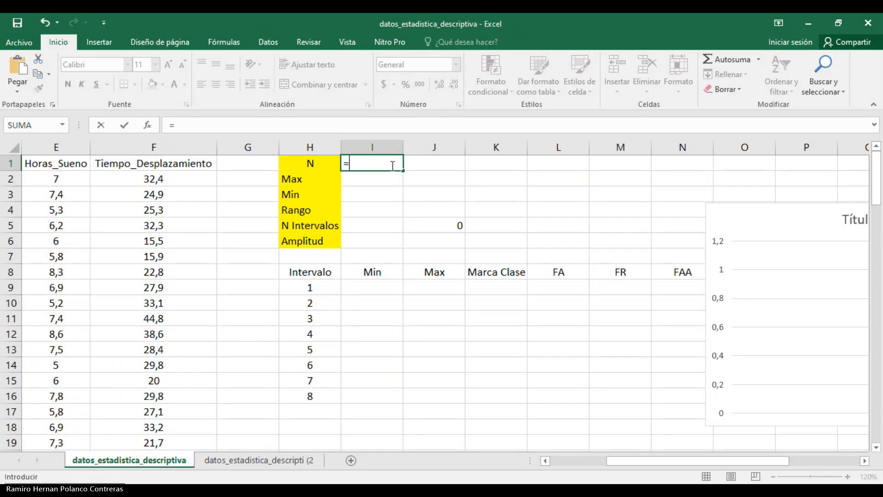
type("con")
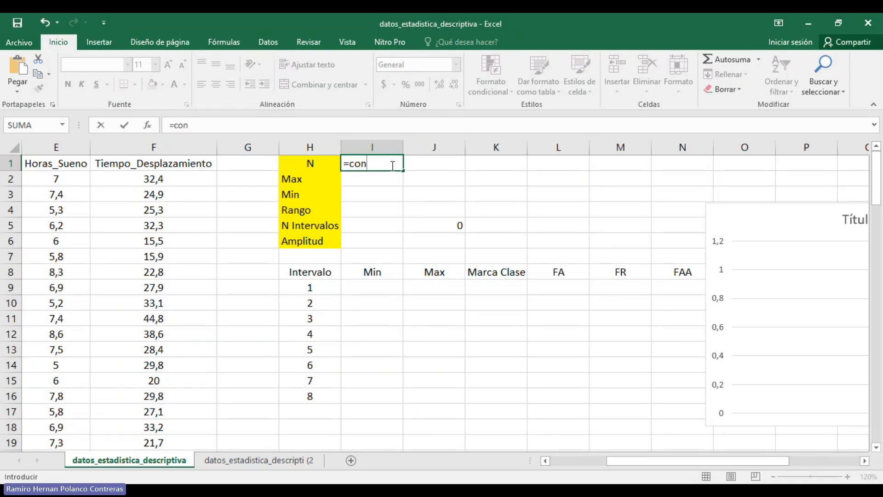
type("tar")
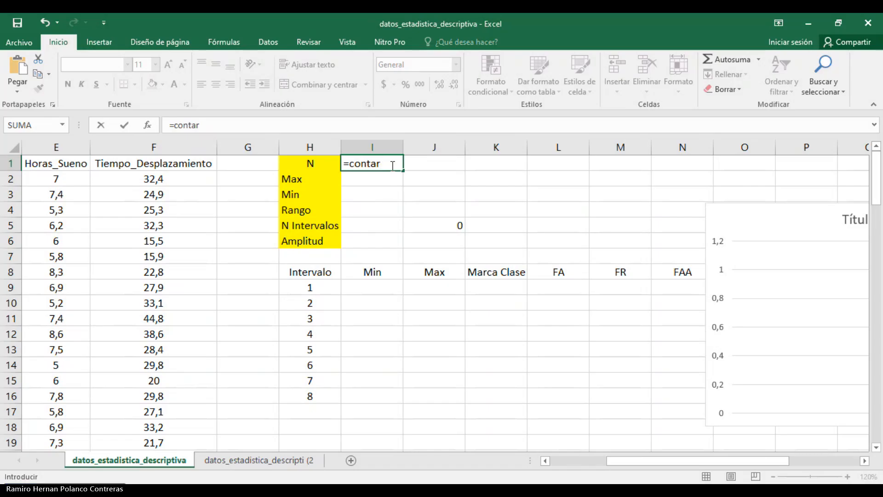
key("Tab")
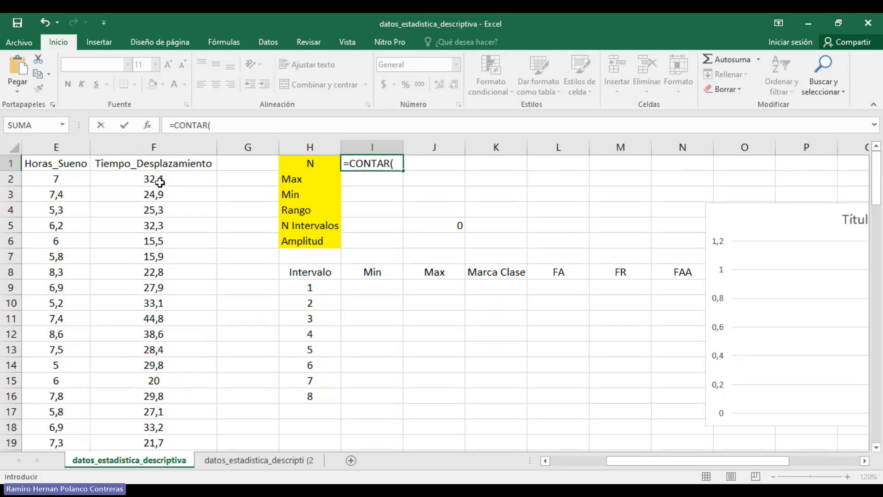
mouse_move(160, 183)
left_mouse_down()
mouse_move(153, 178)
mouse_move(160, 473)
mouse_move(150, 140)
mouse_move(158, 178)
left_mouse_up()
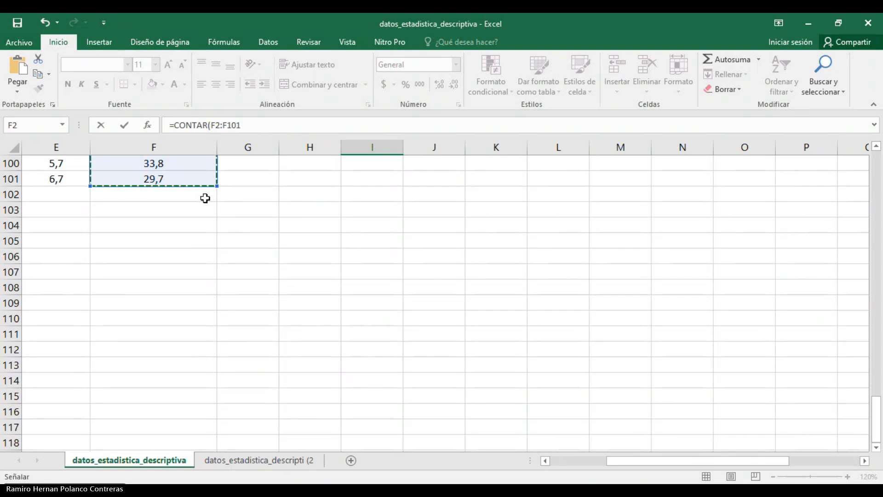
type(")")
key("Return")
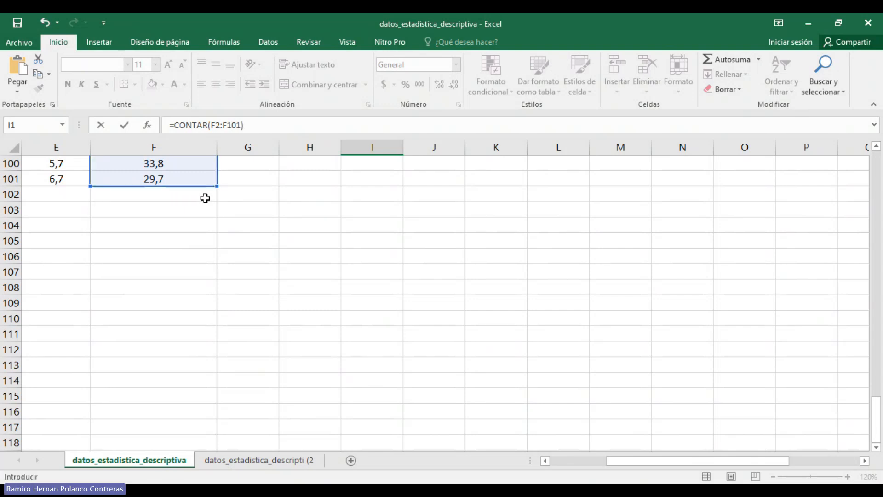
scroll(413, 307, "up", 1)
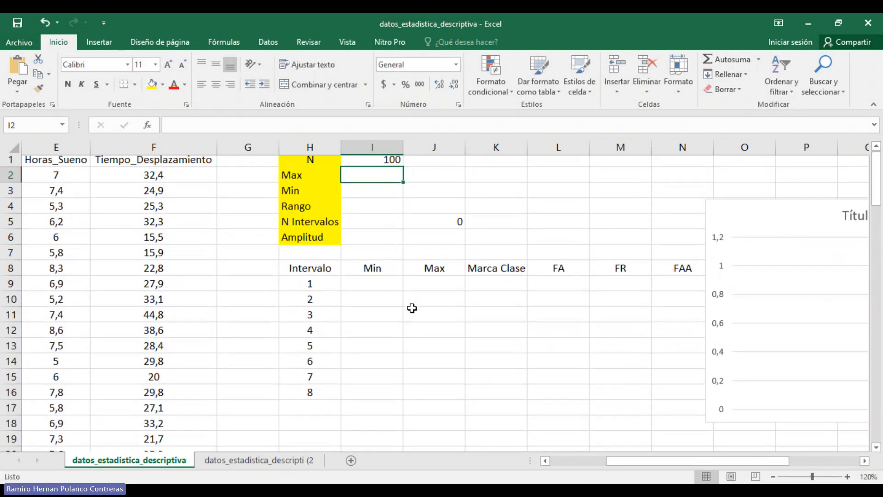
Copy the formula from I1 without its equals sign into J1 as the text CONTAR(F2:F101) and colour it red
left_click(388, 164)
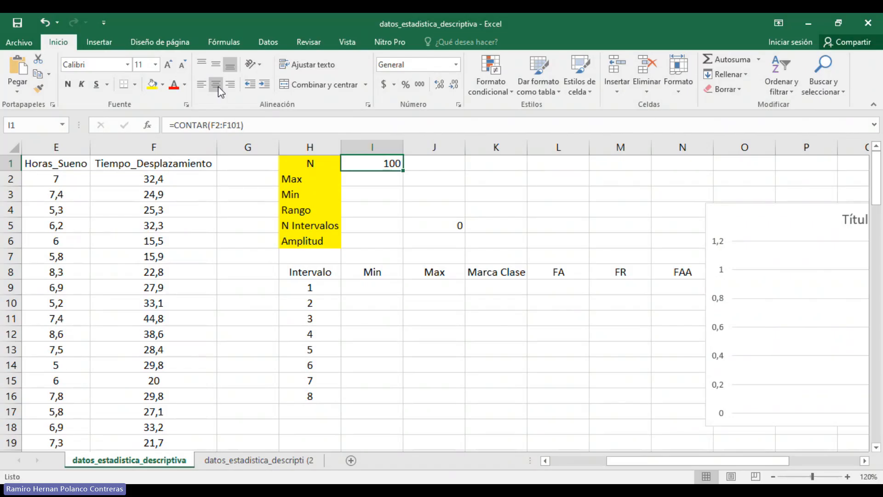
key("Right")
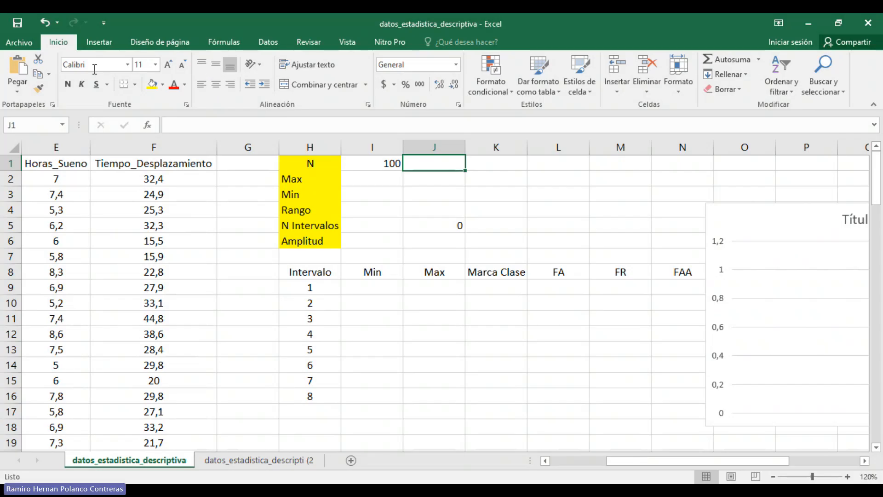
left_click(388, 167)
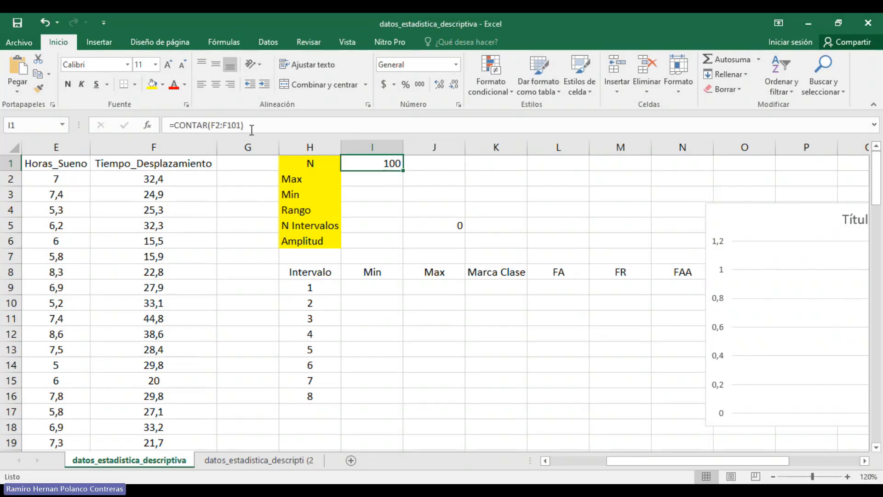
left_click_drag(252, 129, 177, 131)
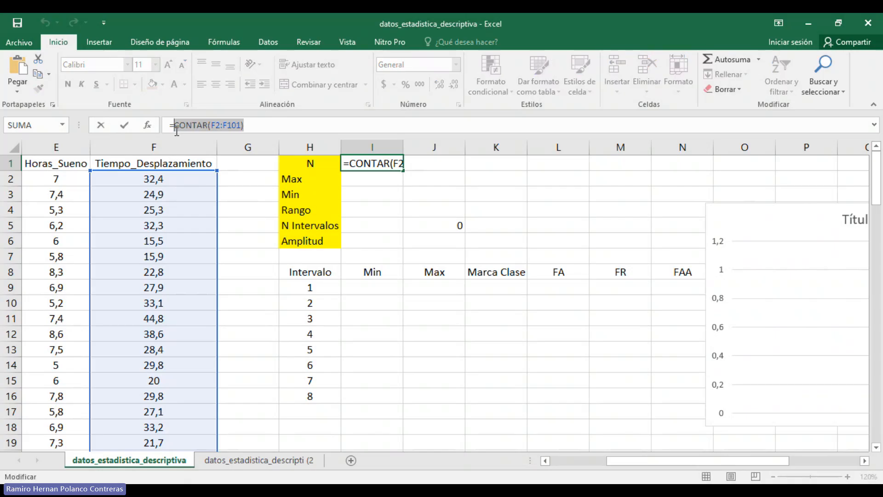
key("ctrl+c")
key("Escape")
left_click(434, 163)
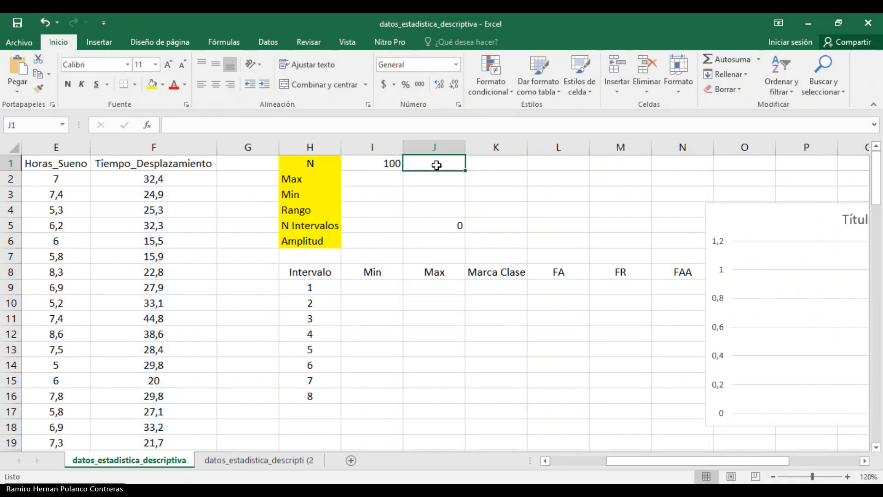
key("ctrl+v")
key("Return")
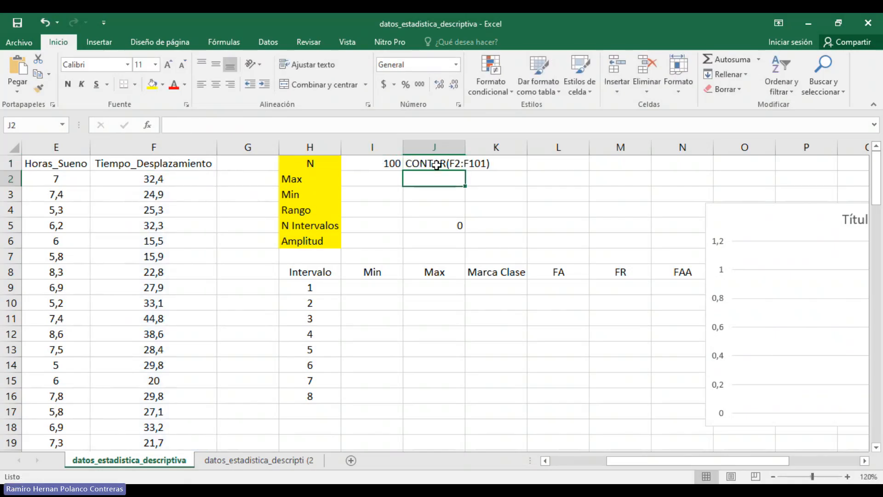
left_click(438, 167)
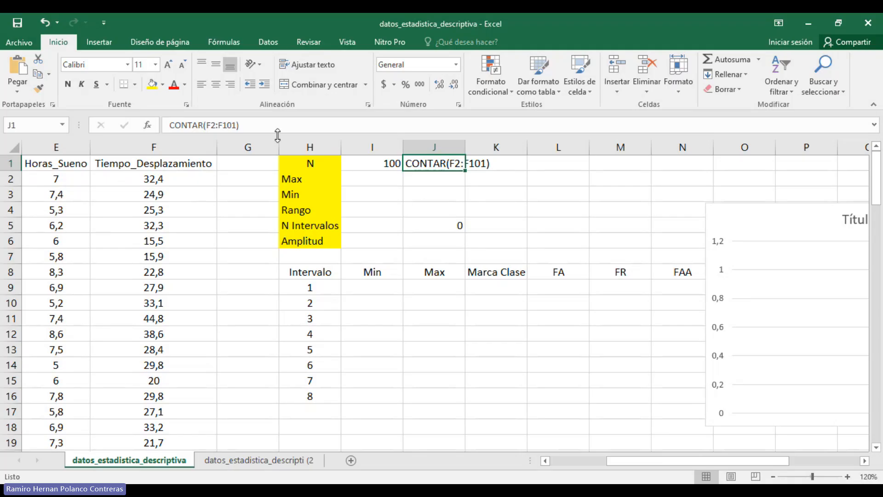
left_click(171, 84)
Center the contents of cells I1:J6 horizontally
left_click_drag(375, 163, 429, 240)
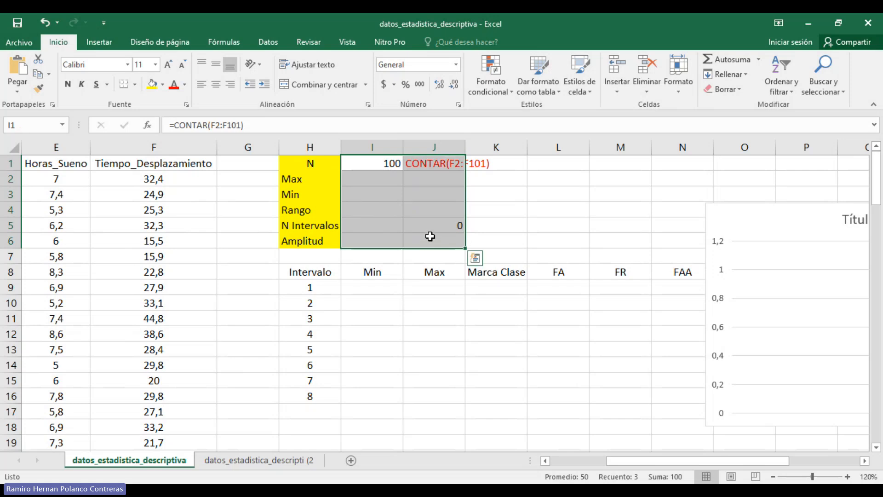
left_click(216, 85)
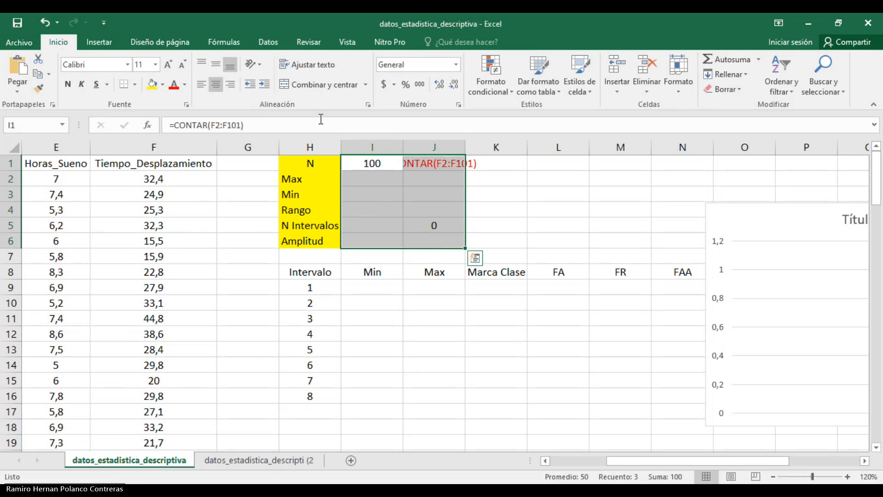
left_click(357, 181)
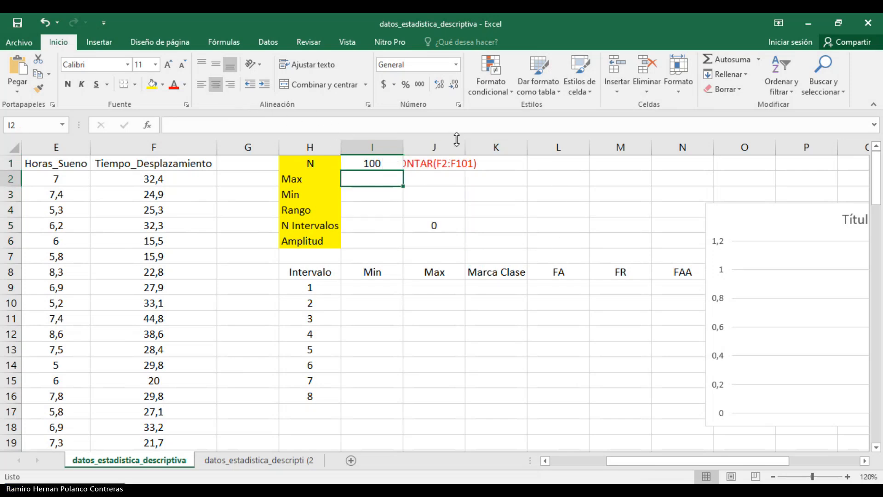
Merge and center cells J1:K1 so the formula text CONTAR(F2:F101) spans both cells
left_click_drag(446, 164, 510, 163)
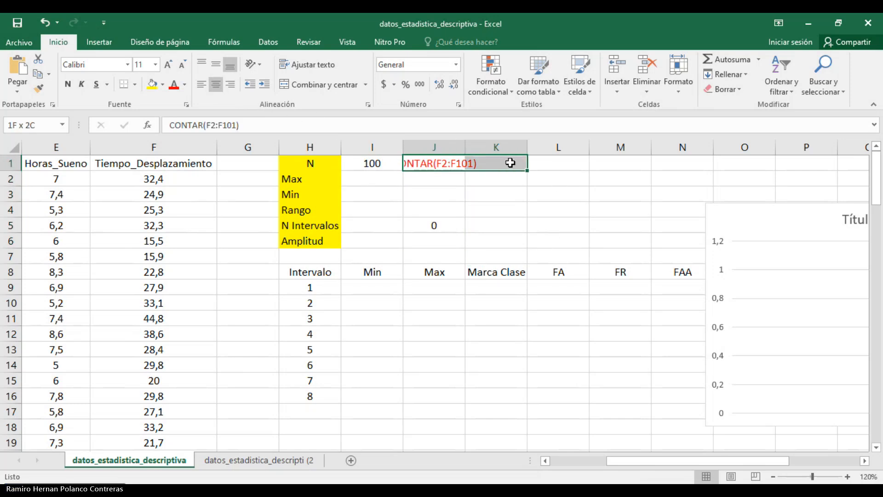
left_click(318, 84)
left_click(426, 184)
left_click(430, 165)
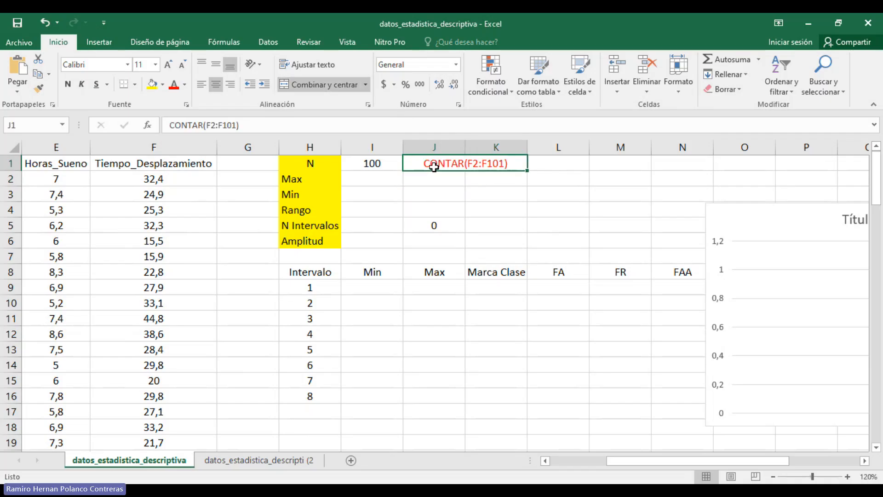
left_click(377, 167)
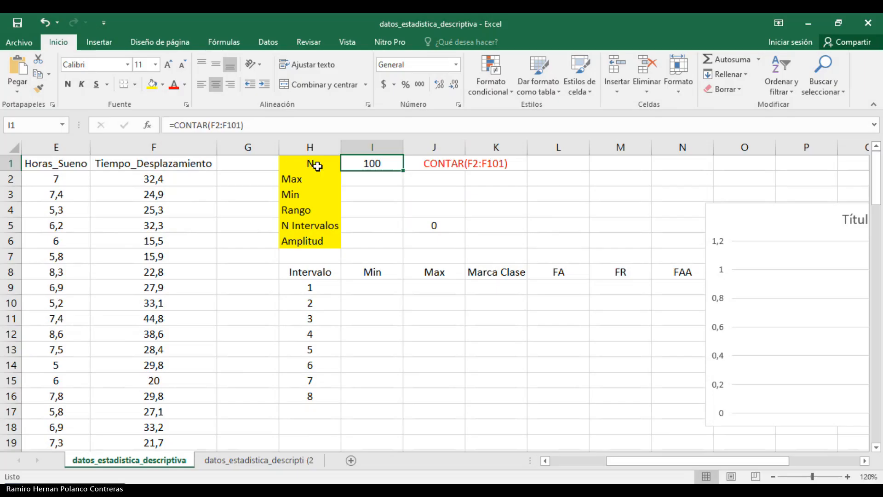
Calculate the maximum Tiempo_Desplazamiento value in I2 with the formula =MAX(F2:F101)
left_click(145, 153)
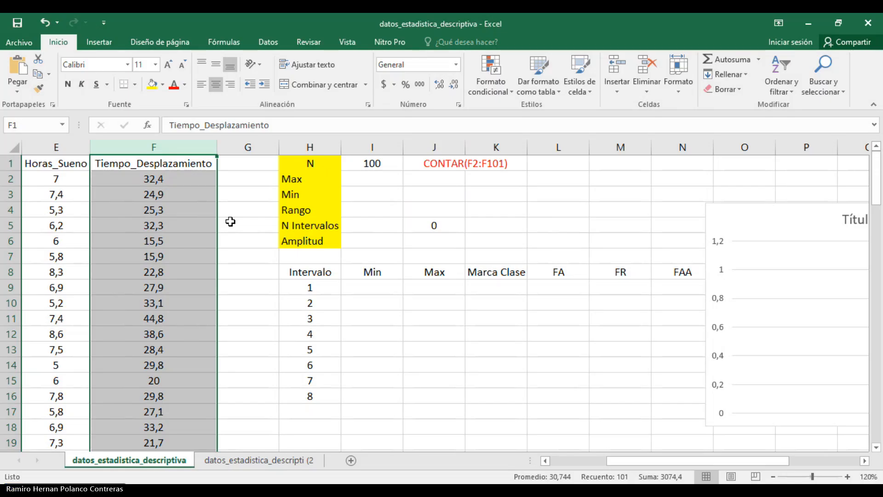
left_click(365, 184)
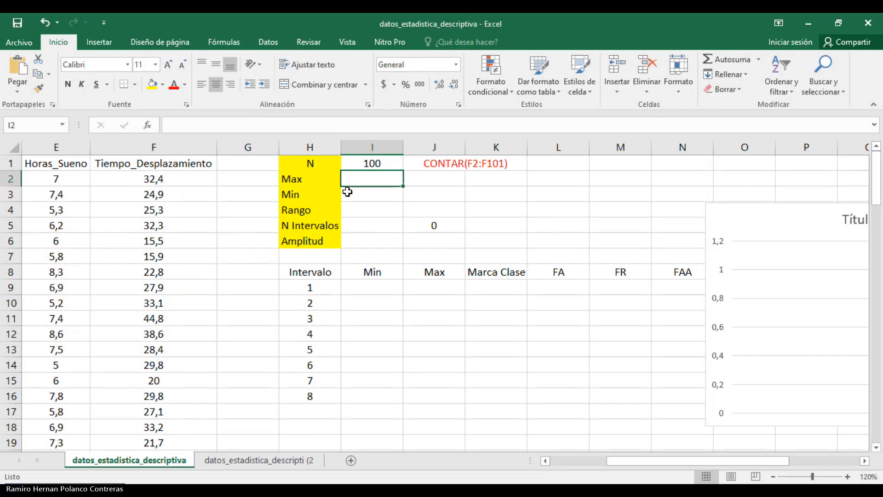
type("=")
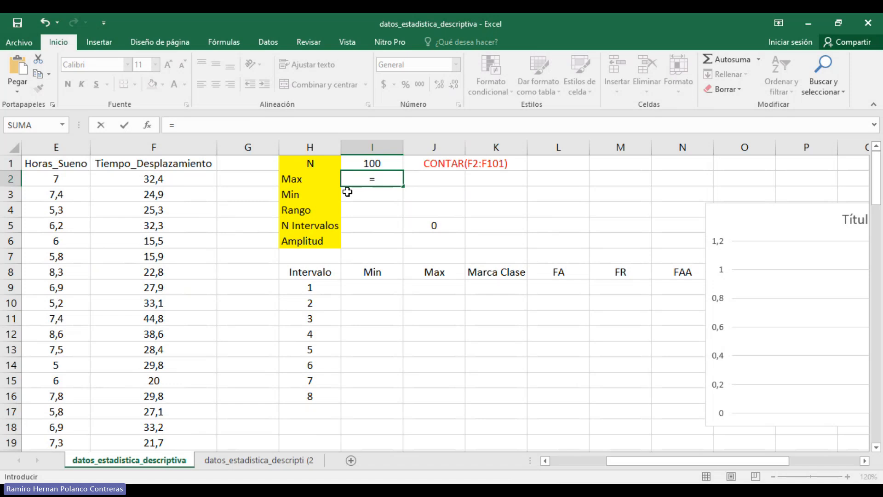
type("max")
type("(")
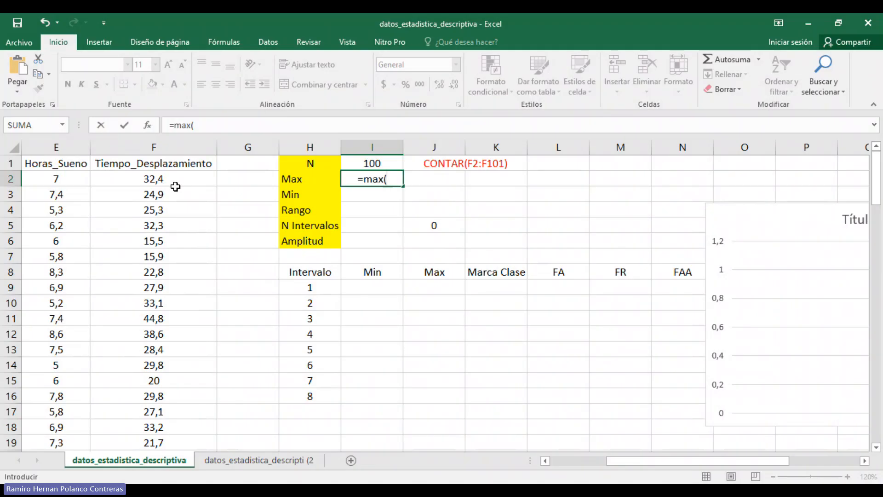
type("f1")
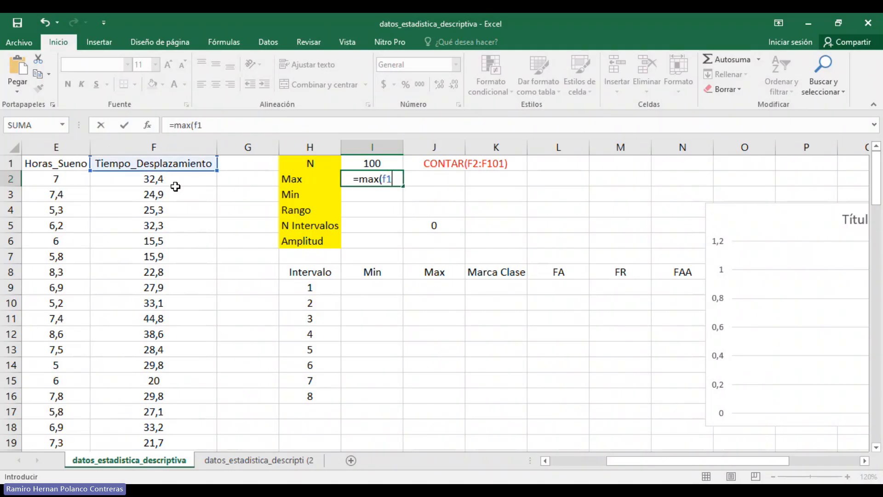
key("BackSpace")
type("2")
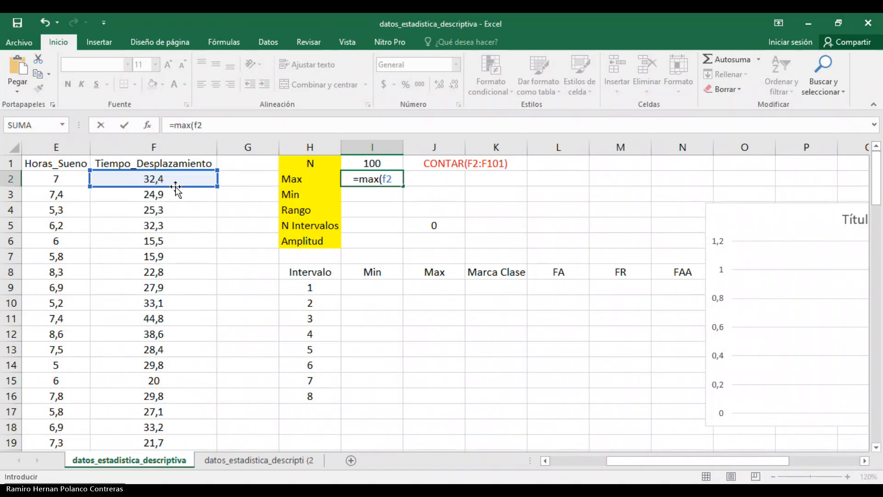
type(":")
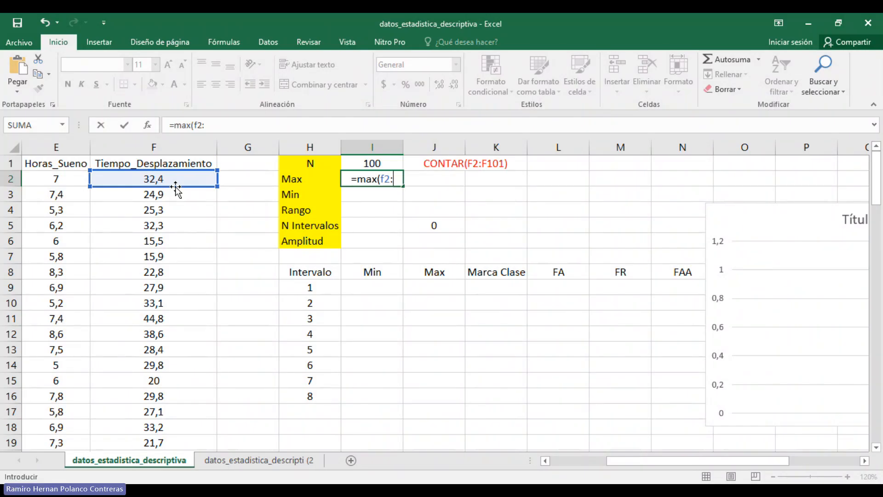
type("f1")
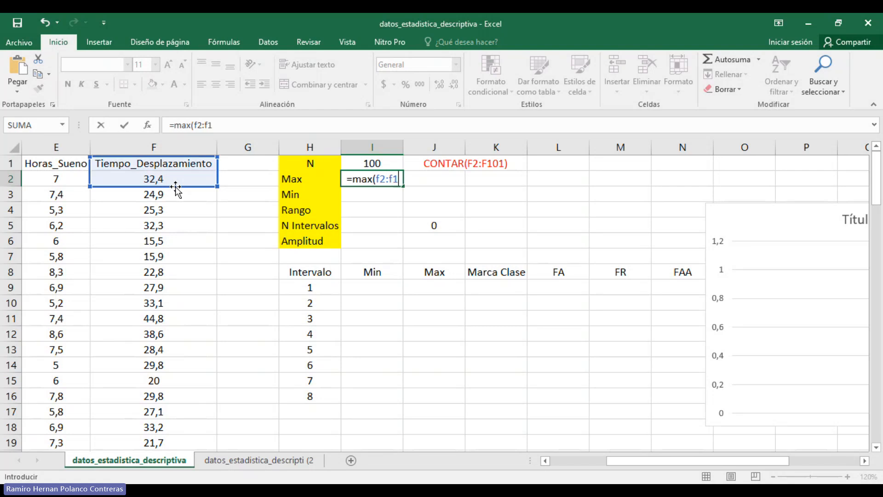
type("01")
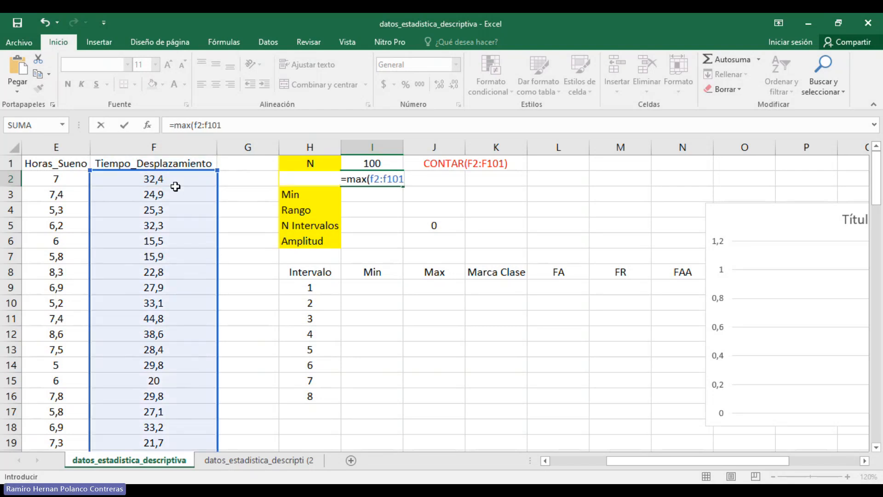
type(")")
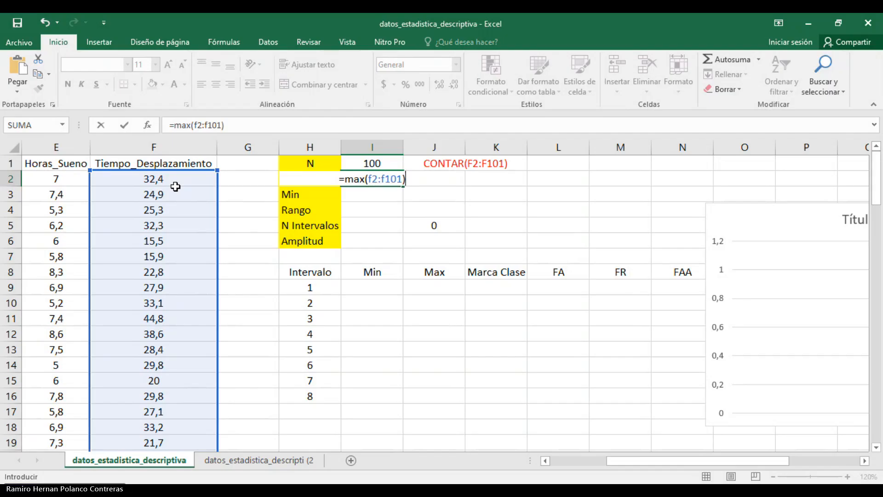
key("Return")
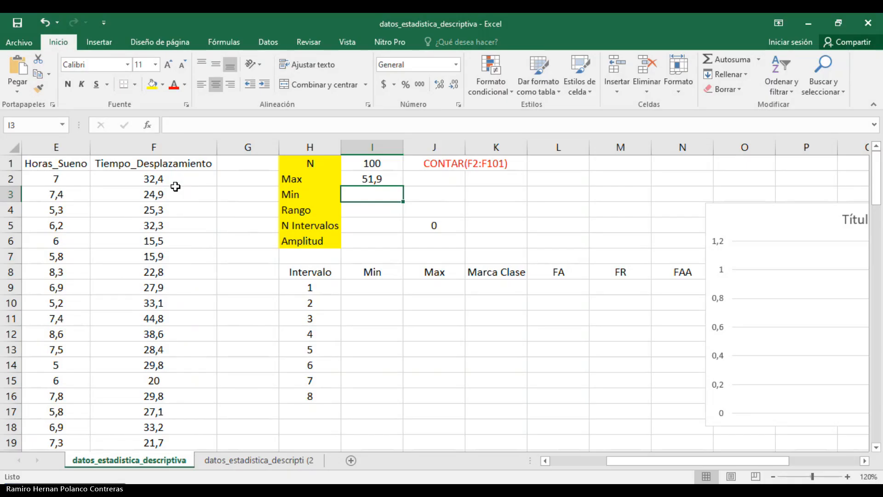
Copy the formula from I2 without its equals sign into J2 as the text MAX(F2:F101)
key("Up")
key("Right")
key("Left")
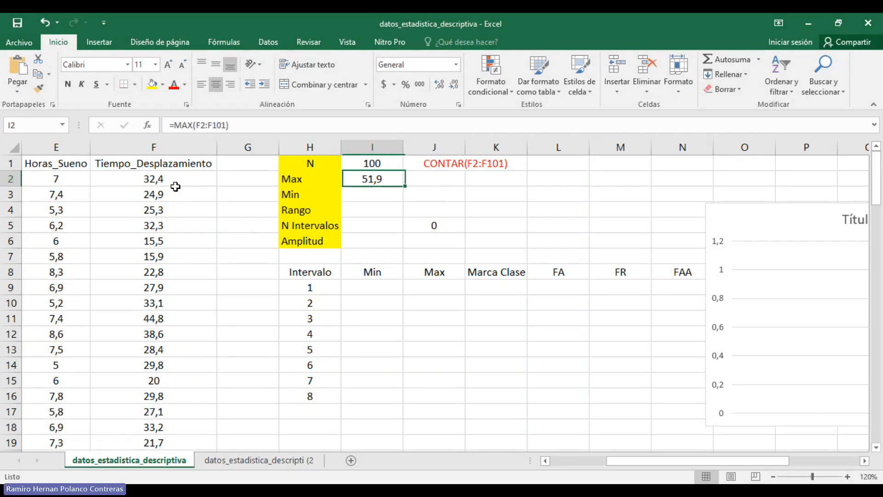
left_click_drag(240, 126, 178, 132)
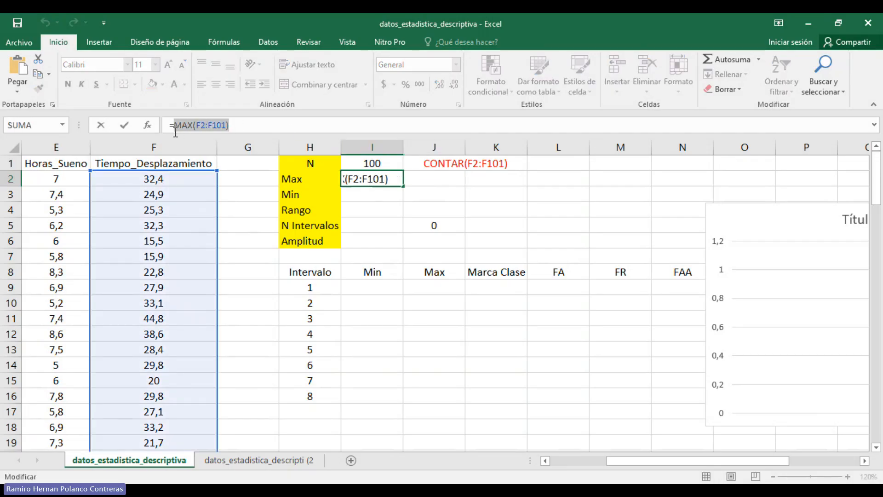
key("BackSpace")
key("Escape")
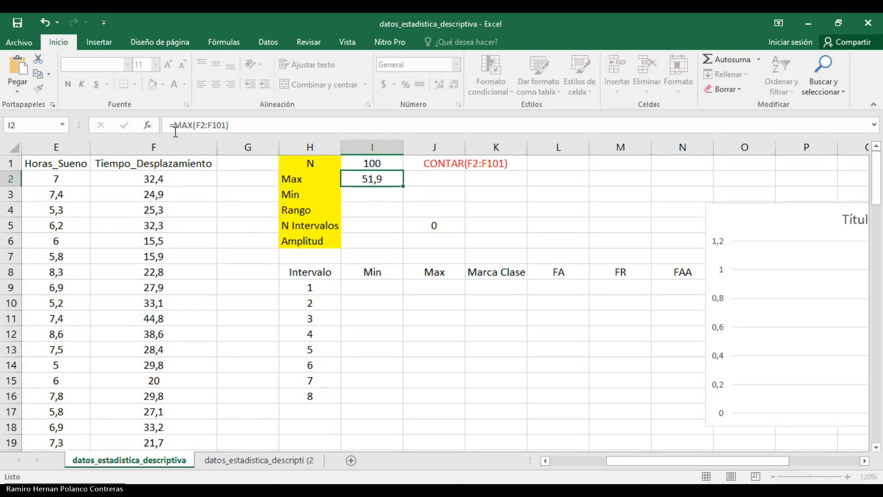
left_click(444, 174)
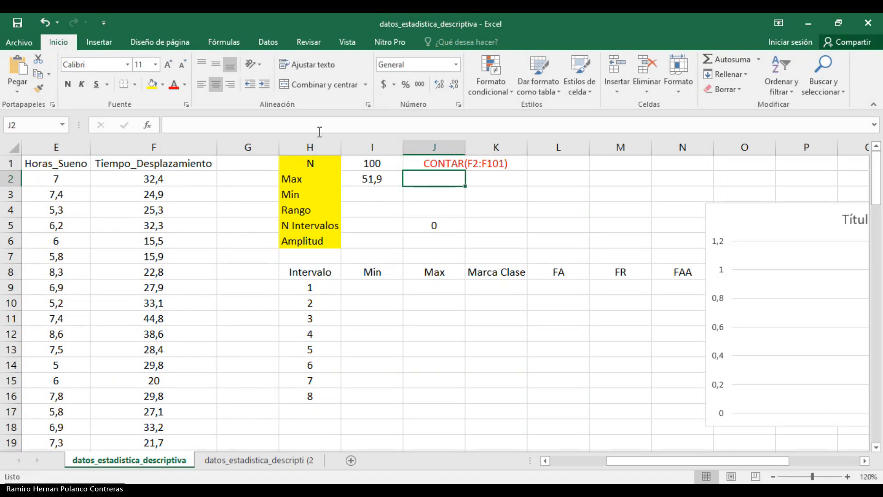
key("F2")
key("ctrl+v")
left_click(414, 225)
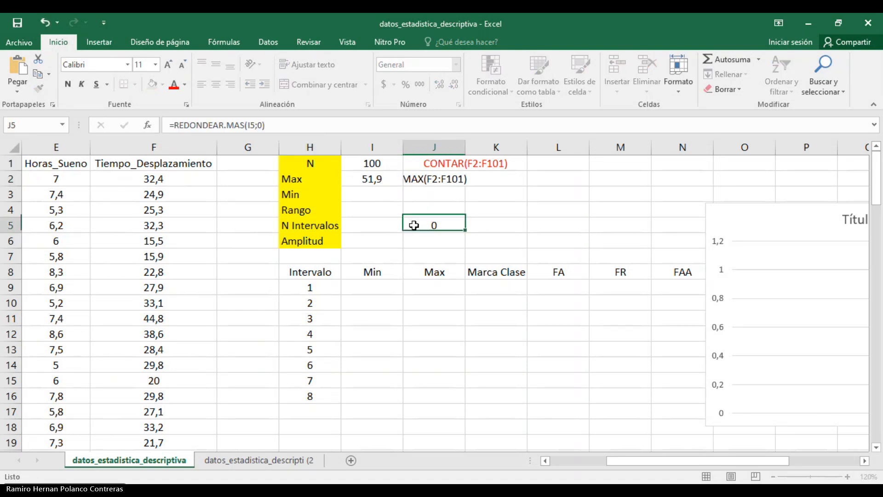
Copy the merged, centered red formatting of J1 onto the MAX formula text in J2
left_click(422, 165)
left_click(39, 87)
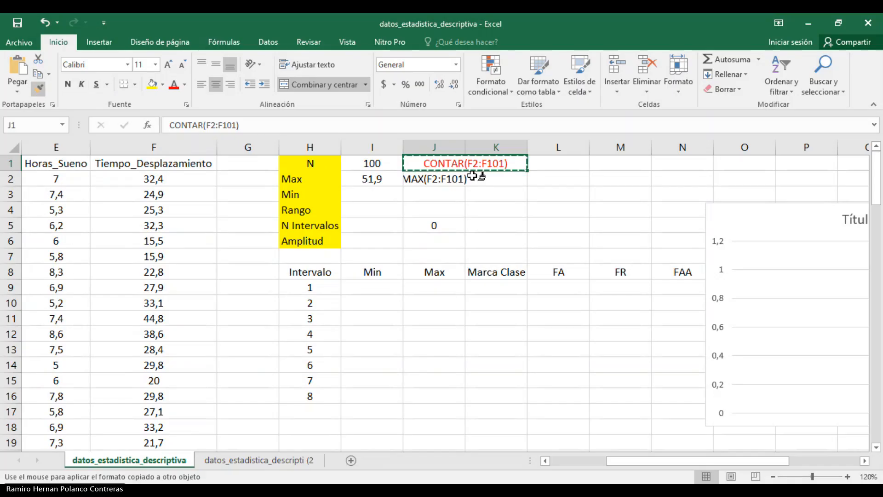
left_click(465, 176)
left_click(471, 209)
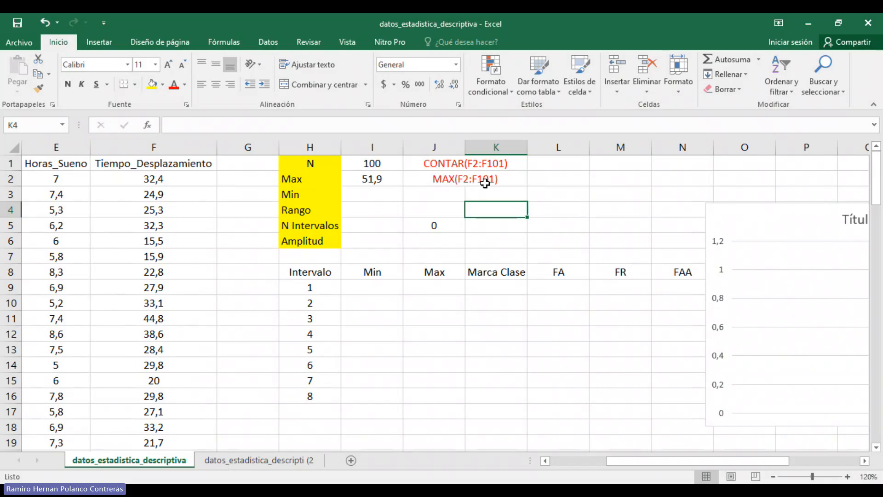
Calculate the minimum Tiempo_Desplazamiento value in I3 with the formula =MIN(F2:F101)
left_click(393, 197)
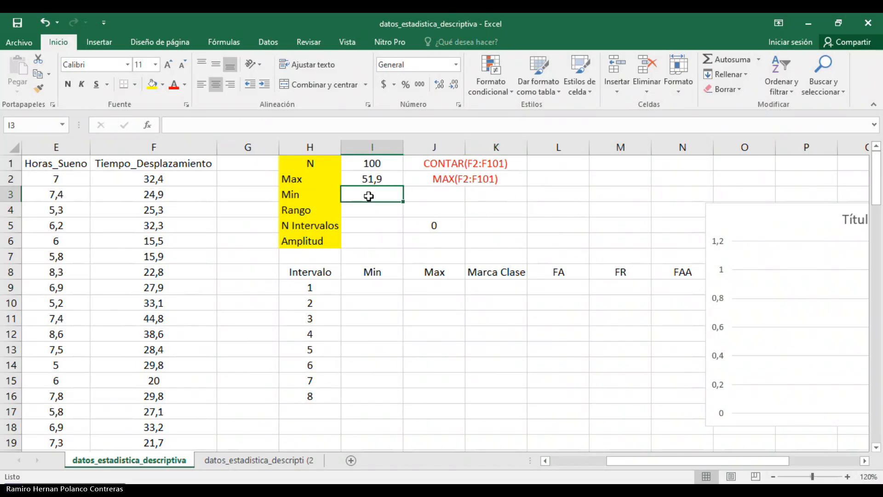
type("=")
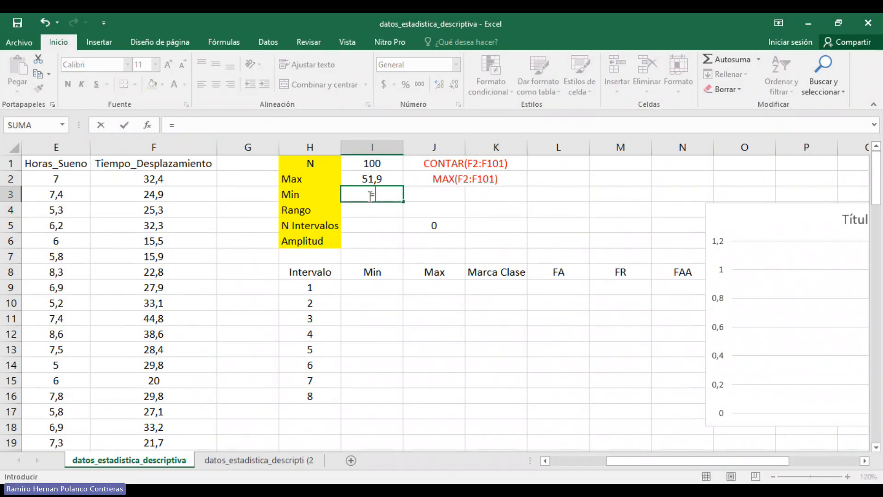
type("min")
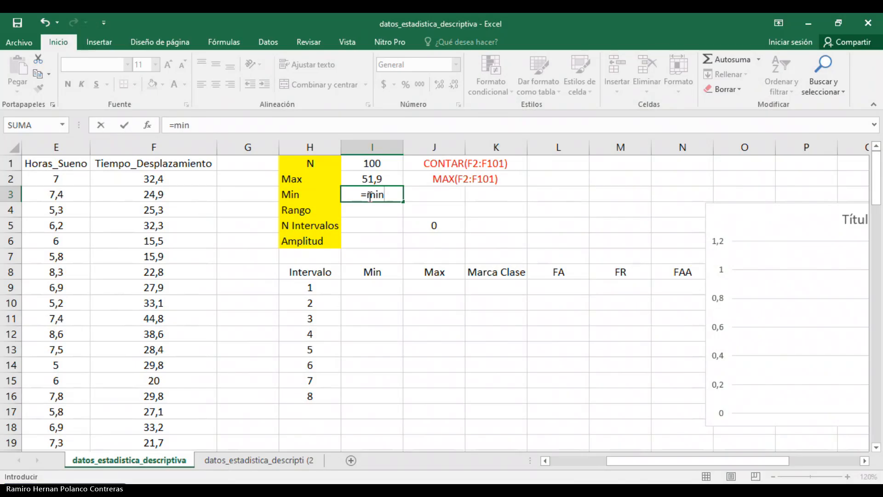
type("(f2")
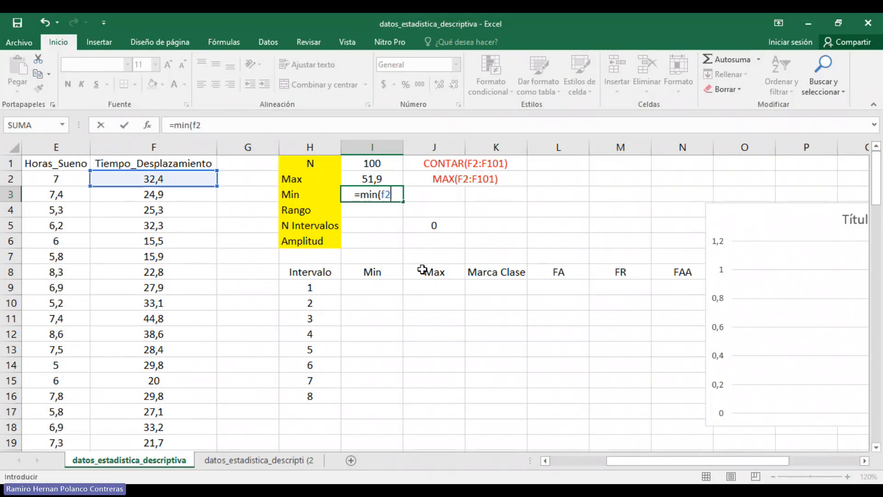
type(":f1")
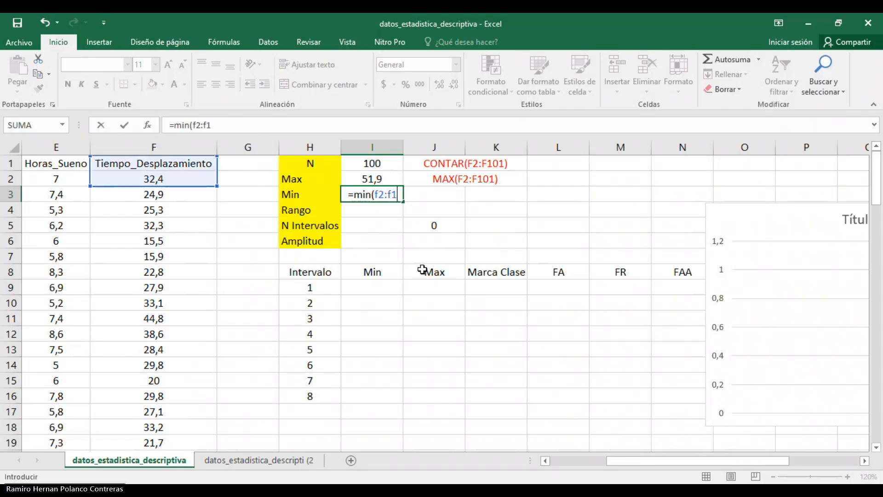
type("01)")
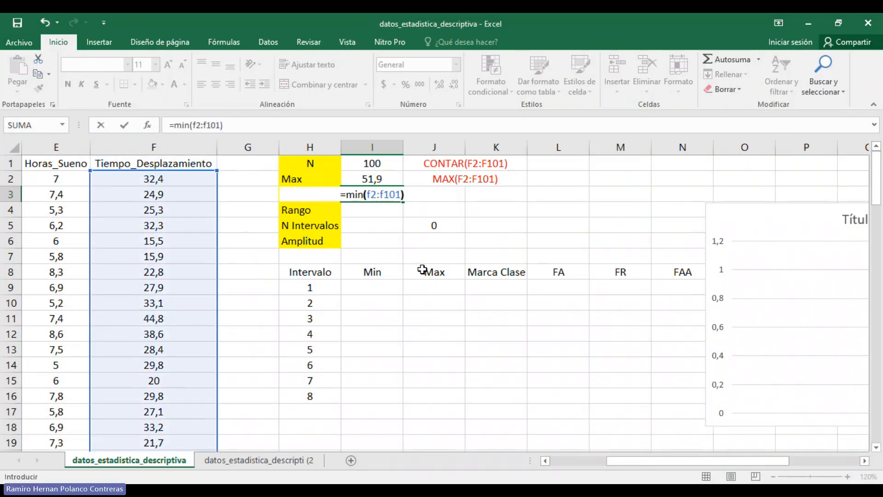
key("Return")
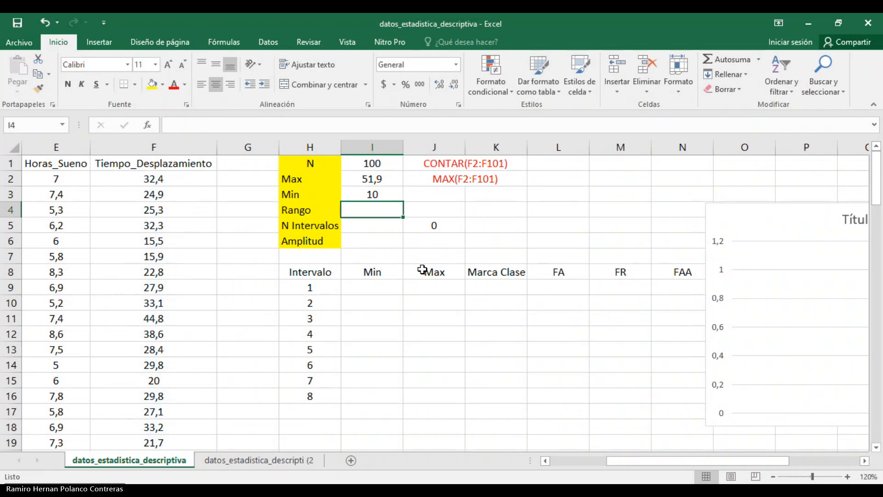
Copy the formula from I3 without its equals sign into J3 as the text MIN(F2:F101)
key("Up")
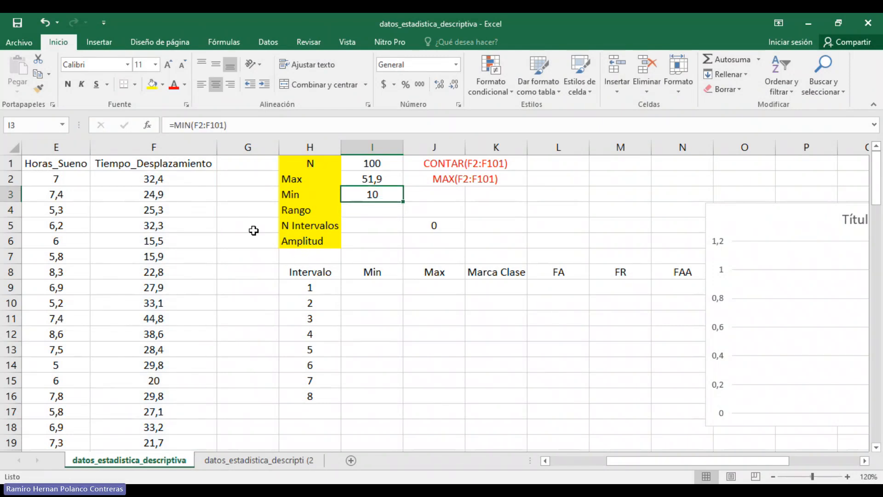
left_click_drag(231, 124, 175, 127)
key("ctrl+c")
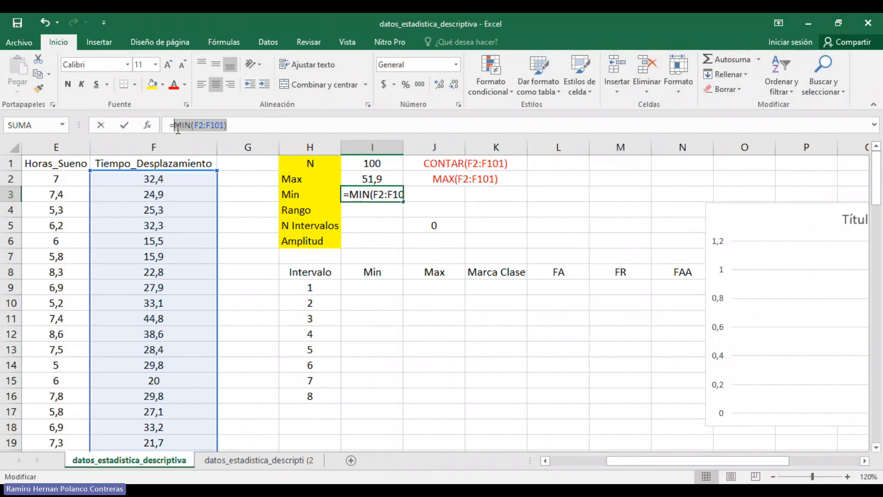
key("Escape")
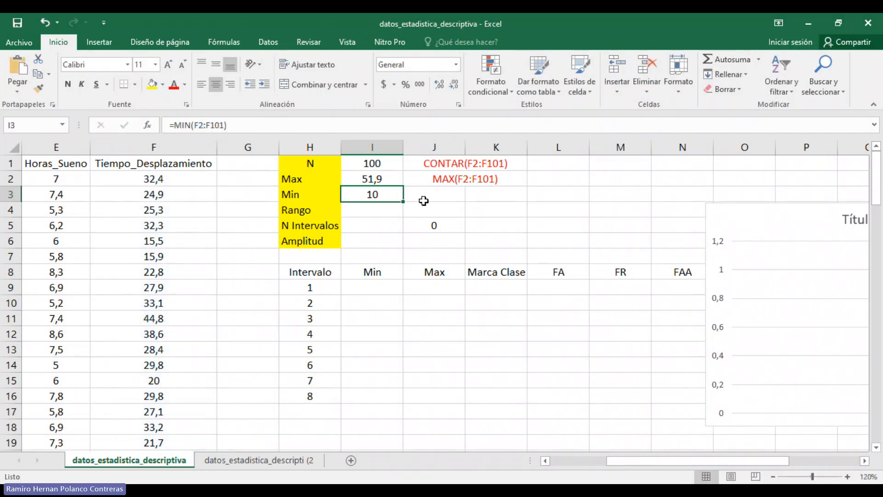
left_click(427, 195)
key("ctrl+v")
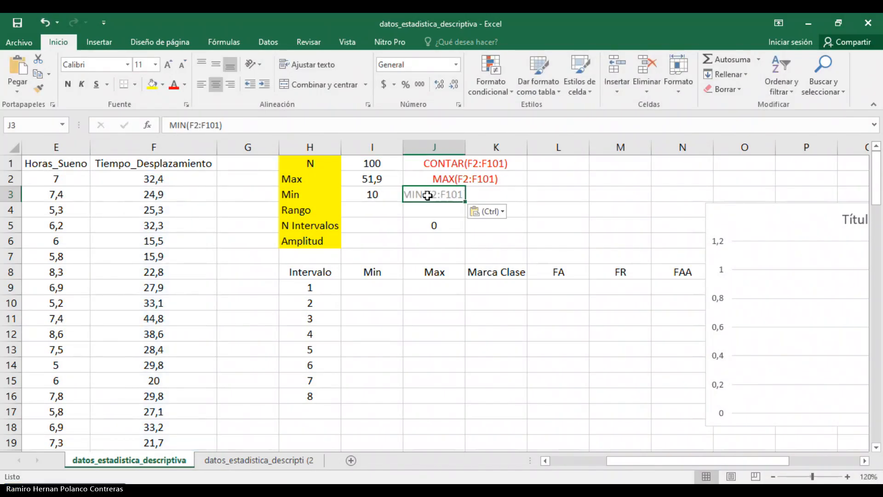
Copy the merged, centered red formatting of J2 onto the MIN formula text in J3
left_click(449, 179)
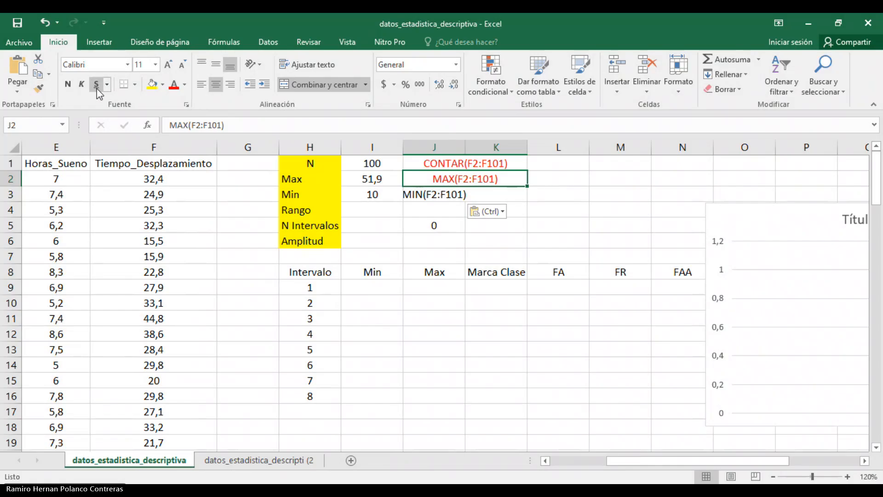
left_click(38, 87)
left_click(456, 194)
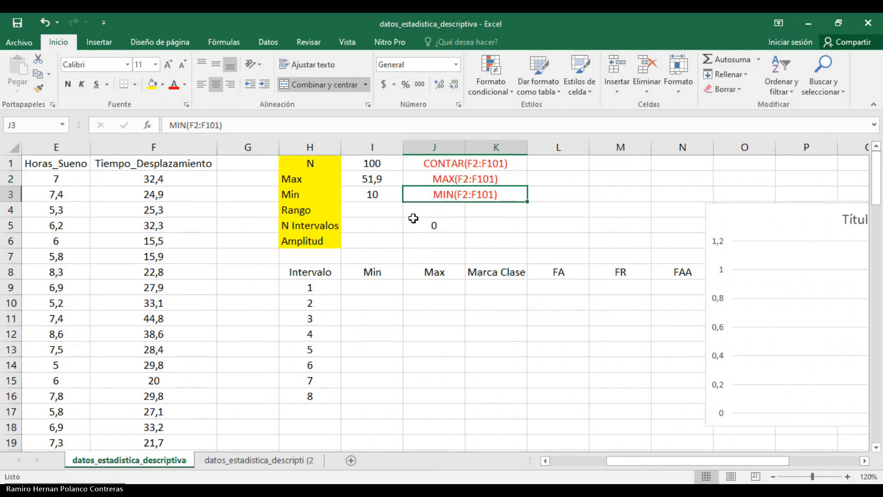
left_click(362, 211)
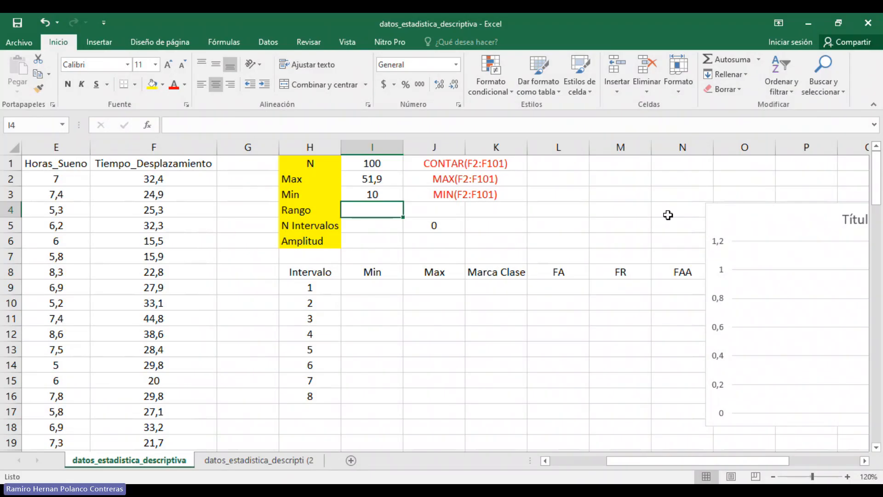
Calculate the Rango in I4 by subtracting Min from Max with the formula =I2-I3
type("=")
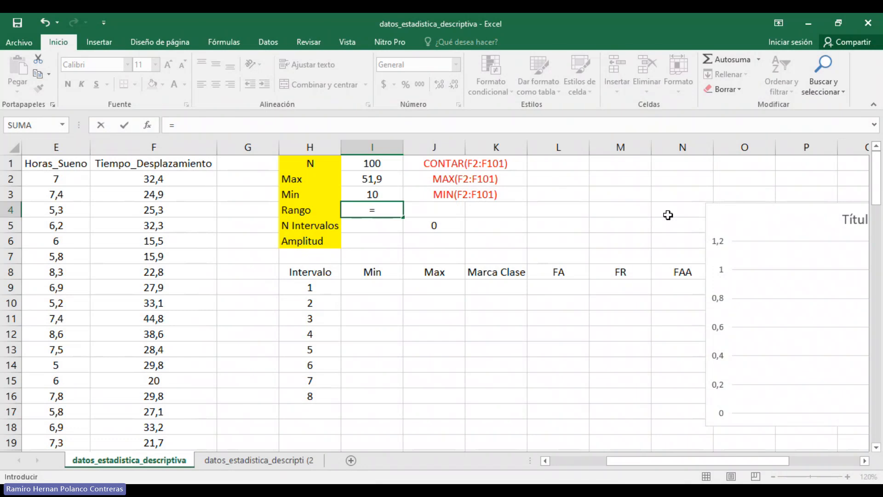
left_click(364, 182)
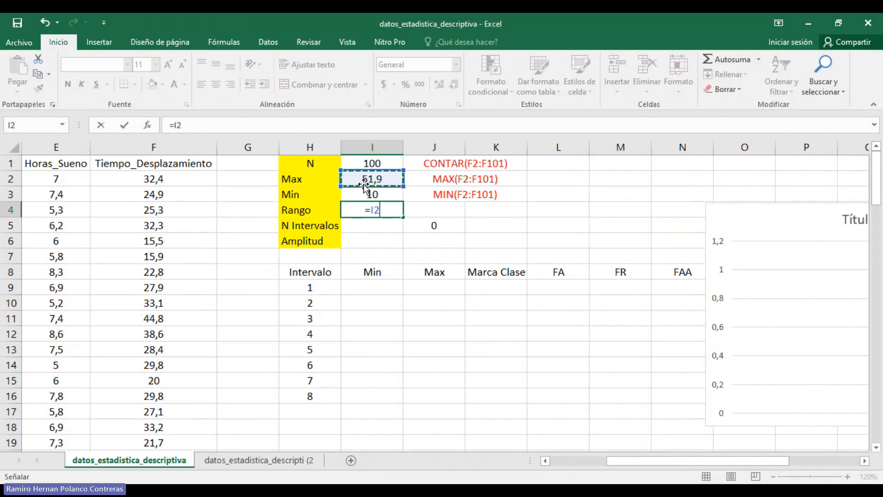
type("-")
left_click(371, 197)
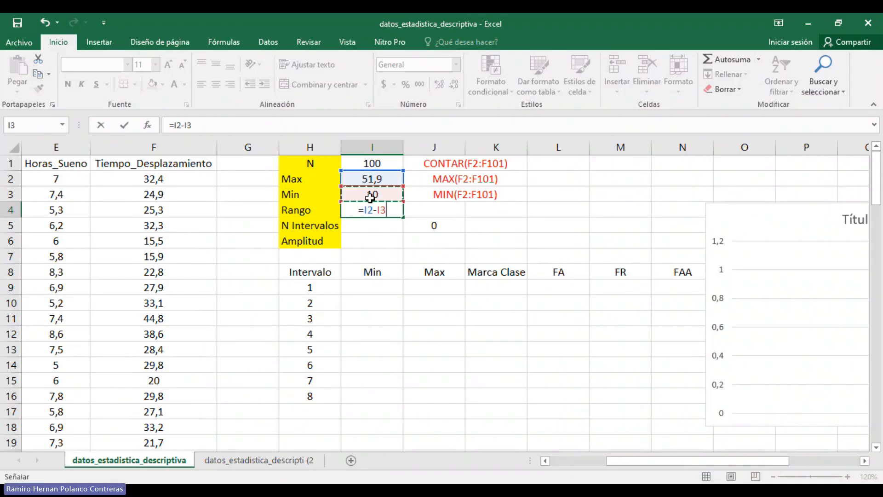
key("Return")
key("Up")
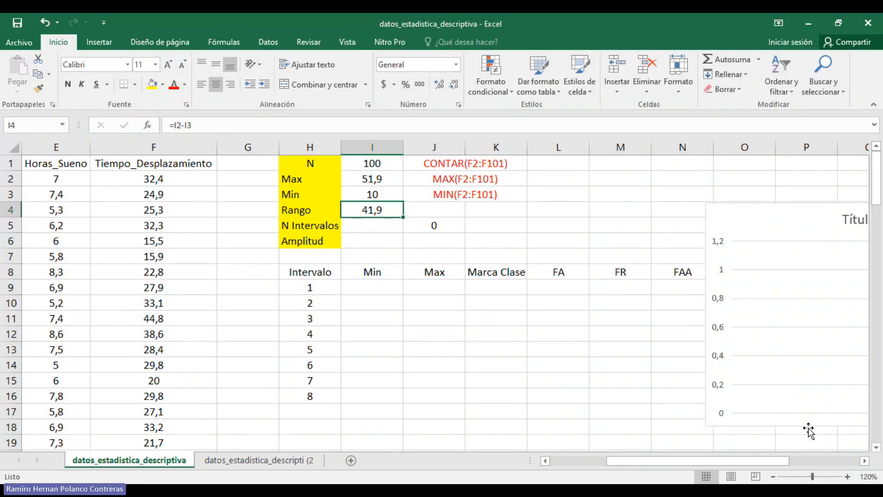
Calculate the N Intervalos value in I5 with the formula =1+3,3*LOG(I1)
left_click(847, 477)
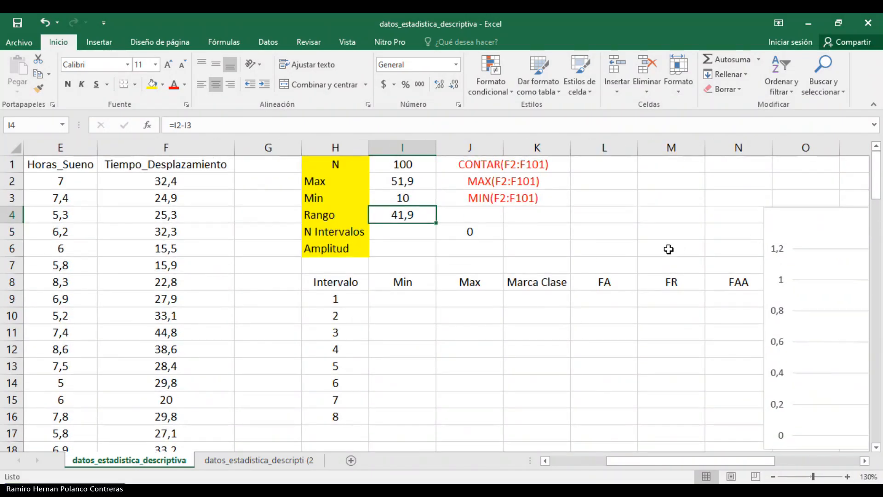
left_click(403, 232)
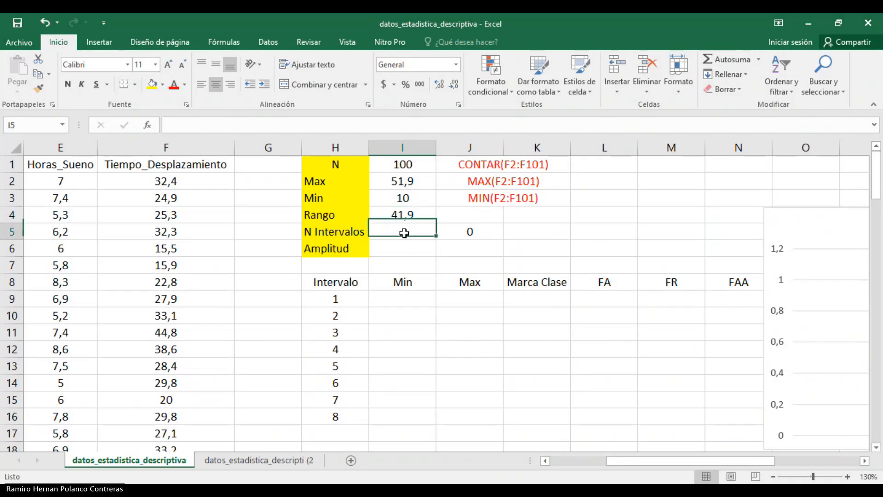
left_click(442, 233)
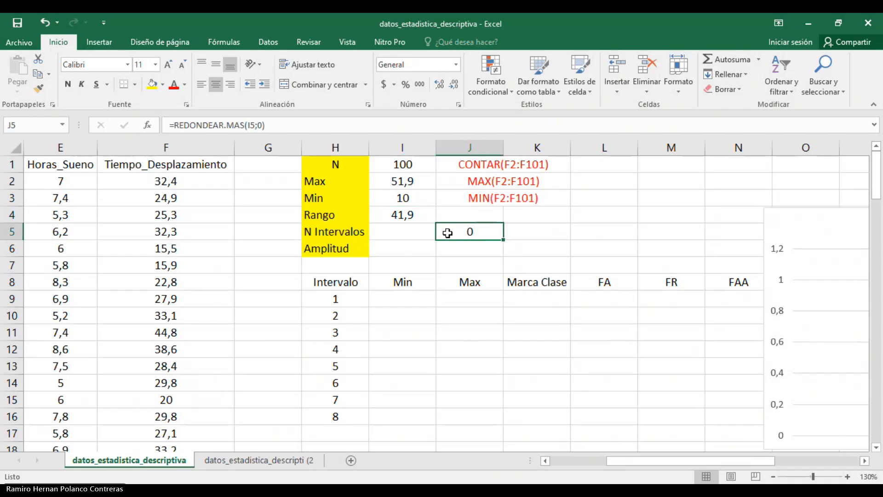
left_click(402, 234)
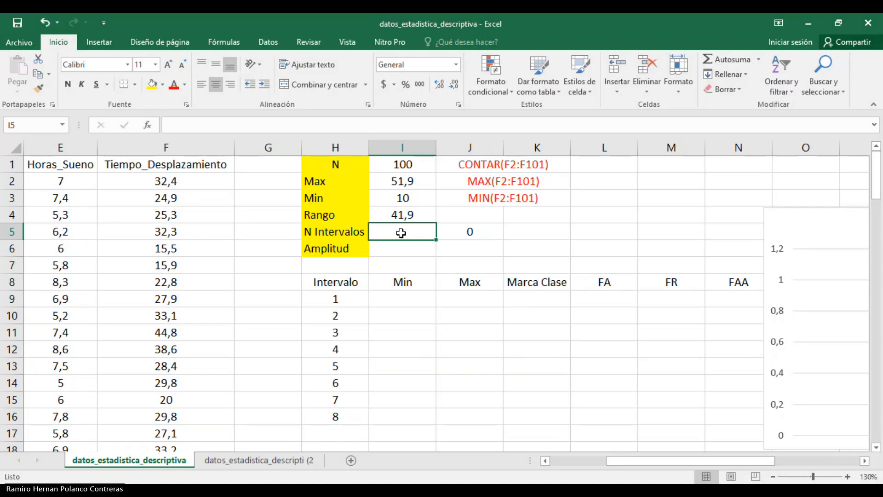
type("=")
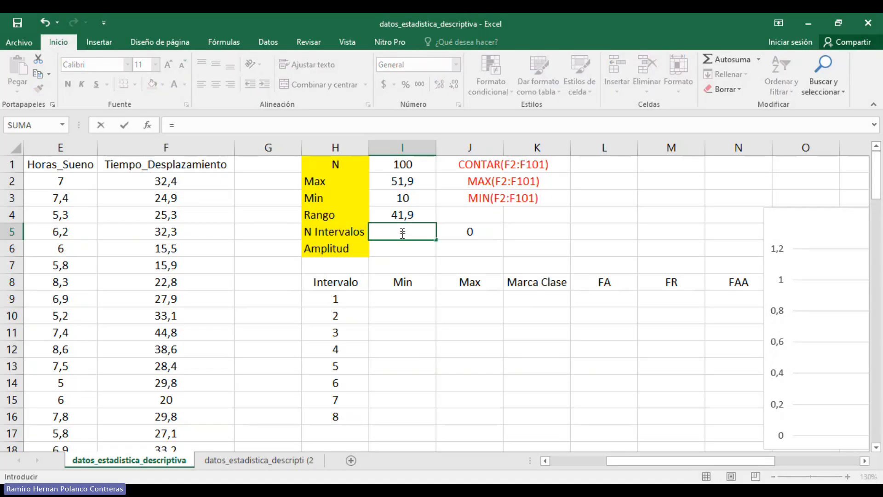
type("1+")
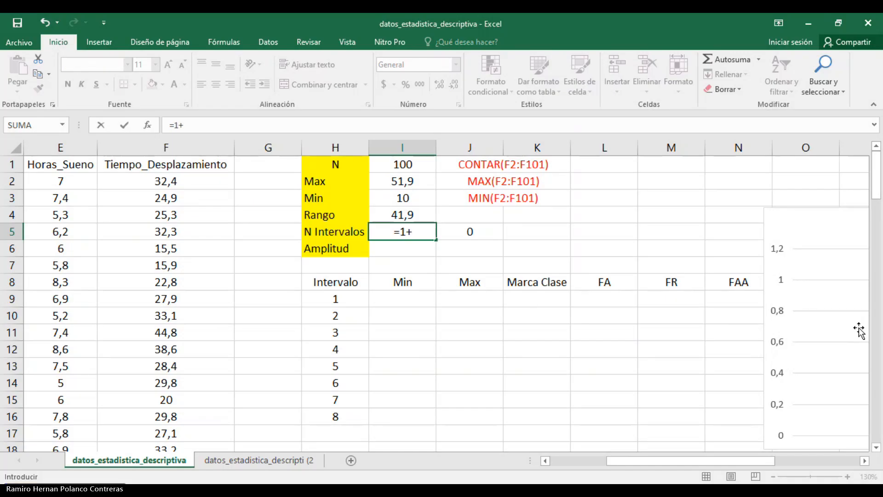
type(" 3,3")
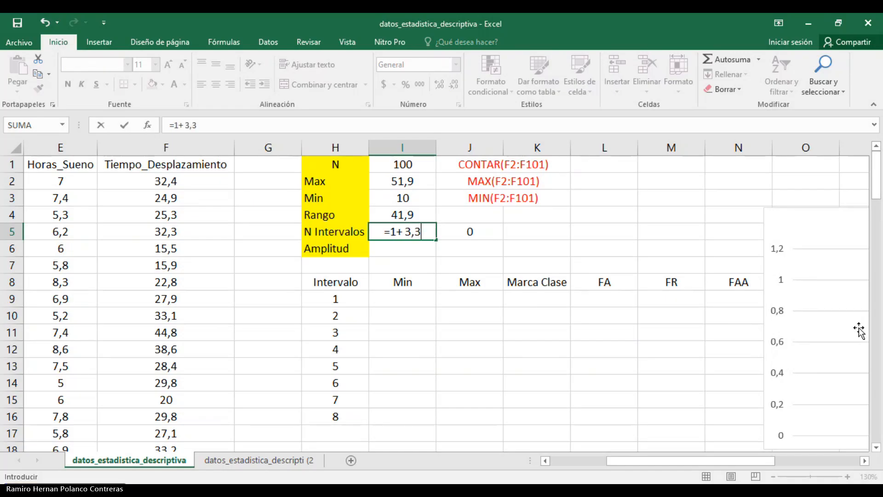
type("*lo")
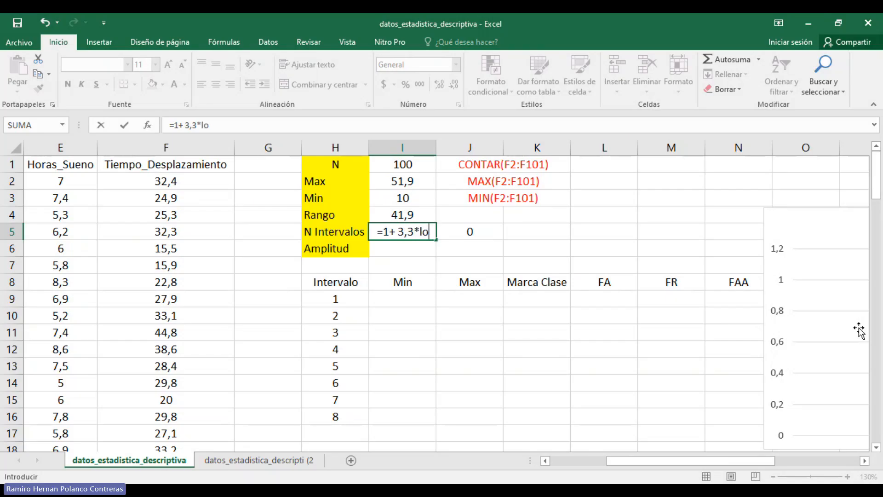
type("g(")
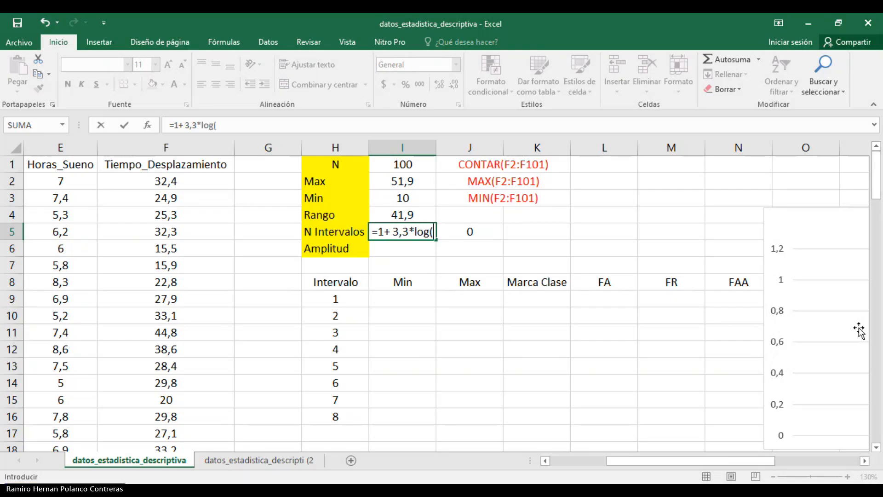
left_click(407, 166)
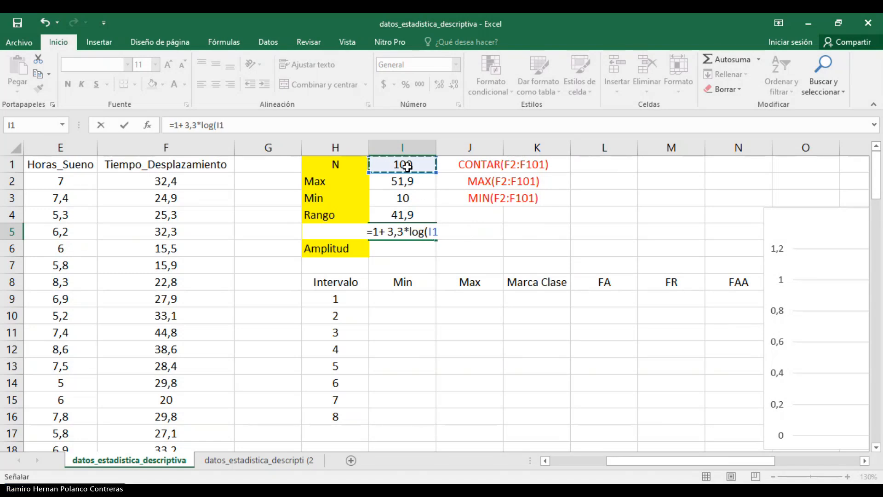
type(")")
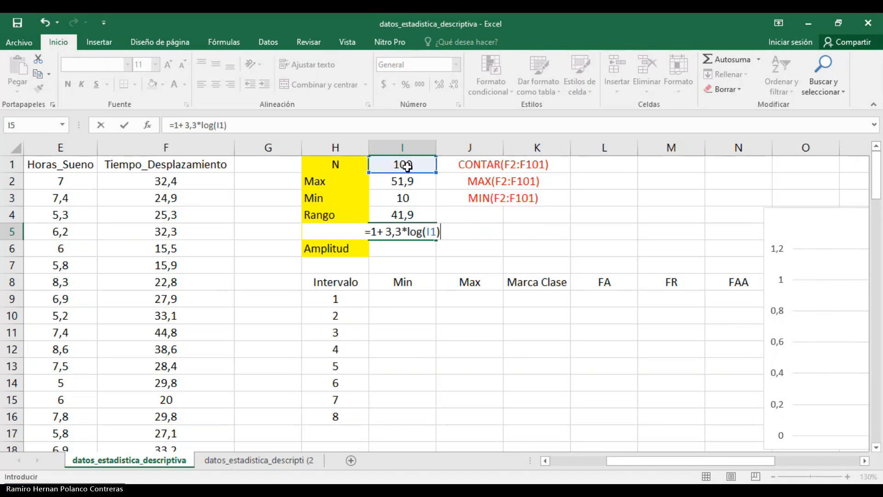
key("Return")
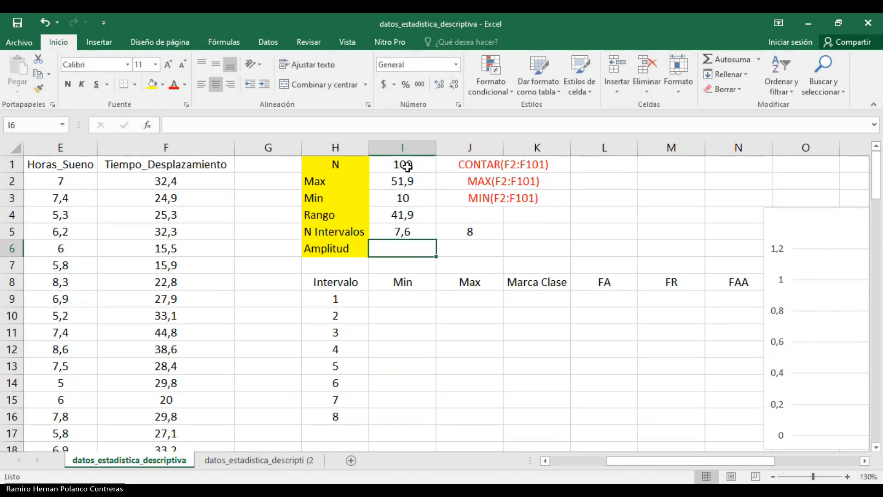
Replace the formula in J5 with =REDONDEAR(I5;0) to round N Intervalos to zero decimals
left_click(425, 234)
left_click(492, 233)
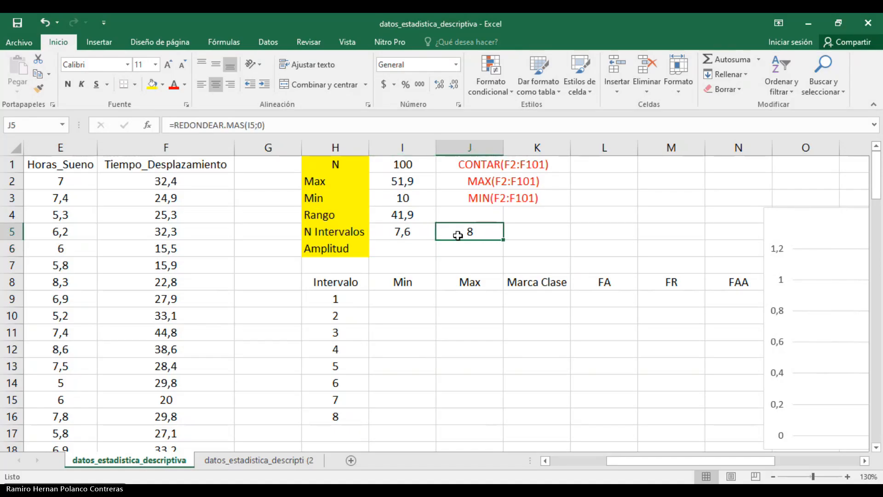
key("Delete")
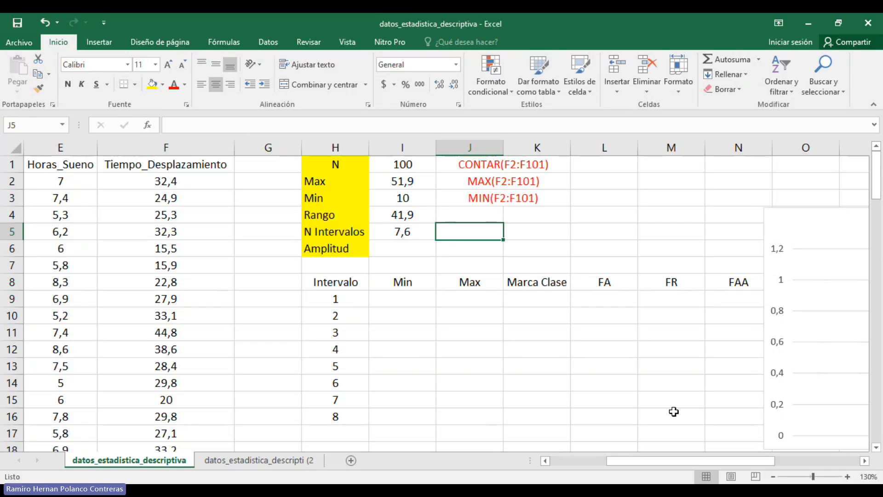
type("=")
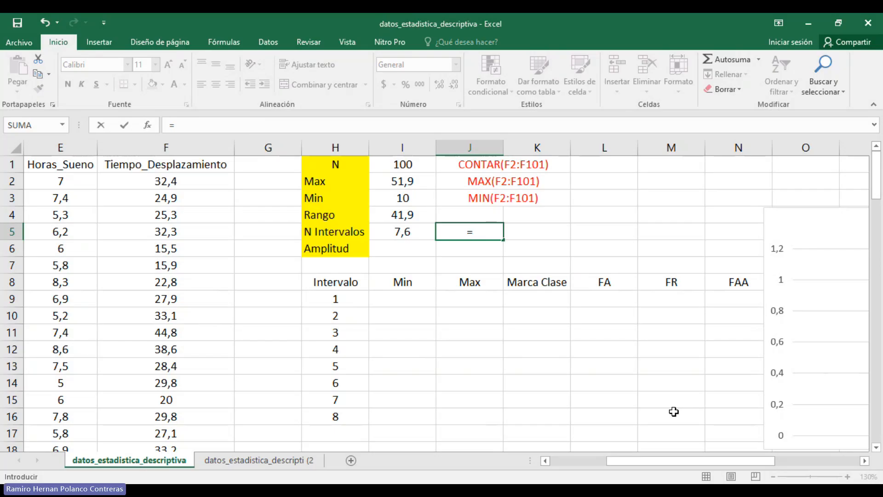
type("redon")
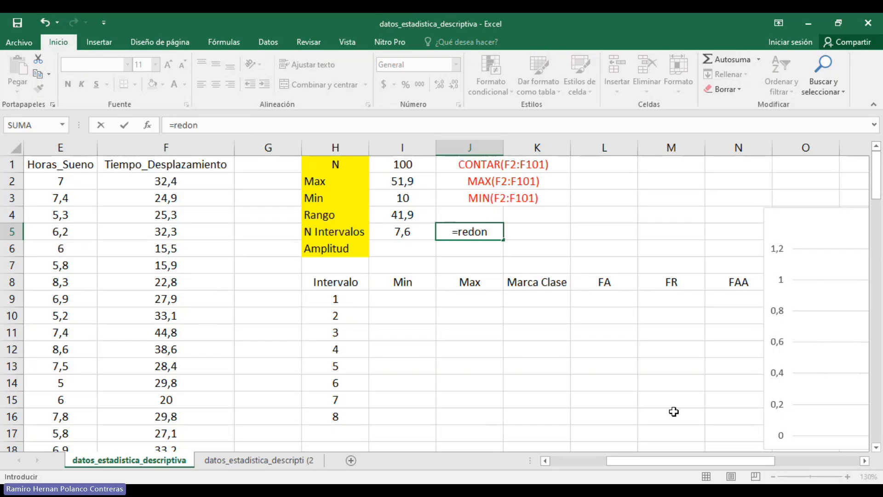
key("BackSpace")
type("de")
key("BackSpace")
key("BackSpace")
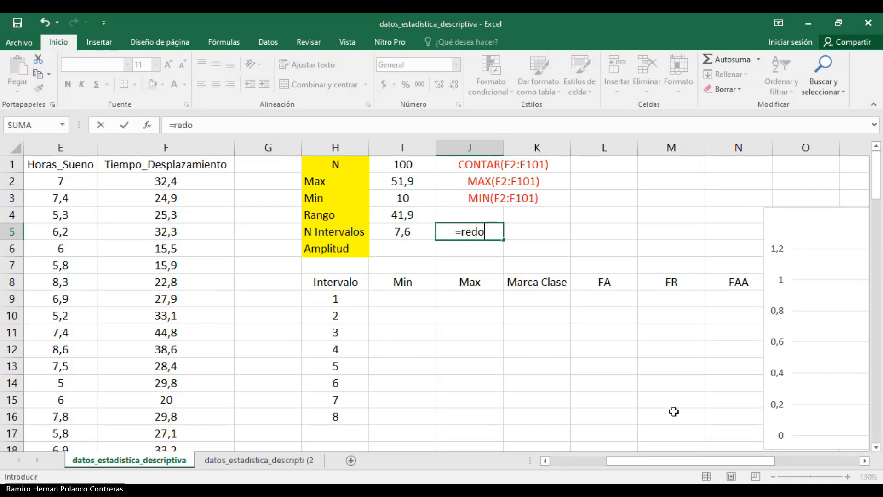
type("nd")
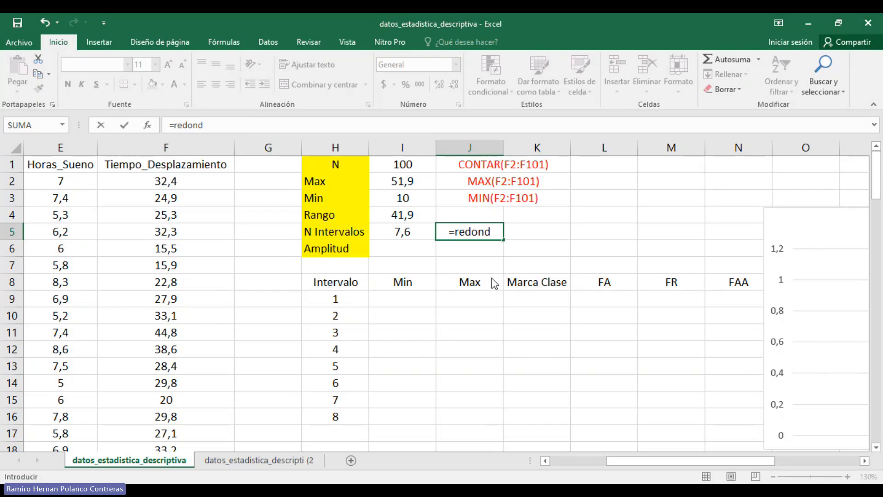
type("ear")
key("Tab")
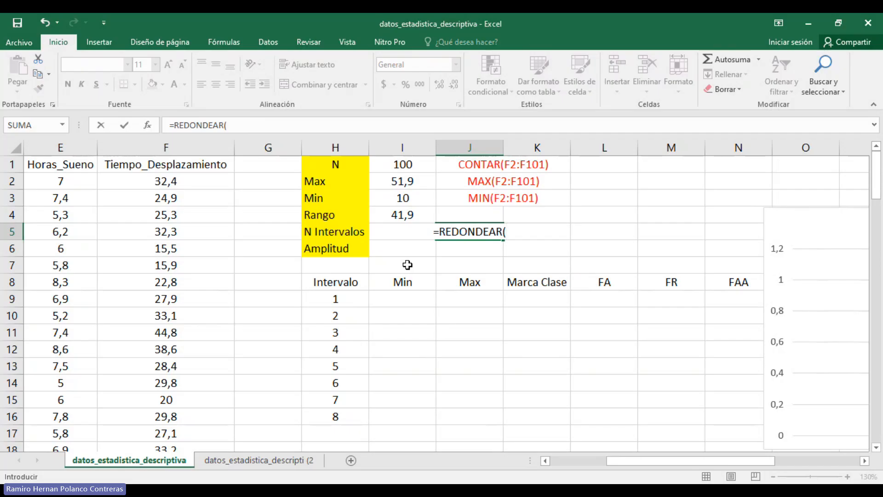
type("i")
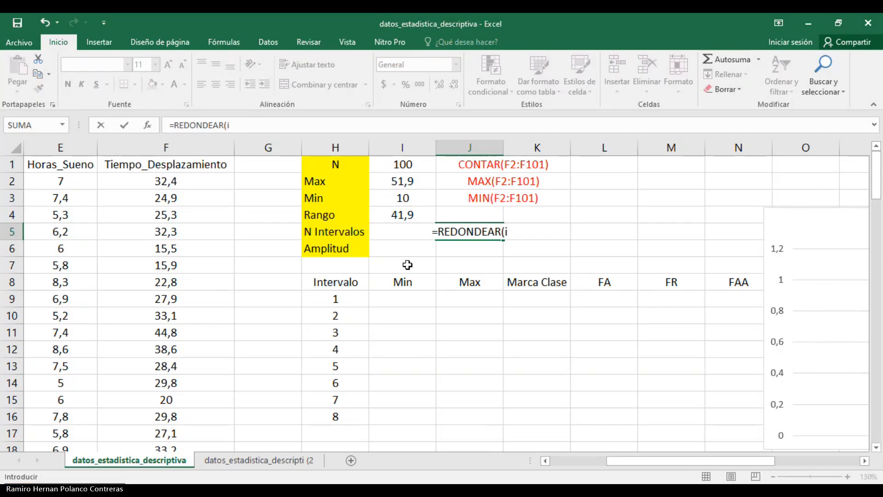
type("5")
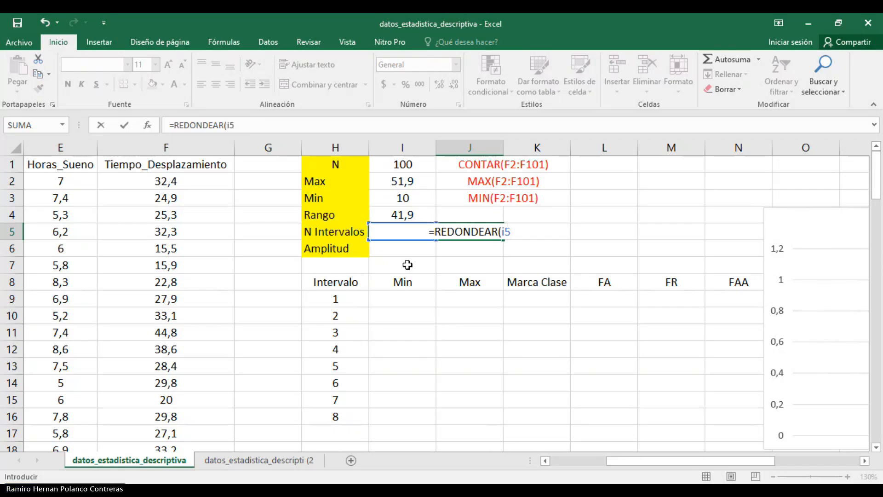
type(";")
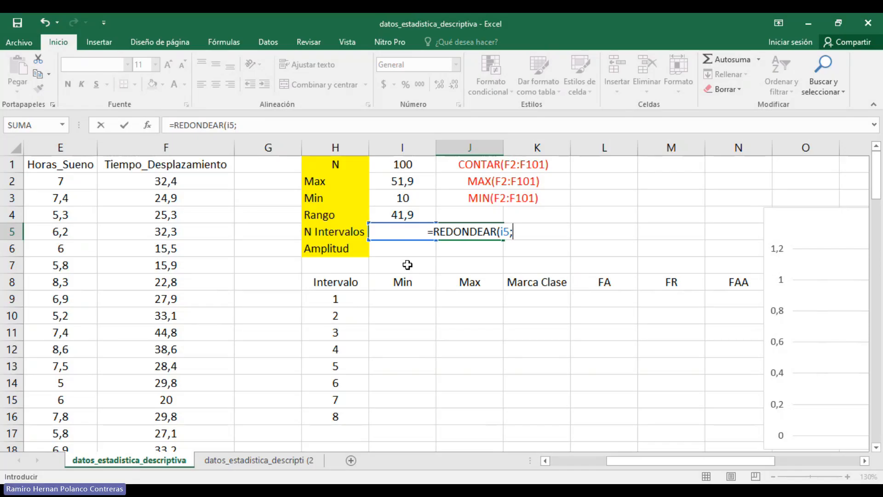
type("0")
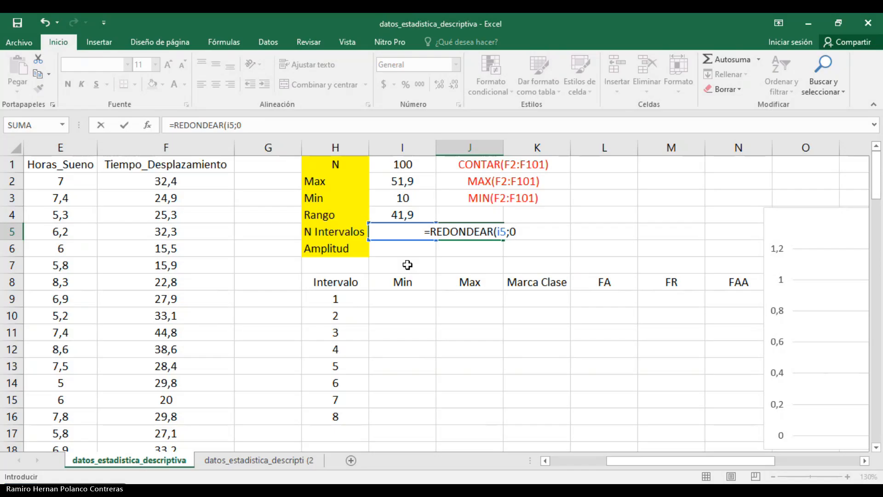
type(")")
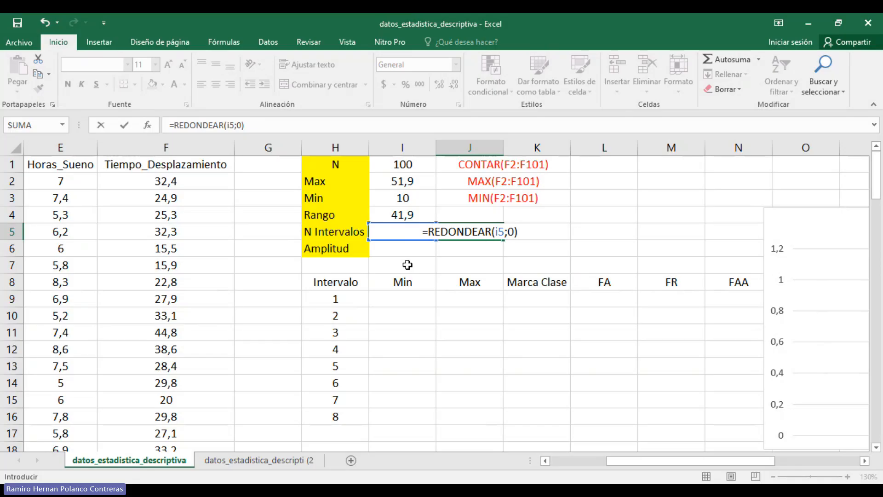
key("Return")
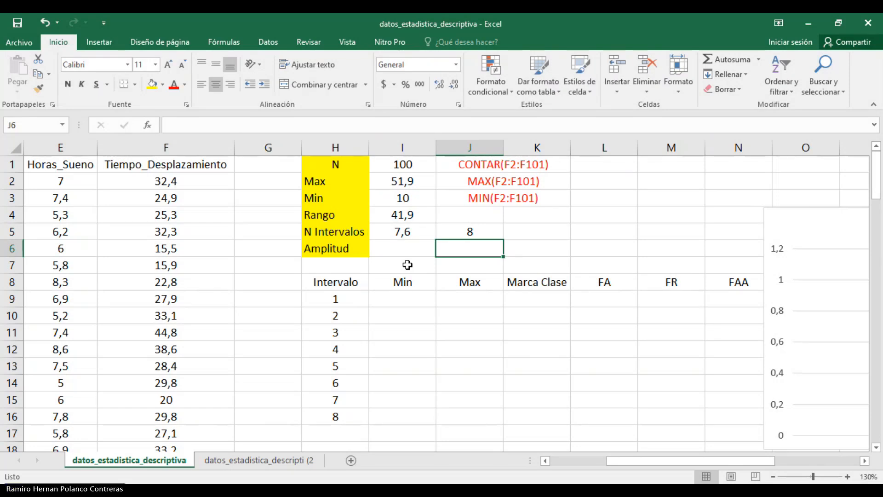
Calculate the Amplitud in I6 by dividing Rango by the rounded interval count with the formula =I4/J5
key("Left")
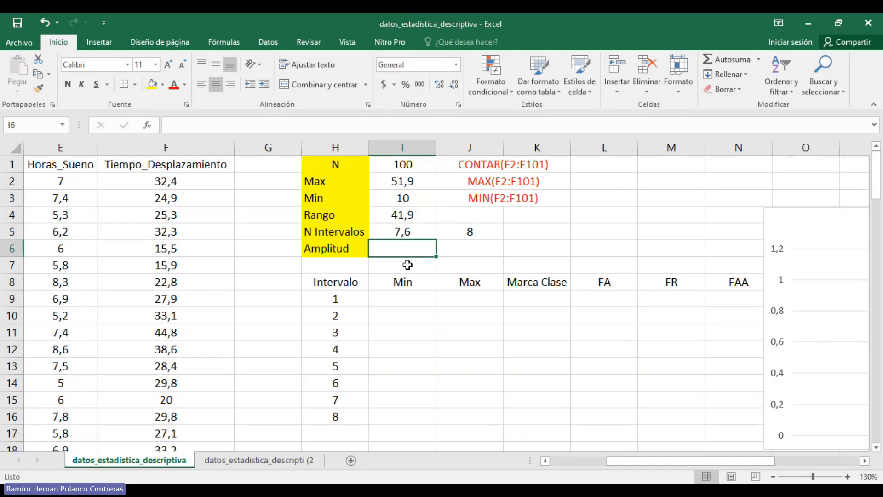
type("=")
key("Up")
key("Up")
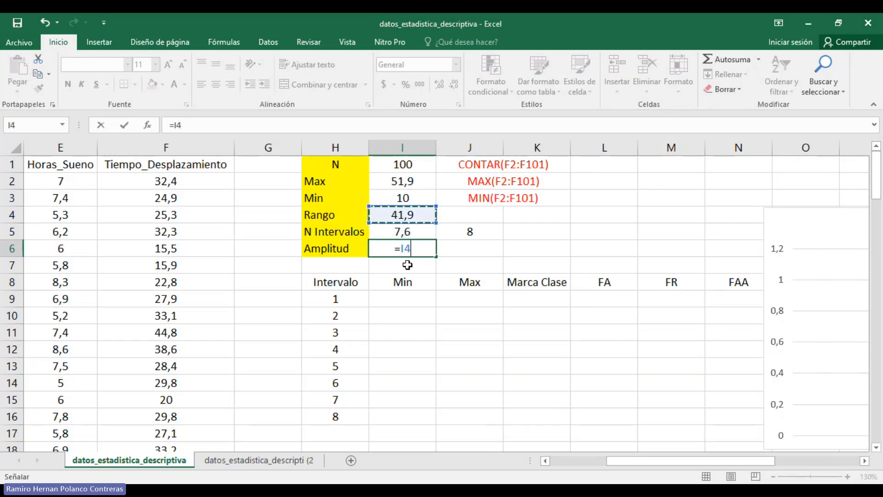
type("/")
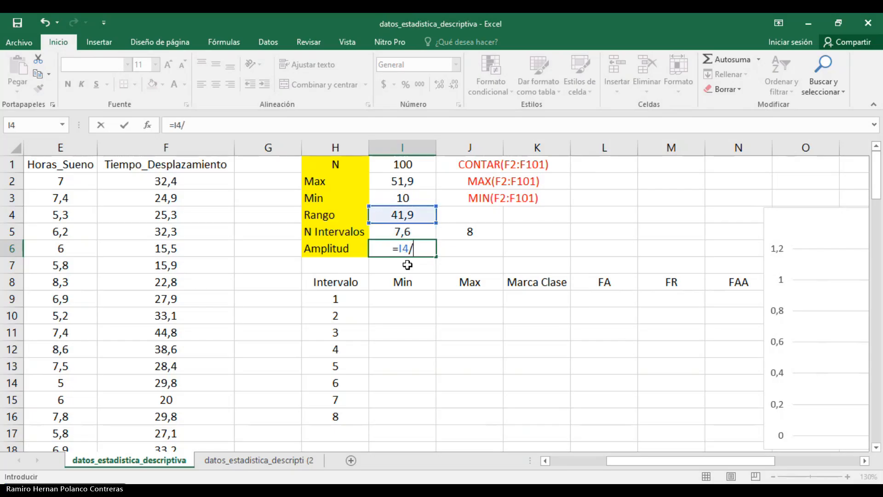
left_click(469, 232)
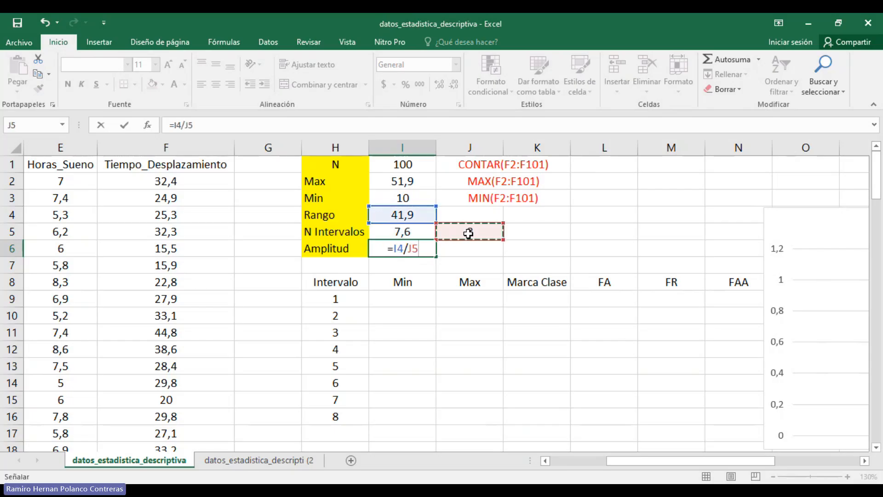
key("Return")
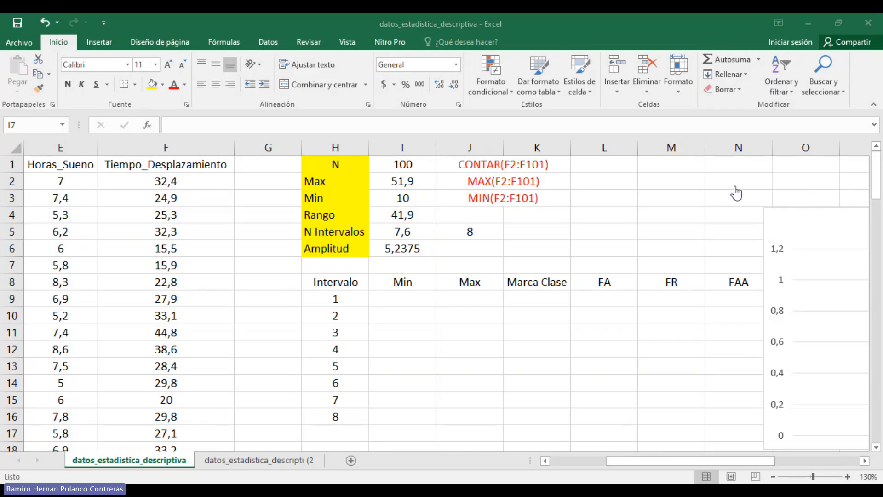
left_click(545, 373)
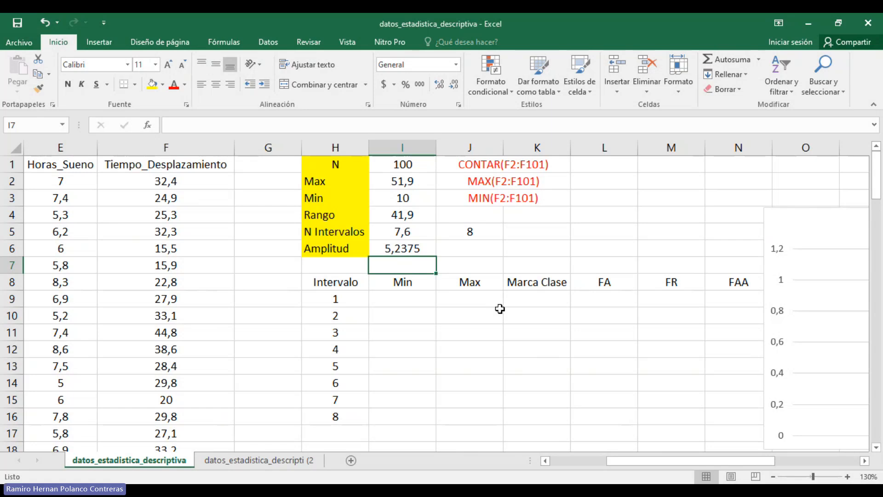
Highlight the rounded interval count in J5 with a light green fill
left_click_drag(334, 285, 706, 408)
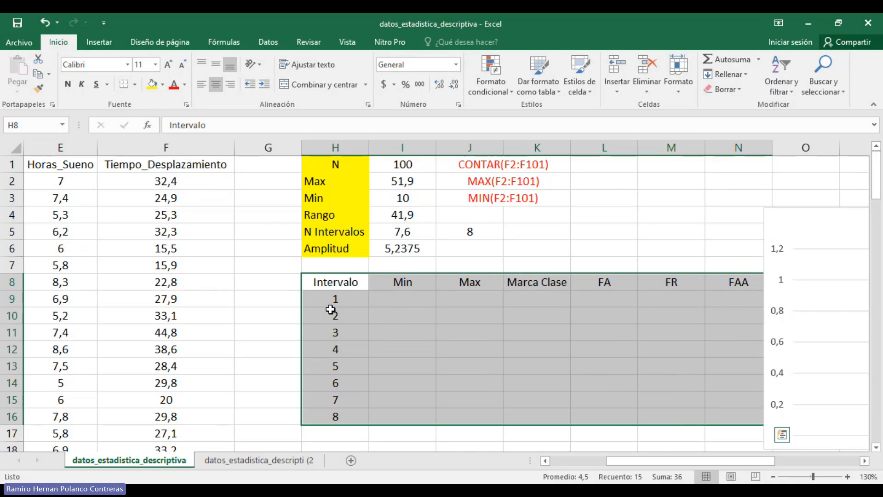
left_click_drag(355, 302, 362, 417)
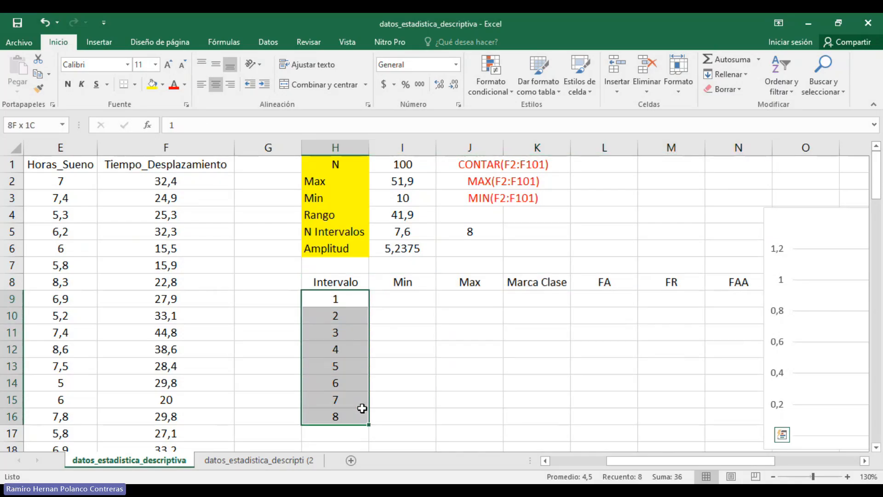
left_click(461, 230)
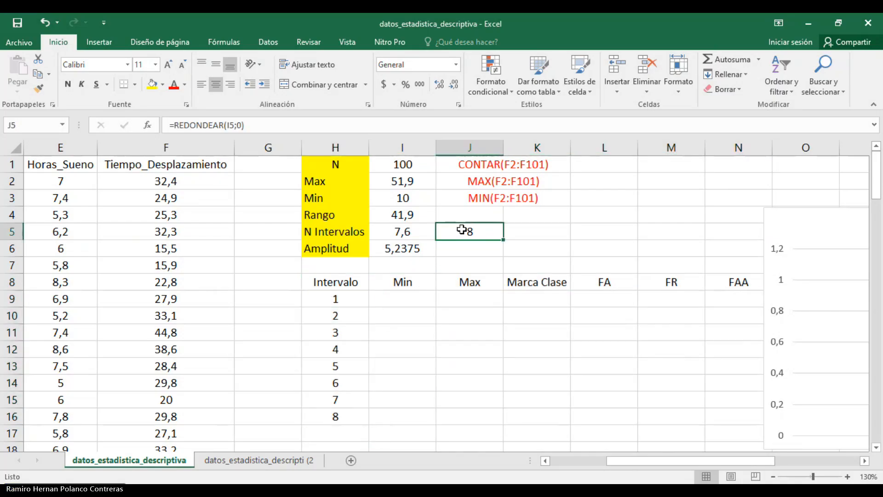
left_click(163, 84)
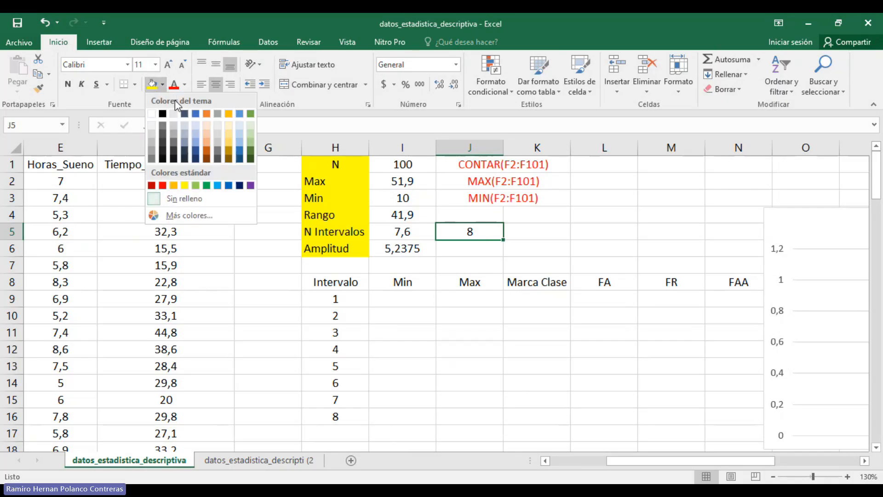
left_click(253, 146)
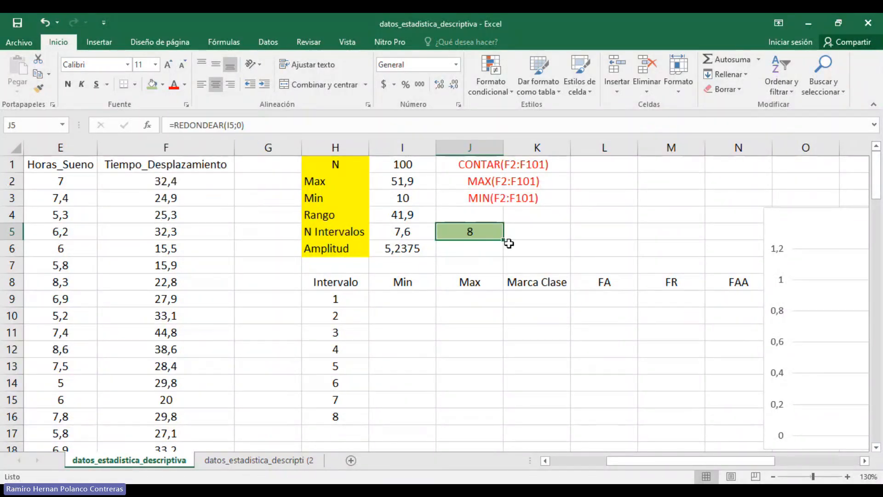
left_click(529, 235)
left_click(479, 234)
Shade the frequency table's header cells from Intervalo to FAA in row 8 light gray
left_click_drag(339, 288, 734, 289)
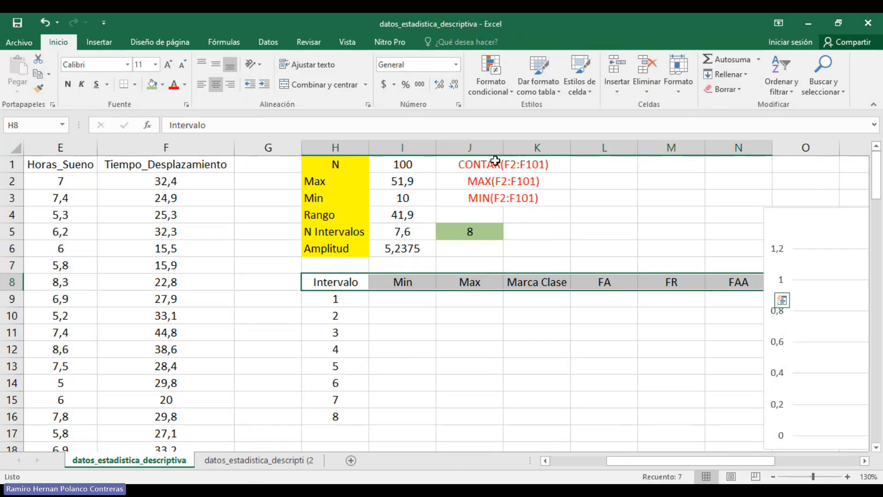
left_click(162, 85)
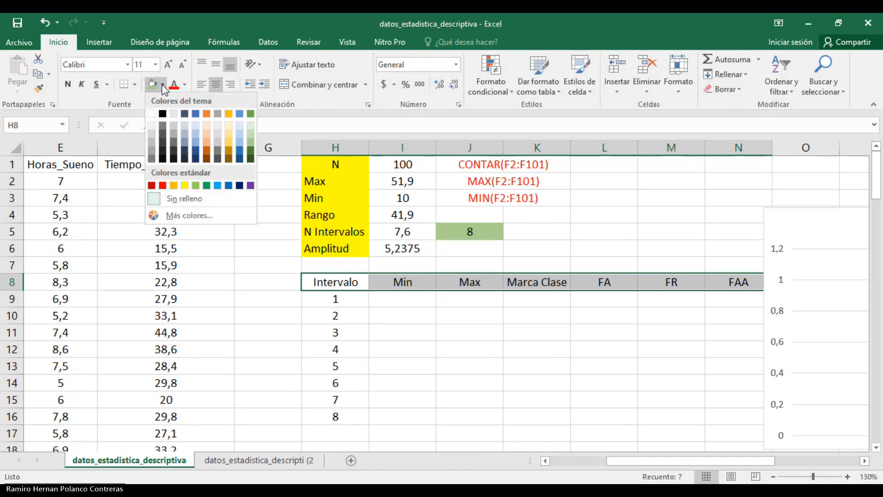
left_click(151, 135)
left_click(383, 303)
Apply all borders to the frequency table from the Intervalo header to the FAA column in row 16
left_click_drag(347, 290, 711, 408)
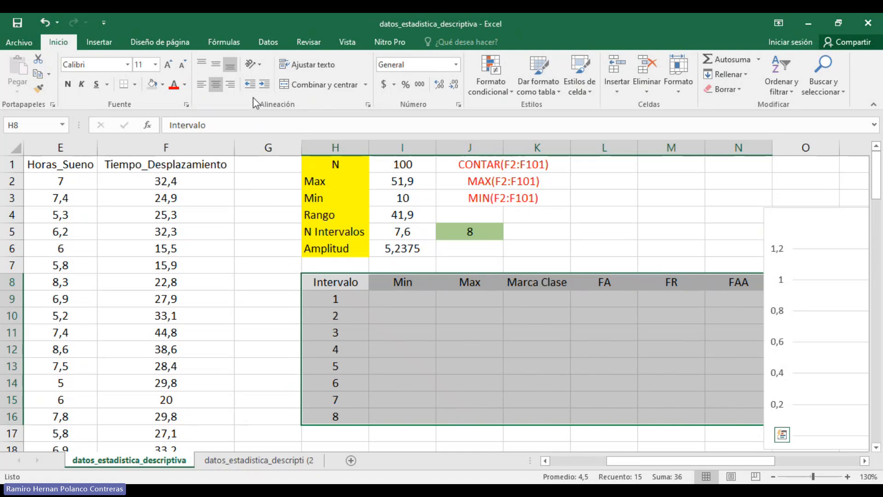
left_click(134, 85)
left_click(138, 195)
left_click(417, 286)
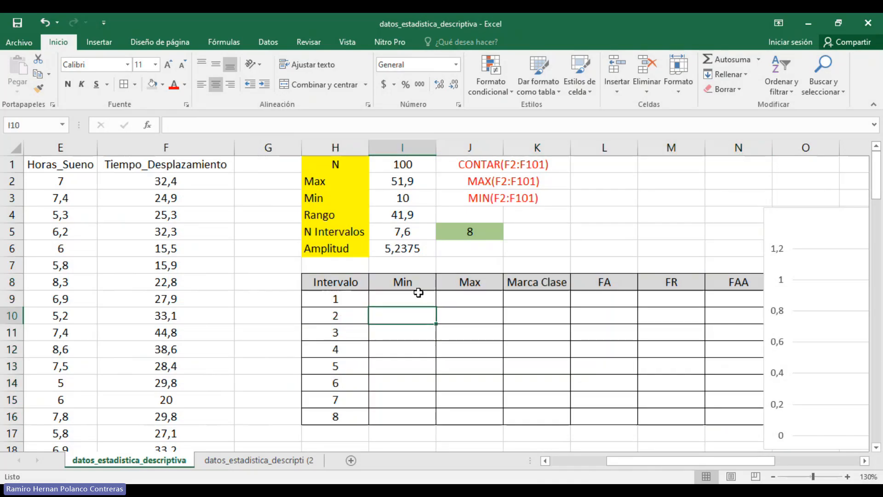
left_click(466, 286)
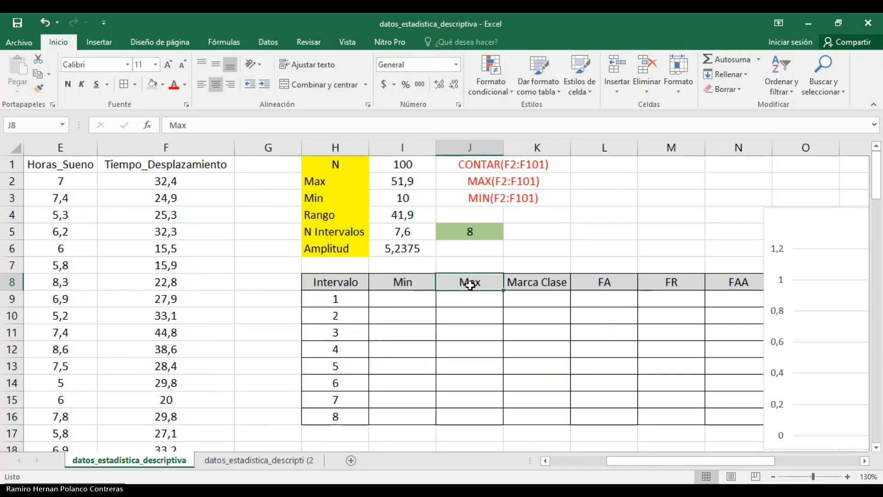
left_click(337, 301)
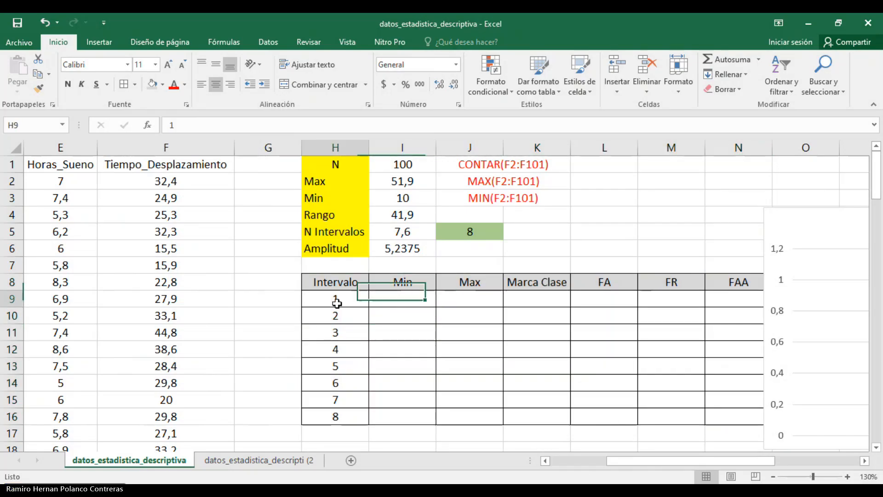
left_click(553, 282)
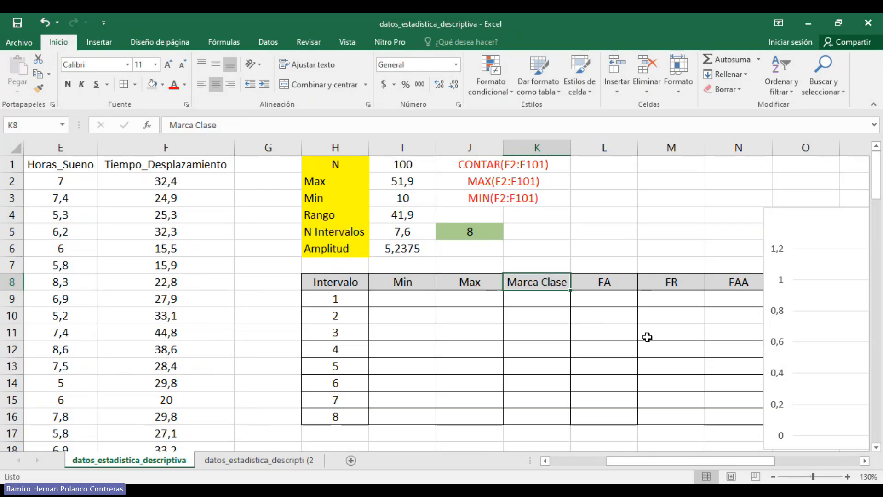
Move the chart away from the frequency table so that it no longer covers the FRA column
left_click_drag(788, 240, 827, 236)
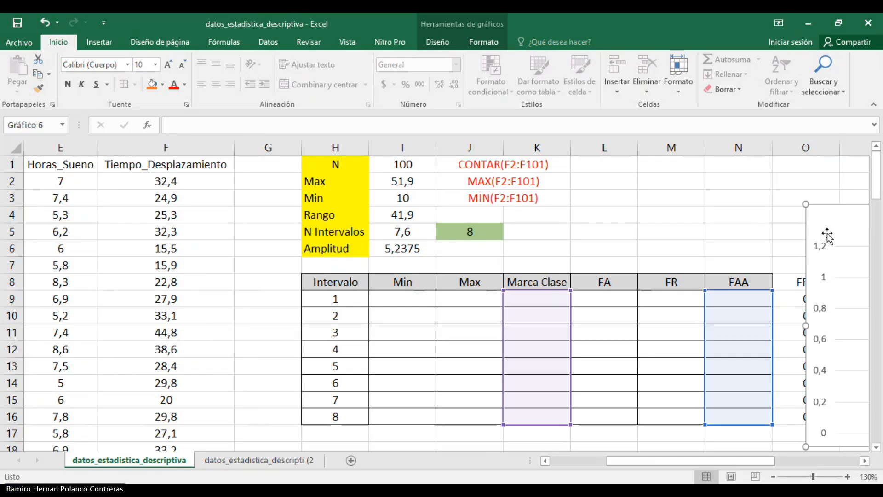
left_click_drag(675, 460, 723, 461)
left_click_drag(556, 221, 622, 217)
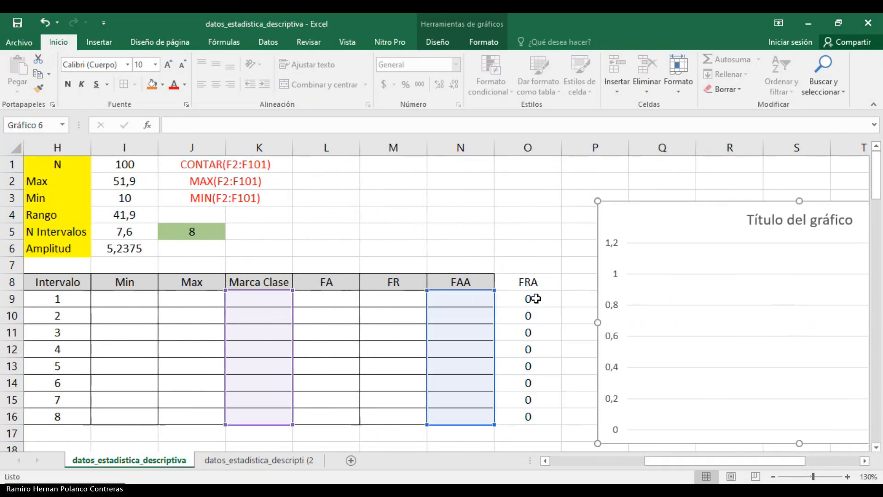
Copy the formatting of the FAA column N8:N16 to the FRA column O8:O16 with Format Painter
left_click(477, 281)
left_click_drag(483, 299, 483, 408)
left_click(38, 87)
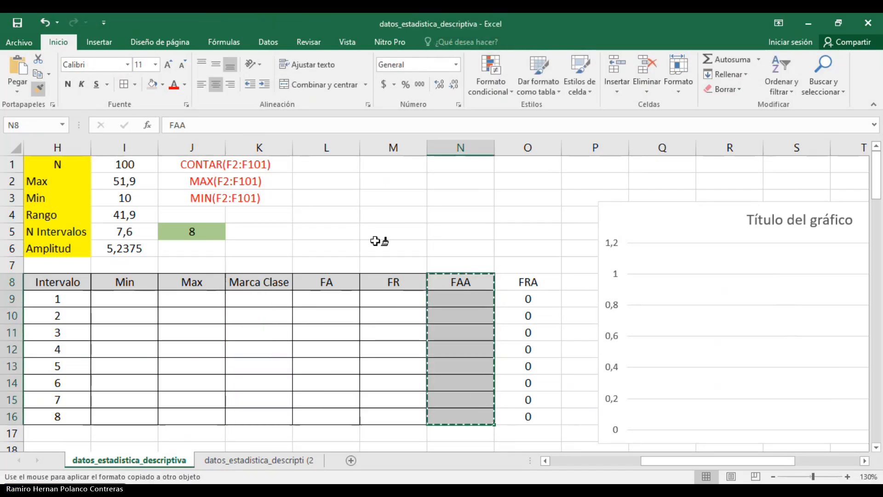
left_click(536, 289)
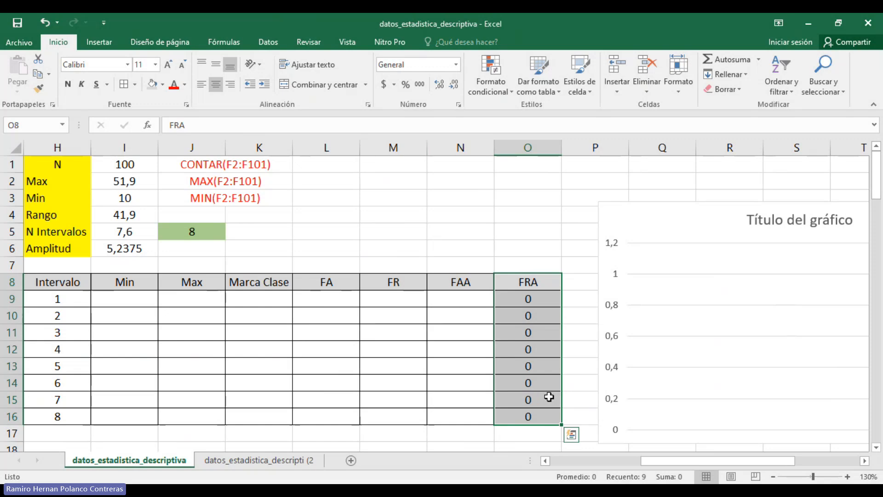
Set the Min of interval 1 in I9 to the data minimum with the formula =I3
key("alt+Tab")
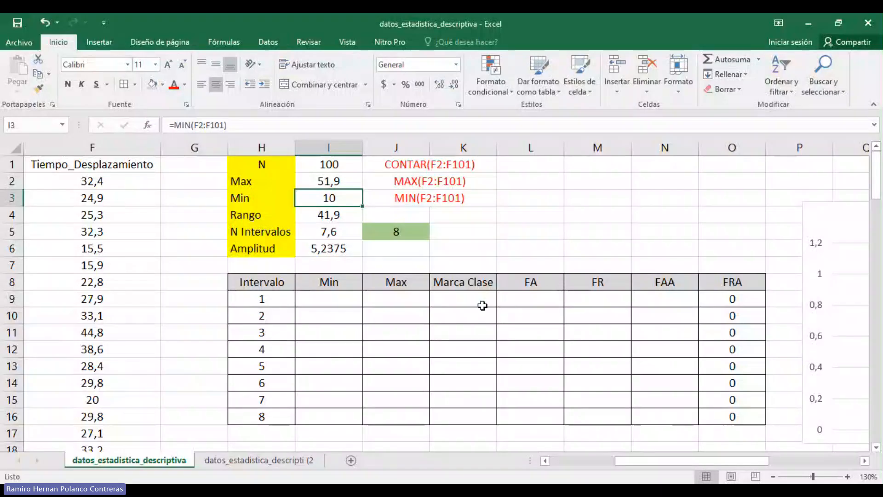
left_click(358, 295)
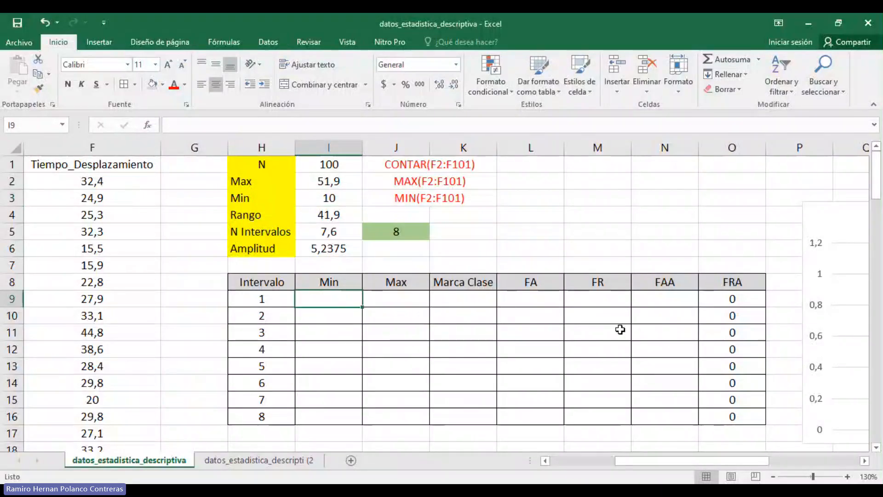
type("+")
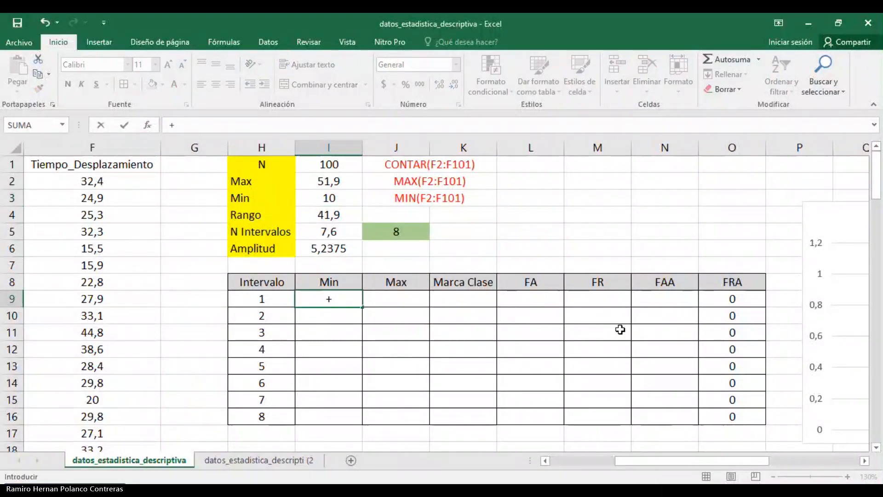
key("BackSpace")
type("=")
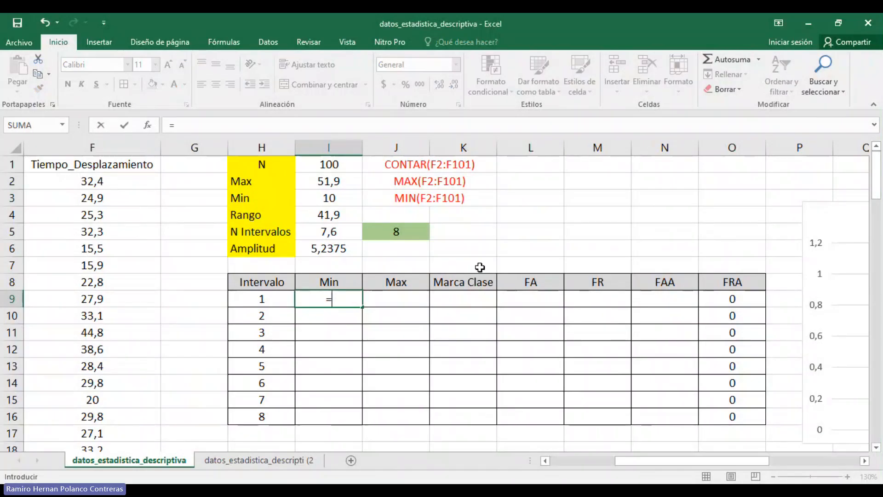
left_click(345, 199)
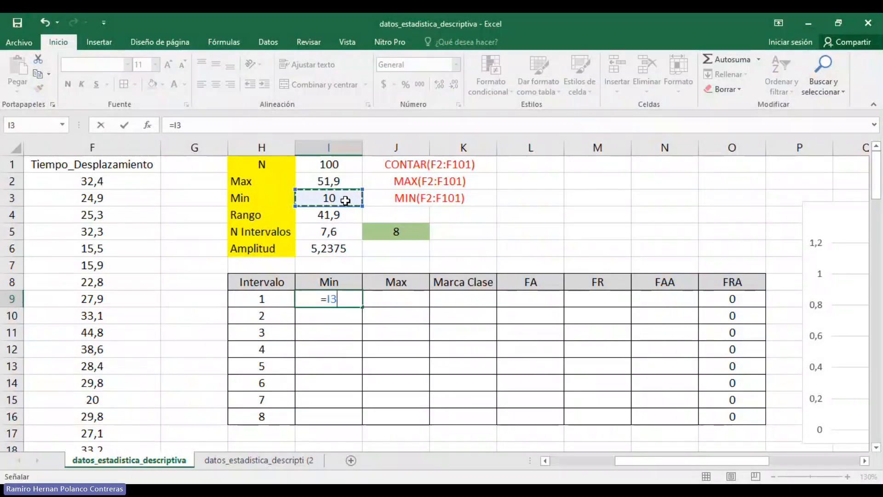
key("Return")
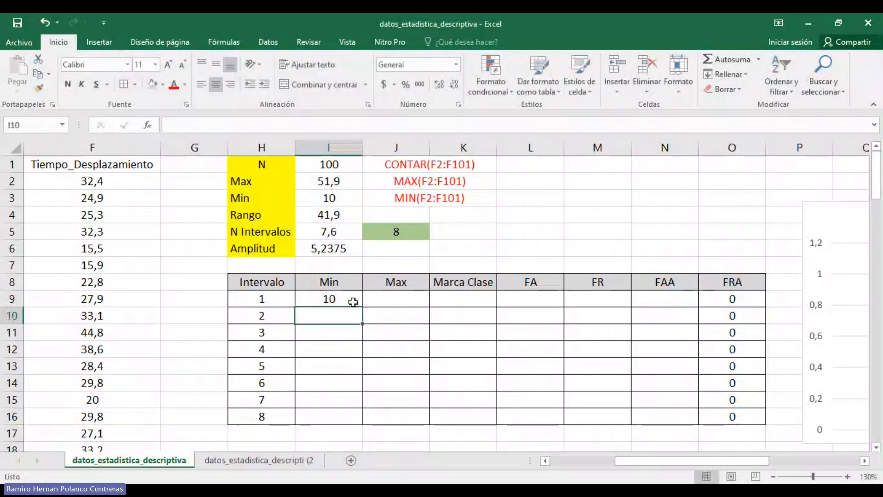
Calculate the Max of interval 1 in J9 by adding the Amplitud to its Min with =I9+I6
left_click(262, 300)
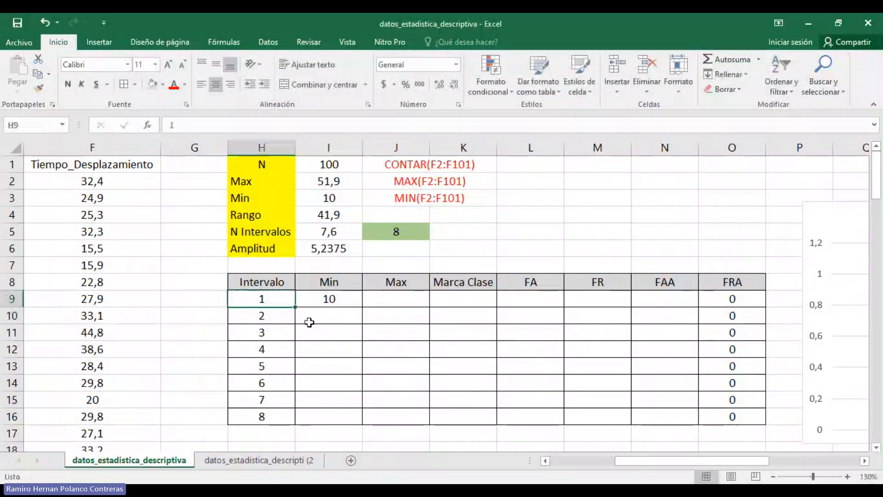
left_click(386, 302)
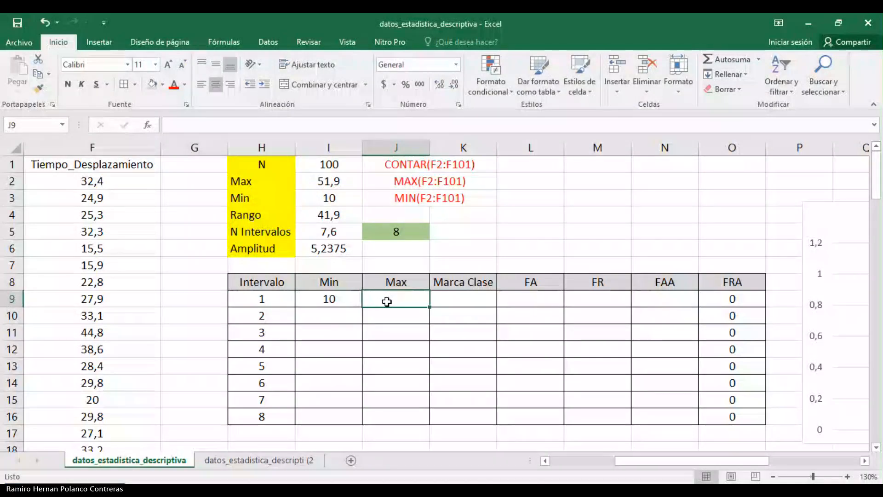
type("=")
left_click(346, 299)
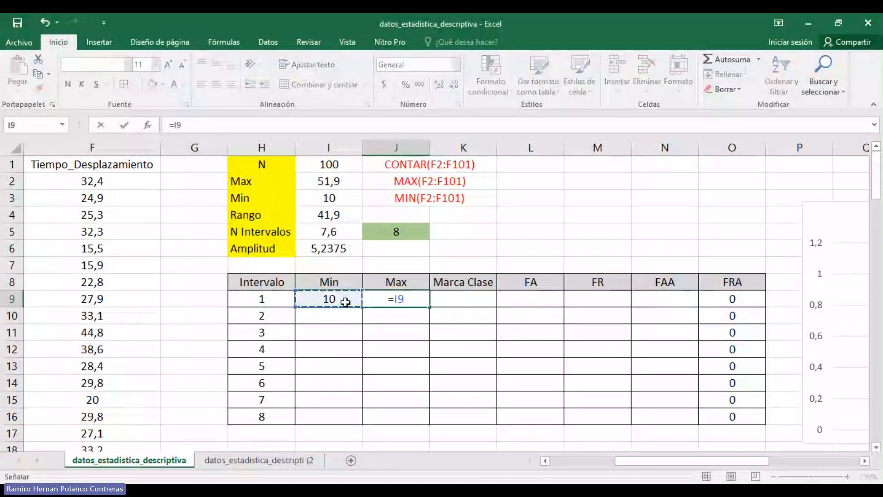
type("+")
left_click(337, 248)
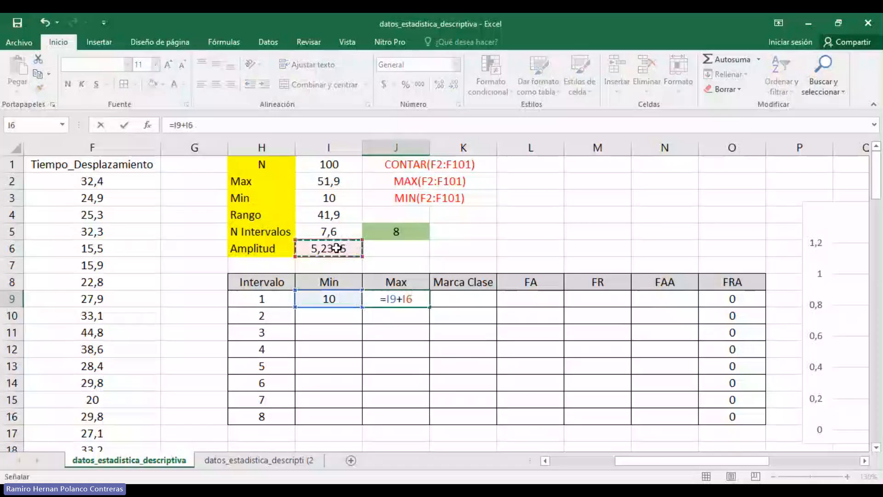
key("Return")
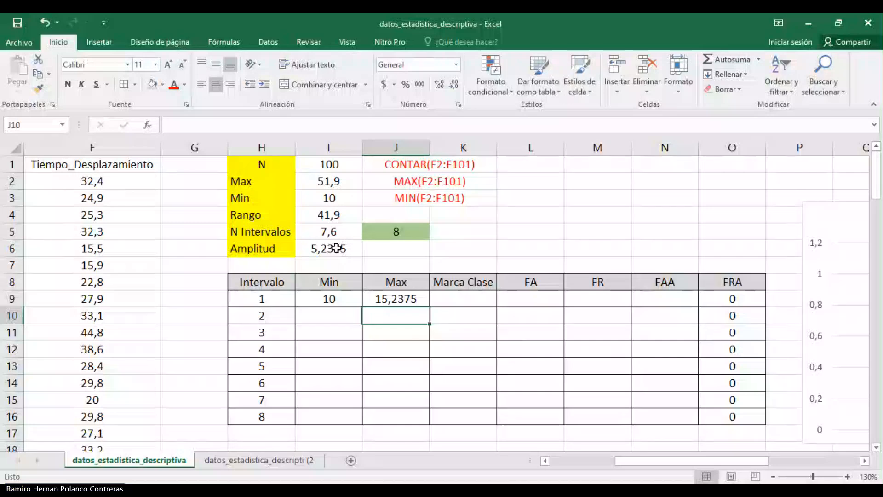
Set the Min of interval 2 in I10 to the previous interval's Max with the formula =+J9
left_click(338, 317)
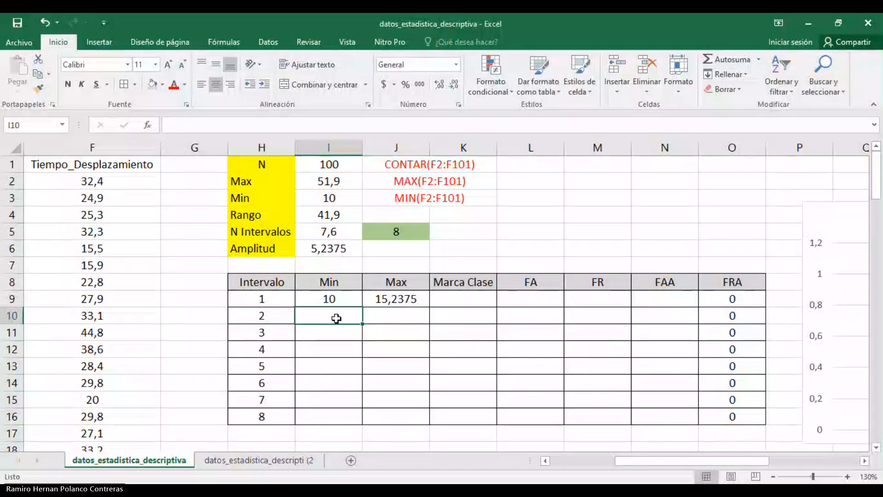
type("+")
key("Right")
key("Up")
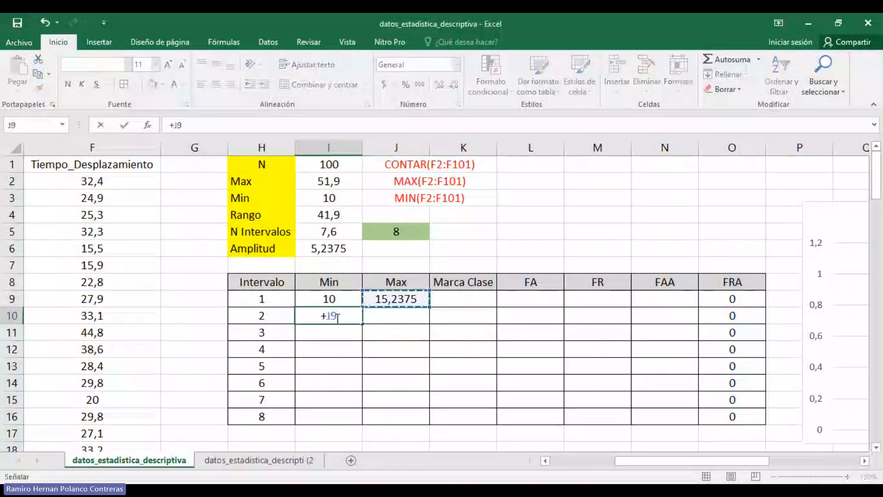
key("Return")
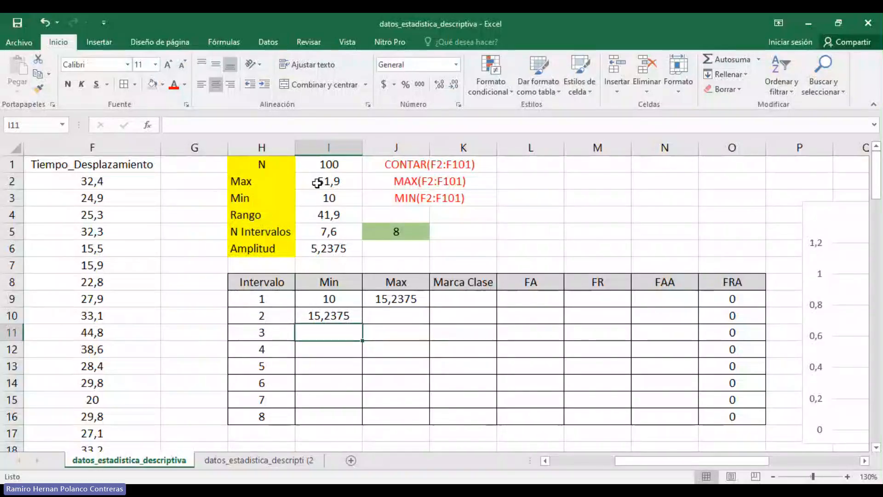
Calculate the Max of interval 2 in J10 by adding the Amplitud to its Min with =I10+I6
left_click(339, 317)
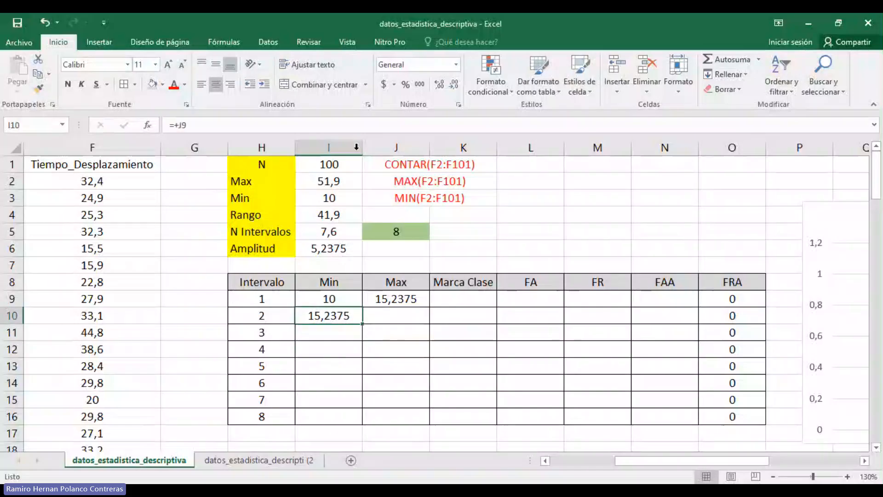
left_click(400, 303)
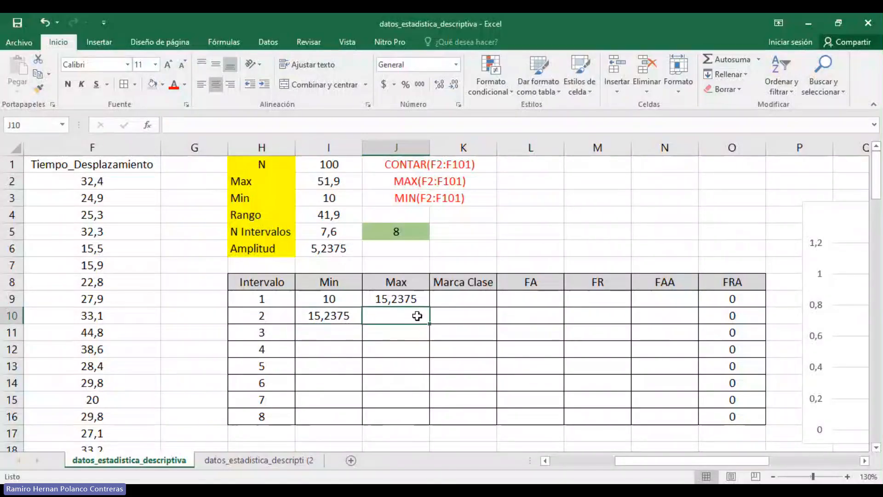
left_click(385, 318)
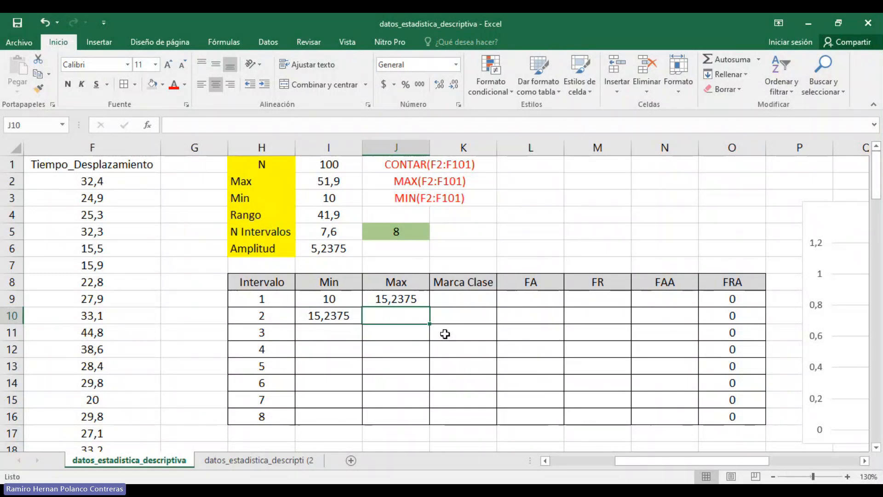
type("=")
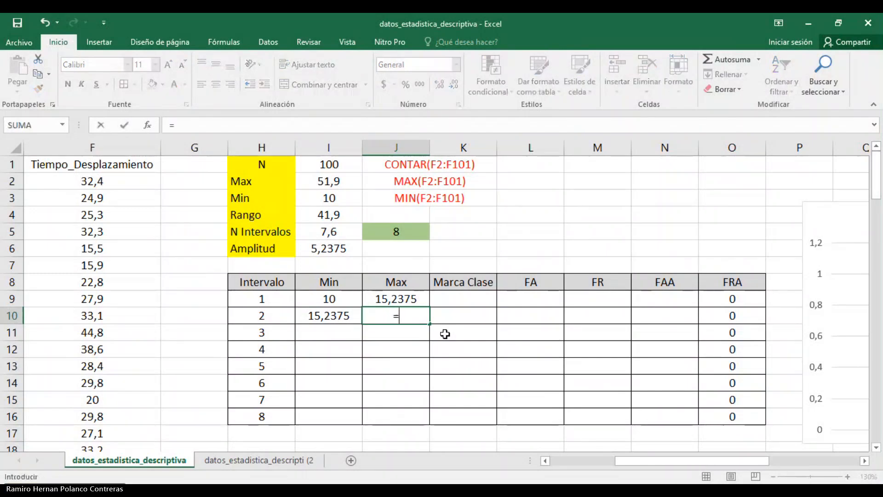
key("Left")
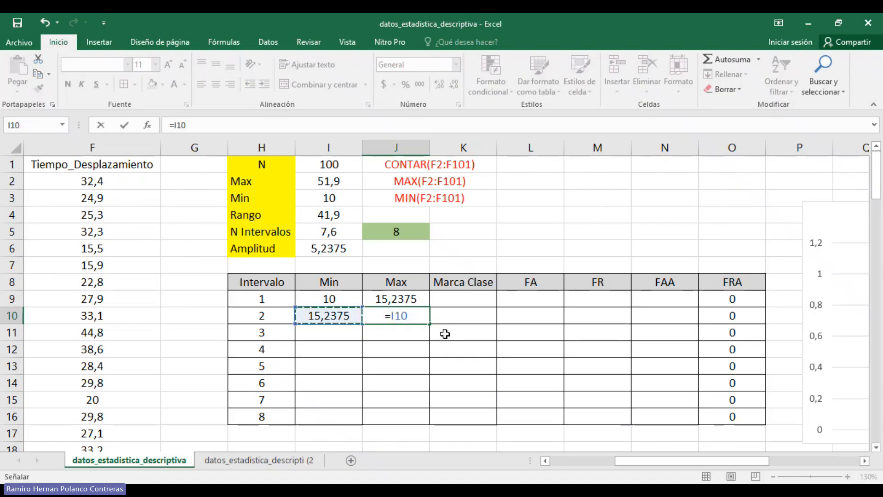
type("+")
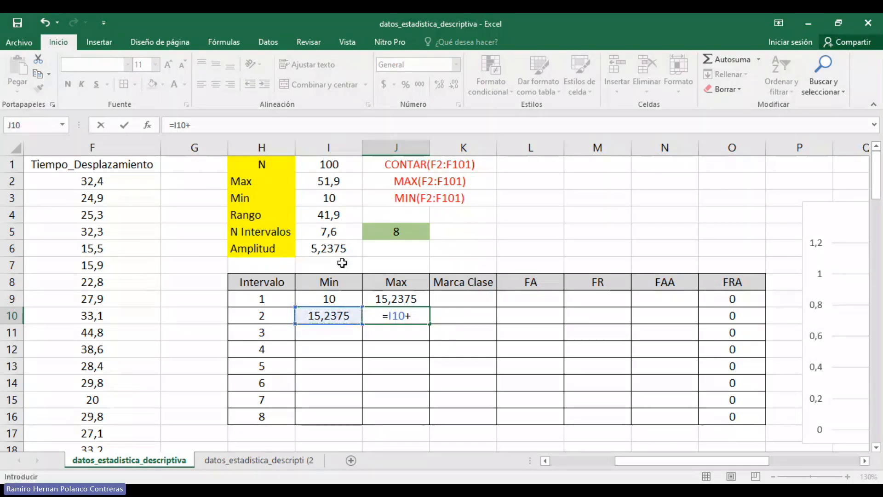
left_click(343, 254)
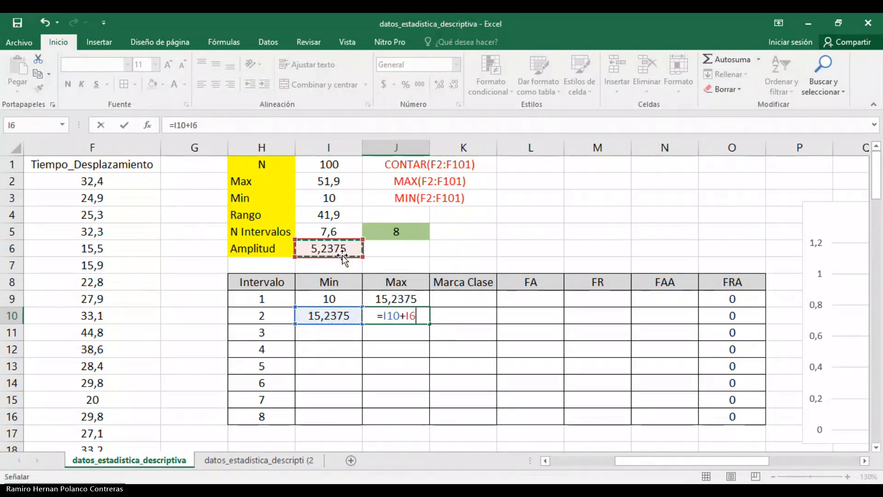
key("Return")
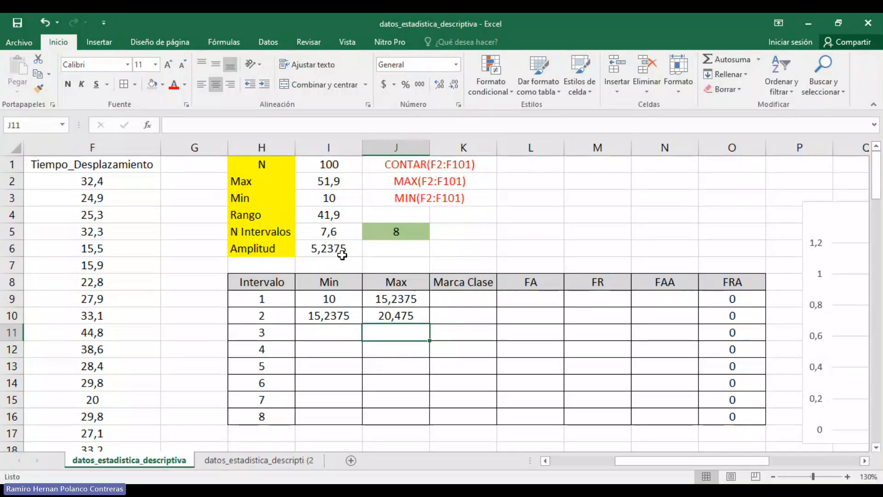
Make the Amplitud reference absolute in the Max formula of interval 2 in J10, giving =I10+$I$6
left_click(413, 319)
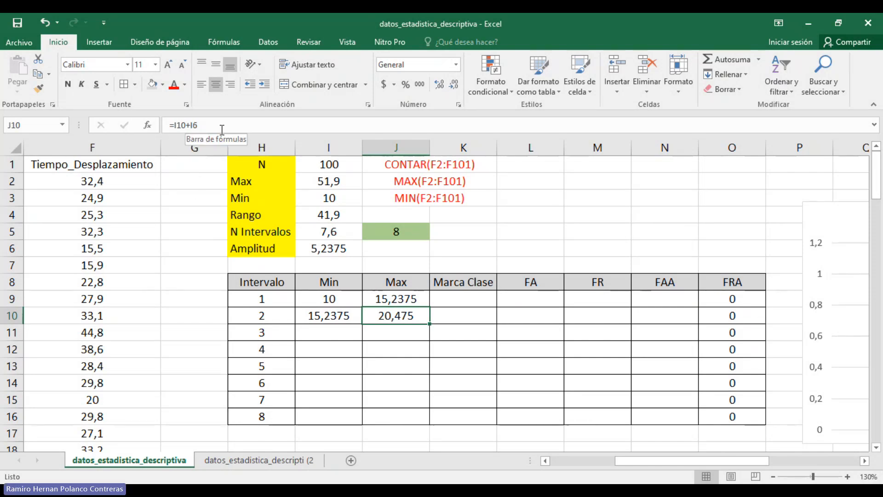
left_click(196, 125)
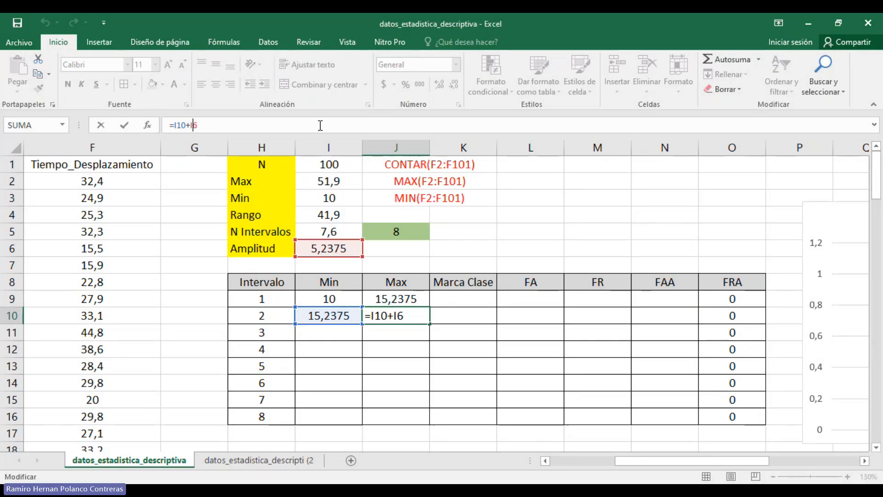
key("F4")
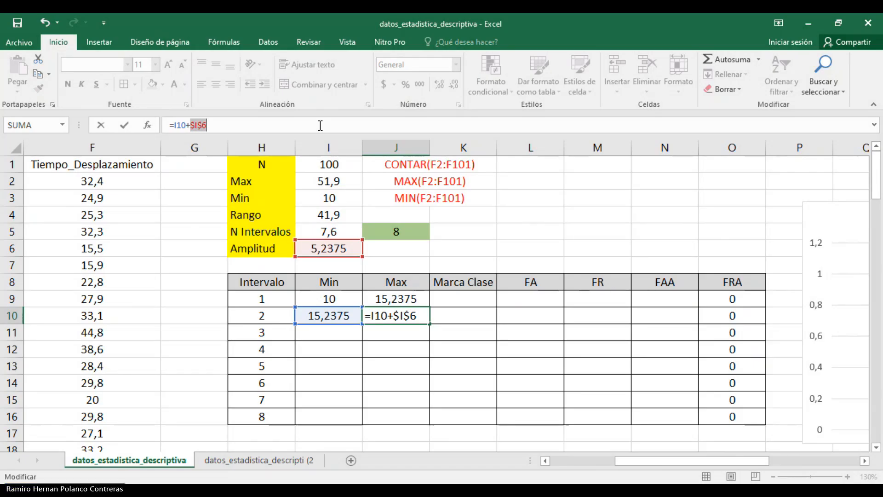
left_click(320, 126)
key("Left")
key("Left")
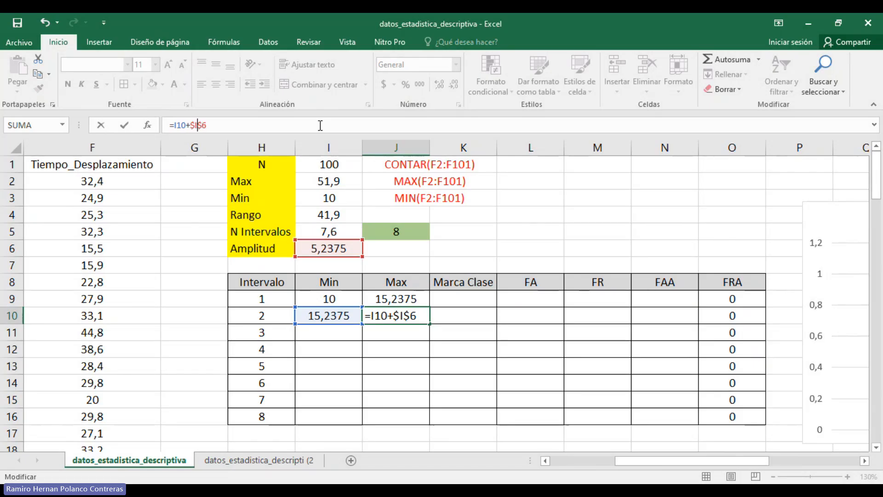
key("Left")
key("BackSpace")
key("Delete")
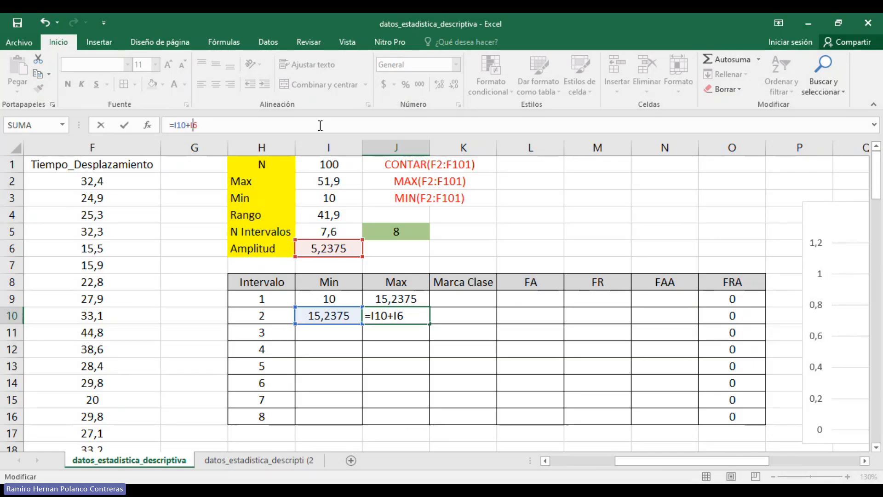
key("Left")
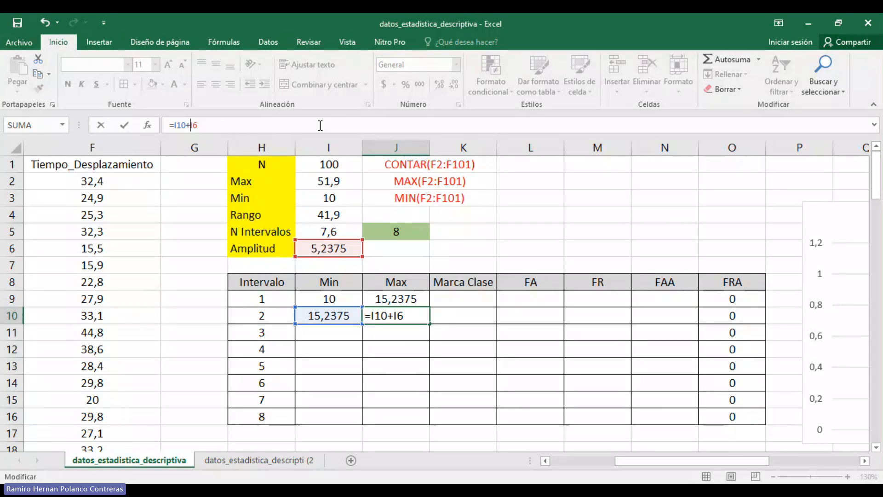
type("$")
key("Right")
type("$")
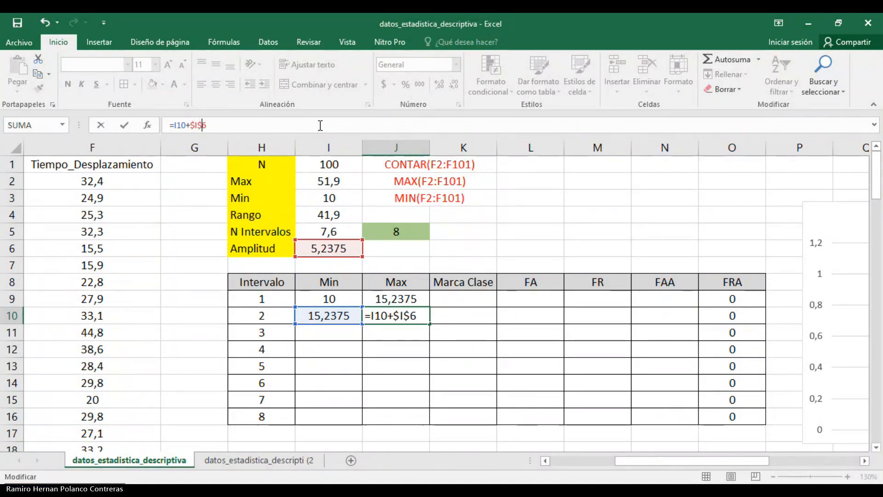
key("Return")
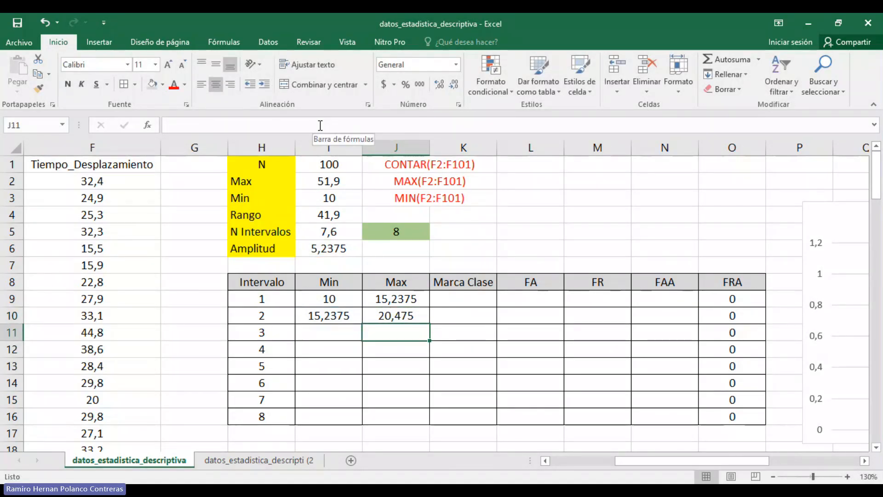
Fill the Max formula from J10 down through interval 8 in J16
left_click(412, 316)
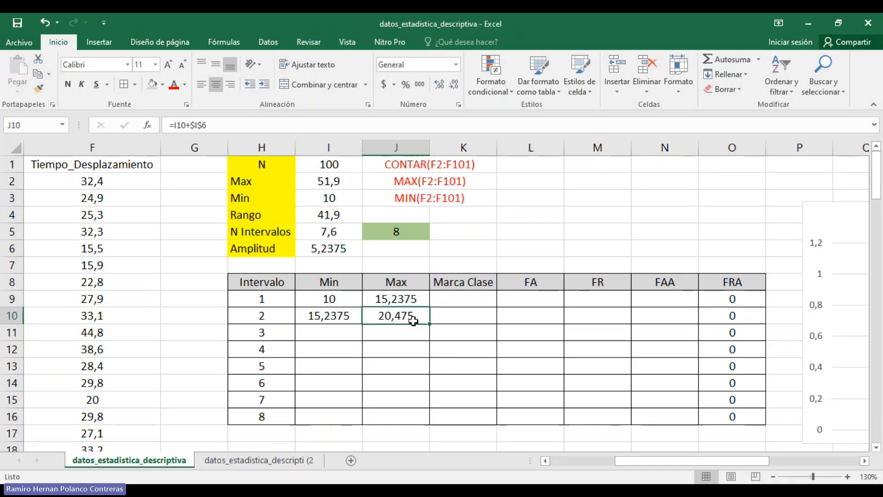
left_click_drag(430, 324, 424, 418)
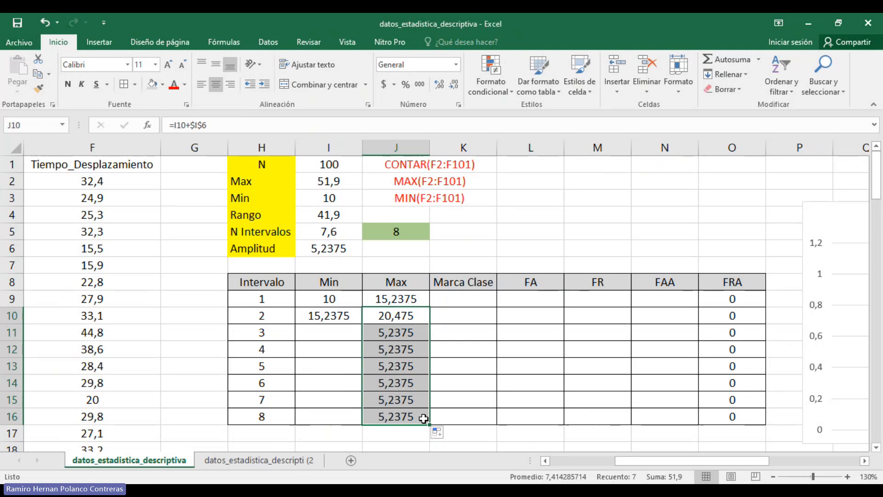
Examine the copied Max formulas in J11:J16 and the Min formula in I10 to check their cell references
left_click(409, 358)
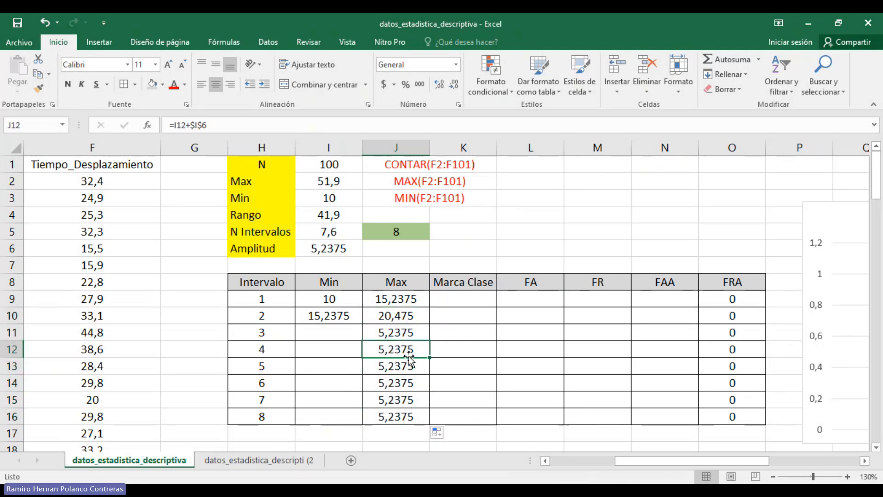
left_click(404, 365)
left_click(408, 382)
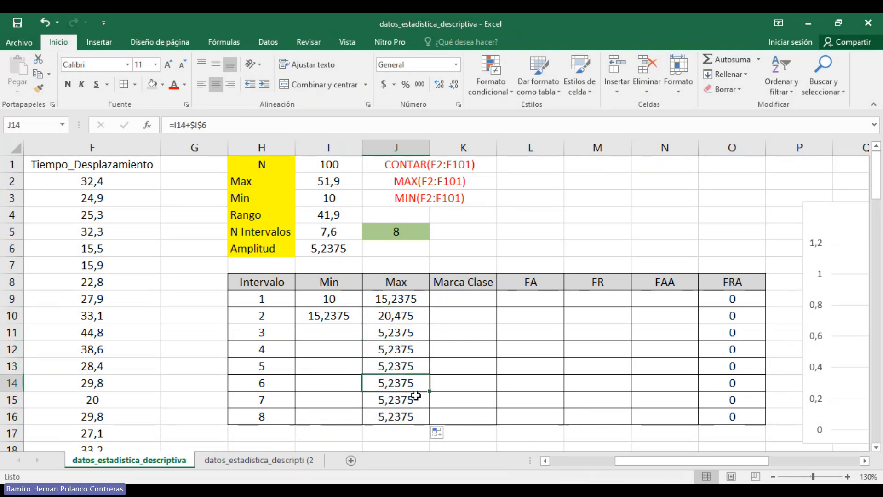
left_click(415, 396)
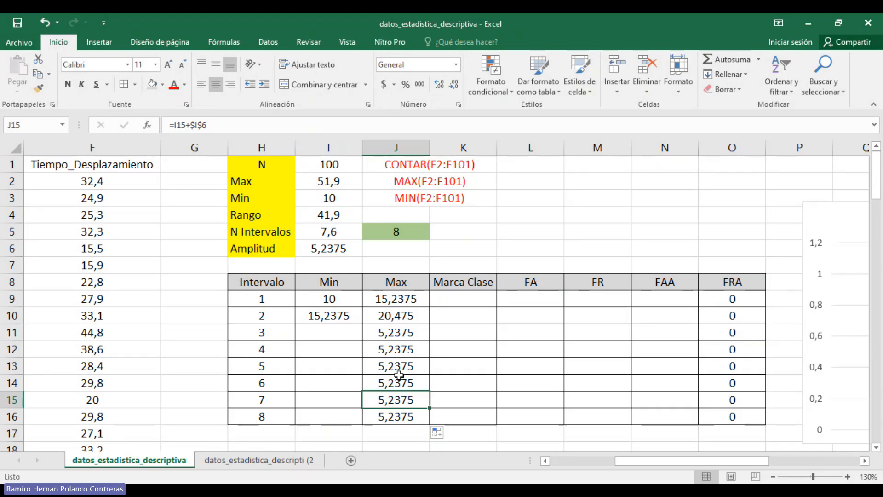
left_click(418, 329)
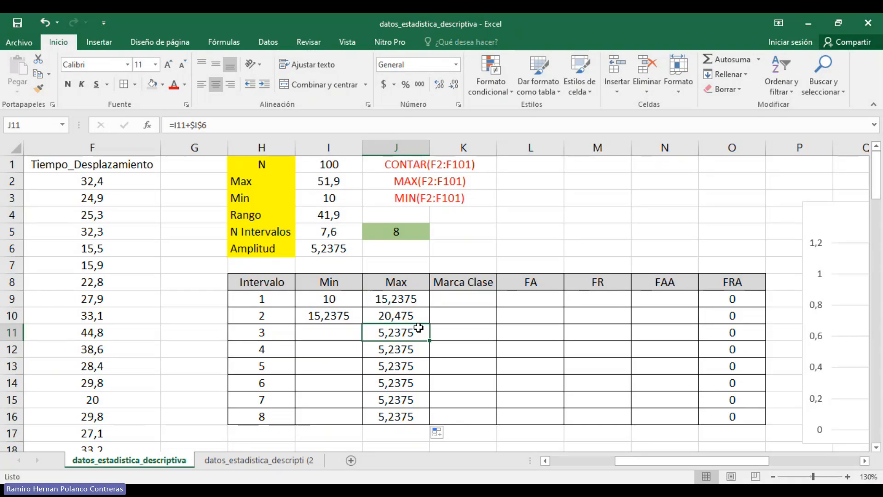
key("Down")
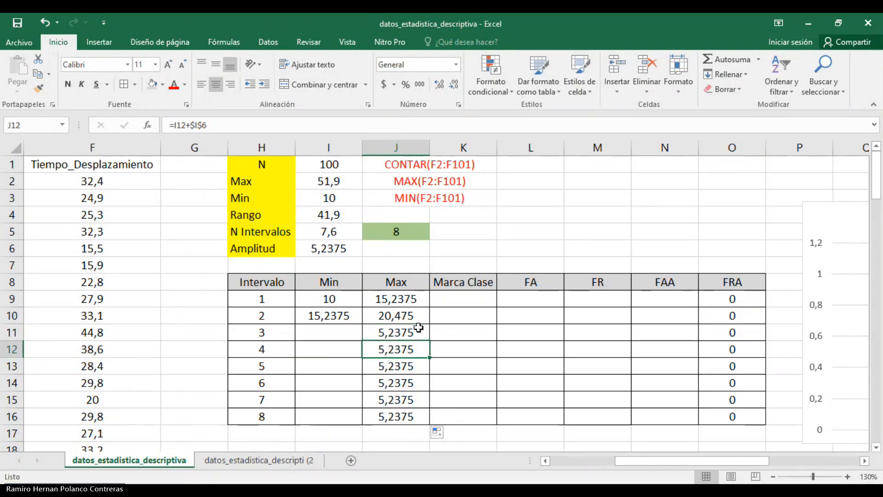
left_click(418, 327)
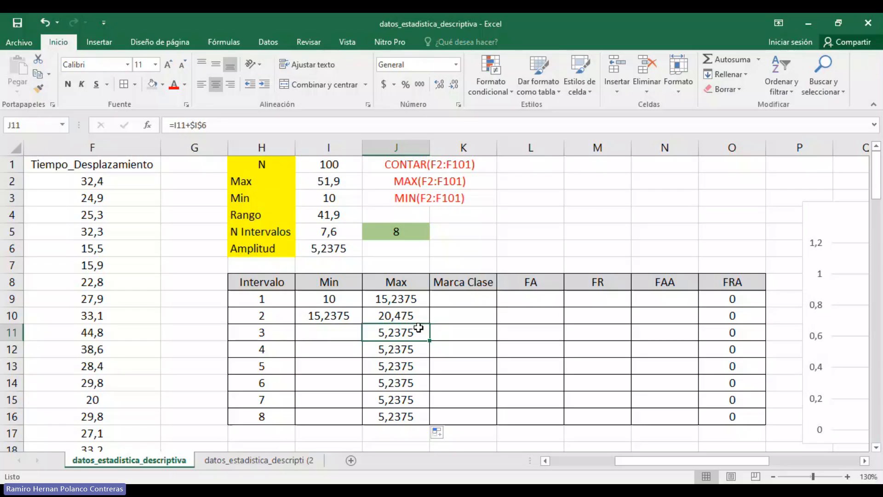
key("Down")
key("Down")
key("Down")
key("Up")
key("Up")
key("Up")
key("Left")
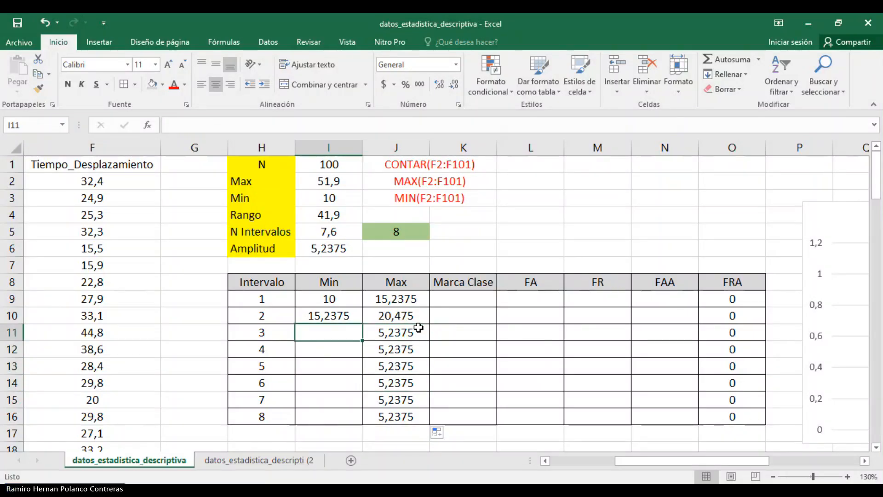
key("Up")
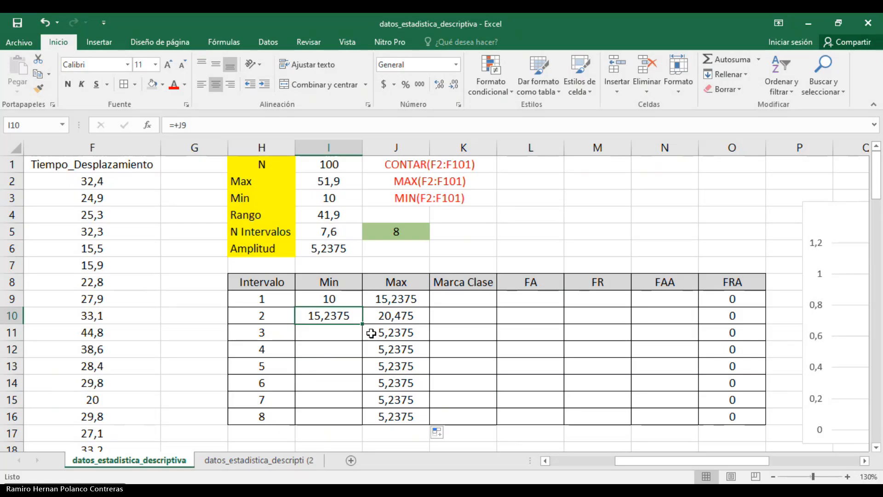
Set the Min of interval 3 in I11 to the previous Max with =+J10 and fill the formula down to I16
left_click(332, 336)
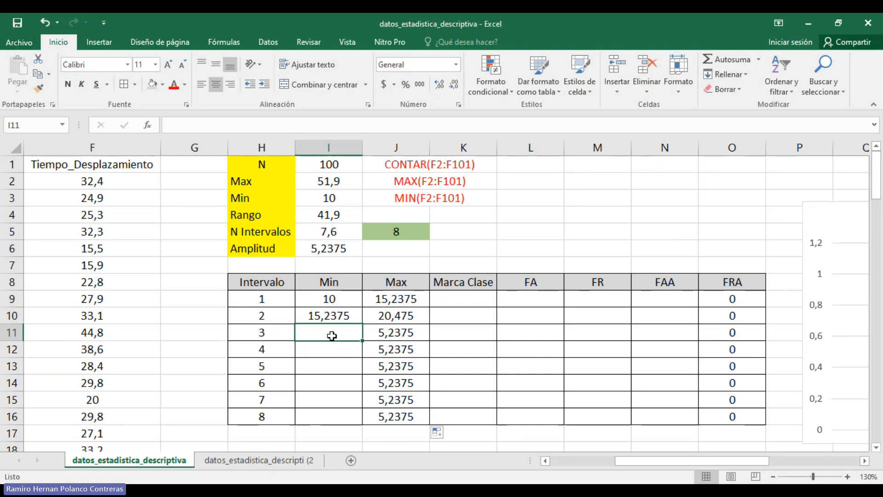
type("+")
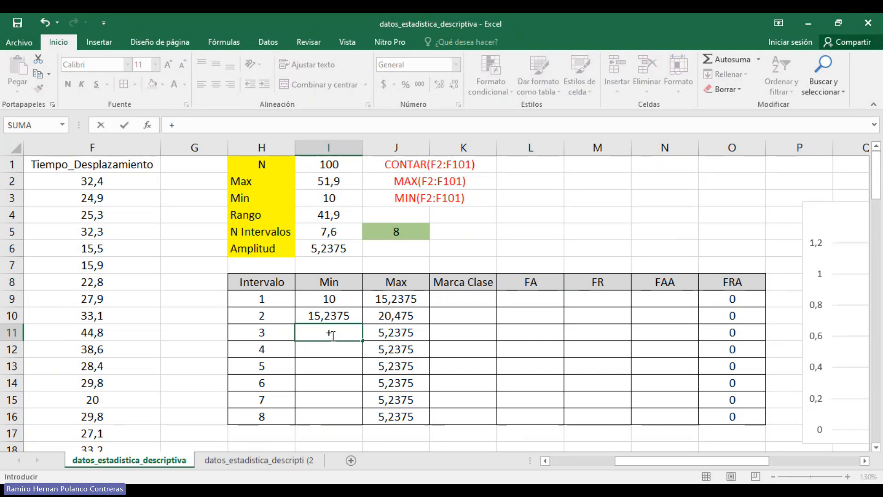
key("Up")
key("Right")
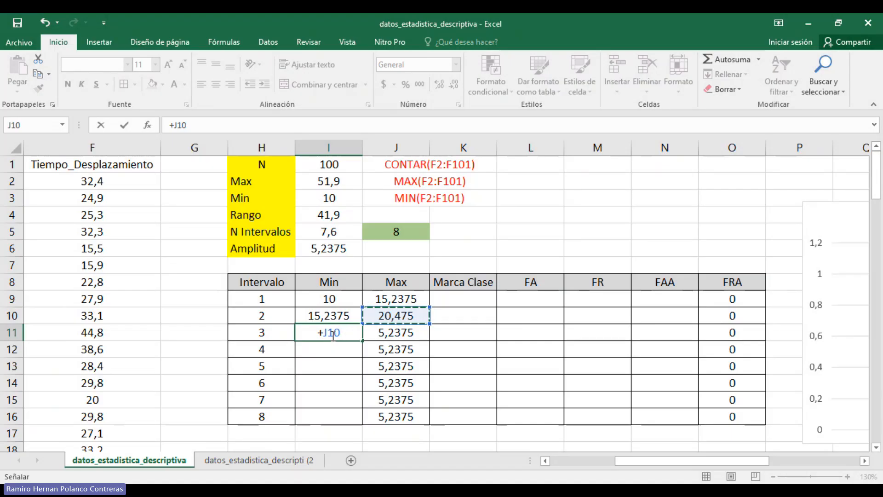
key("Return")
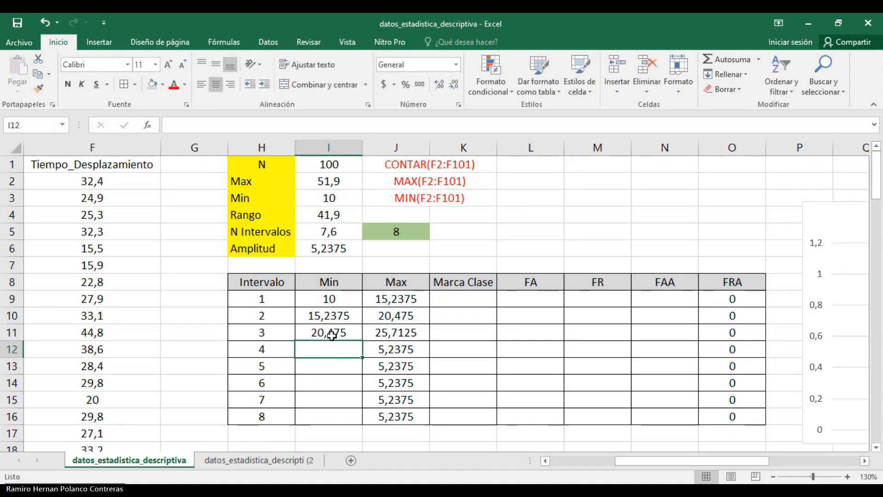
left_click(332, 335)
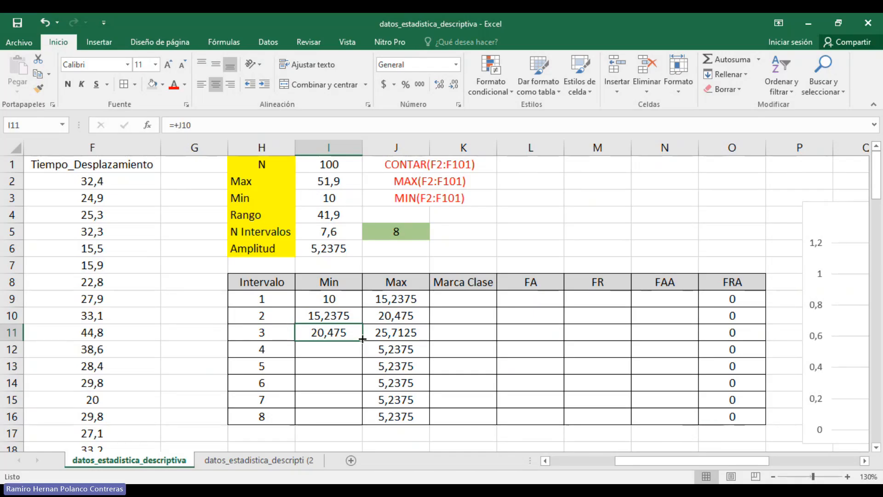
left_click_drag(363, 339, 352, 419)
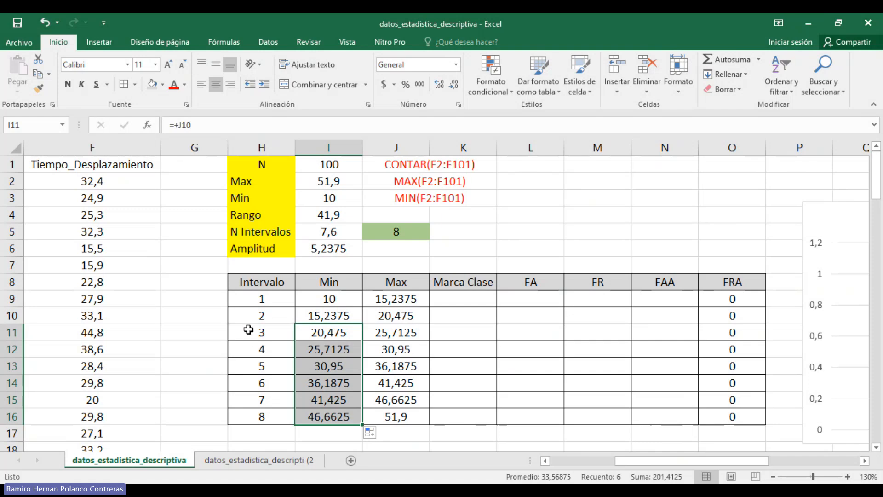
Highlight the Min of interval 1 in I9 and the matching Min in I3 with a light orange fill
left_click(329, 296)
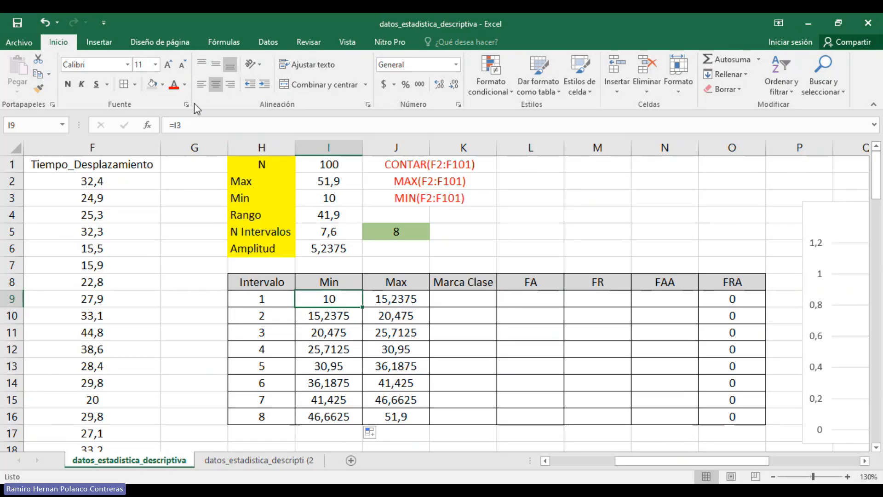
left_click(163, 85)
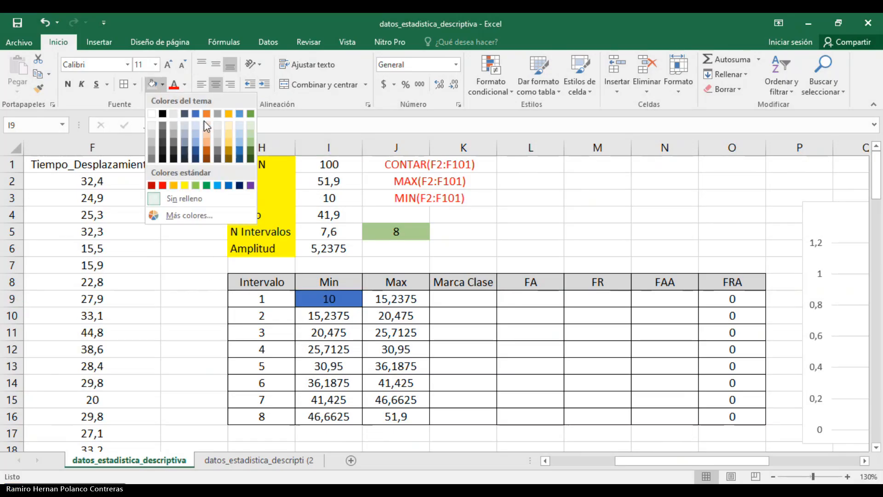
left_click(203, 120)
left_click(320, 197)
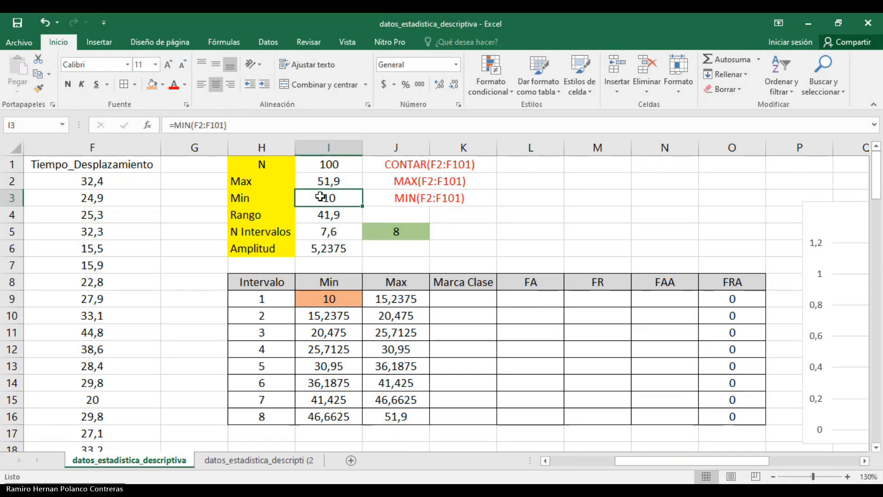
left_click(152, 85)
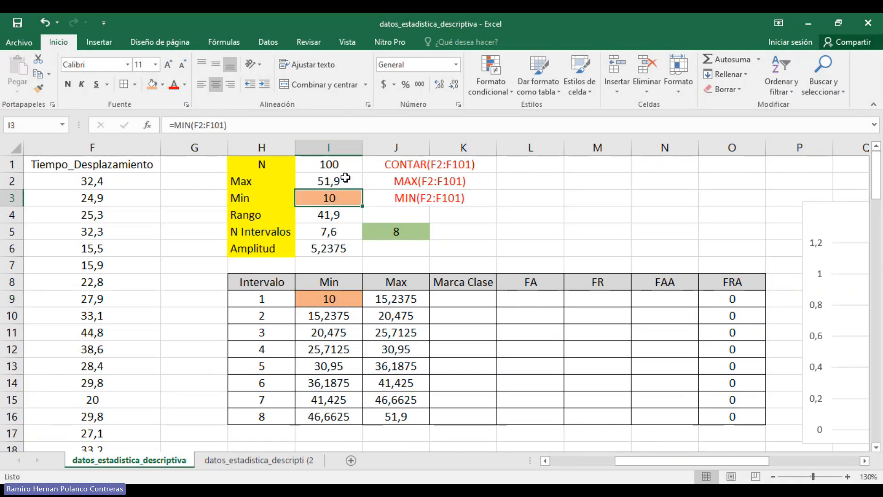
Highlight the Max of interval 8 in J16 and the matching Max in I2 with a light blue fill
left_click(396, 417)
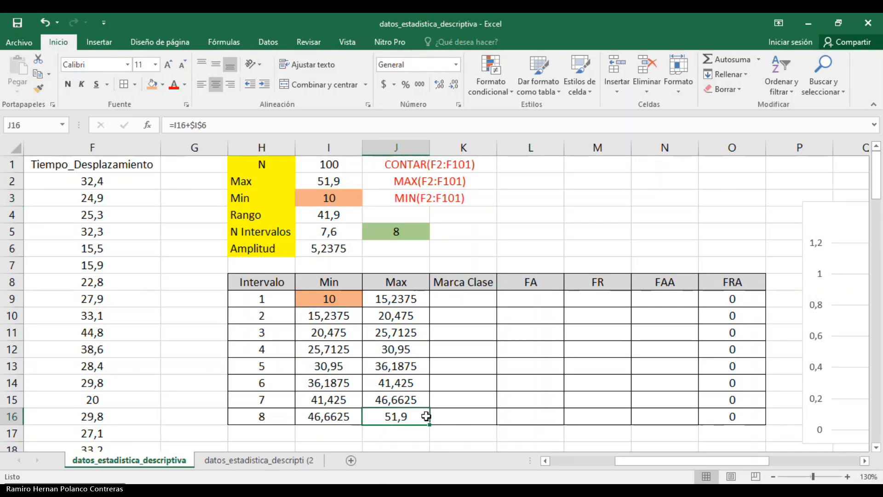
left_click(162, 85)
left_click(240, 129)
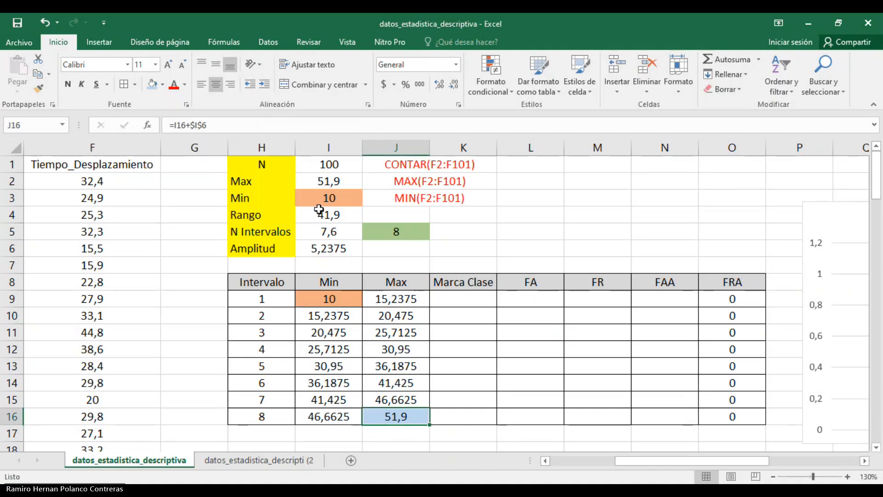
left_click(329, 181)
left_click(151, 84)
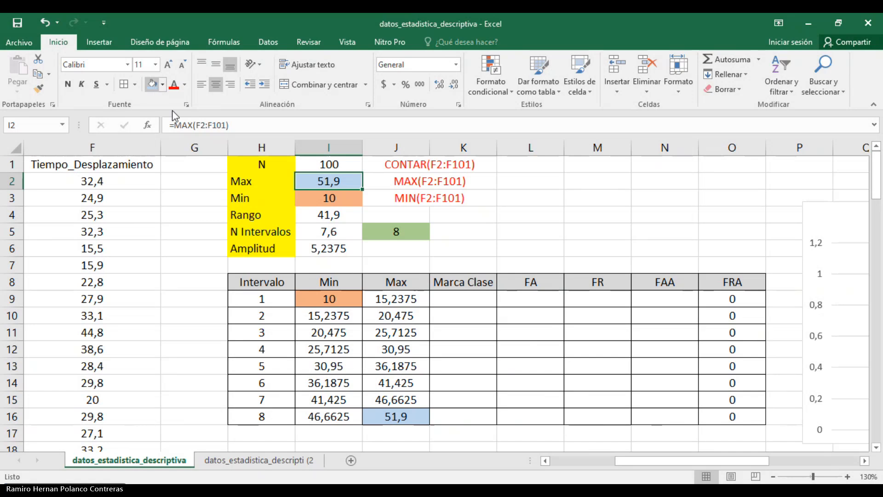
left_click(467, 243)
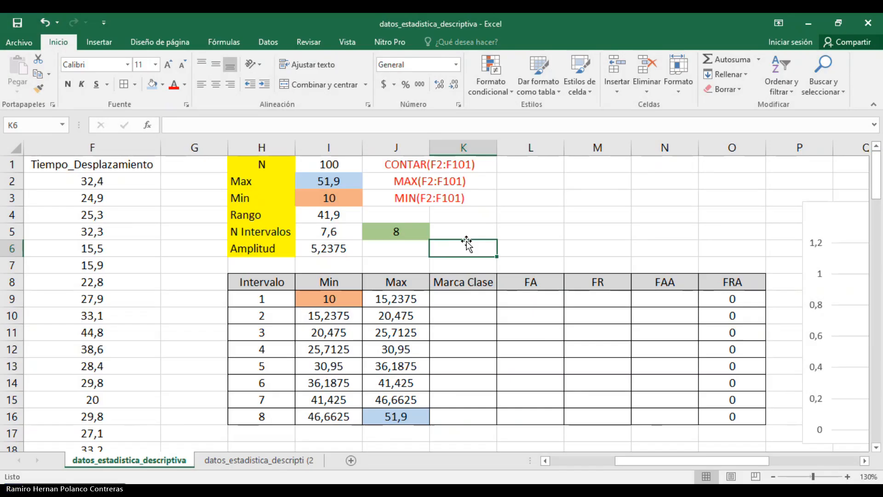
left_click(464, 300)
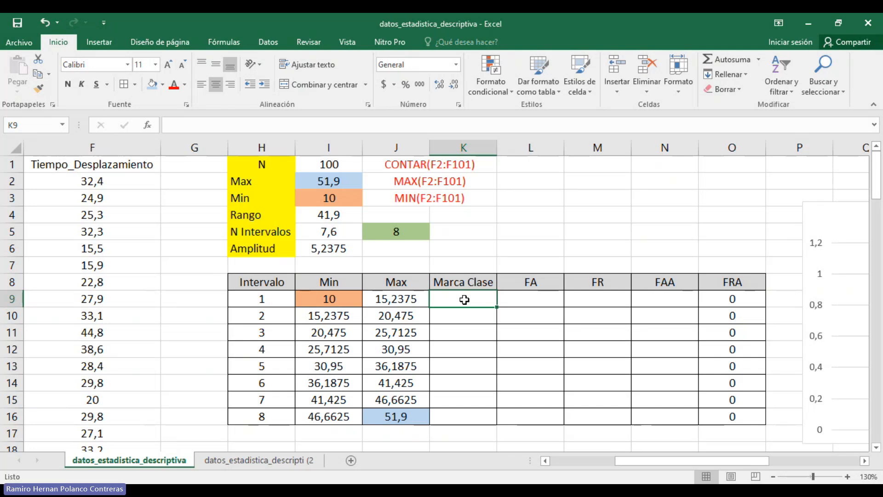
left_click(323, 249)
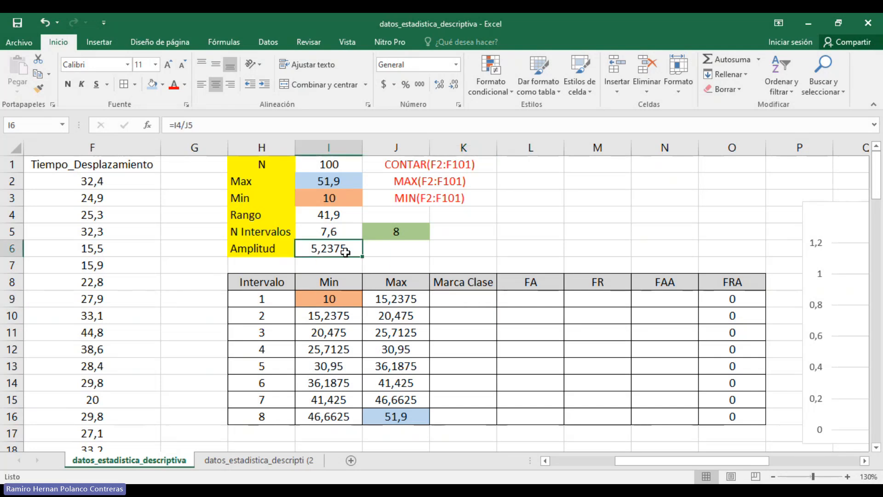
left_click(408, 252)
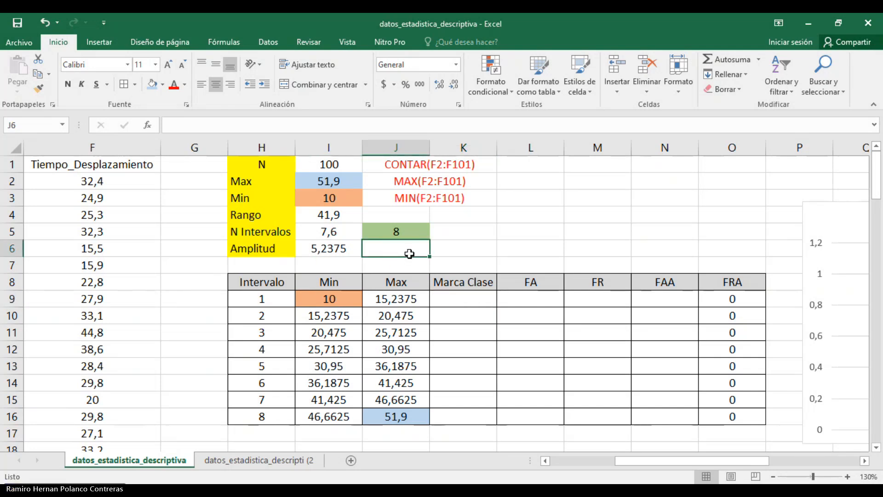
type("m")
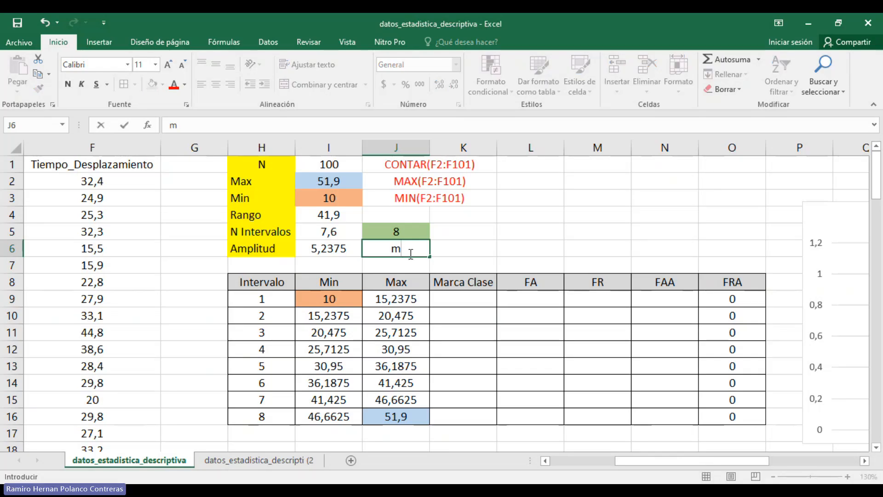
key("Escape")
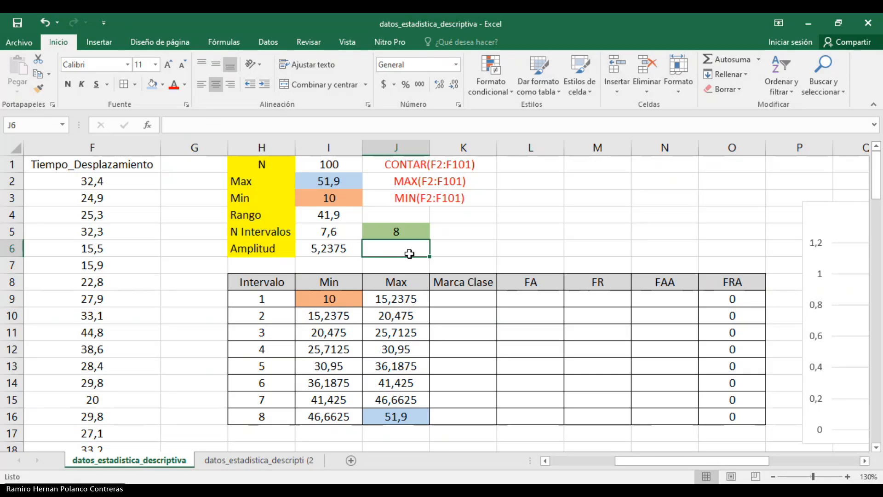
key("Left")
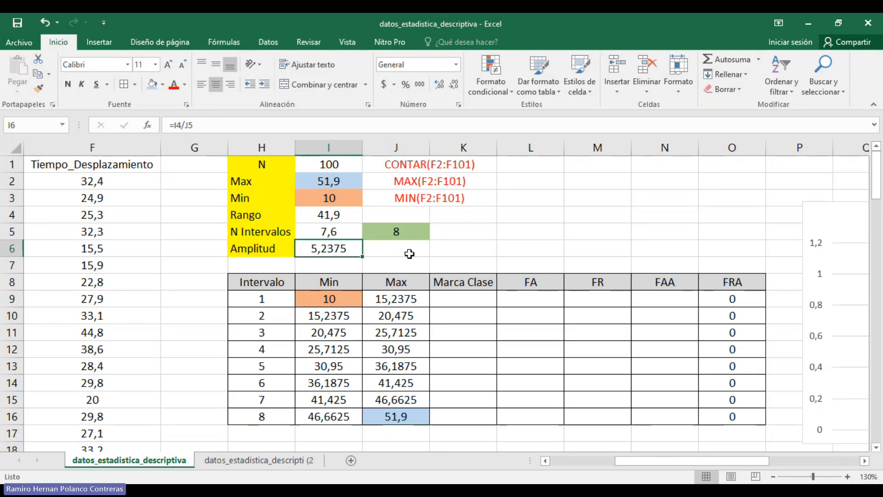
Enter the explanatory note "rango/ n intervalos" in J6 beside the Amplitud value
key("Right")
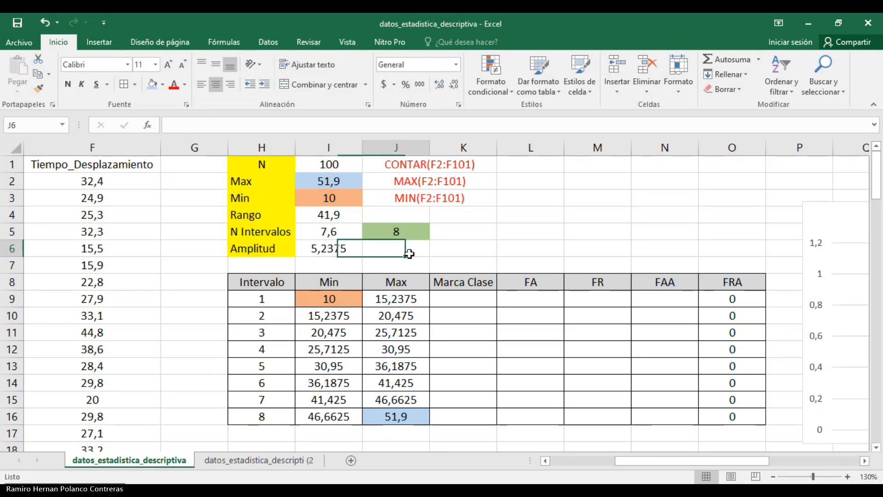
type("ran")
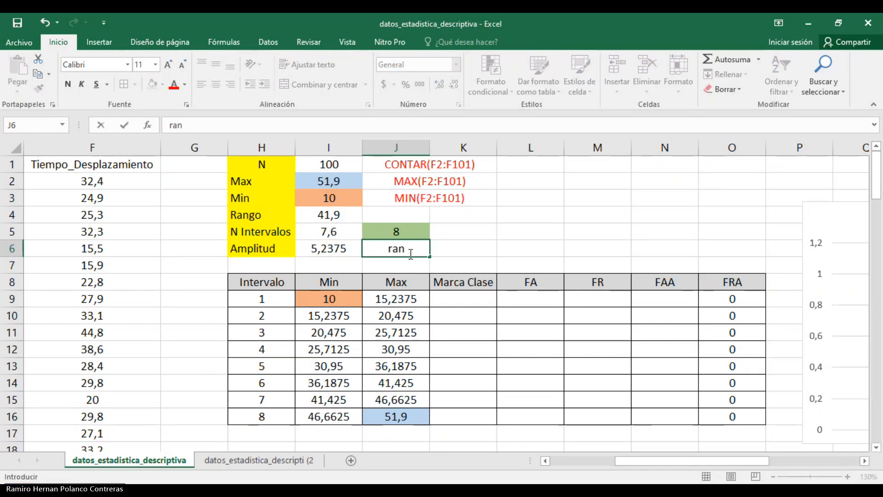
type("go/")
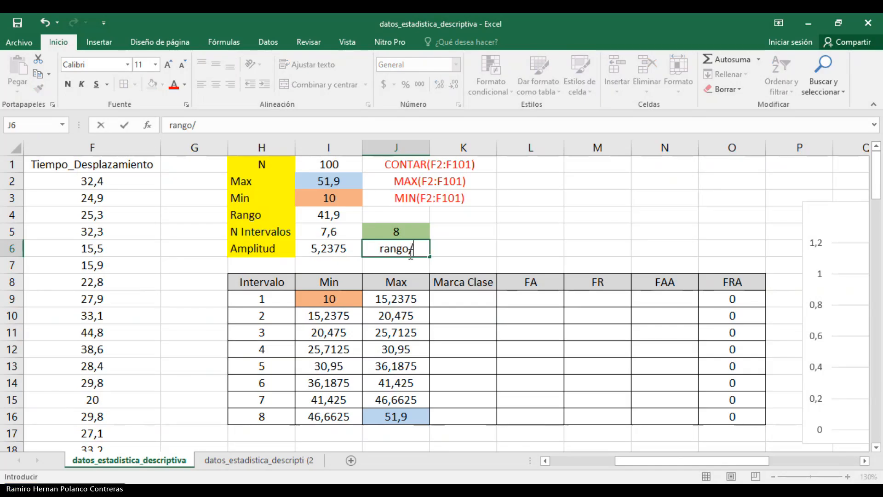
type(" n")
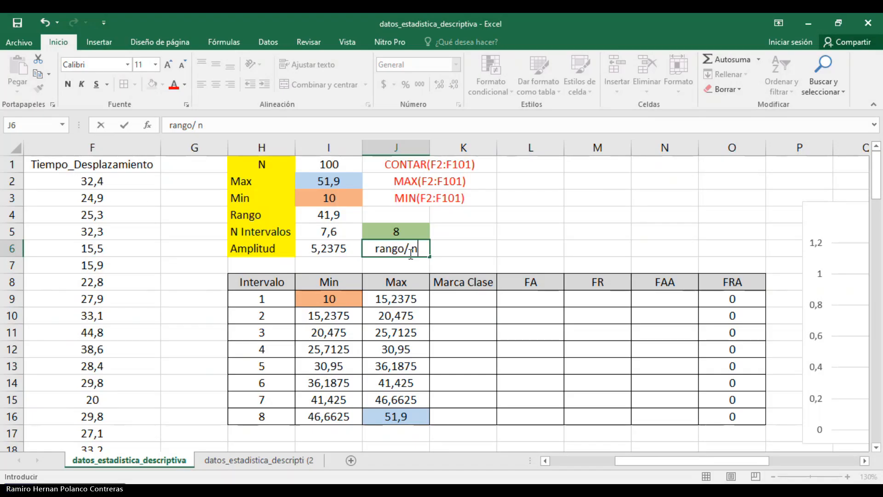
type(" inte")
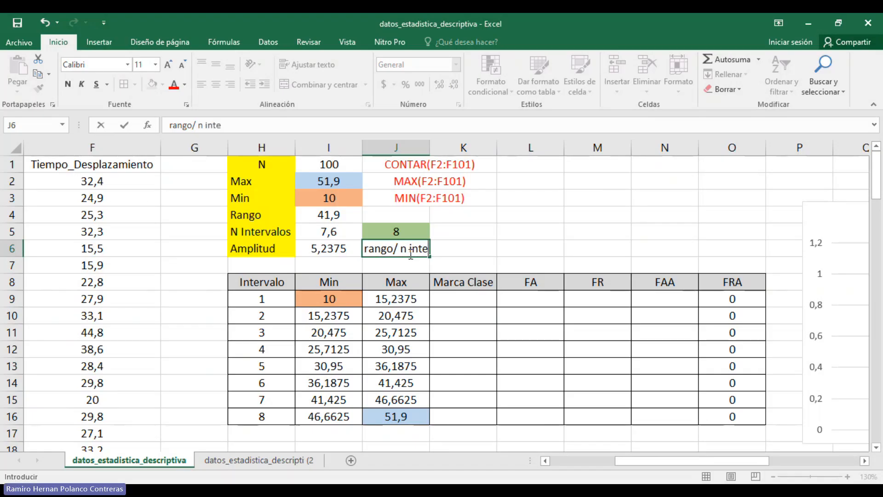
type("rvalos")
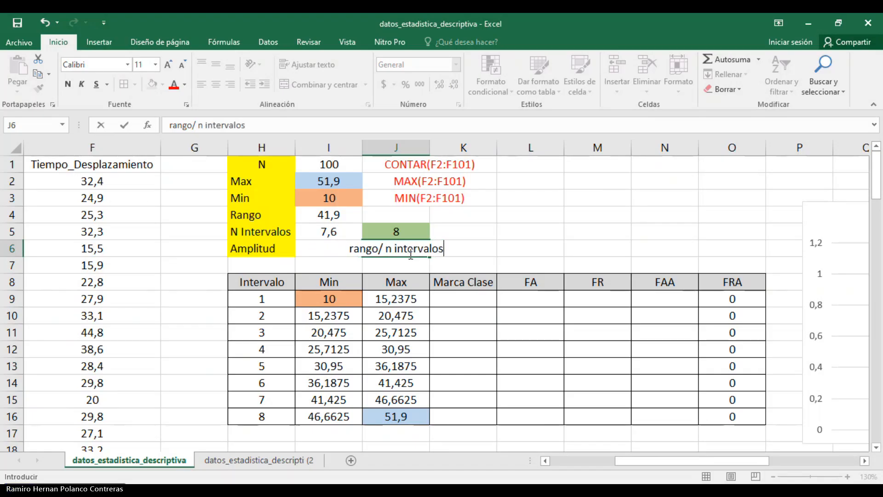
key("Return")
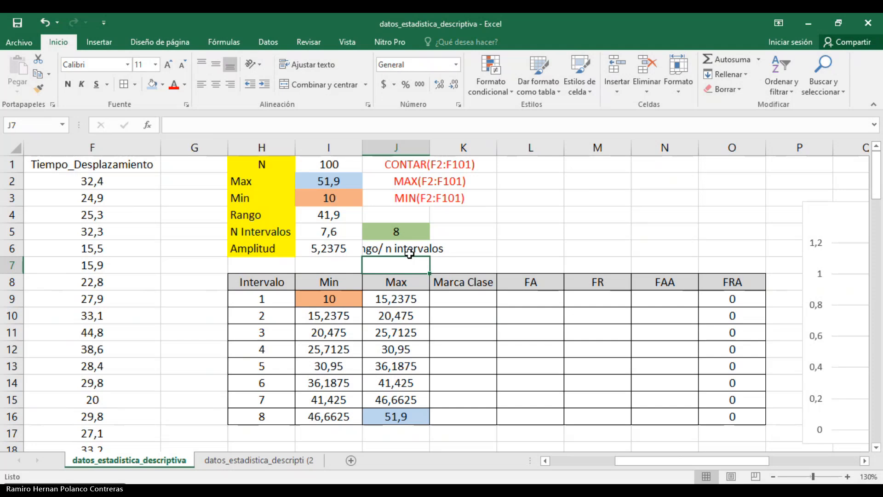
Copy the red, merged and centred formatting of the MIN note in J3 onto the Amplitud note in J6
left_click(409, 202)
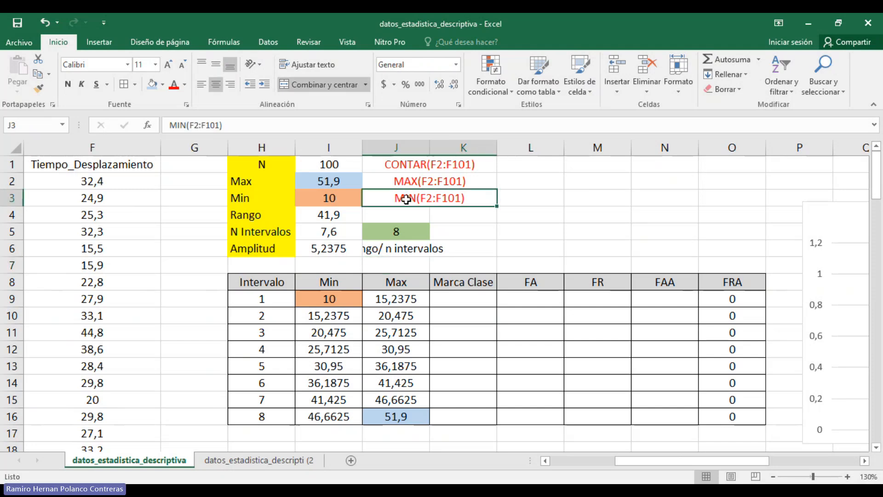
left_click(40, 87)
left_click(386, 251)
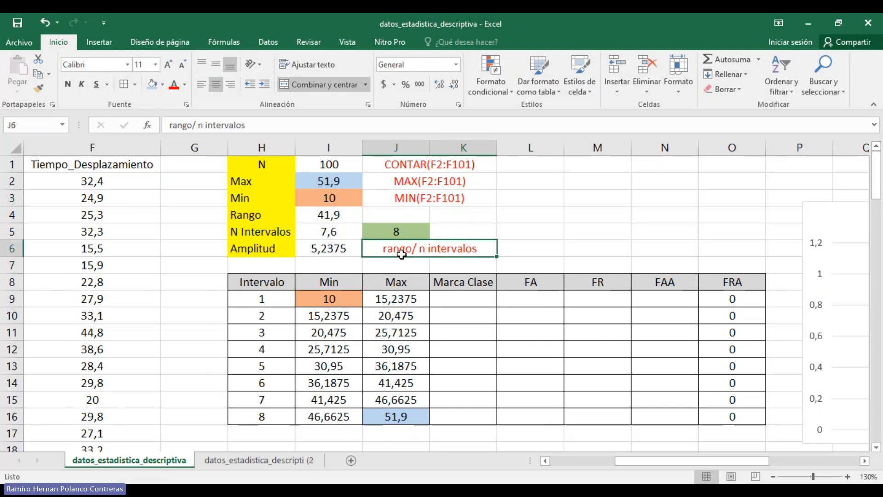
Examine the Rango formula in I4 and the rounded N Intervalos formula in J5 used for Amplitud
left_click(327, 215)
left_click(517, 251)
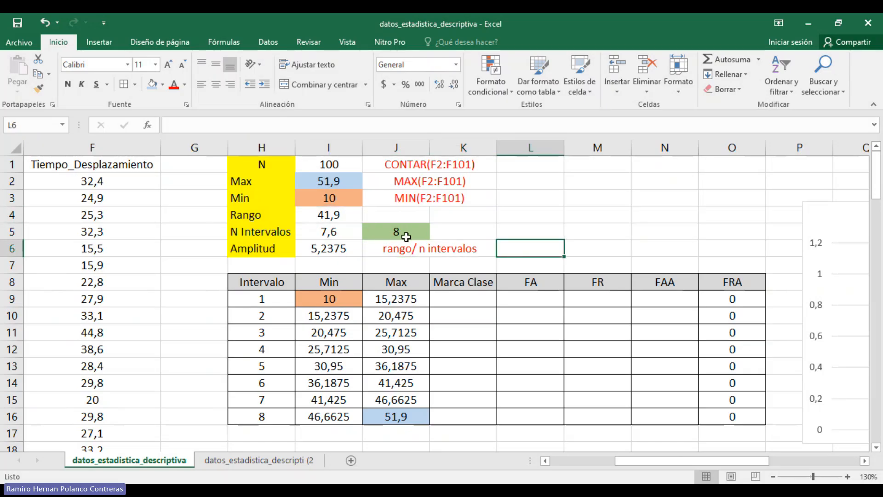
left_click(348, 215)
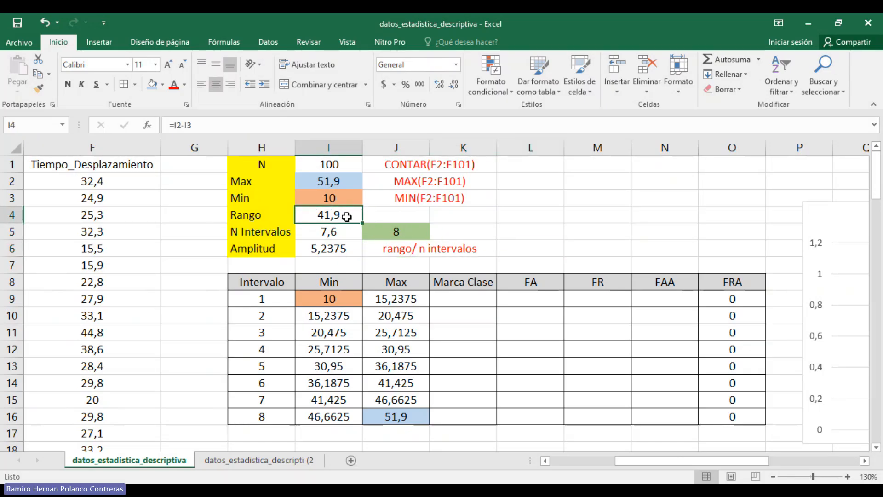
left_click(394, 231)
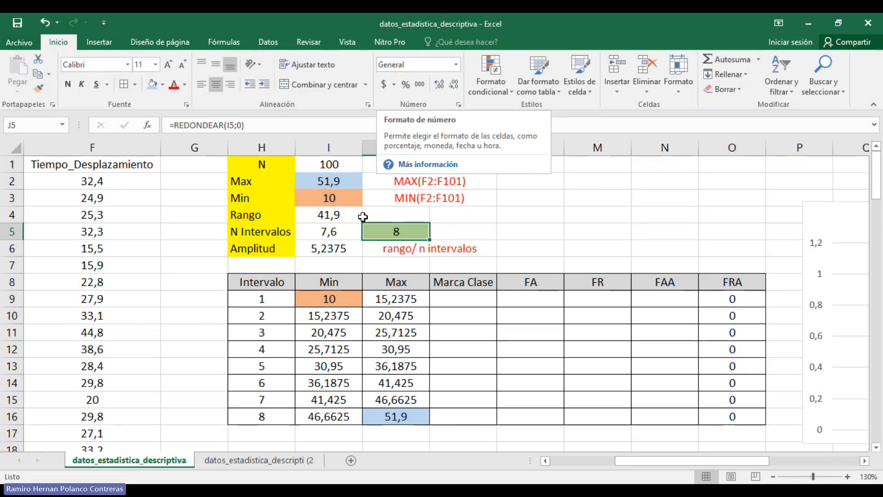
Calculate the Marca Clase of interval 1 in K9 as the average of its Min and Max with =promedio(I9:J9)
left_click(449, 300)
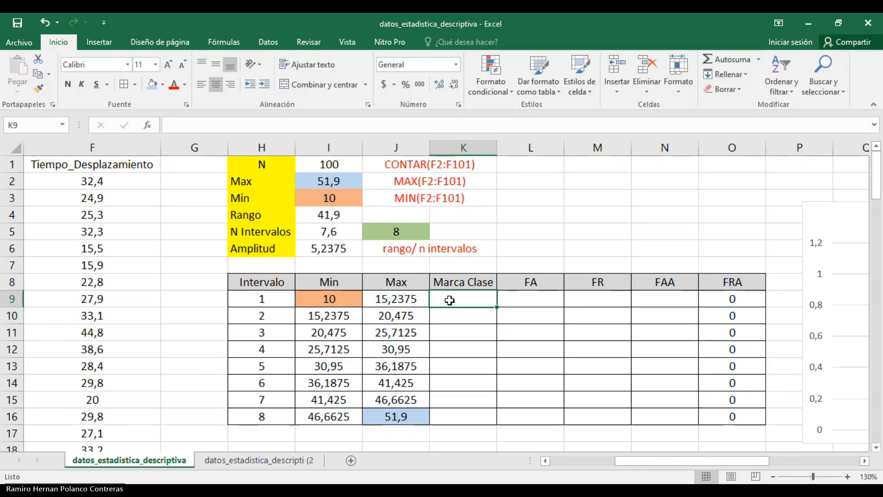
type("=")
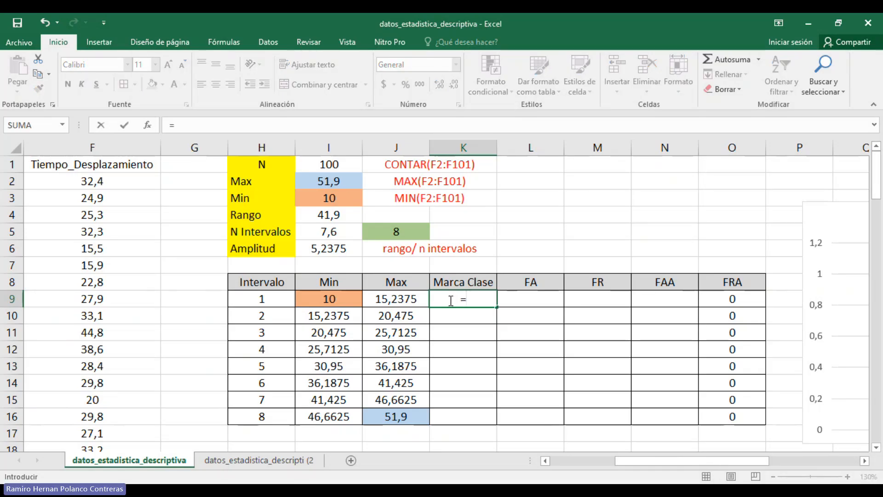
type("promedio")
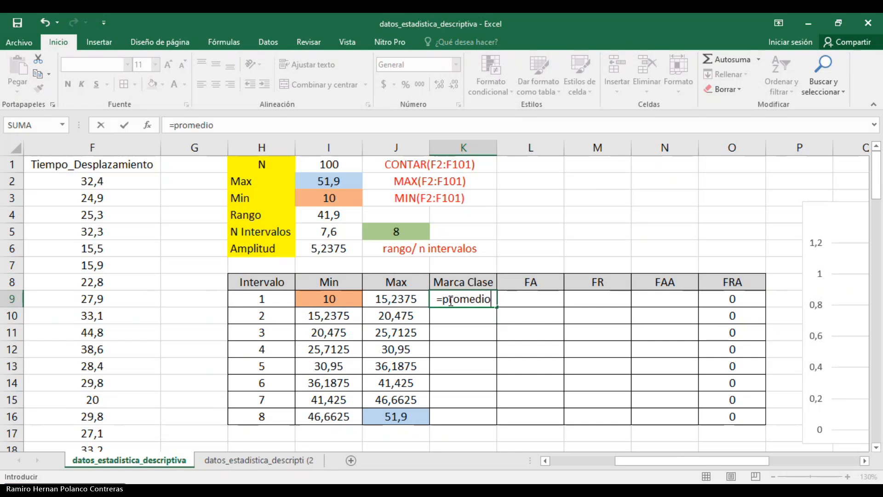
type("(")
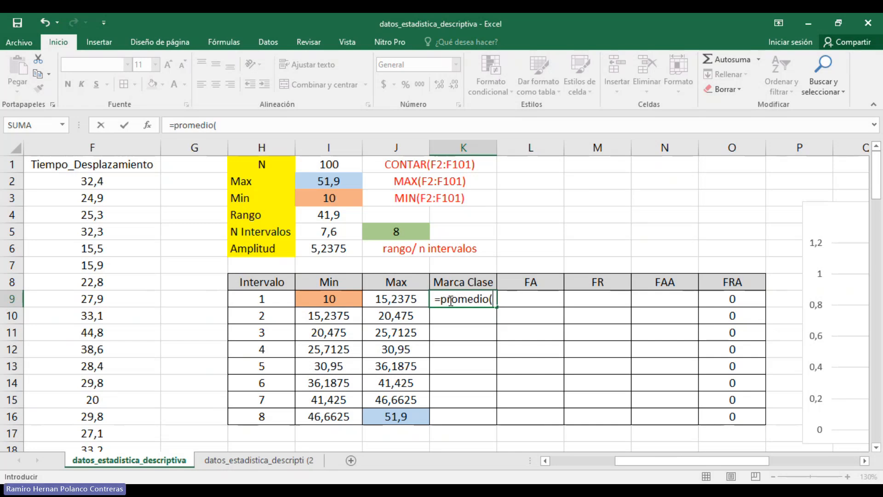
left_click(328, 299)
left_click_drag(352, 306, 375, 300)
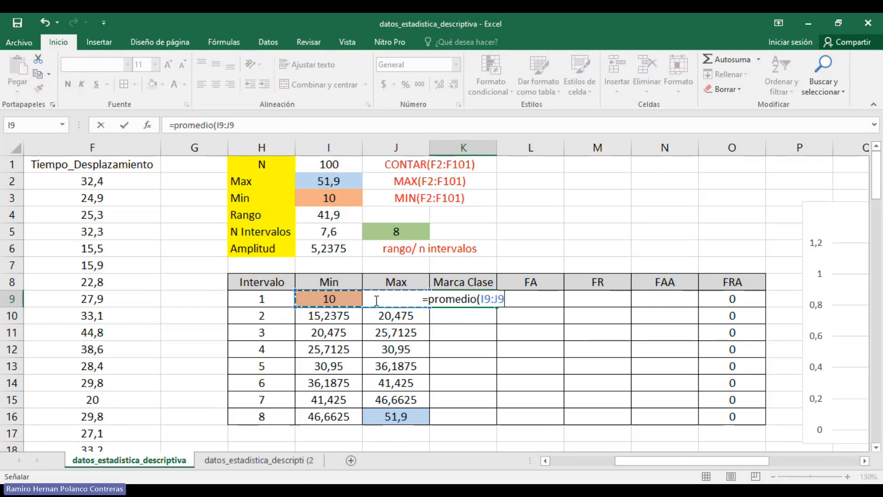
type(")")
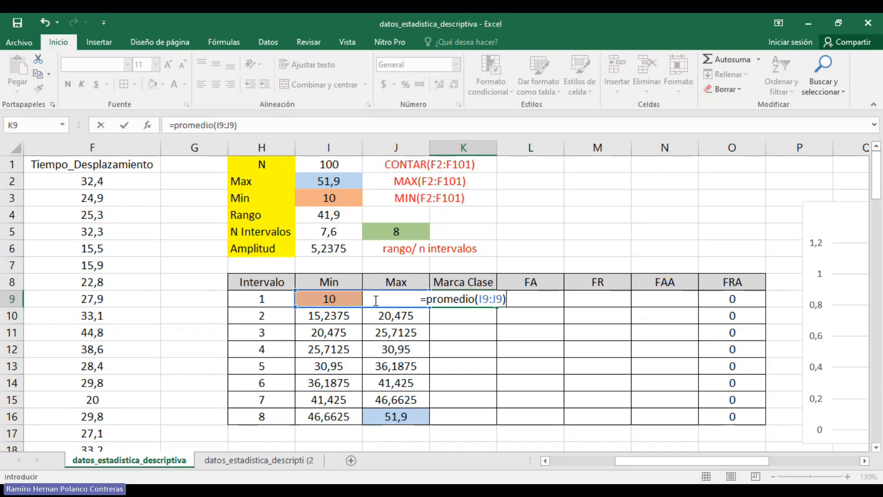
key("Return")
key("Up")
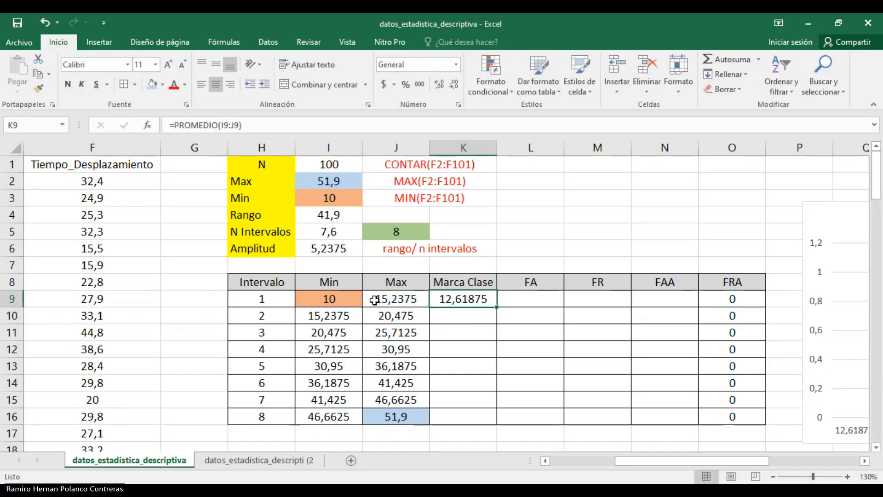
Copy the formula text PROMEDIO(I9:J9) from K9 into K7 as a note above Marca Clase and widen column K to fit it
left_click_drag(263, 131, 173, 126)
key("ctrl+c")
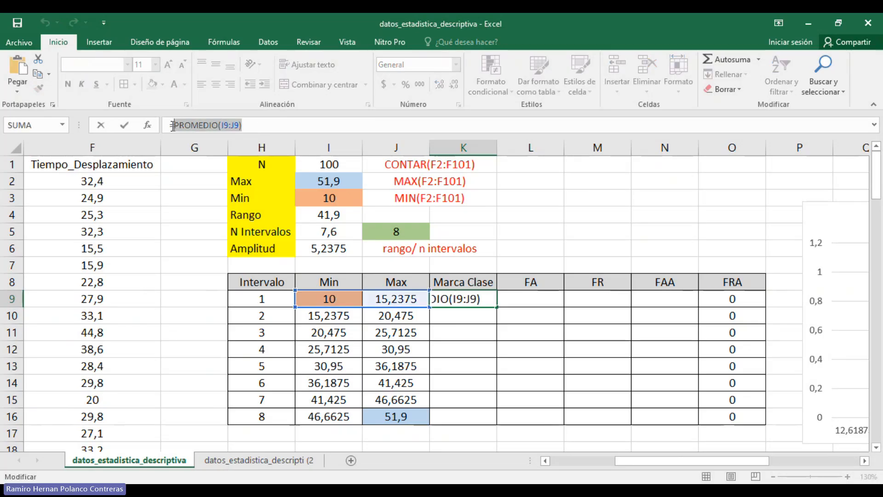
left_click(454, 267)
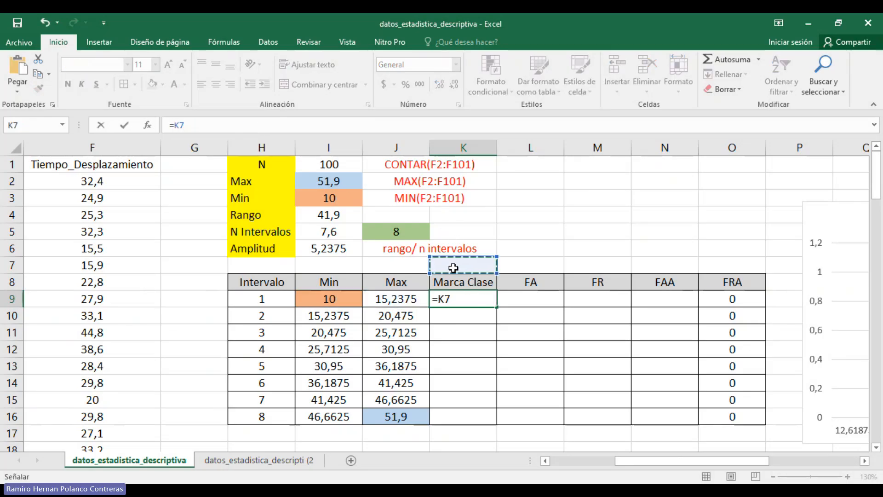
key("Escape")
left_click(454, 268)
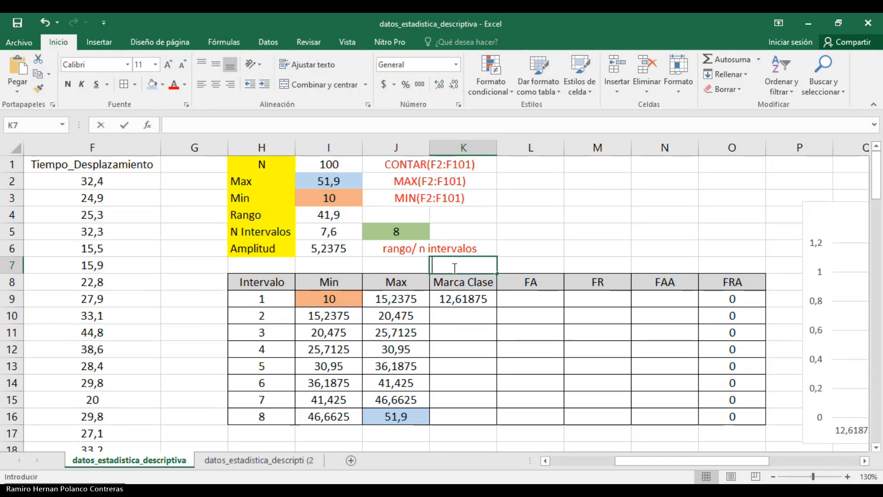
key("ctrl+v")
key("Return")
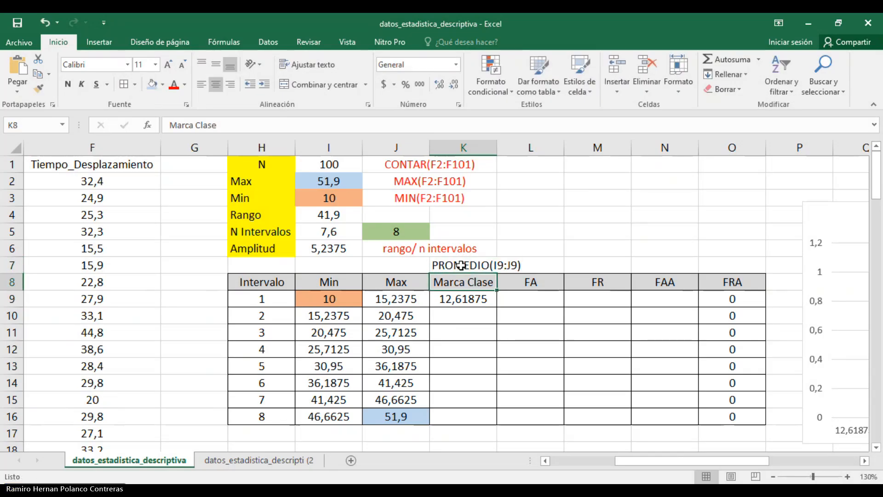
left_click_drag(497, 148, 537, 148)
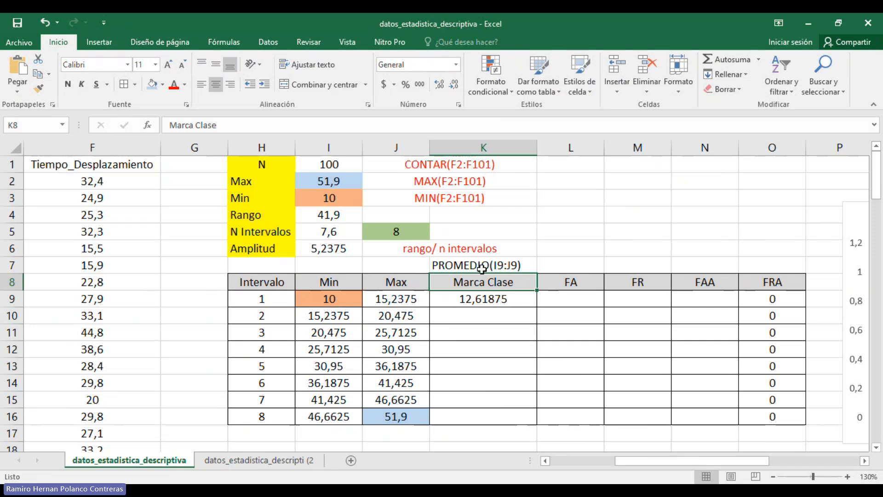
Fill the Marca Clase average formula from K9 down through K16 and colour the PROMEDIO note in K7 red
left_click(342, 298)
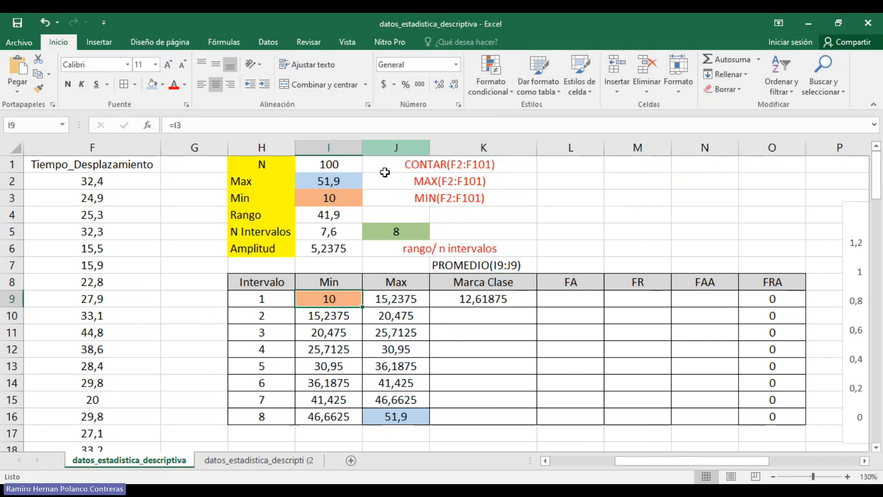
left_click(383, 299)
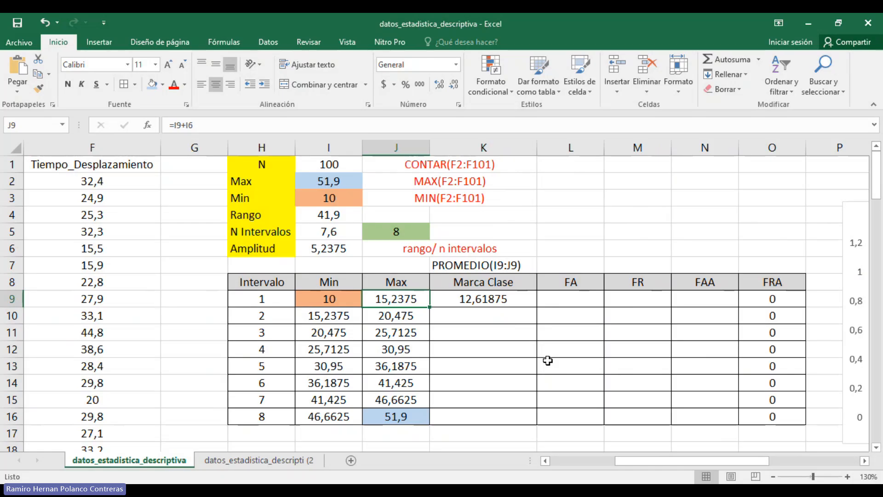
left_click(487, 302)
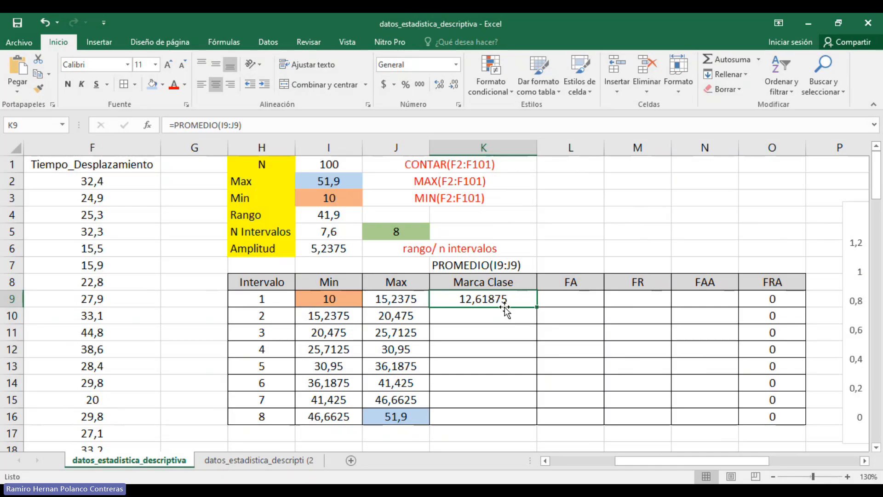
left_click_drag(537, 306, 520, 409)
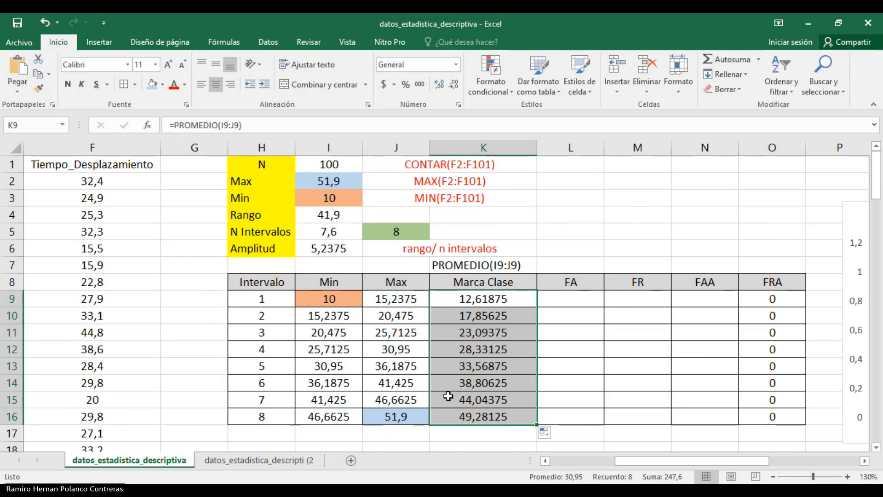
left_click(490, 269)
left_click(176, 84)
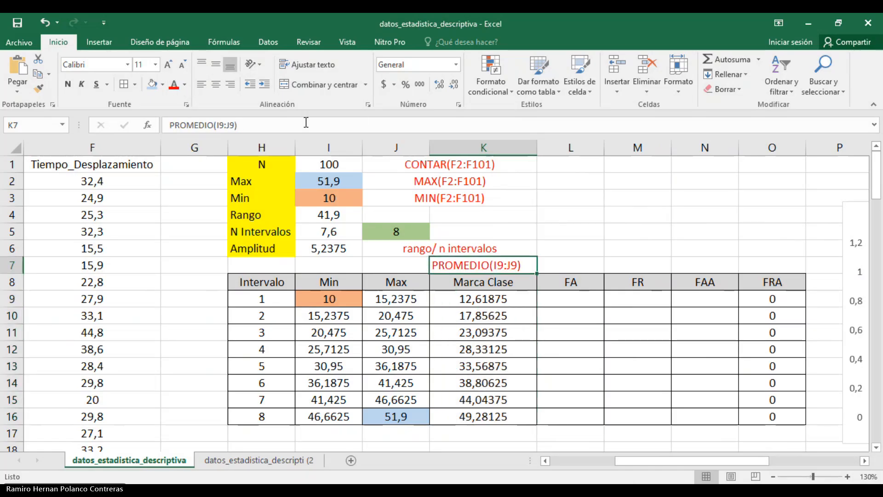
left_click(552, 235)
Calculate the FA frequencies for all eight intervals in L9:L16 with the array formula =frecuencia(f2:f101;J9:J15)
left_click(578, 299)
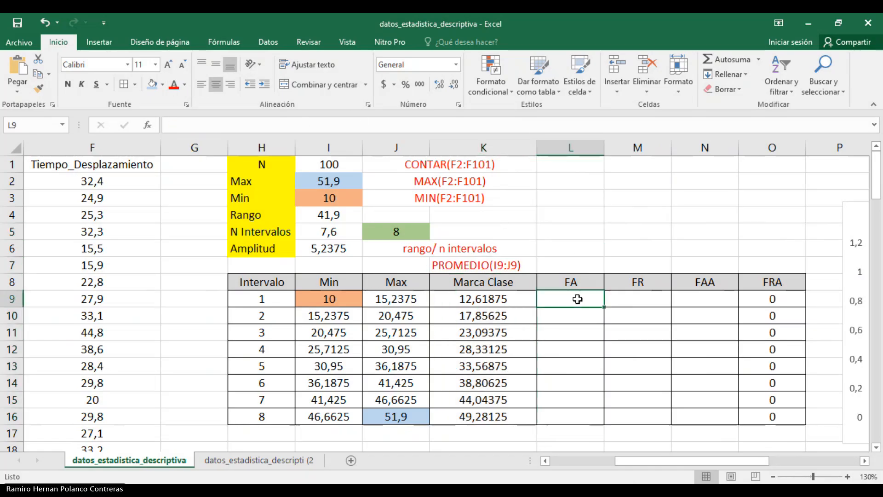
key("Up")
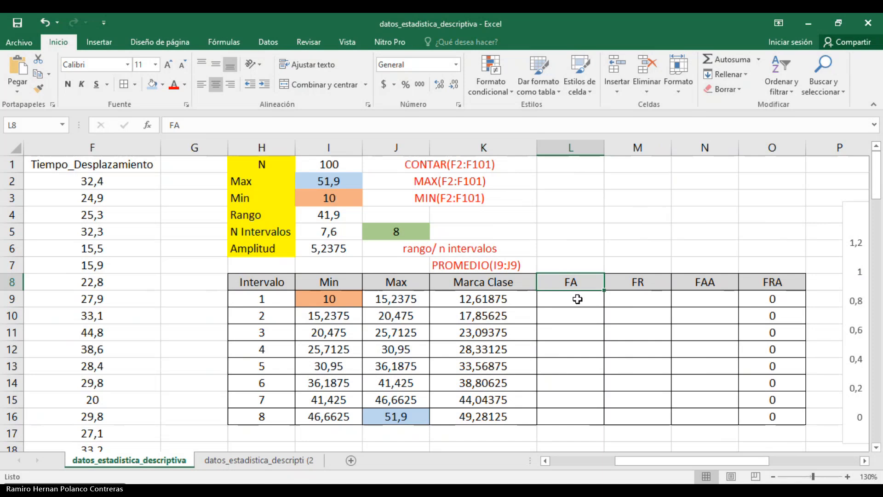
left_click(333, 299)
left_click(394, 298)
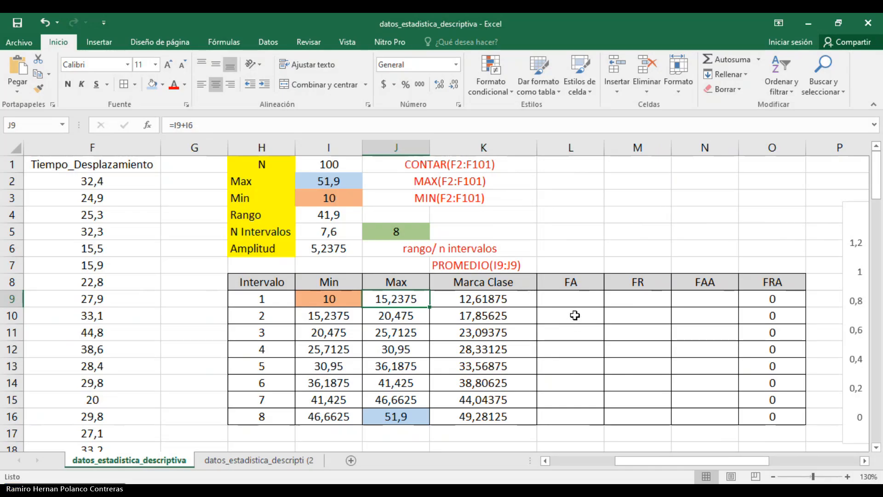
left_click(570, 300)
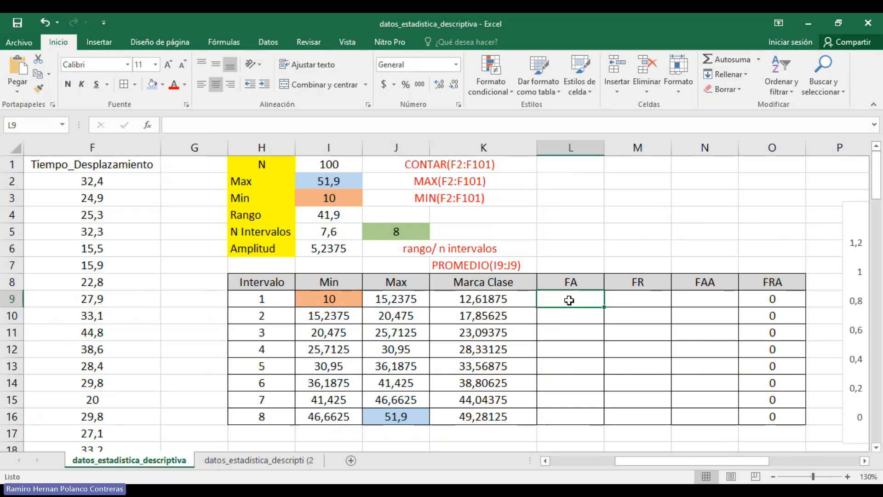
left_click_drag(569, 300, 563, 415)
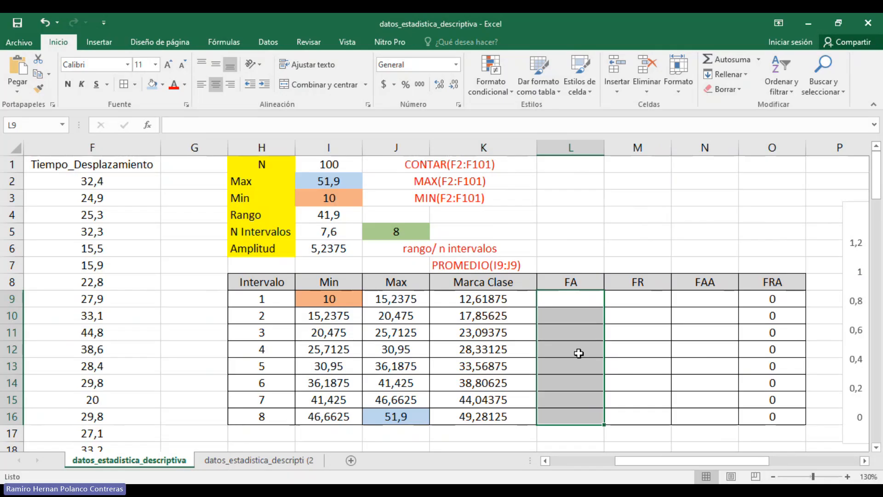
type("=")
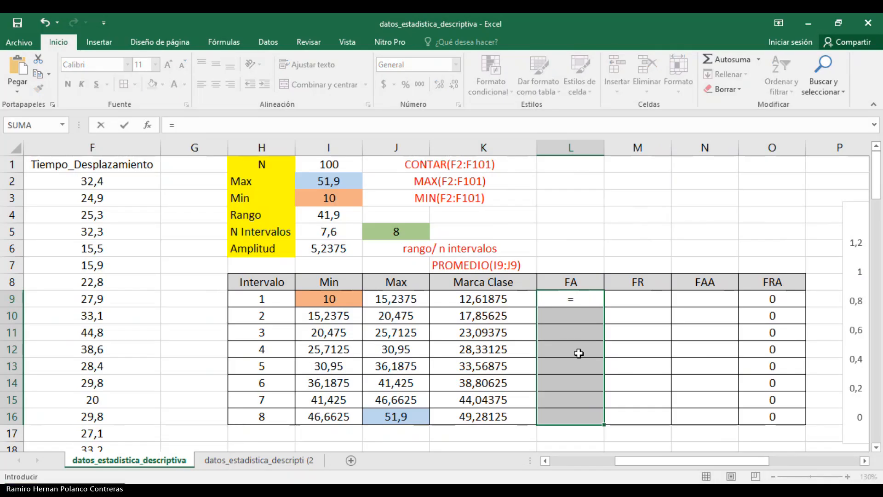
type("fre")
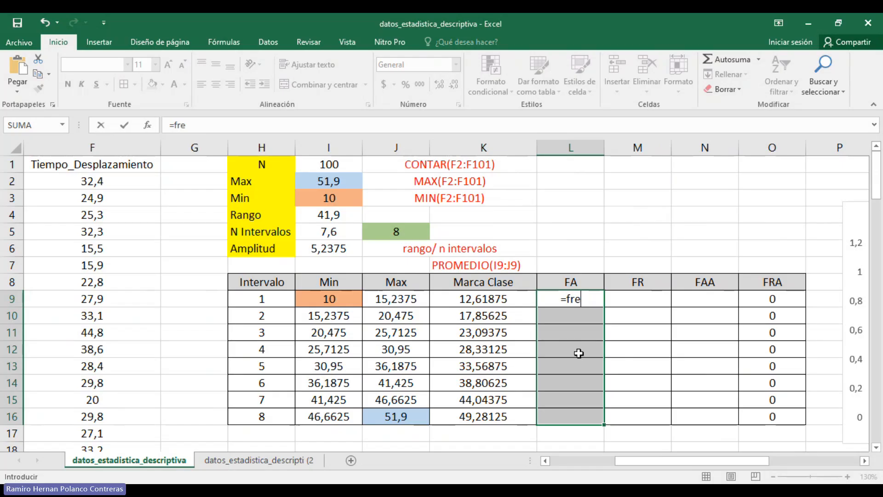
type("cuencia")
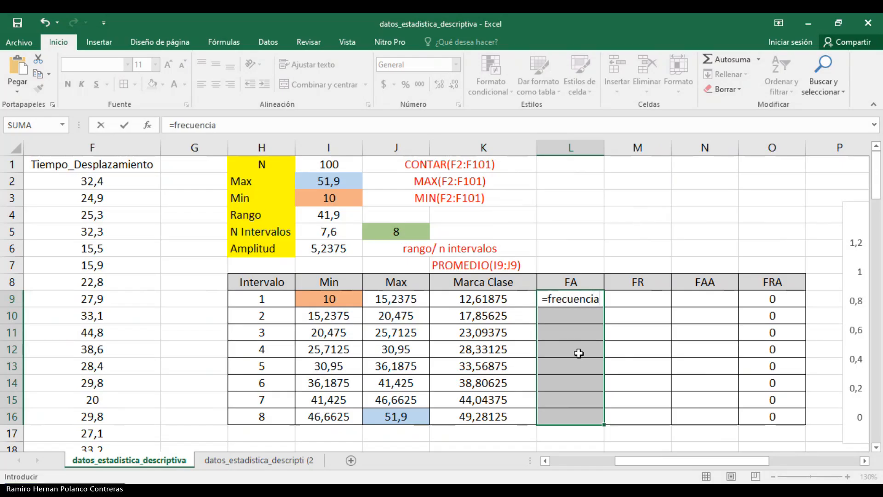
type("(")
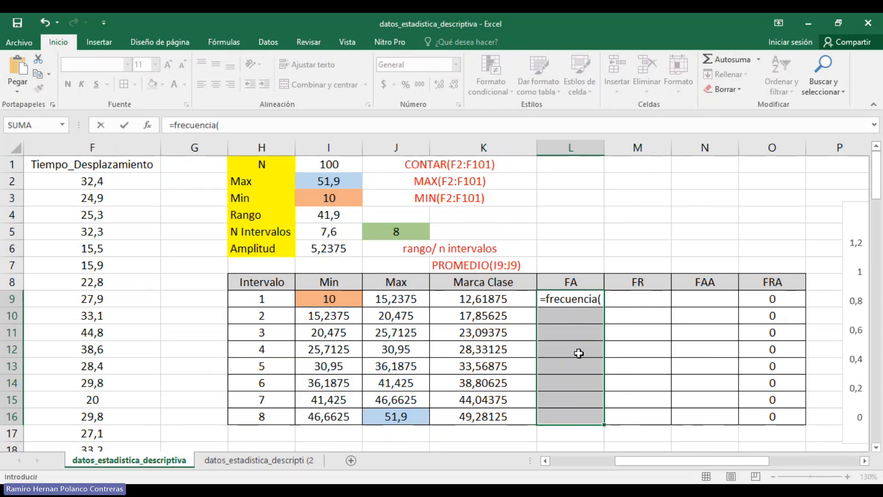
type("f2")
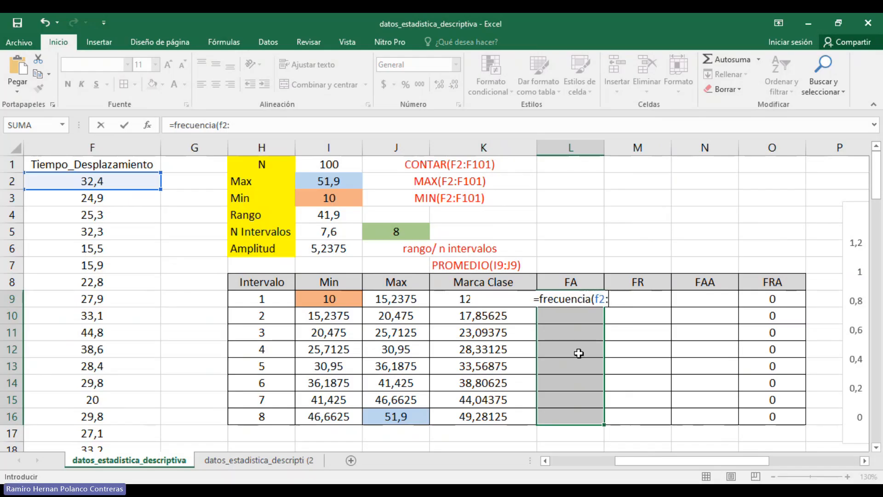
type(":f101")
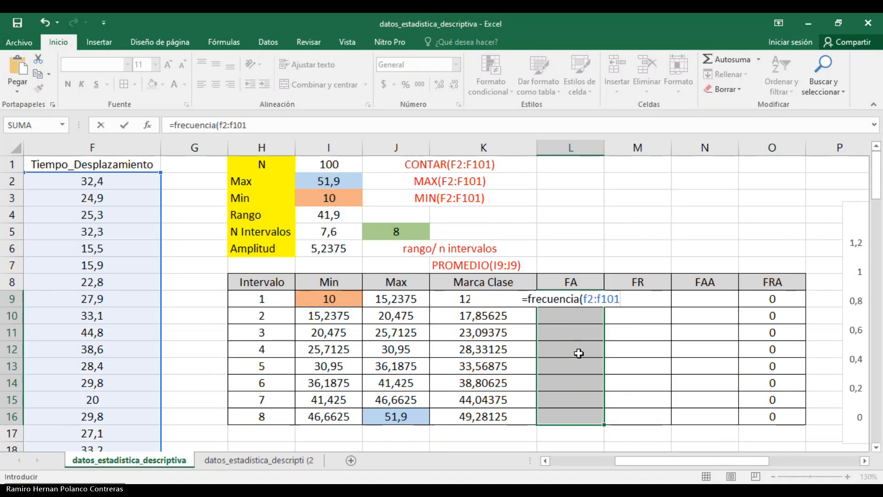
type(";")
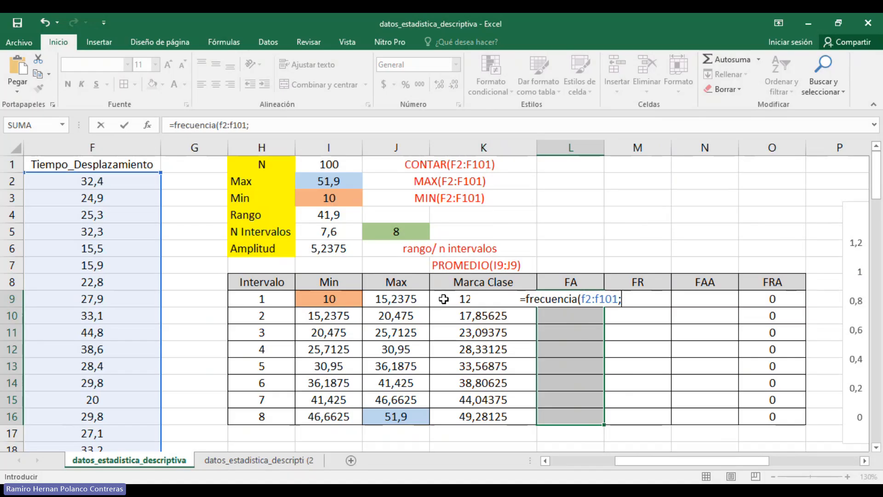
left_click(393, 296)
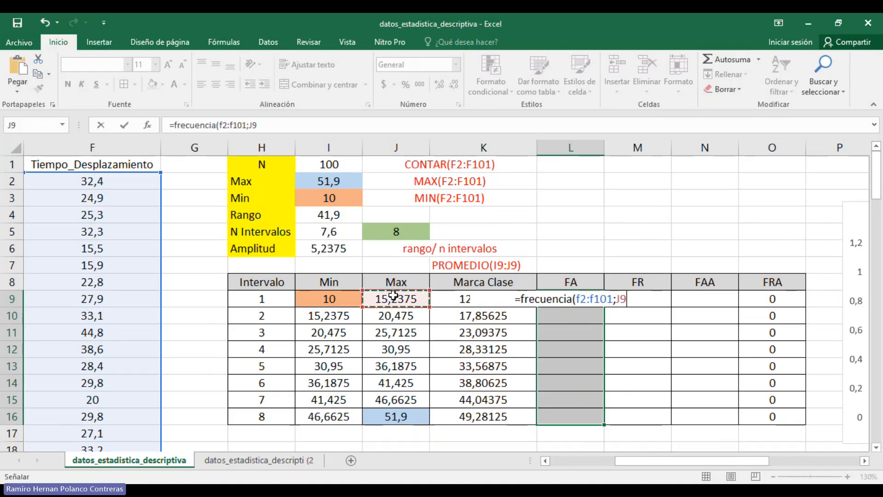
left_click_drag(393, 296, 387, 402)
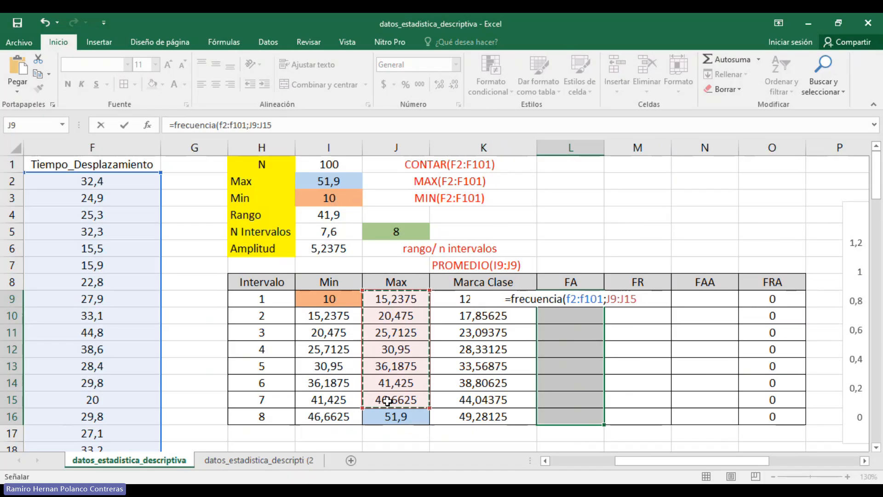
type(")")
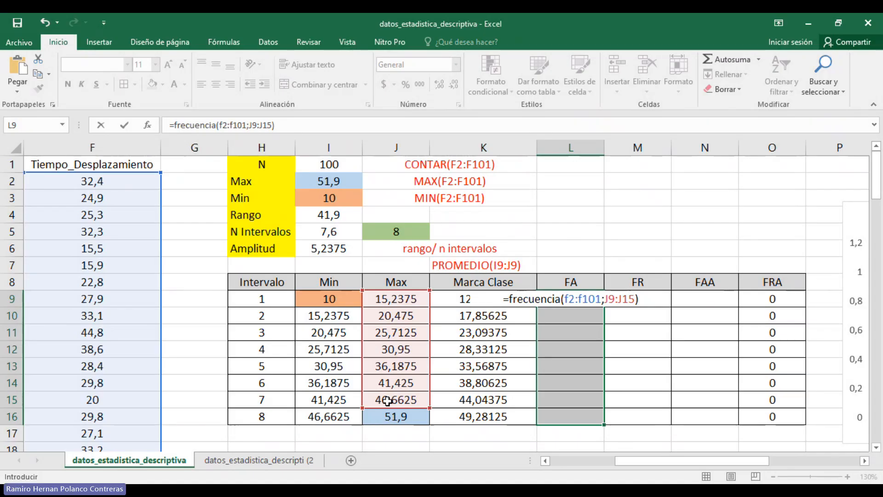
key("ctrl+shift+Return")
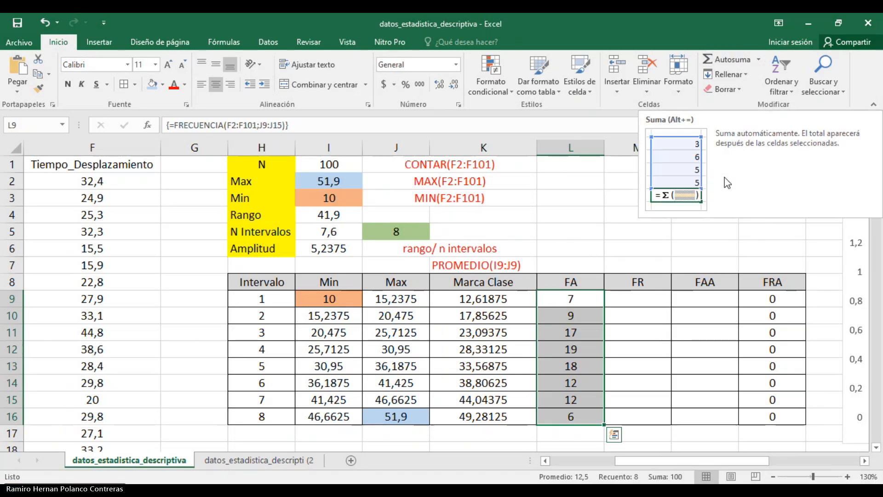
Sum the FA column in L17 and highlight both that total and the N value in I1 with the same green fill
left_click(730, 56)
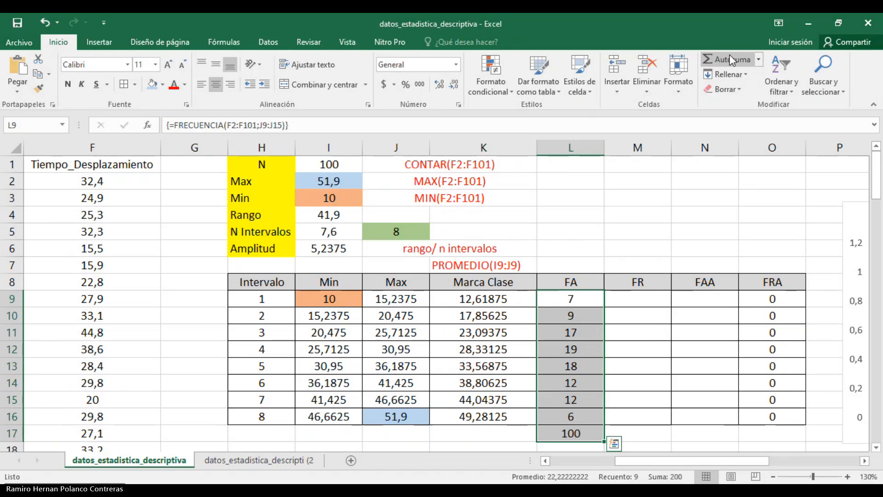
left_click(506, 439)
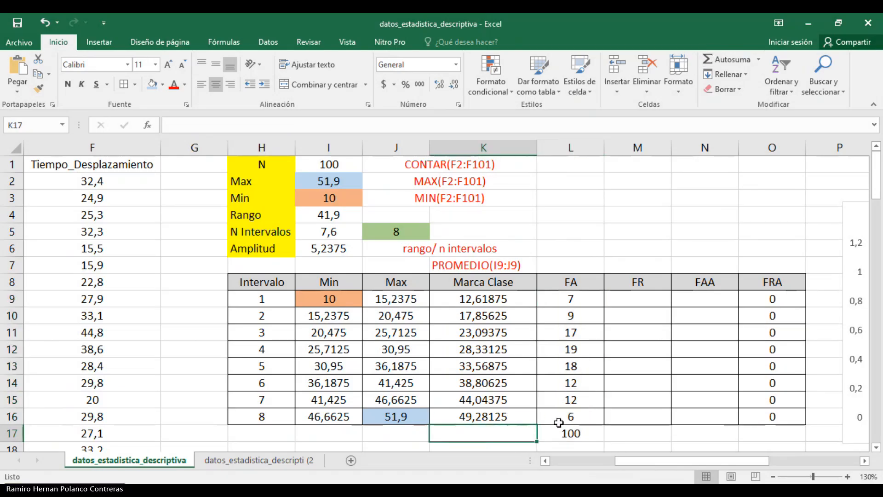
left_click(563, 432)
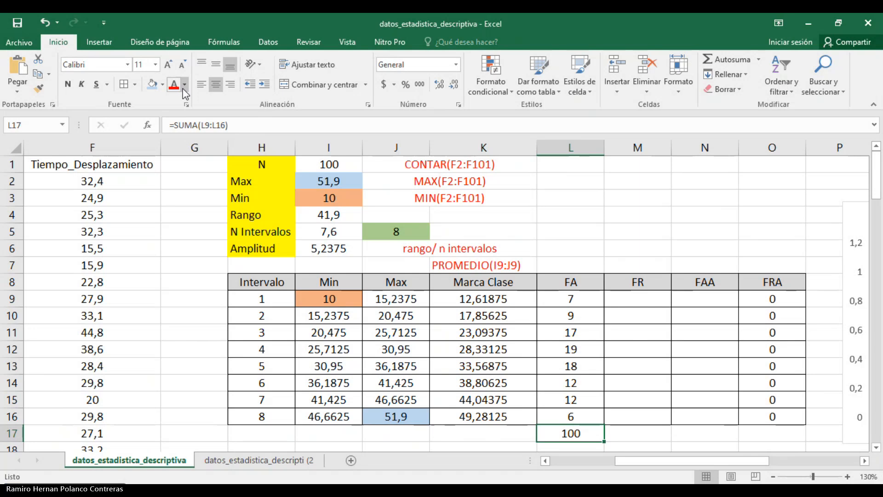
left_click(162, 84)
left_click(250, 113)
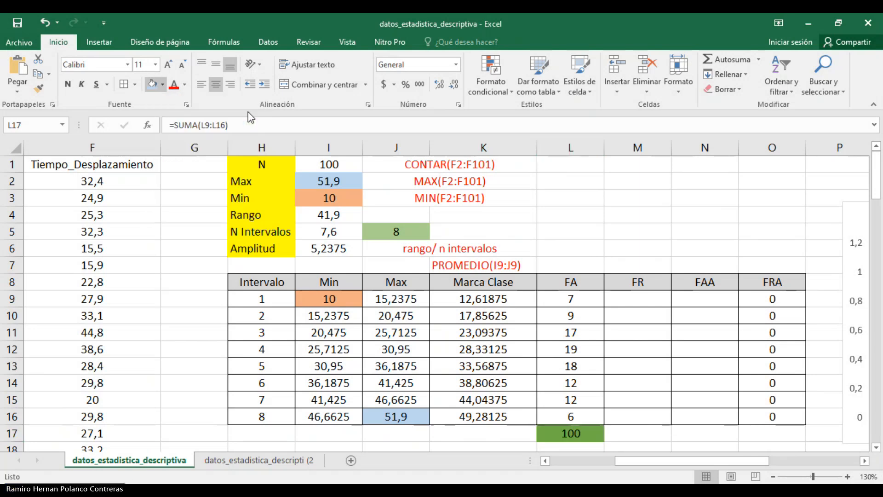
left_click(331, 167)
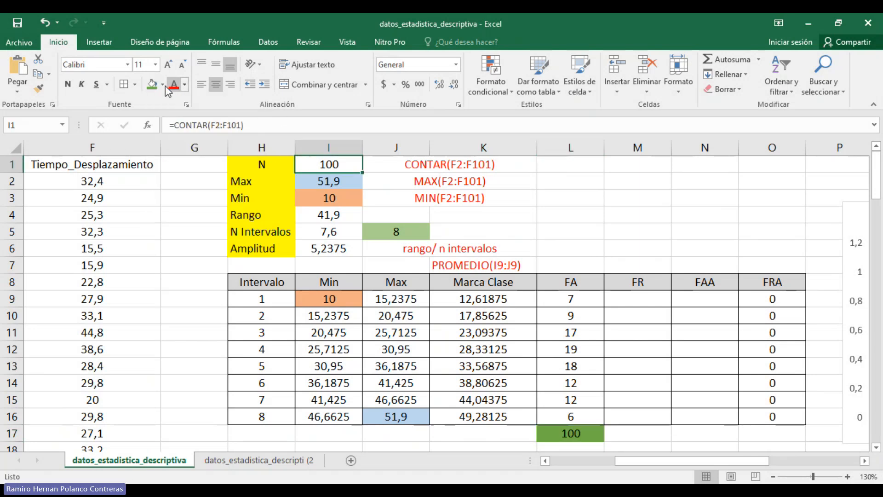
left_click(153, 85)
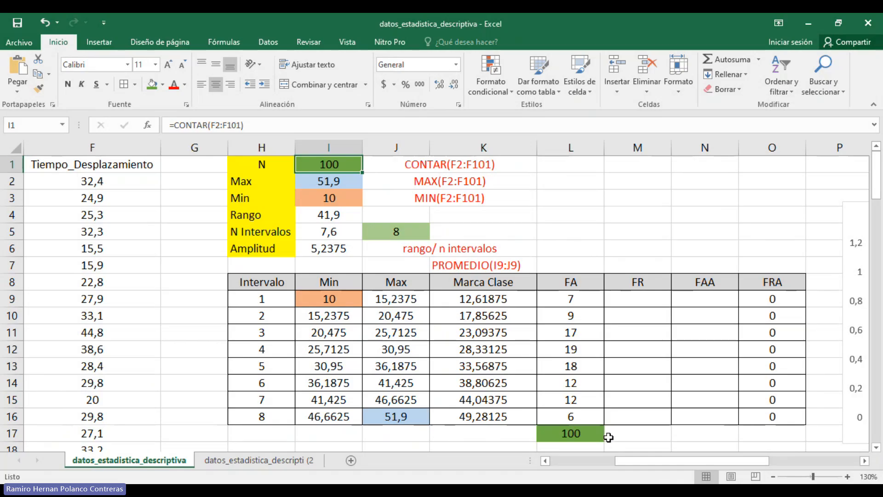
left_click(592, 433)
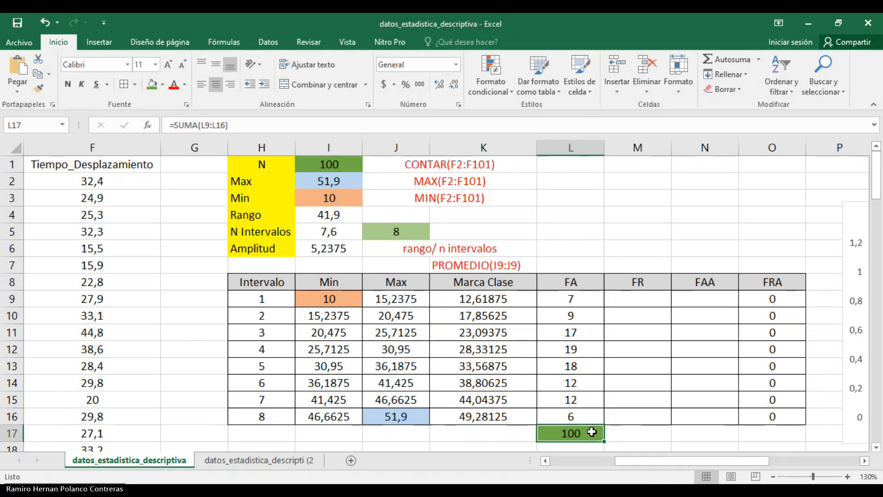
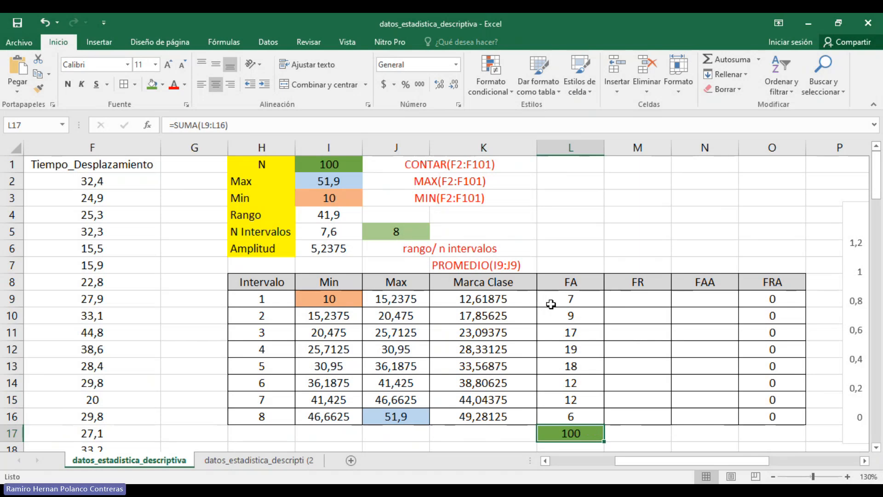
Clear the FA frequency array from L9:L16
left_click_drag(564, 300, 564, 410)
key("Delete")
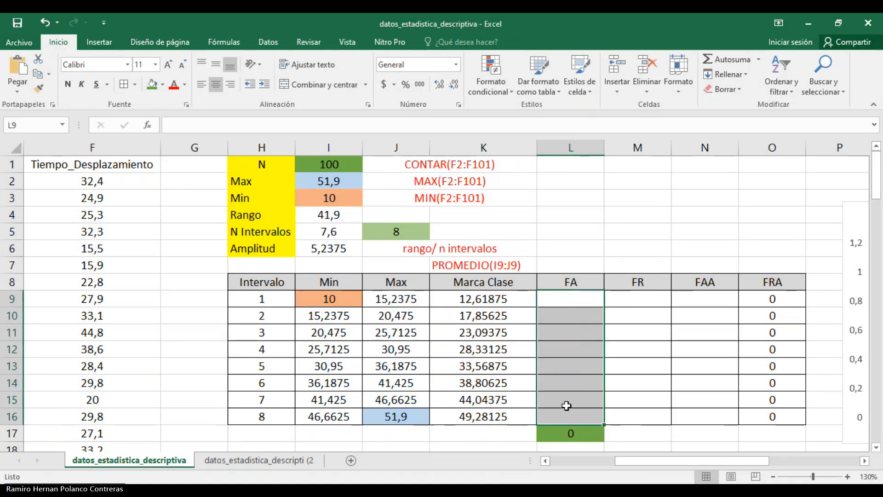
Search the function library for frecuencia and insert the FRECUENCIA function for the FA range L9:L16
left_click(574, 249)
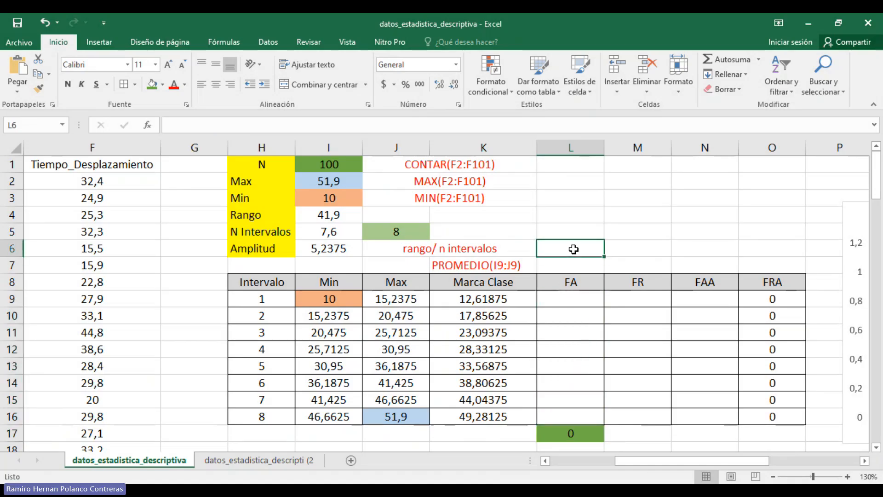
left_click_drag(564, 300, 558, 415)
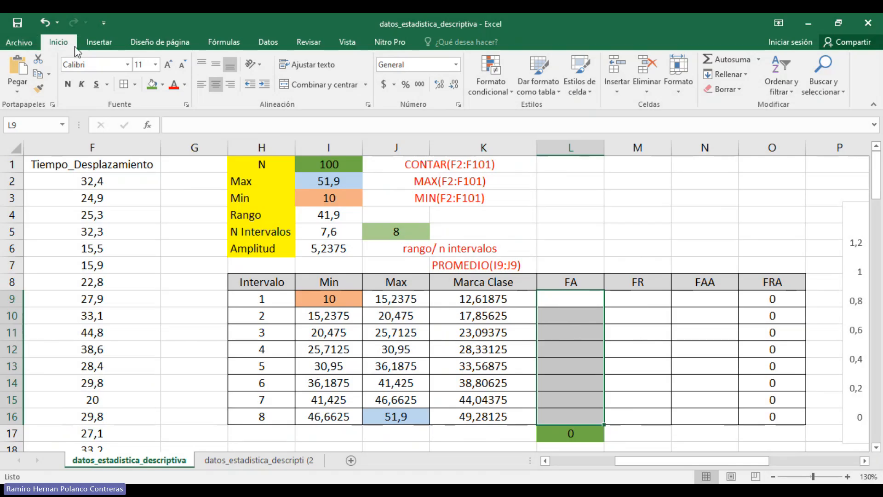
left_click(102, 42)
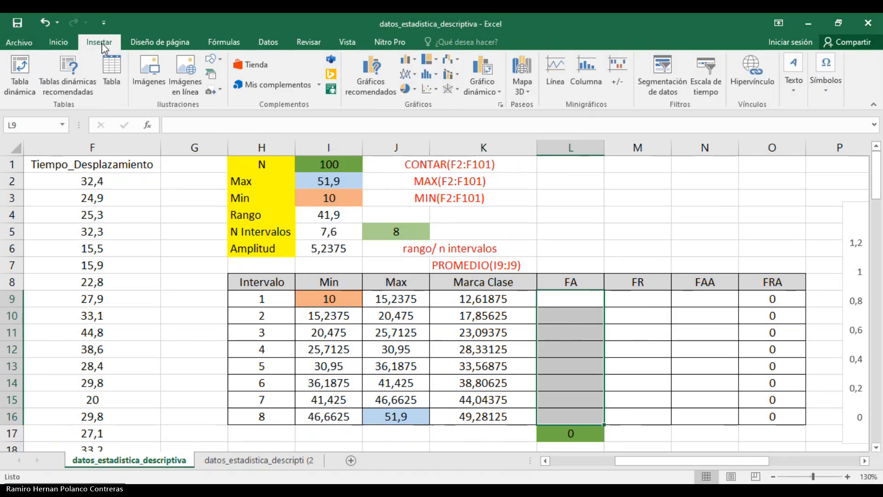
left_click(215, 45)
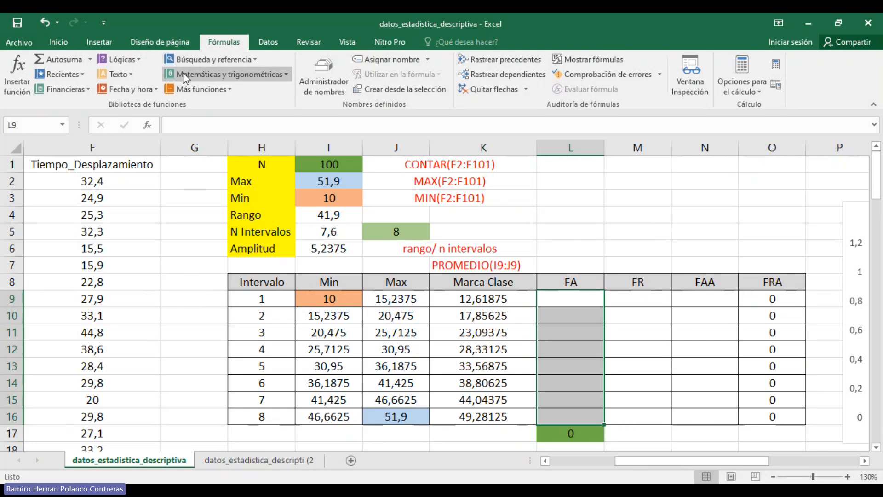
left_click(19, 65)
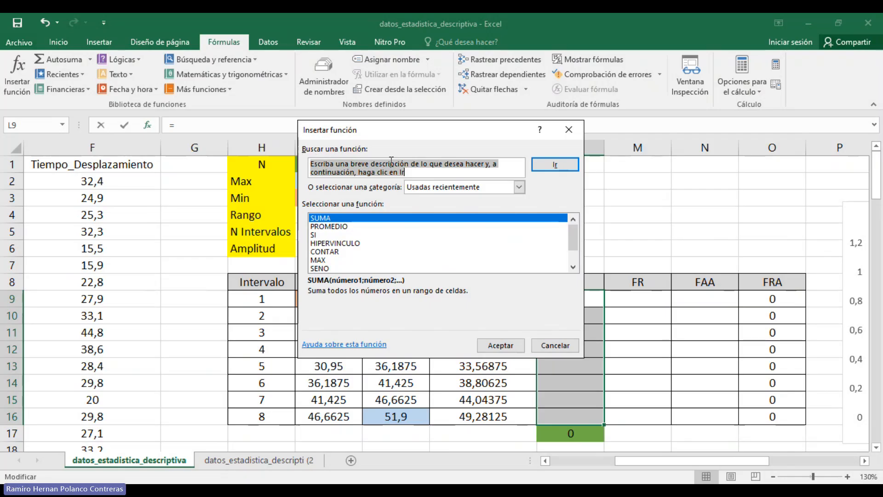
type("f")
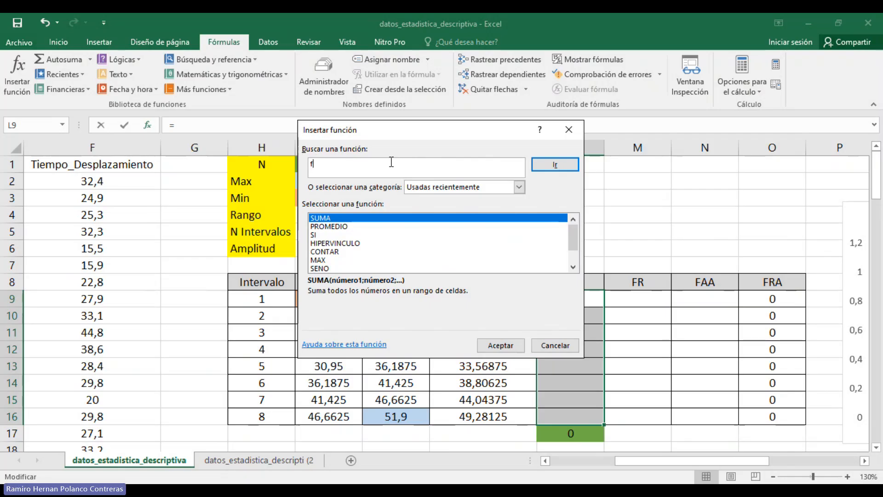
type("recuencia")
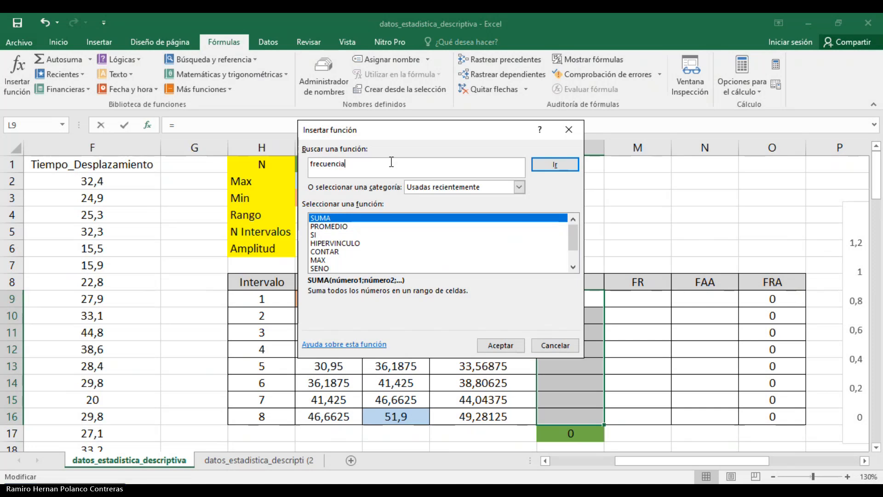
left_click(570, 170)
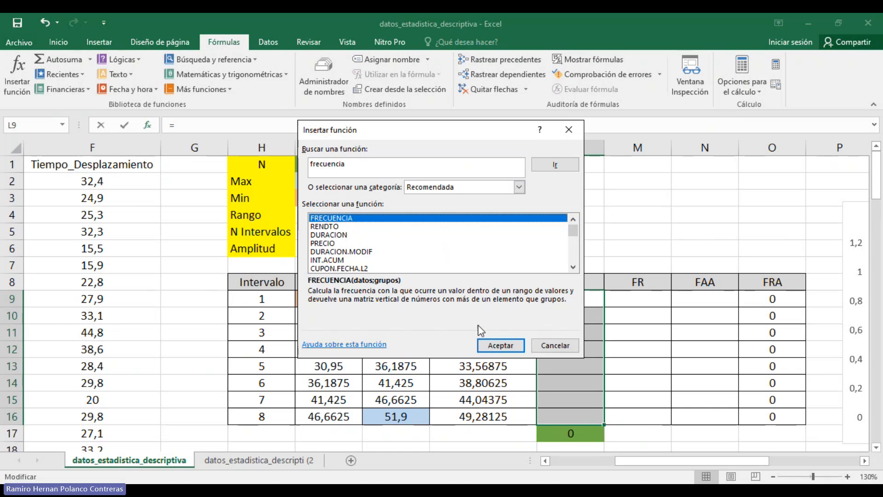
left_click(496, 346)
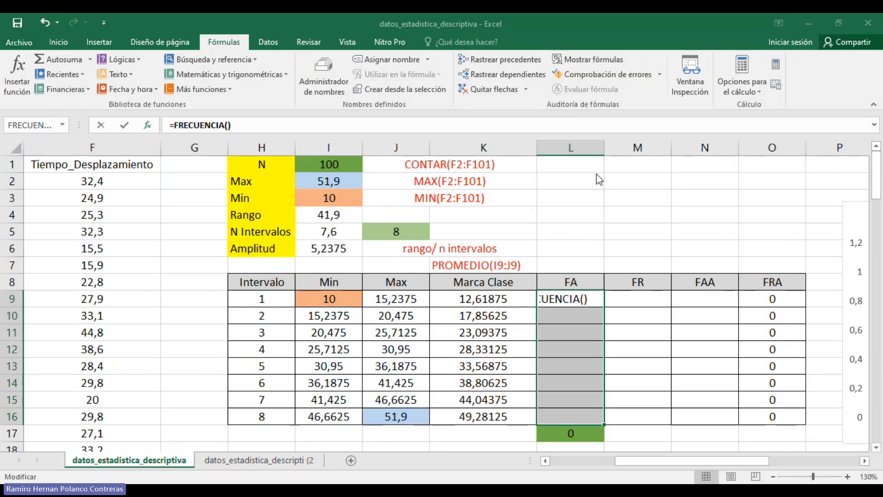
Set the FRECUENCIA arguments to the data f2:f101 and the interval upper limits J9:J15, and accept the formula
type("f")
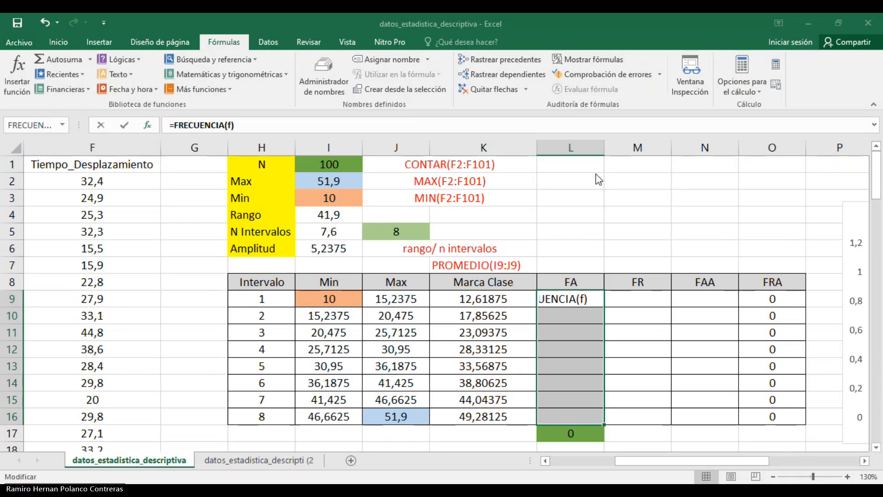
type("2:")
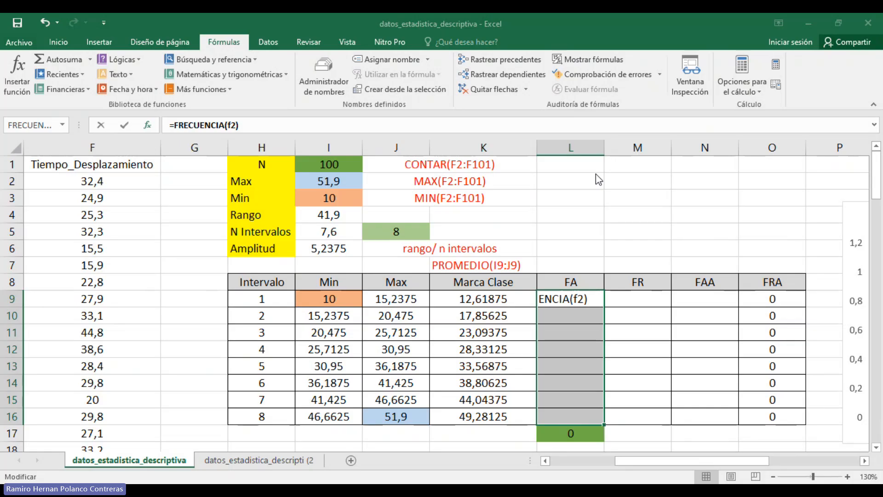
type("f101")
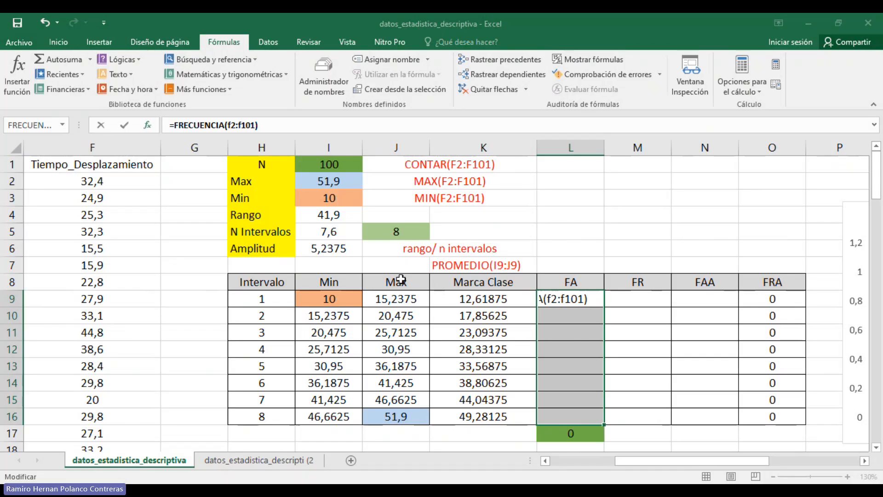
type(";")
left_click_drag(397, 298, 408, 396)
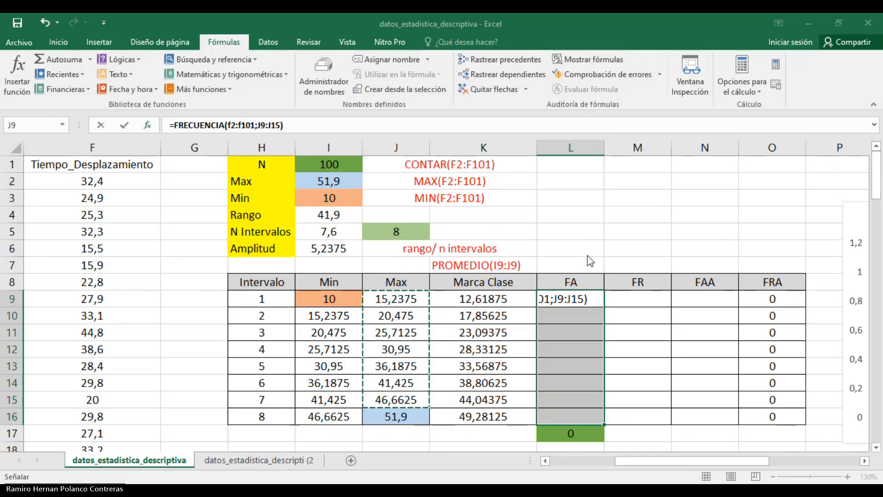
key("Return")
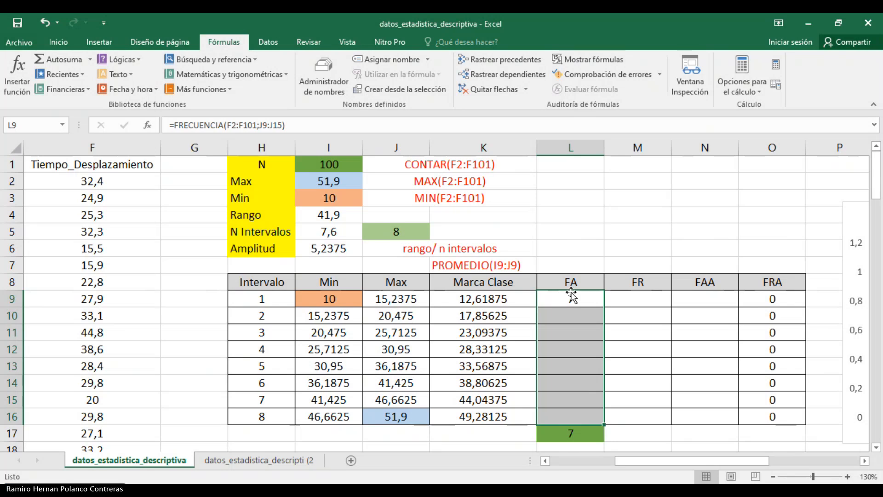
Re-enter the FRECUENCIA formula as an array formula across L9:L16 so that it covers all eight intervals
left_click(585, 267)
left_click_drag(575, 299, 585, 417)
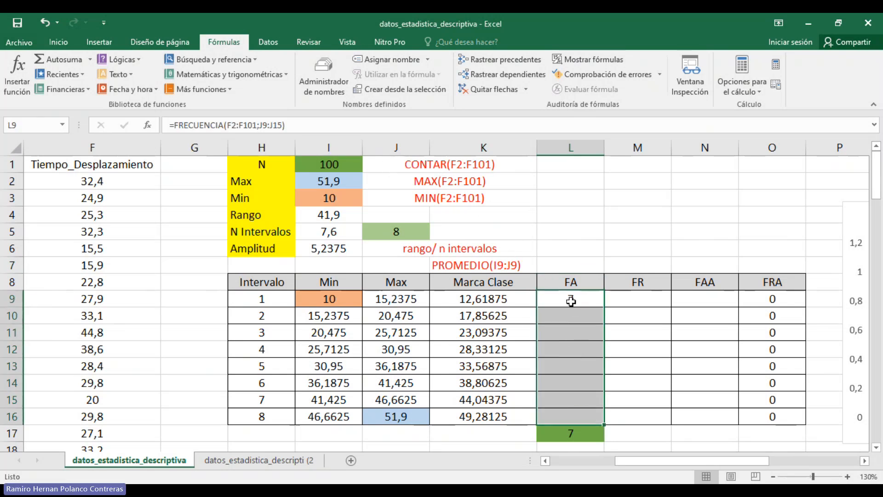
triple_click(291, 121)
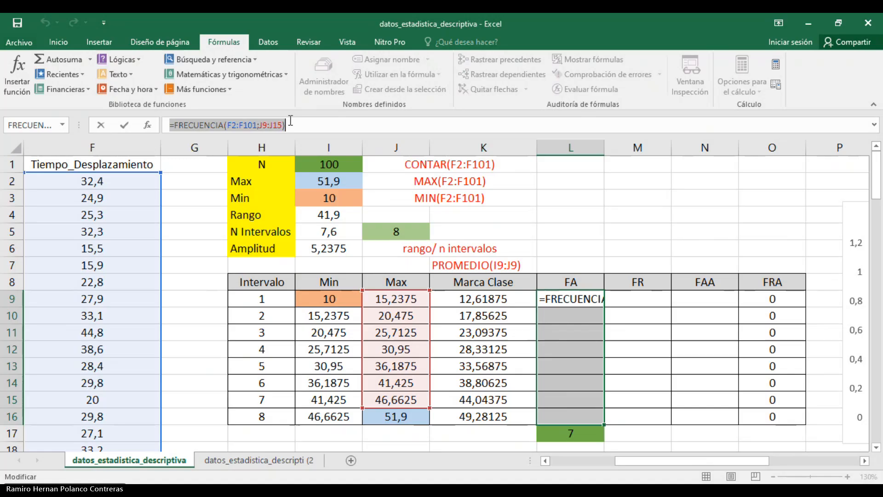
left_click(322, 123)
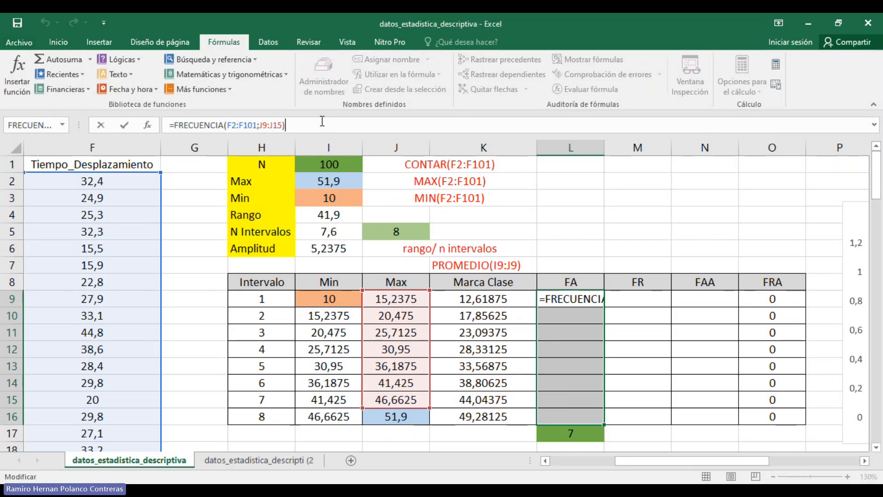
key("ctrl+shift+Return")
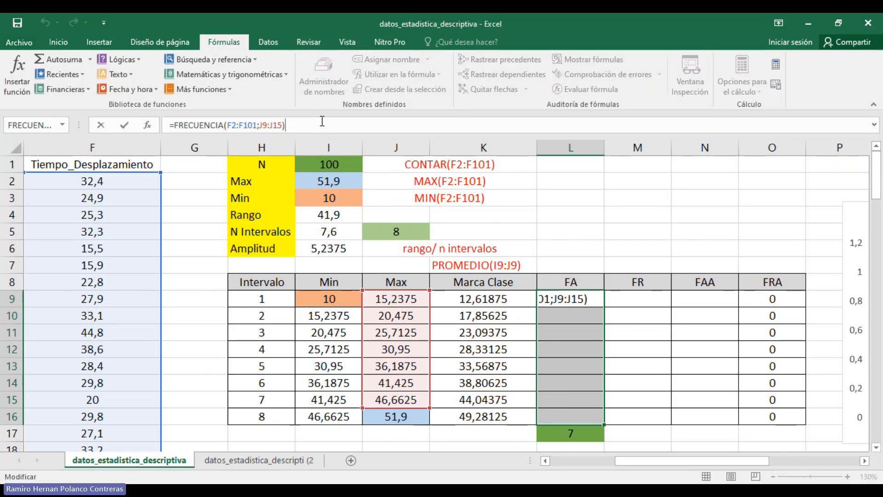
key("ctrl+shift+Return")
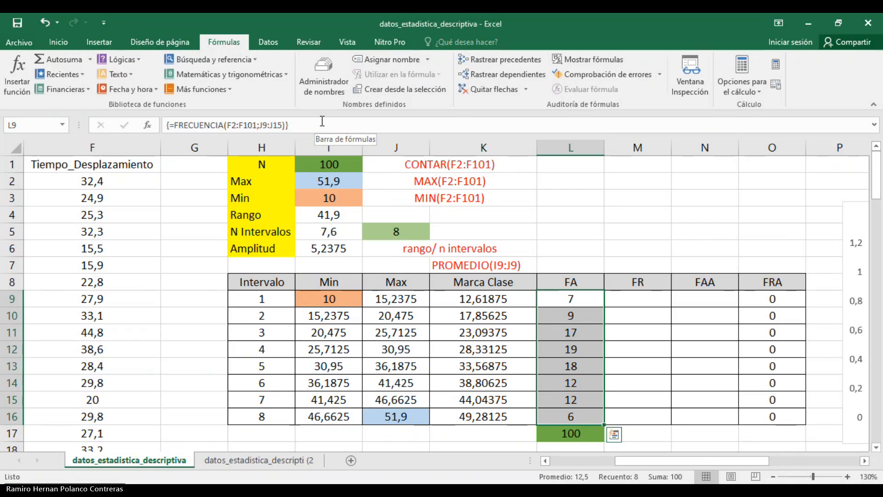
Calculate the first interval's relative frequency in M9 with the formula =L9/$L$17
left_click(637, 299)
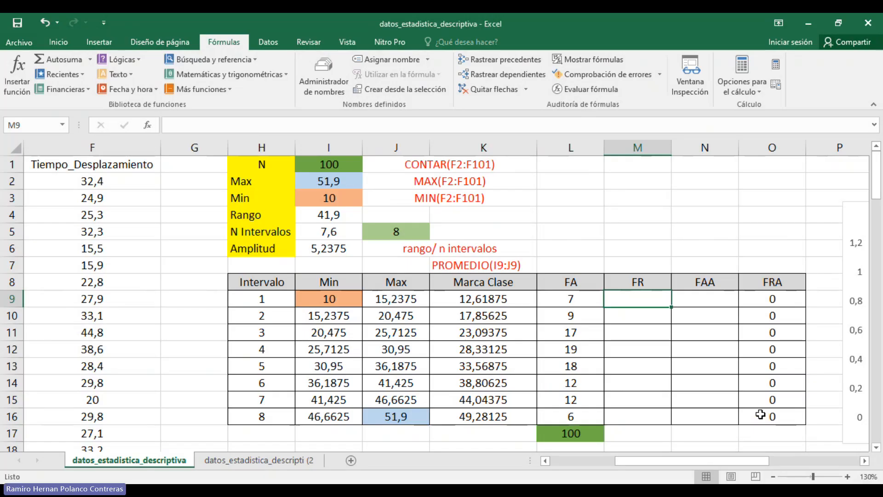
type("=")
key("Left")
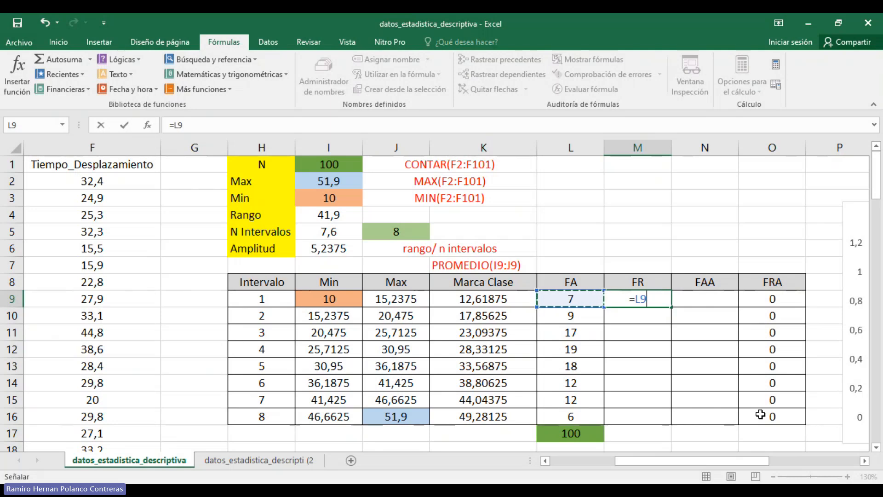
type("/")
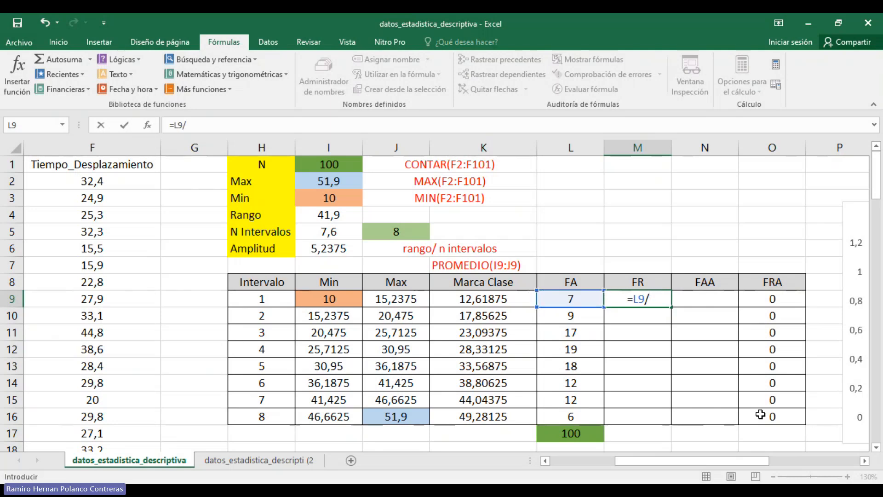
left_click(575, 435)
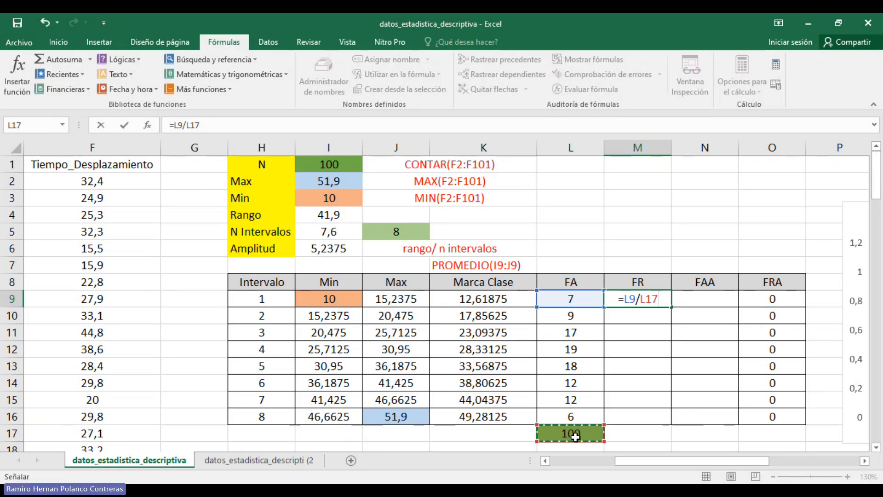
left_click(187, 125)
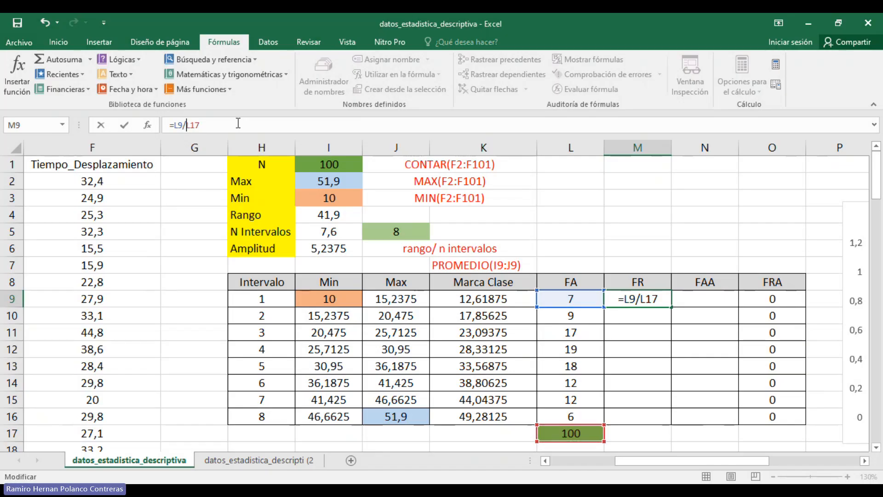
type("$L")
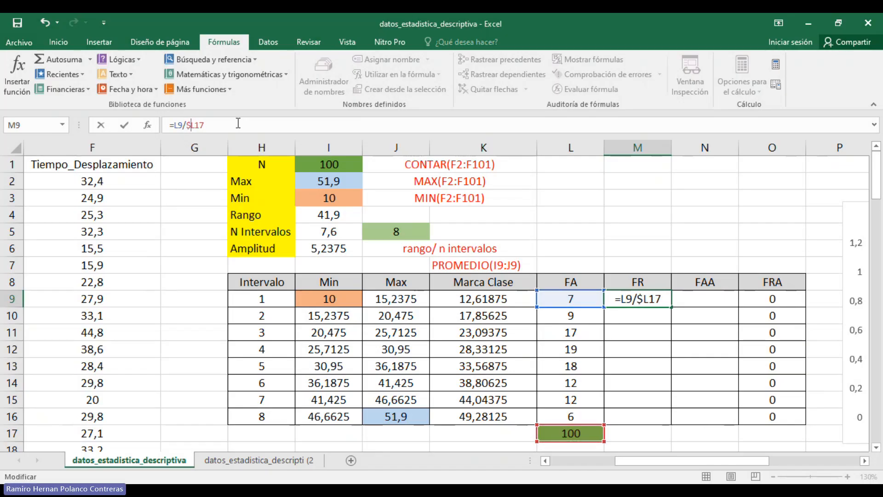
type("$")
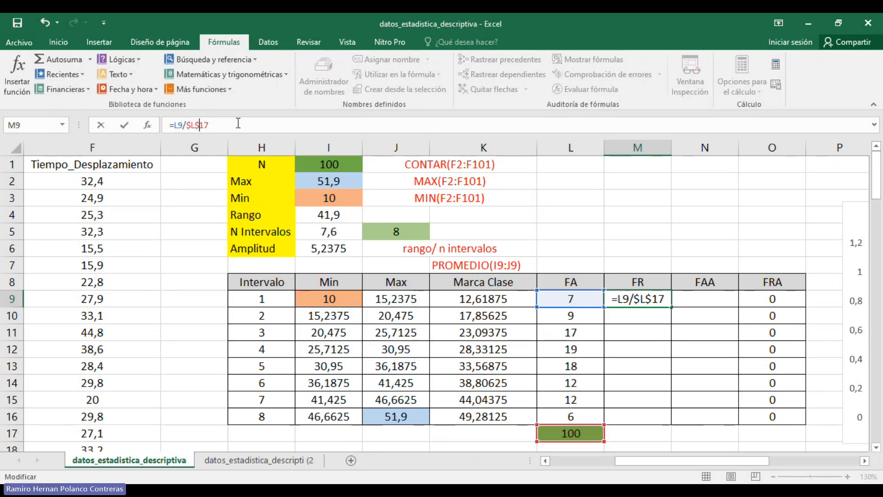
key("Return")
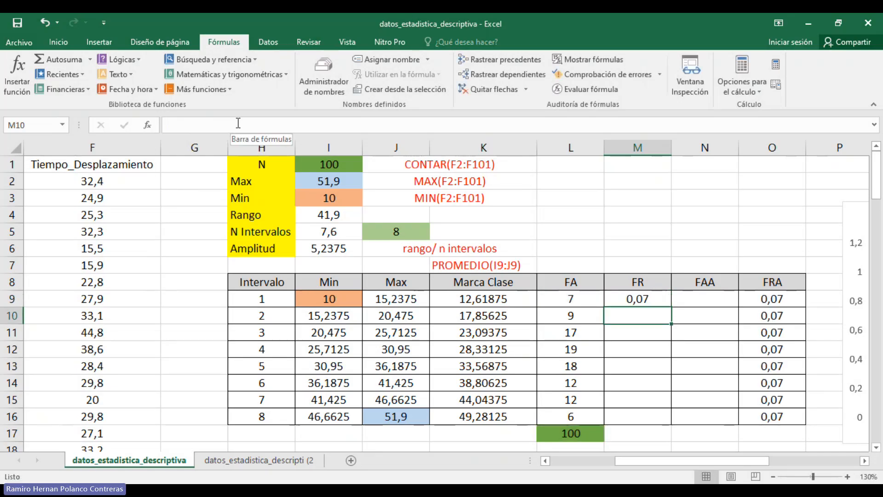
Clear the existing FRA contents from O9:O16
left_click(636, 300)
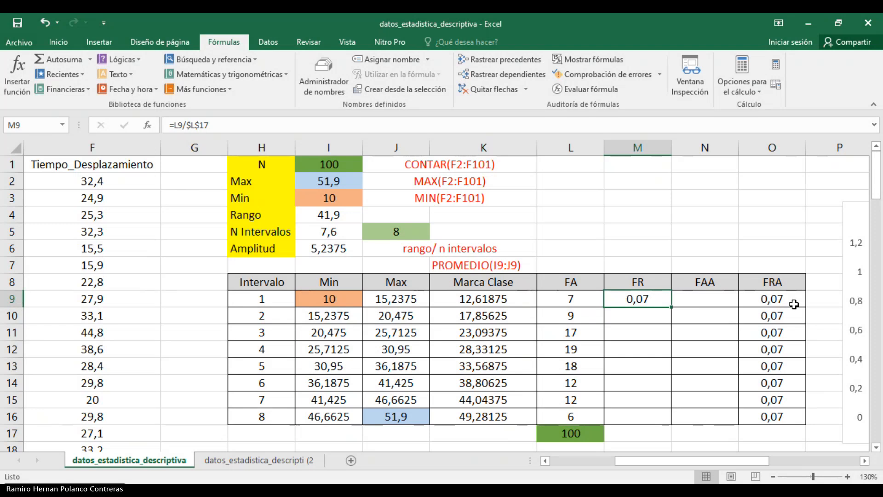
left_click_drag(793, 304, 795, 412)
key("Delete")
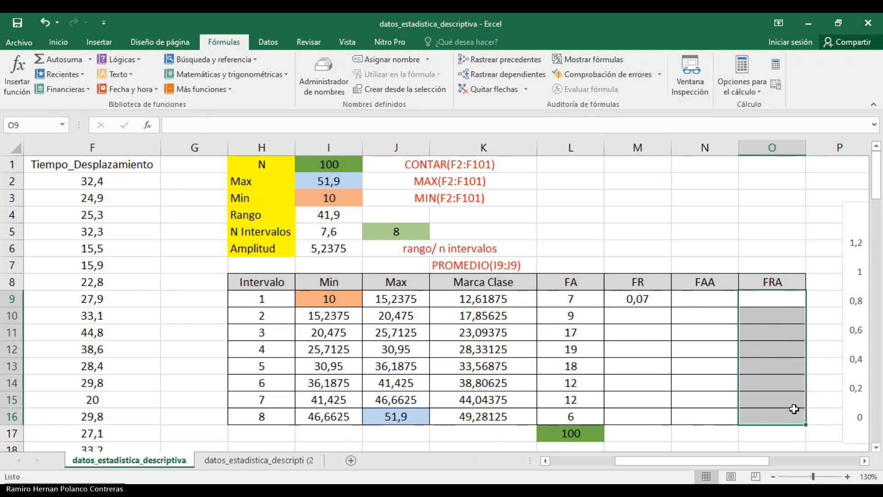
Fill the FR formula from M9 down through M16 and add the column's sum in M17
left_click(641, 299)
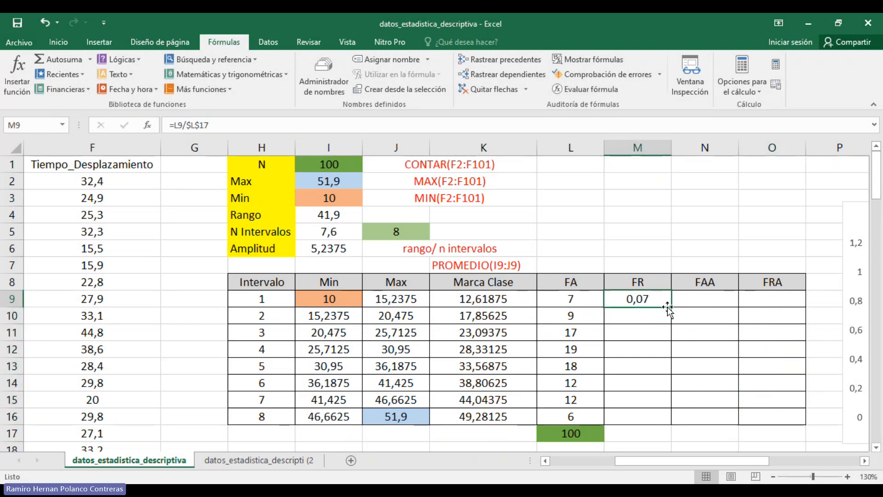
left_click_drag(674, 305, 678, 418)
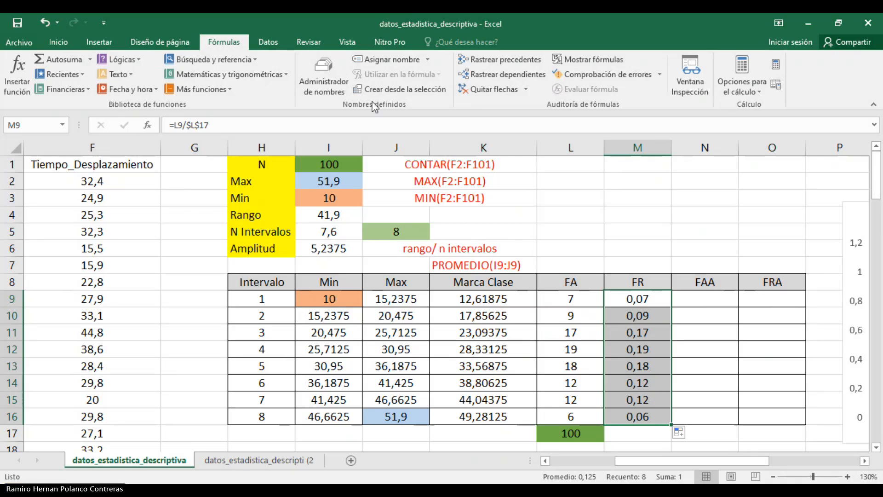
left_click(59, 42)
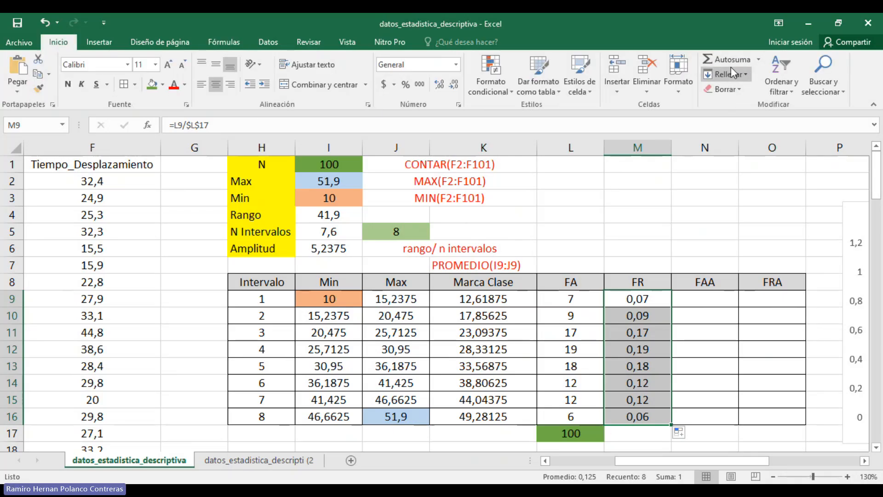
left_click(720, 60)
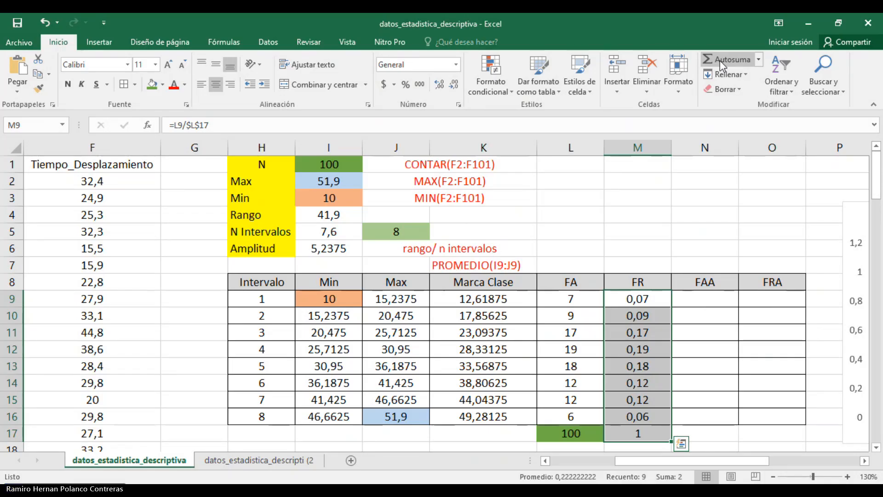
Start the FAA column by entering the formula =L9 in N9 for the first interval
key("Right")
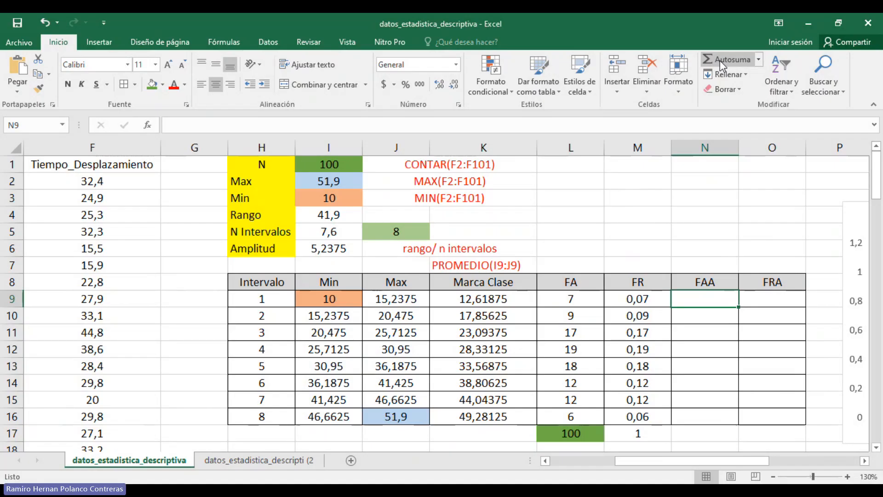
type("+")
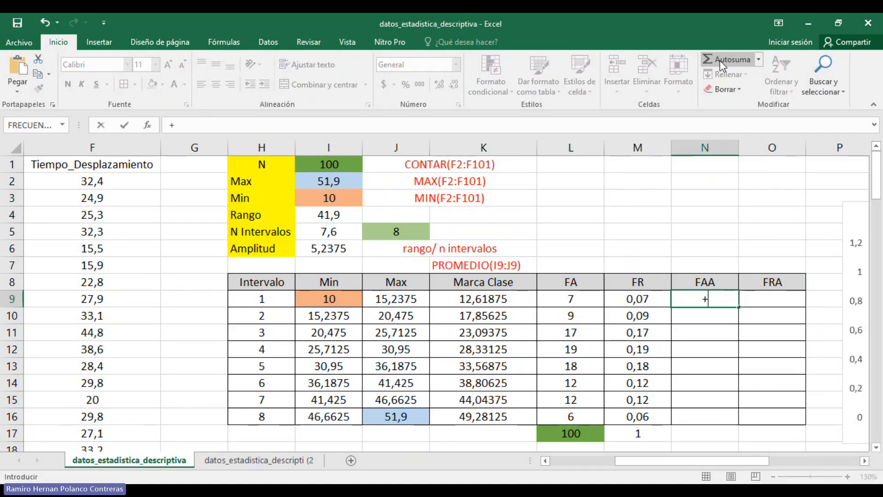
key("BackSpace")
type("=")
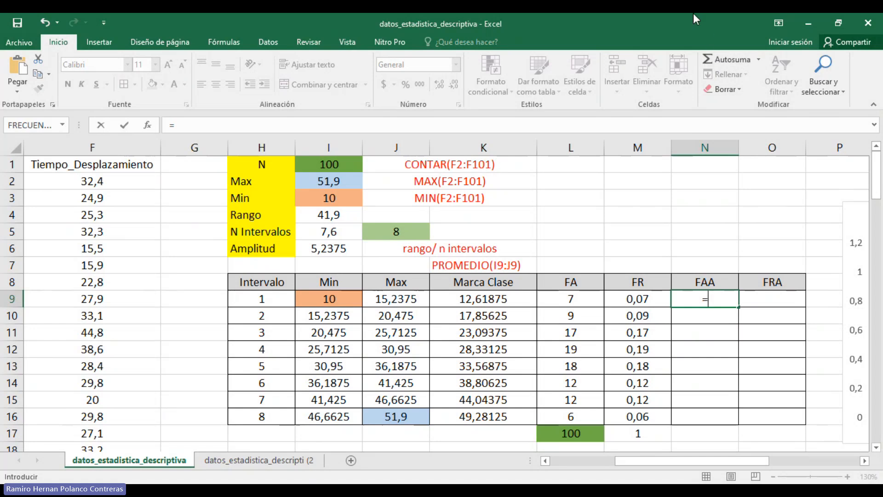
left_click(559, 300)
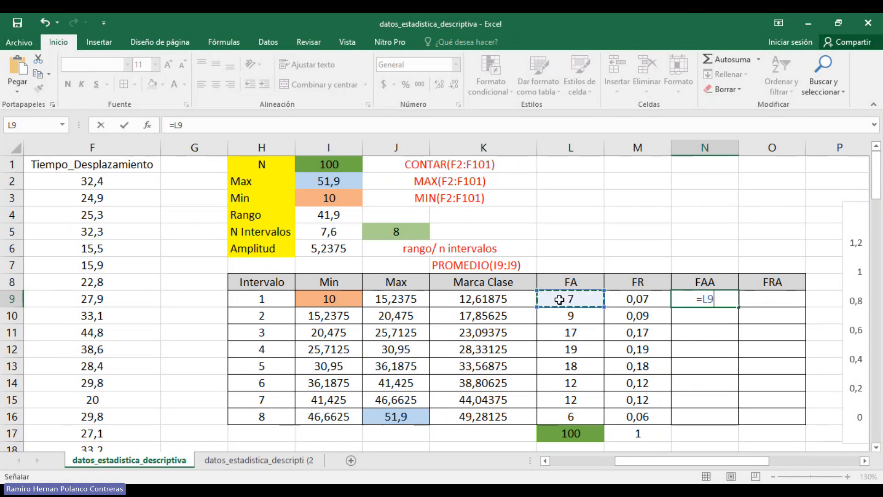
key("Return")
Colour the first interval's values in L9 (FA) and N9 (FAA) with red font
left_click(560, 300)
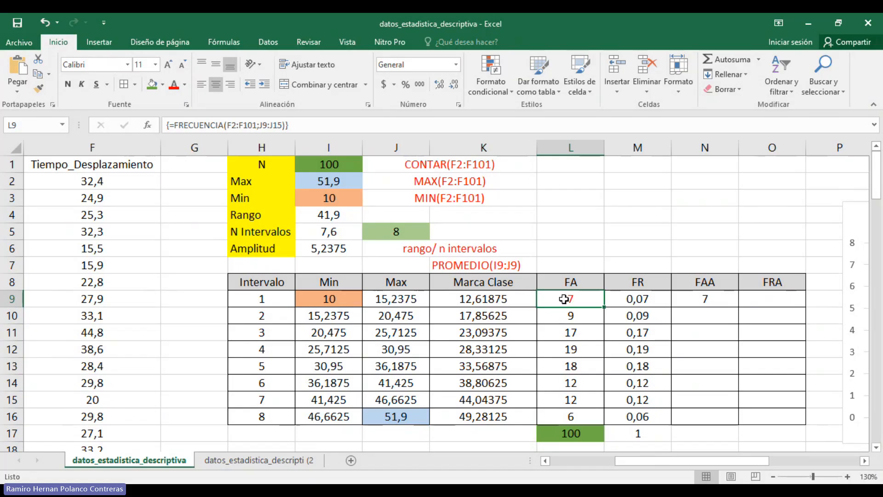
left_click(688, 300)
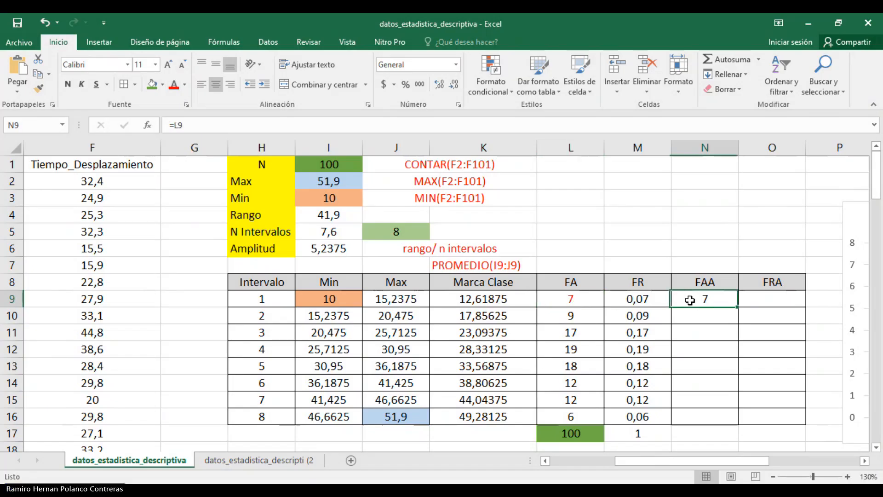
left_click(176, 88)
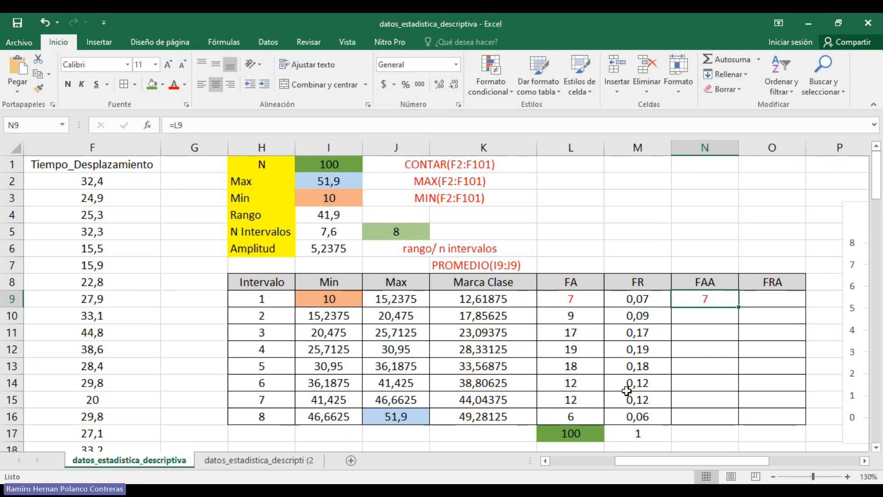
Copy the N Intervalos formula from I5 without its equals sign and paste it as text 1+ 3,3*LOG(I1) in K5
left_click(321, 238)
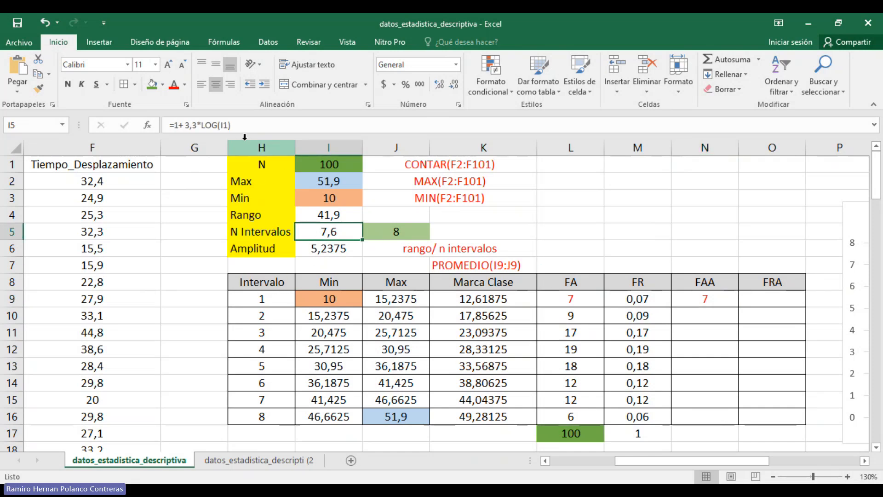
left_click(226, 121)
left_click_drag(170, 124, 187, 123)
left_click(244, 120)
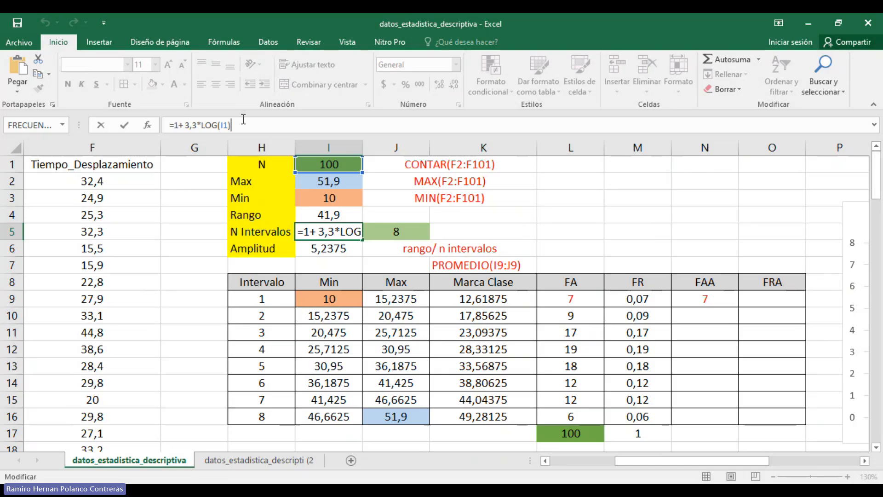
left_click_drag(244, 121, 175, 125)
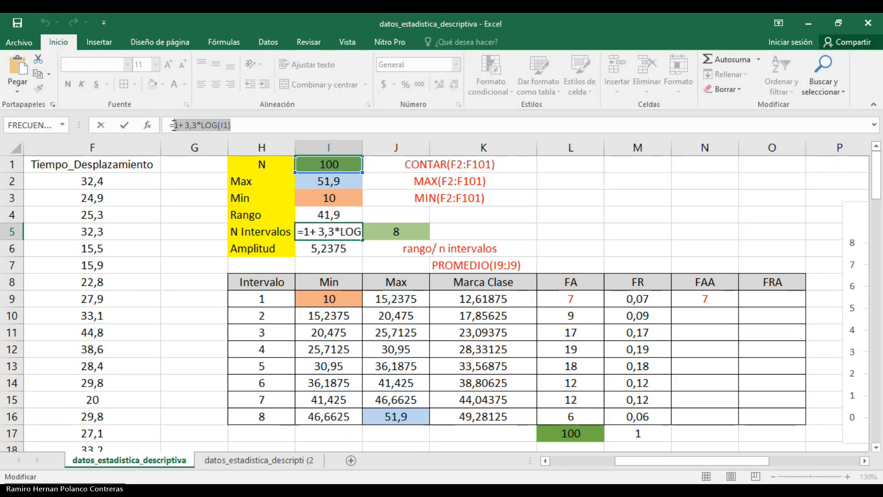
key("Escape")
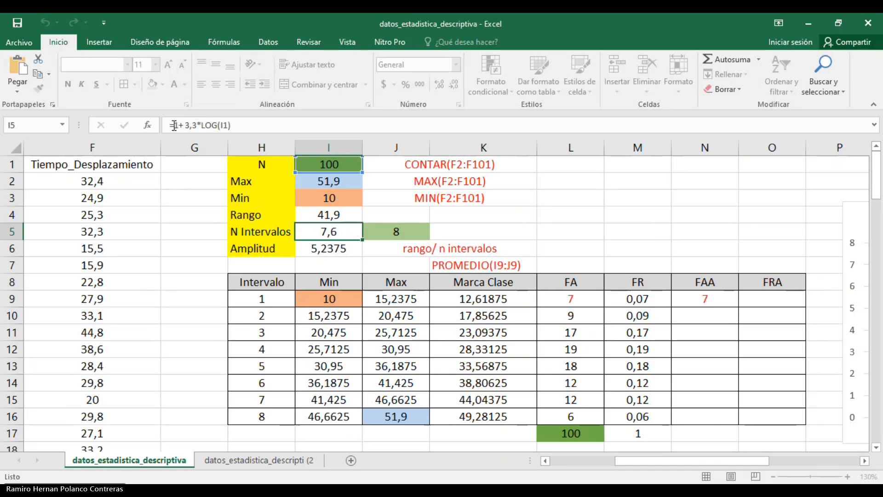
left_click(500, 227)
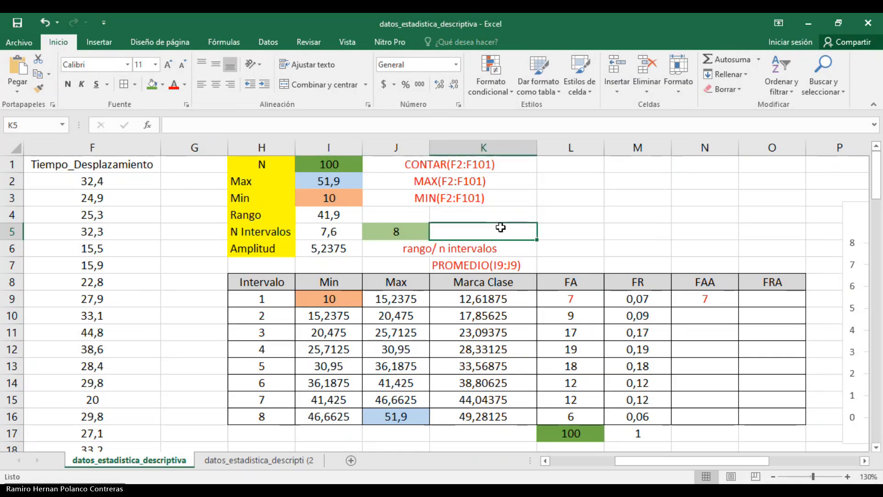
double_click(500, 227)
key("ctrl+v")
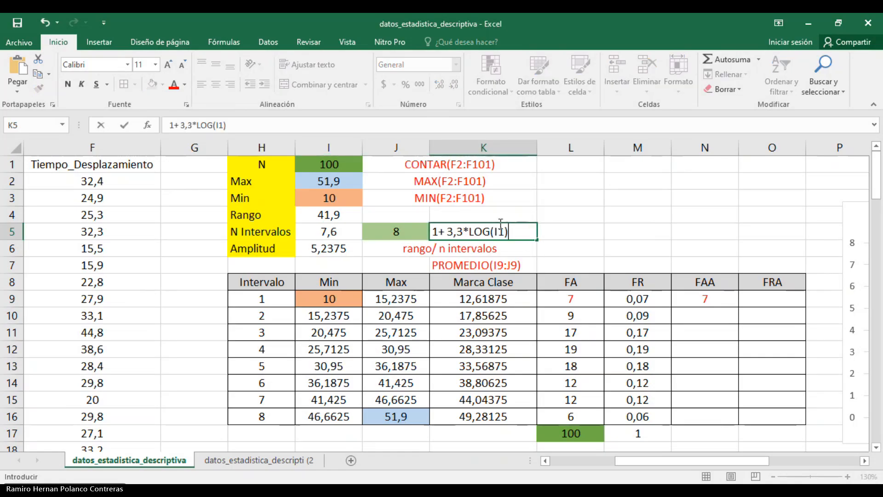
Replace the I1 reference in the K5 note so that it reads 1+ 3,3*LOG(numero de datos)
left_click(221, 120)
key("BackSpace")
key("BackSpace")
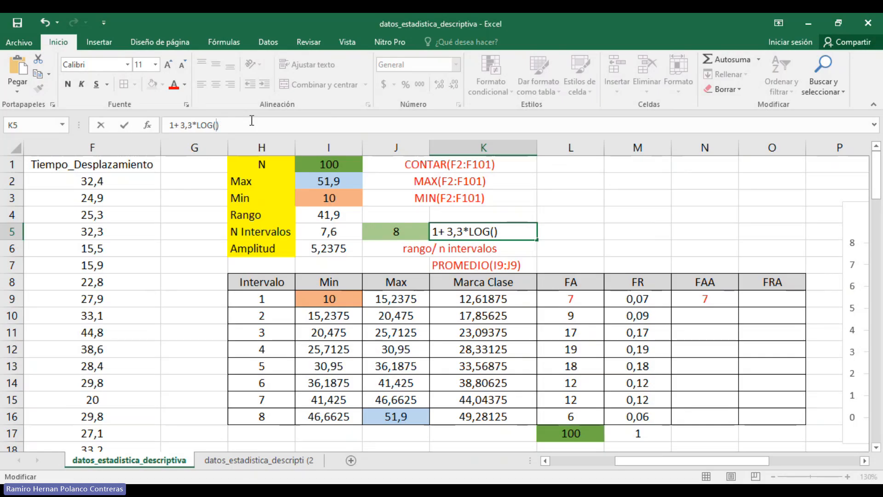
type("num")
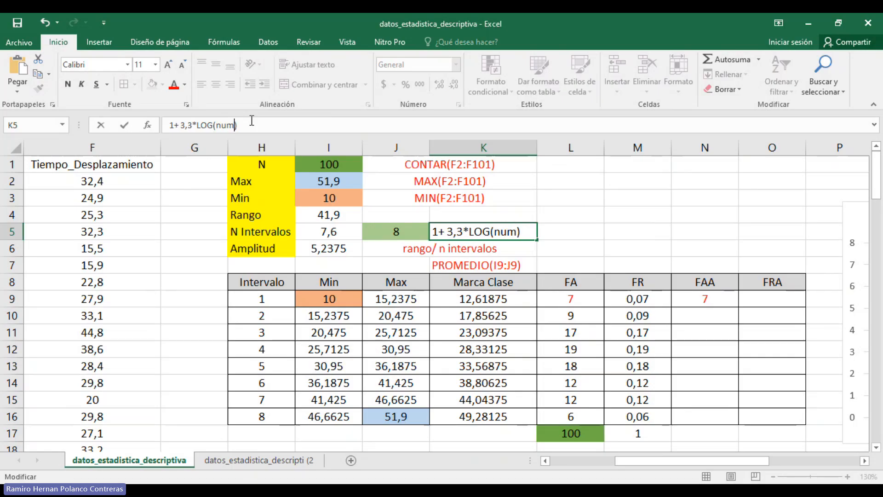
type("ero de da")
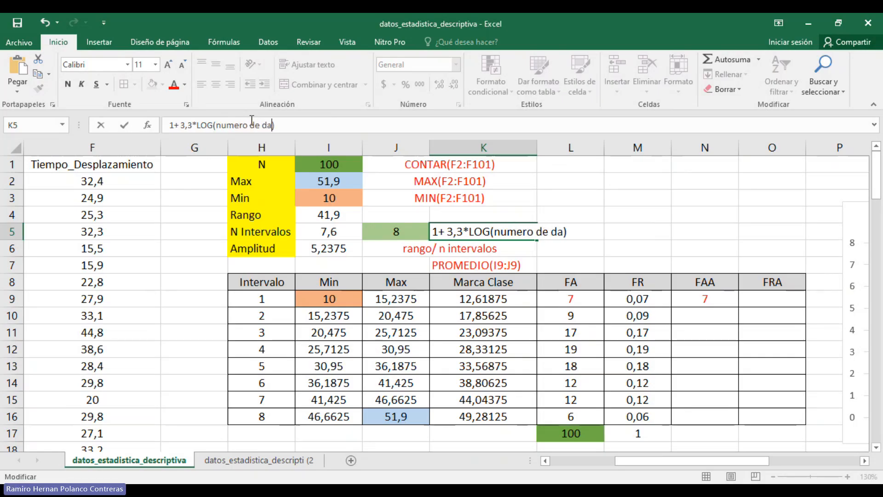
type("tos")
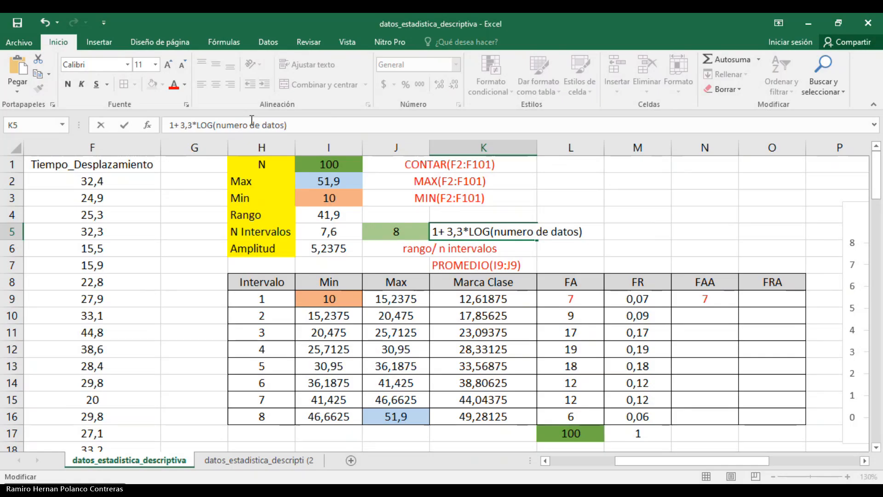
key("Return")
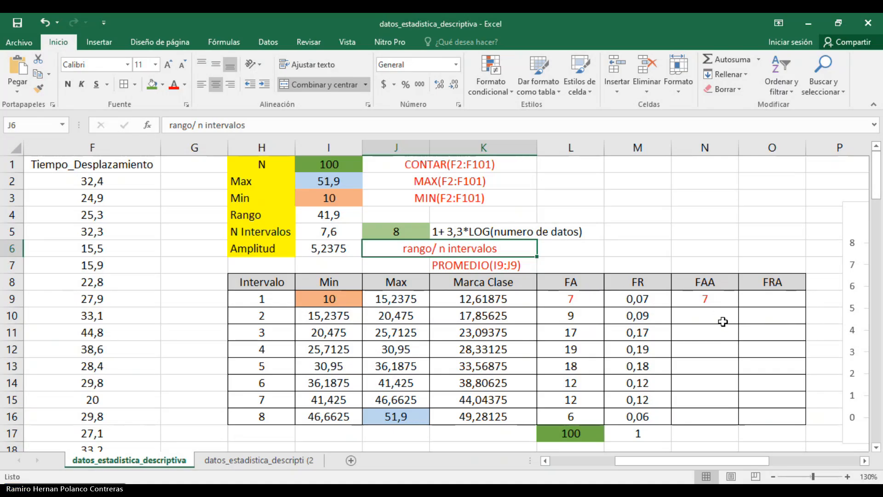
Calculate the second interval's cumulative frequency in N10 with the formula =N9+L10
left_click(702, 317)
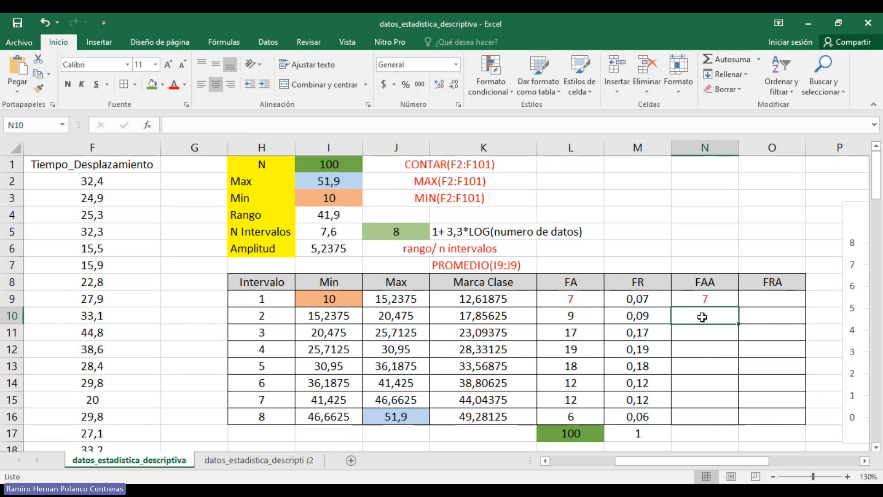
type("=")
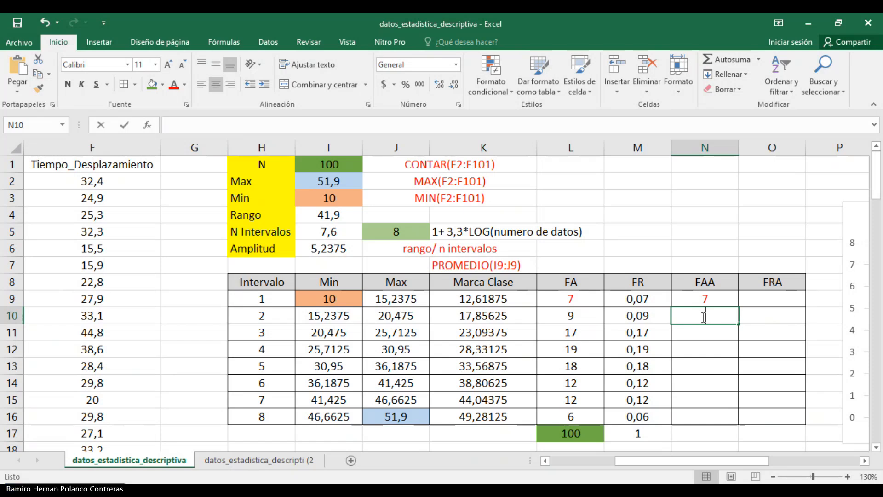
left_click(705, 299)
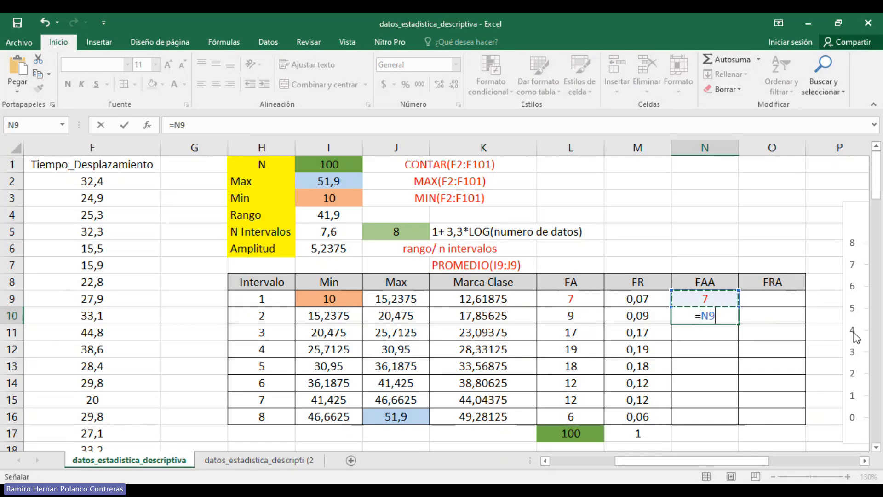
type("+")
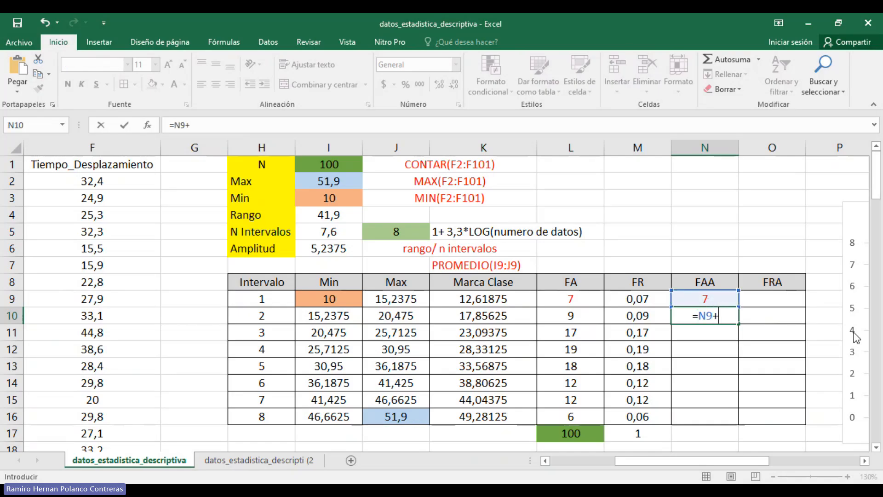
left_click(579, 315)
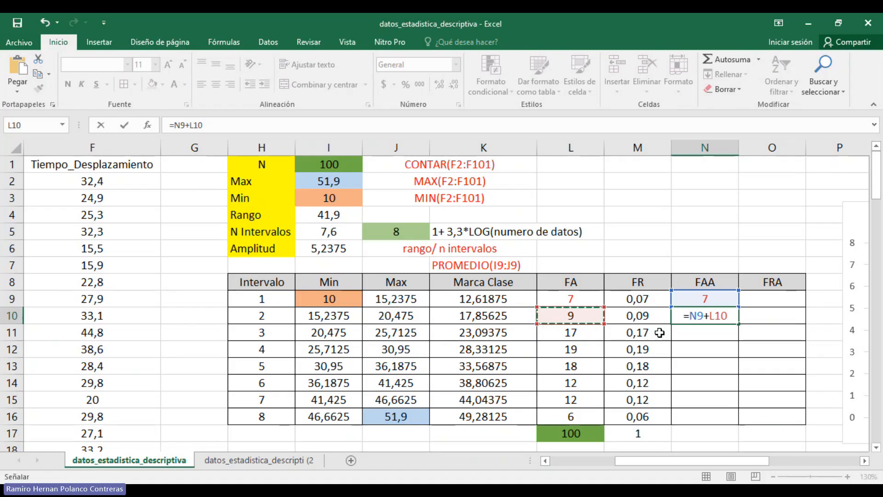
key("Return")
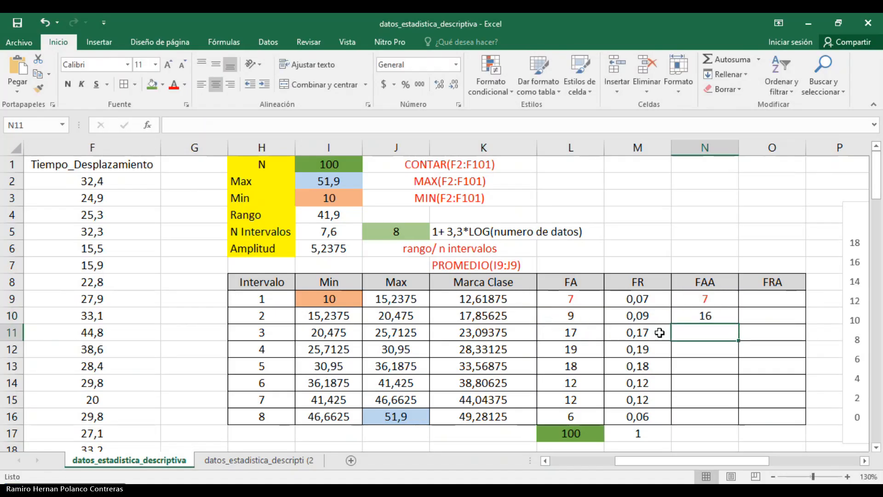
Enter =N10+L11 in N11 for the third interval and fill the formula down through N16
left_click(702, 314)
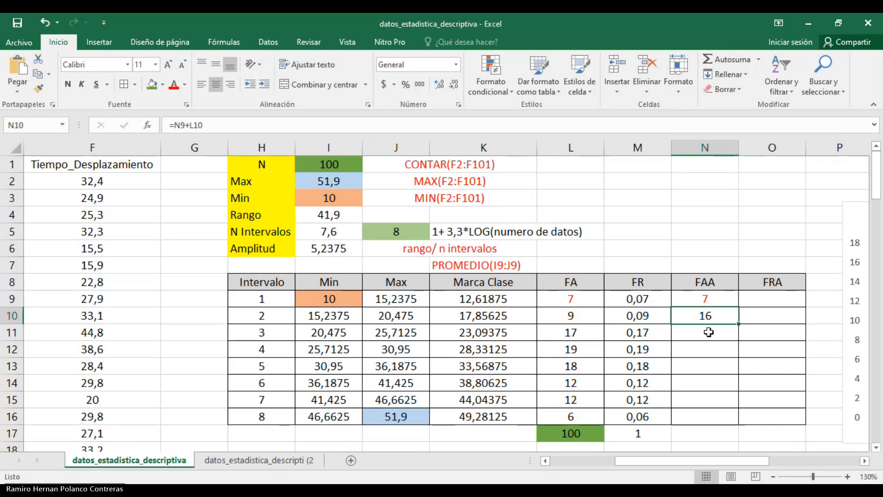
left_click(708, 331)
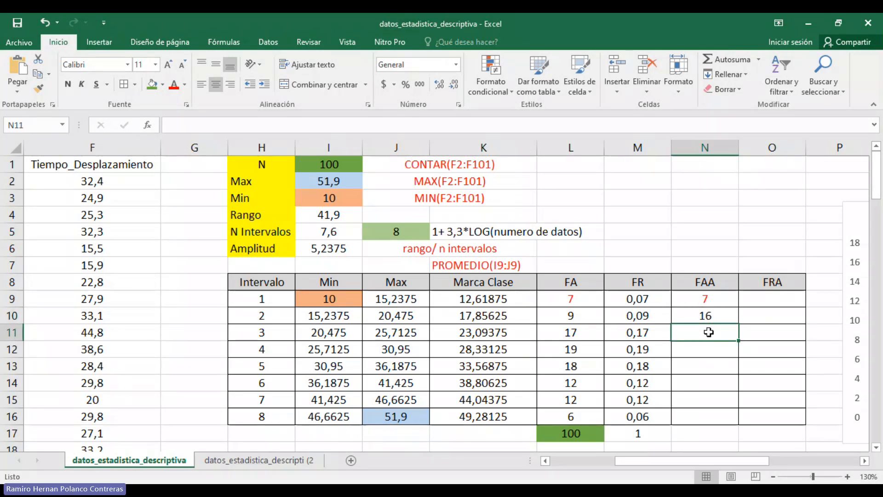
type("=")
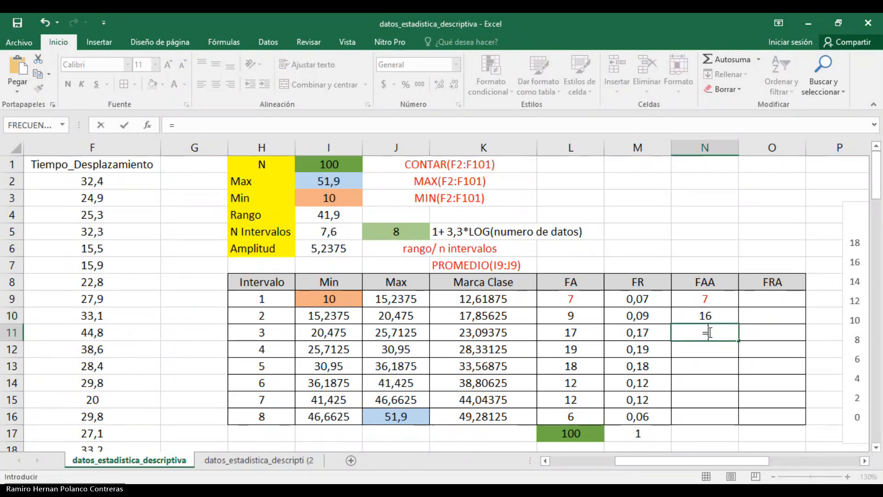
key("Up")
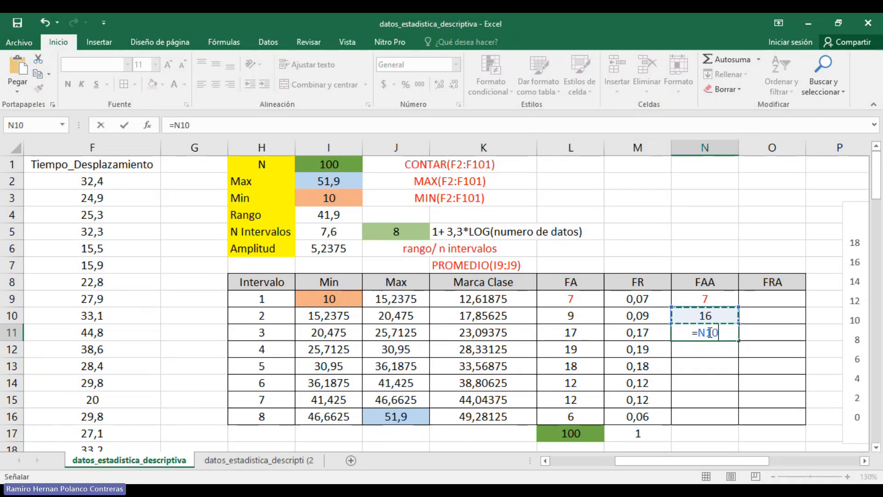
type("+")
left_click(582, 341)
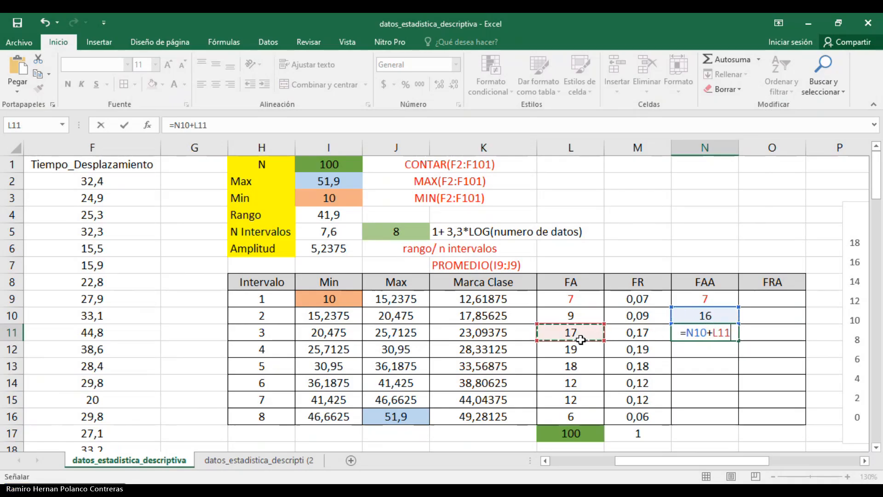
key("Return")
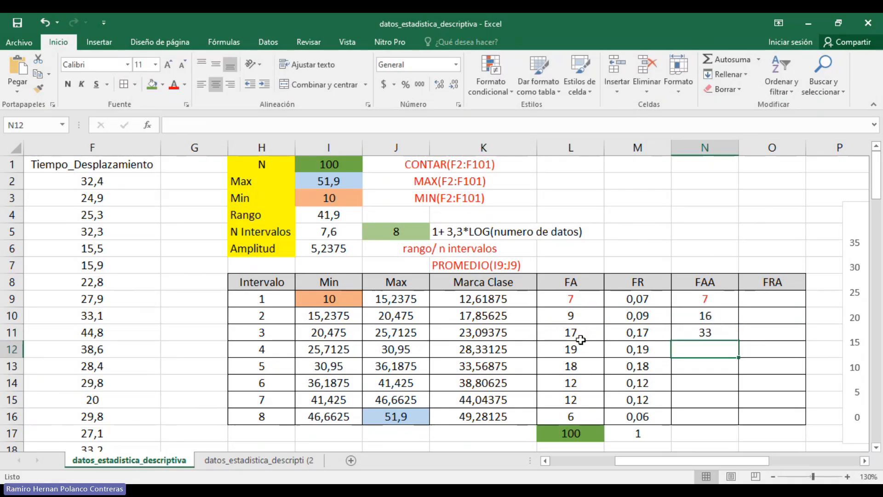
left_click(698, 335)
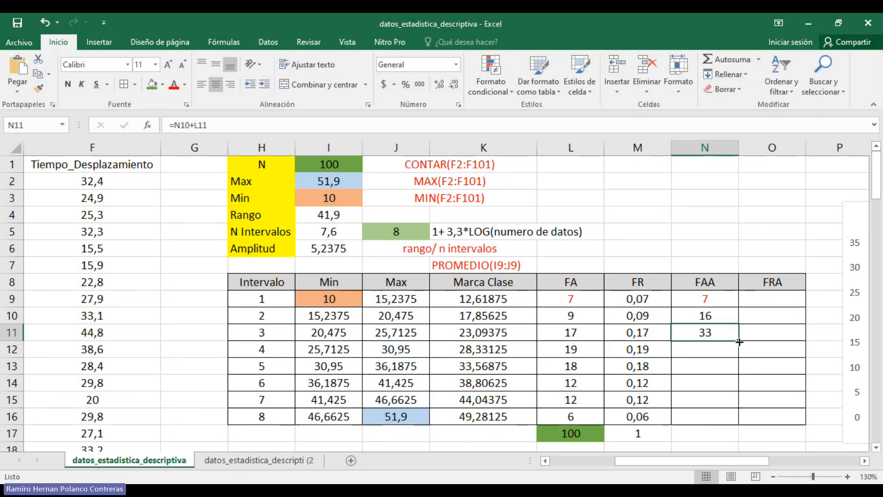
left_click_drag(740, 341, 734, 420)
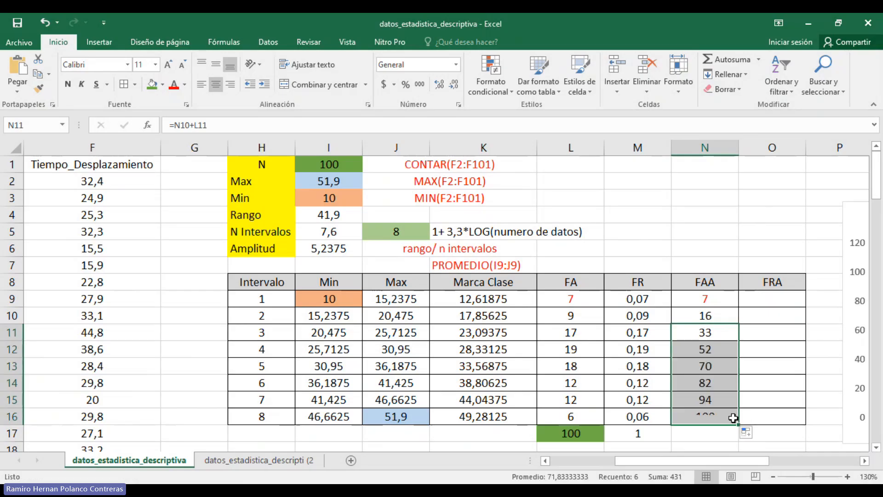
Copy the green cell formatting of the FA total in L17 to the last cumulative frequency in N16
left_click(702, 419)
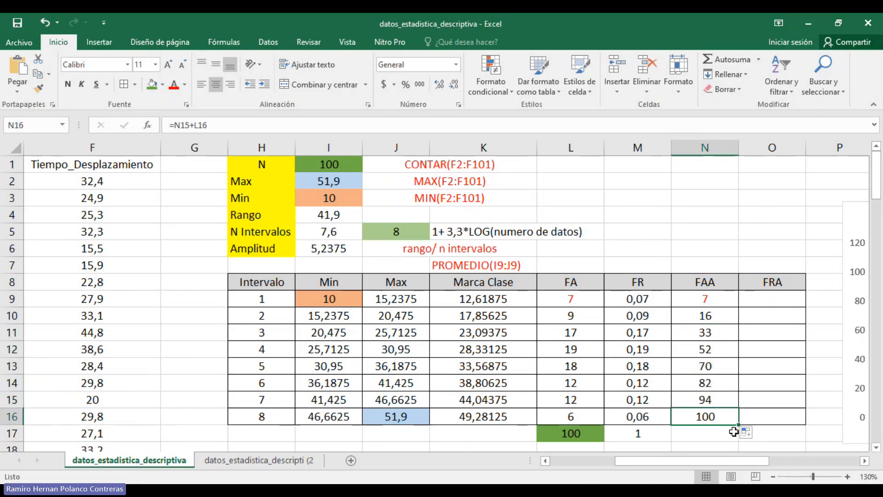
left_click(553, 428)
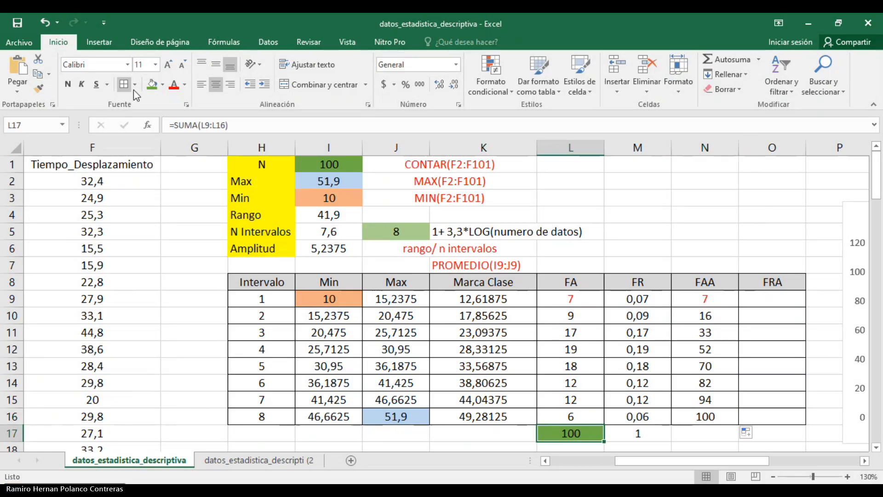
left_click(40, 88)
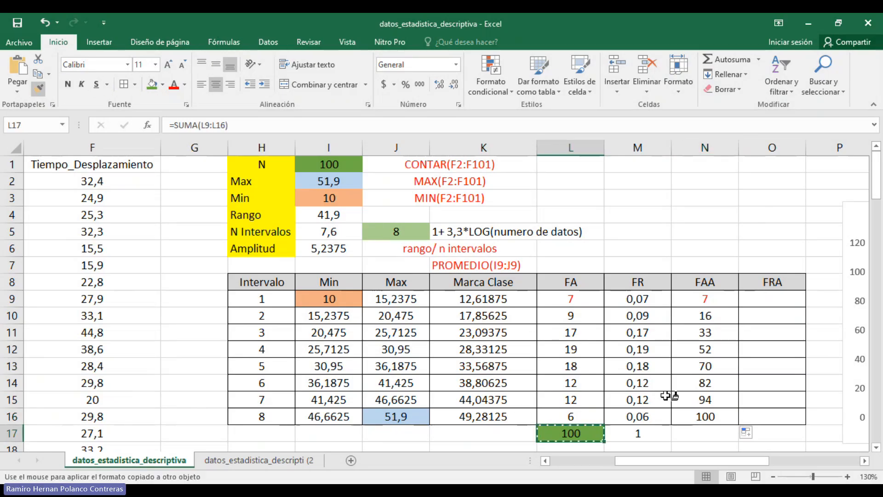
left_click(706, 416)
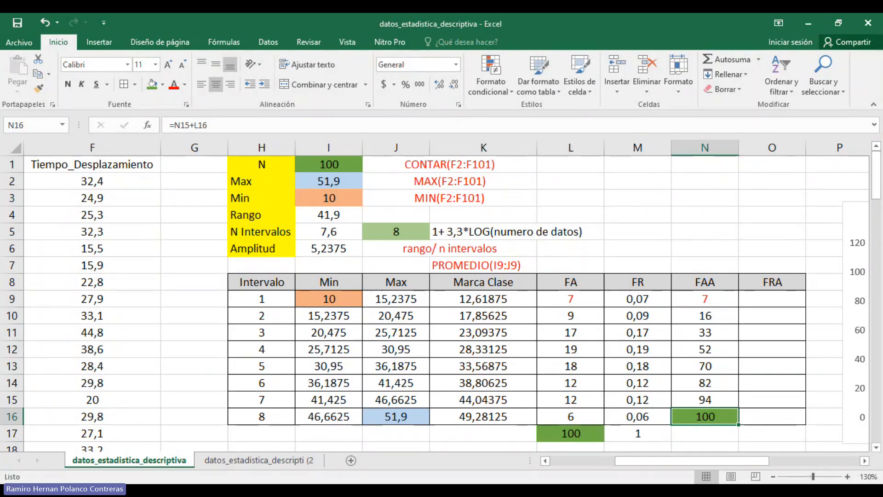
Format the FRA and FR header cells, O8 and M8, with a dark blue fill and white text
left_click(779, 282)
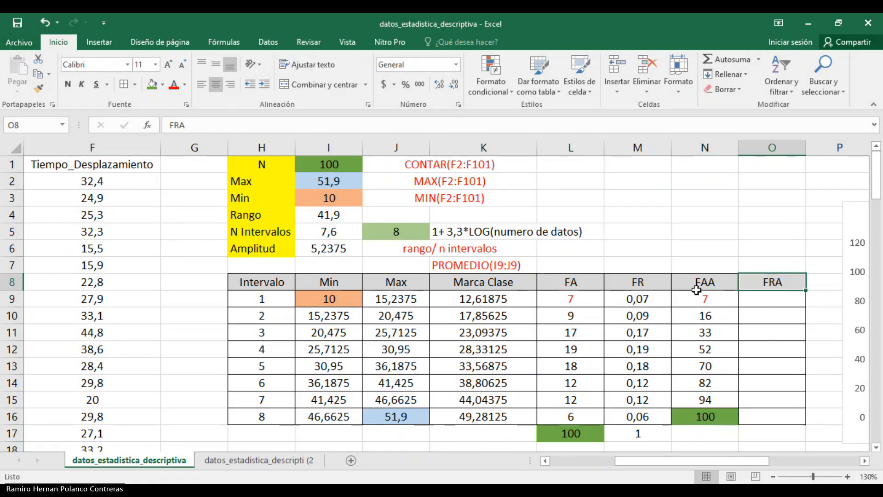
left_click(164, 85)
left_click(198, 140)
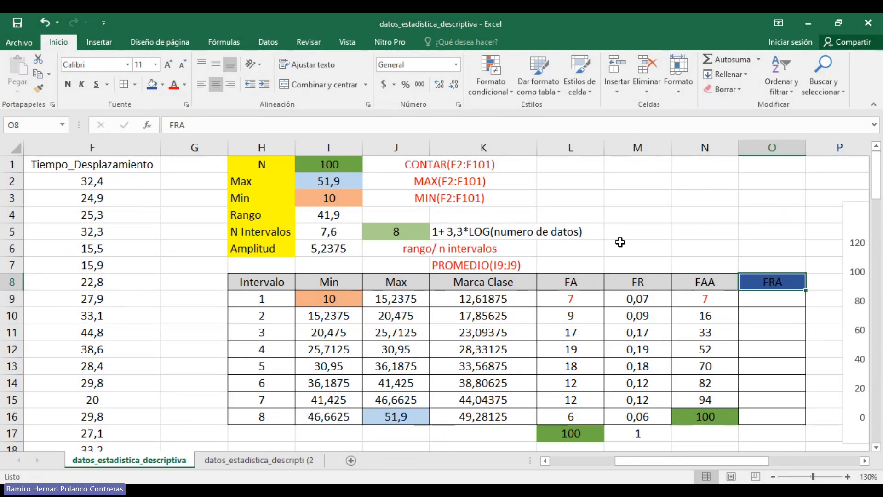
left_click(635, 285)
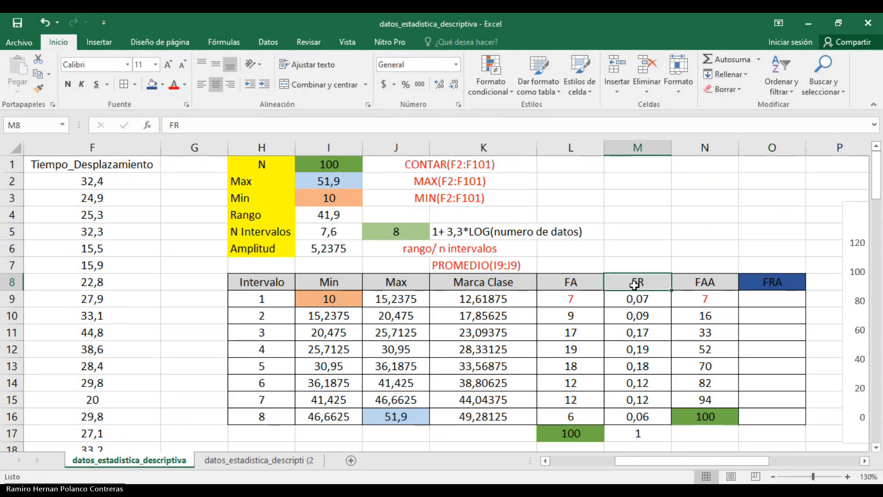
left_click(152, 85)
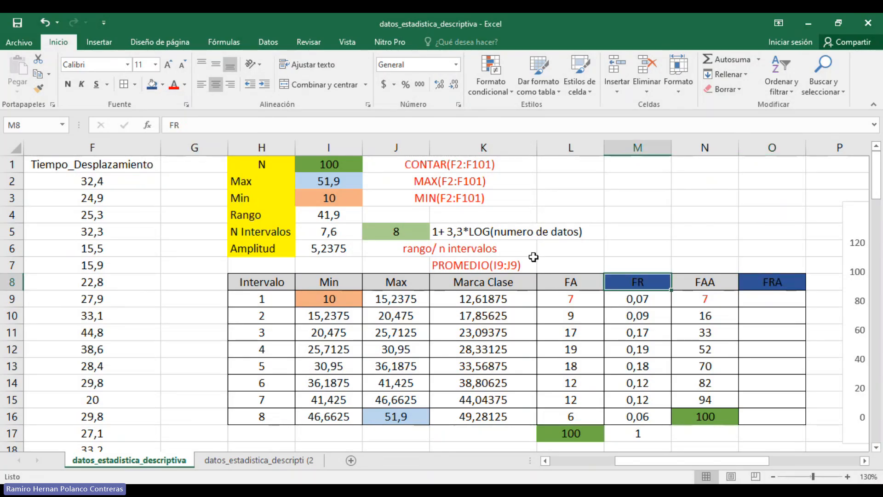
left_click(184, 84)
left_click(175, 129)
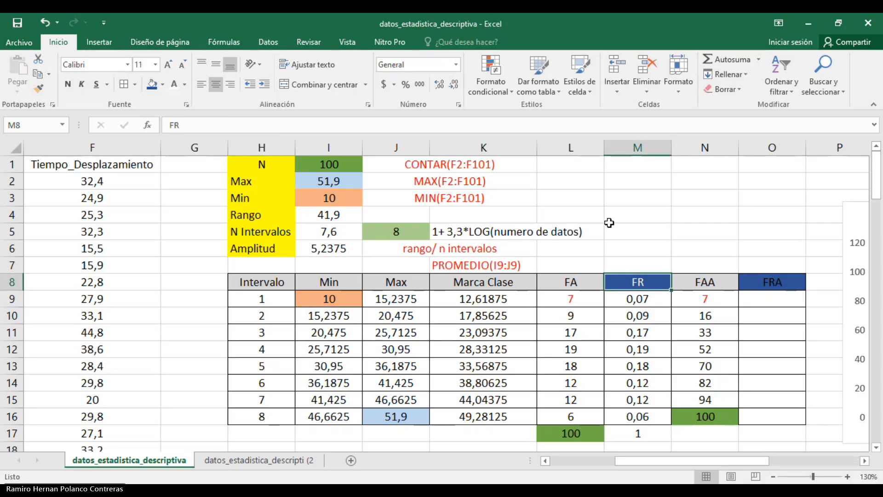
left_click(788, 284)
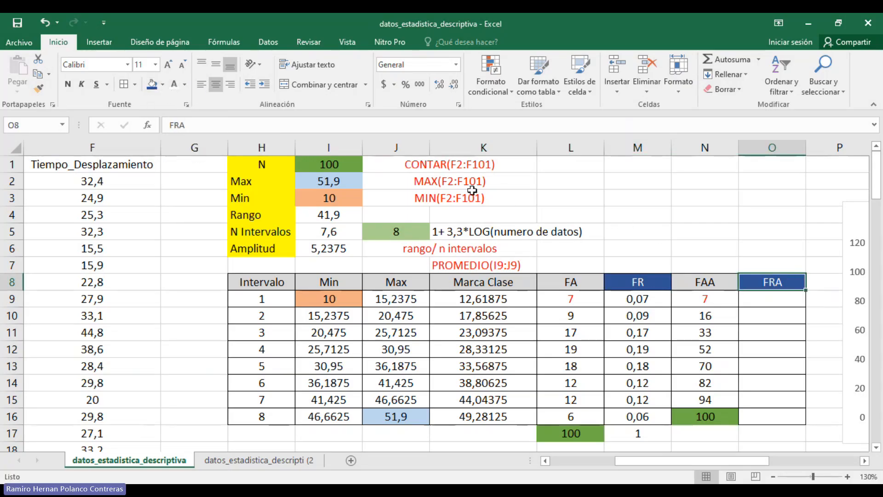
left_click(655, 231)
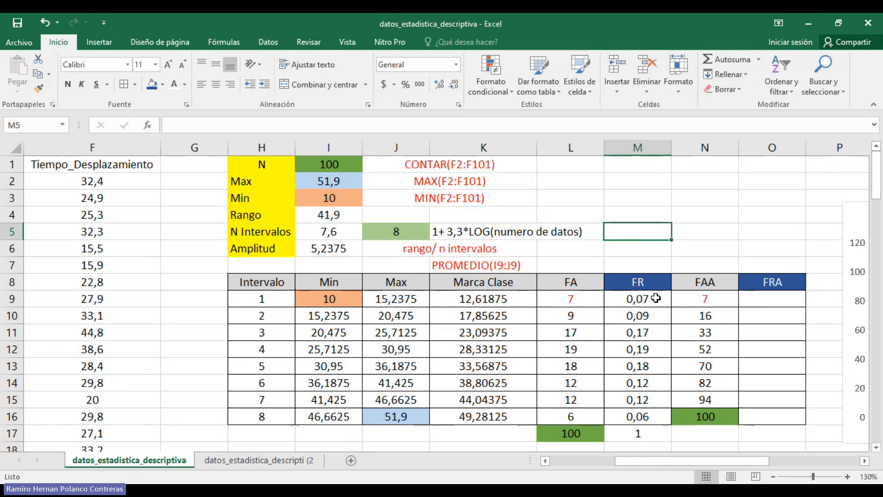
Set the first interval's cumulative relative frequency in O9 to reference its relative frequency with +M9
left_click(773, 299)
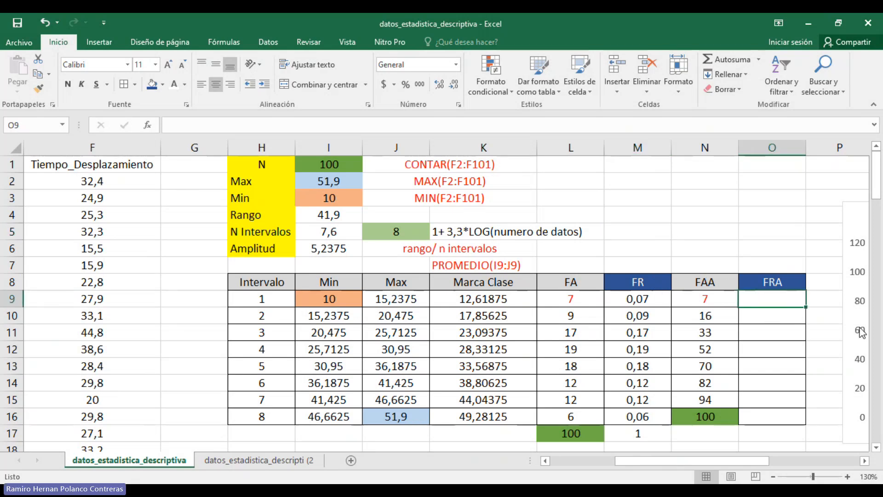
type("+")
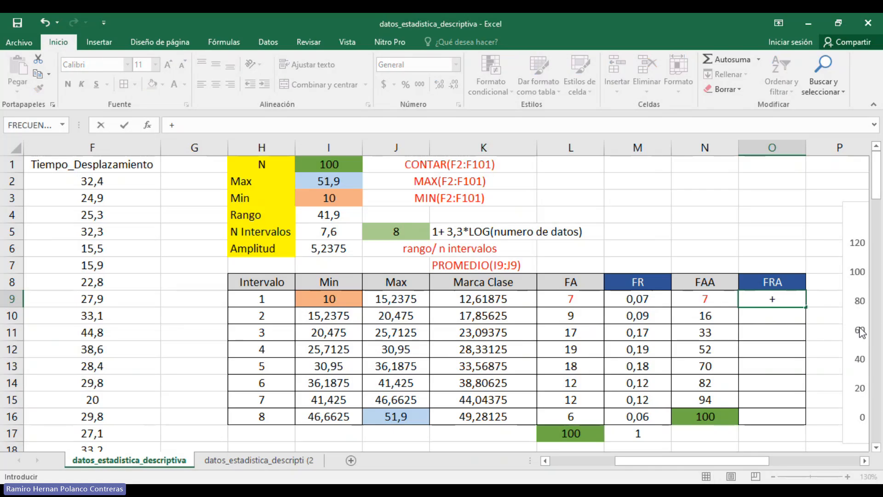
left_click(637, 297)
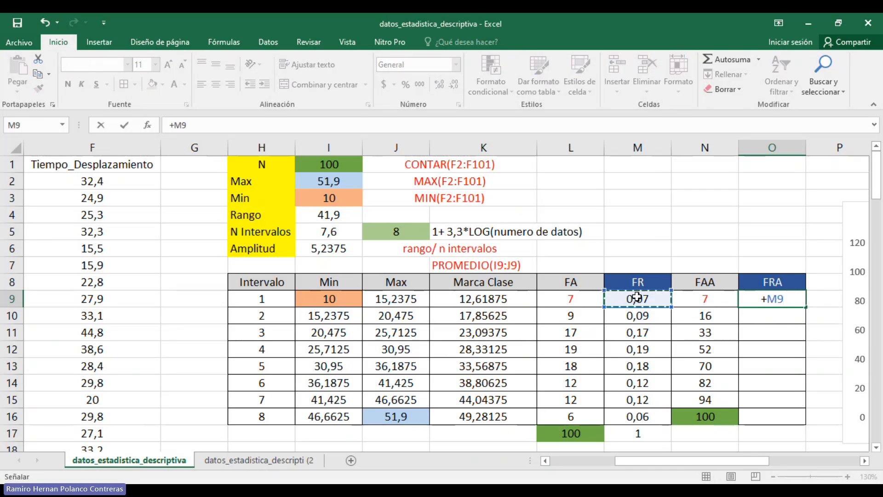
key("Return")
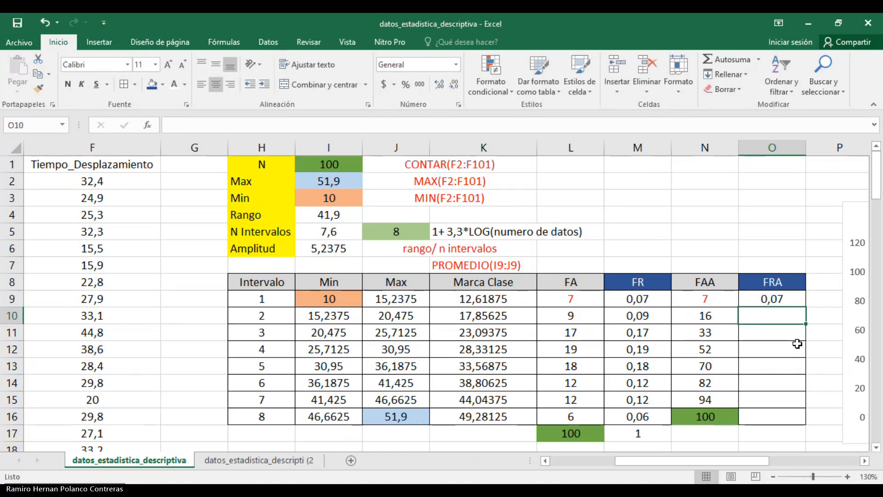
Calculate the second interval's cumulative relative frequency in O10 with the formula =O9+M10
type("=")
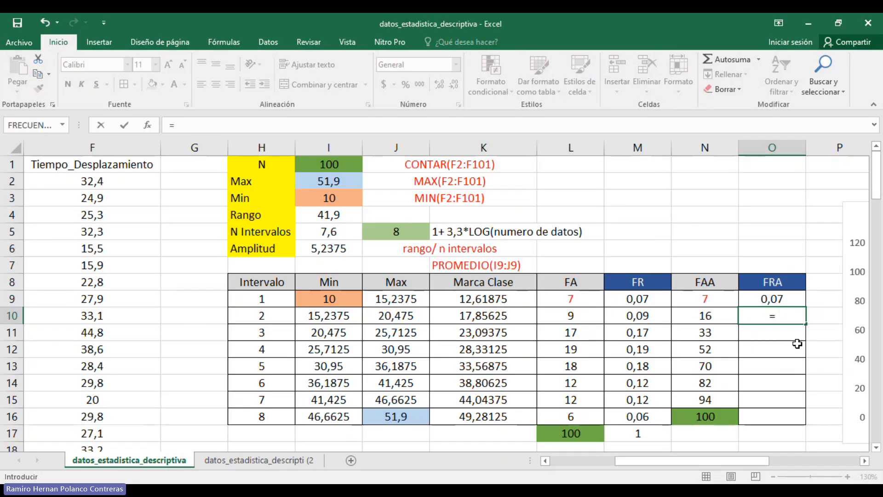
left_click(776, 300)
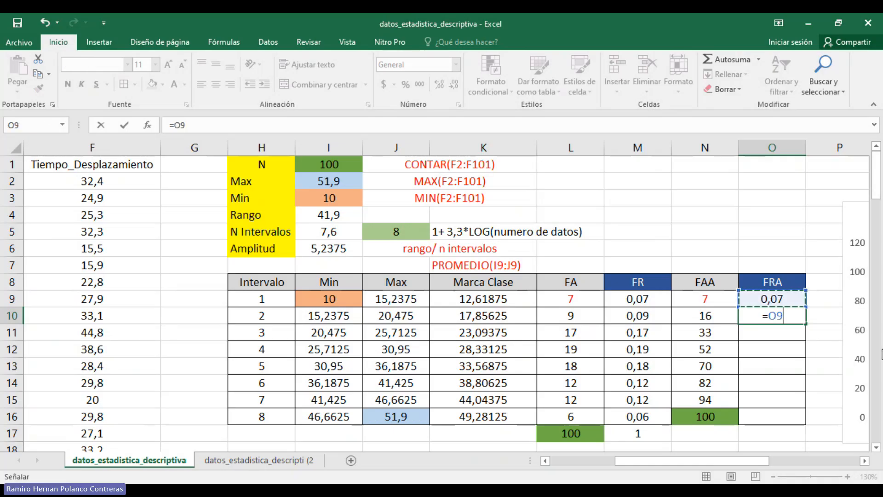
type("+")
left_click(641, 317)
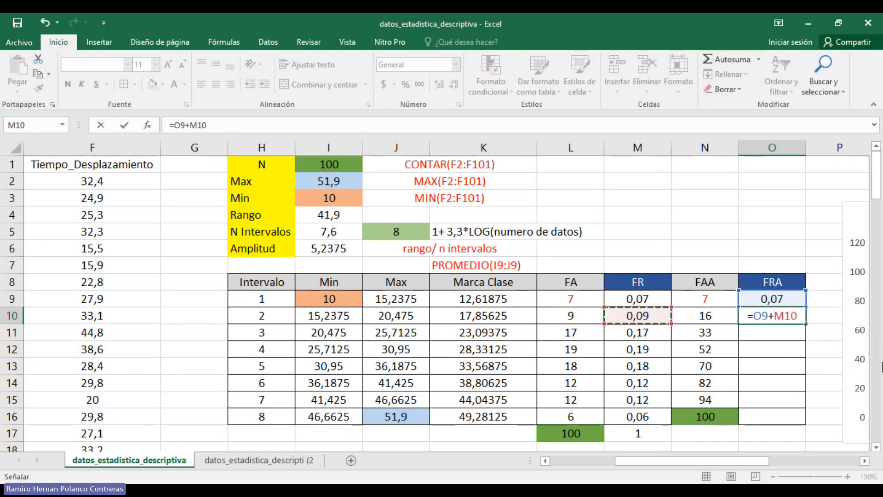
key("Return")
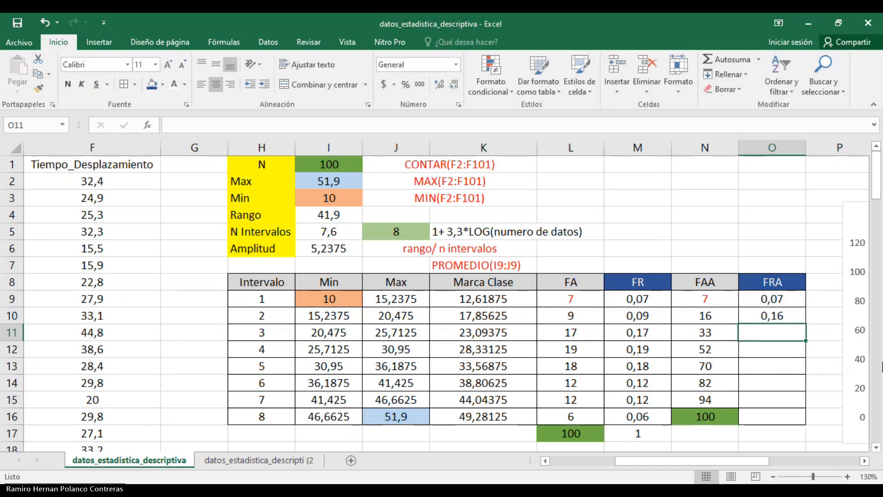
Fill the O10 formula down through O16 and check the last value against the FR total in M17
left_click(777, 315)
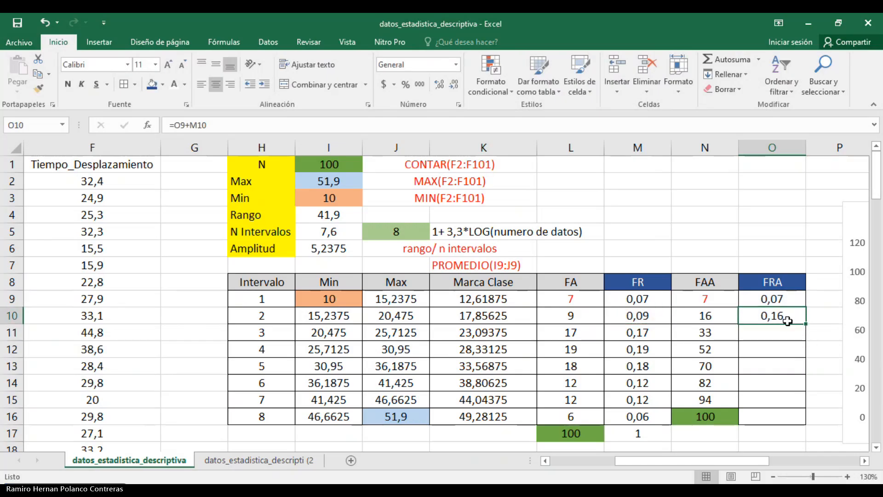
left_click_drag(806, 326, 813, 432)
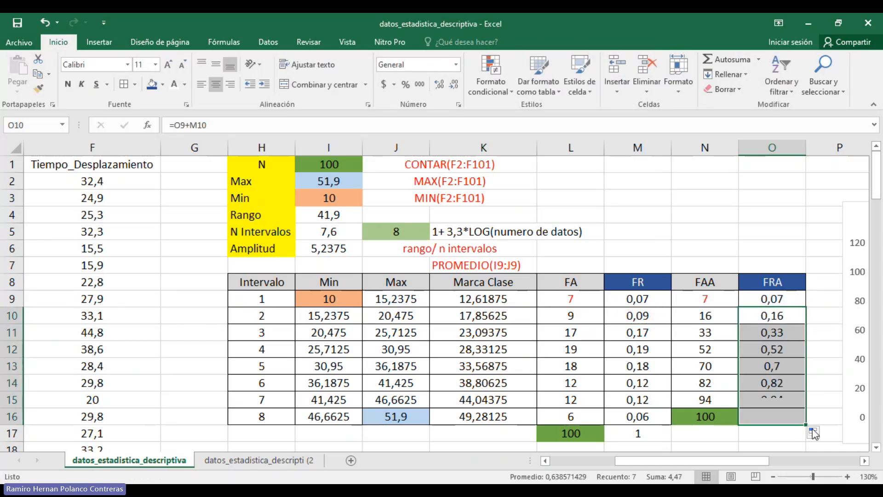
left_click(822, 397)
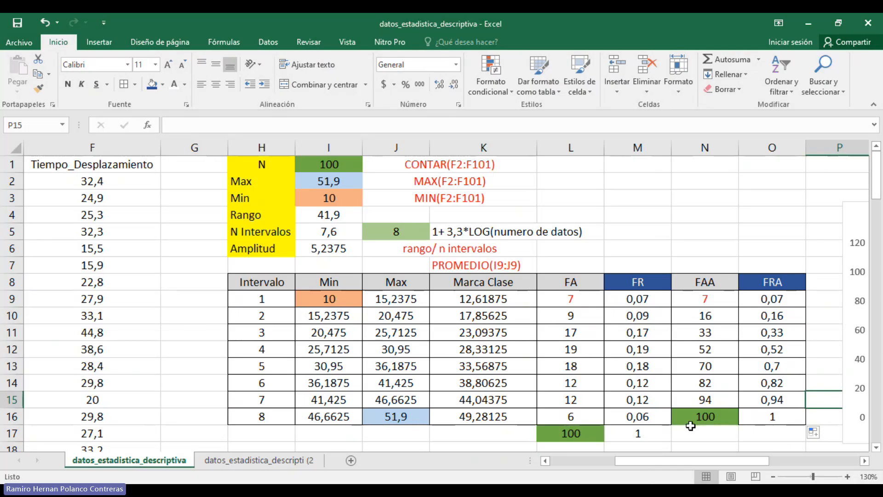
scroll(744, 389, "down", 1)
left_click(777, 366)
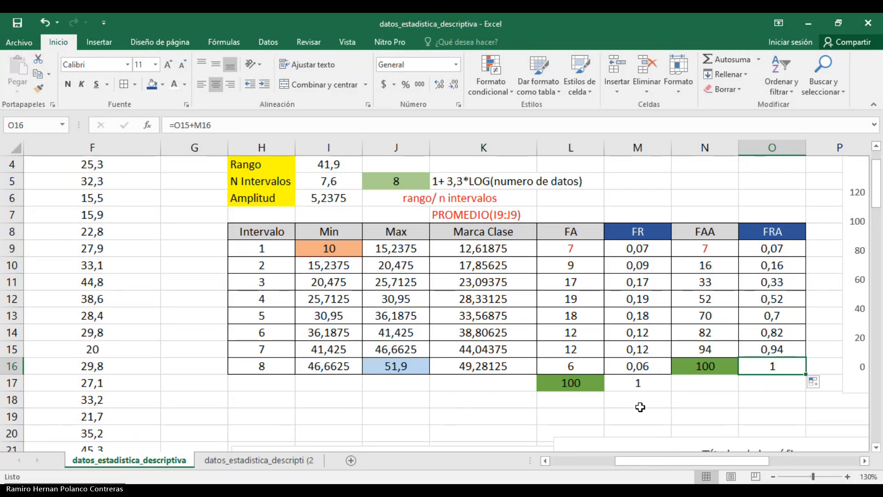
left_click(631, 385)
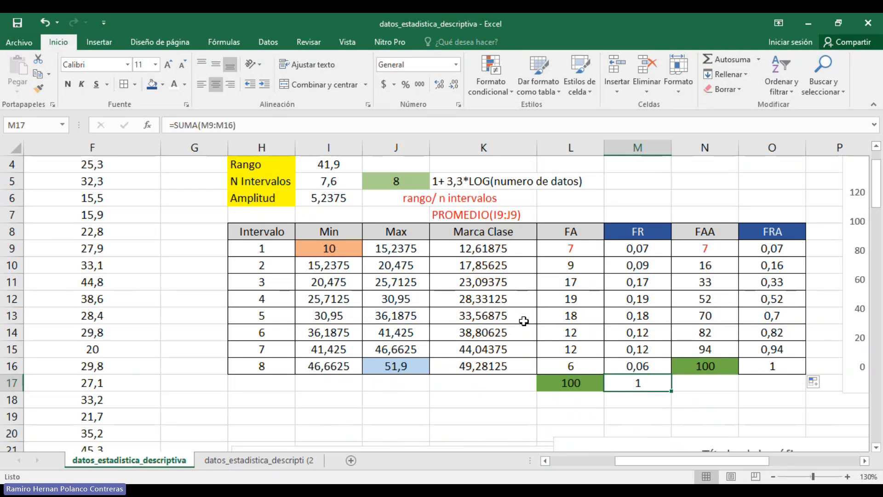
Delete the FA histogram and the pie chart located below the frequency table
left_click_drag(757, 463, 748, 446)
scroll(558, 309, "down", 4)
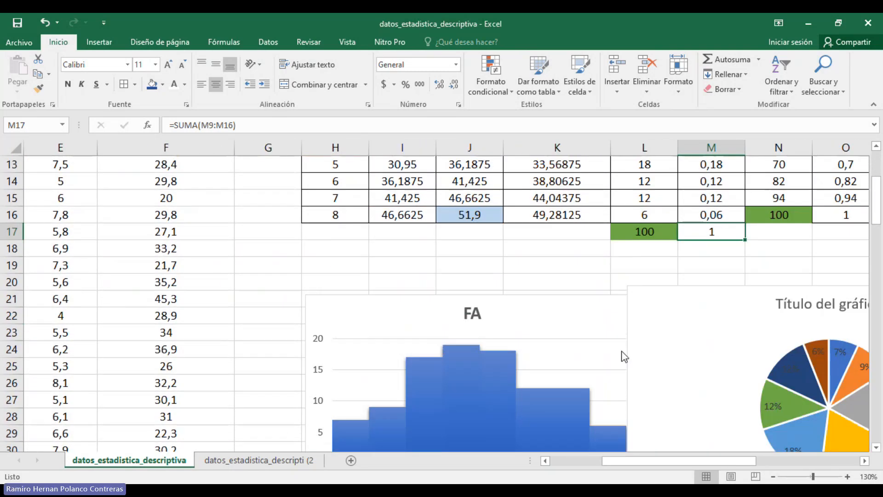
left_click(558, 308)
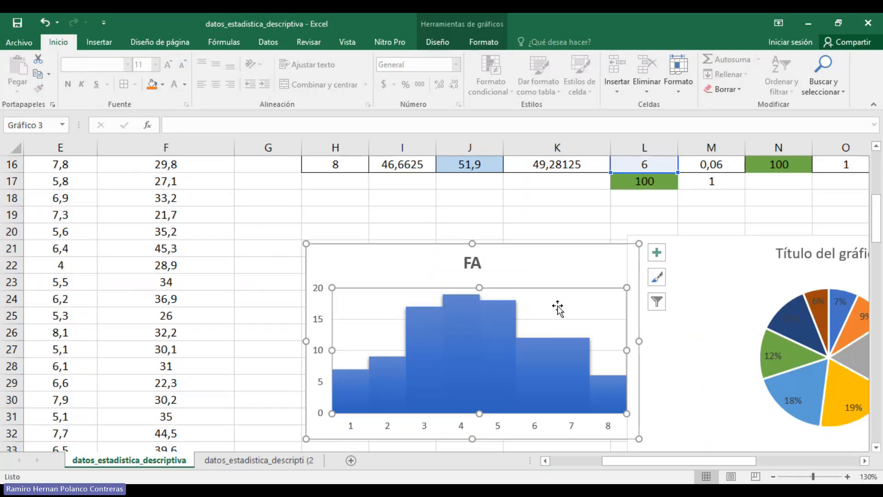
left_click(543, 231)
left_click(558, 254)
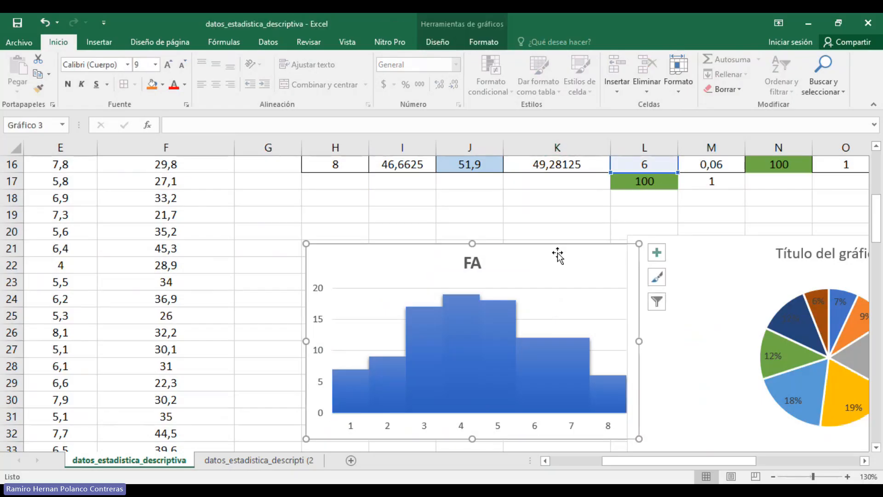
key("Delete")
left_click(713, 263)
key("Delete")
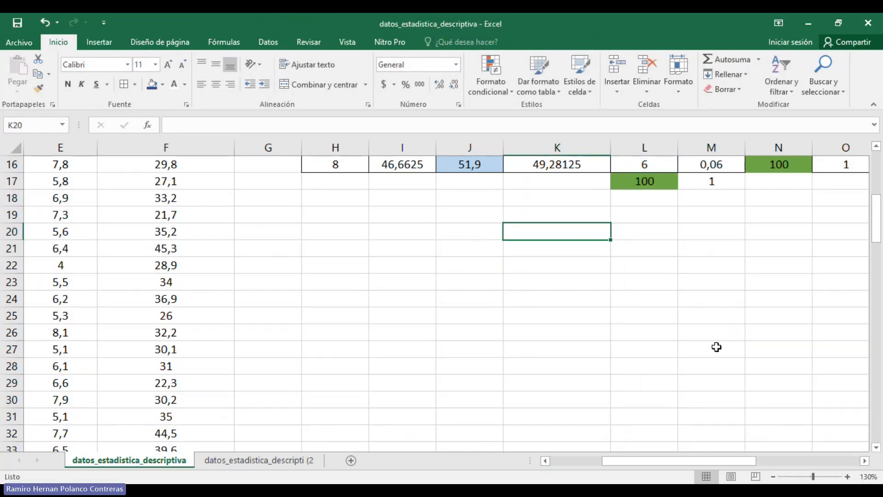
Delete the remaining chart beside the frequency table, past the FRA column
scroll(716, 347, "up", 4)
left_click_drag(666, 461, 793, 451)
left_click(648, 184)
key("Delete")
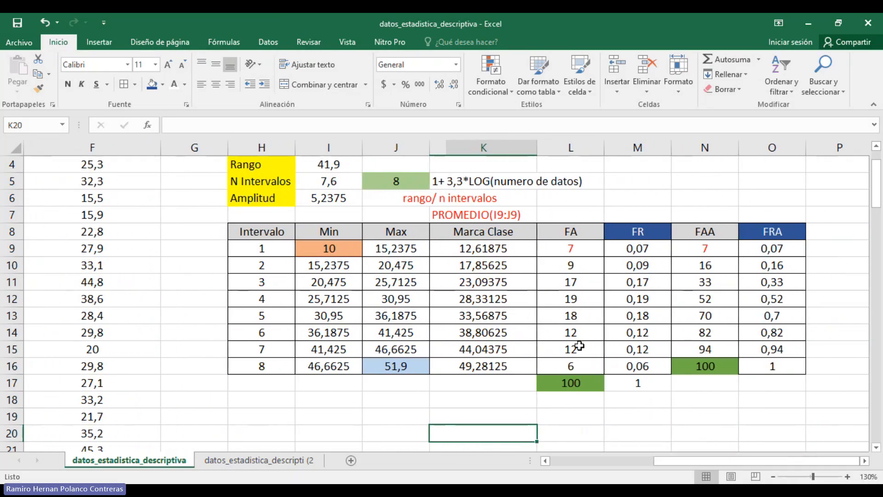
Enter the heading Diagramas de barra o histograma in H19 below the frequency table
left_click_drag(582, 237, 591, 375)
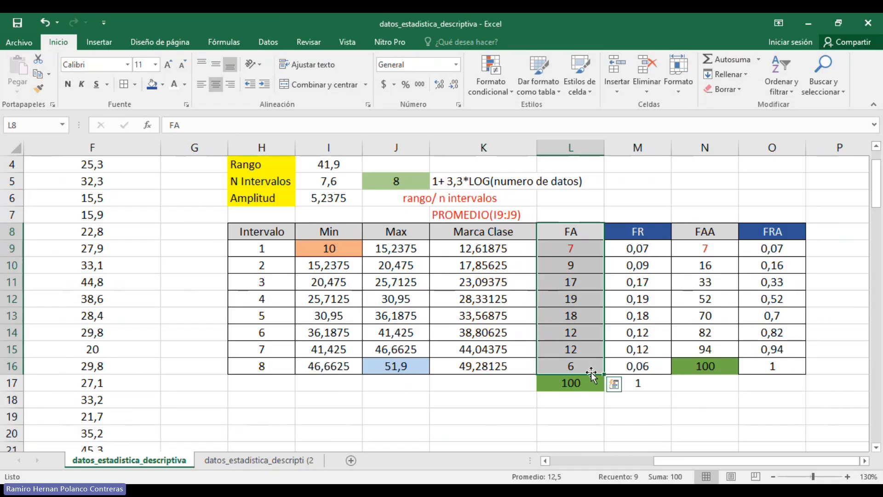
left_click(239, 417)
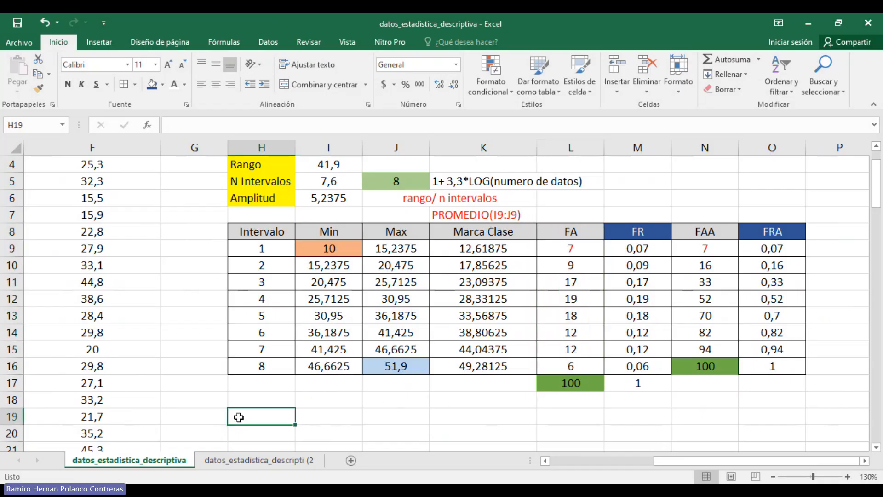
type("h")
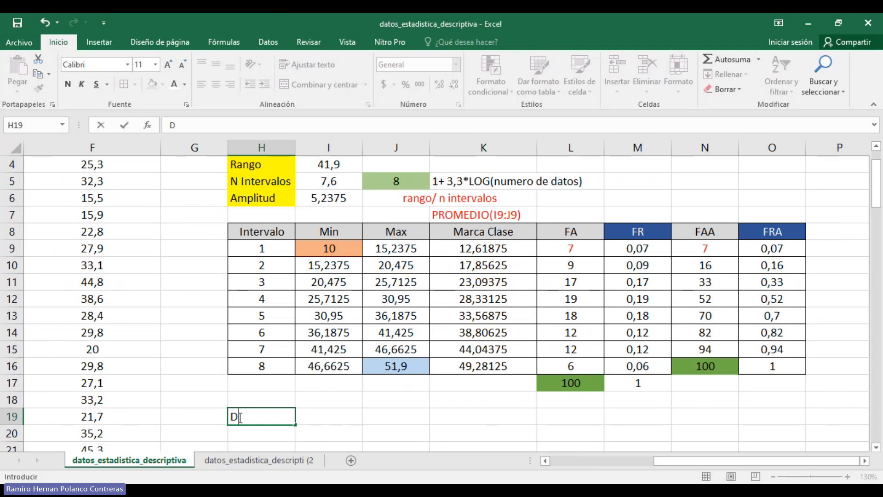
type("iagramas de abr")
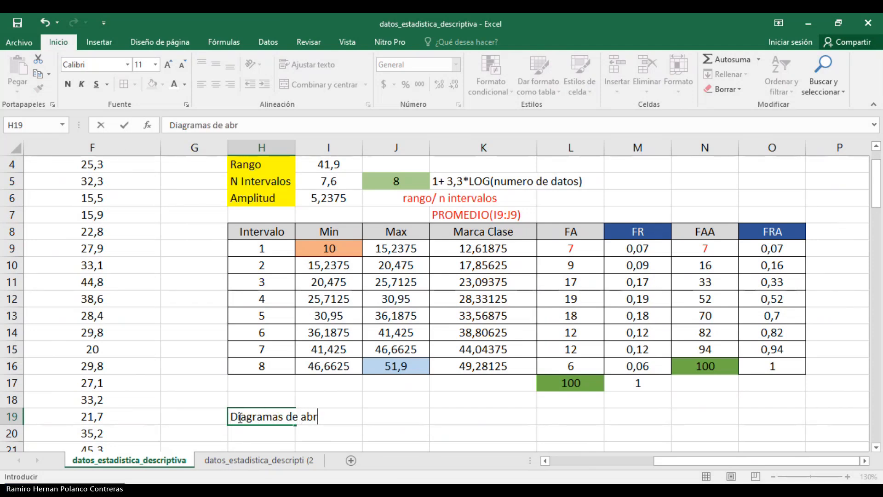
type("a")
key("BackSpace")
key("BackSpace")
key("BackSpace")
type("barra o h")
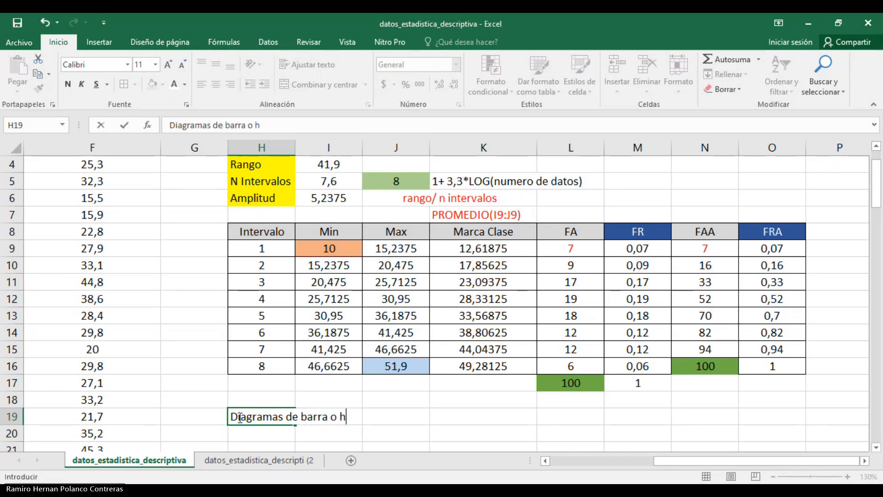
type("istograma")
key("Return")
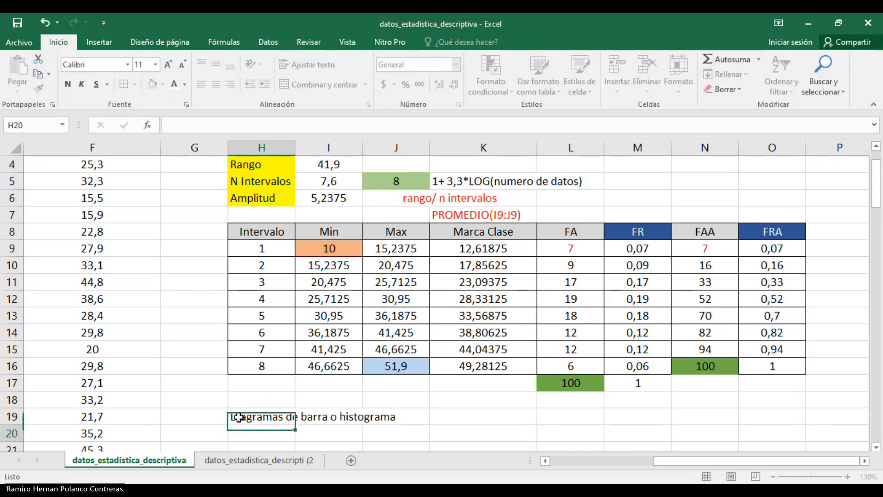
Insert a 2-D clustered column chart of the FA frequencies in L9:L16
key("Down")
key("Down")
key("Down")
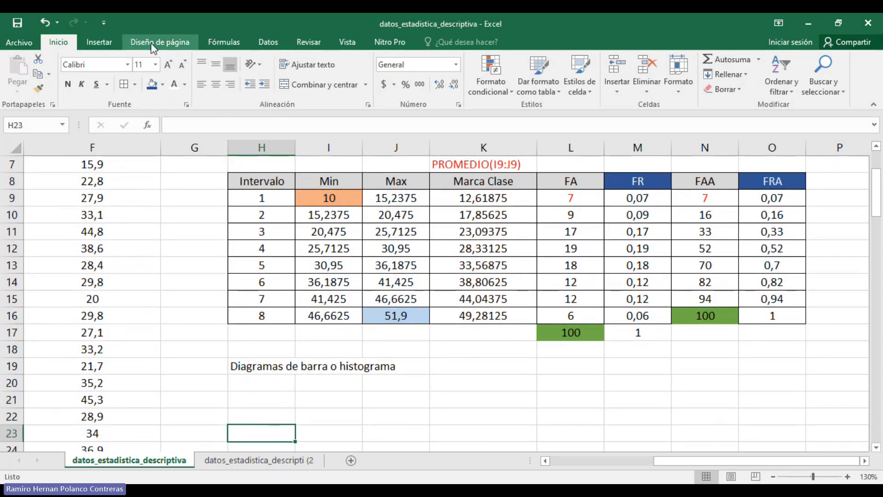
left_click(99, 43)
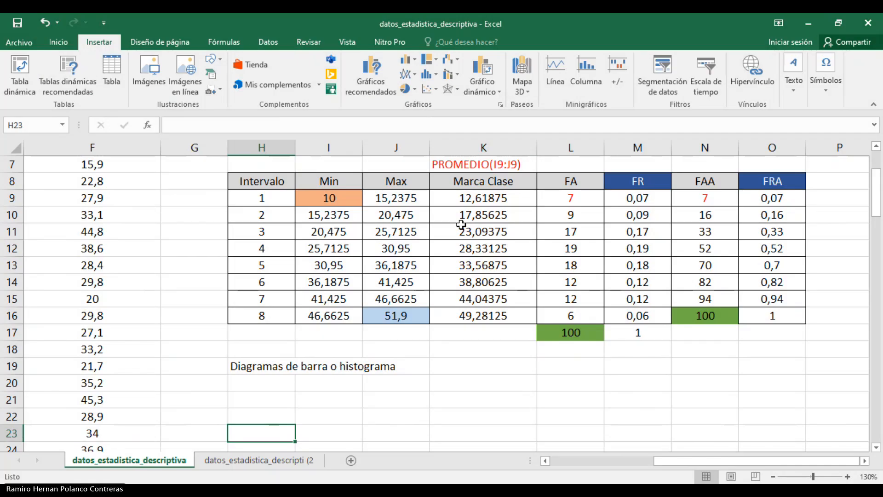
left_click_drag(566, 201, 567, 313)
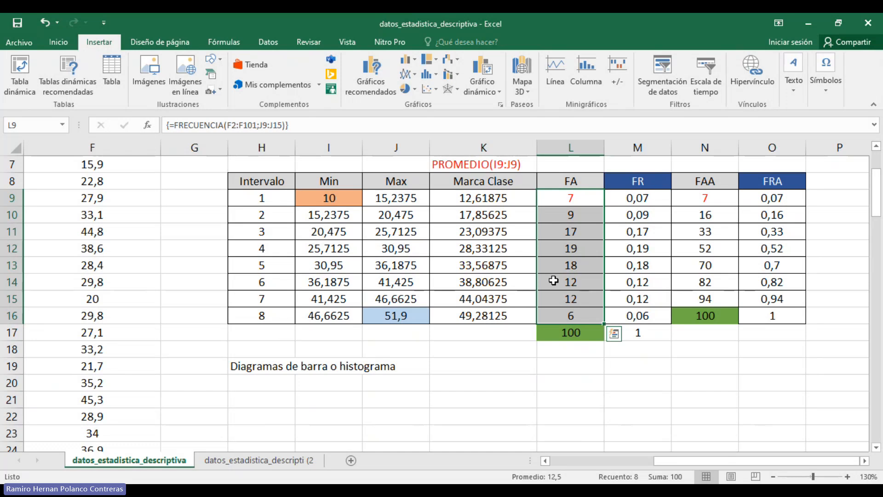
left_click(429, 75)
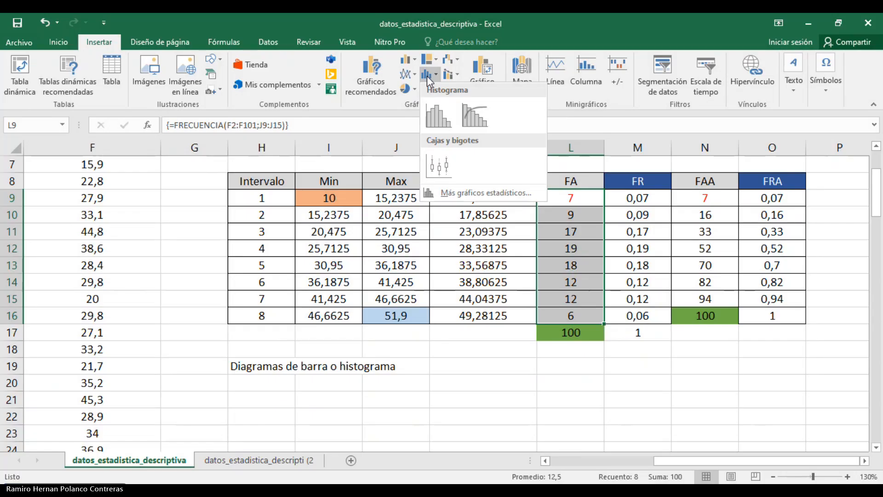
left_click(406, 62)
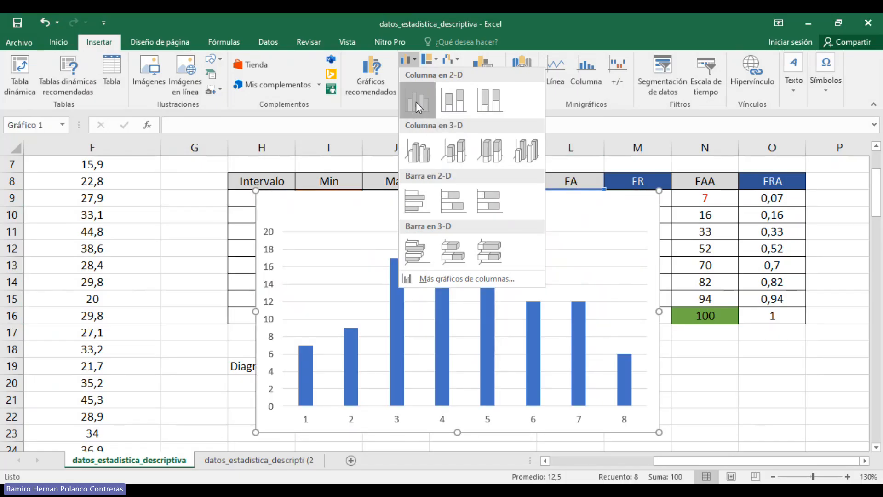
left_click(416, 101)
Move the column chart under the H19 heading and shrink it to cover about H20:K28
scroll(739, 363, "down", 1)
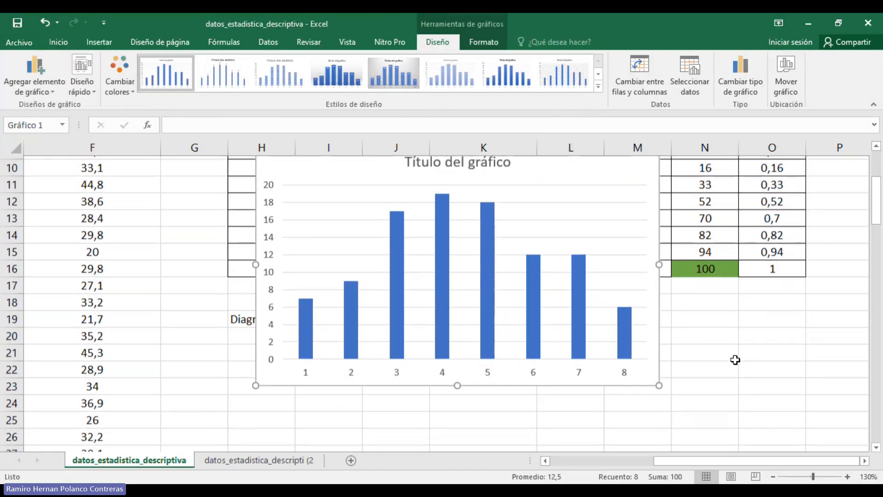
left_click_drag(572, 178, 544, 362)
scroll(679, 307, "down", 3)
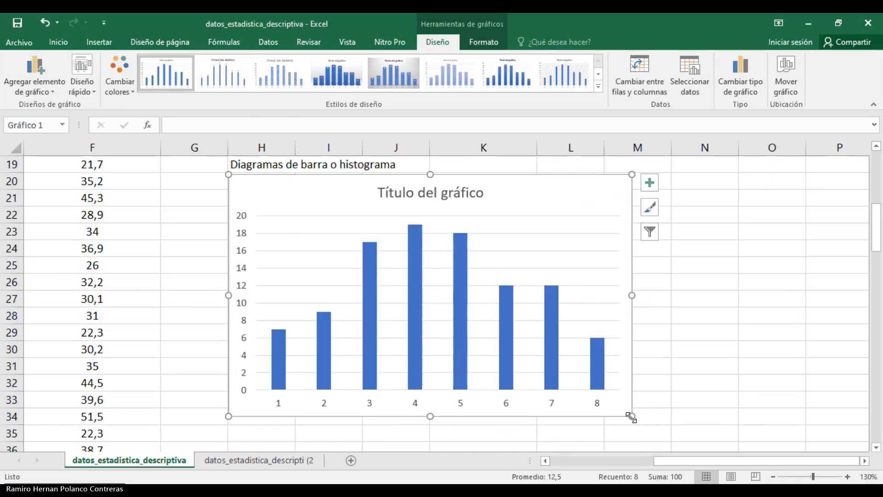
left_click_drag(631, 416, 508, 324)
scroll(550, 310, "up", 2)
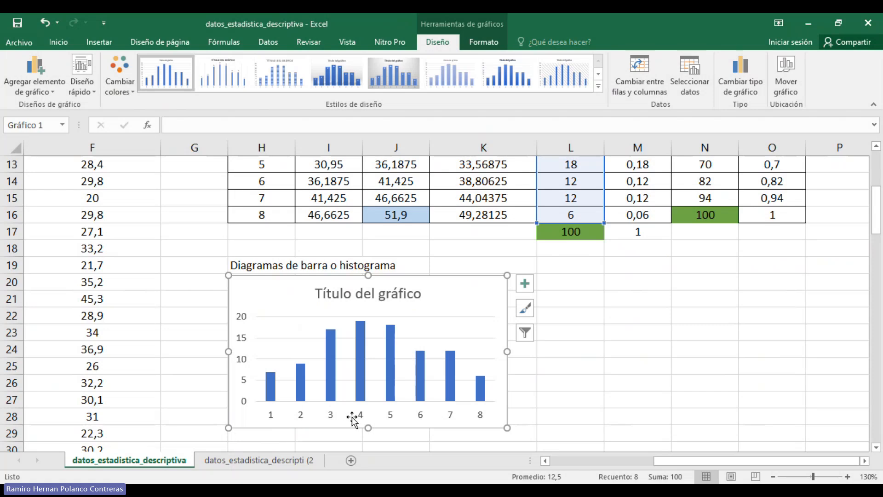
Replace the column chart's placeholder title with Histograma de frecuencia
left_click(390, 301)
double_click(390, 300)
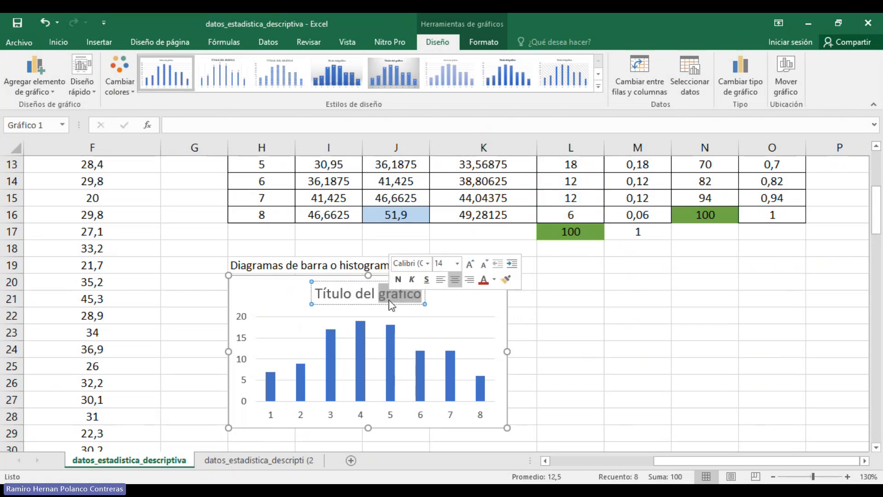
left_click(611, 317)
double_click(390, 302)
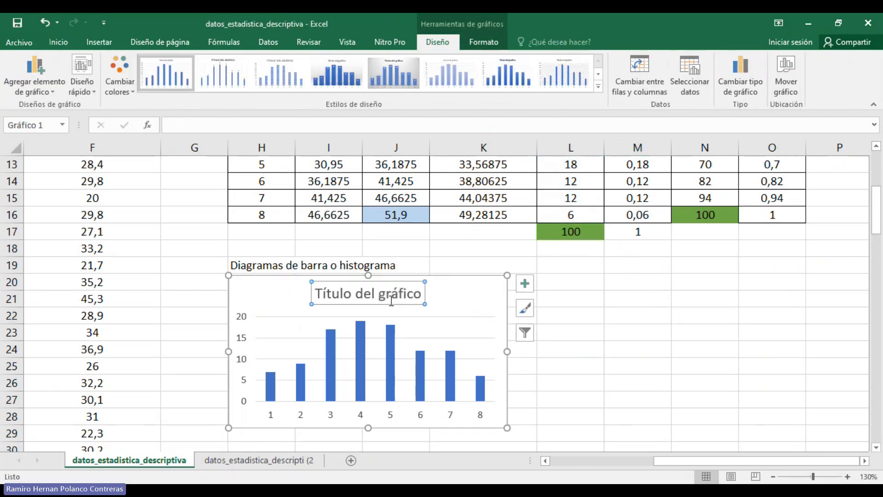
left_click(327, 294)
left_click_drag(319, 294, 413, 294)
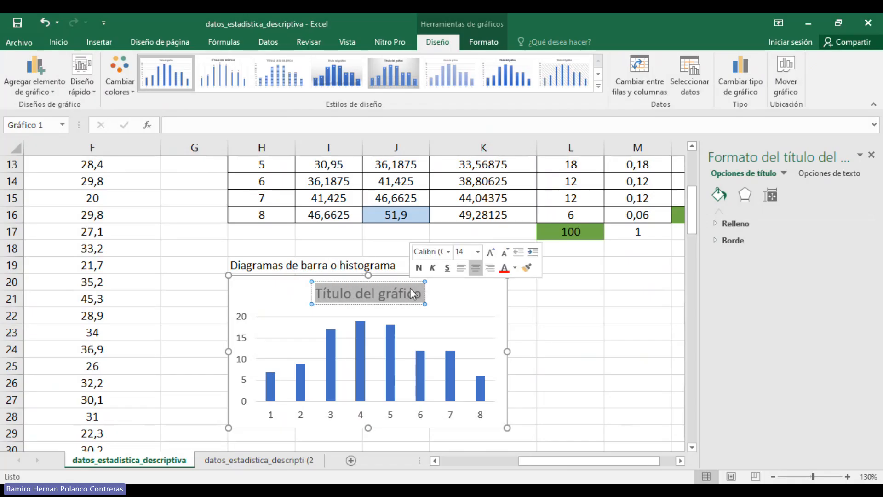
type("H")
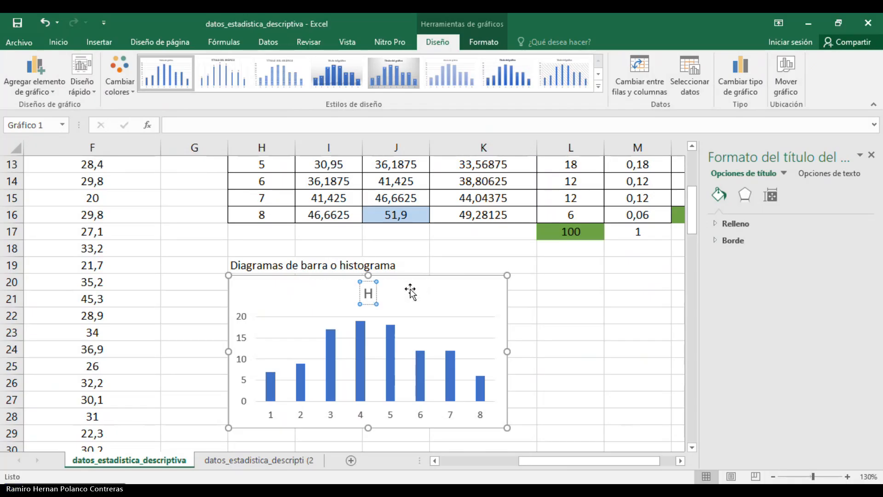
type("istogra,a")
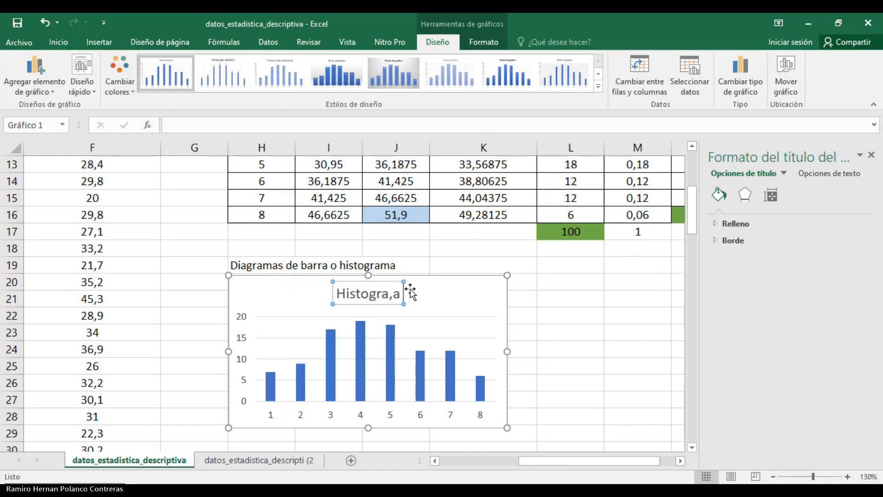
key("BackSpace")
key("BackSpace")
type("ma d")
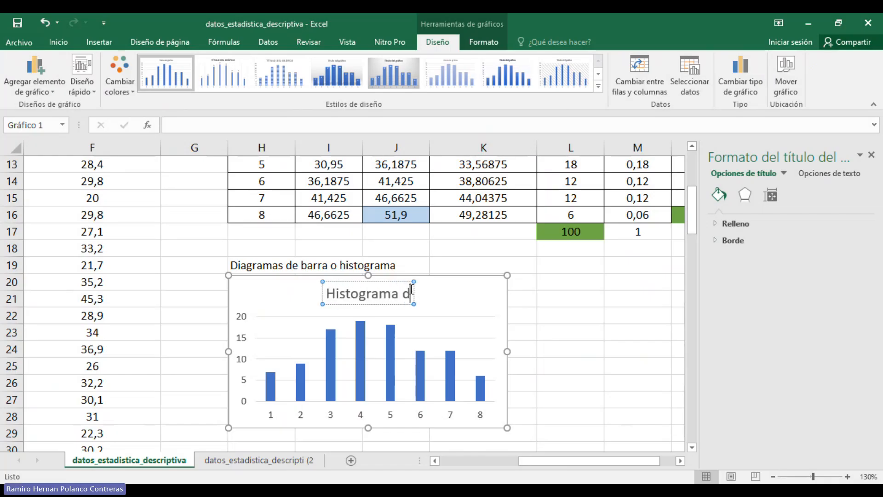
type("e frecuenci")
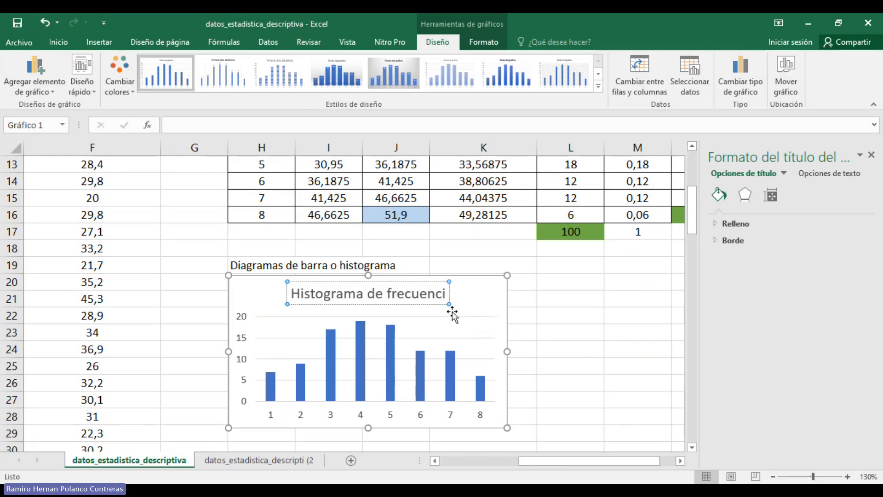
type("a")
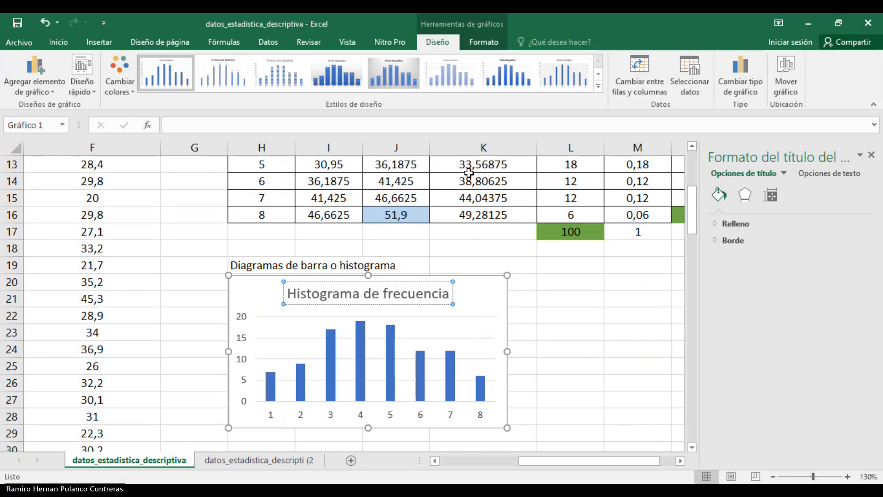
left_click(572, 301)
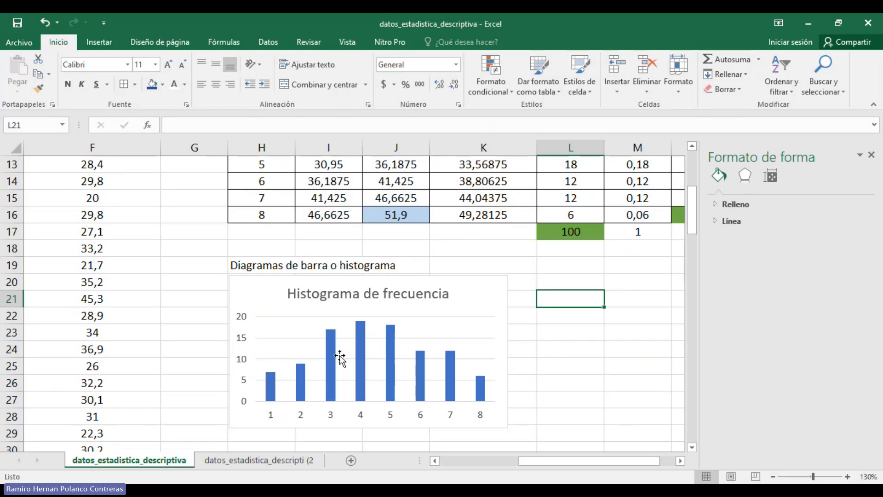
Set the FA column series' overlap to 0% and its gap width to 0 so the bars touch
double_click(359, 371)
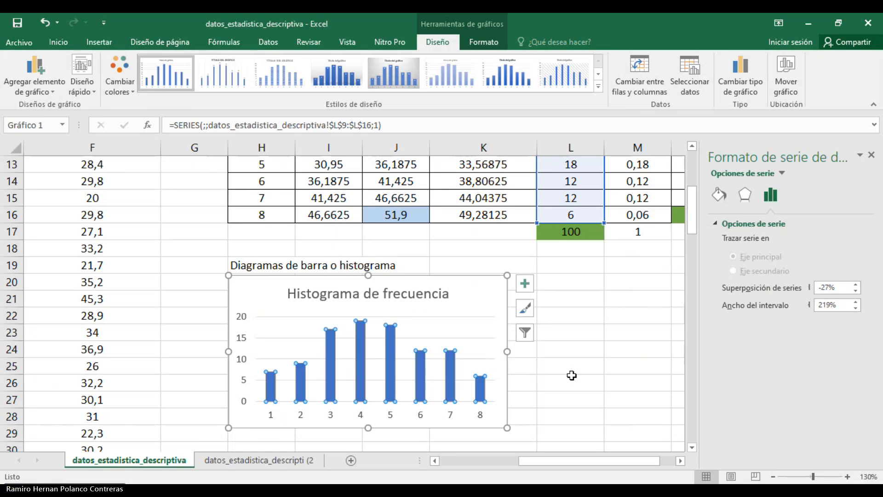
left_click(571, 376)
left_click(454, 371)
left_click(782, 289)
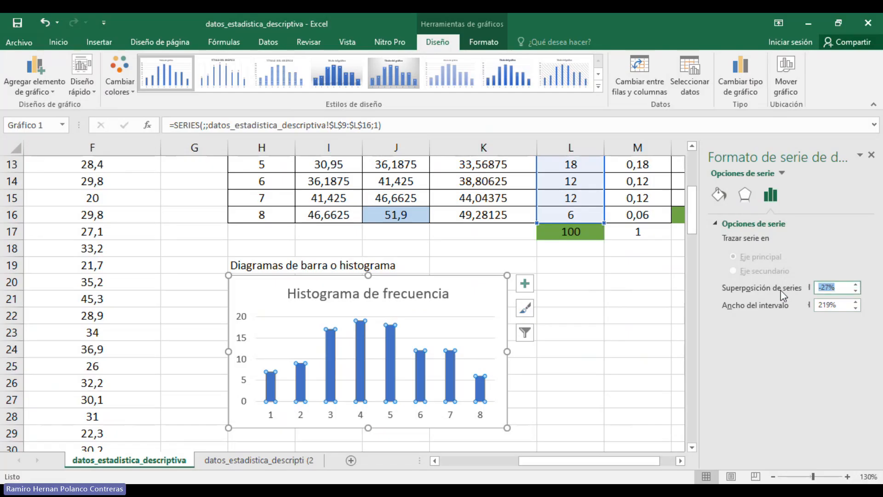
type("0")
key("Tab")
type("0")
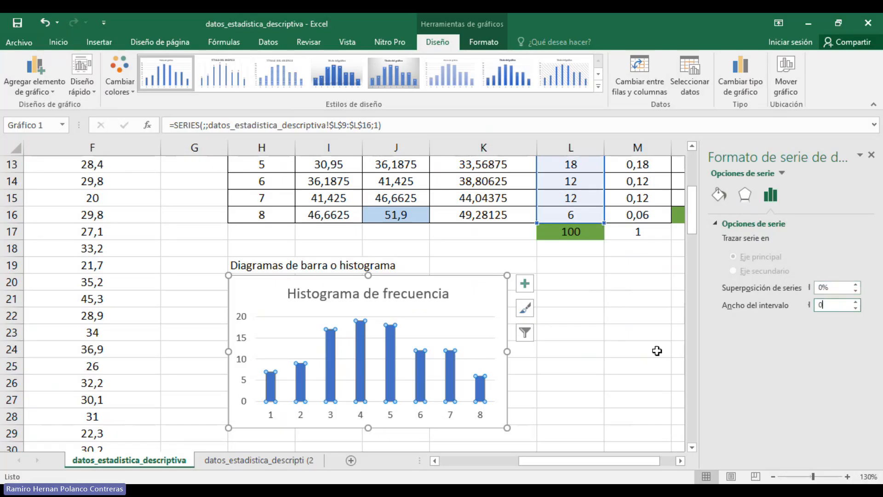
left_click(657, 351)
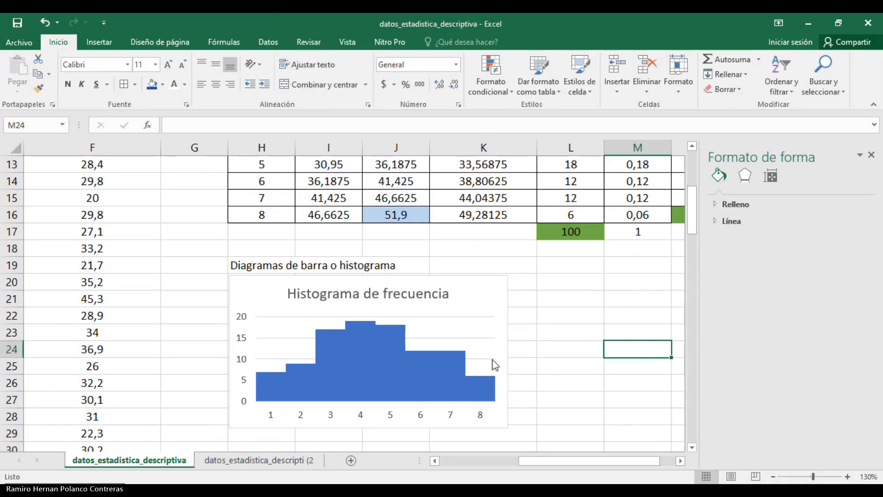
Close the formatting pane and delete the Histograma de frecuencia chart below the table
left_click(871, 155)
left_click(547, 353)
left_click(467, 311)
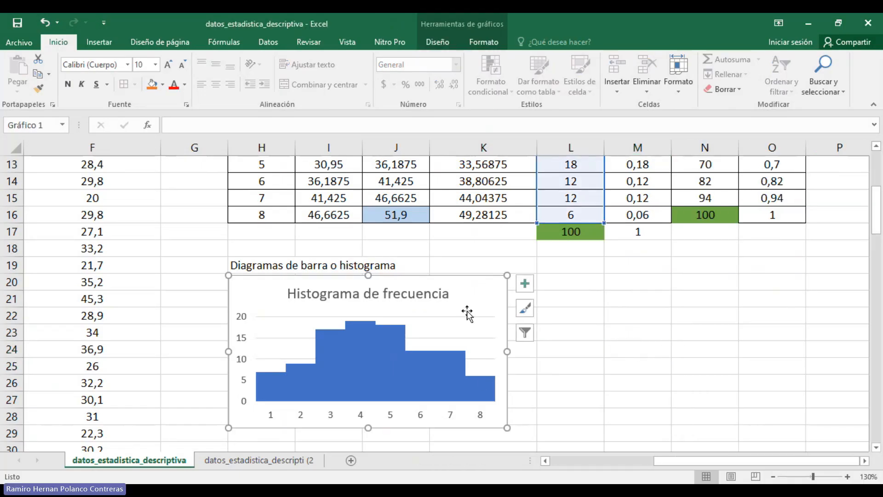
key("Delete")
Insert a 2-D clustered column chart from FA values L9:L16 and place it below the frequency table, starting around row 18
scroll(469, 327, "up", 3)
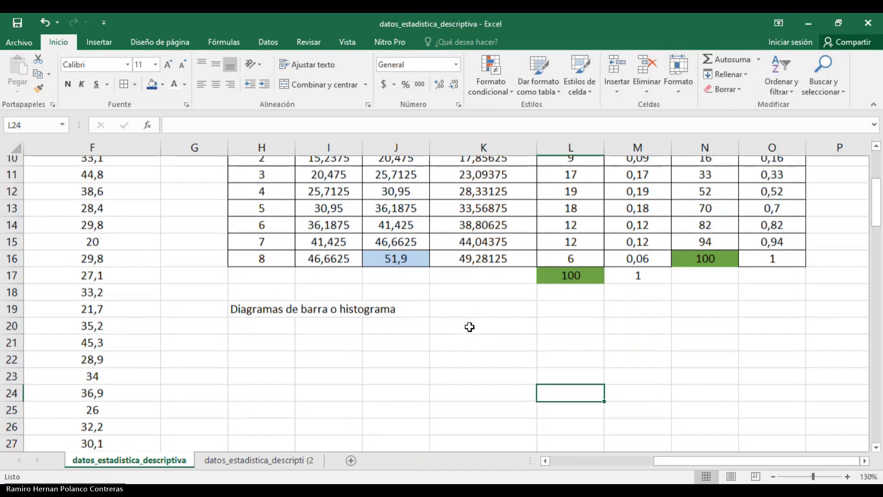
left_click_drag(571, 248, 575, 359)
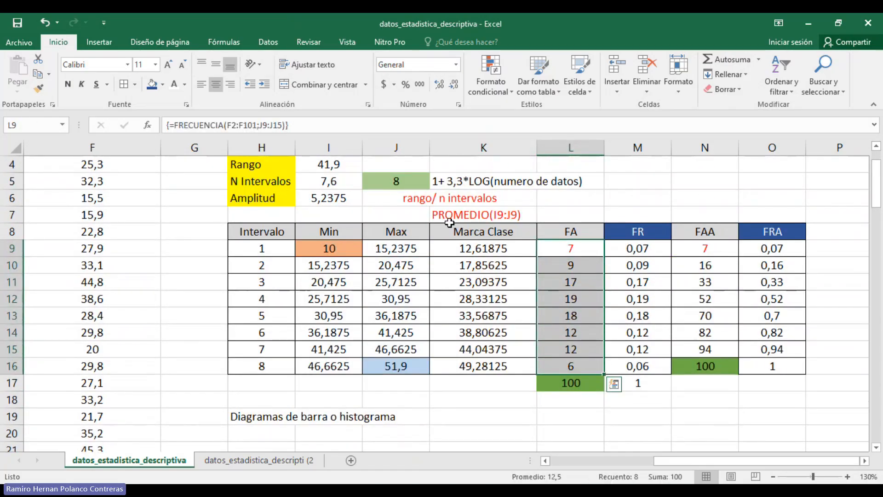
left_click(90, 44)
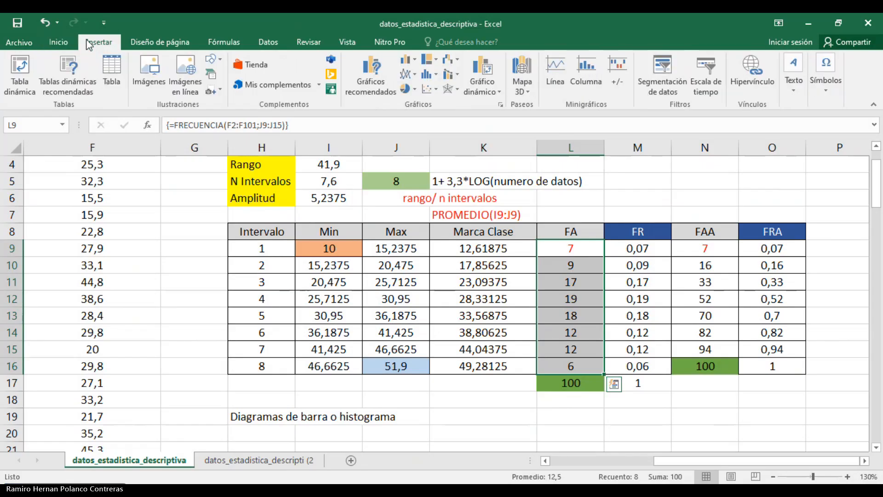
left_click(403, 59)
left_click(412, 96)
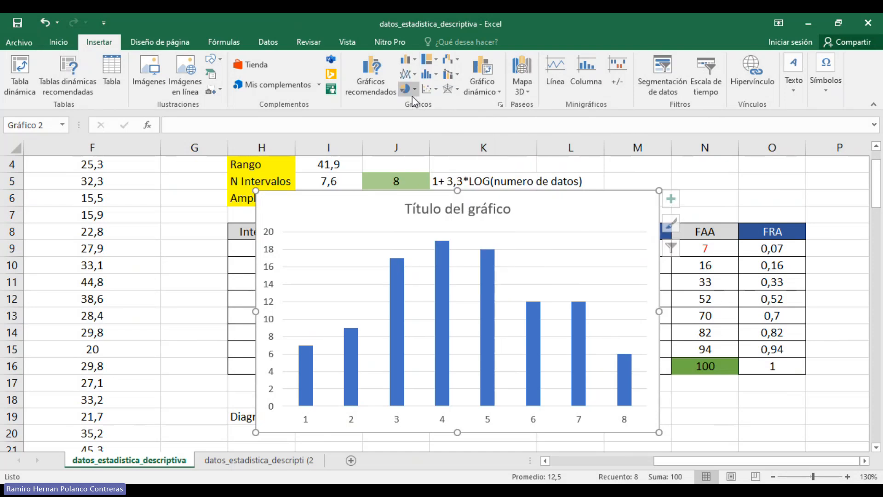
scroll(618, 184, "down", 1)
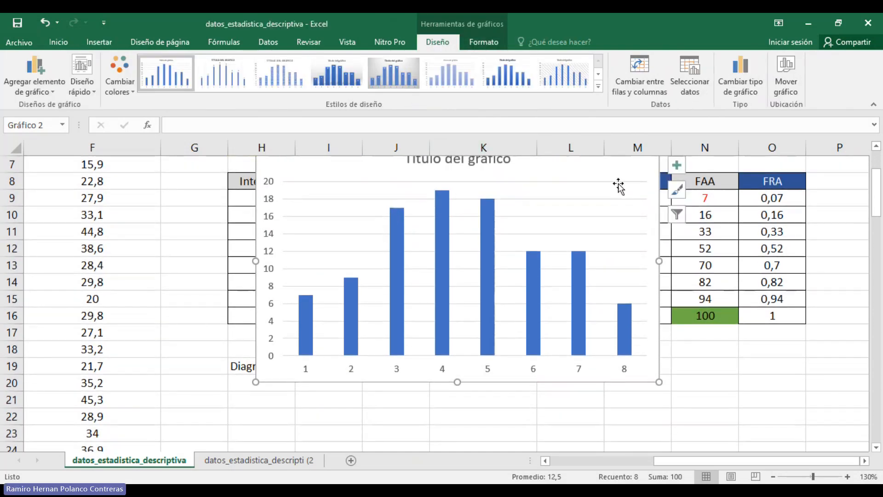
left_click_drag(619, 184, 577, 385)
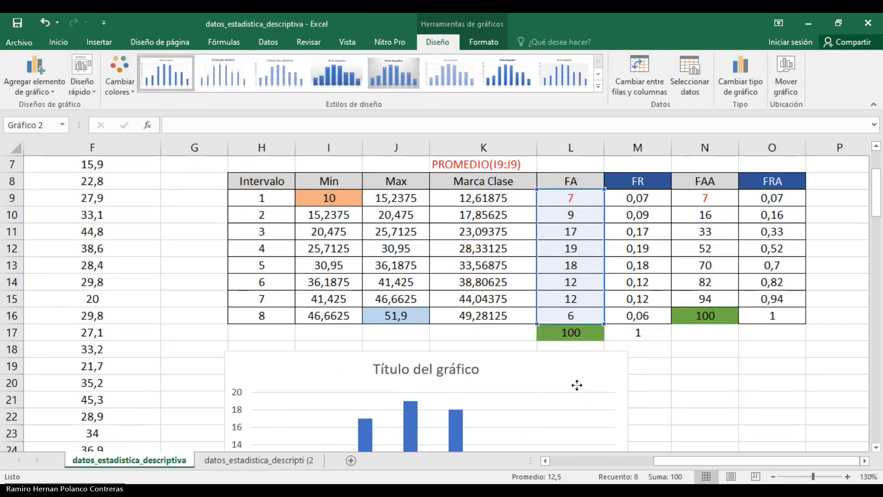
scroll(630, 343, "down", 3)
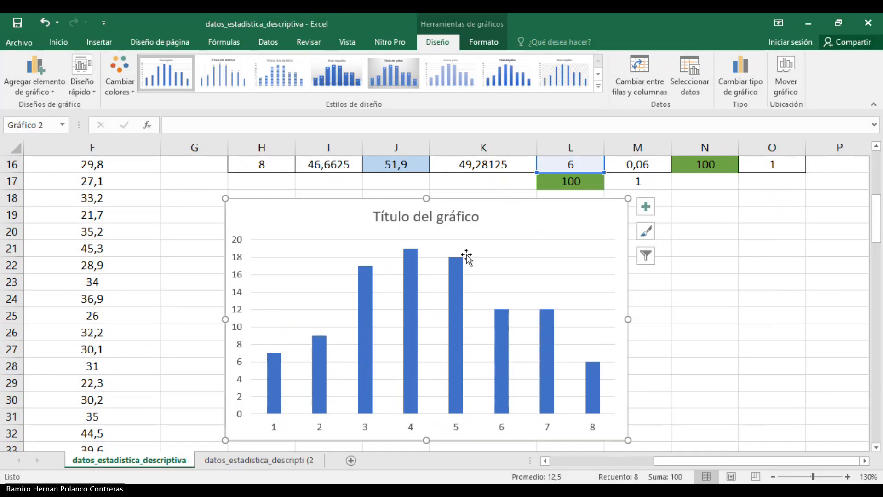
Replace the new column chart's placeholder title with Histograma and select its column series
left_click(401, 219)
left_click(399, 219)
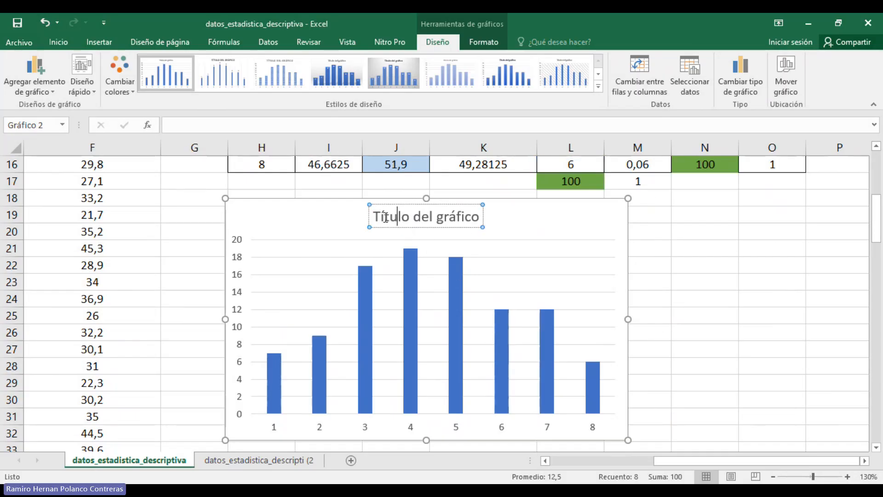
double_click(378, 216)
key("Delete")
key("Delete")
key("Delete")
key("Delete")
key("Delete")
key("Delete")
key("Delete")
key("Delete")
key("Delete")
key("Delete")
key("Delete")
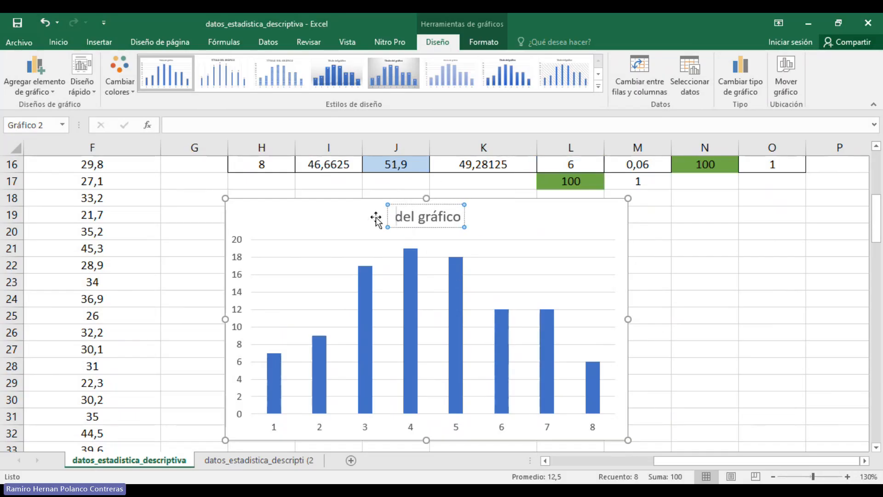
key("Delete")
key("Delete")
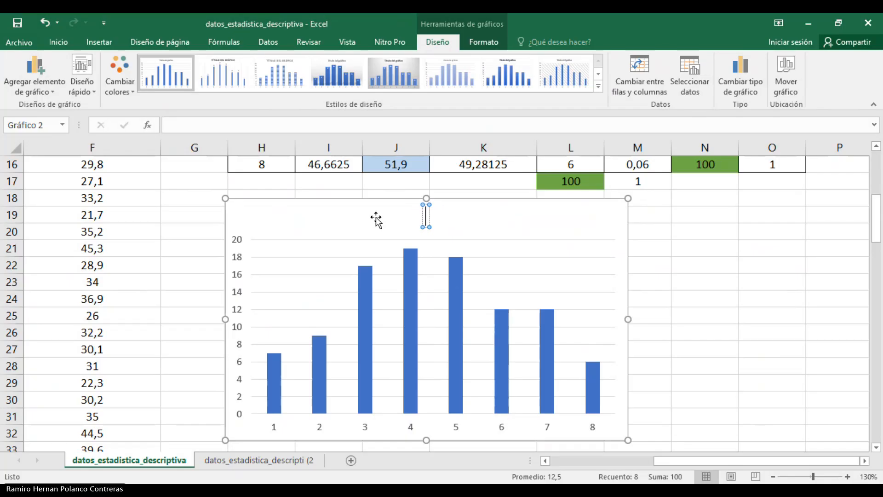
type("His")
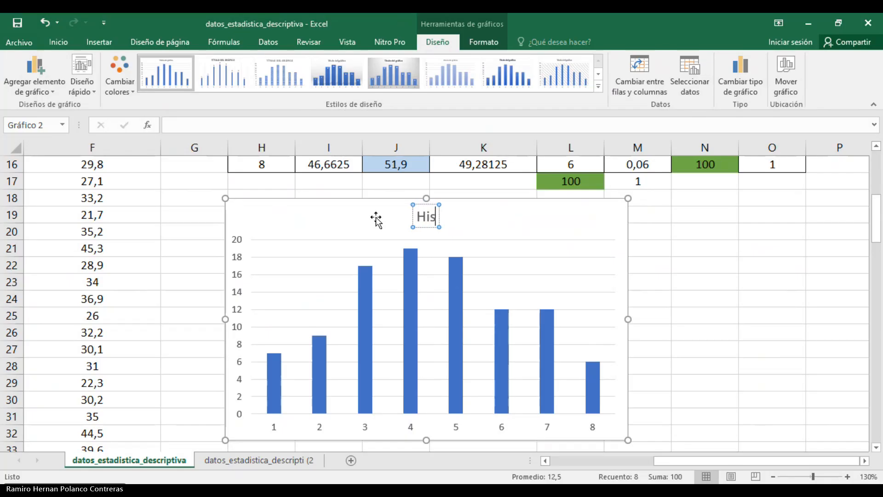
type("tograma")
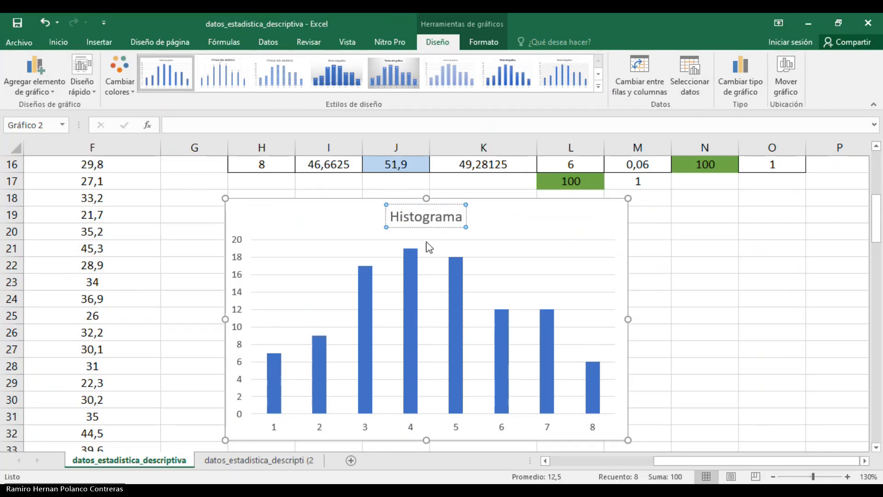
left_click(413, 290)
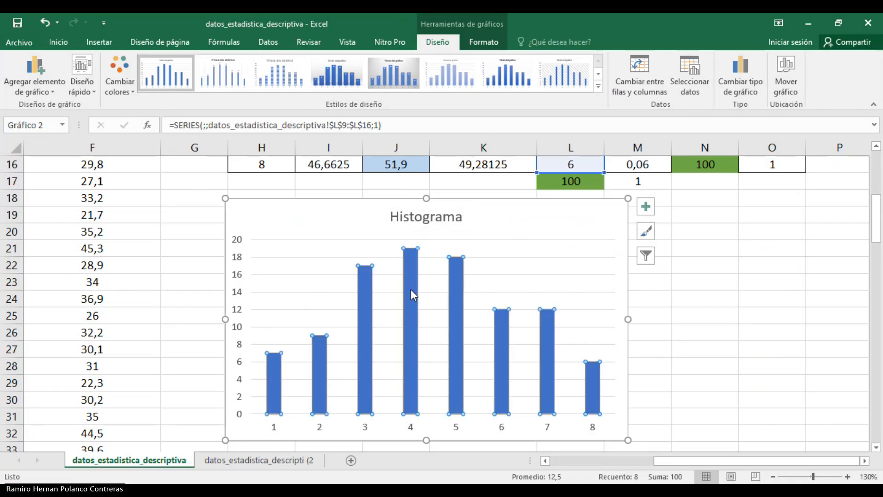
Open the formatting options for the whole column series in the new Histograma chart and set series overlap to 0% and gap width to 0
left_click(704, 333)
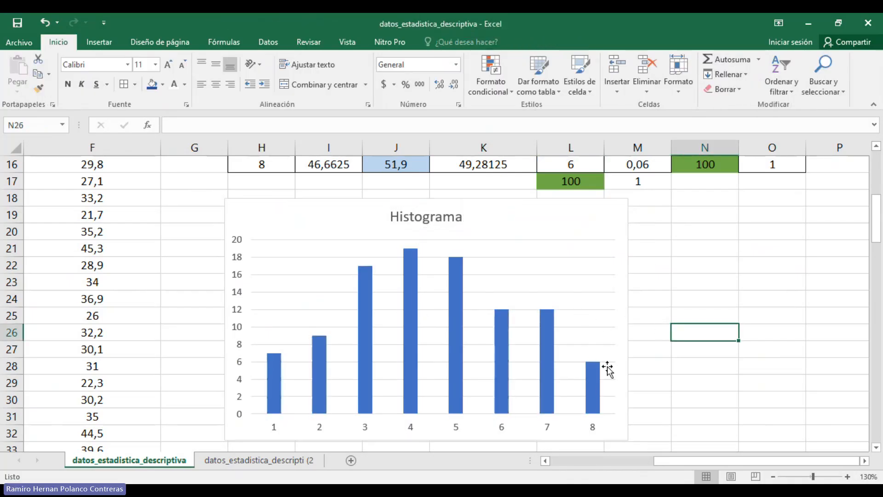
left_click(590, 385)
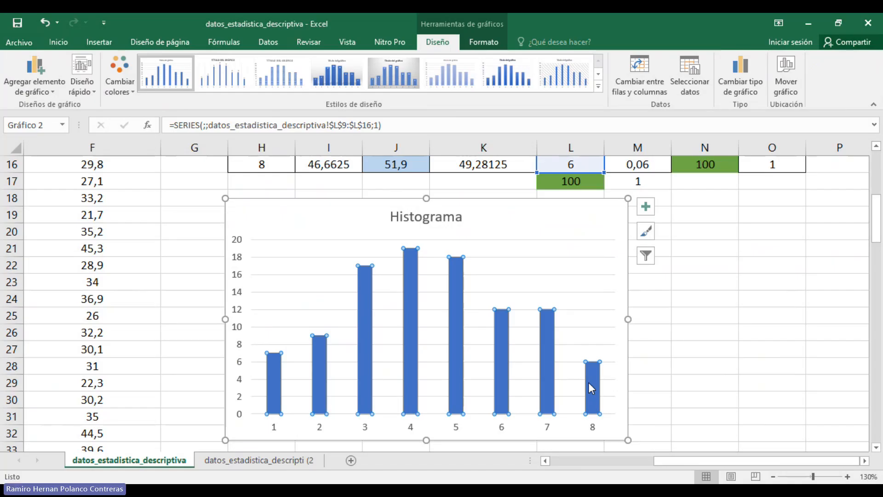
double_click(589, 383)
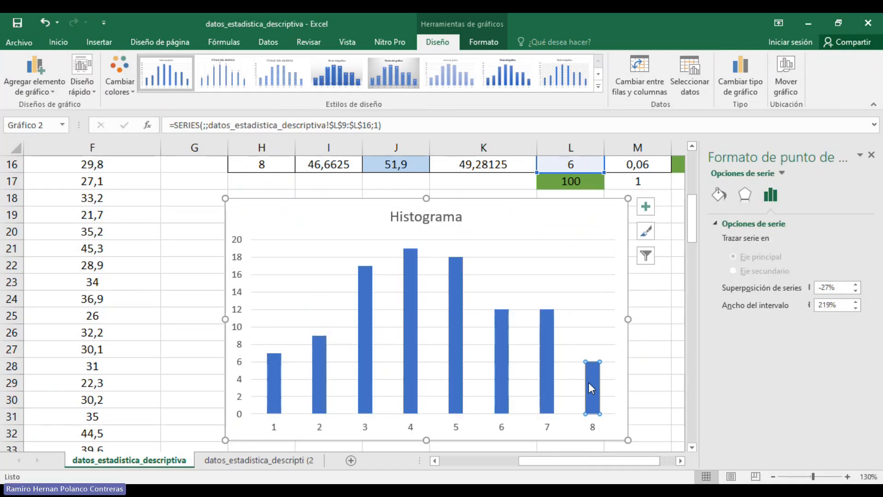
left_click(642, 361)
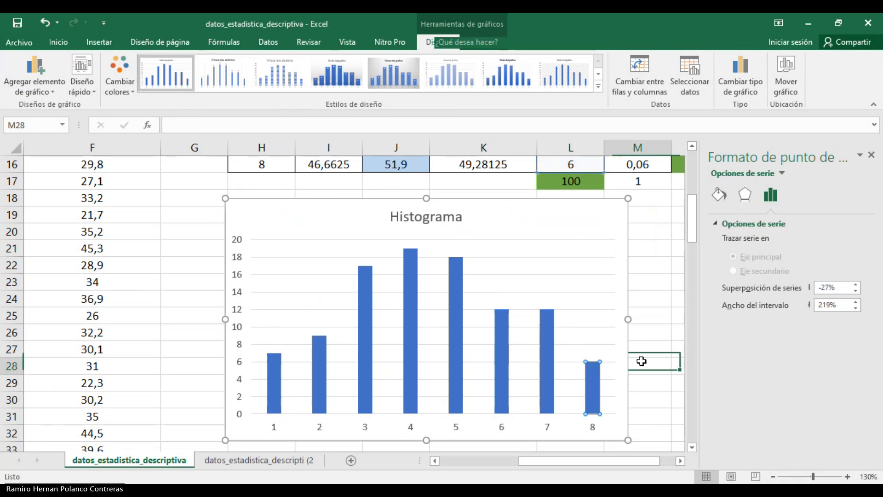
left_click(548, 371)
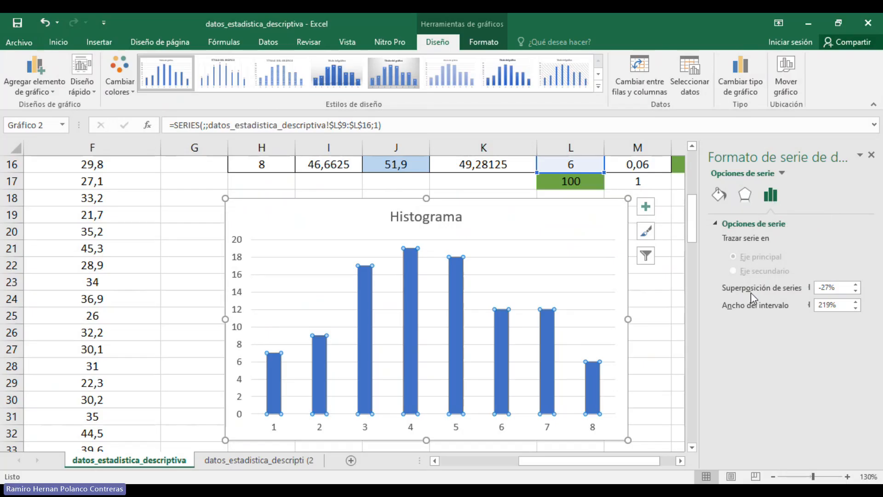
left_click_drag(840, 289, 799, 284)
type("0")
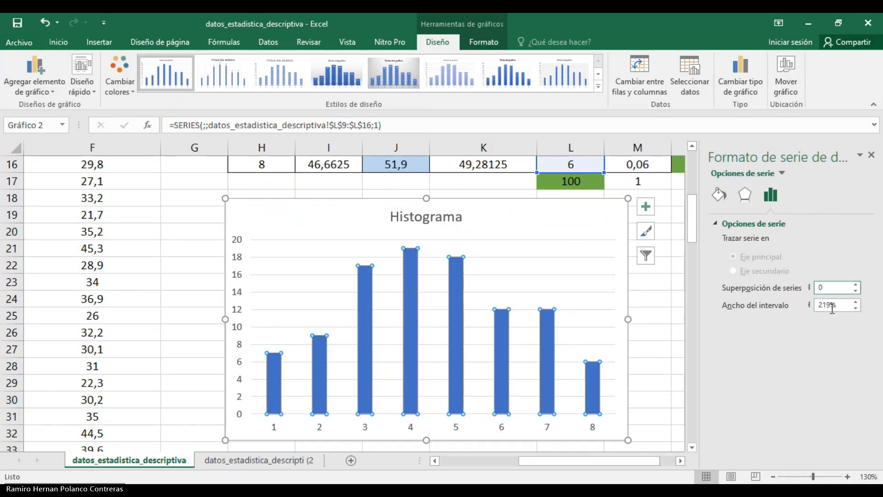
key("Tab")
type("0")
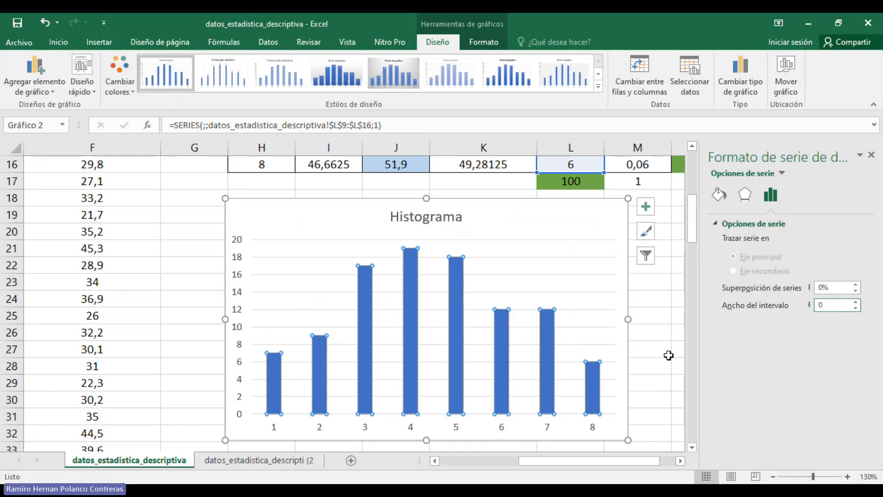
Apply a gap width (Ancho del intervalo) of 0% to the histogram bars and close the series formatting
key("Return")
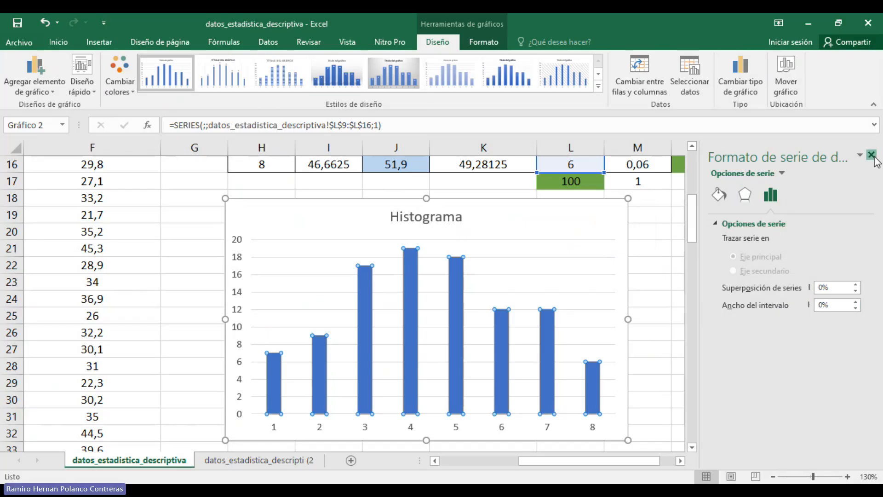
left_click(872, 156)
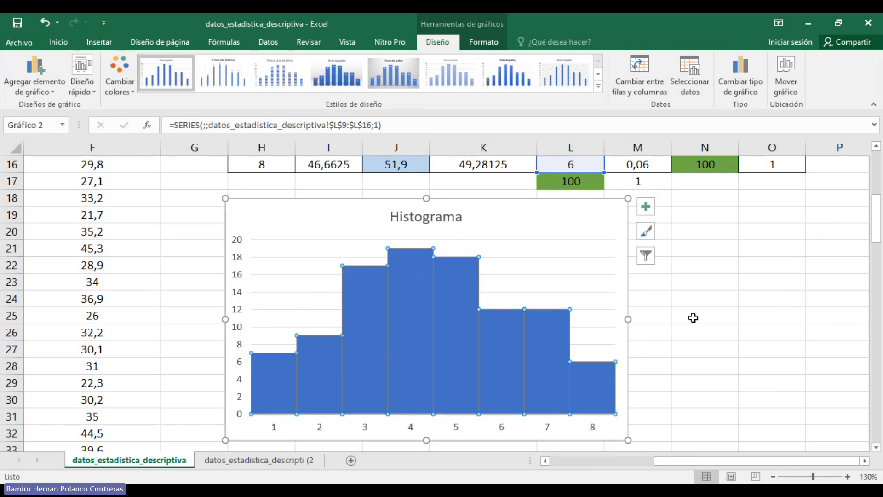
left_click(694, 318)
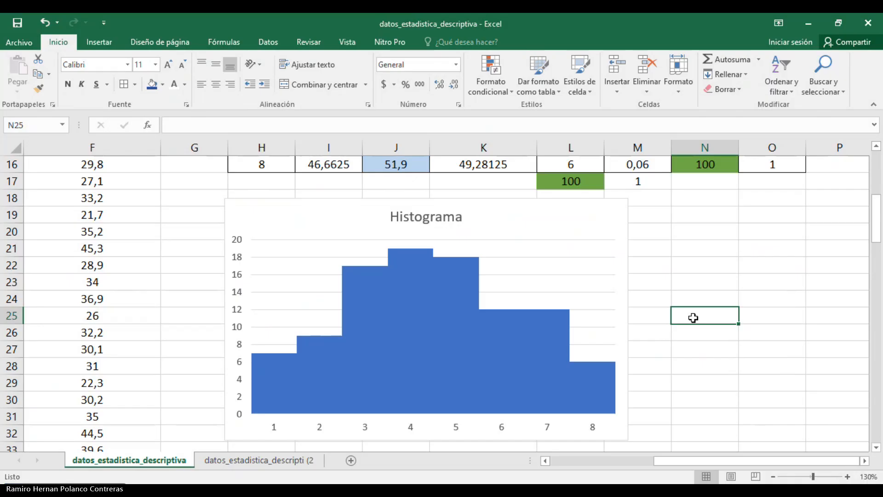
Shrink the histogram chart and place it directly below the "Diagramas de barra o histograma" label, over columns H to K
left_click(615, 231)
left_click_drag(626, 201, 493, 272)
left_click_drag(420, 291, 426, 244)
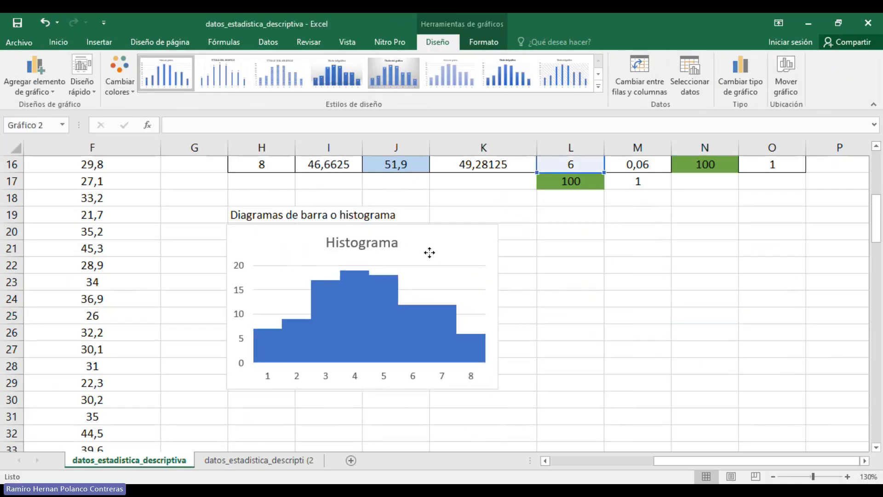
left_click(570, 265)
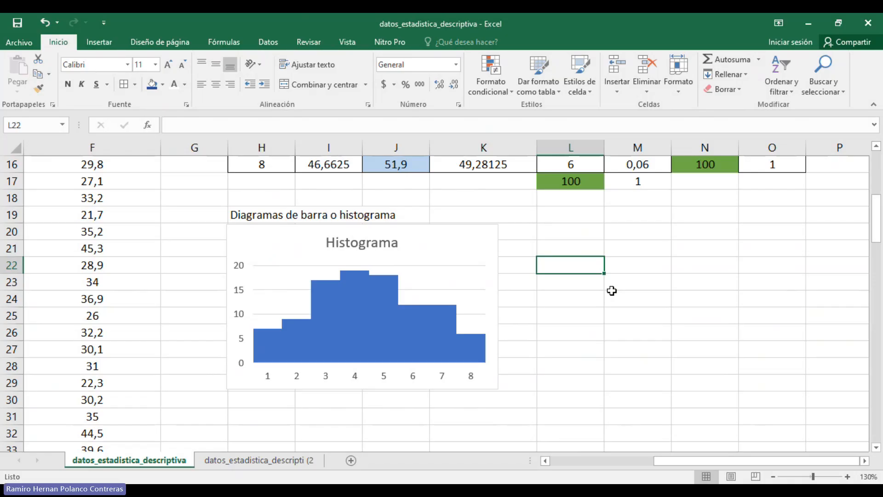
Insert a 2D pie chart from the absolute frequencies (FA) in L9:L16
scroll(681, 349, "up", 2)
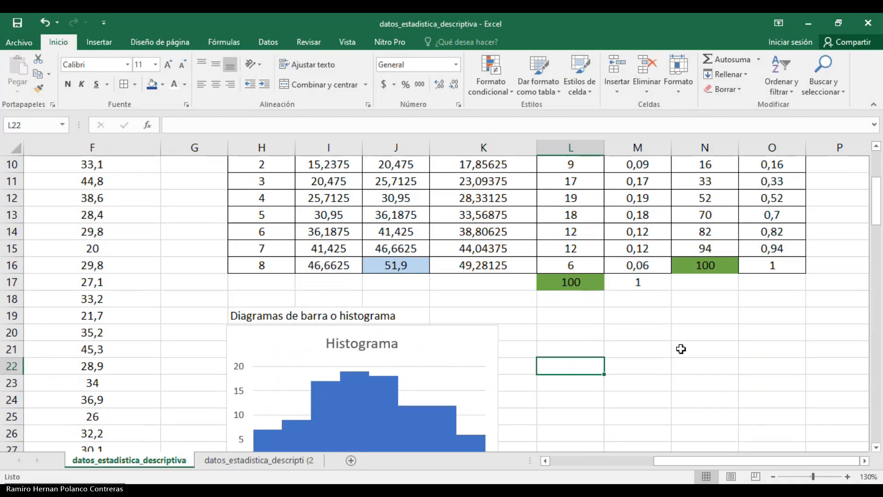
scroll(680, 349, "up", 2)
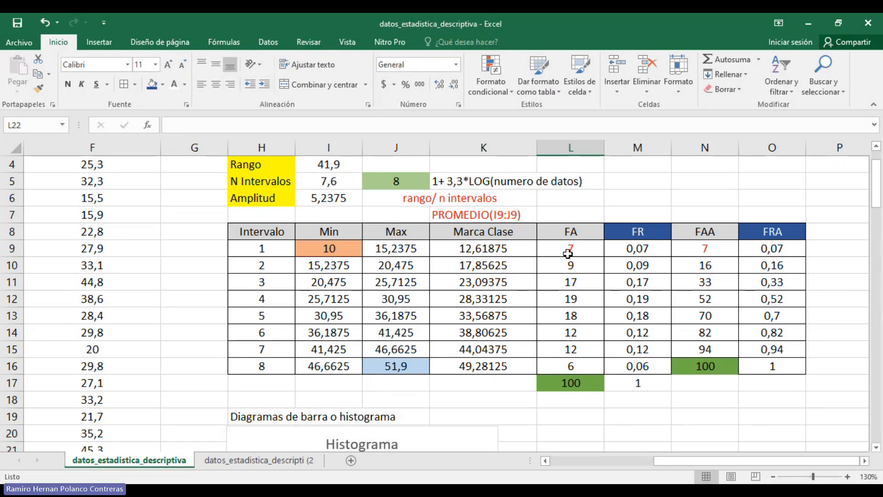
left_click_drag(568, 252, 565, 367)
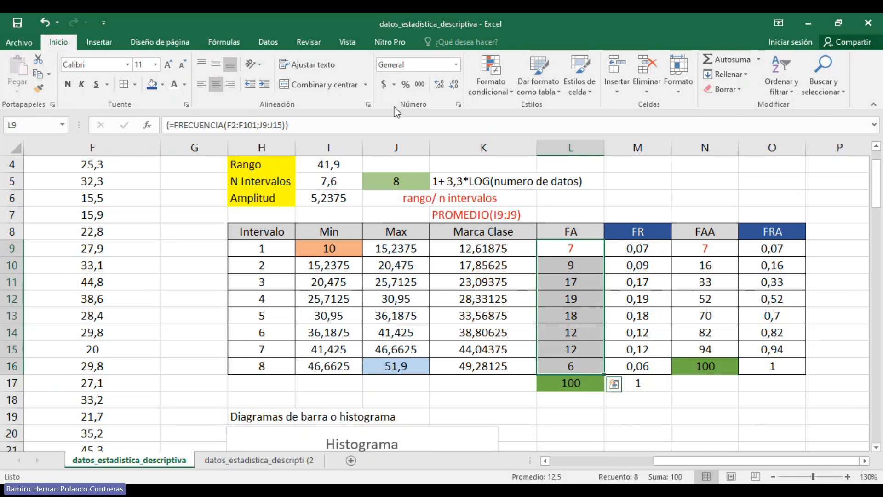
left_click(88, 39)
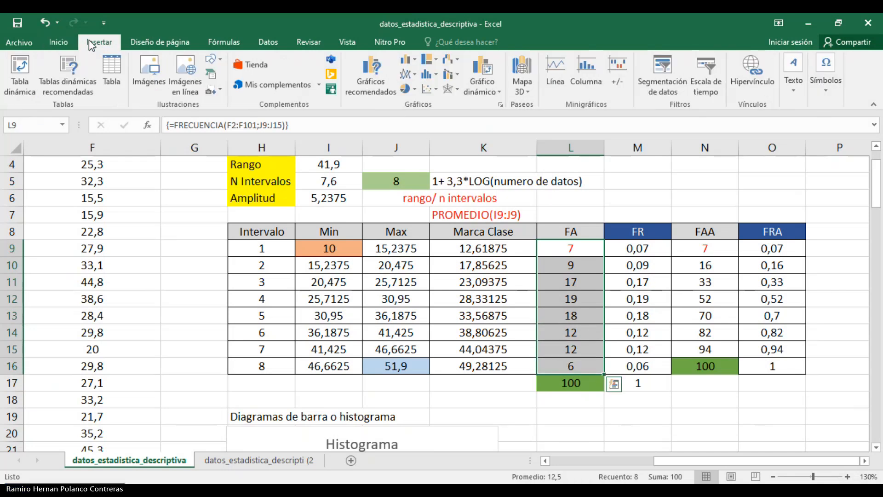
left_click(405, 91)
left_click(409, 128)
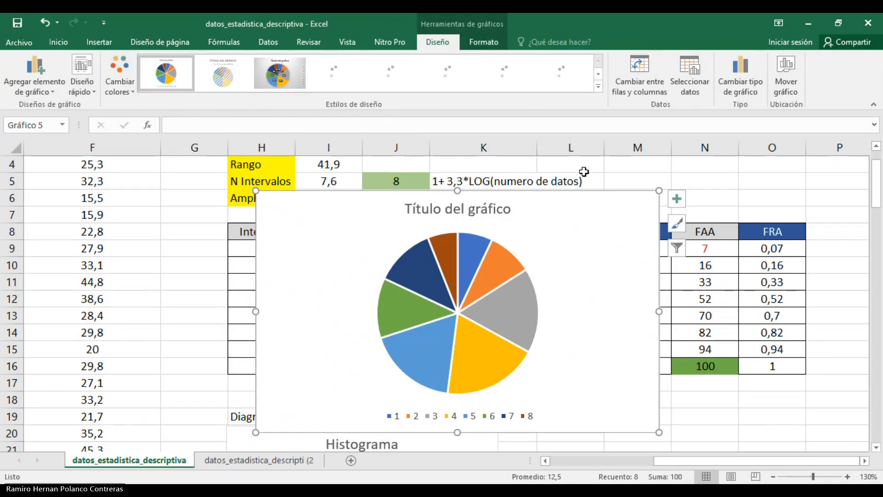
Shrink the pie chart and place it below the frequency table, just beside the histogram
scroll(753, 163, "down", 2)
left_click_drag(638, 238, 818, 388)
scroll(724, 239, "down", 2)
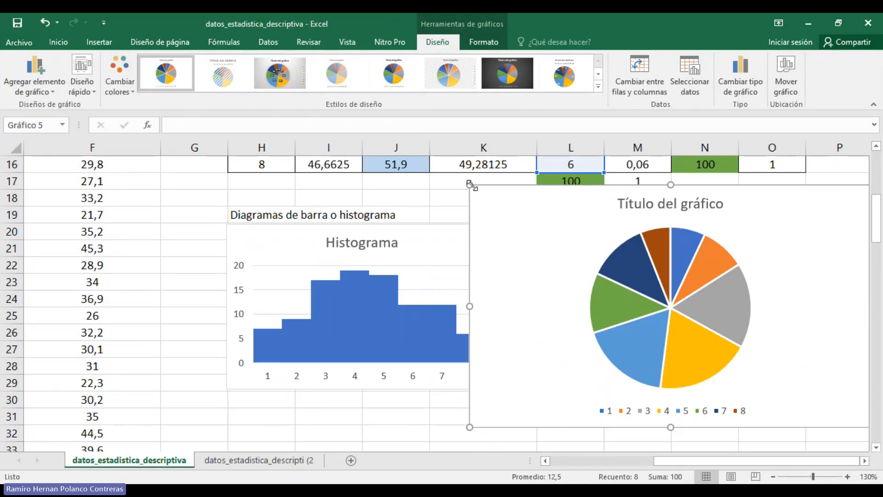
left_click_drag(469, 185, 574, 258)
left_click_drag(828, 283, 753, 222)
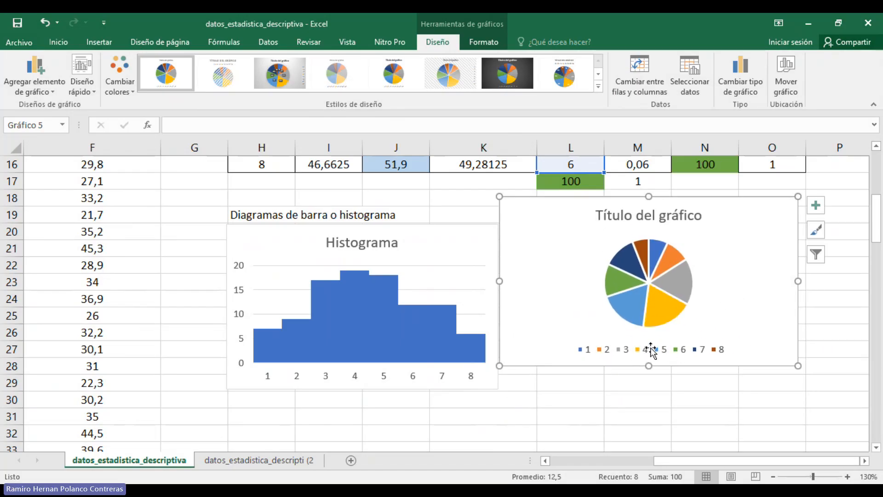
Replace the pie chart's title with "Grafico circular"
double_click(631, 225)
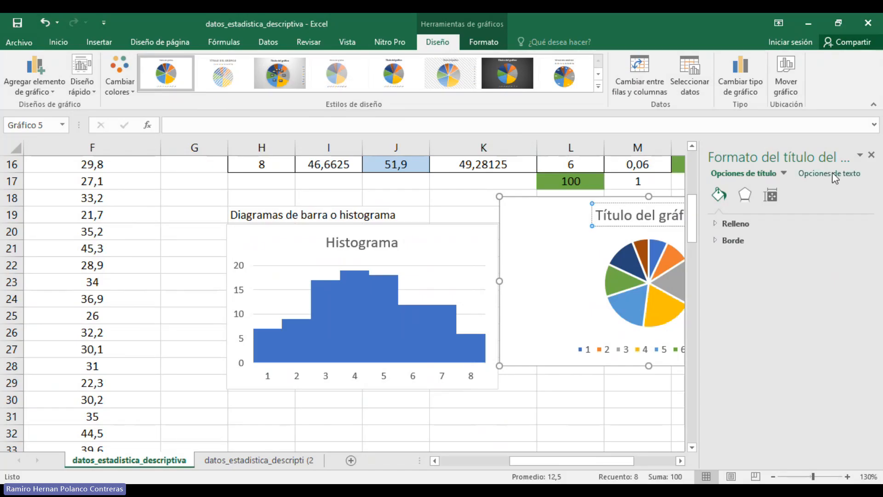
left_click_drag(518, 465, 546, 464)
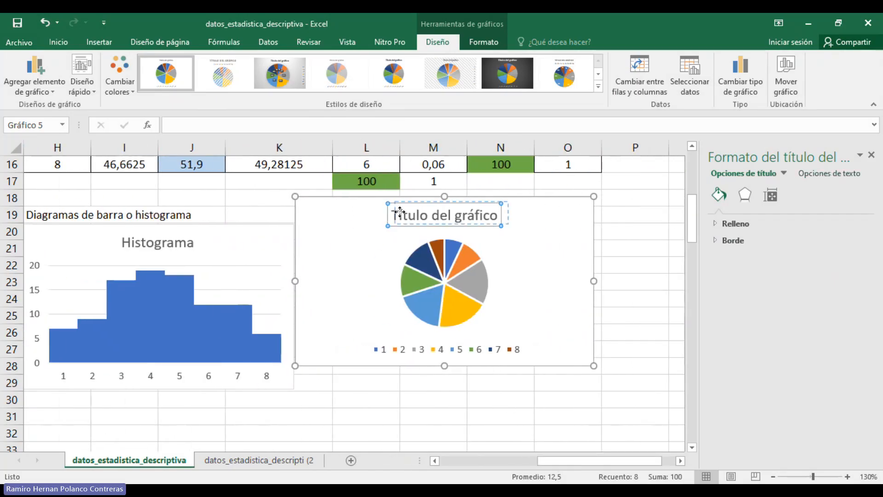
double_click(405, 216)
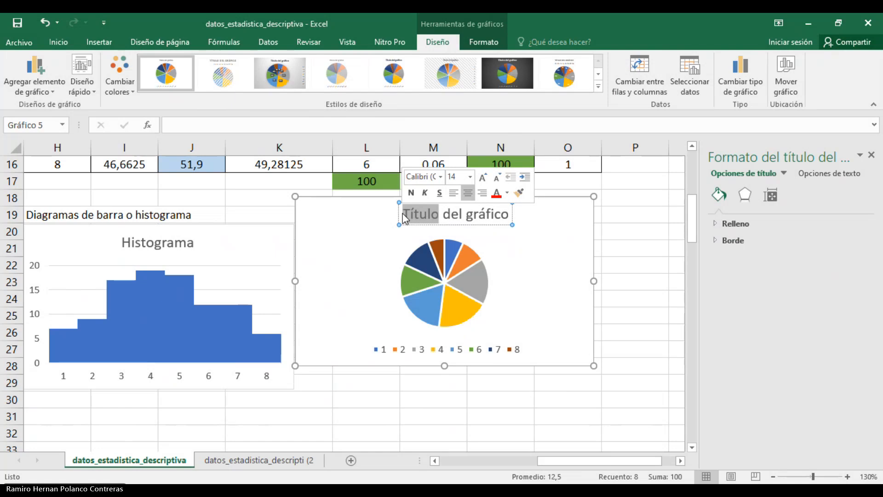
key("shift+Right")
key("shift+Right")
key("shift+Right")
key("shift+Right")
key("shift+Right")
key("shift+Right")
key("shift+Right")
key("shift+Right")
key("shift+Right")
key("shift+Right")
key("shift+Right")
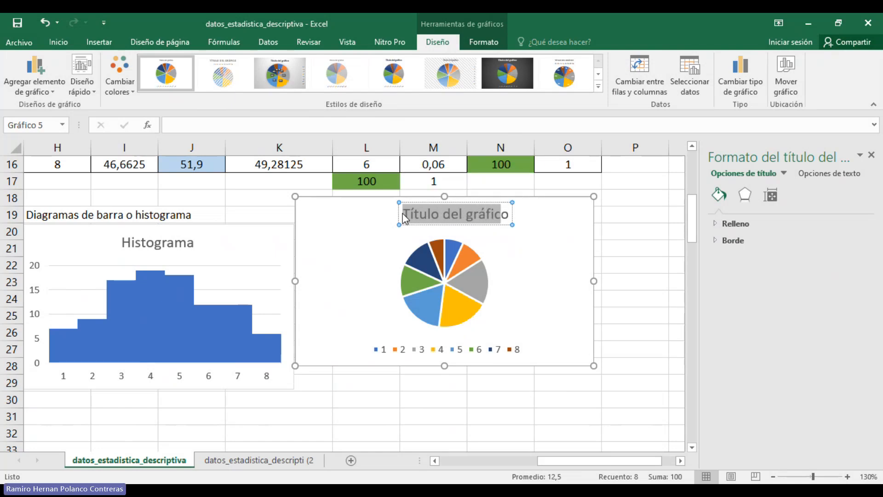
key("shift+Right")
type("G")
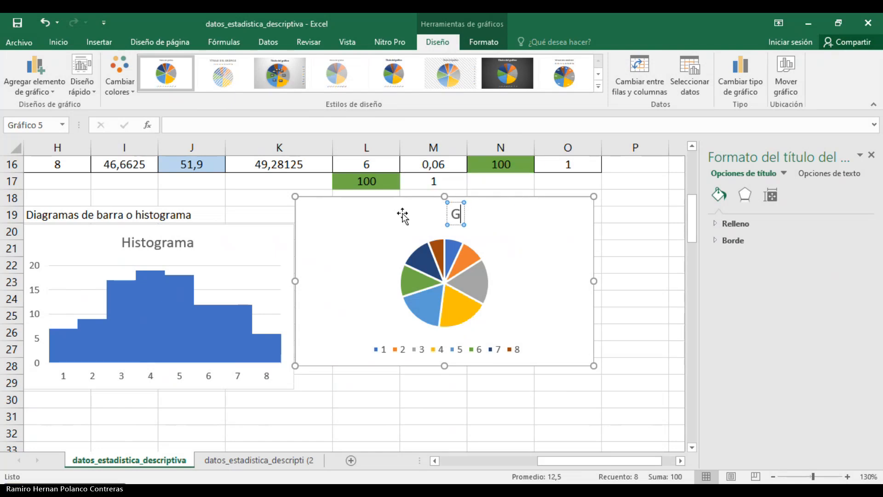
type("rafico circualr")
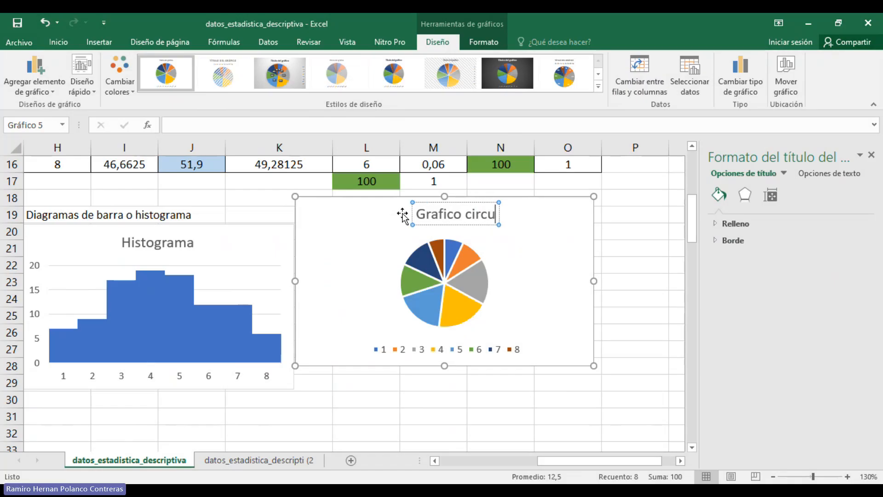
key("BackSpace")
key("BackSpace")
key("BackSpace")
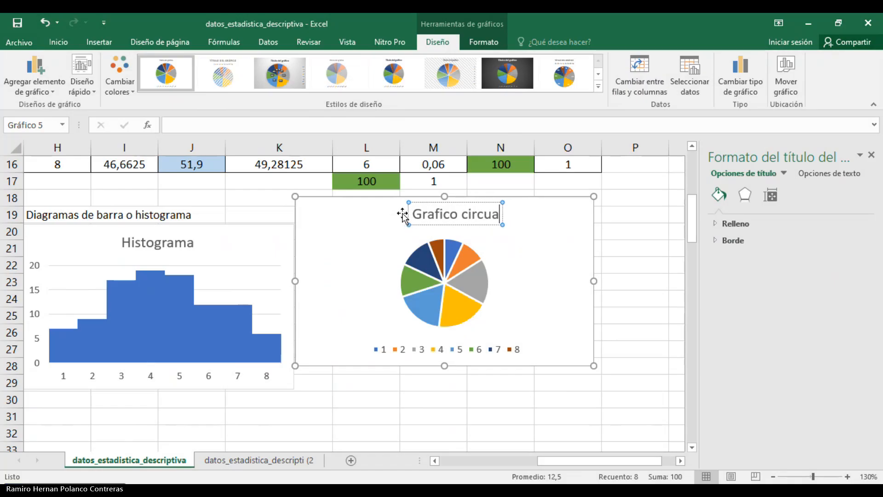
type("lar")
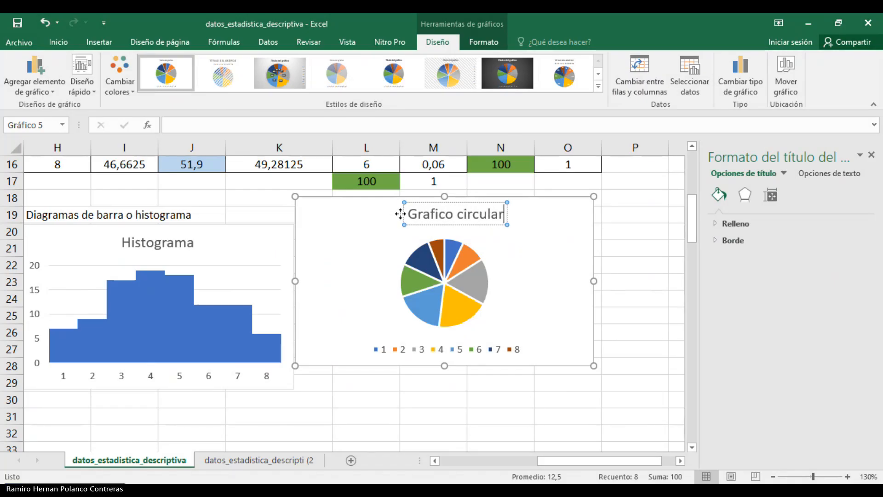
Examine the fill, border, effects and series options available for formatting the pie chart's data series
left_click(424, 258)
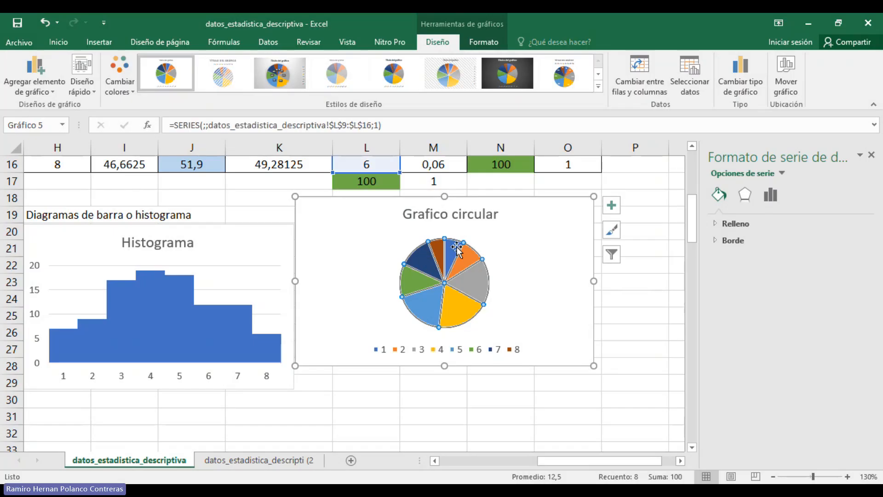
left_click(717, 224)
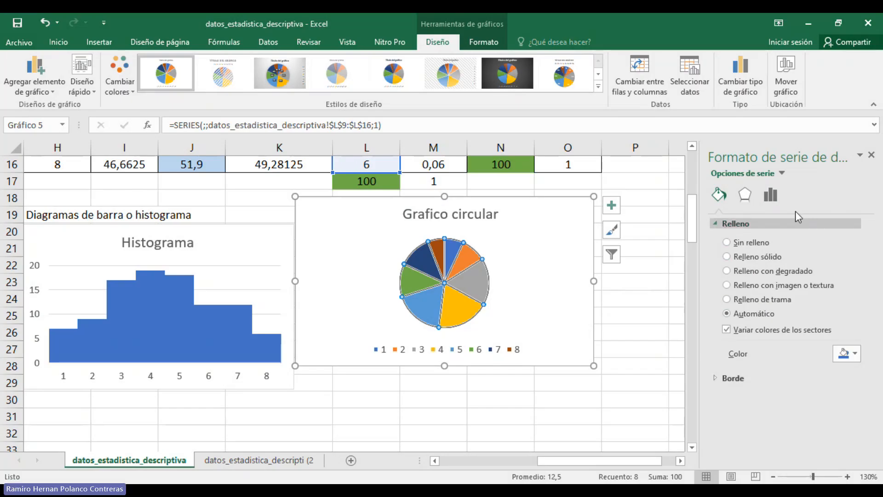
left_click(771, 195)
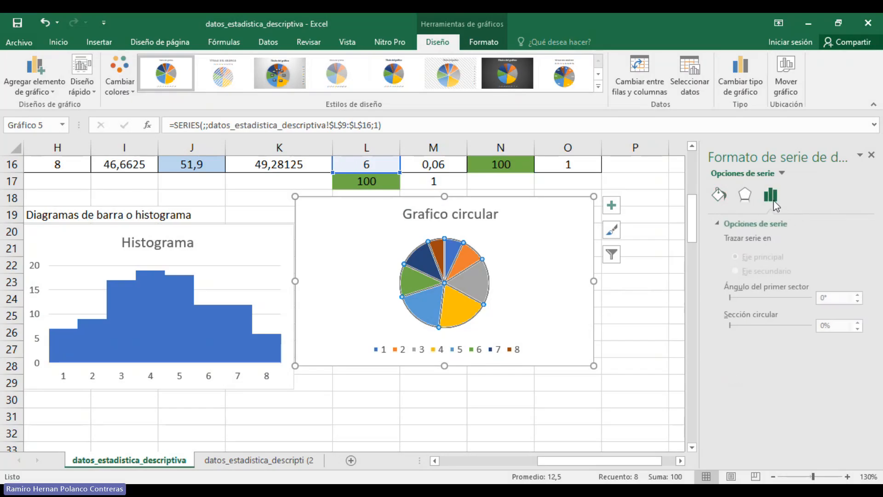
left_click(744, 197)
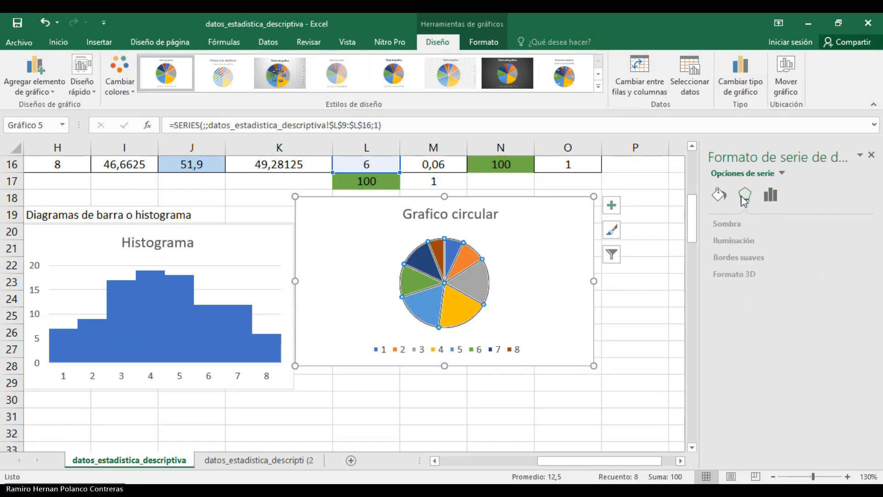
left_click(717, 199)
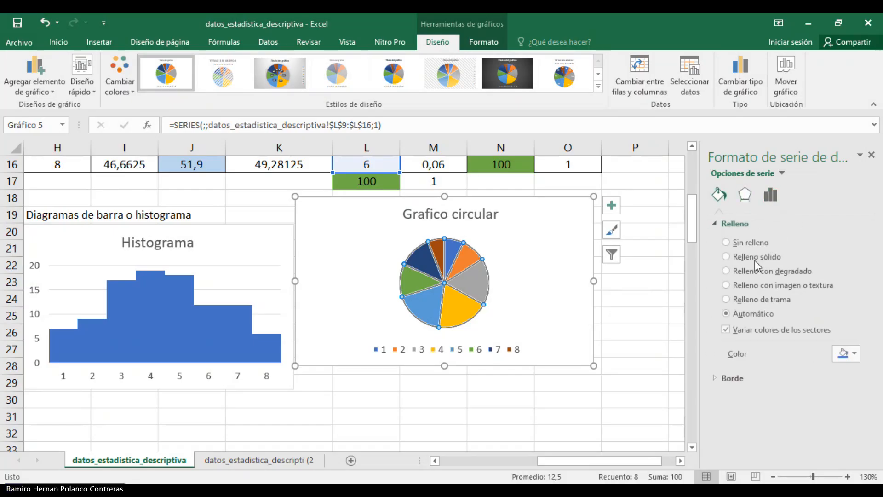
left_click(714, 223)
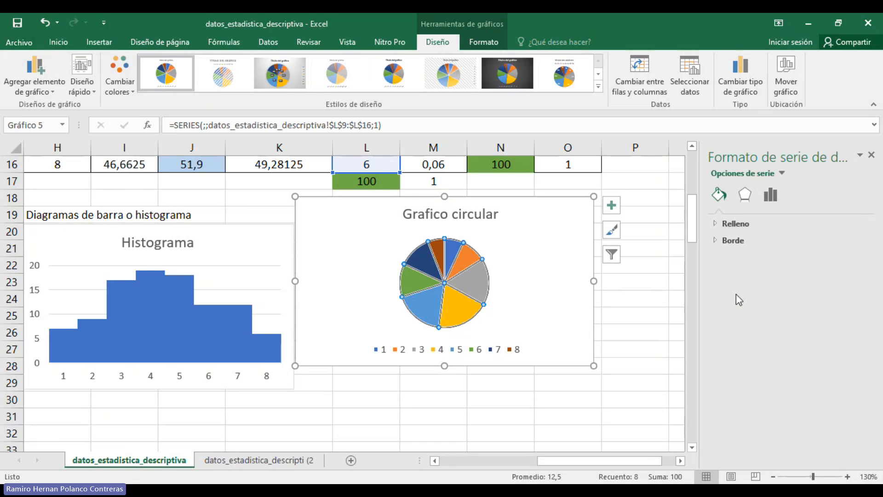
left_click(715, 240)
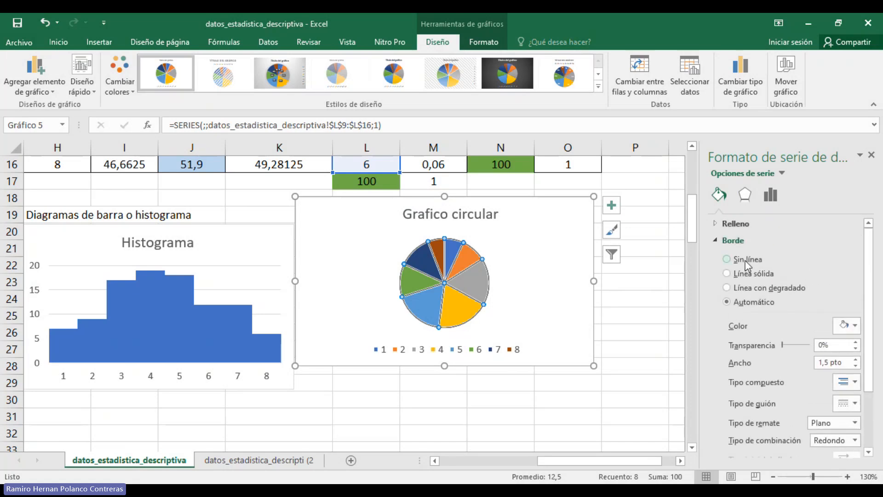
right_click(471, 276)
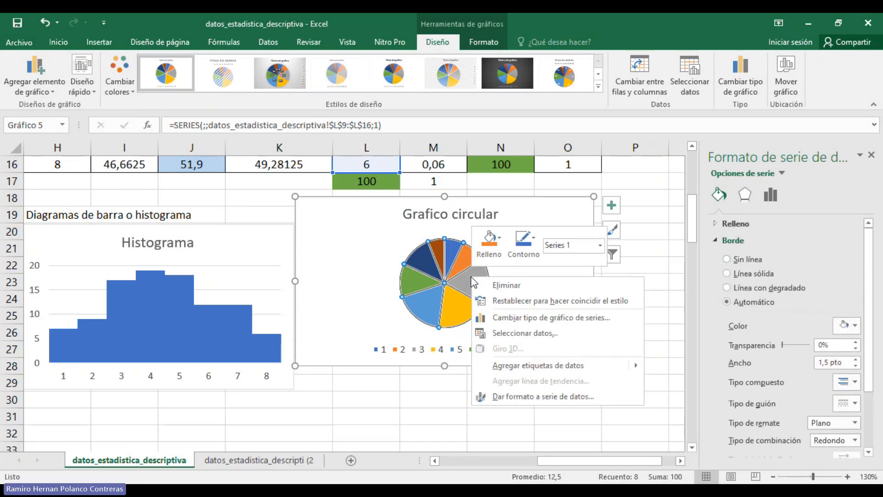
left_click(550, 399)
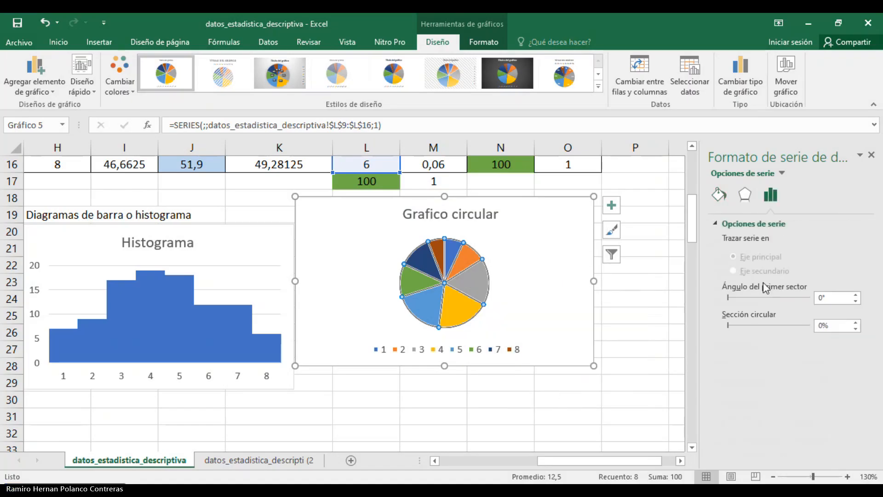
left_click(633, 231)
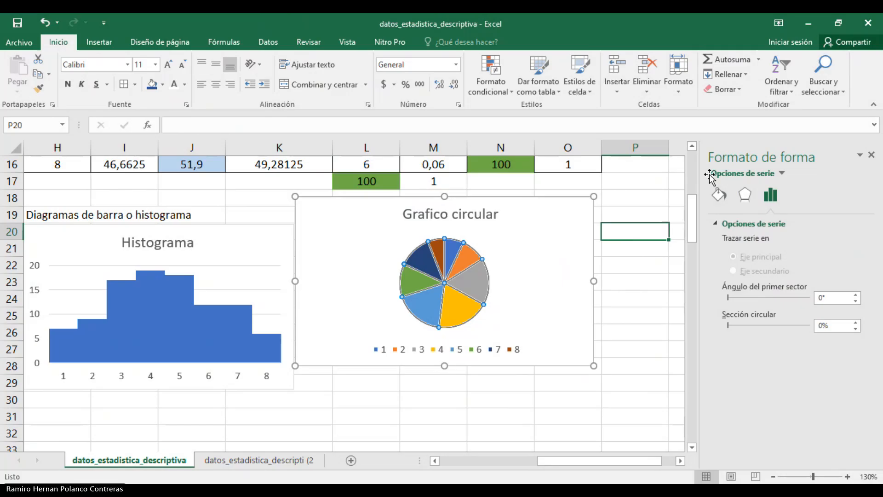
left_click(873, 156)
double_click(472, 279)
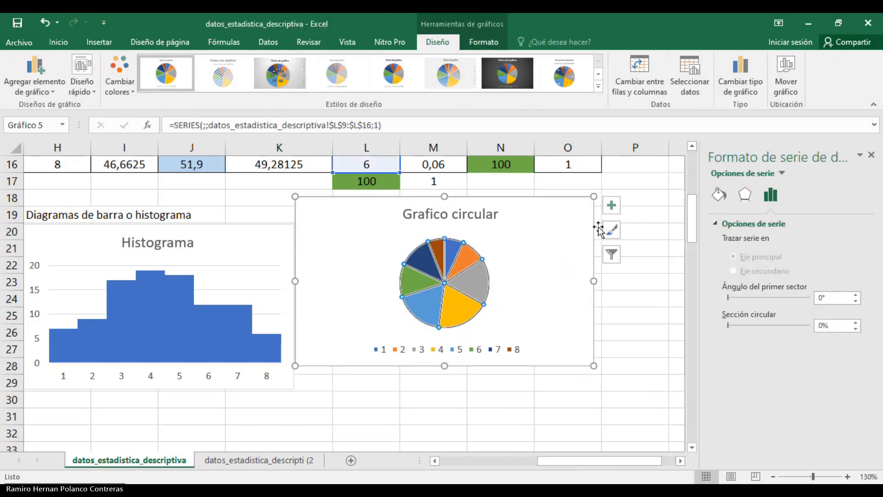
left_click(612, 254)
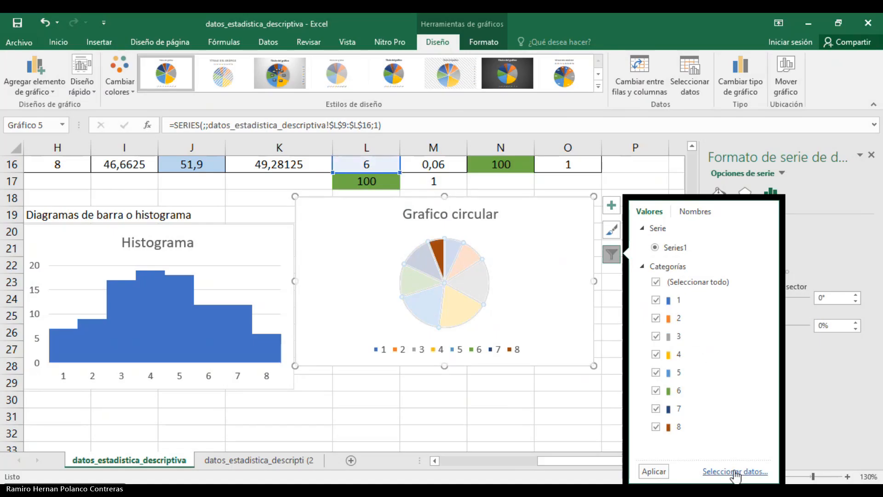
left_click(720, 473)
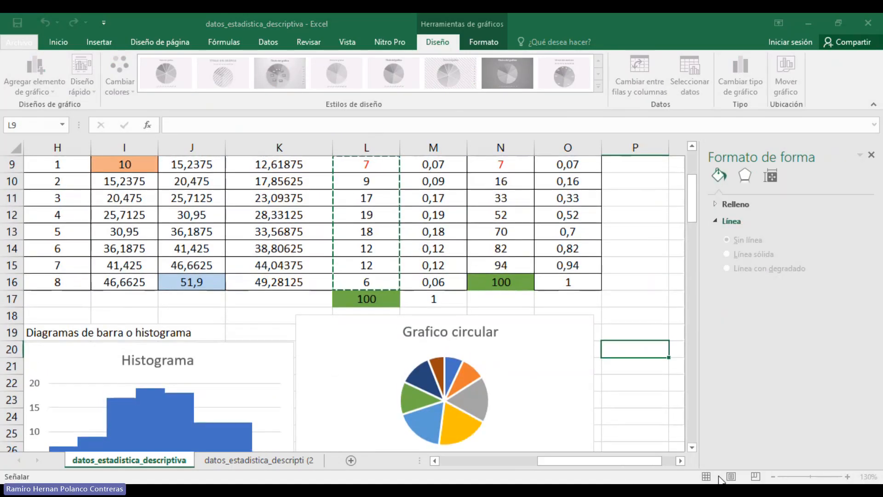
left_click(655, 112)
left_click(615, 348)
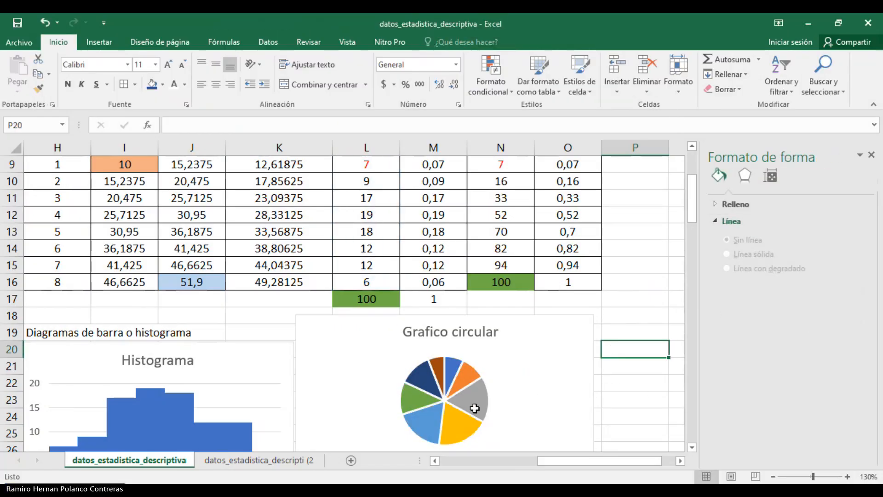
Add data labels to the pie chart's slices and remove its legend
left_click(462, 408)
left_click(611, 323)
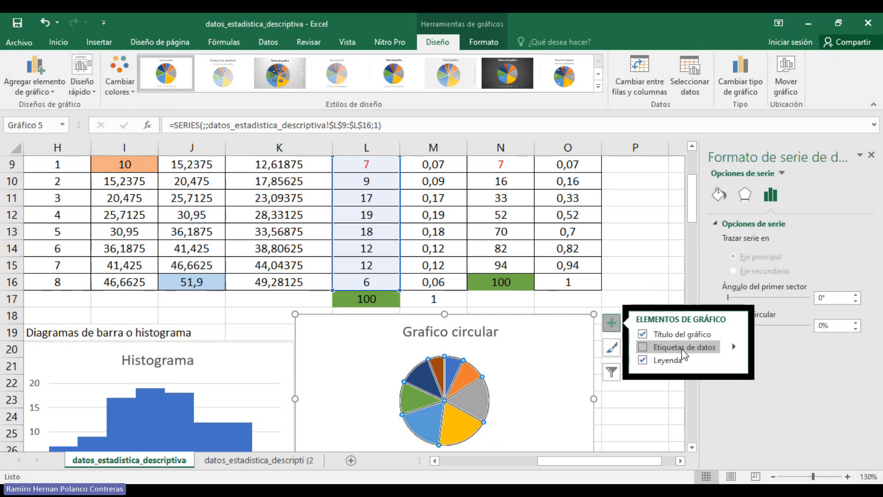
left_click(643, 348)
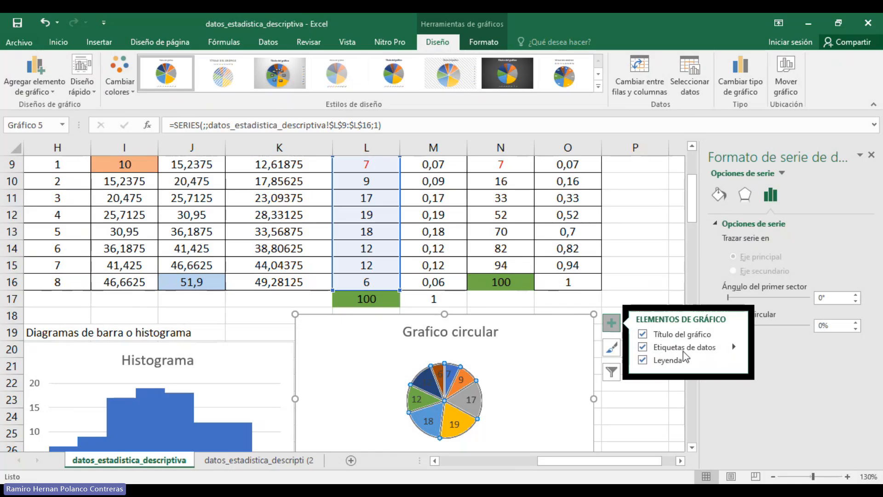
left_click(643, 361)
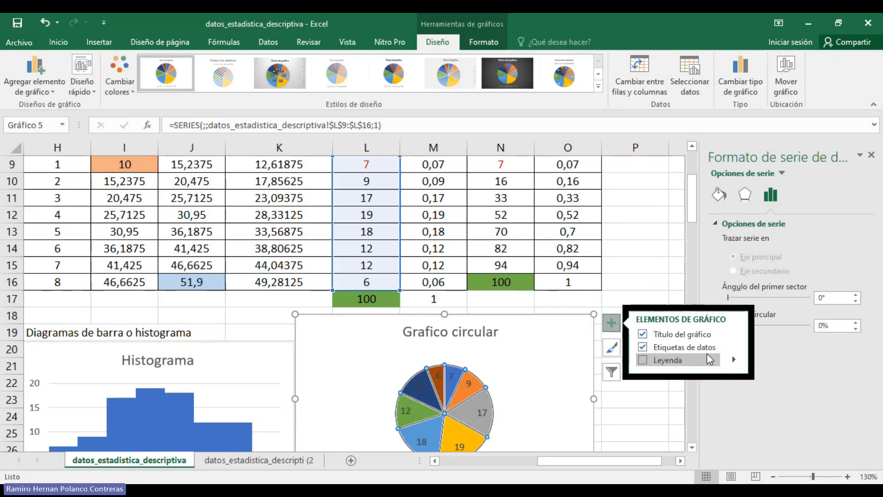
left_click(734, 348)
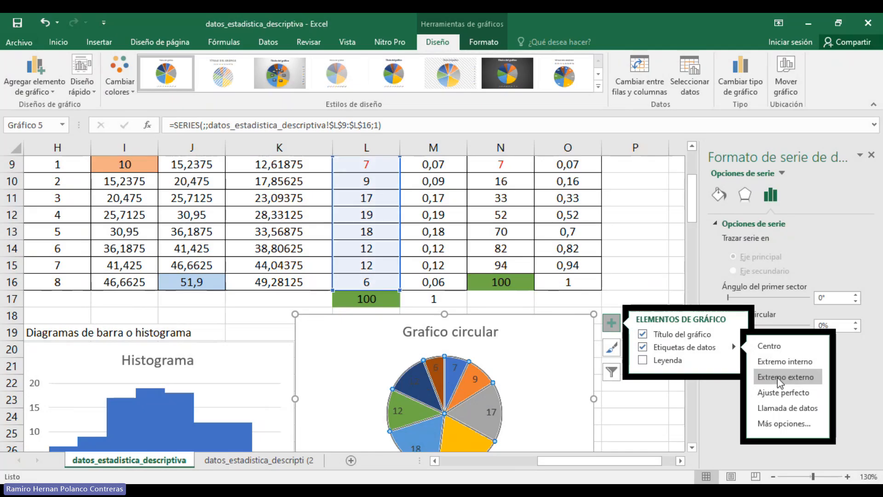
left_click(778, 424)
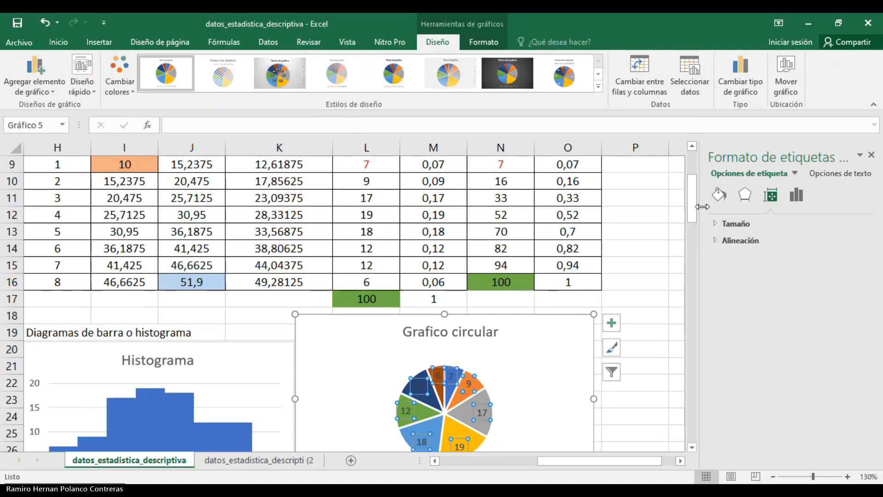
left_click_drag(690, 203, 694, 226)
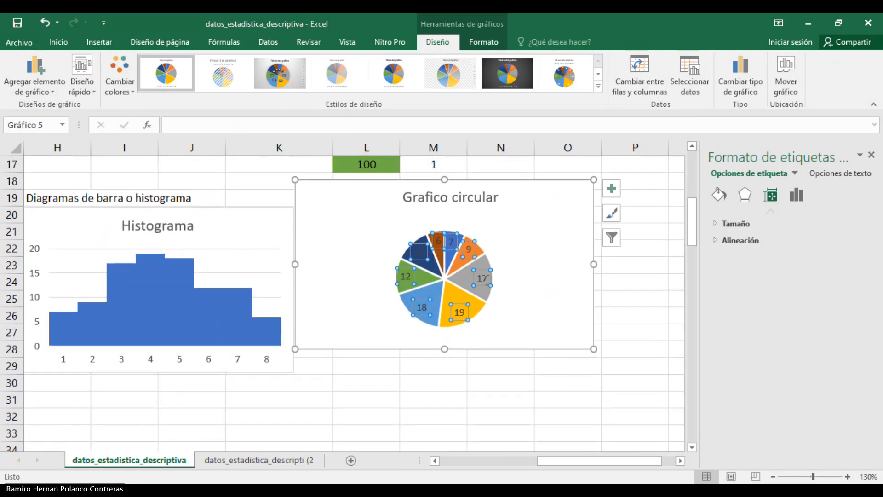
left_click(611, 331)
Change the pie chart's data labels to data callouts (Llamada de datos)
left_click(450, 267)
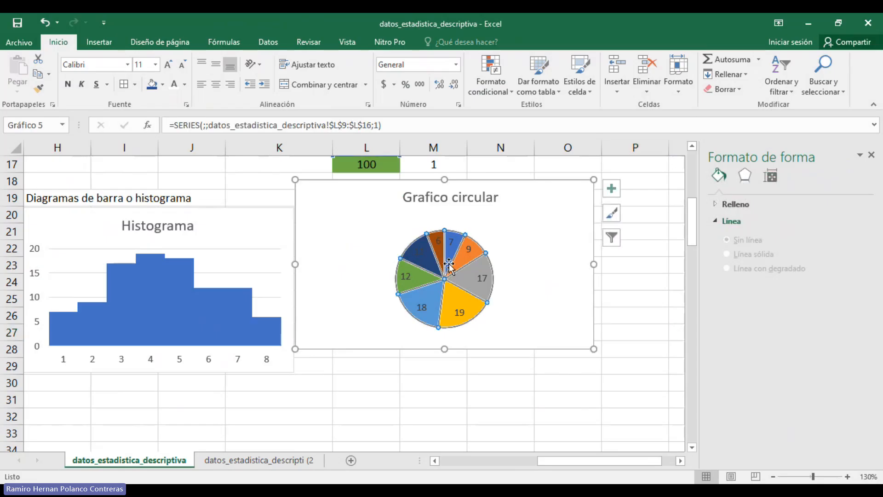
left_click(611, 188)
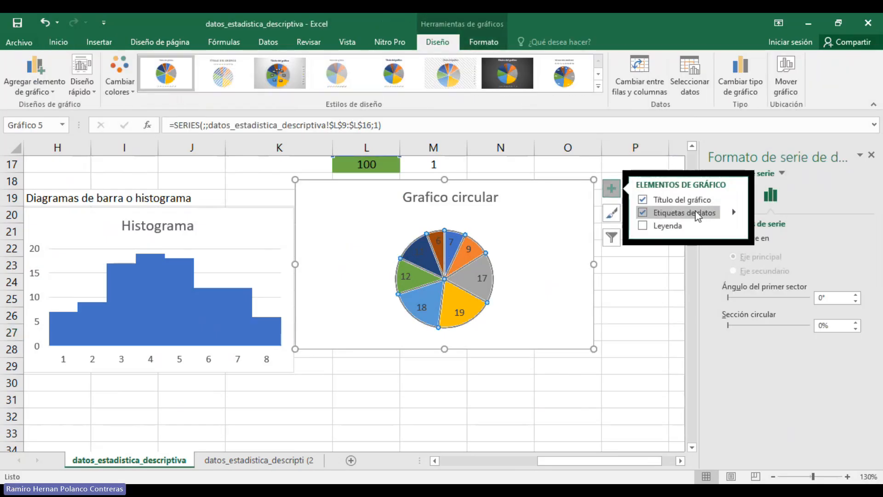
left_click(734, 213)
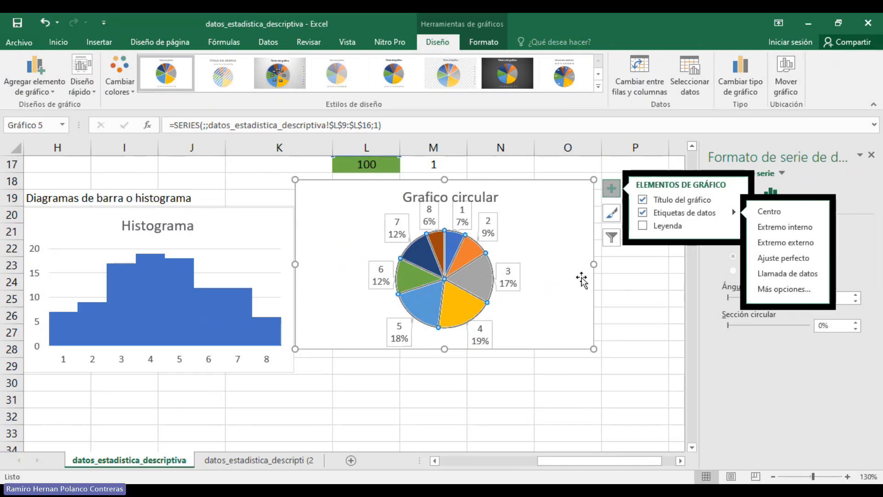
left_click(604, 292)
left_click(604, 292)
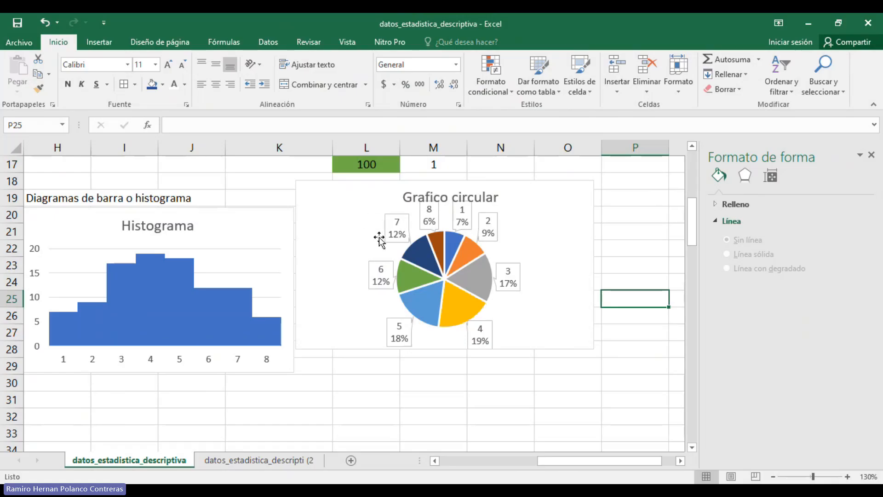
Compare the relative frequencies (FR) in M9:M16 with the percentages in the pie chart's callouts
scroll(612, 258, "up", 1)
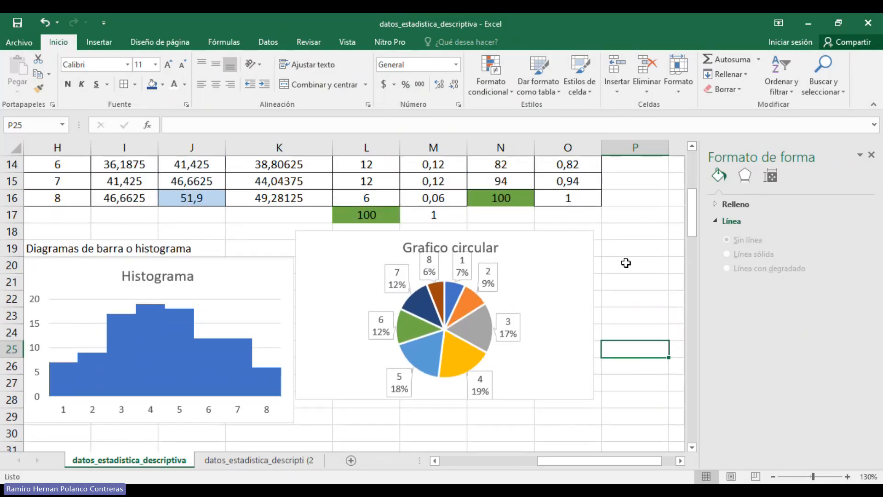
scroll(626, 262, "up", 1)
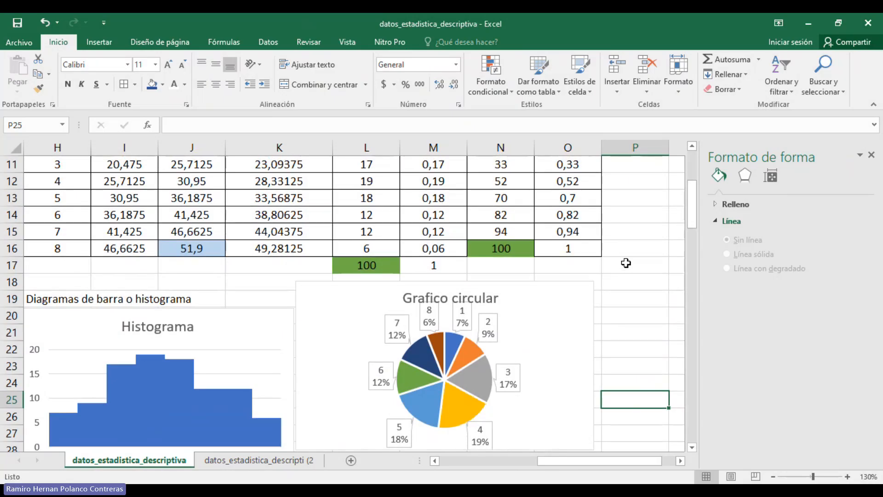
scroll(626, 263, "up", 1)
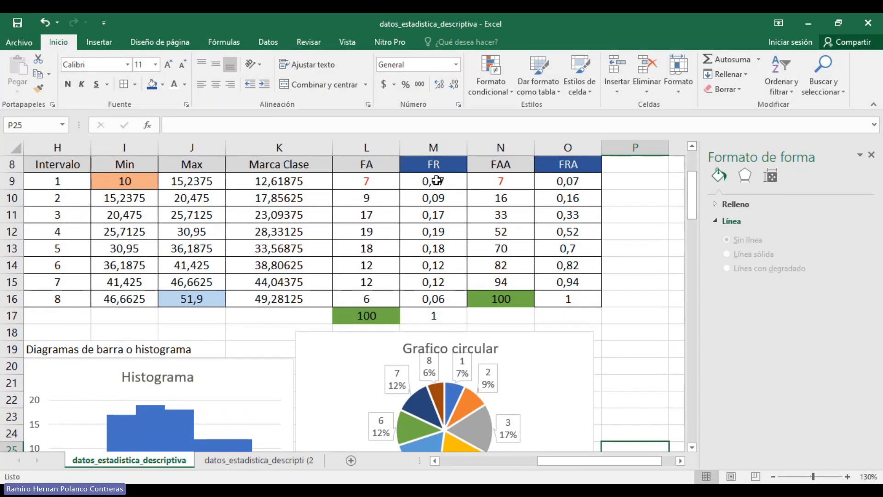
left_click_drag(437, 181, 442, 284)
left_click_drag(448, 299, 448, 299)
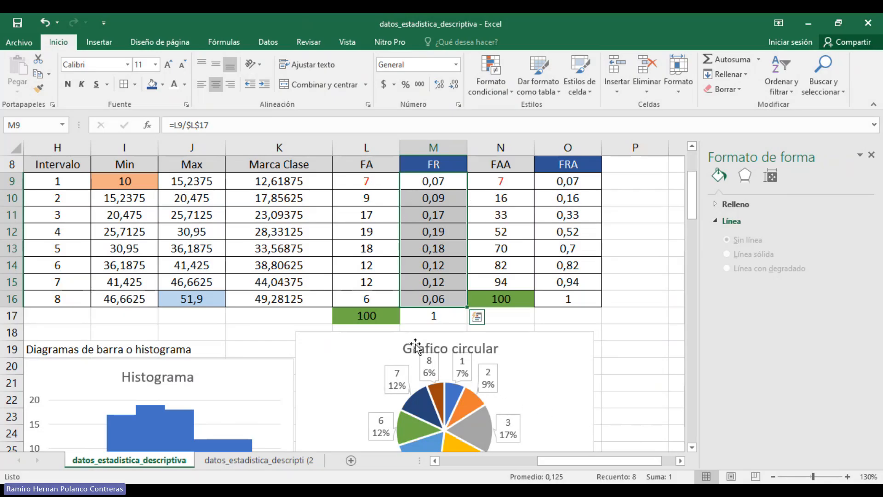
scroll(600, 373, "down", 1)
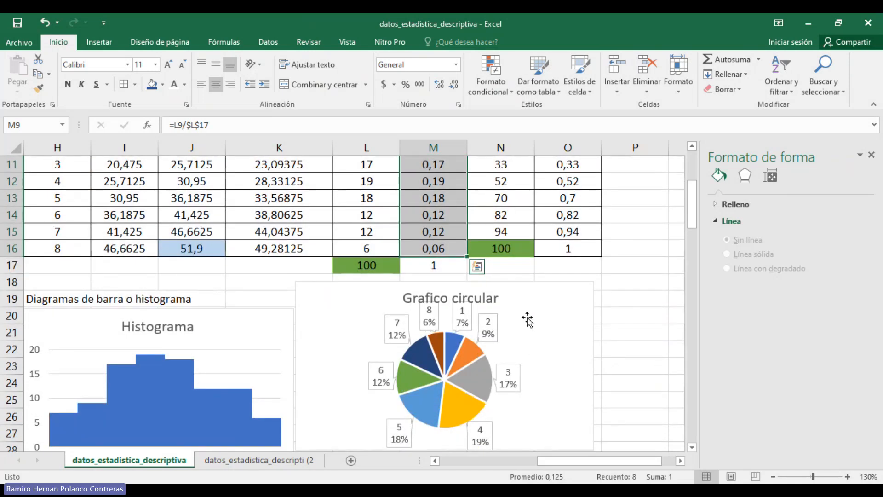
scroll(434, 330, "up", 2)
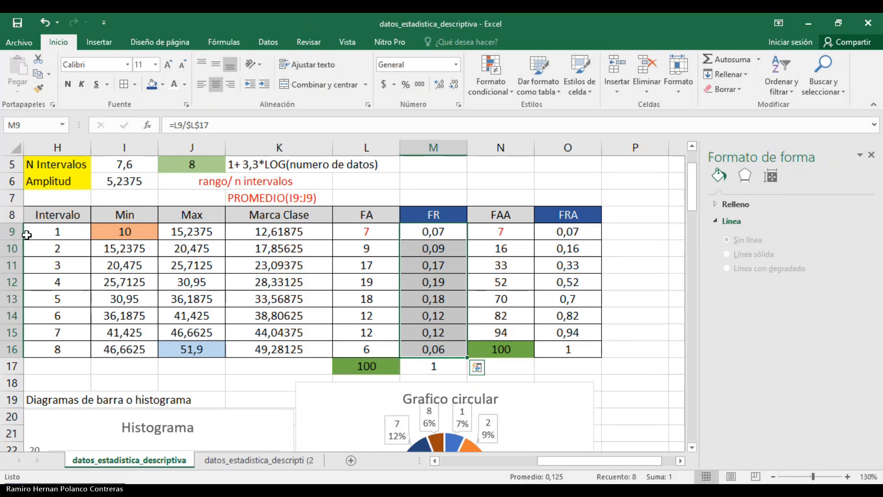
left_click(424, 234)
left_click(489, 432)
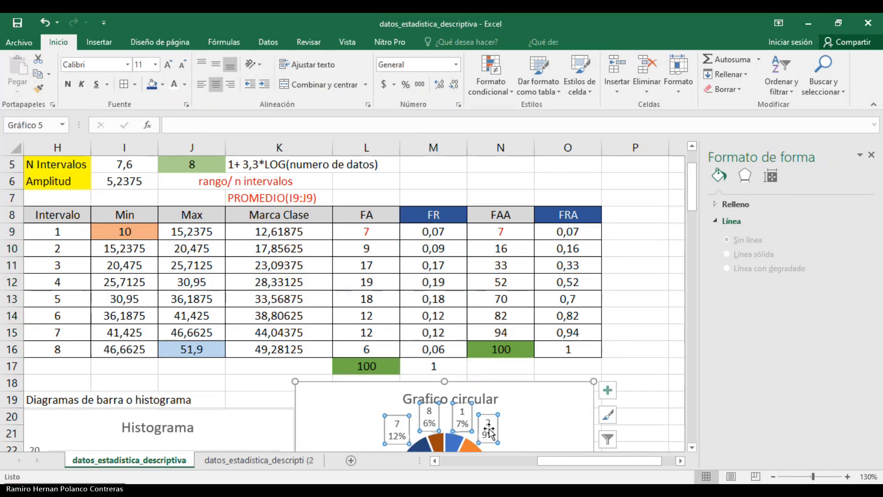
left_click(429, 250)
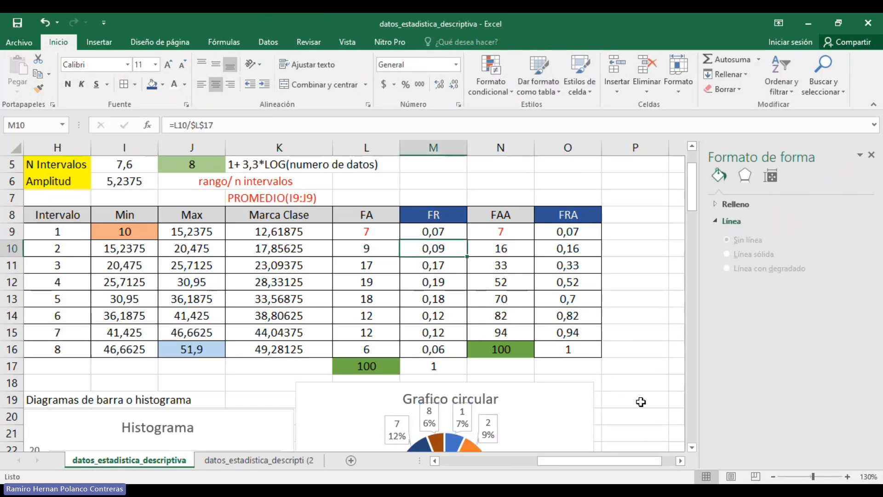
scroll(598, 398, "down", 1)
scroll(529, 377, "down", 1)
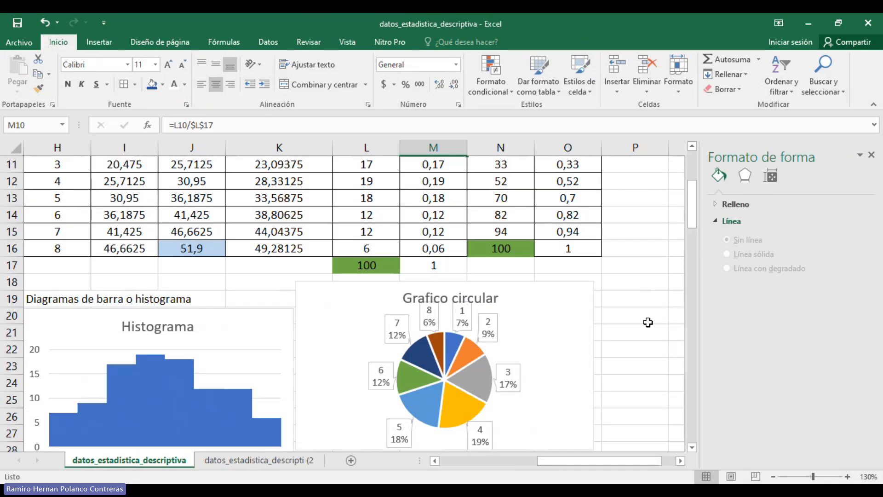
scroll(648, 322, "down", 2)
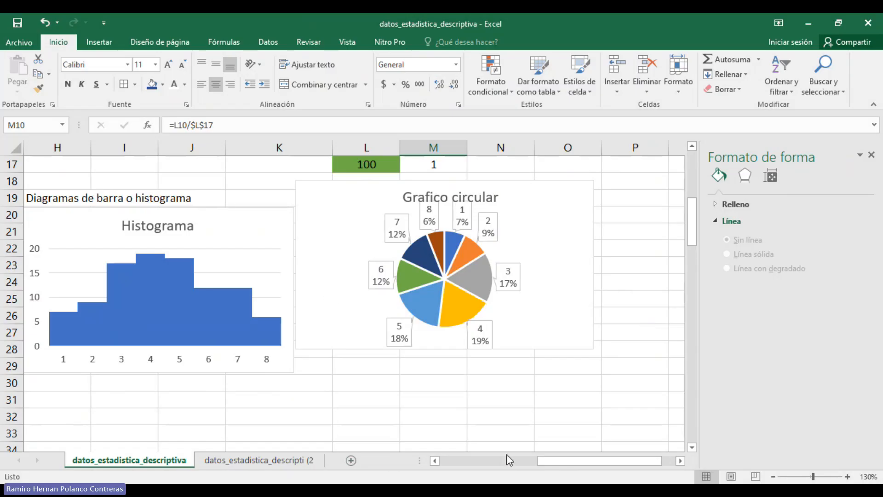
Close the shape formatting pane and return to the frequency table
left_click_drag(543, 464, 580, 428)
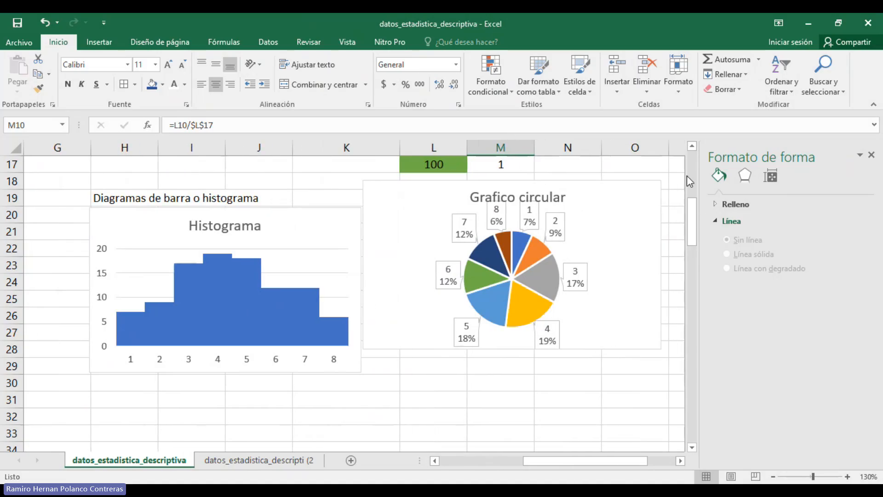
left_click(872, 155)
scroll(453, 336, "up", 5)
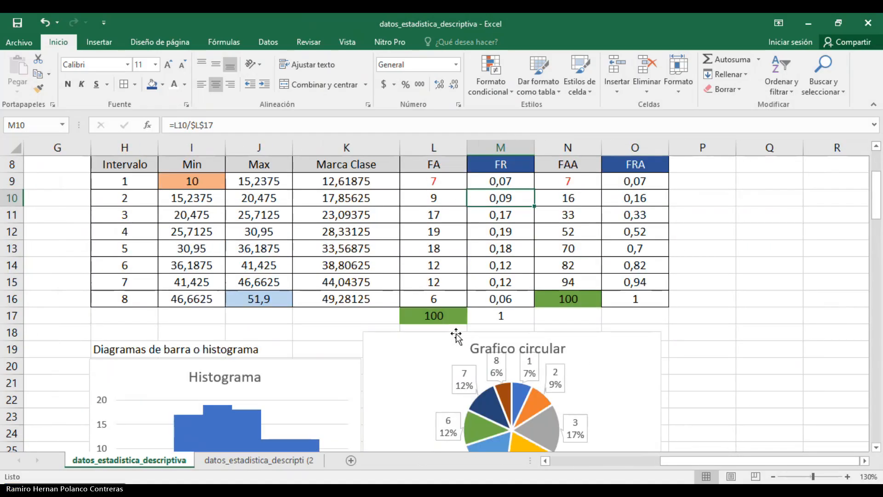
Enter the formula note "max-min" in J4, beside the Rango value
left_click(259, 233)
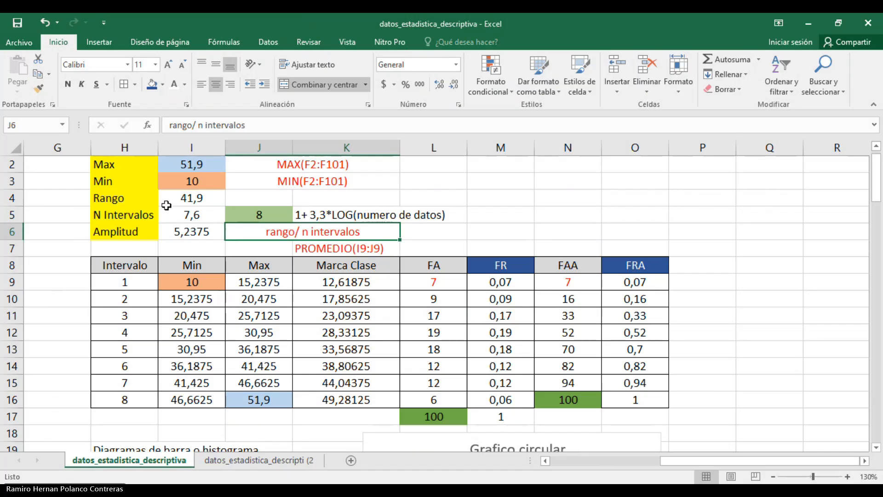
left_click(186, 198)
left_click(258, 197)
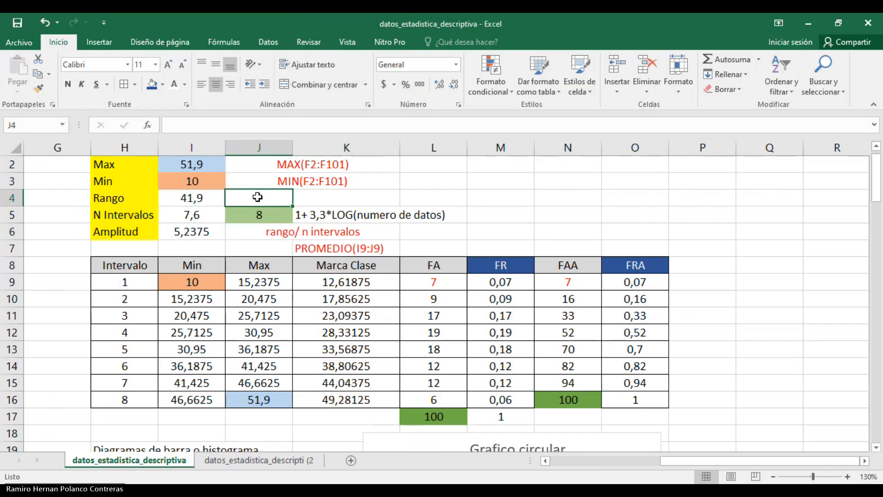
type("m")
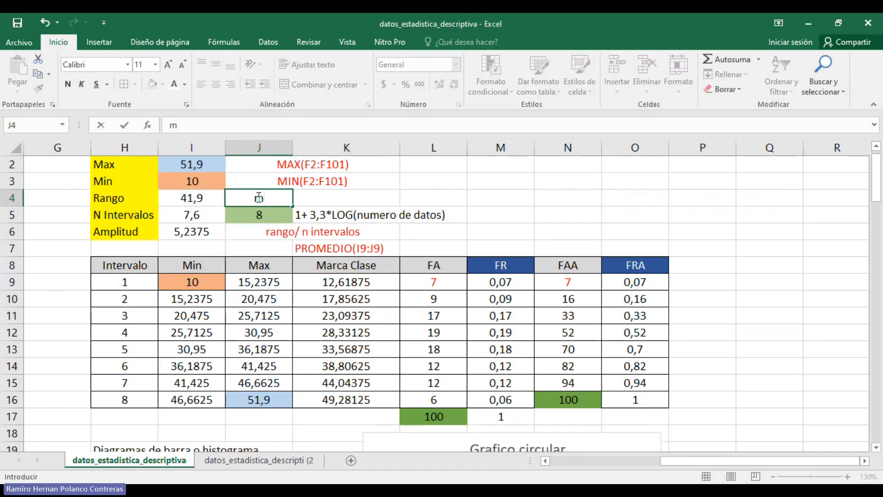
type("ax-min")
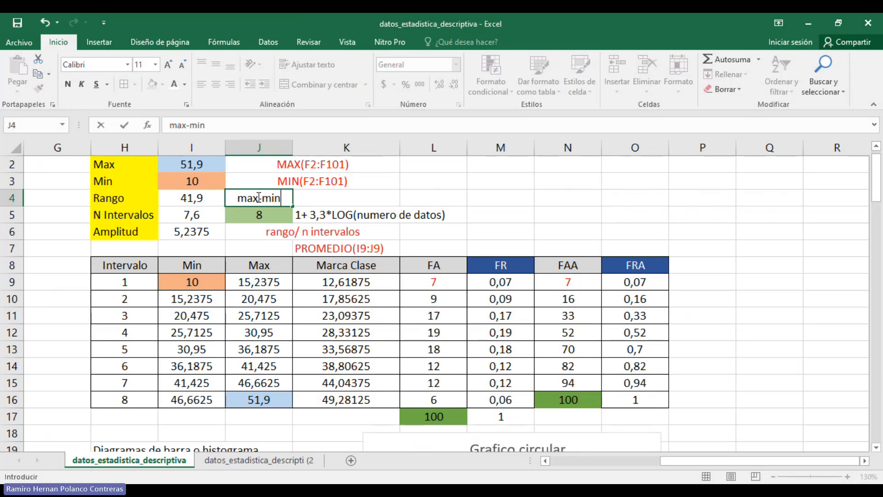
key("Return")
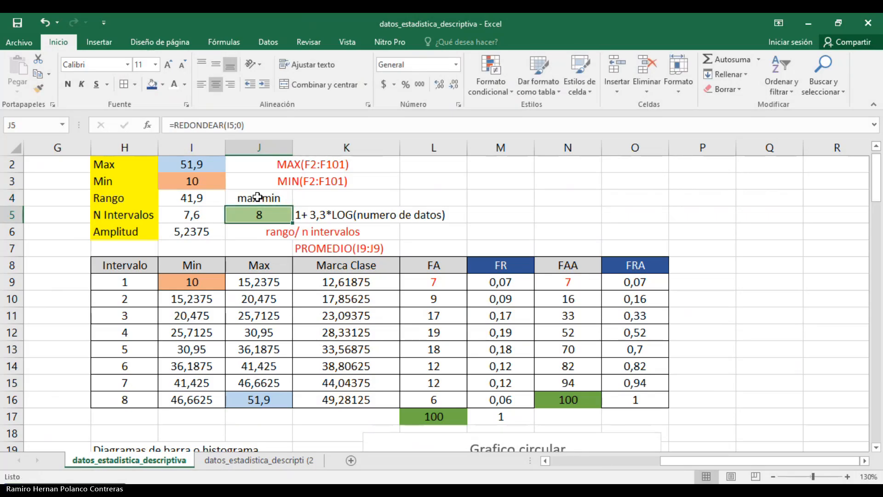
Set the font colour of the formula notes in J4 and K5 to red
left_click(259, 197)
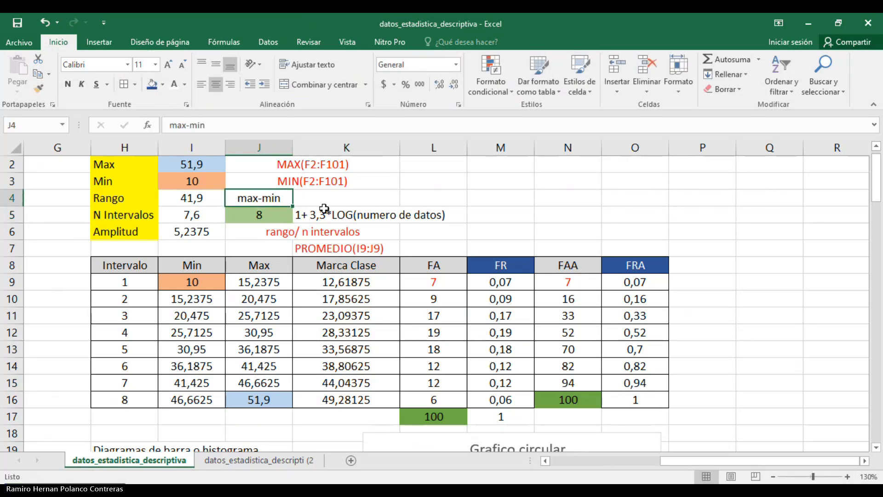
left_click(184, 85)
left_click(184, 200)
left_click(302, 214)
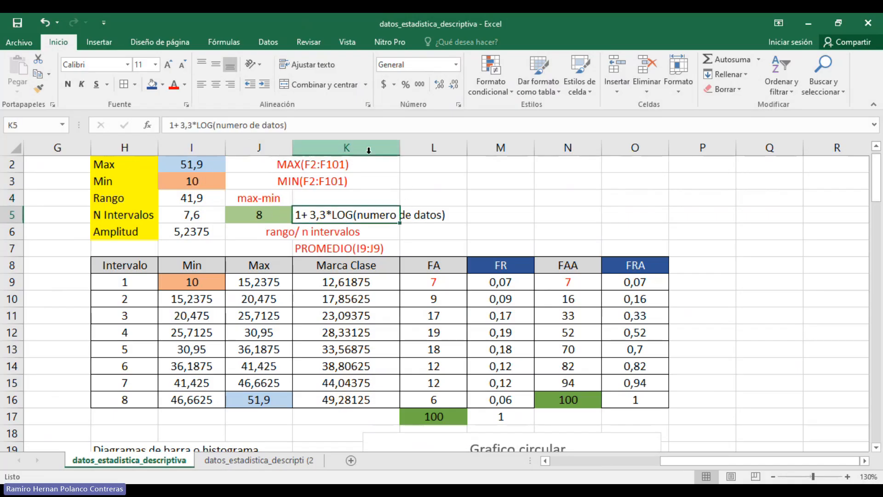
left_click(174, 90)
left_click(464, 198)
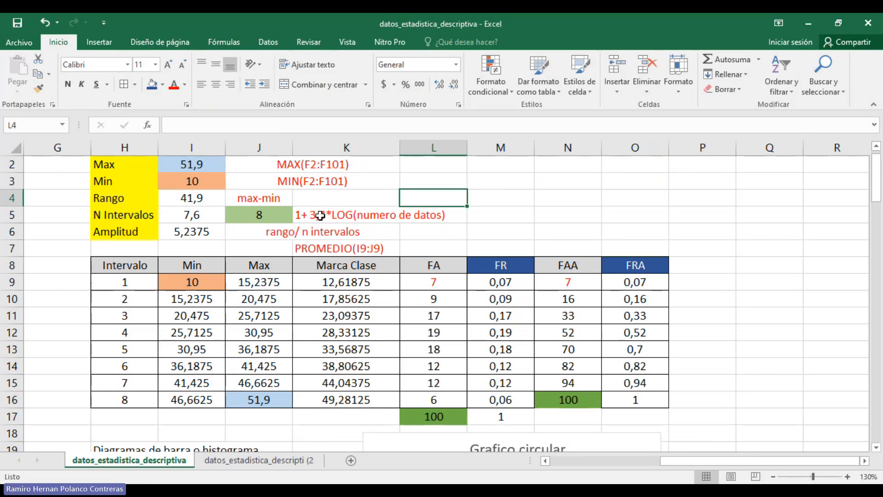
left_click(323, 215)
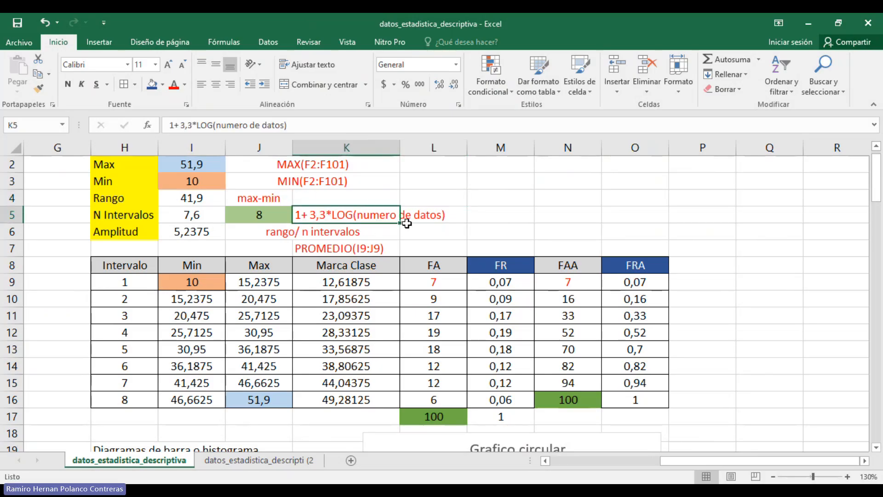
left_click(437, 202)
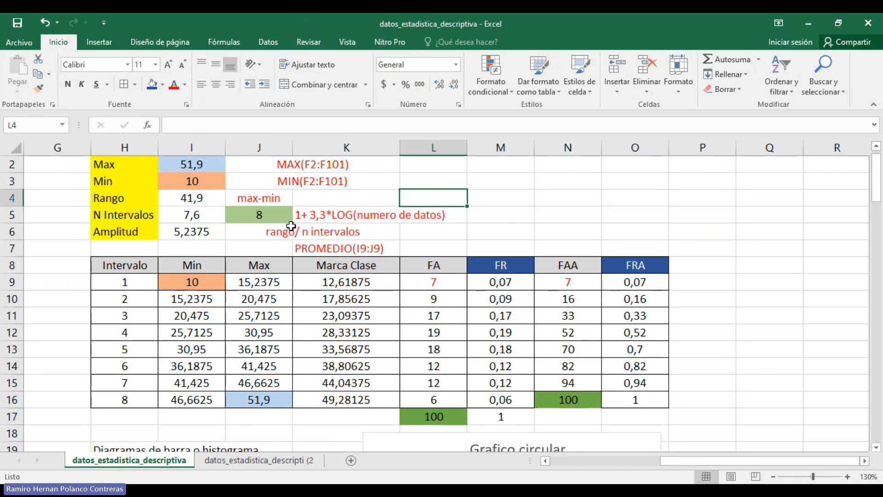
Inspect the formula for the number of intervals in I5 and the summary values above it
left_click(193, 216)
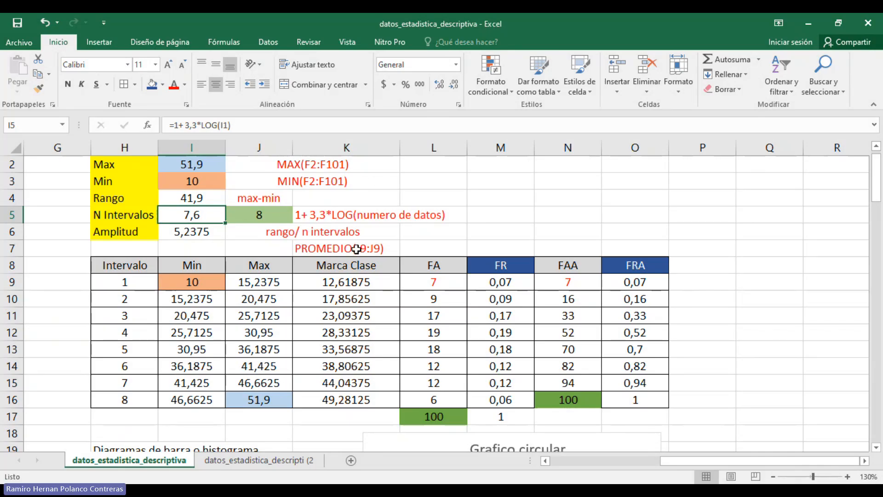
scroll(171, 285, "up", 1)
scroll(171, 285, "up", 1)
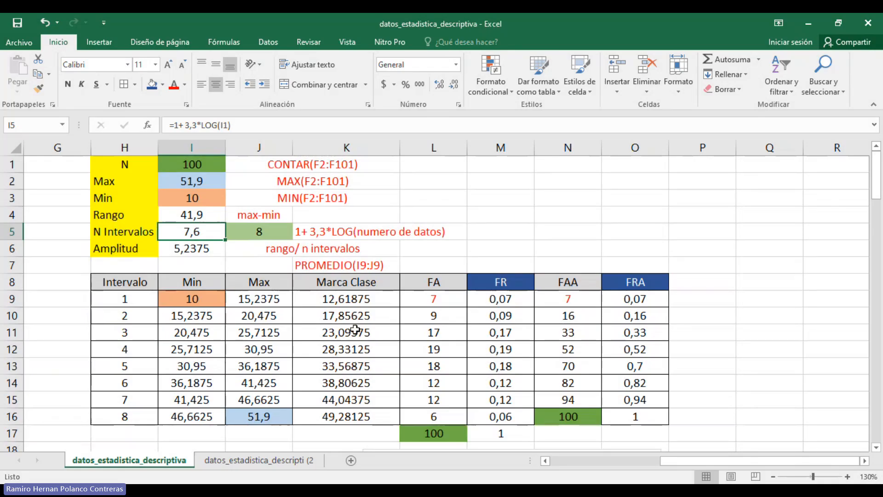
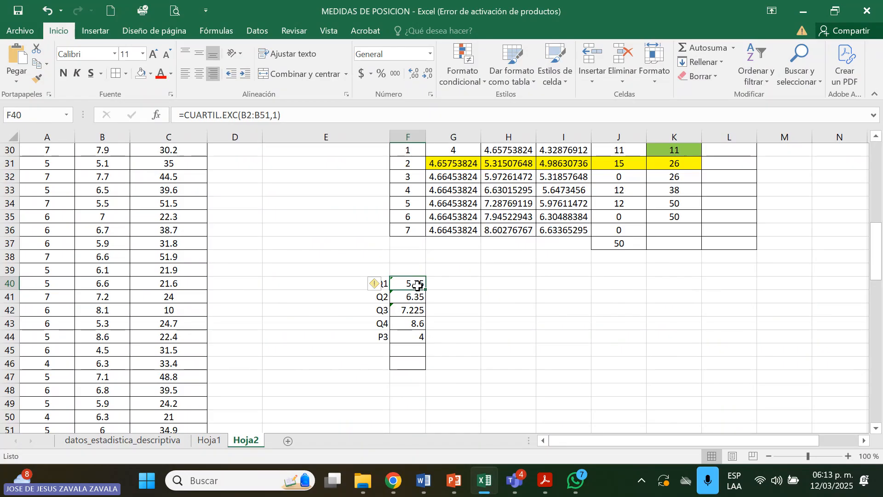
Examine the quartile formulas for Q1 and Q2 in F40:F41 and the source data columns they draw from
left_click(416, 295)
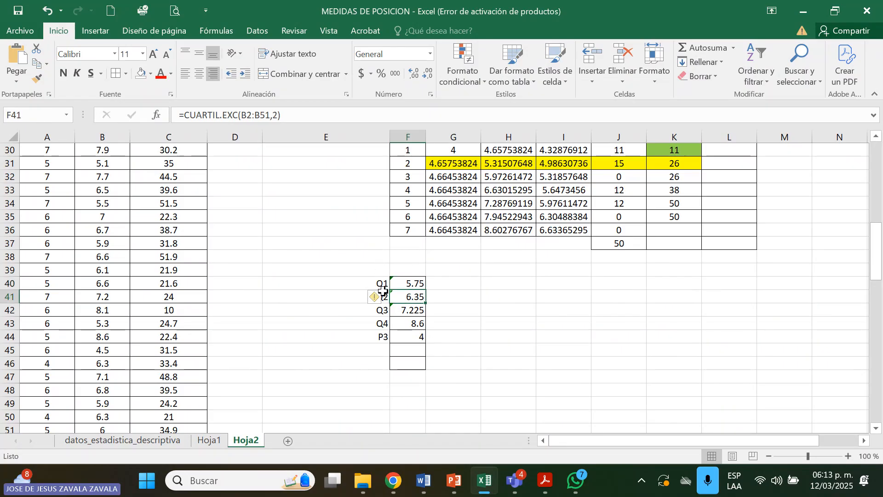
left_click(414, 282)
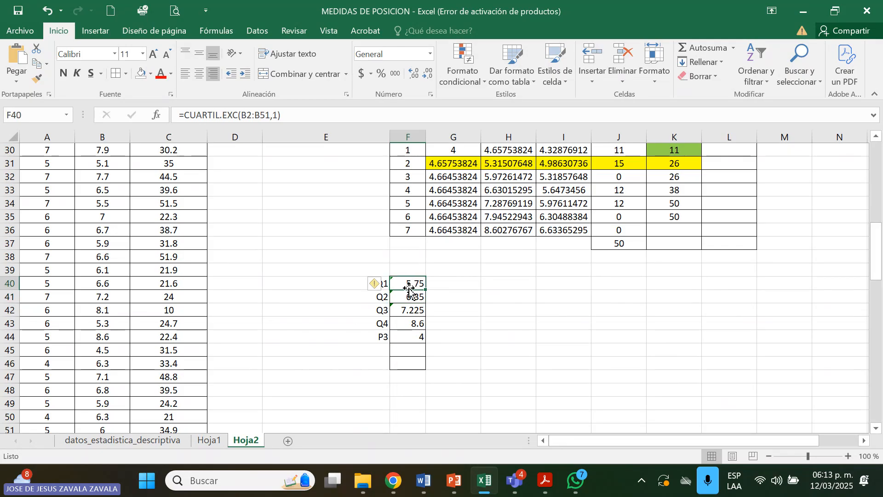
left_click(460, 289)
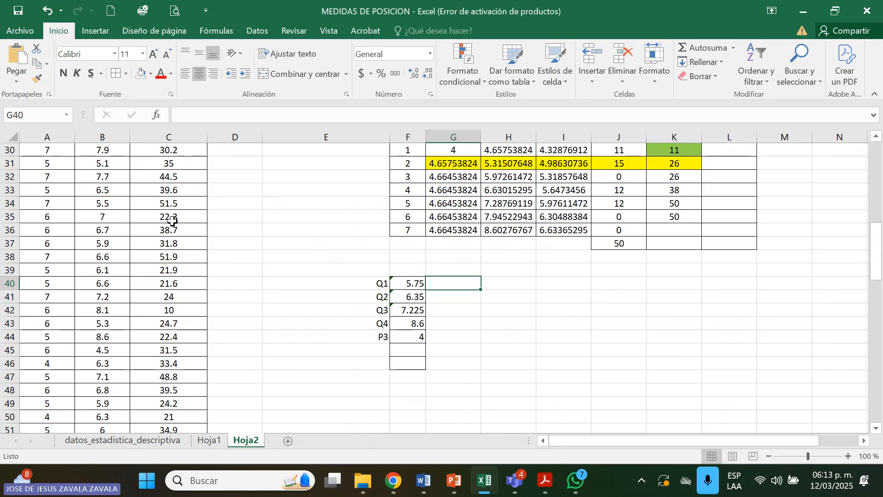
scroll(172, 220, "up", 5)
scroll(129, 243, "up", 5)
scroll(123, 203, "down", 1)
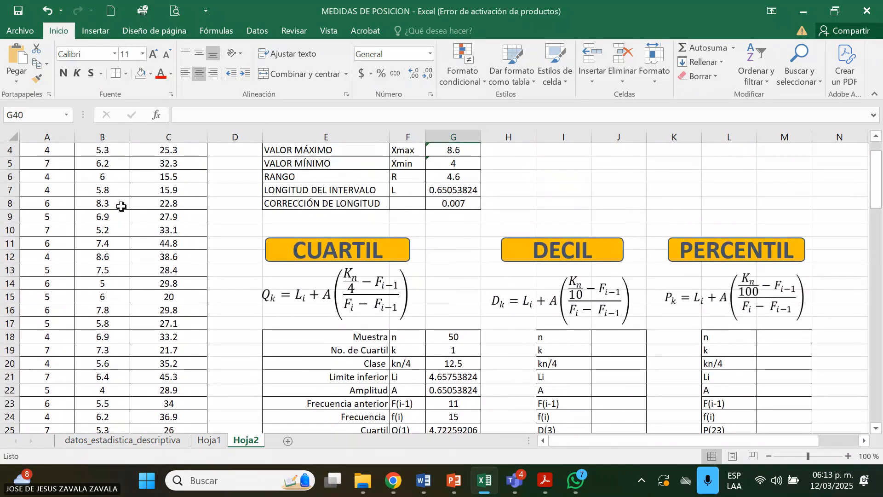
scroll(122, 191, "up", 1)
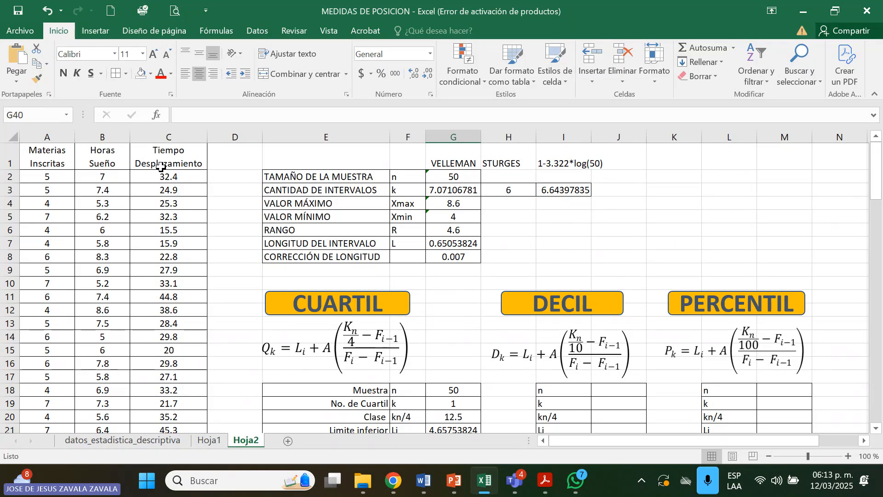
Clear the quartile and percentile results in F40:F44, beside the labels Q1 to P3
left_click_drag(877, 196, 880, 270)
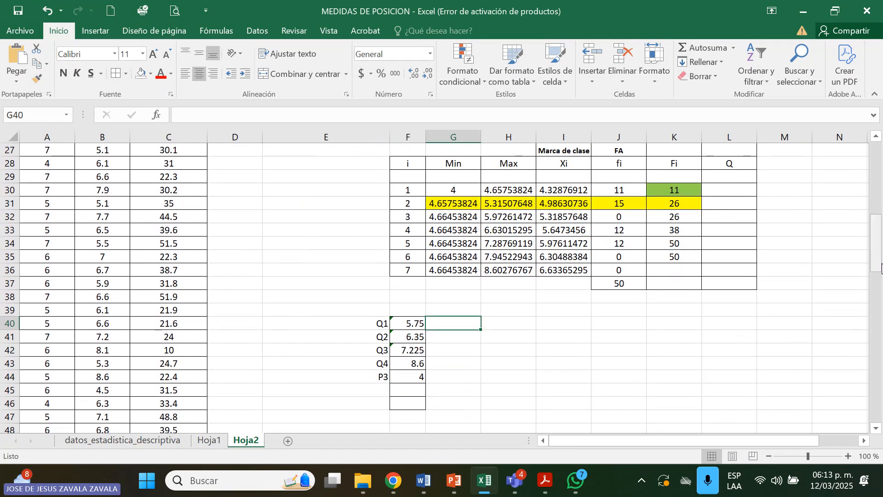
left_click_drag(414, 325, 421, 373)
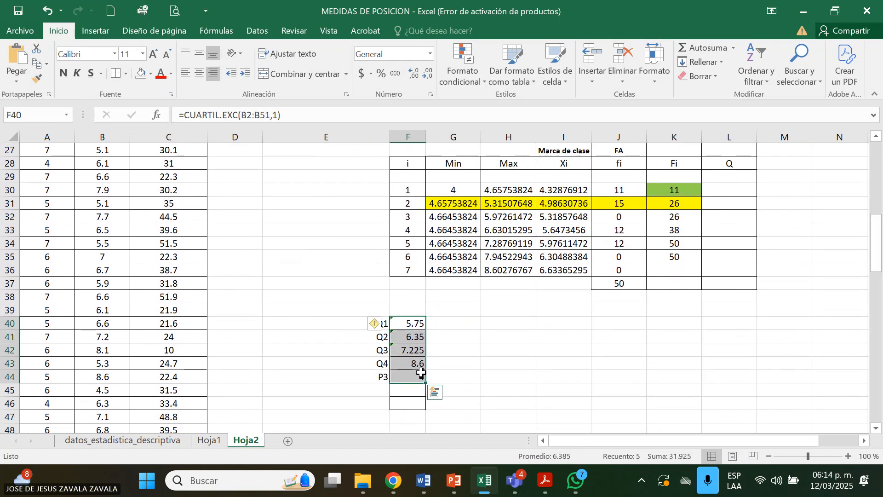
key("Delete")
Enter the first-quartile formula =CUARTIL.EXC(A2:A51,1) in F40, beside Q1, and review it
left_click(418, 324)
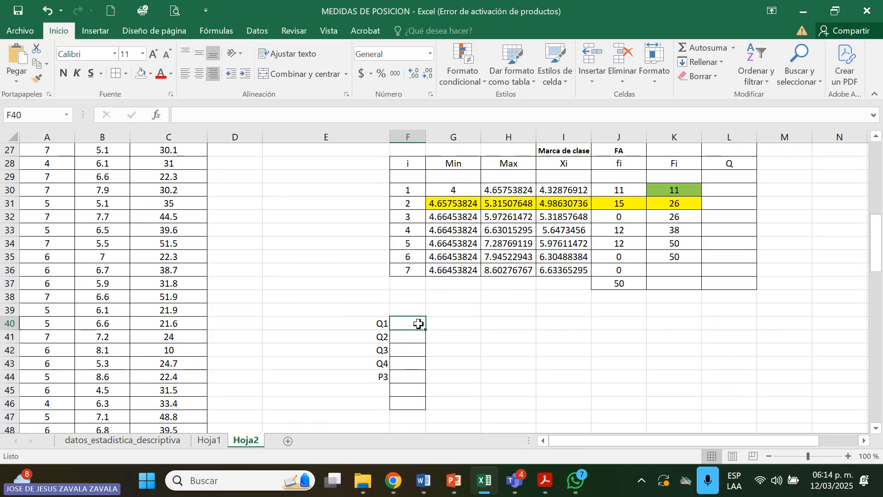
type("=")
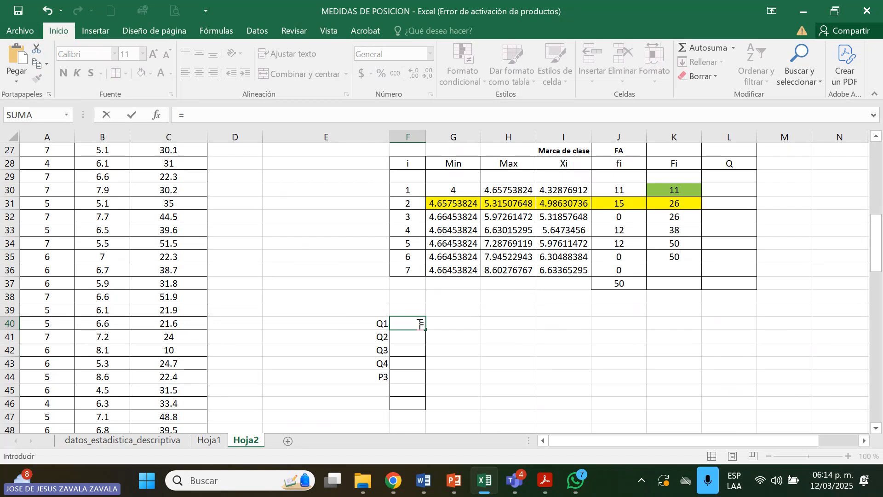
type("cu")
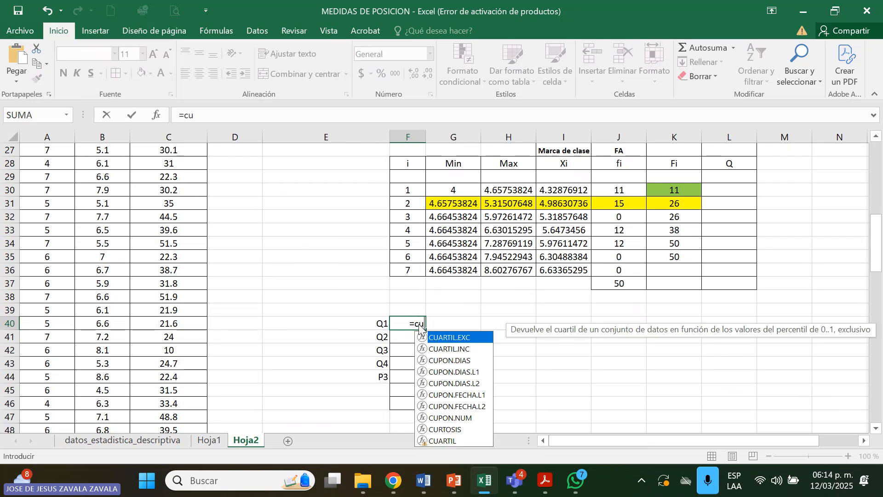
type("artil")
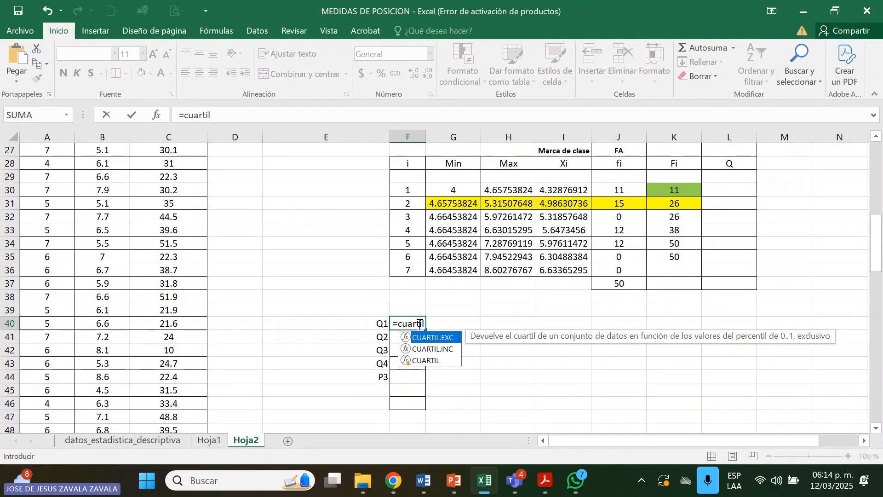
type(".exc")
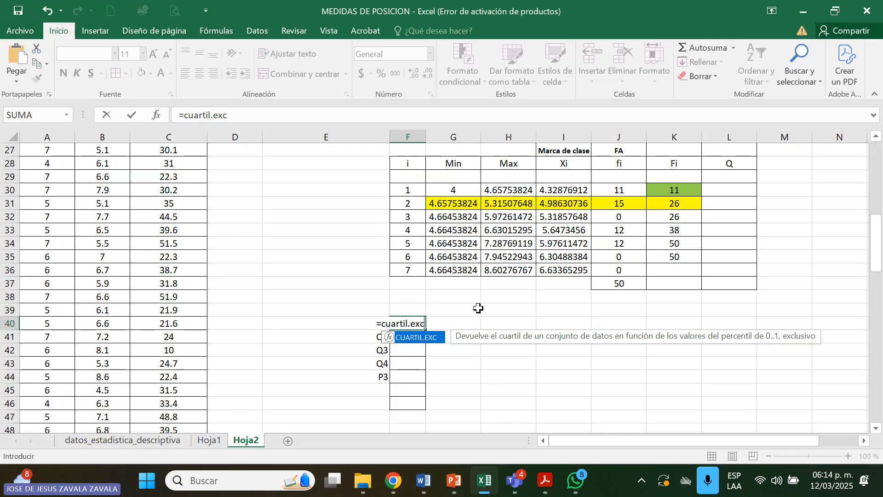
type("(")
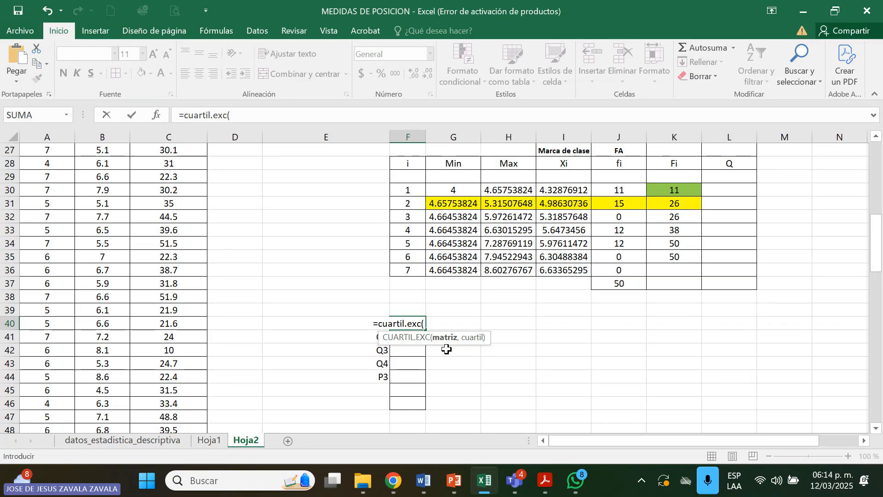
type("a")
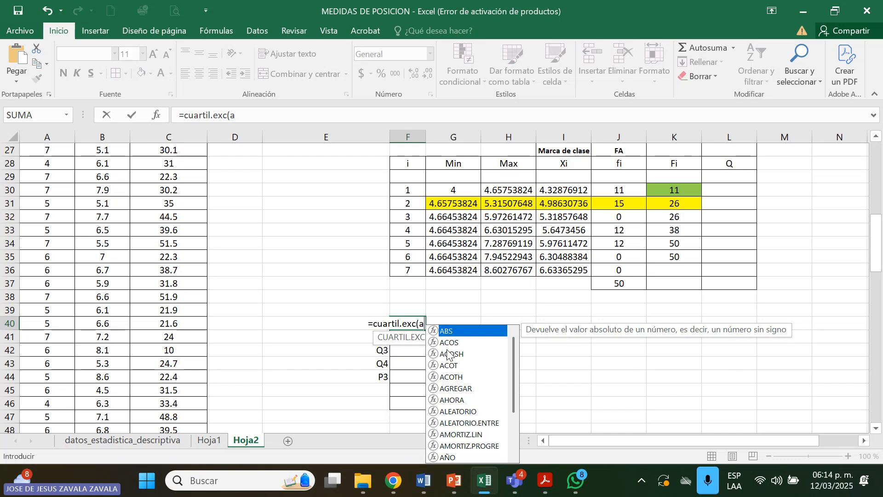
key("BackSpace")
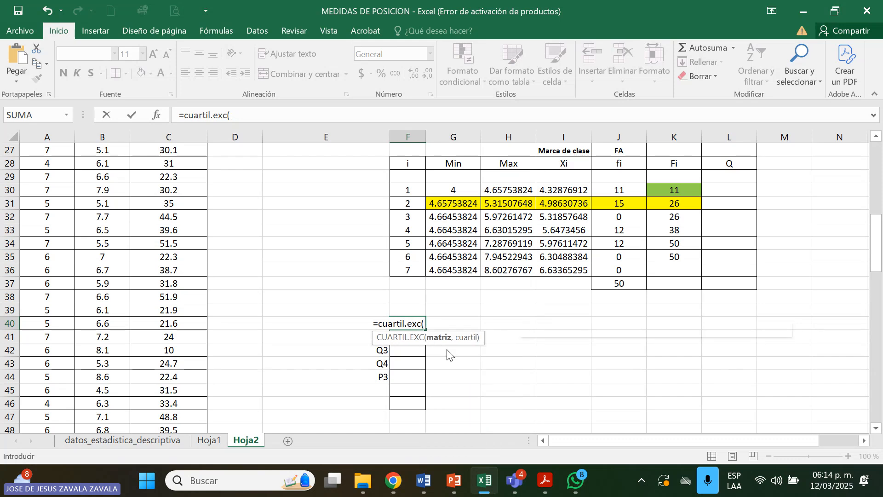
type("A")
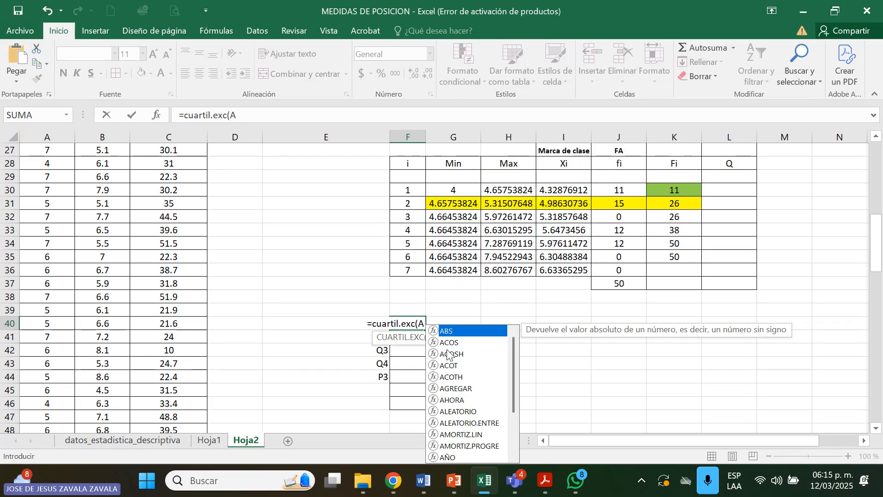
type("1")
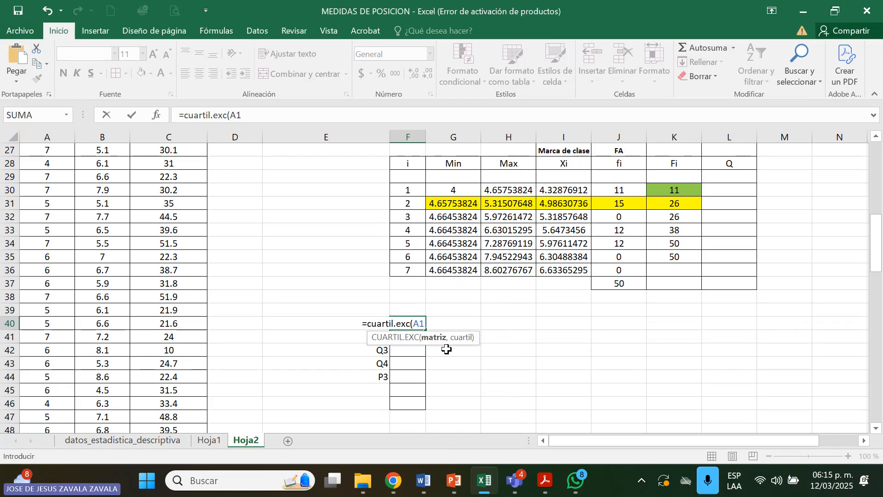
key("BackSpace")
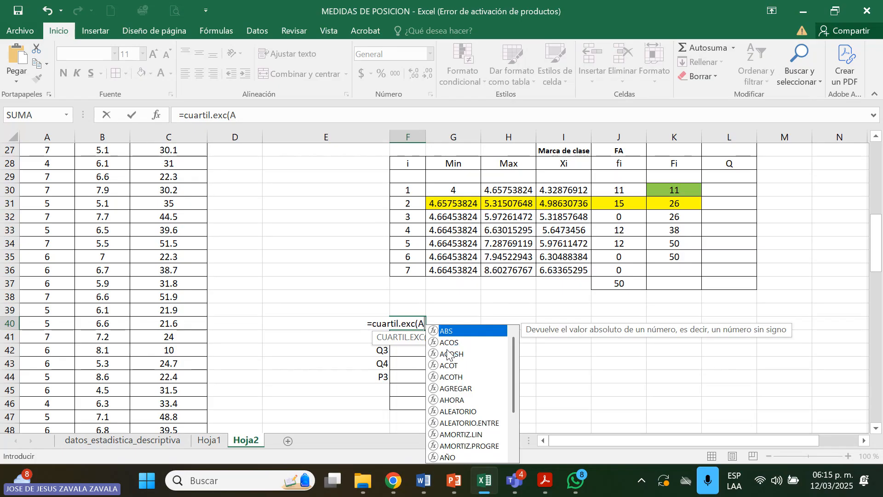
type("2:")
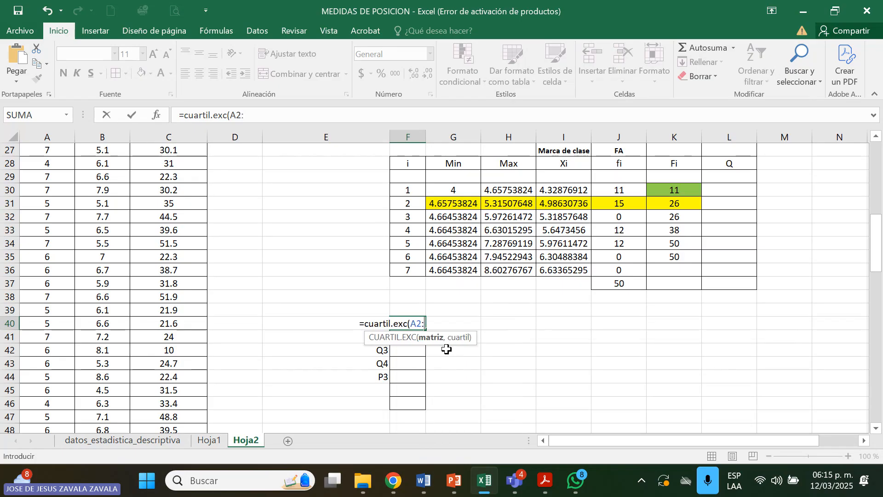
type("A51")
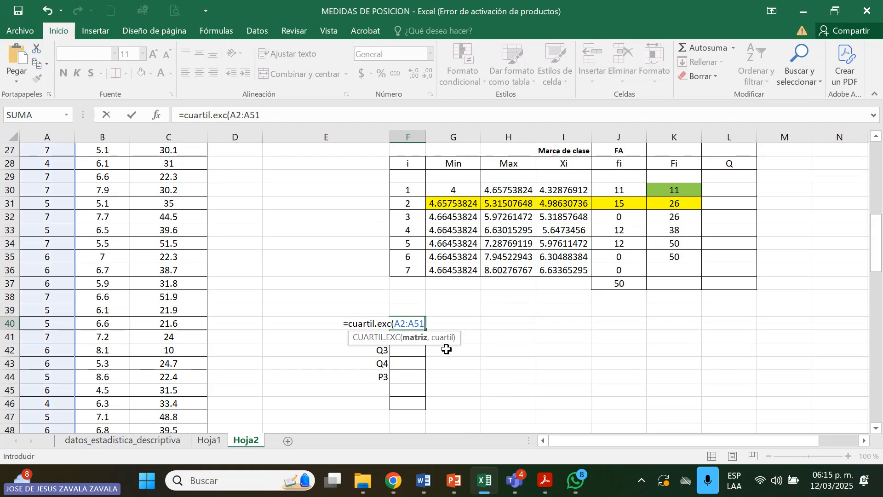
key("BackSpace")
key("BackSpace")
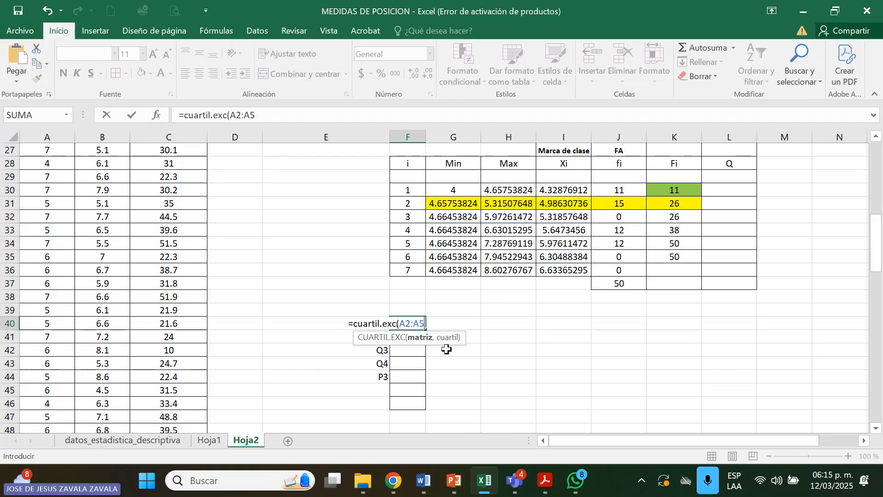
type("100")
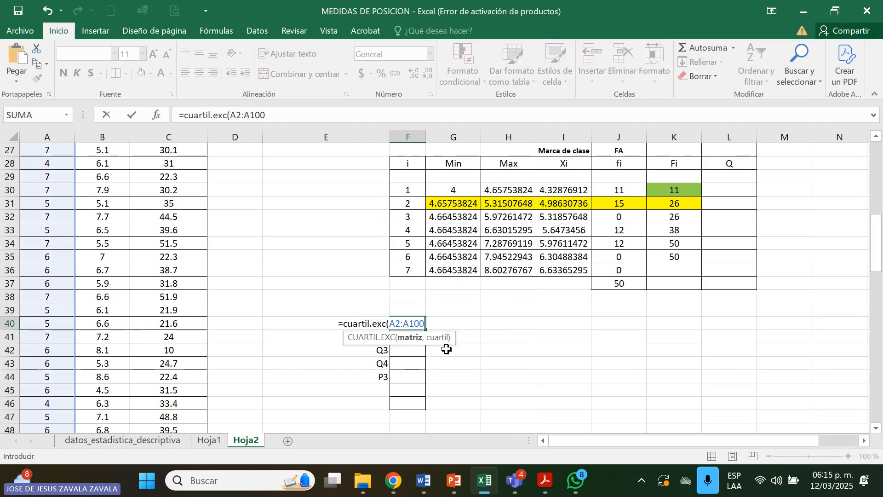
key("BackSpace")
type("1")
key("BackSpace")
key("BackSpace")
key("BackSpace")
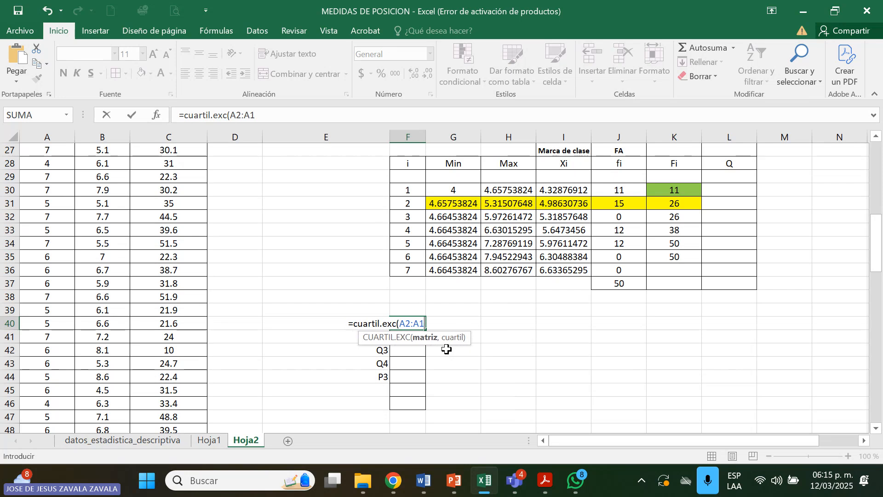
type("50")
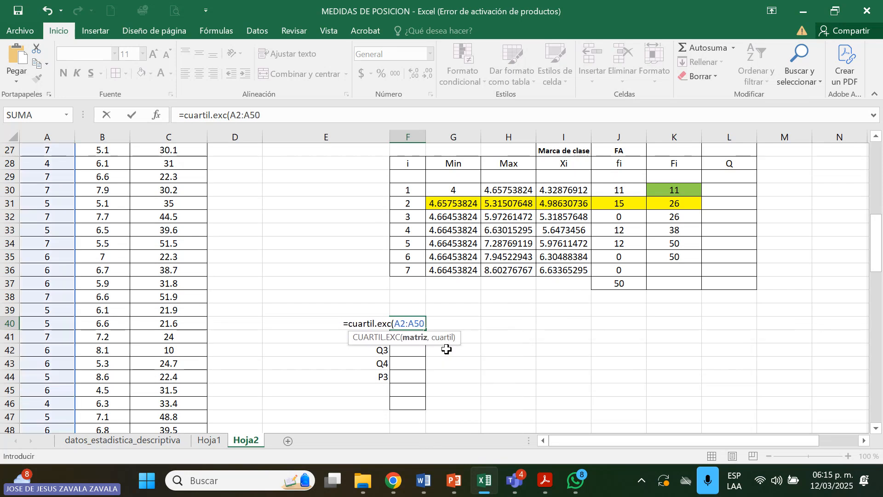
key("BackSpace")
type("1,")
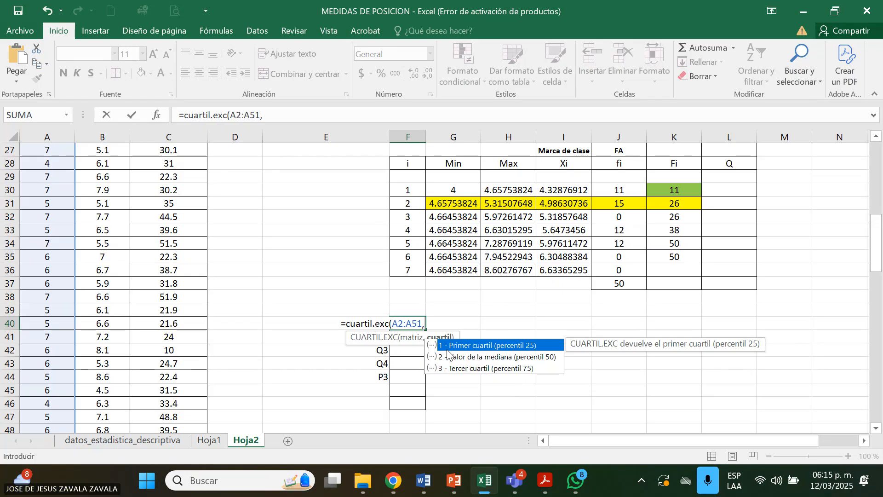
type("1")
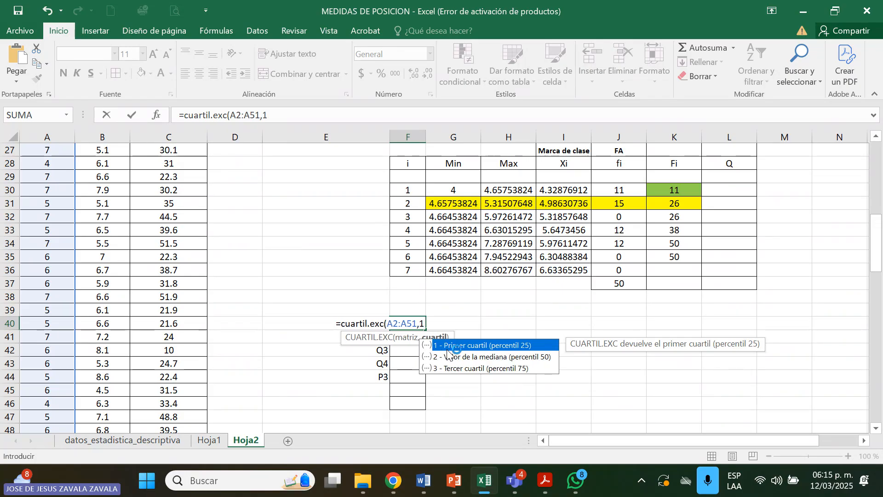
type(")")
key("Return")
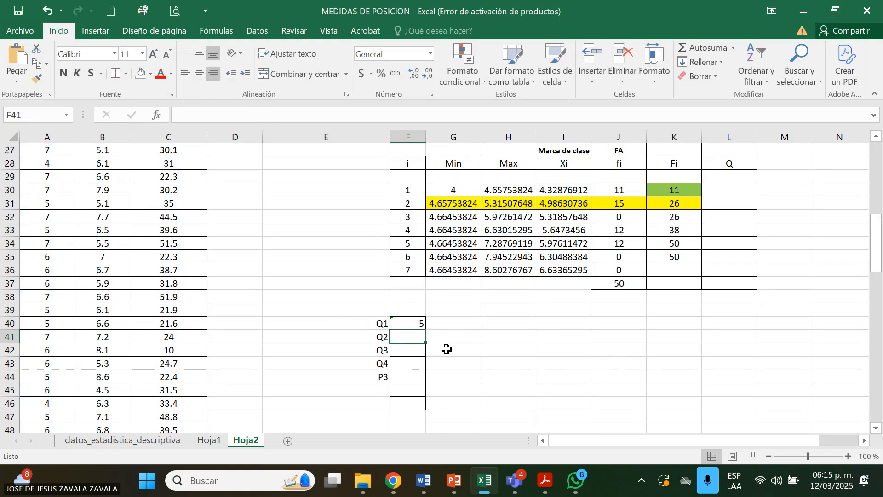
left_click(384, 324)
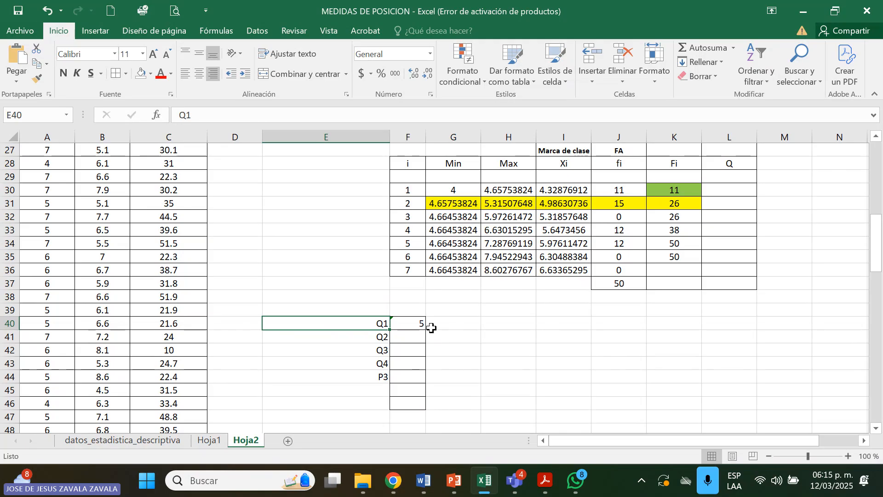
left_click(417, 326)
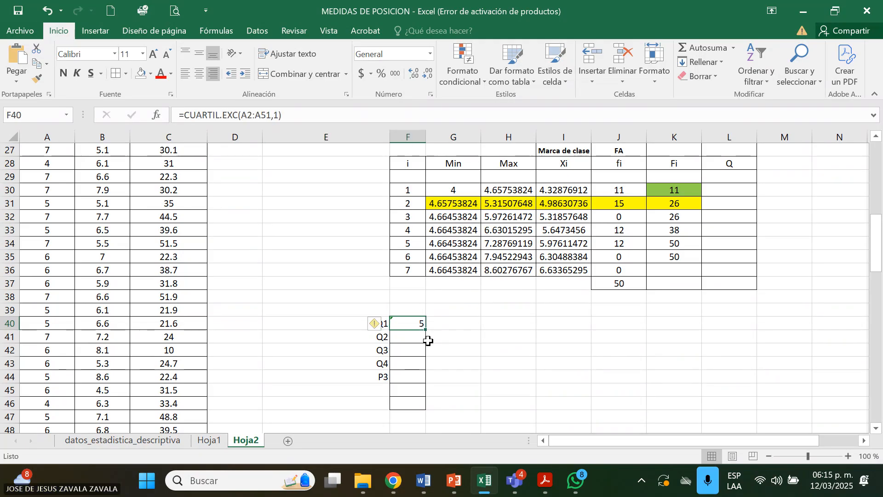
Enter the second-quartile formula =CUARTIL.EXC(A1:A51,2) in F41, beside Q2
left_click(421, 342)
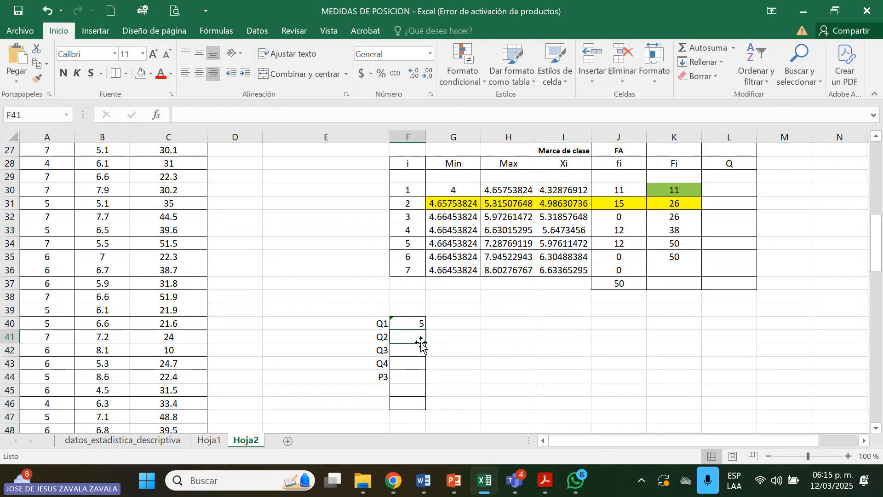
type("=")
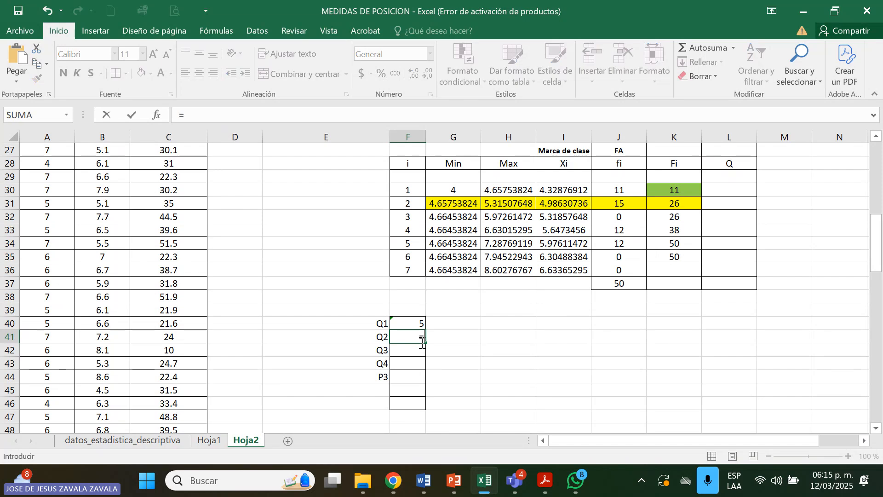
type("CU")
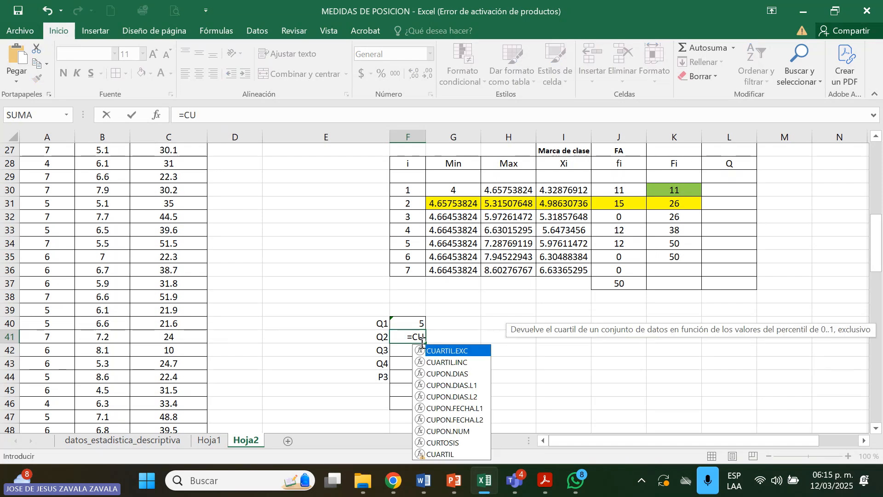
type("ARTIL")
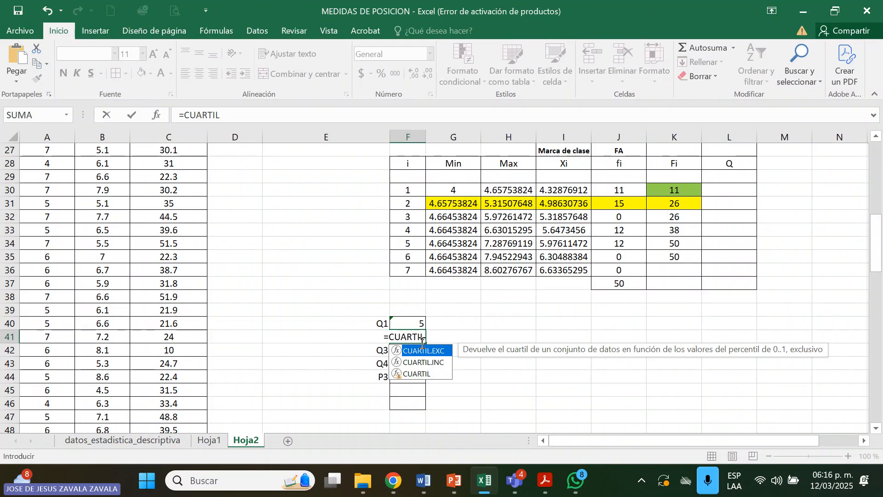
type(".")
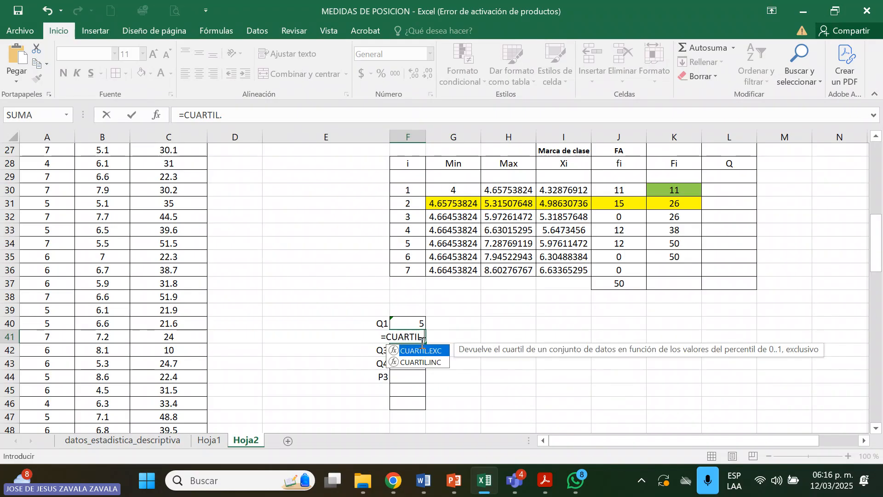
type("EXC")
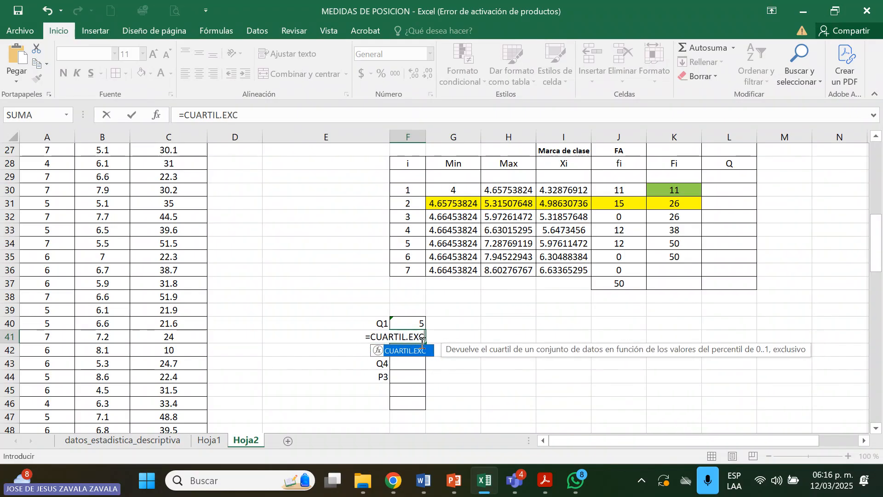
type("(")
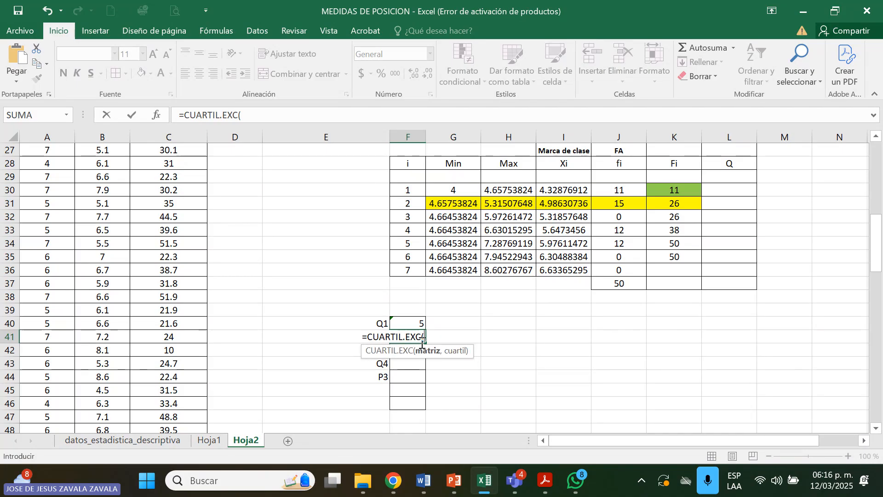
type("A1:")
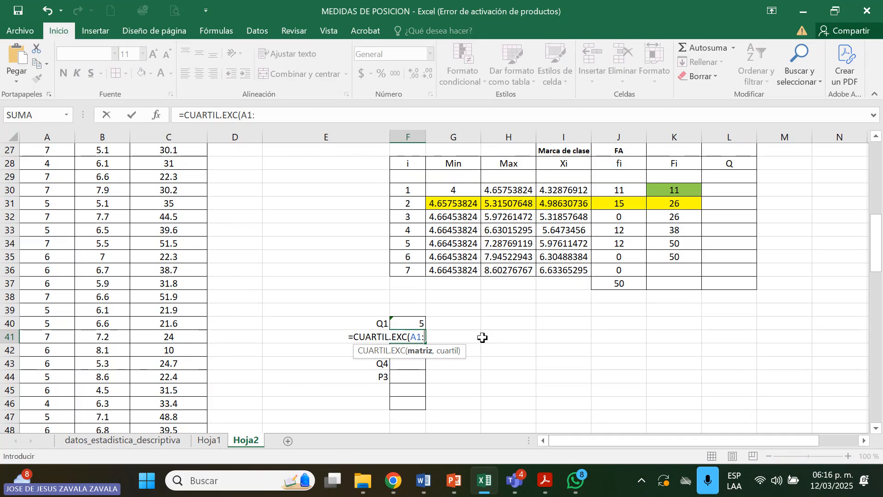
type("A")
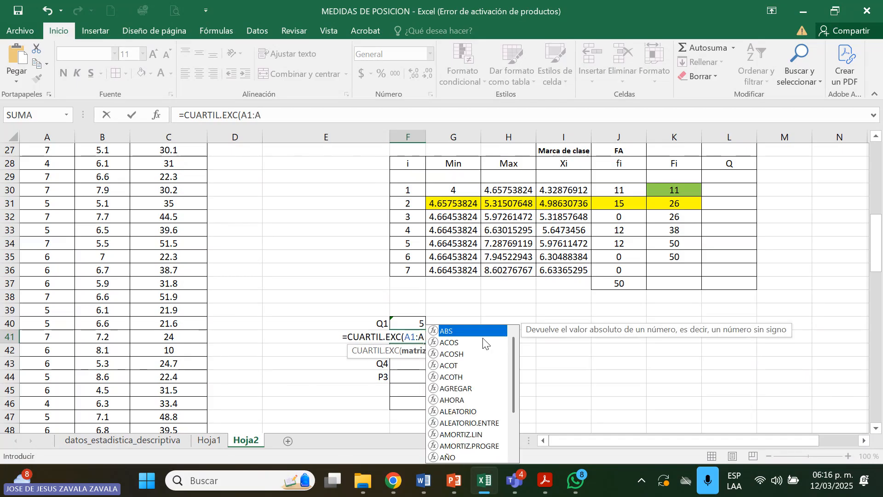
type("51")
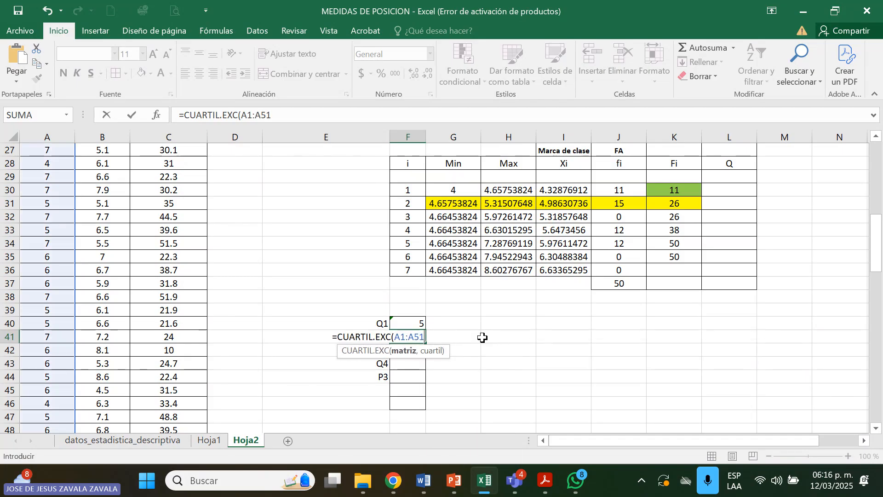
type(",")
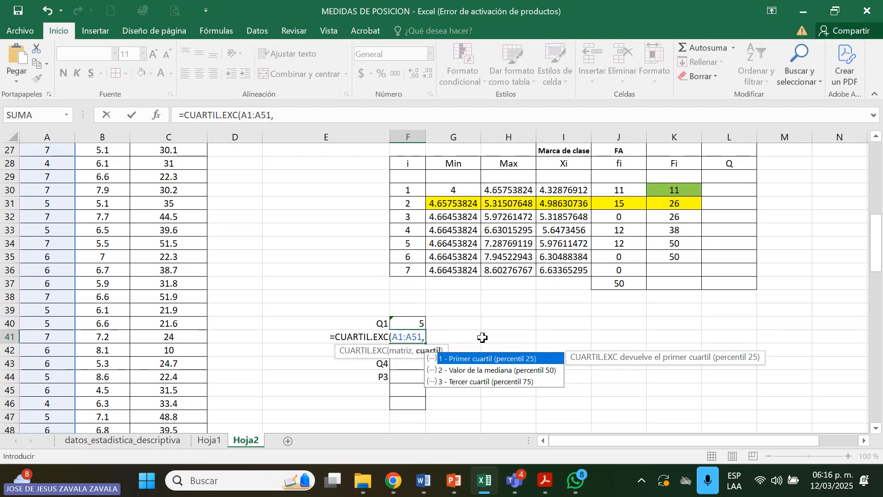
type("2")
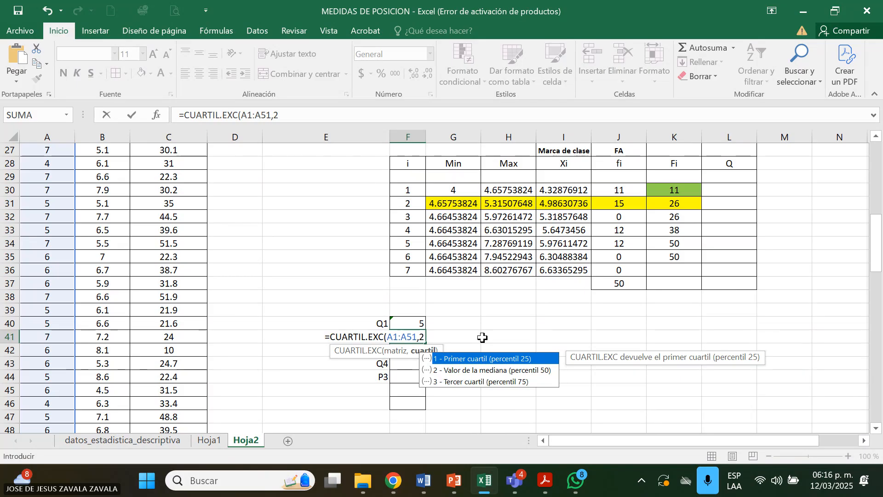
type(")")
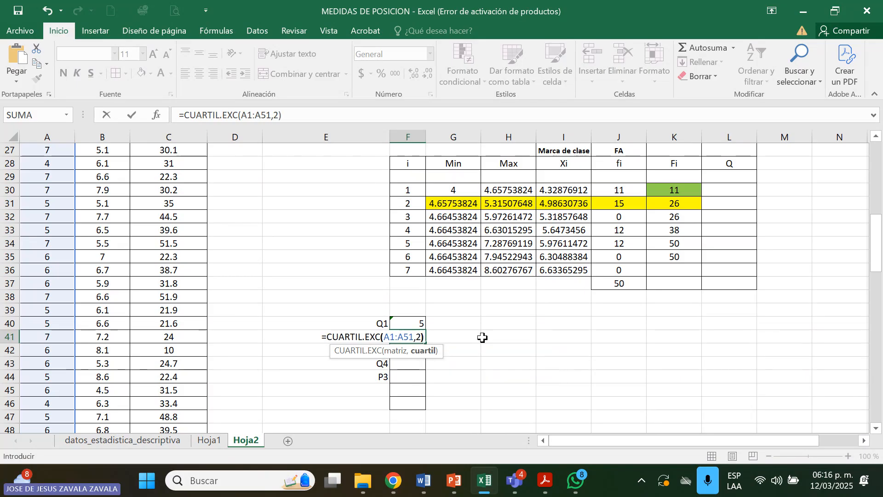
key("Return")
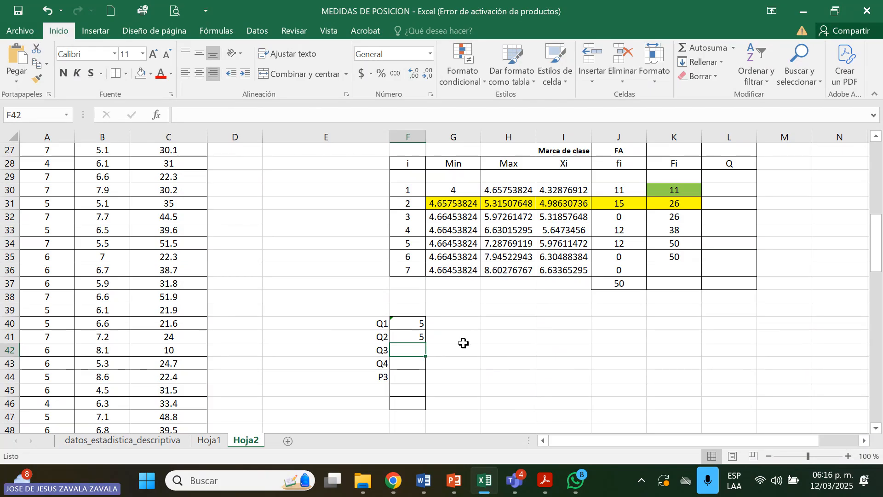
Enter the third-quartile formula =CUARTIL.EXC(A2:A51,3) in F42, beside Q3
left_click(412, 362)
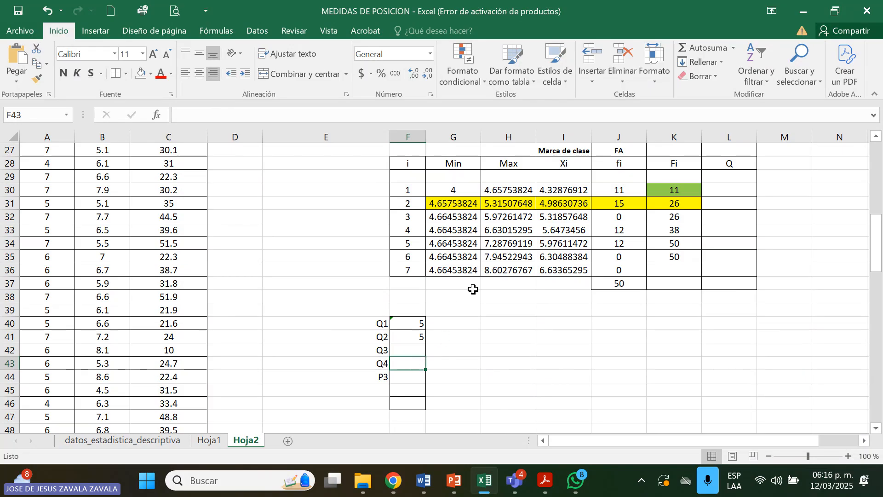
scroll(474, 289, "up", 9)
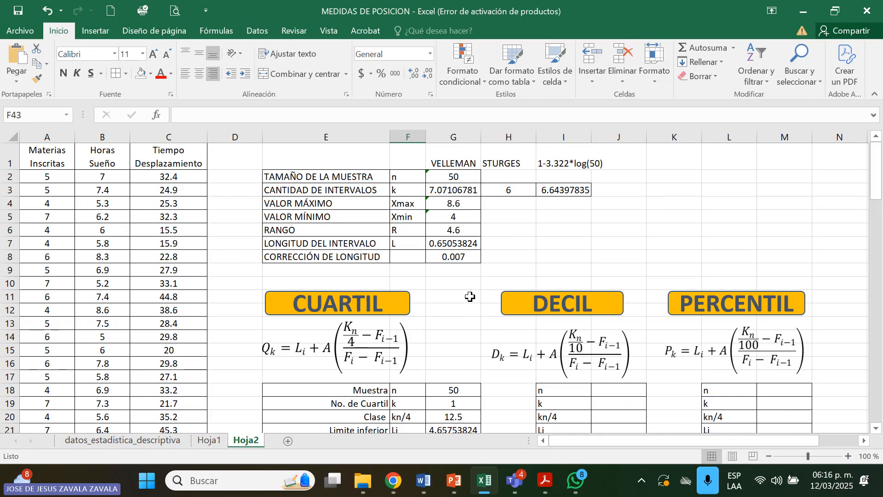
scroll(458, 313, "down", 5)
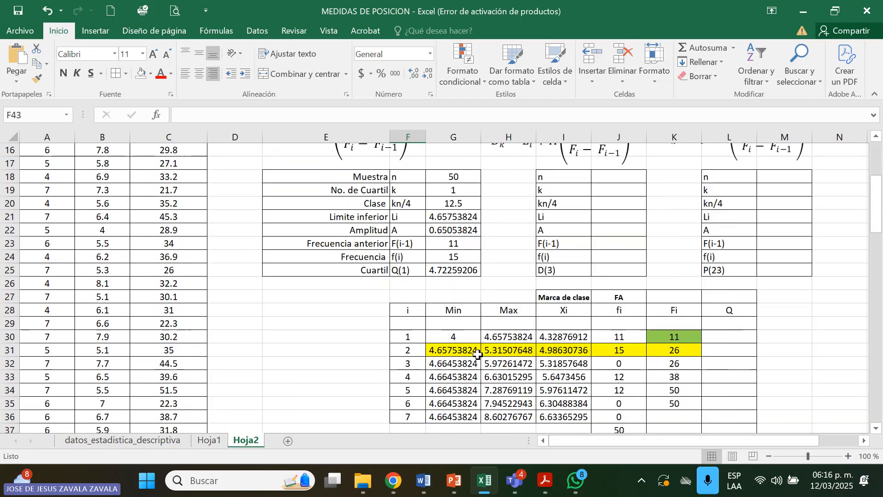
scroll(446, 385, "up", 5)
scroll(446, 385, "down", 17)
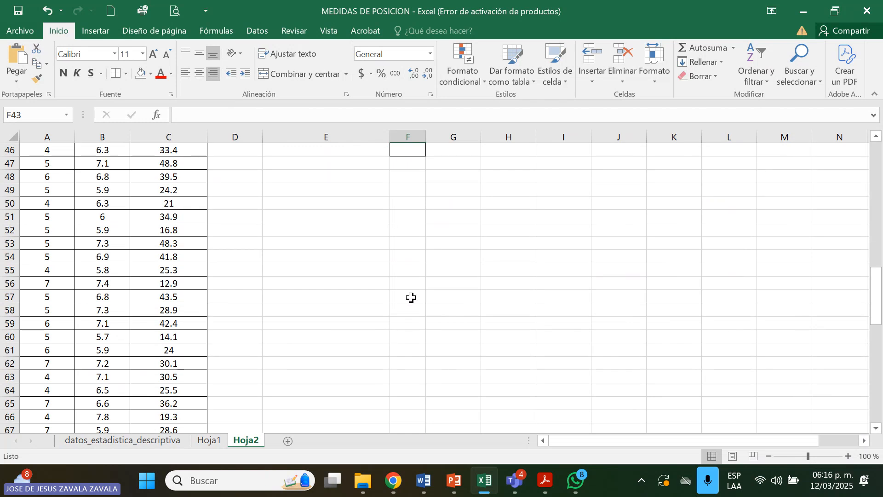
scroll(413, 294, "up", 6)
left_click(415, 257)
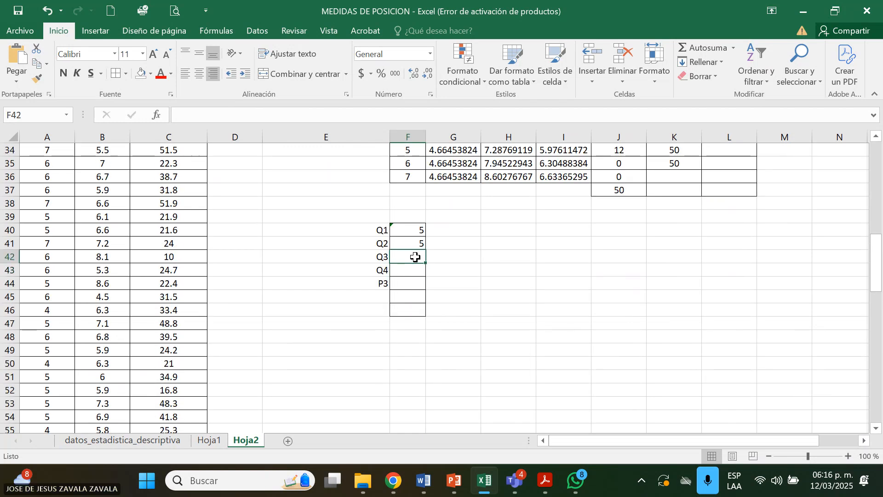
type("=")
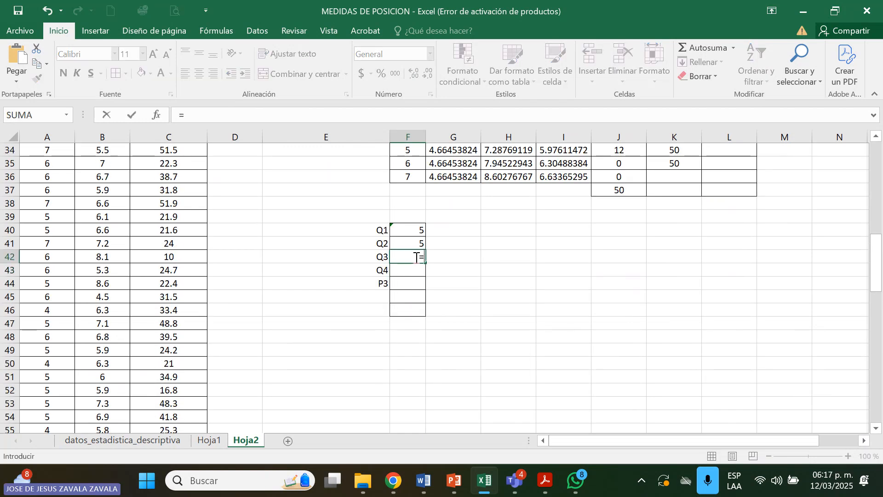
type("CUA")
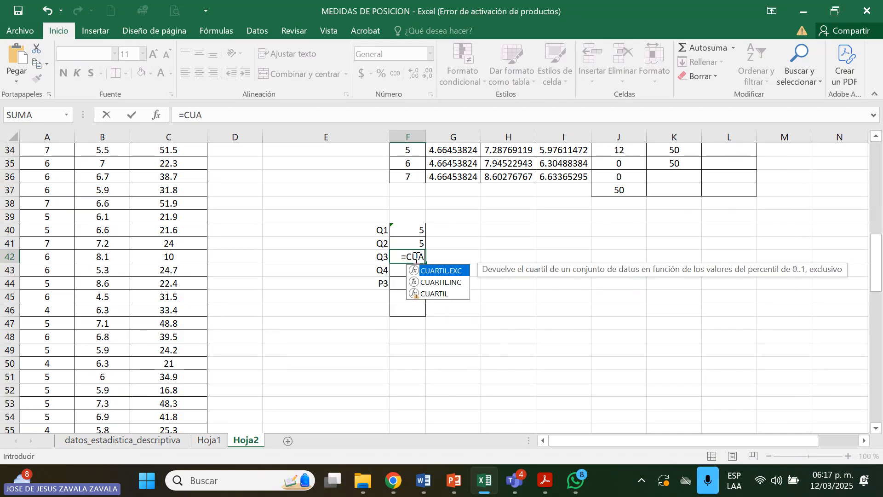
type("RTIL.")
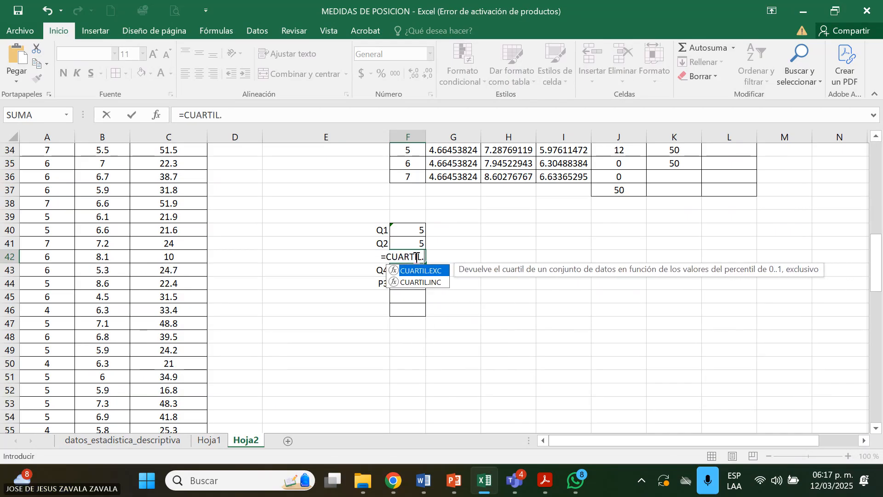
type("EXC")
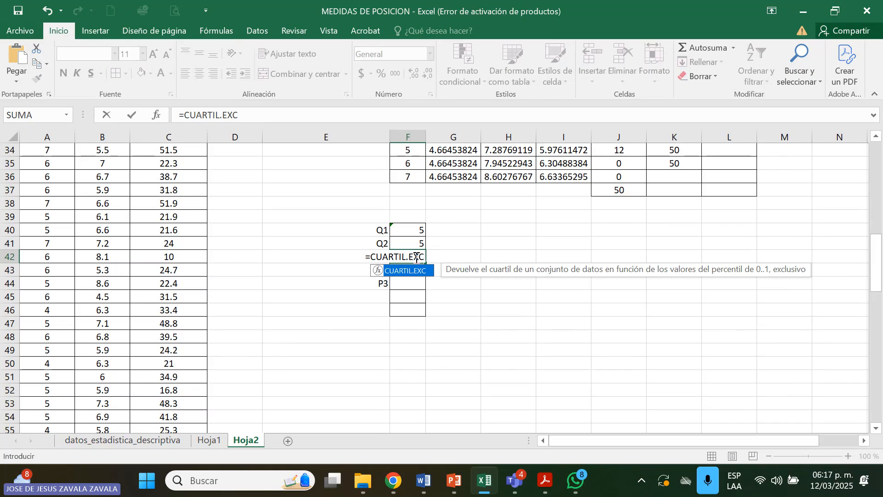
type("(")
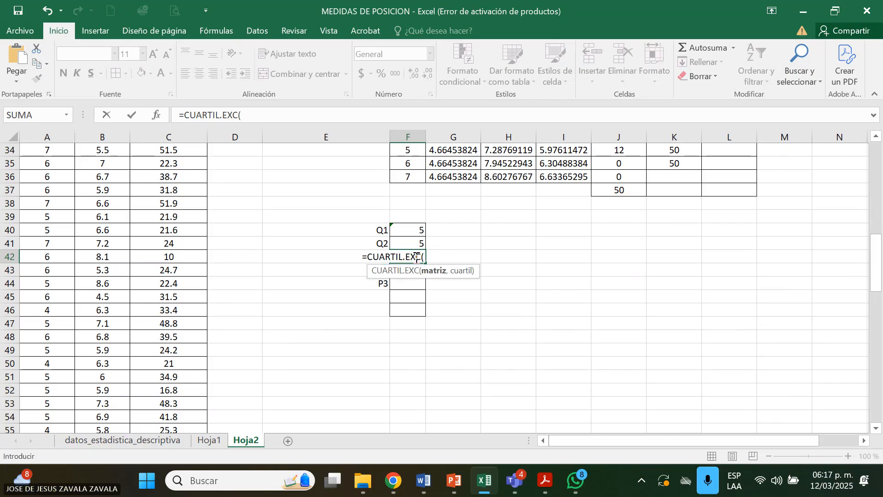
type("A")
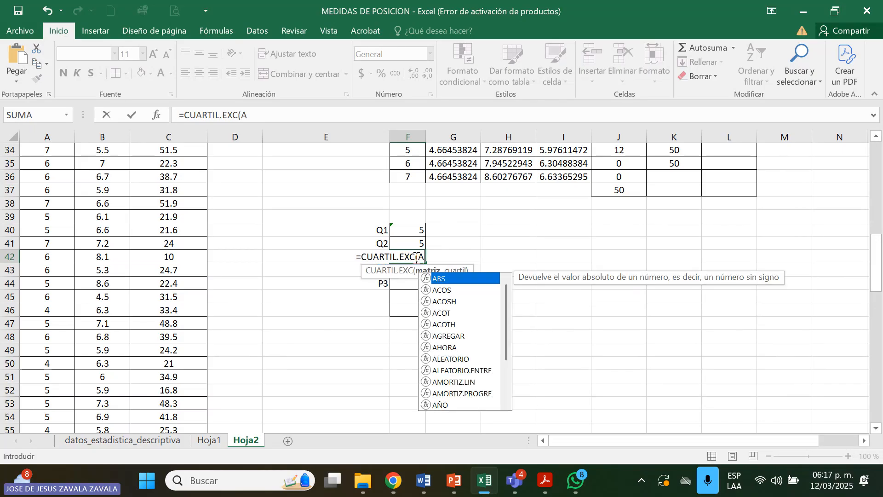
type("2:")
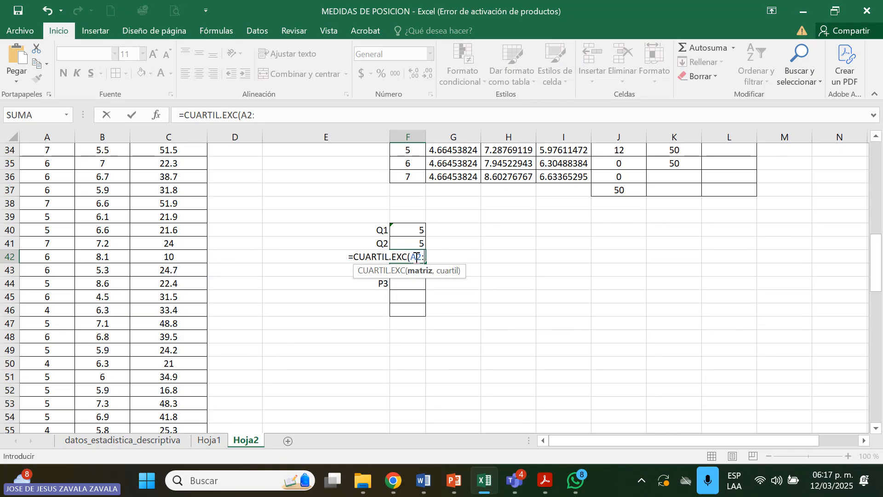
type("A51")
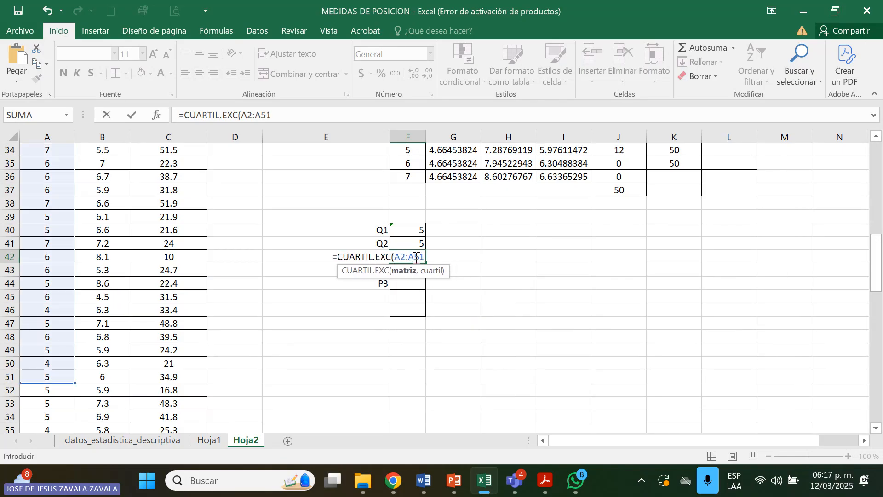
type(",")
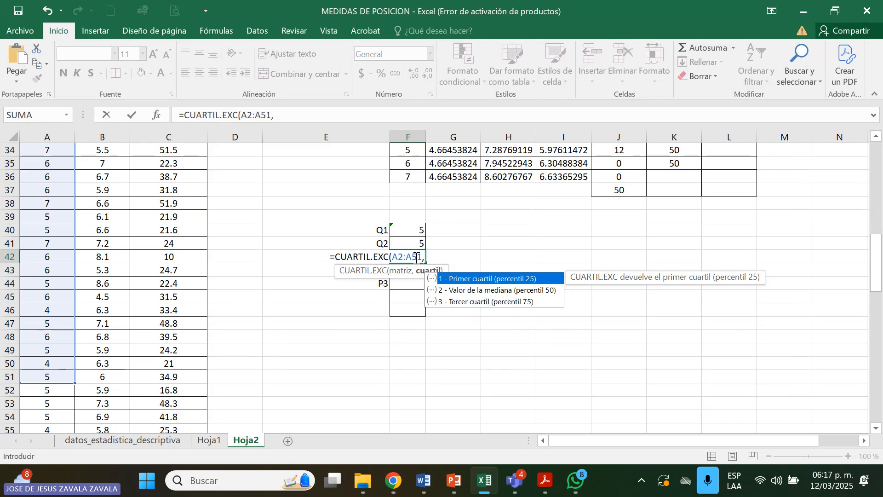
type("3")
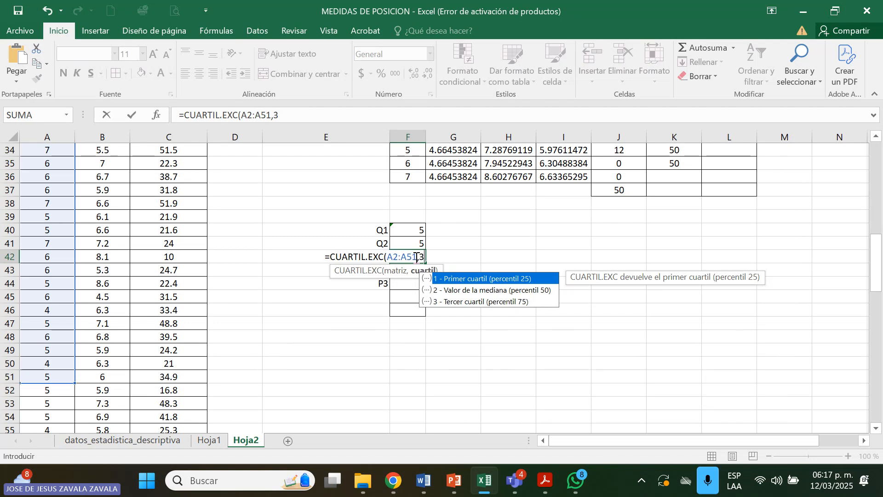
type(")")
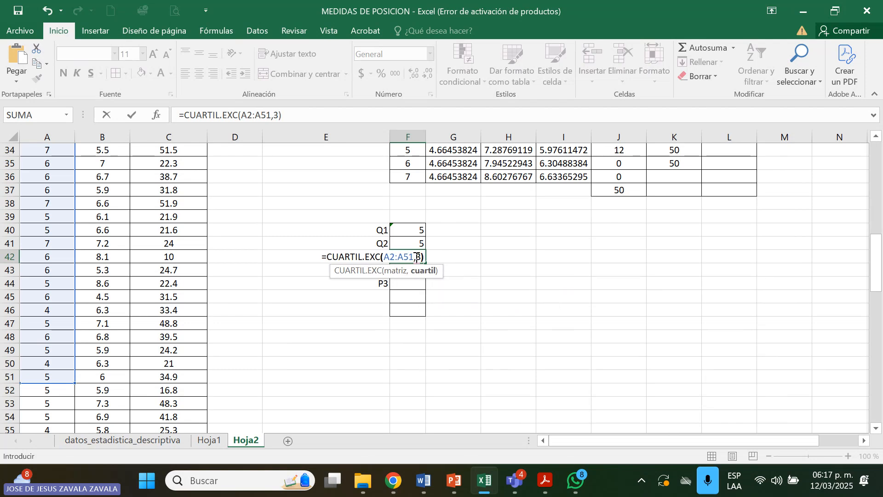
key("Return")
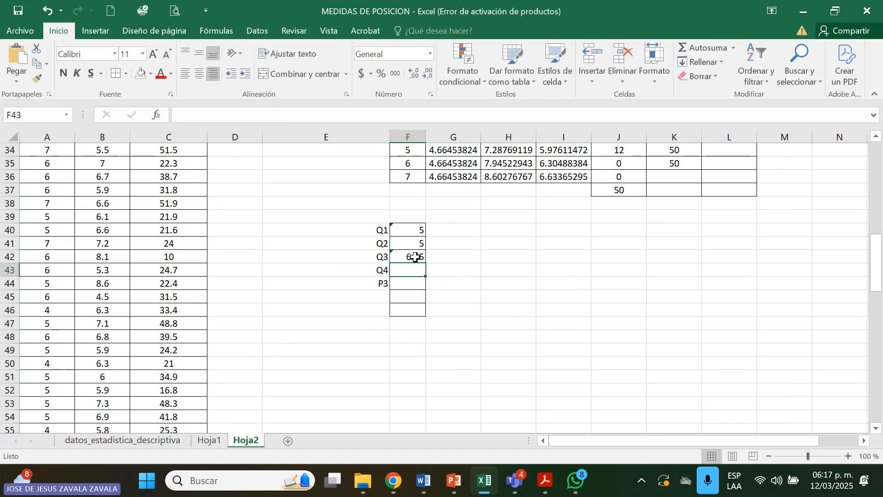
left_click(451, 275)
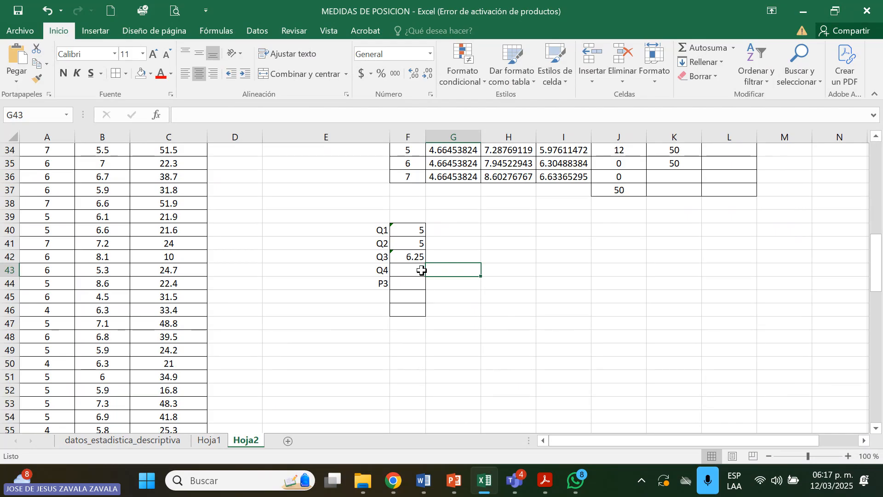
left_click(421, 270)
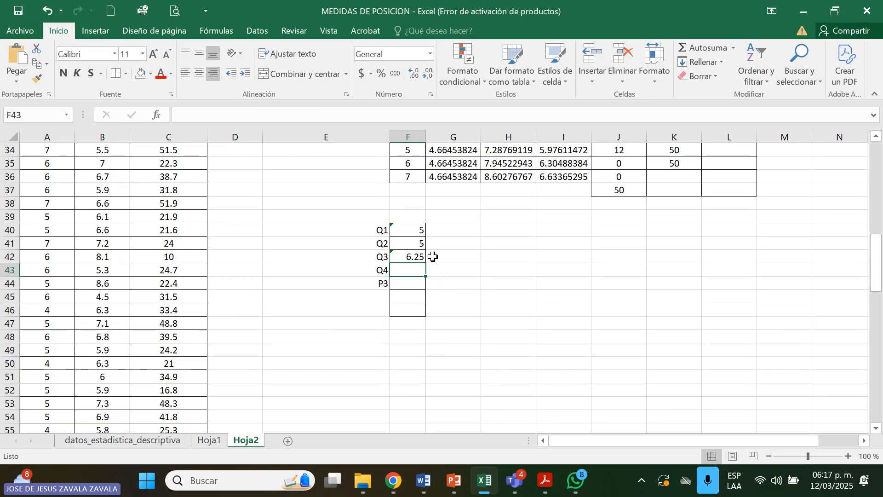
Review the Q1 formula in F40, and switch to a new Chrome browser window
left_click(399, 231)
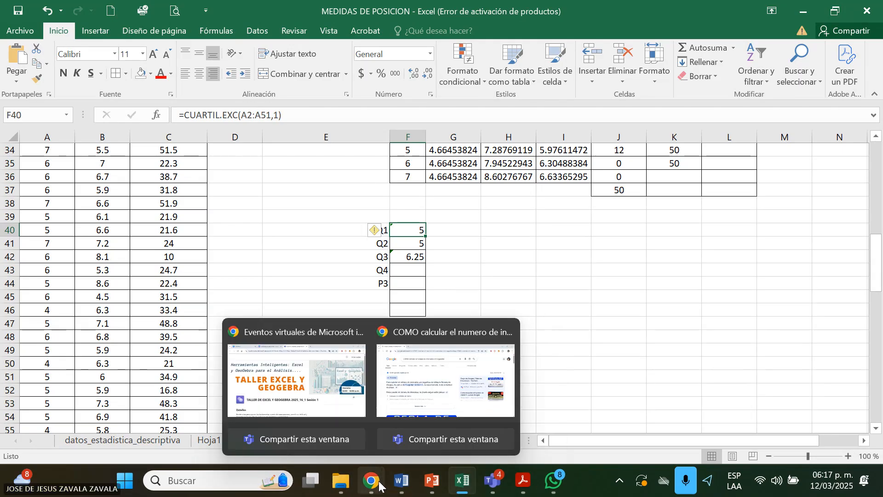
right_click(380, 486)
left_click(374, 396)
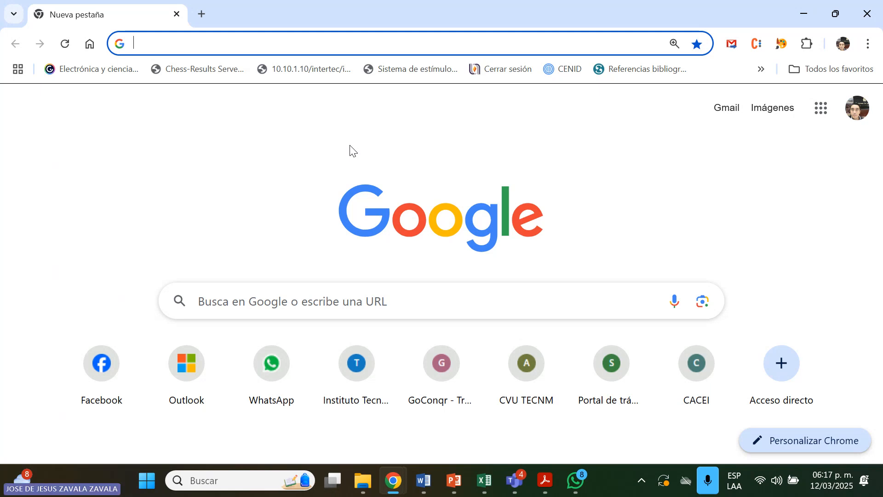
Search the web for geogebra clasico and open the GeoGebra Clásico web app
type("GE")
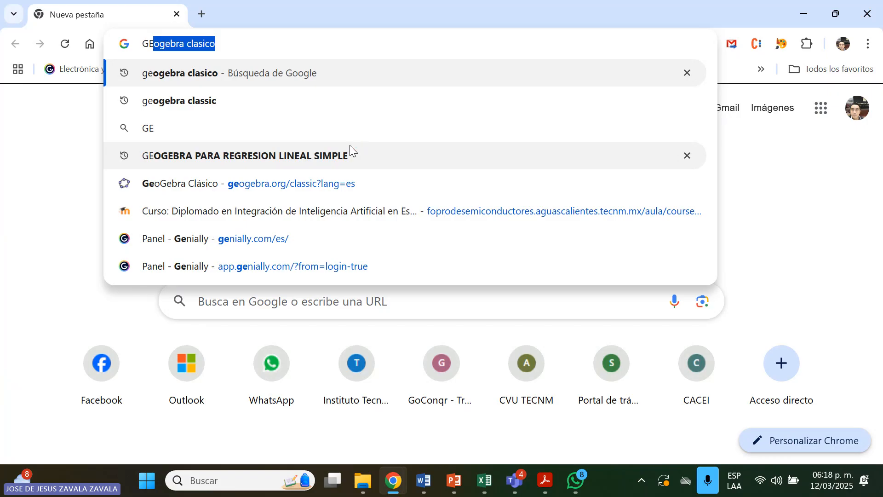
key("Return")
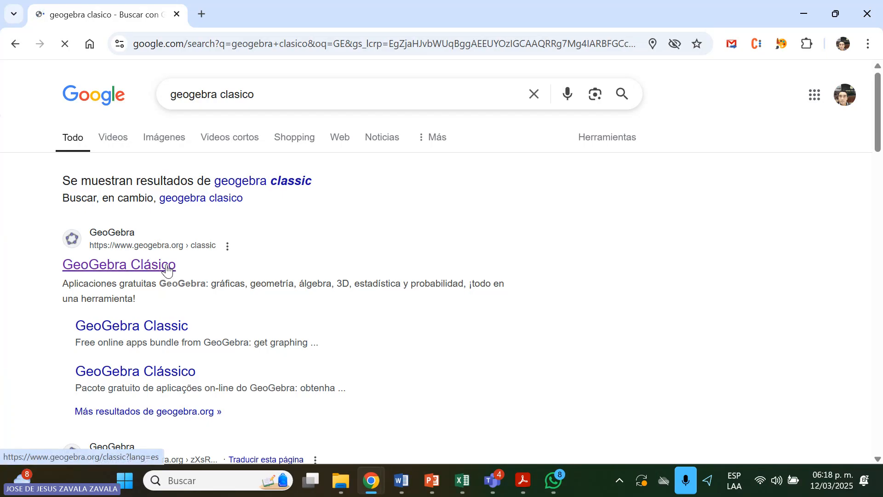
left_click(170, 266)
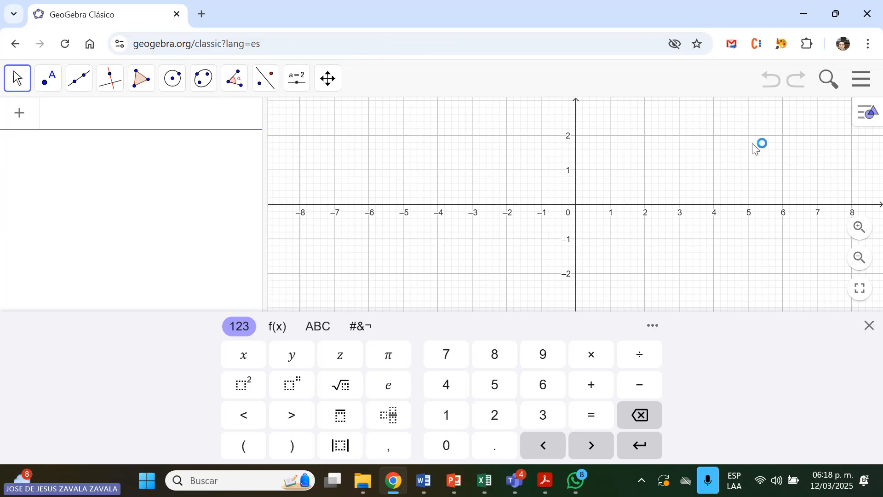
Display the spreadsheet view (Hoja de Cálculo) alongside the algebra and graphics views
left_click(862, 120)
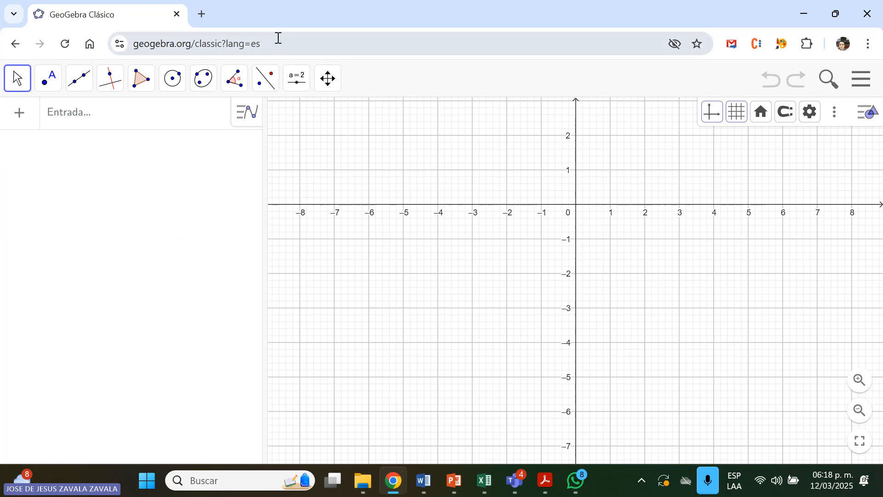
left_click(863, 80)
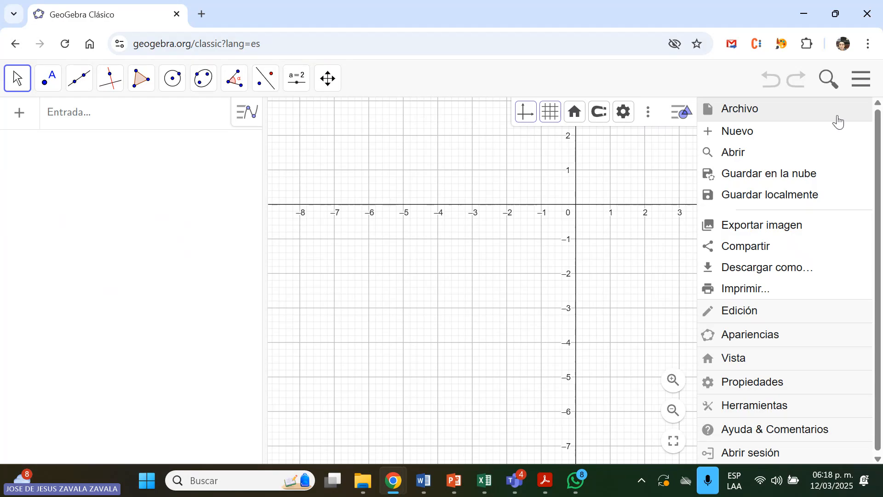
left_click(755, 371)
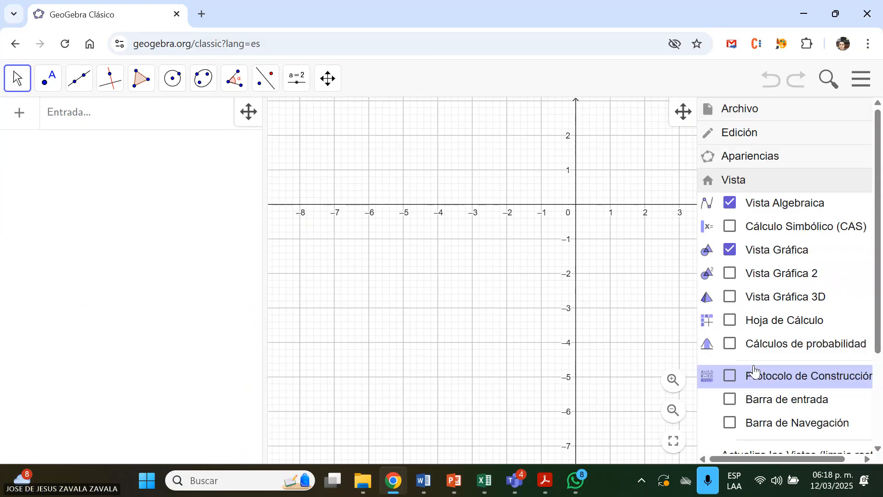
left_click(732, 324)
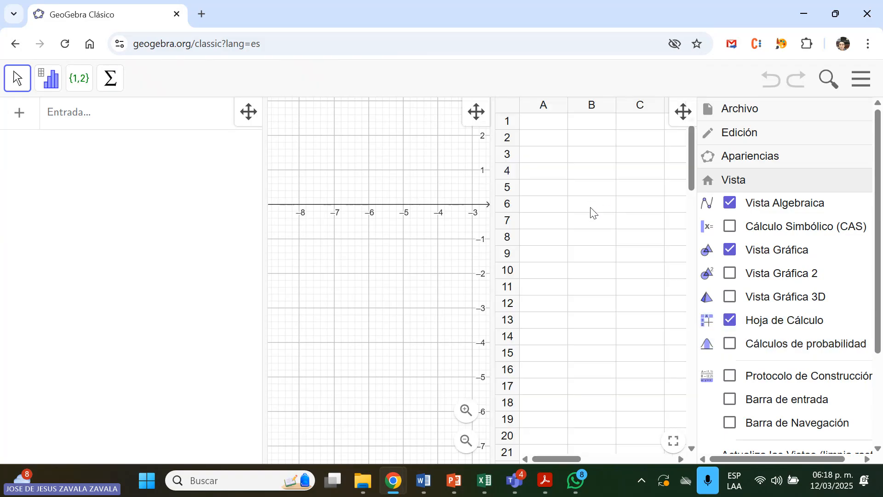
scroll(590, 207, "up", 1)
Switch to the Excel workbook and copy the Materias Inscritas column, A1:A51, from Hoja2
left_click(490, 483)
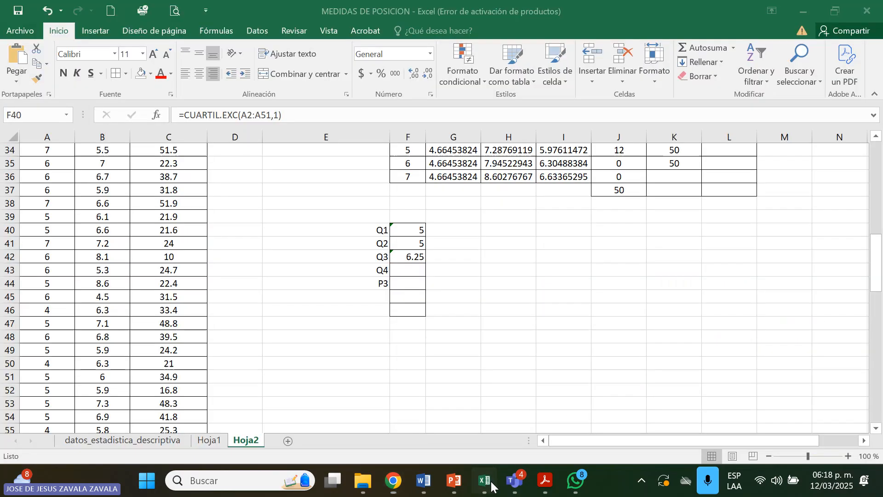
left_click(45, 151)
scroll(52, 161, "up", 7)
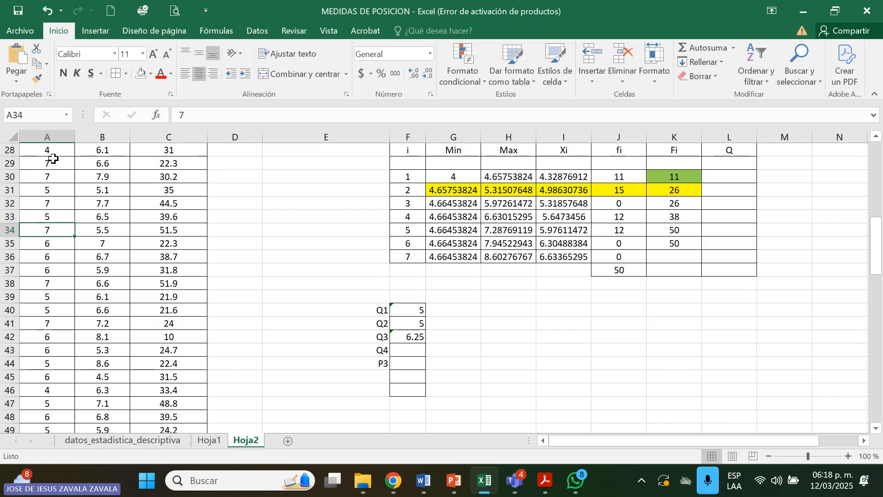
scroll(53, 181, "up", 4)
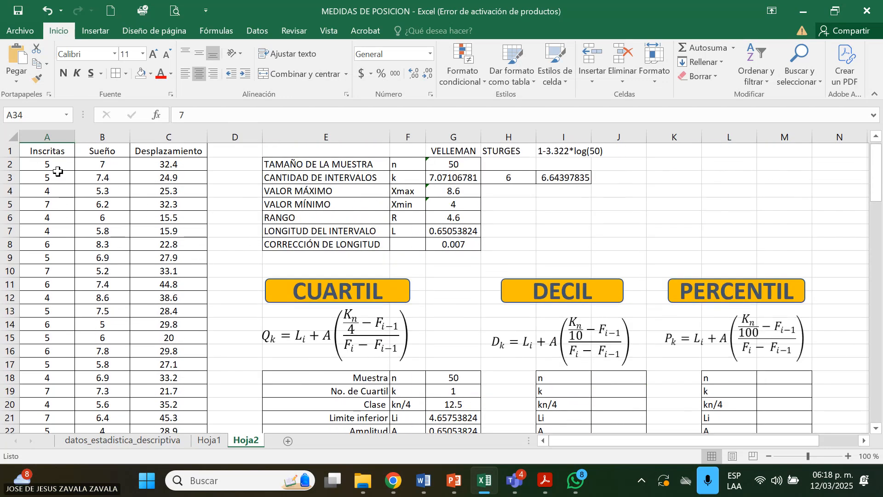
left_click(58, 175)
left_click_drag(57, 165, 48, 288)
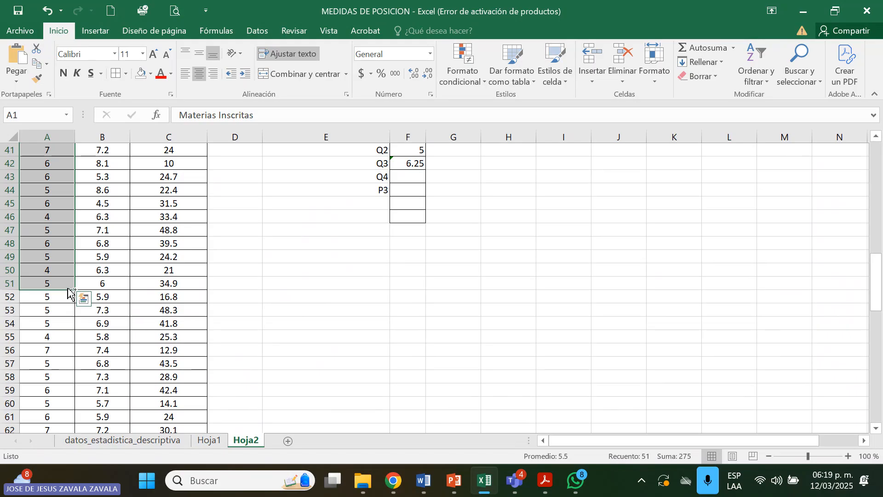
key("ctrl+c")
Switch back to GeoGebra and paste the copied column into its spreadsheet starting at cell A1
key("alt+Tab")
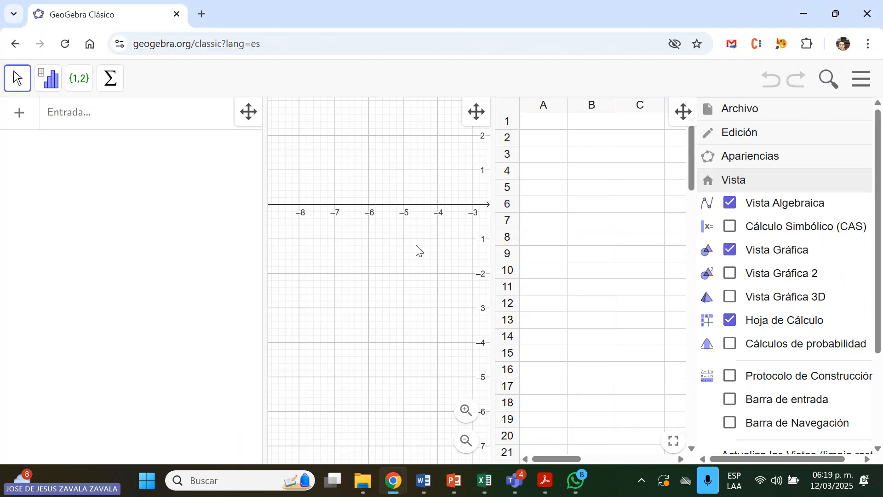
left_click(539, 121)
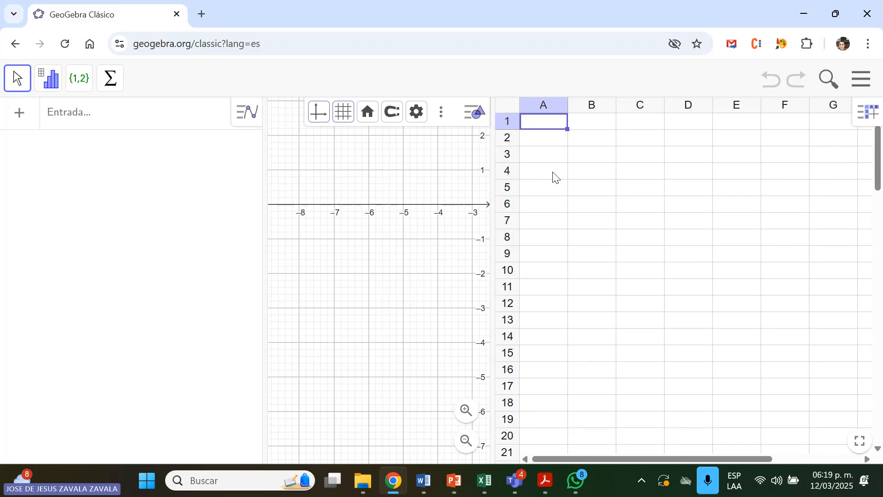
key("ctrl+v")
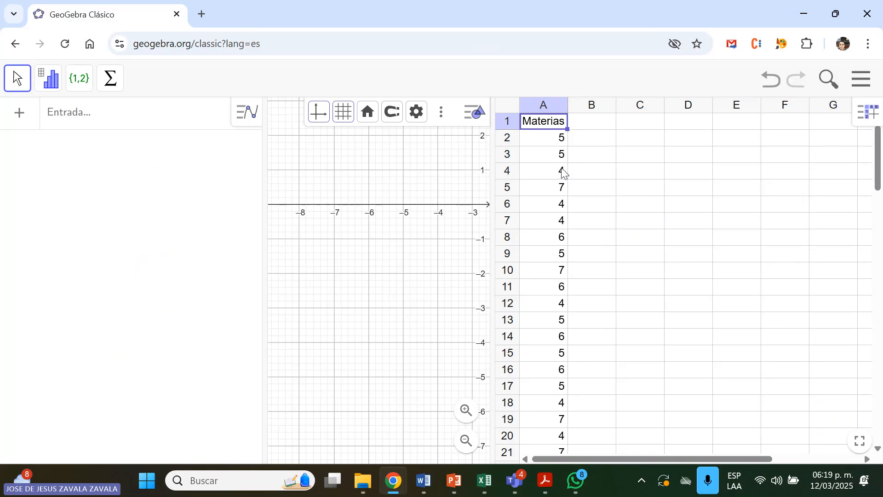
Run a one-variable analysis (Análisis de una variable) on A2:A51 and show the statistics table beside the histogram
left_click(563, 173)
left_click(562, 143)
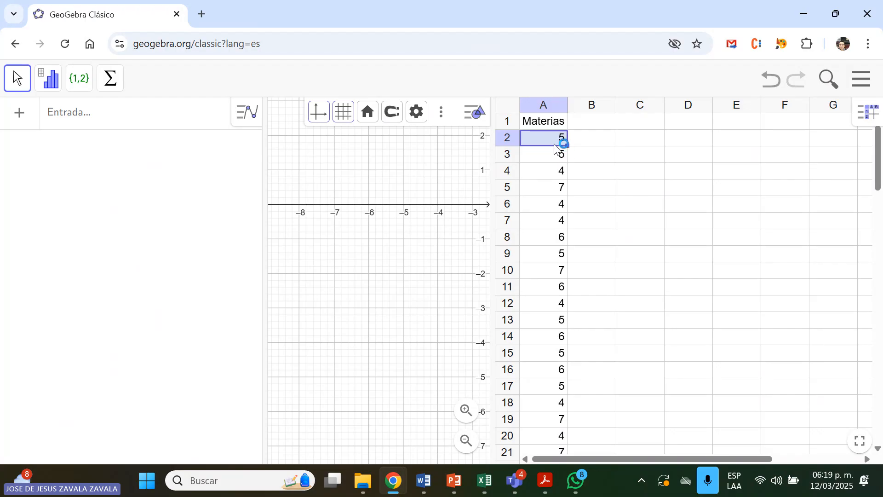
left_click(556, 149)
left_click_drag(557, 138, 545, 333)
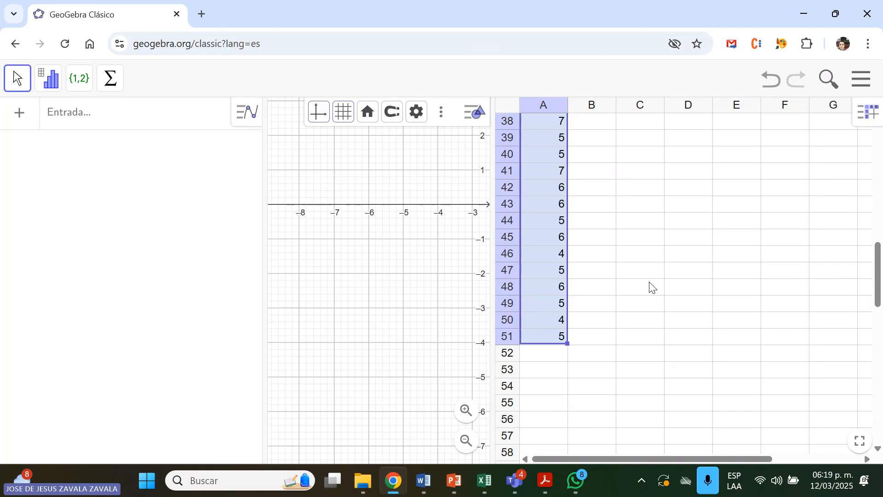
left_click(54, 85)
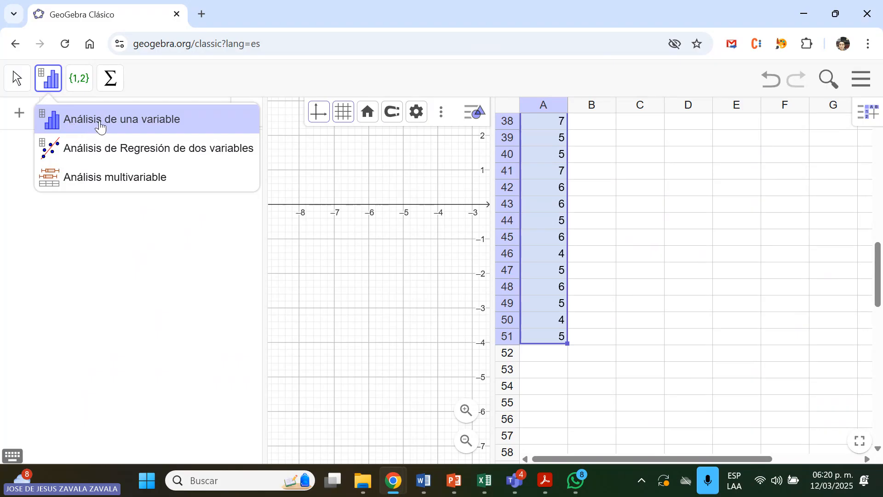
left_click(101, 126)
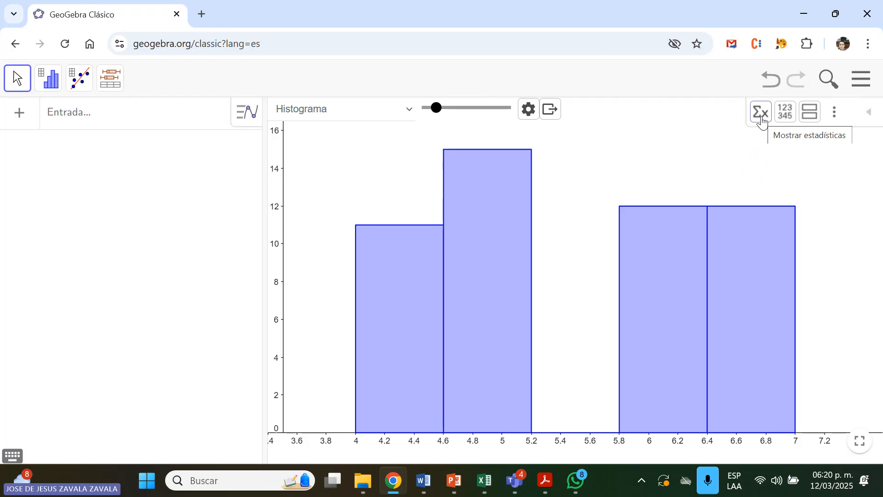
left_click(761, 113)
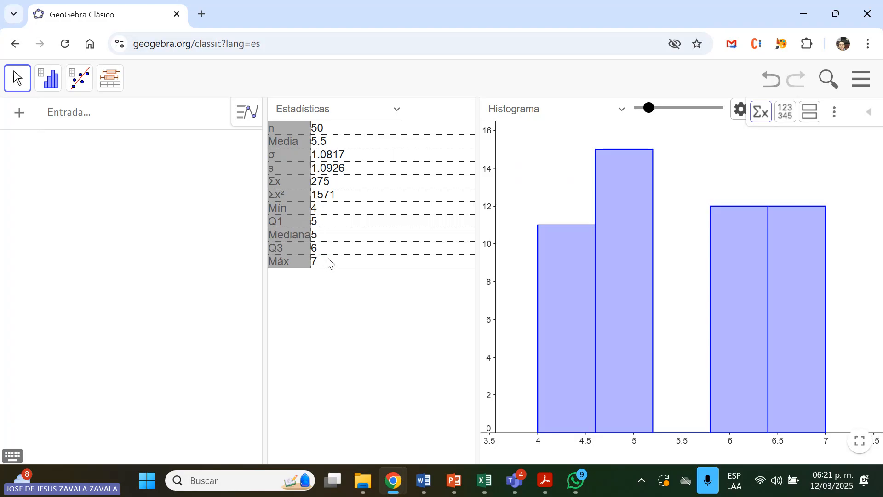
Compare the Q1, Q2 and Q3 results in Excel, including the F42 formula, with the quartiles in GeoGebra's statistics table
left_click(485, 478)
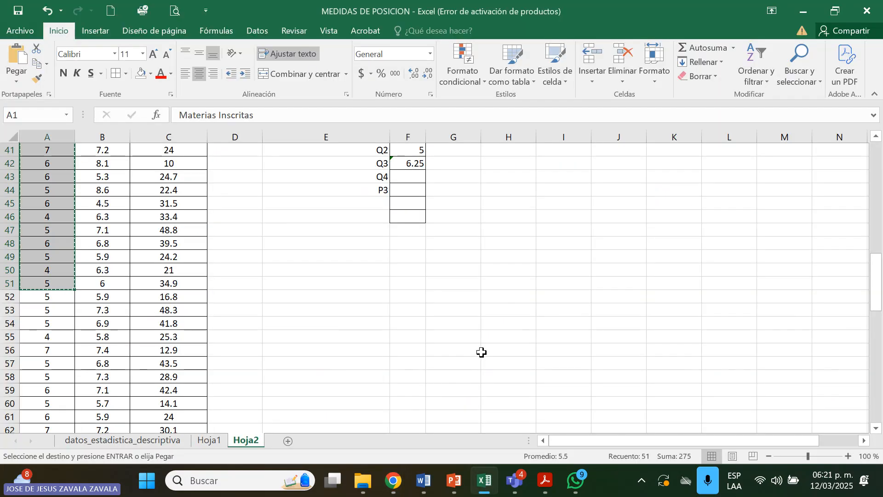
scroll(482, 353, "up", 8)
scroll(482, 353, "down", 1)
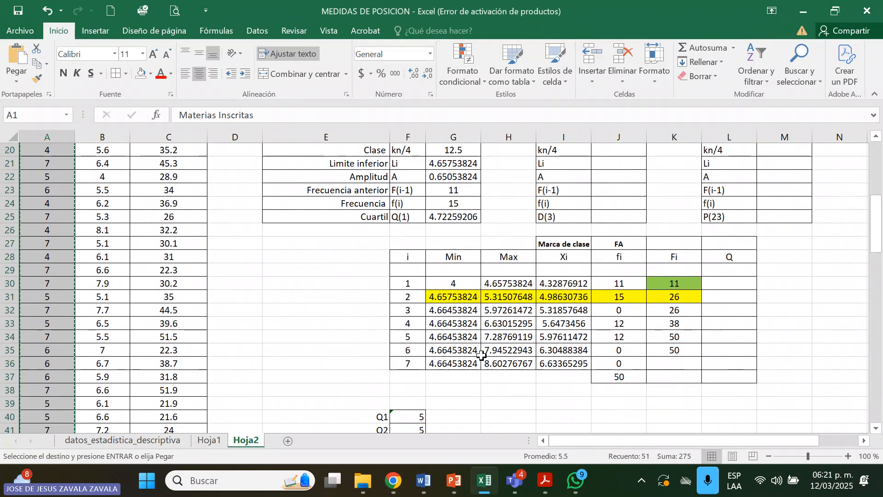
scroll(481, 355, "down", 1)
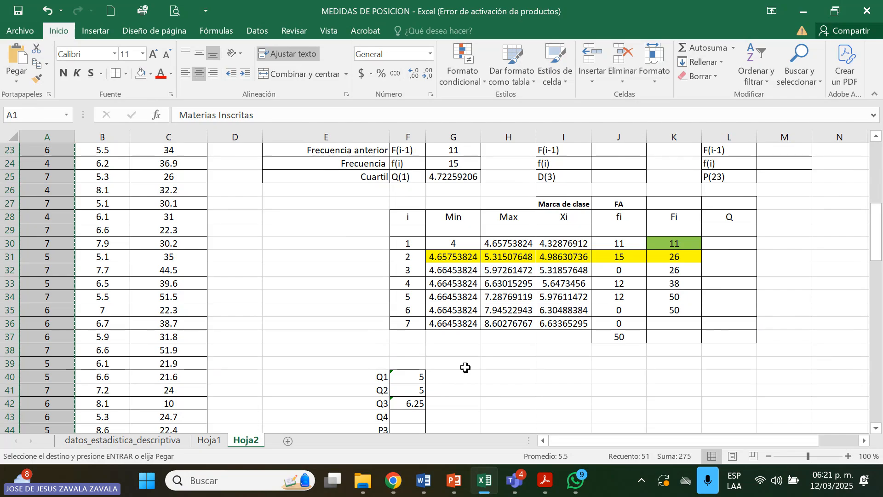
key("alt+Tab")
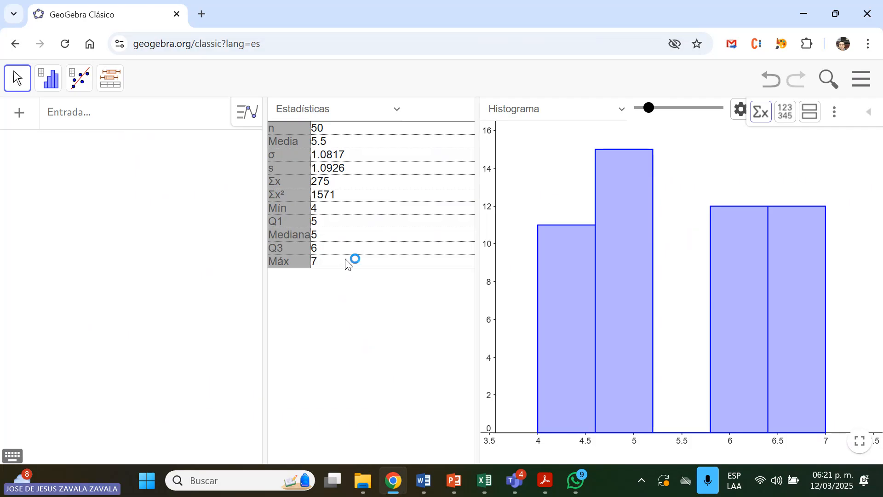
key("alt+Tab")
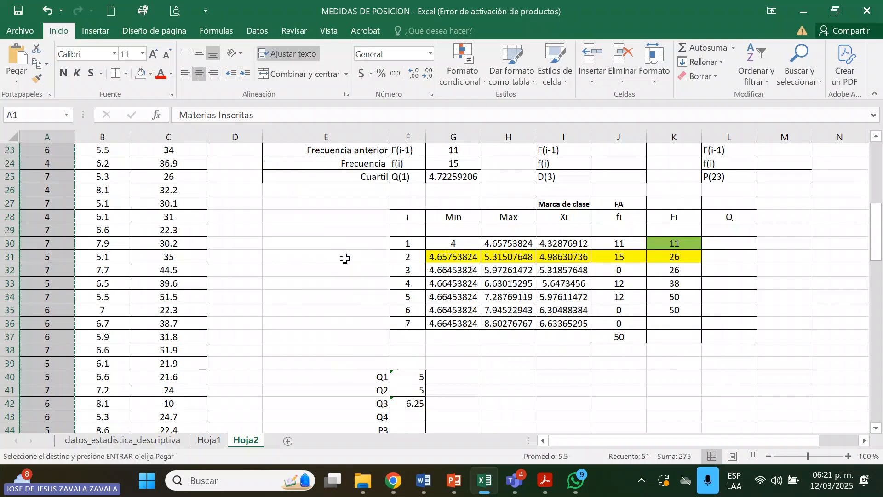
scroll(345, 259, "down", 1)
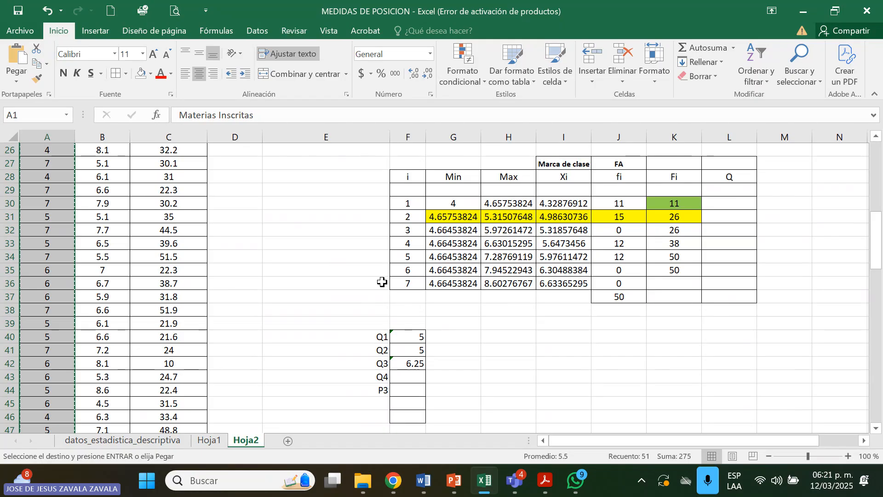
left_click(416, 361)
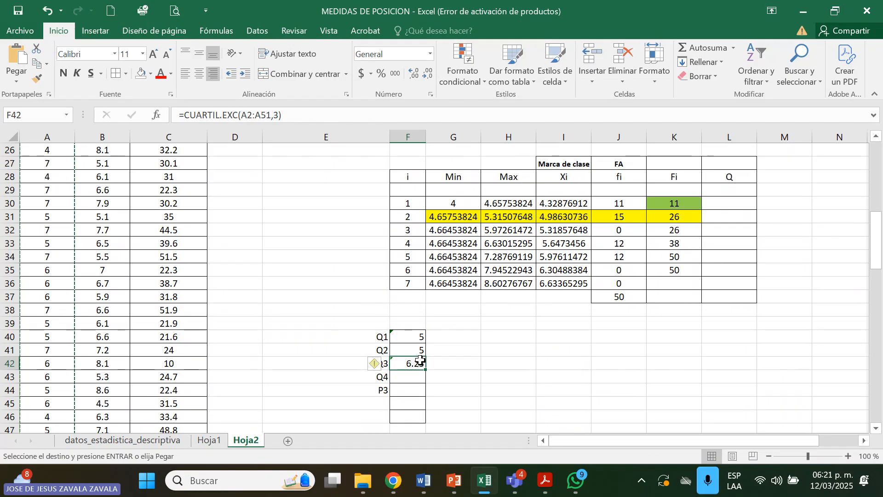
key("alt+Tab")
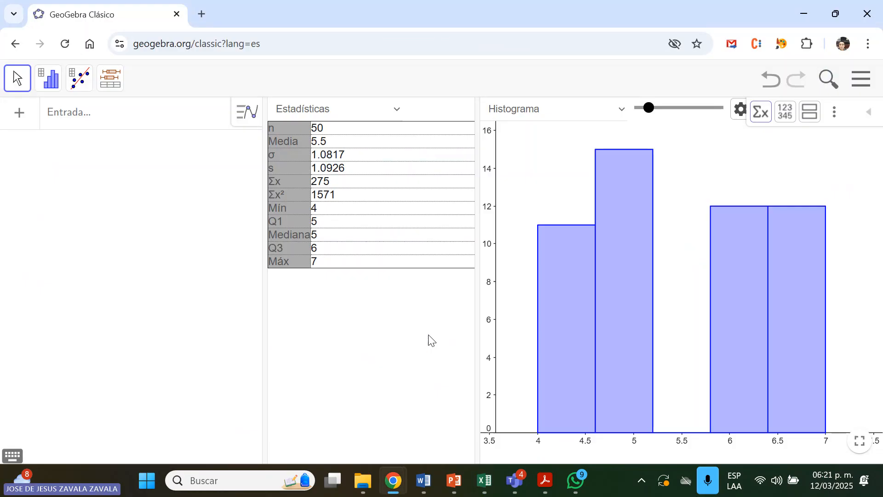
key("alt+Tab")
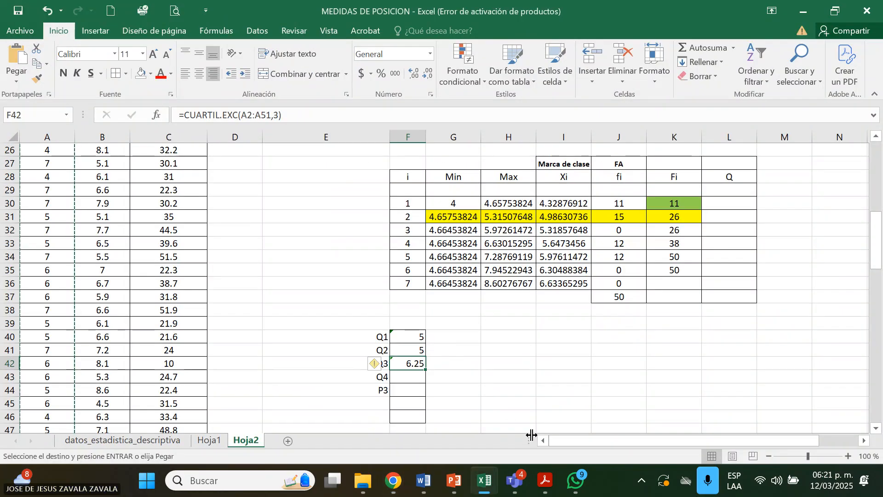
Check the Teams meeting window and its chat for messages, and return to the Excel workbook
mouse_move(514, 480)
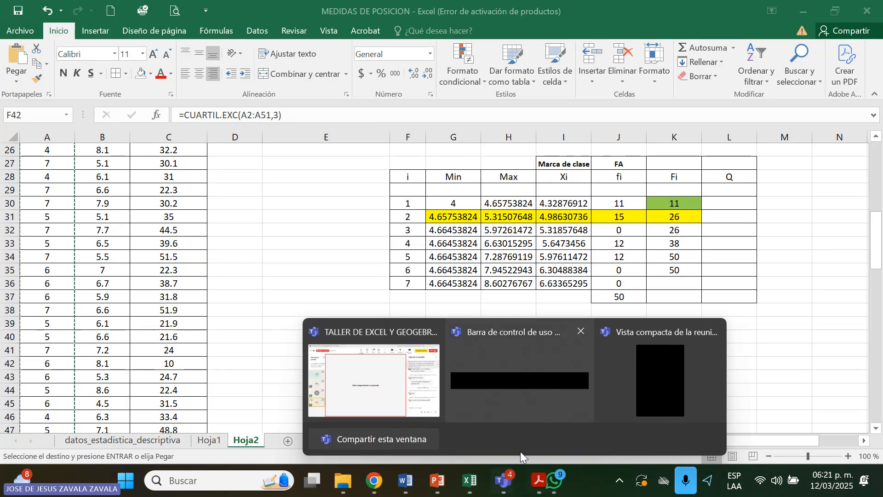
left_click(440, 405)
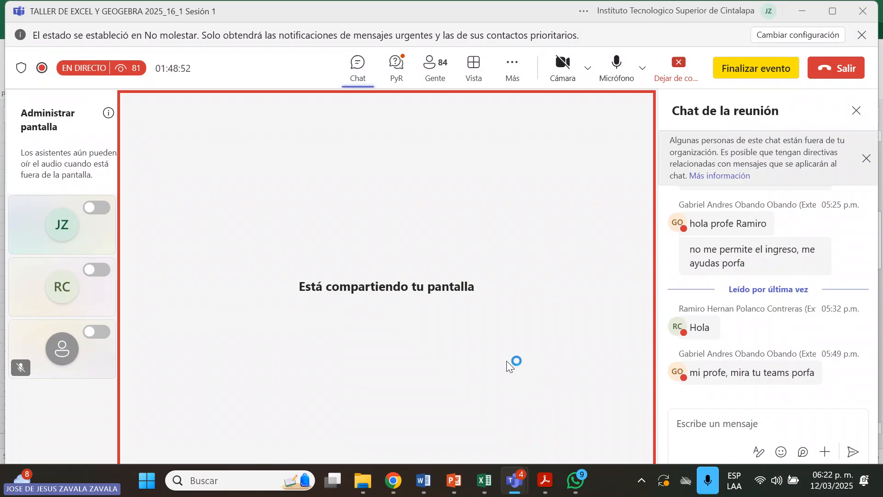
key("alt+Tab")
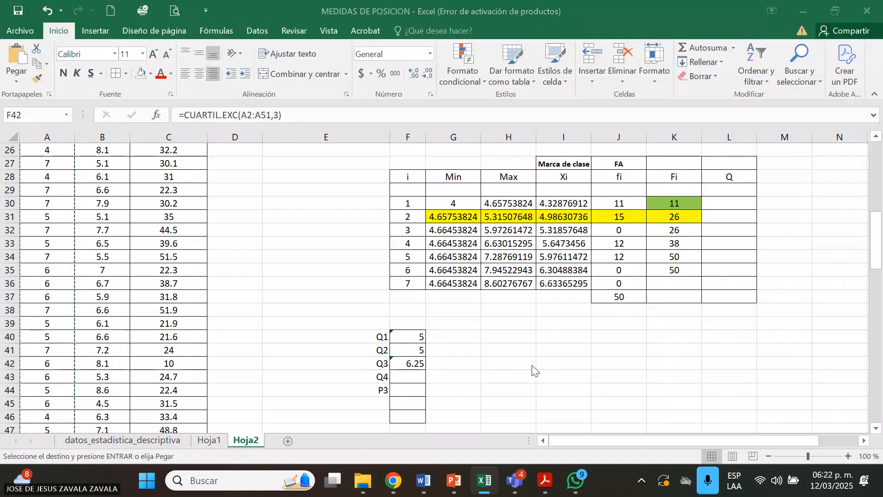
key("alt+Tab")
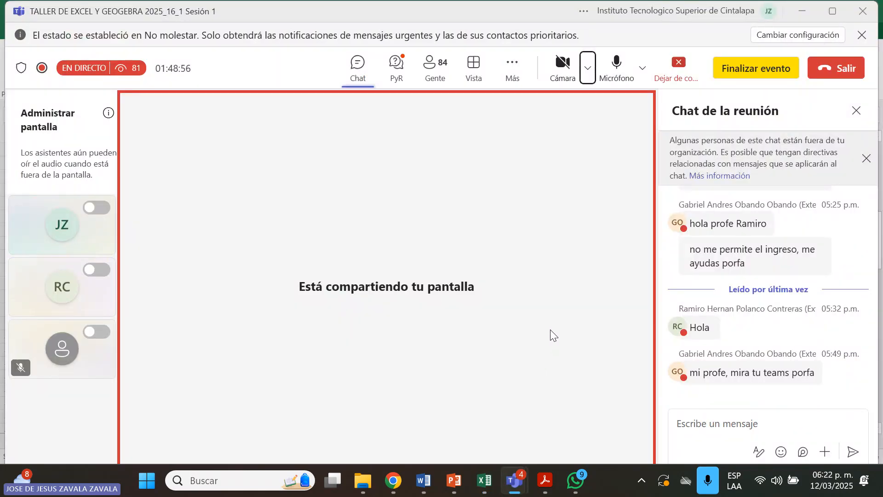
key("alt+Tab")
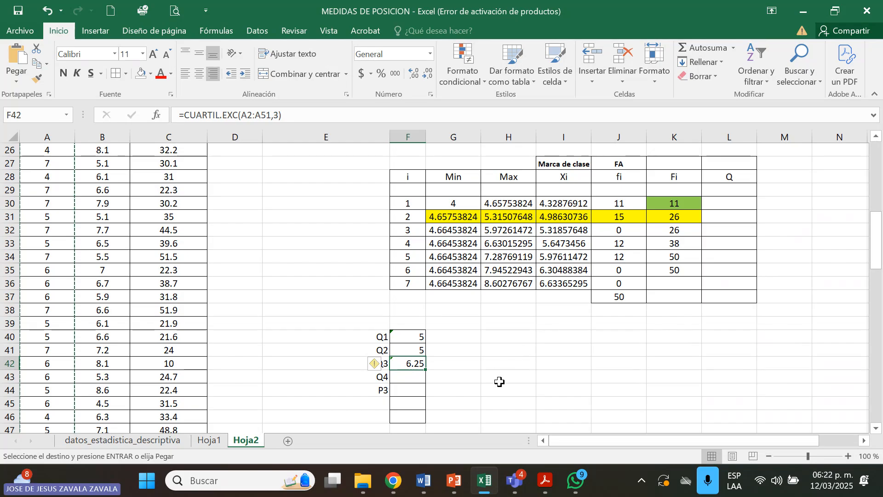
key("alt+Tab")
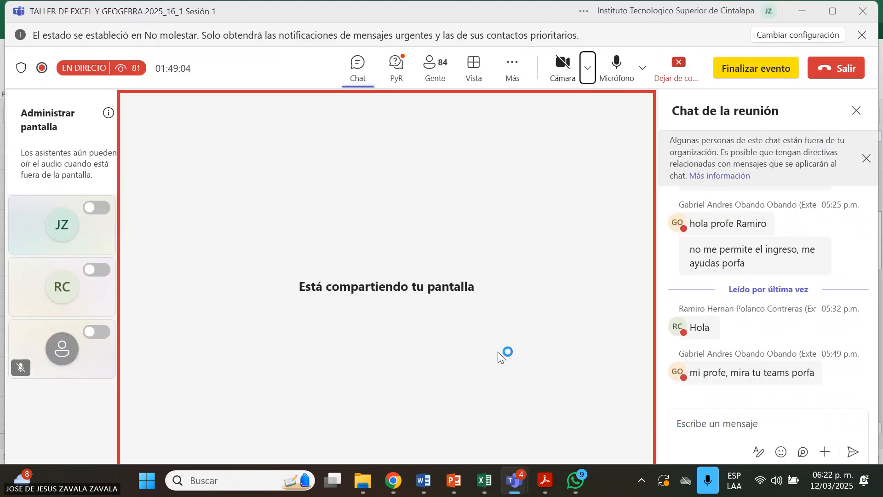
key("alt+Tab")
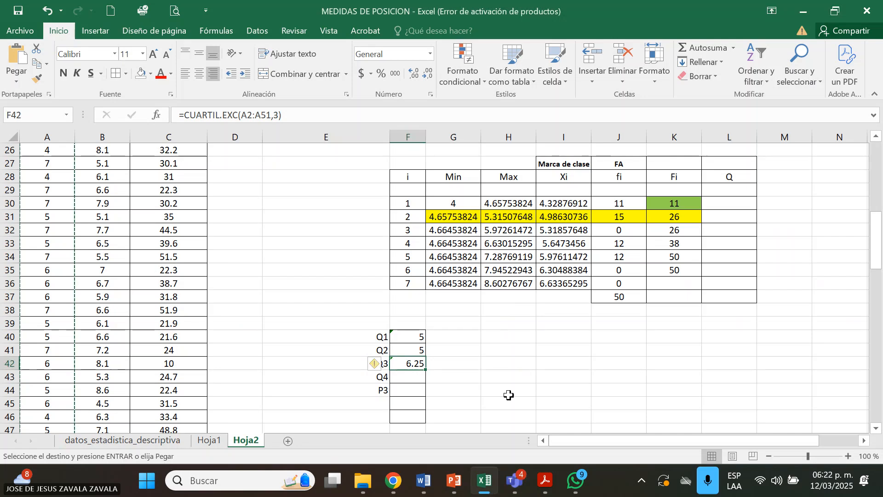
Switch to the Teams meeting window, mute the microphone and unmute it again
key("alt+Tab")
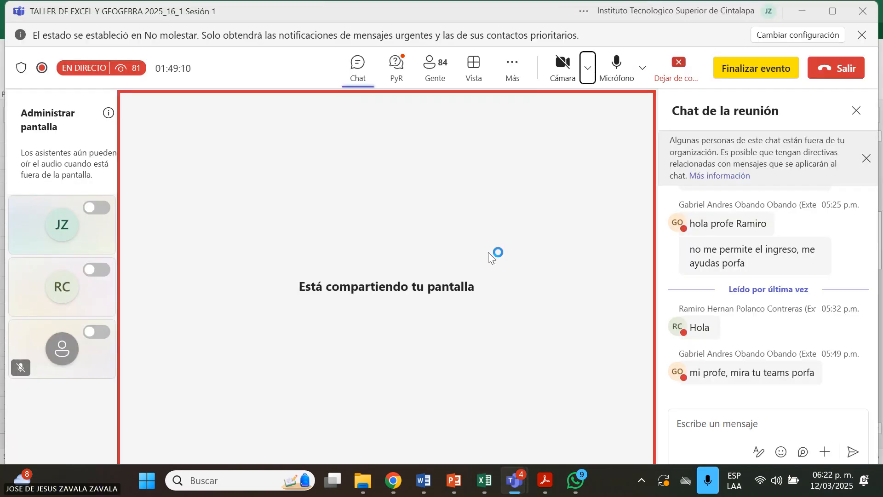
left_click(619, 68)
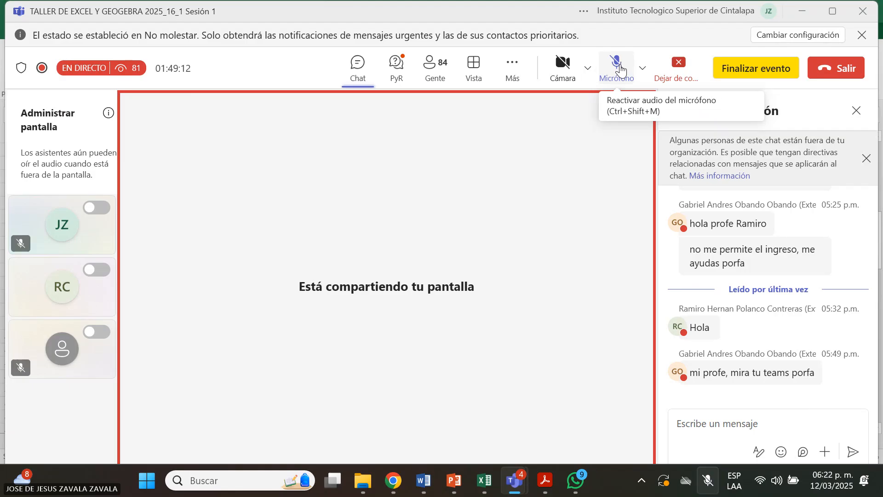
left_click(620, 68)
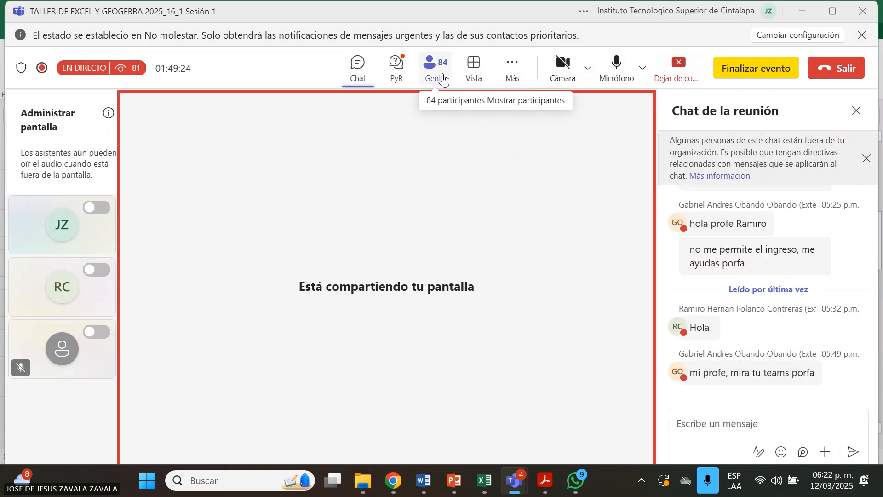
Review the Teams meeting chat and the PyR questions for attendee messages, and return to the Excel workbook
left_click(371, 72)
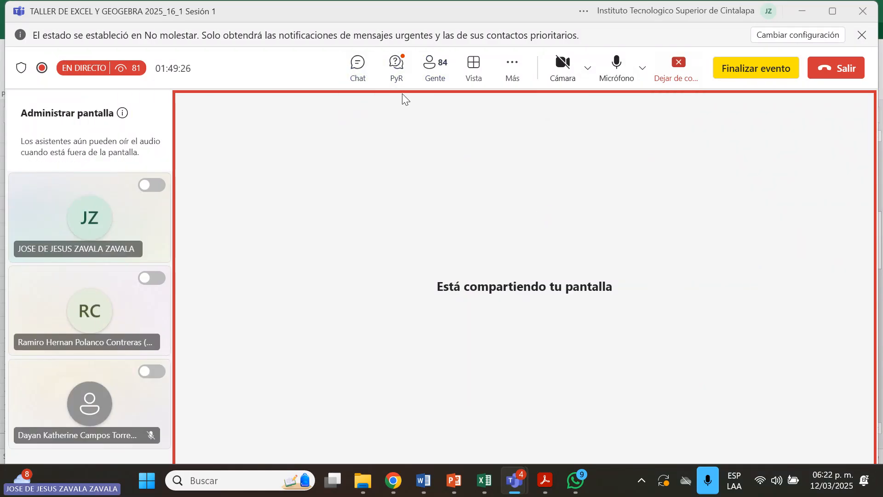
left_click(361, 71)
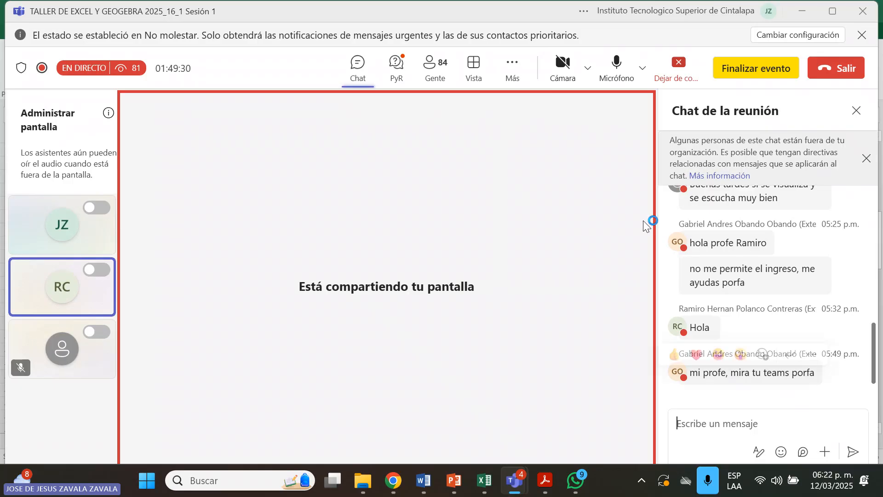
left_click(407, 85)
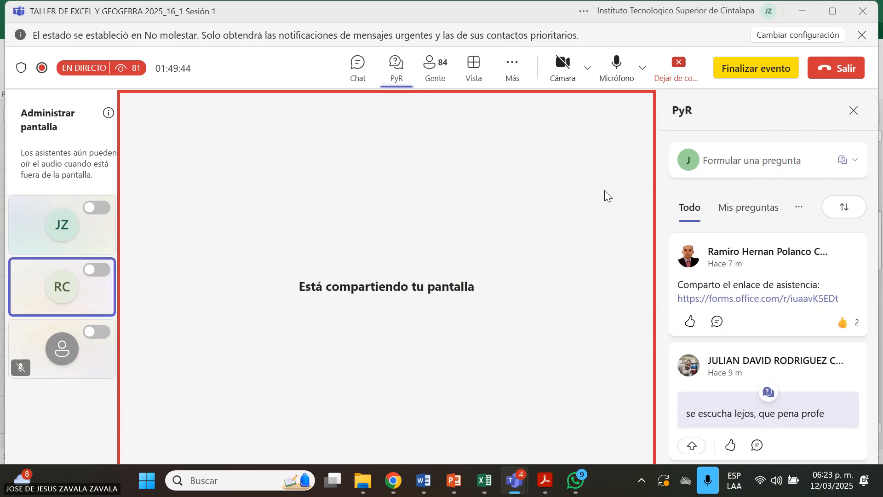
scroll(726, 357, "down", 6)
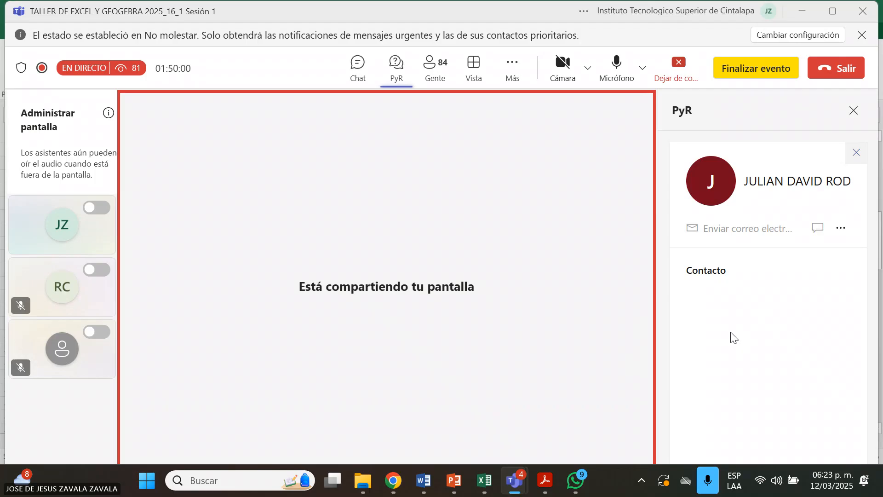
left_click(395, 72)
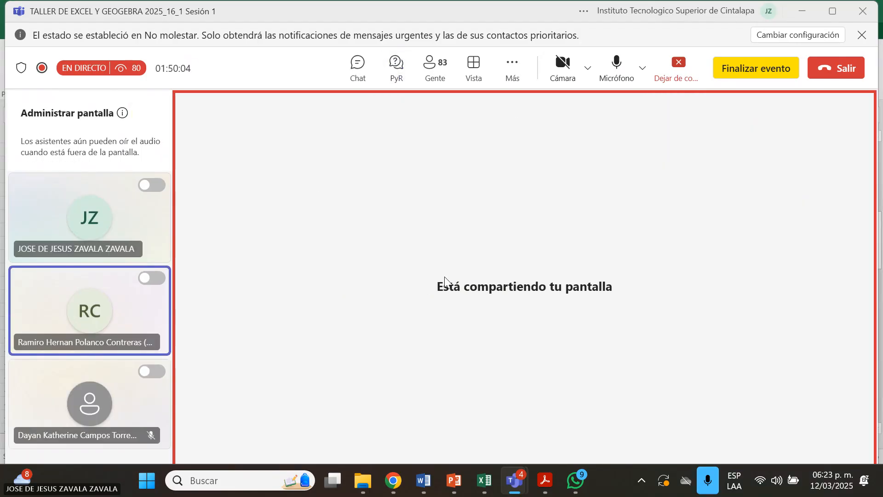
key("alt+Tab")
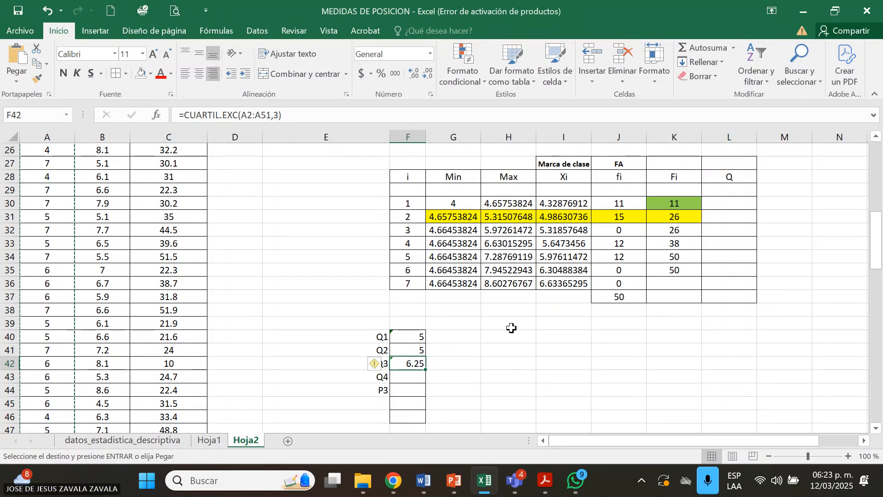
Calculate percentile 3 in cell F44 with the formula =PERCENTIL.EXC(A2:A51,0.03)
scroll(512, 328, "up", 1)
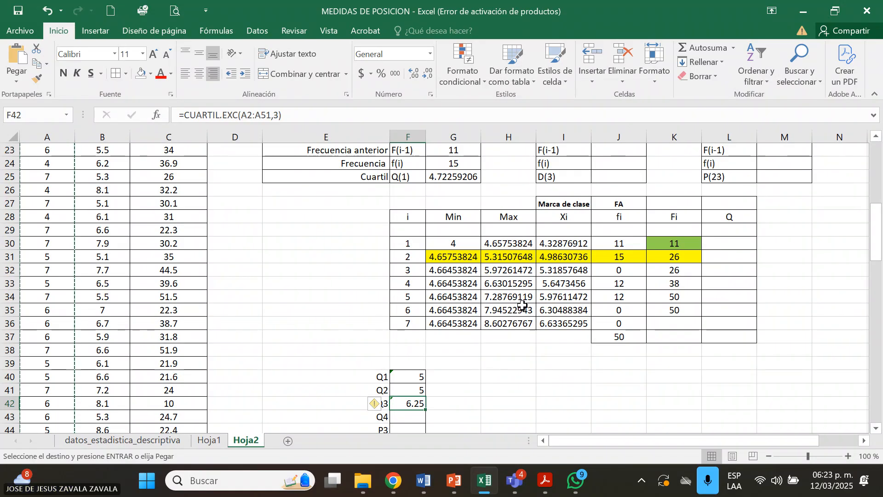
scroll(506, 361, "down", 1)
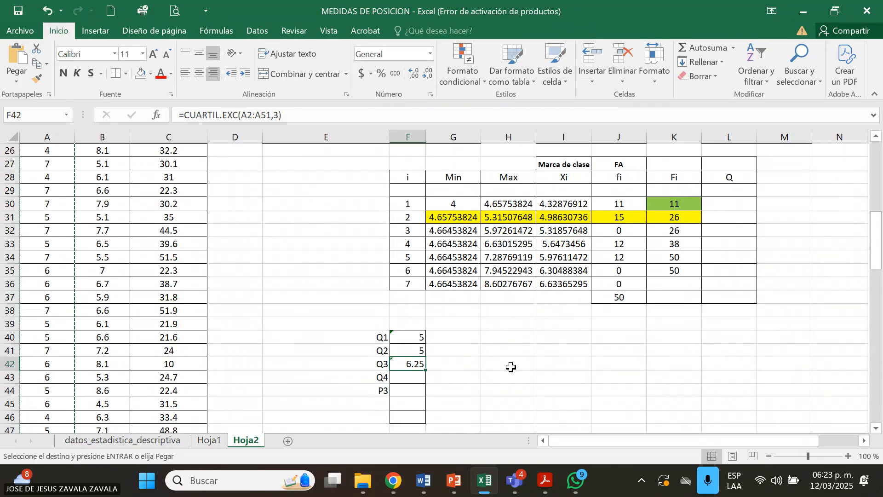
left_click(417, 389)
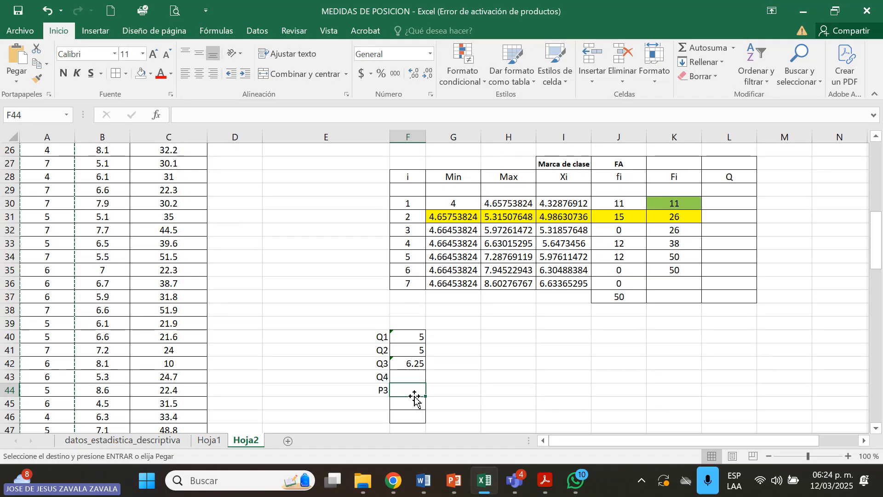
type("=")
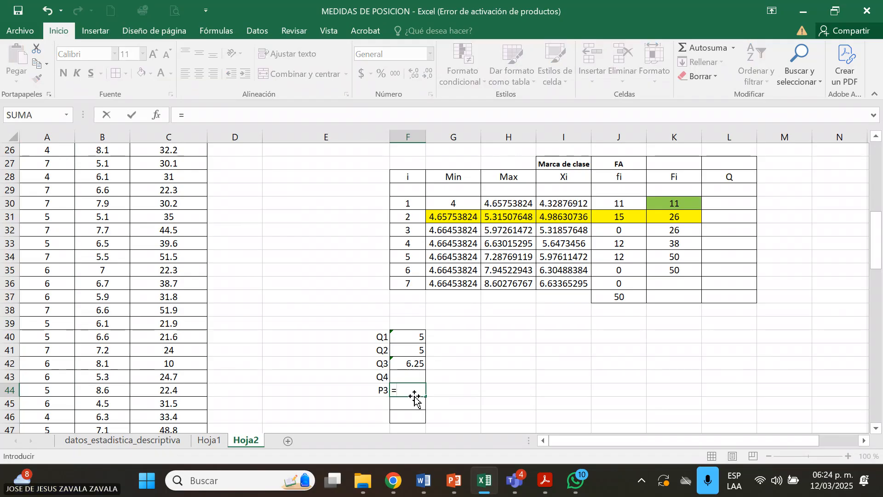
type("PER")
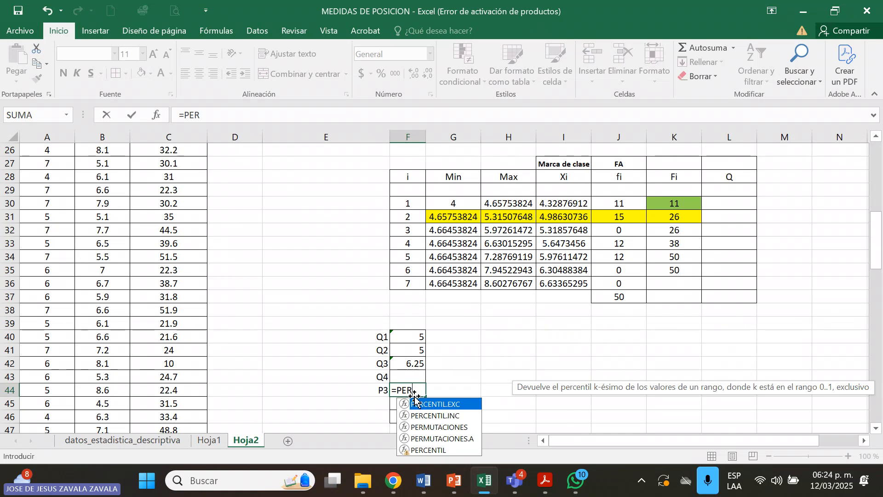
type("CE")
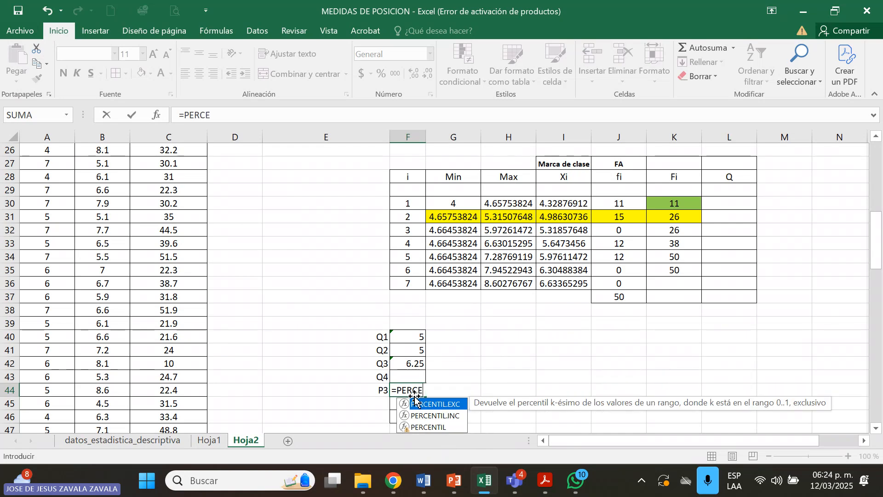
type("NTIL.EXC")
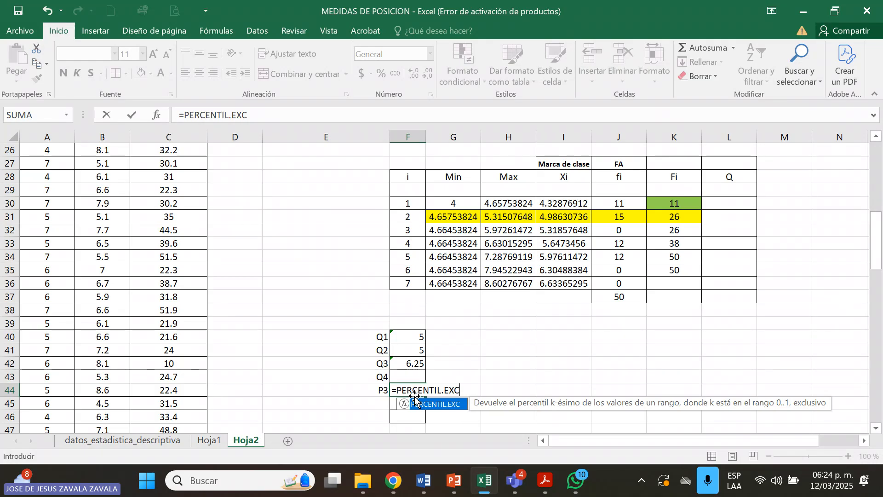
type("(")
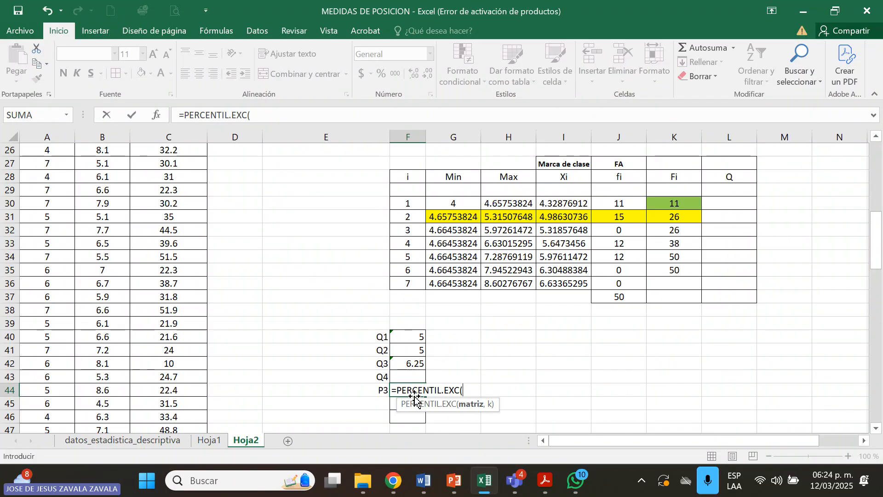
type("A2:A5")
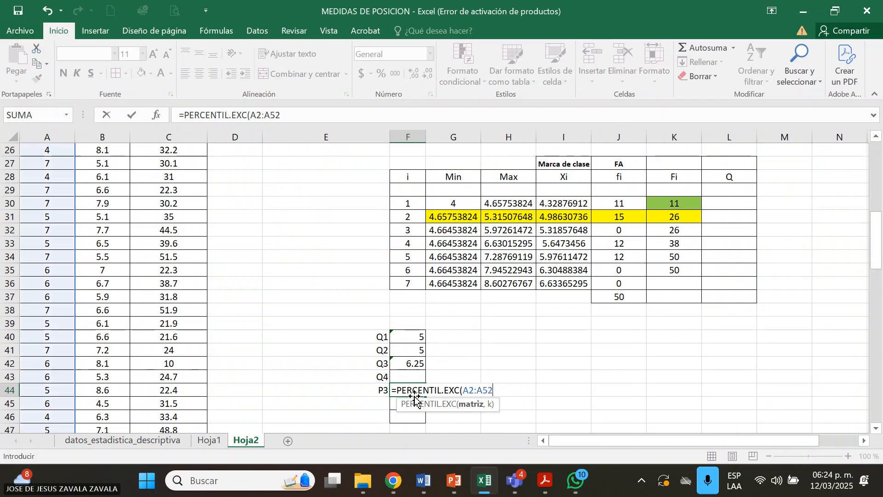
type("1,")
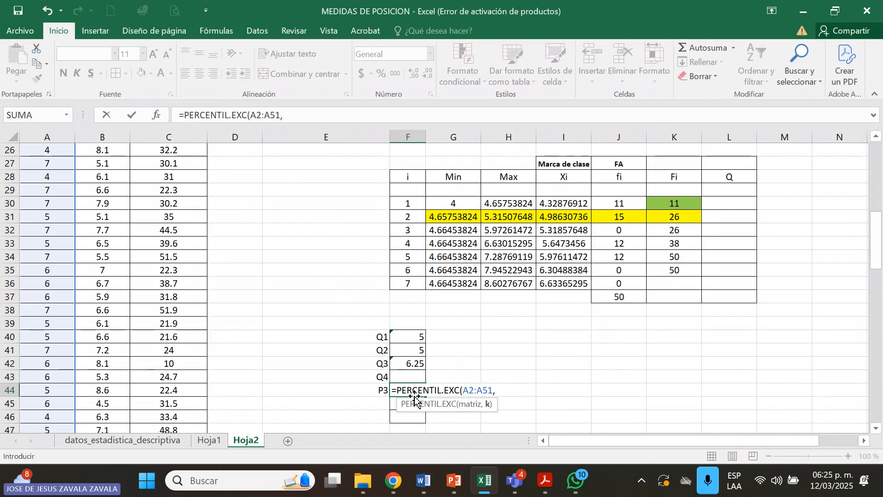
type("0")
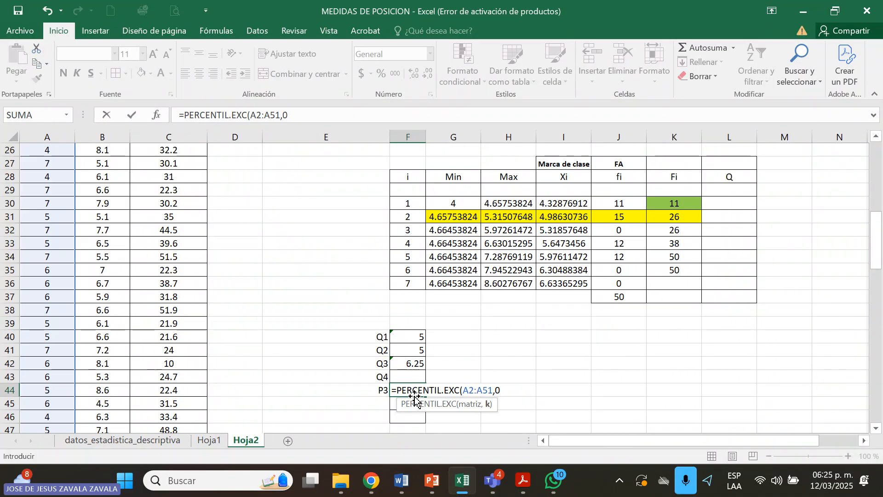
type(".03")
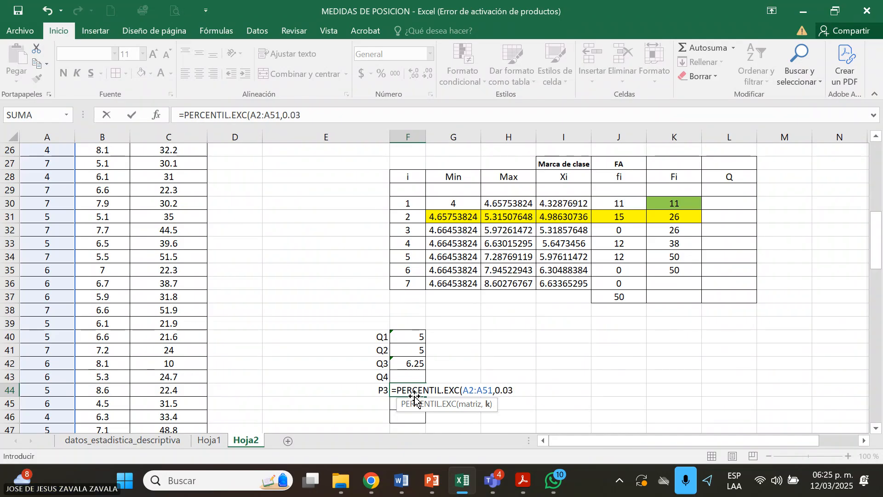
type(")")
key("Return")
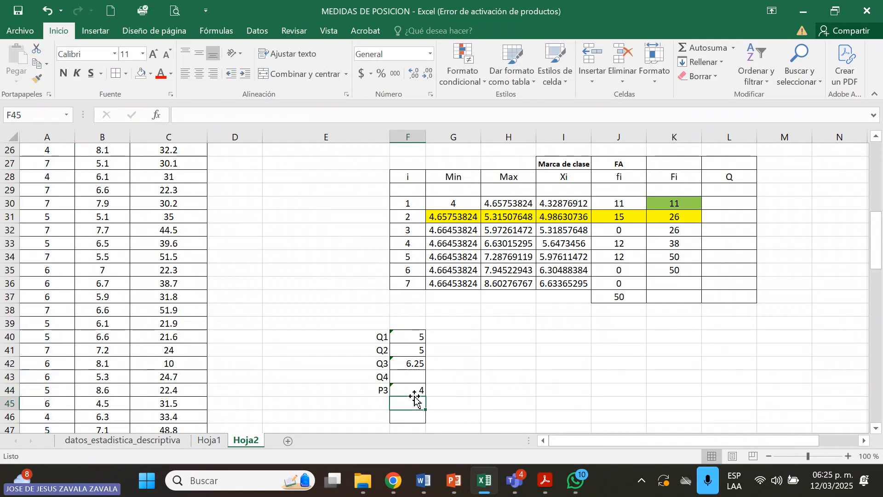
Label cell E45 below the P3 row as P24
left_click(376, 403)
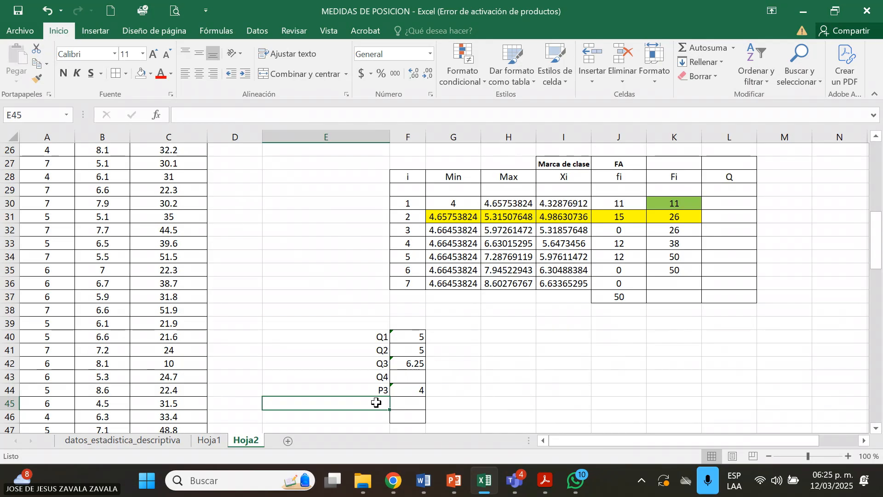
type("P")
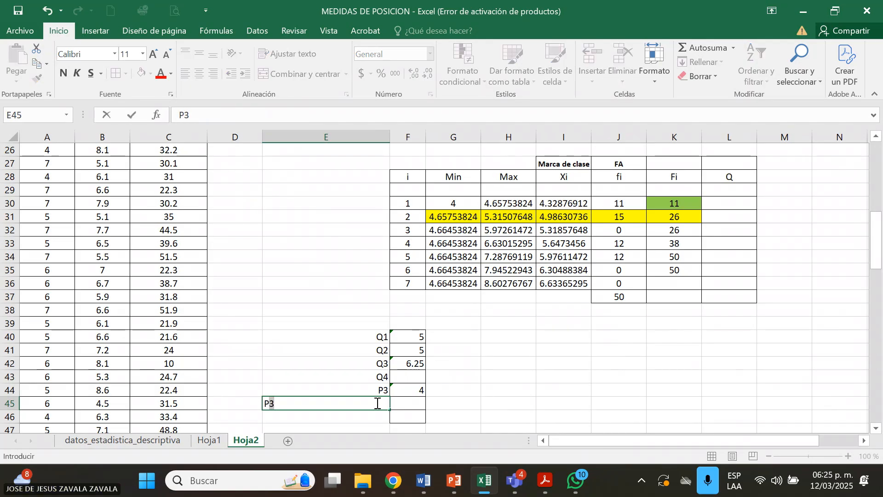
type("24")
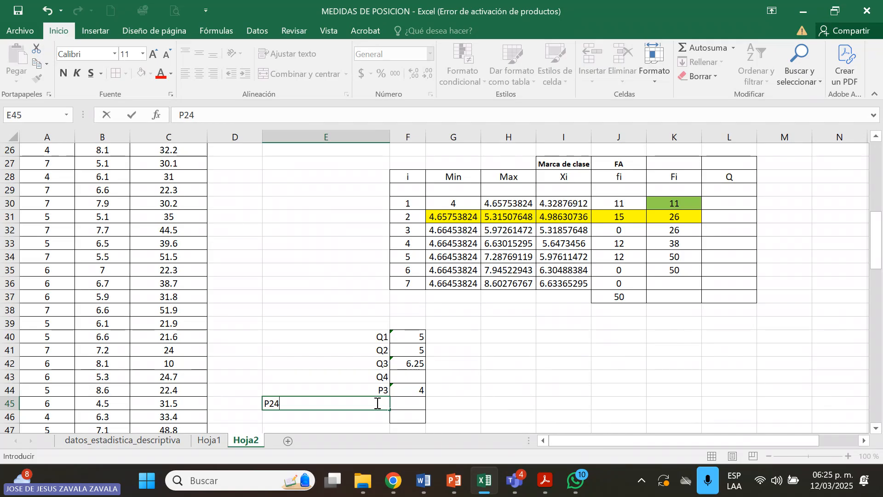
key("Tab")
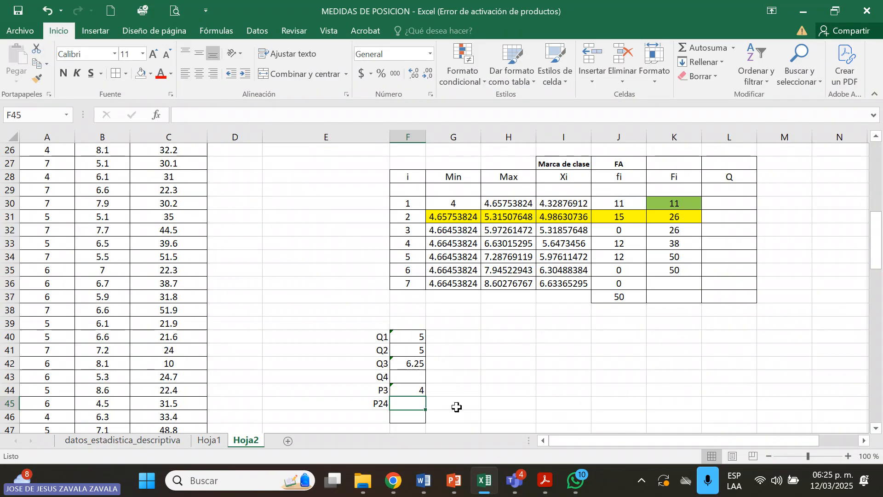
Calculate percentile 24 of the sleep-hours data in B2:B51 with the PERCENTIL.EXC function in cell F45
type("=")
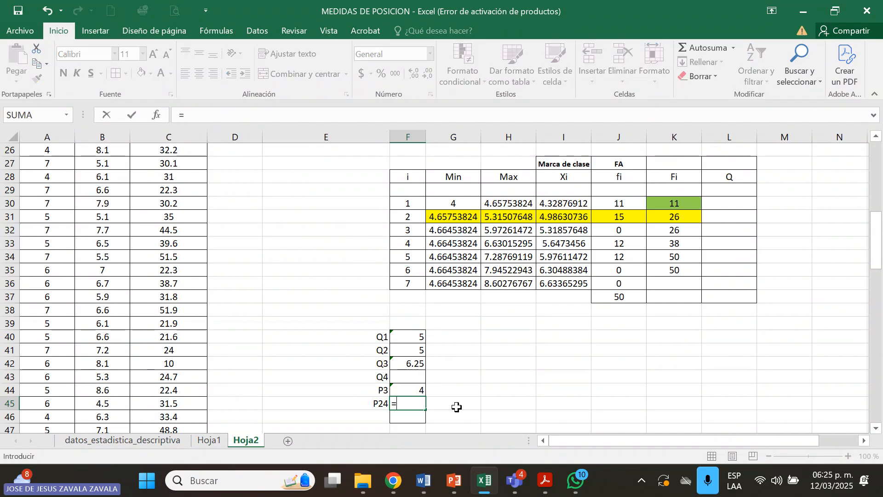
type("PERCE")
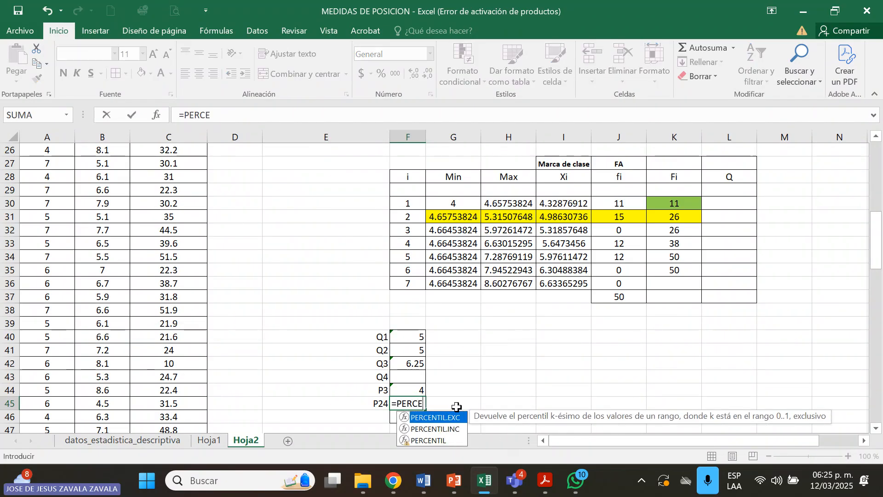
type("NTIL.")
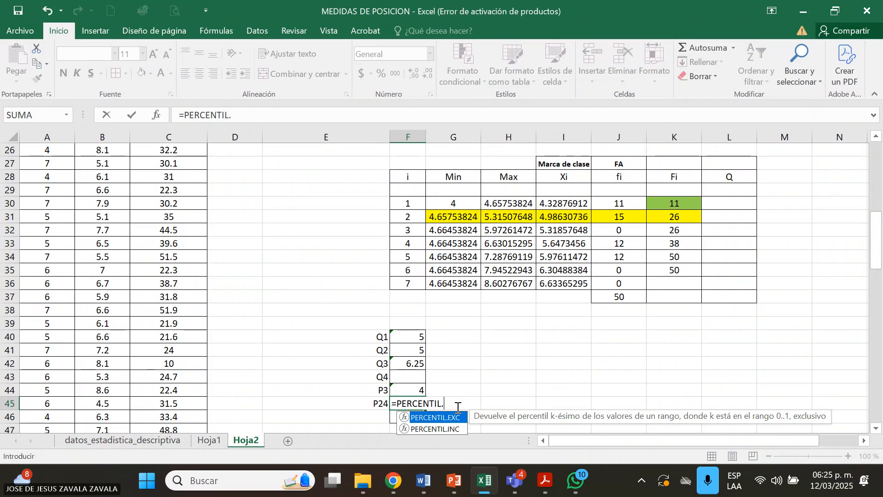
type("EXC(")
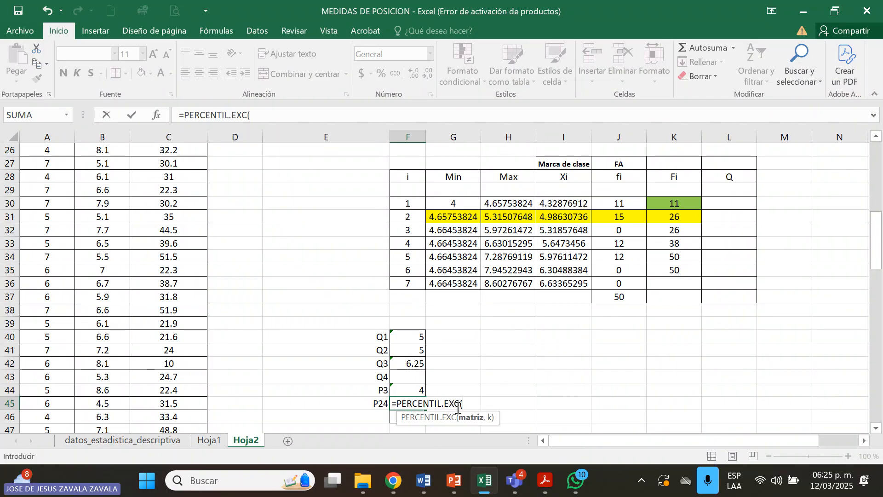
type("A1")
key("BackSpace")
key("BackSpace")
type("B")
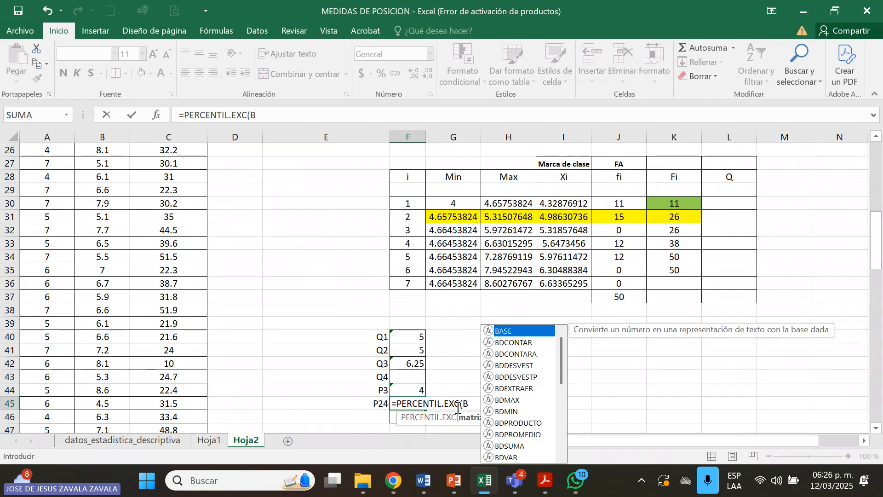
type("2:")
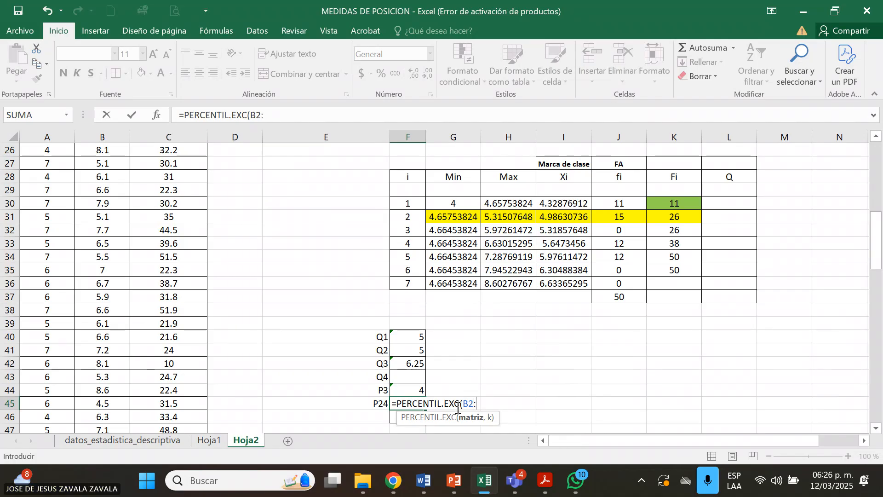
type("B5")
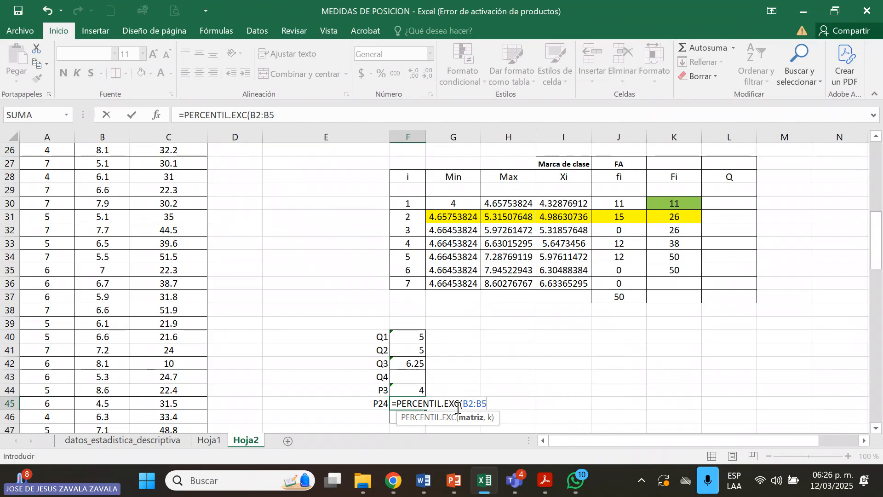
type("1")
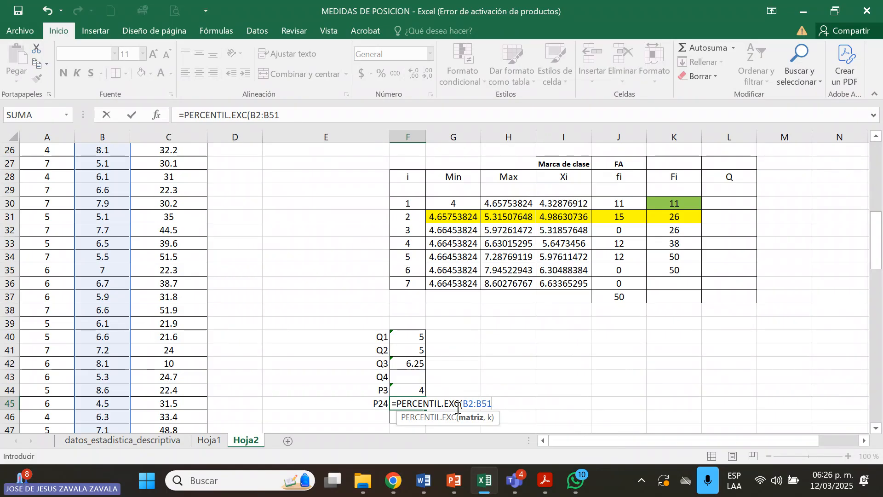
type(",")
type("0")
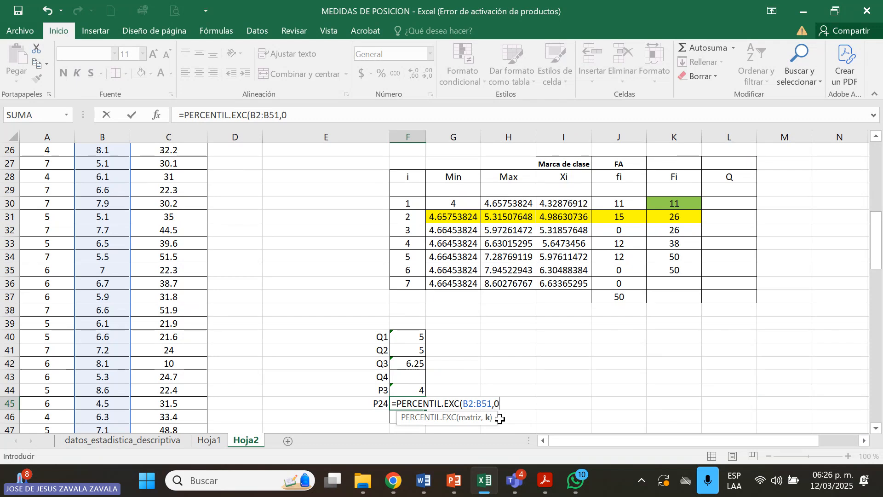
type("4")
key("Return")
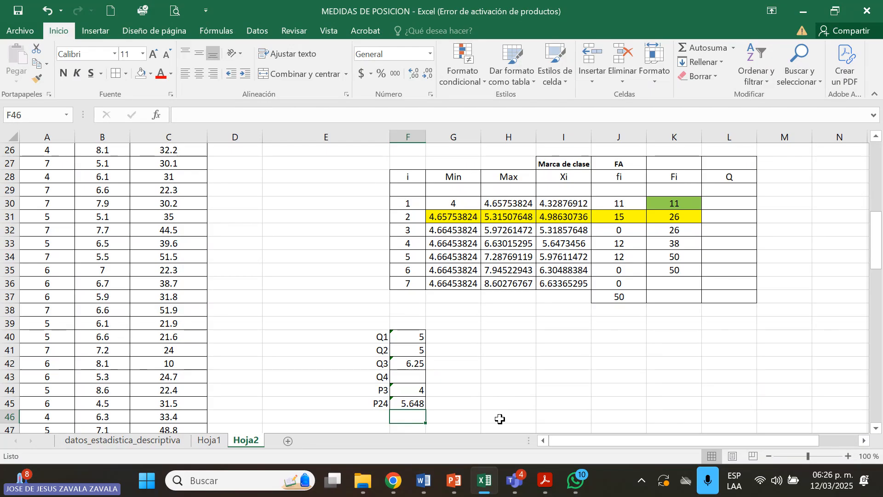
Label cell E46 below the P24 row as P58
key("Left")
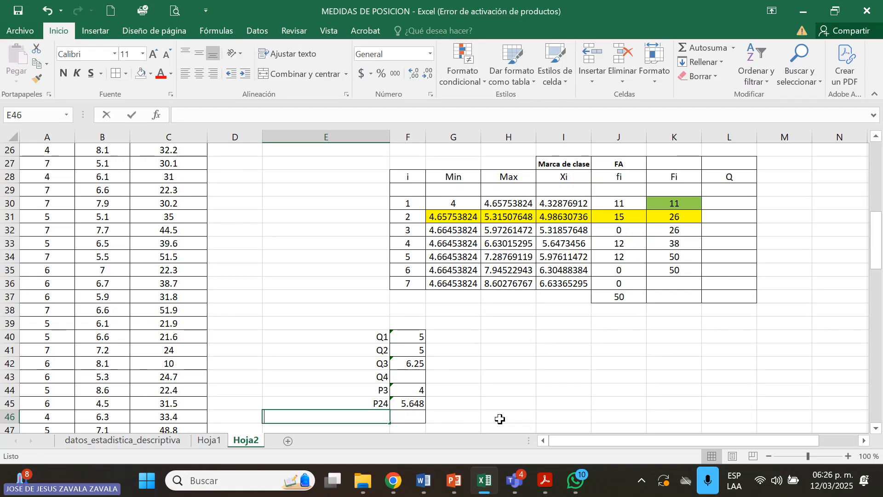
type("P5")
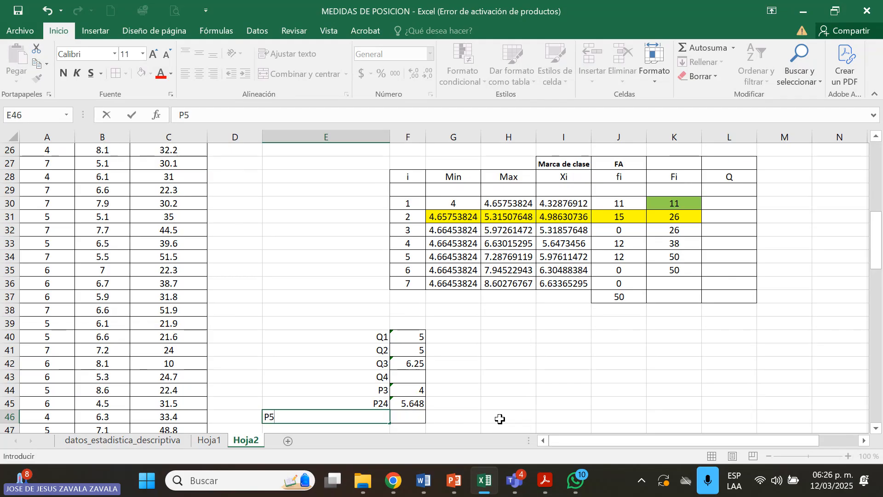
type("8")
key("Tab")
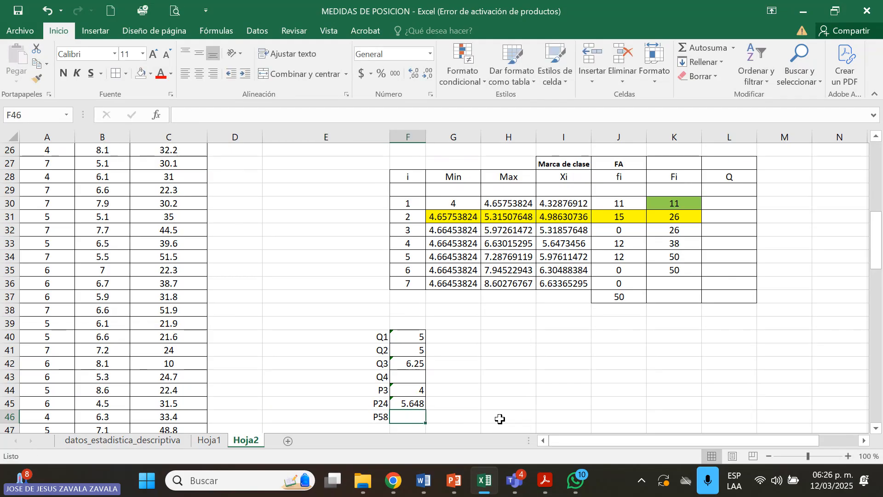
Calculate percentile 58 in cell F46 with the formula =PERCENTIL.EXC(B2:B101,0.58)
type("=PER")
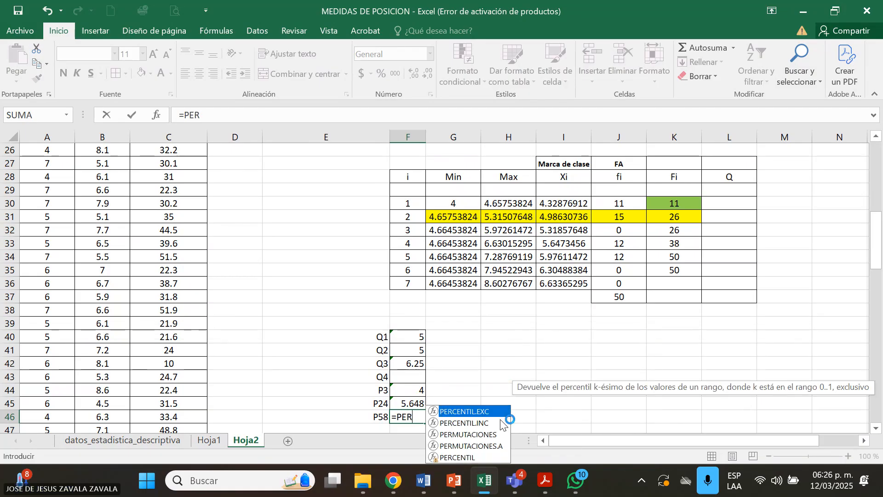
type("CENTI")
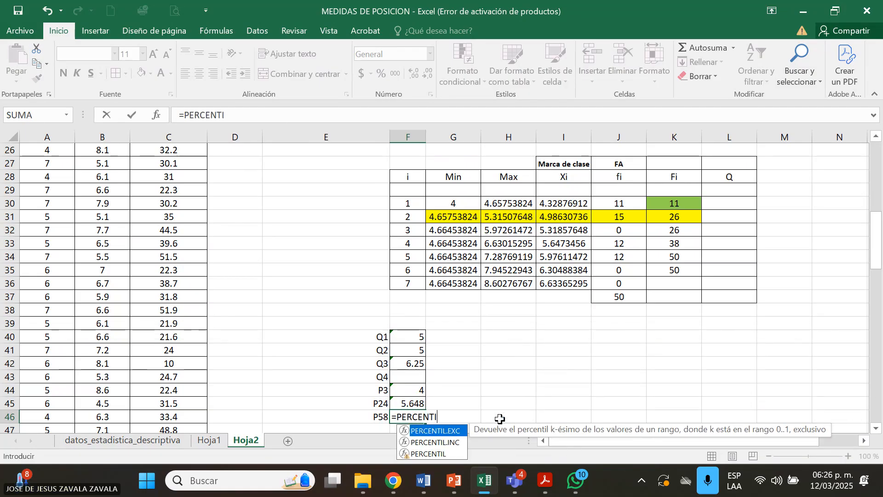
type("L.EX")
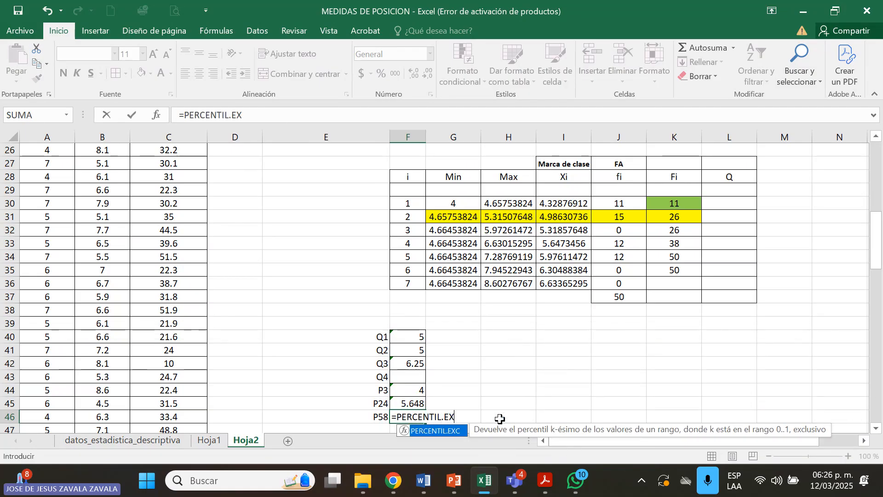
type("C(")
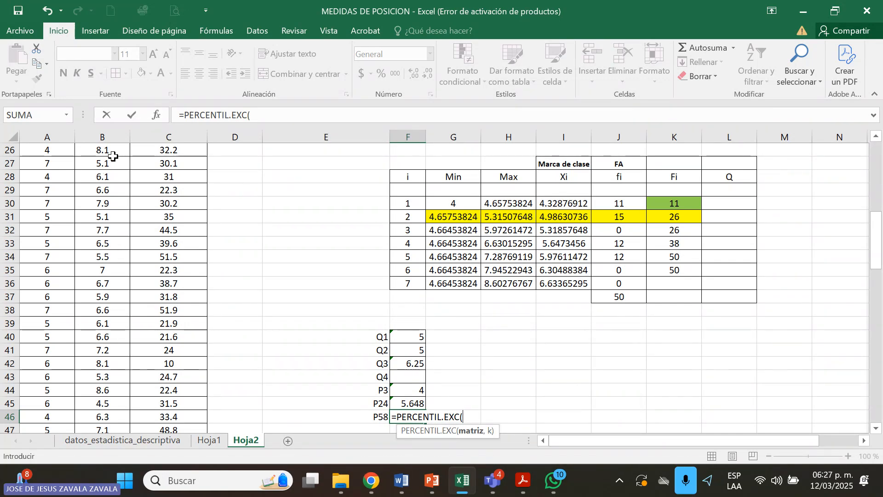
scroll(114, 154, "up", 9)
scroll(115, 154, "down", 1)
scroll(124, 162, "up", 1)
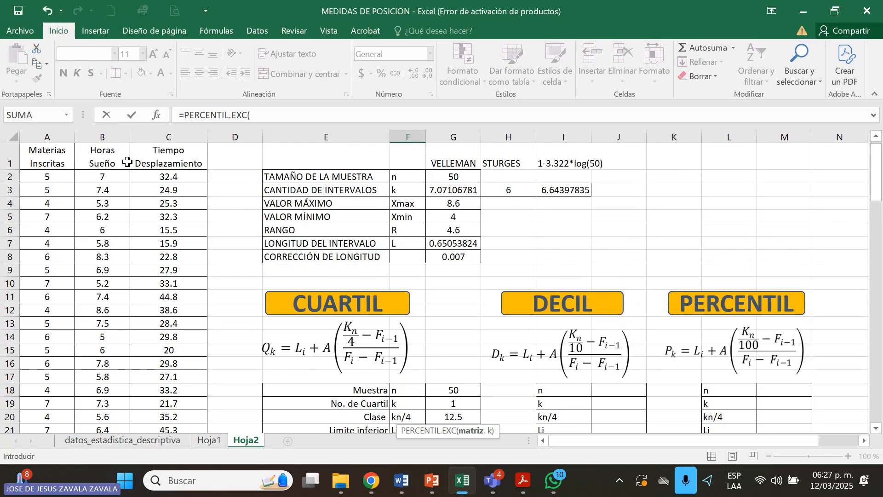
scroll(115, 165, "down", 7)
scroll(116, 170, "up", 1)
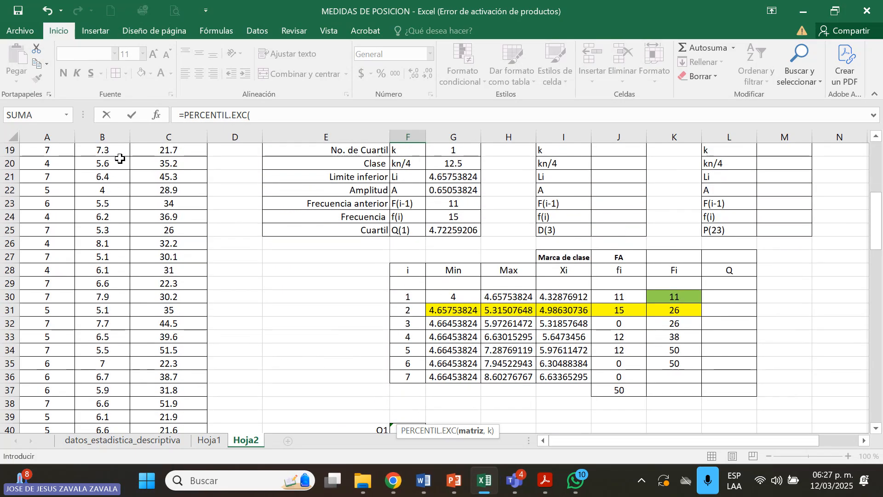
scroll(120, 158, "up", 6)
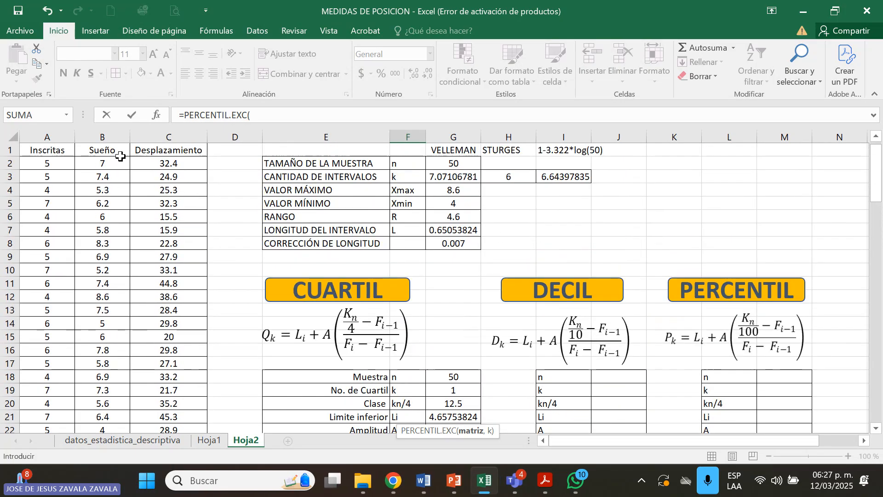
scroll(120, 157, "up", 1)
left_click_drag(120, 171, 123, 375)
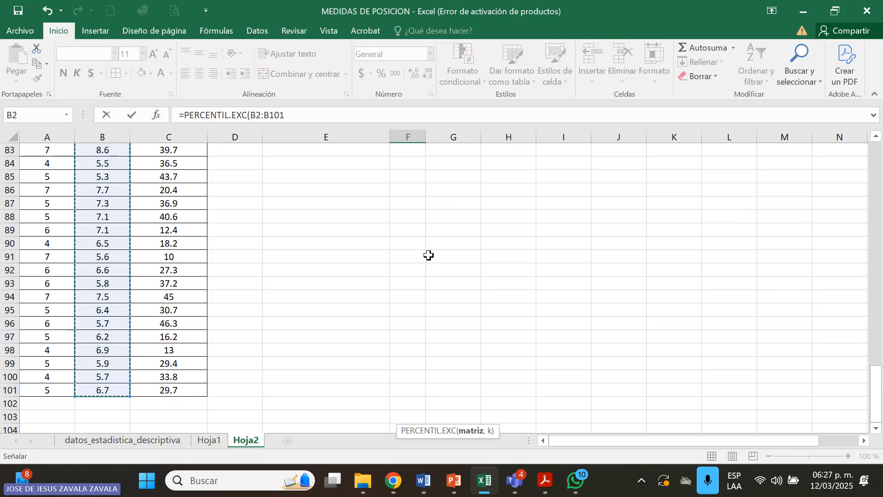
scroll(429, 256, "down", 1)
scroll(429, 256, "up", 17)
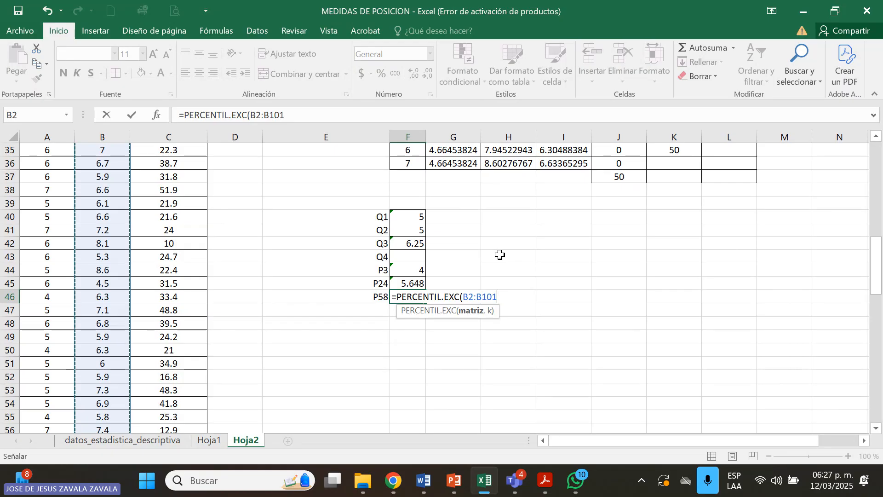
type(",")
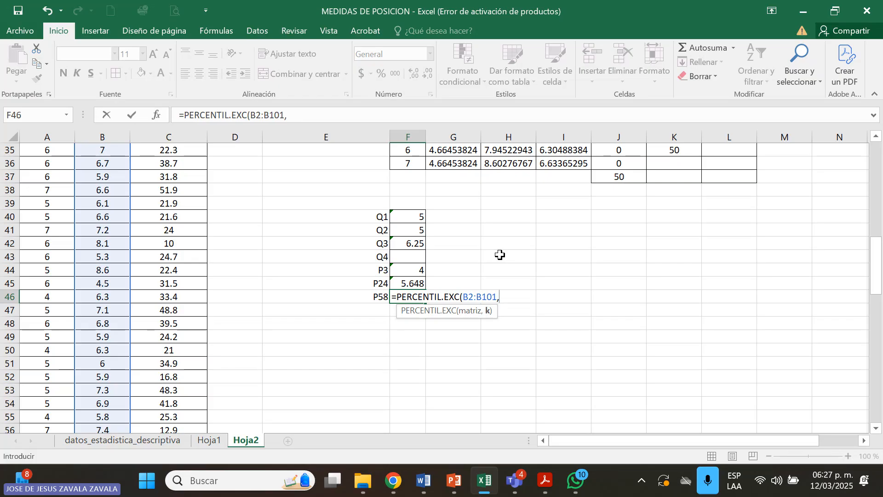
type("0.58)")
key("Return")
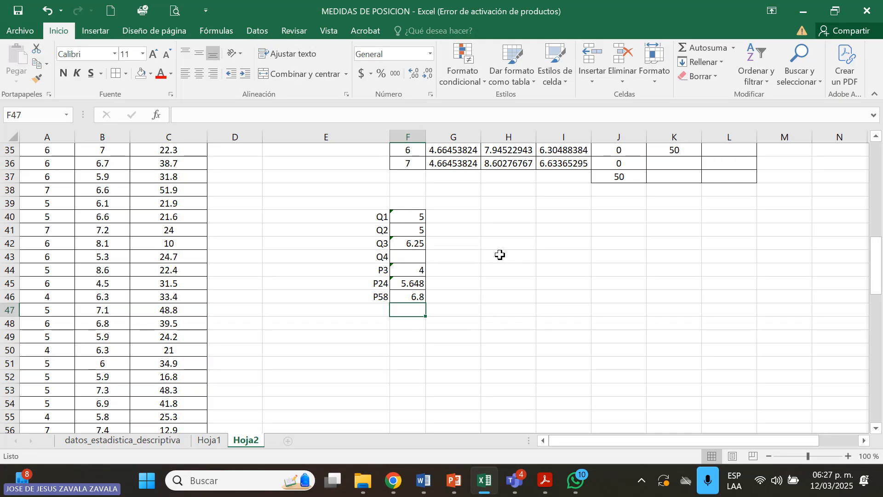
Label cells E47, E48 and E49 below the P58 row as D5, D7 and D9
key("Left")
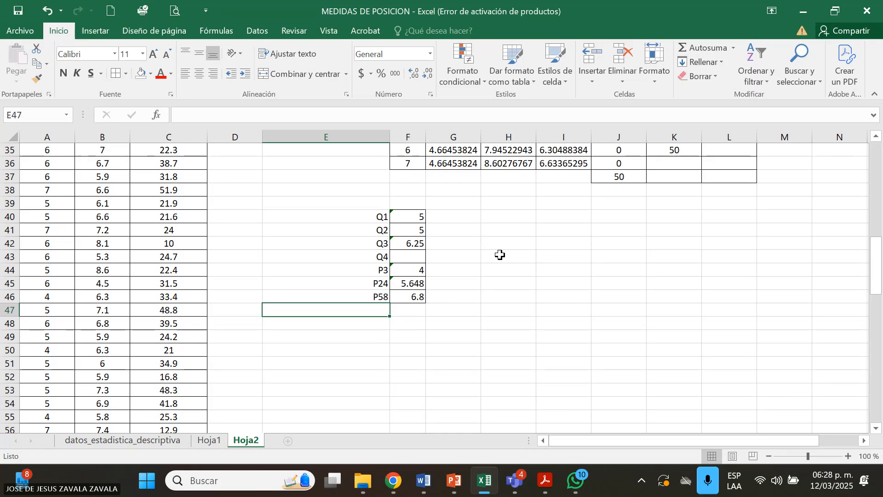
type("D")
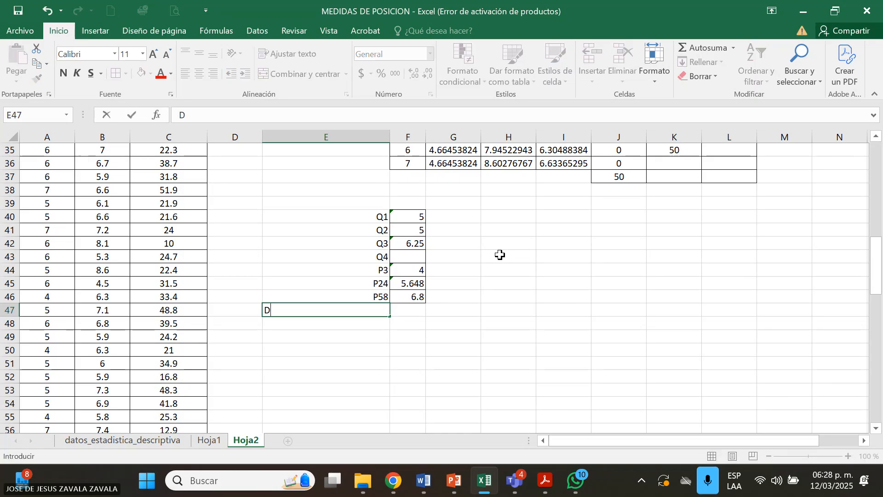
type("3")
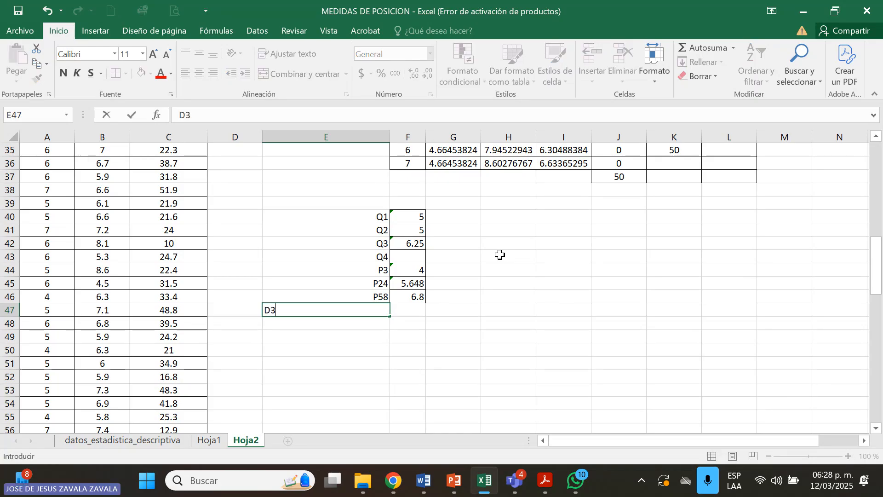
key("BackSpace")
type("5")
key("Tab")
key("Return")
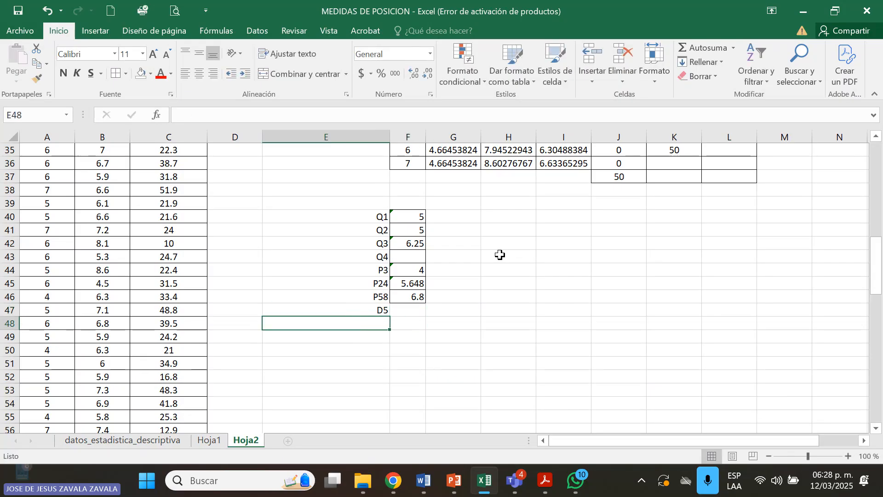
type("D7")
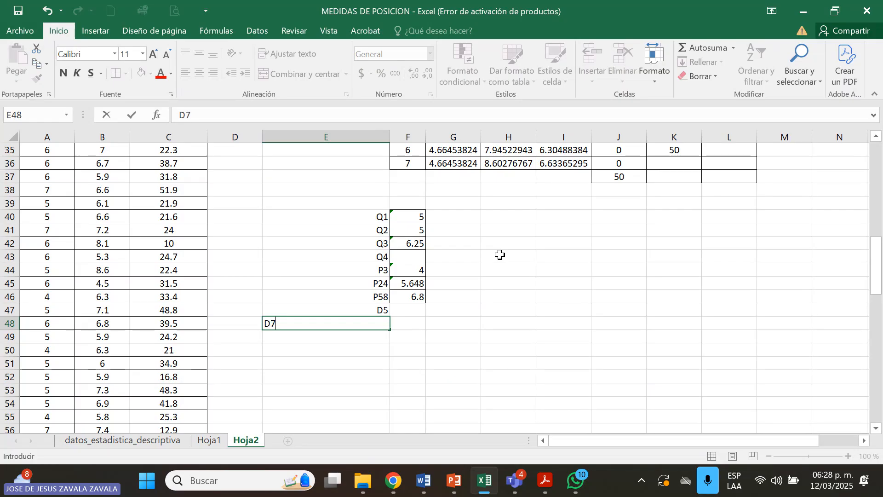
key("Return")
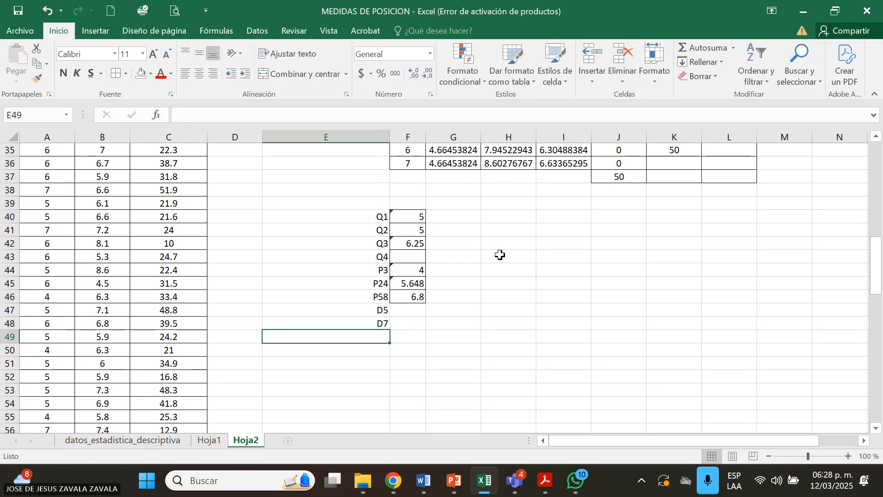
type("D9")
key("Tab")
Calculate decile 5 in cell F47 with the formula =PERCENTIL.EXC(A2:A51,0.5)
key("Up")
key("Up")
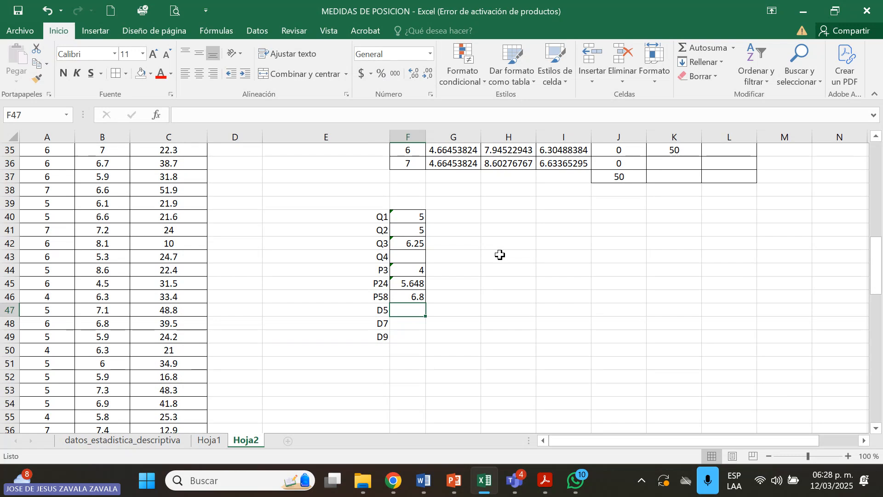
type("=")
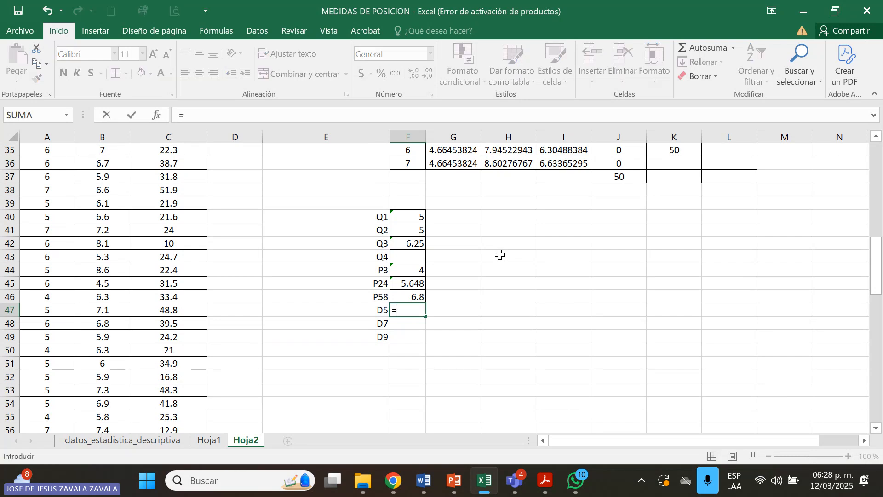
type("P")
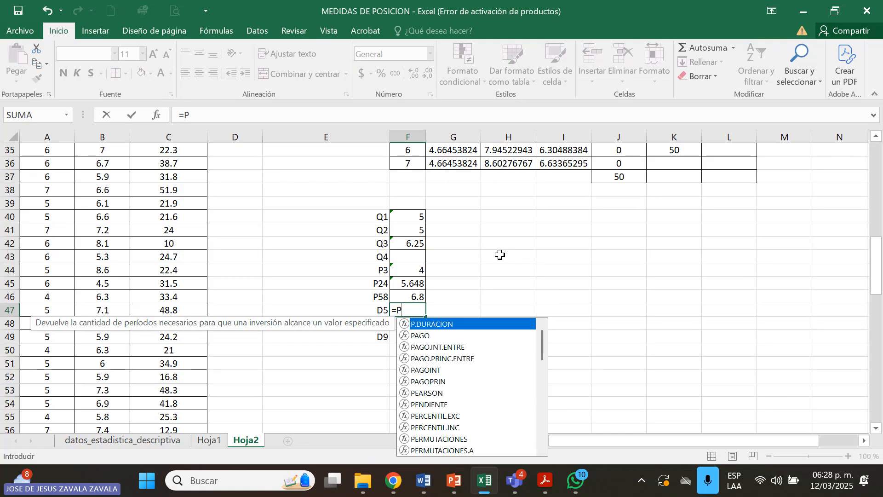
type("E")
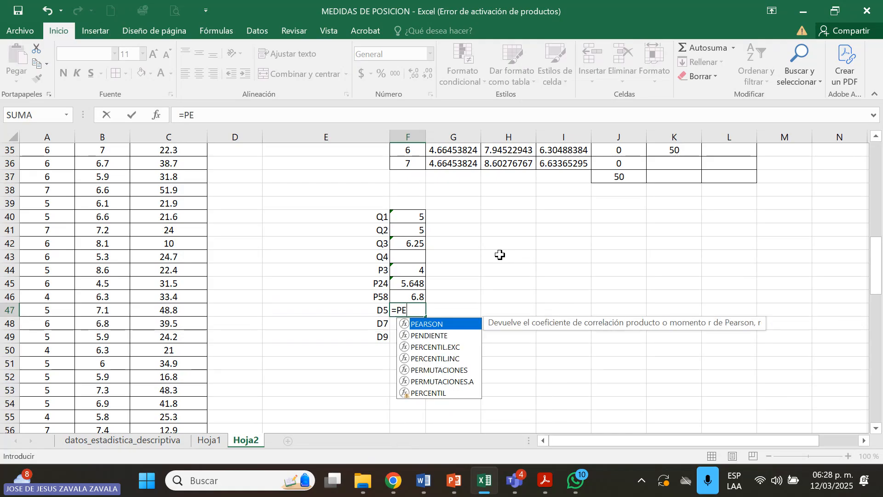
type("RCENTIL.EXC")
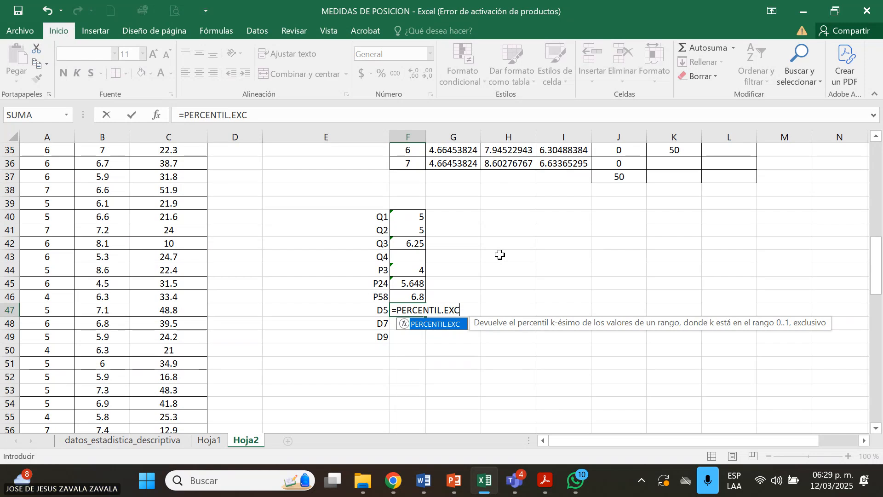
type("(")
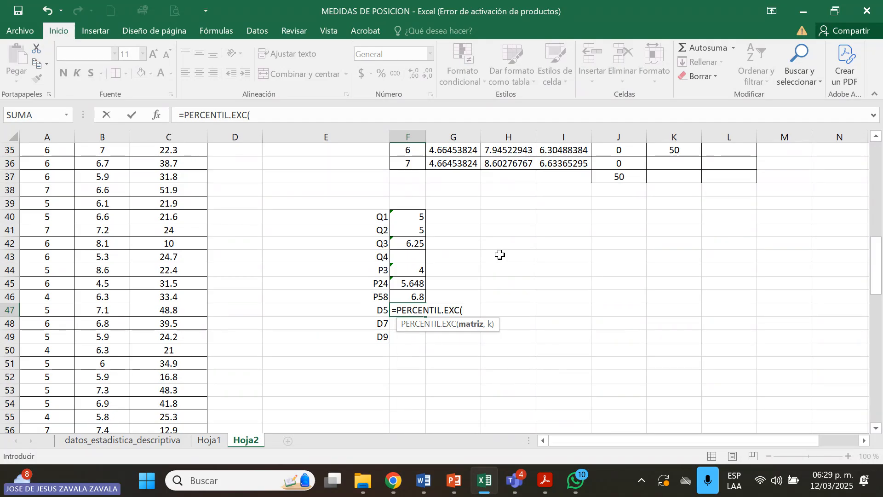
type("A2")
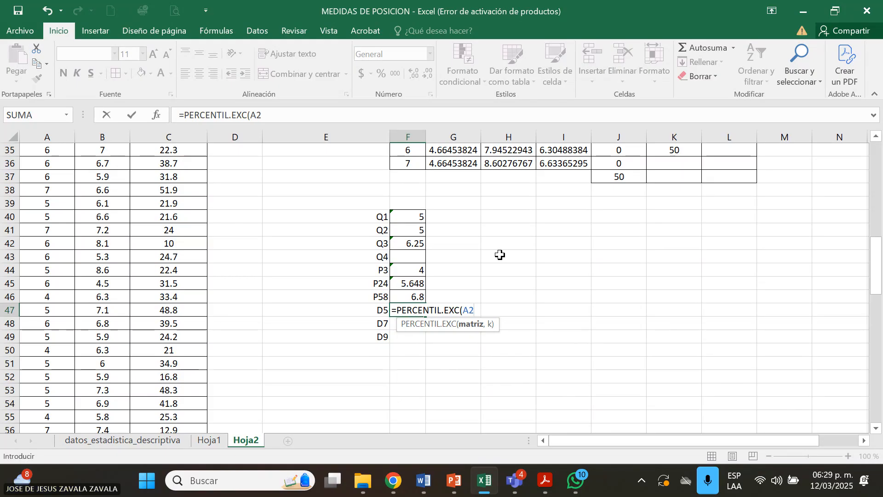
type(":A51")
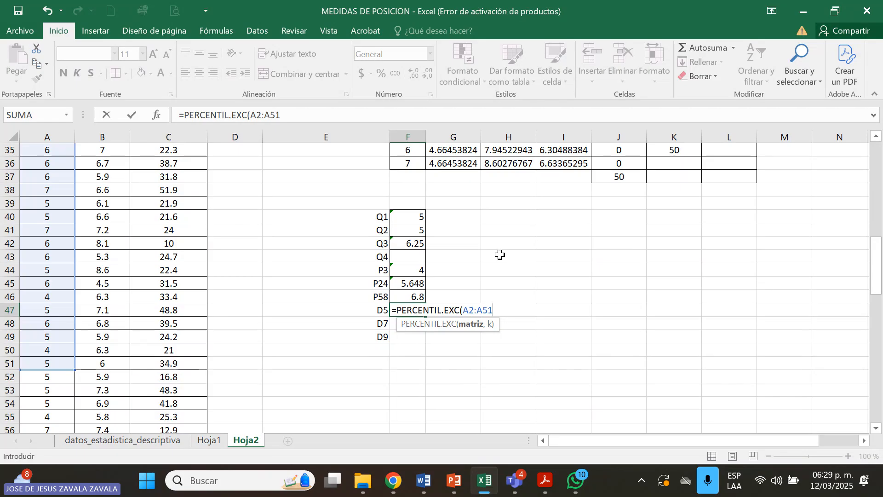
type(",0.5")
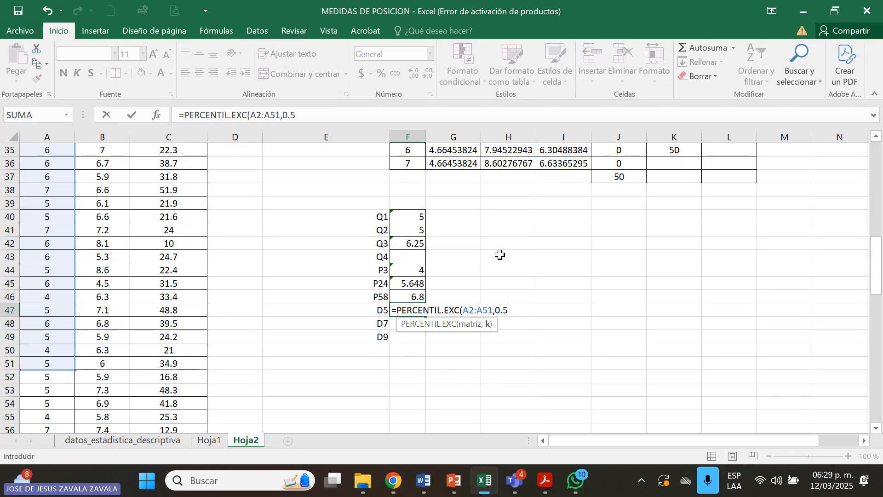
type(")")
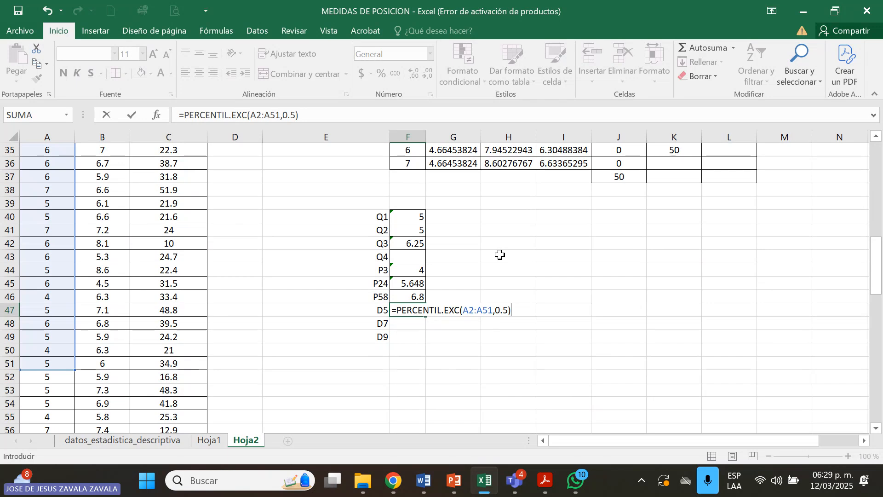
key("Return")
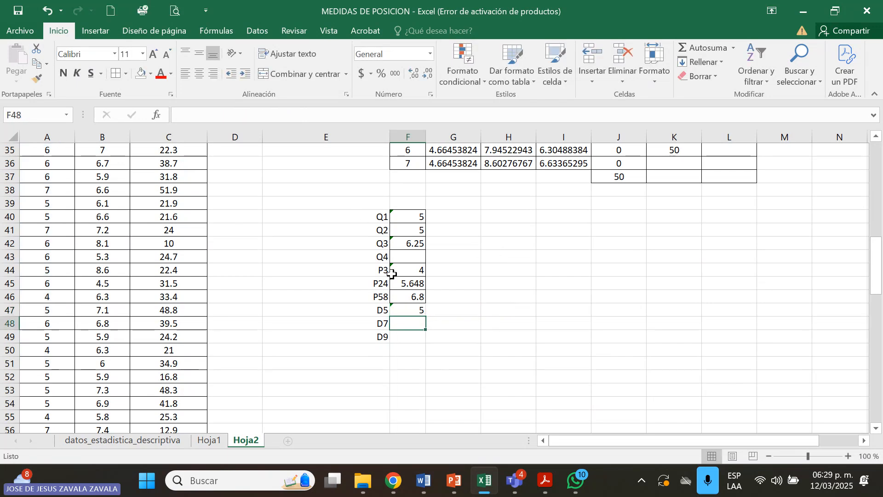
Enter the note MITAD in cells G47 and G41, beside the D5 and Q2 values
left_click(443, 312)
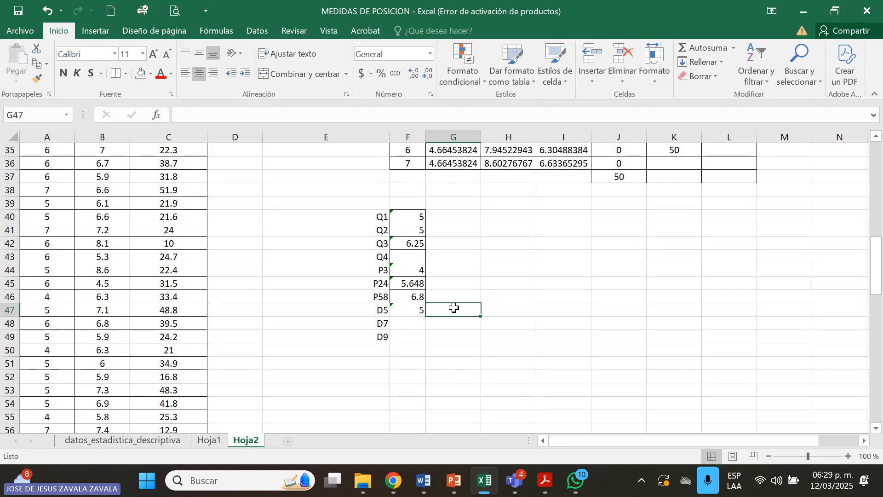
type("MITAD")
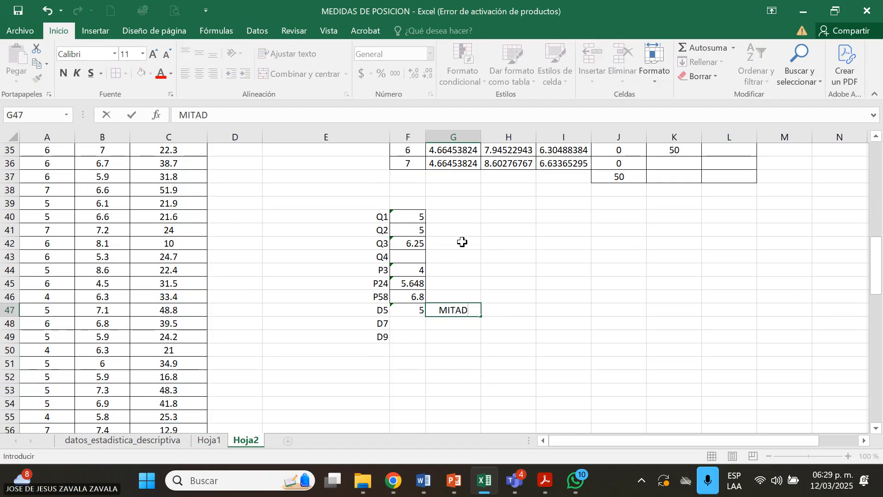
left_click(469, 225)
type("MITAD")
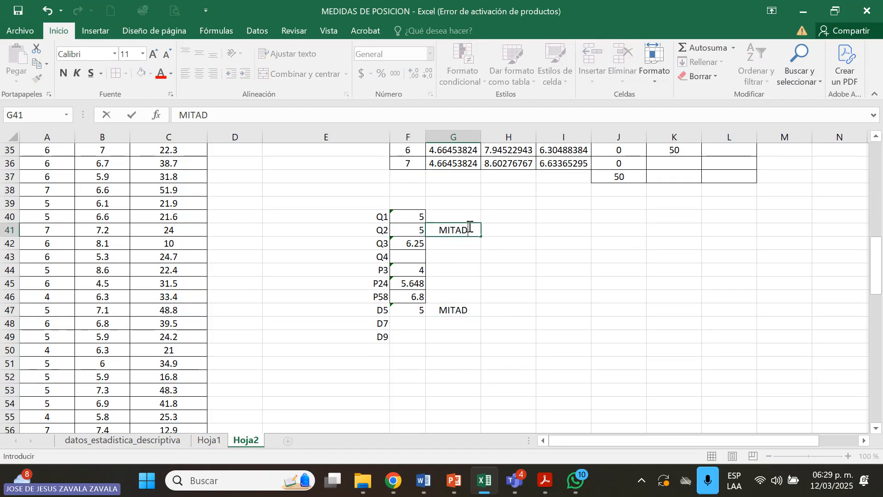
key("Down")
key("Down")
key("Down")
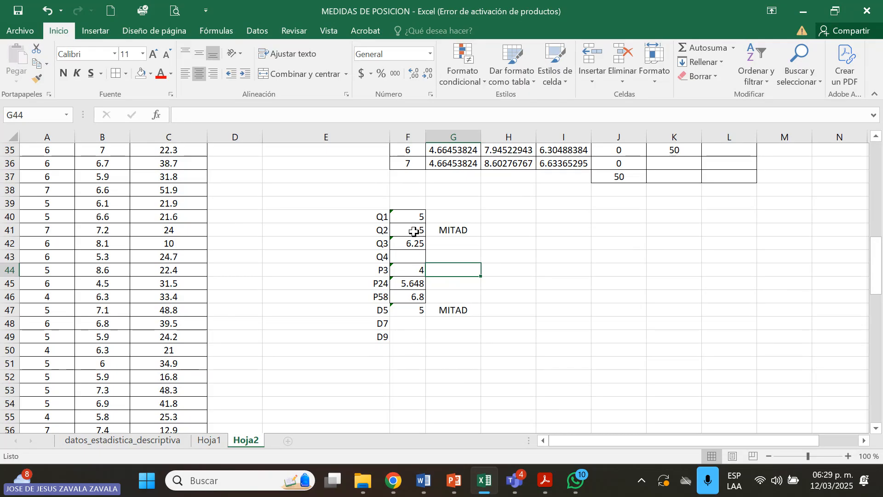
Highlight the Q2 value in F41 and the D5 value in F47 with an orange fill
left_click(453, 231)
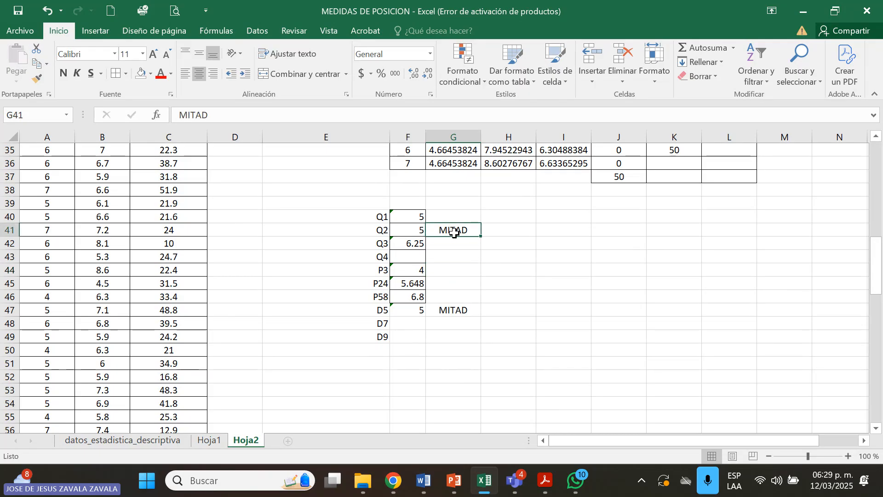
left_click(419, 231)
left_click(151, 74)
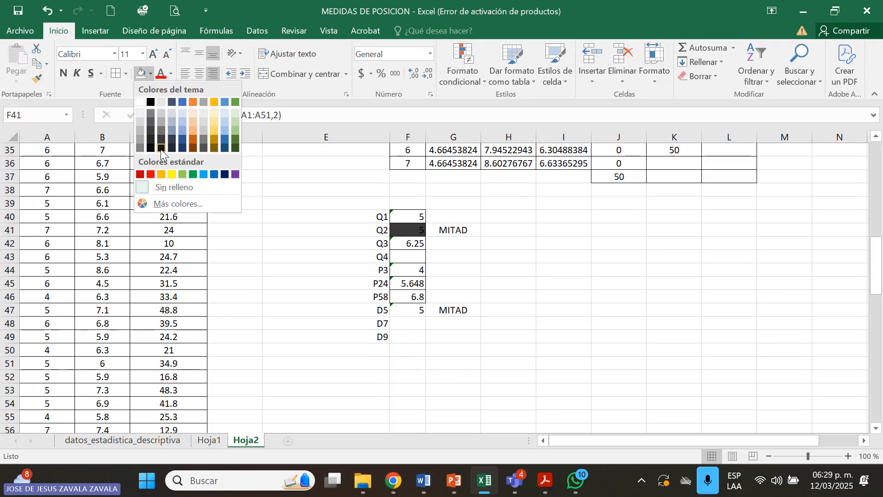
left_click(164, 172)
left_click(413, 309)
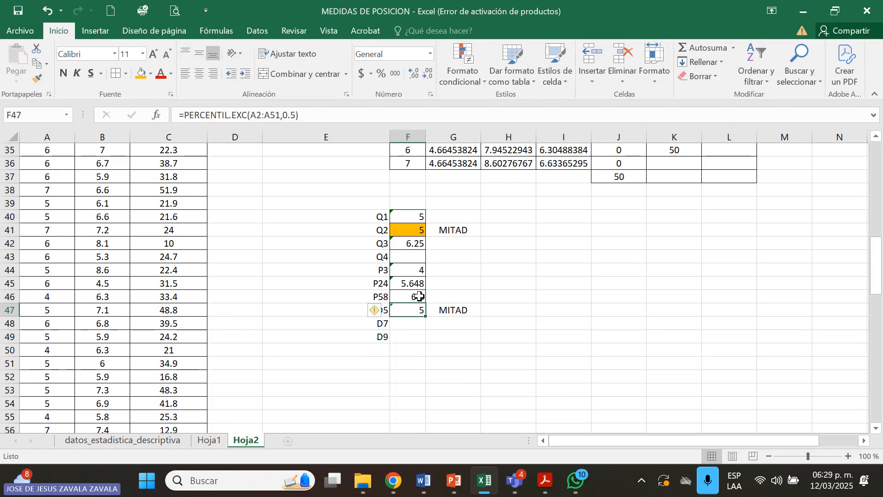
left_click(382, 230)
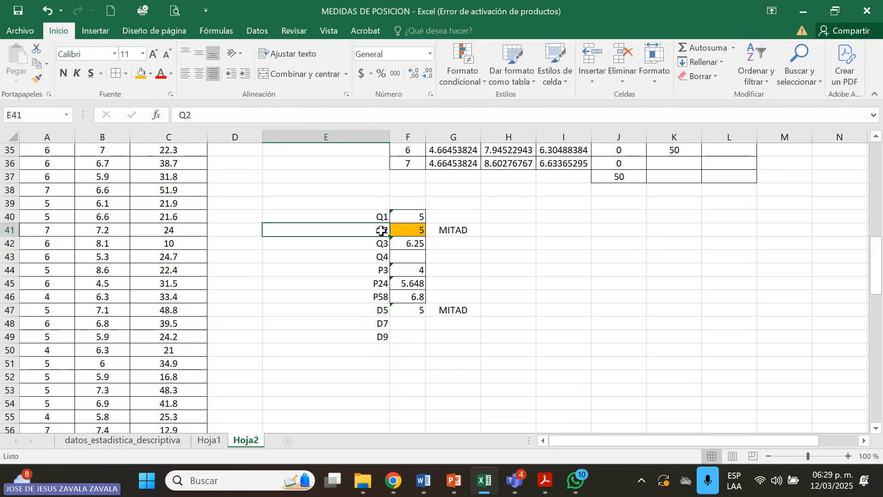
left_click(406, 310)
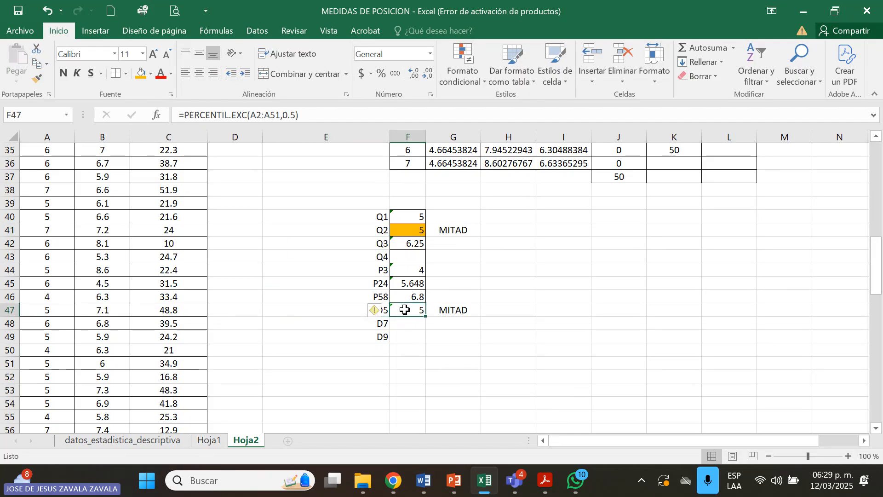
left_click(141, 74)
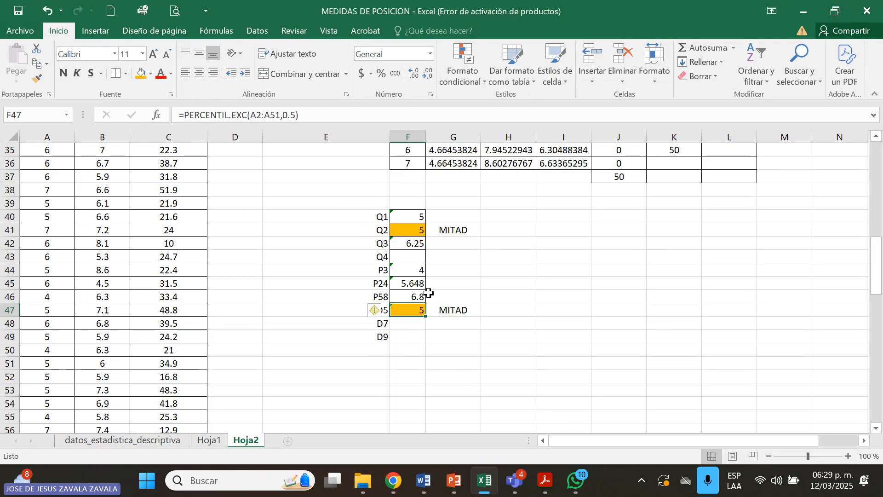
left_click(431, 305)
left_click(414, 233)
left_click(415, 313)
Calculate decile 7 in cell F48 with the formula =PERCENTIL.EXC(A2:A51,0.7)
left_click(417, 325)
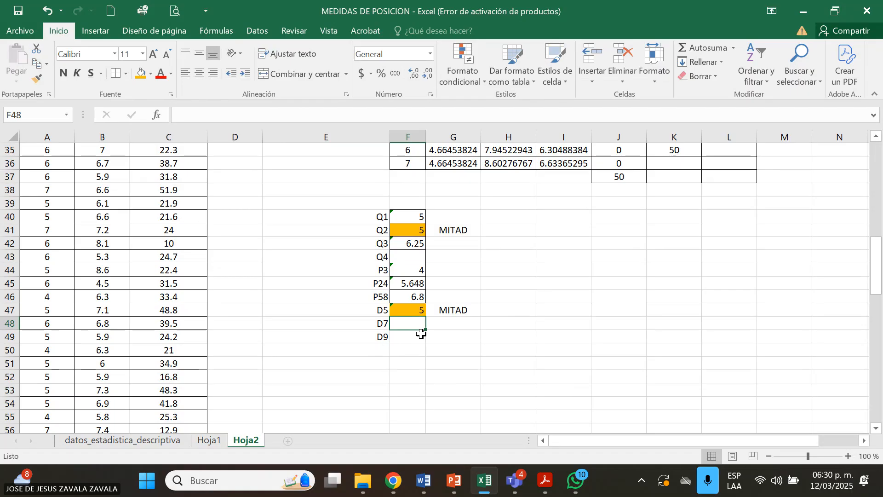
type("=")
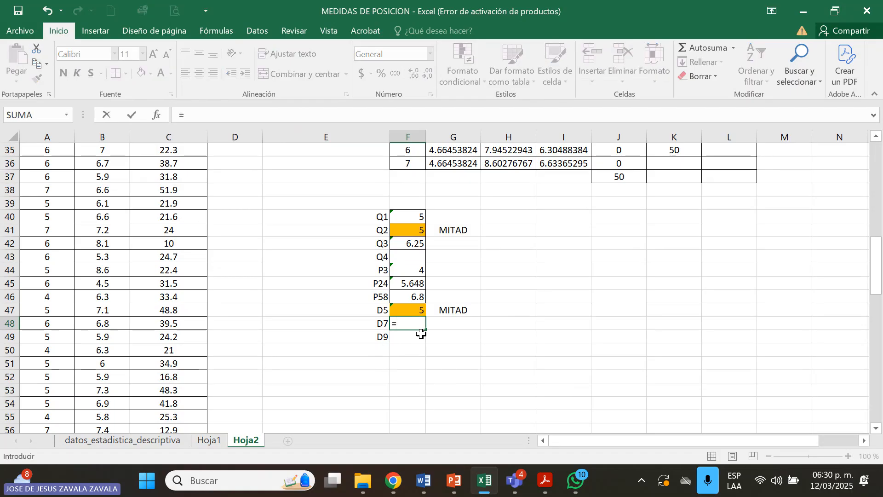
type("P")
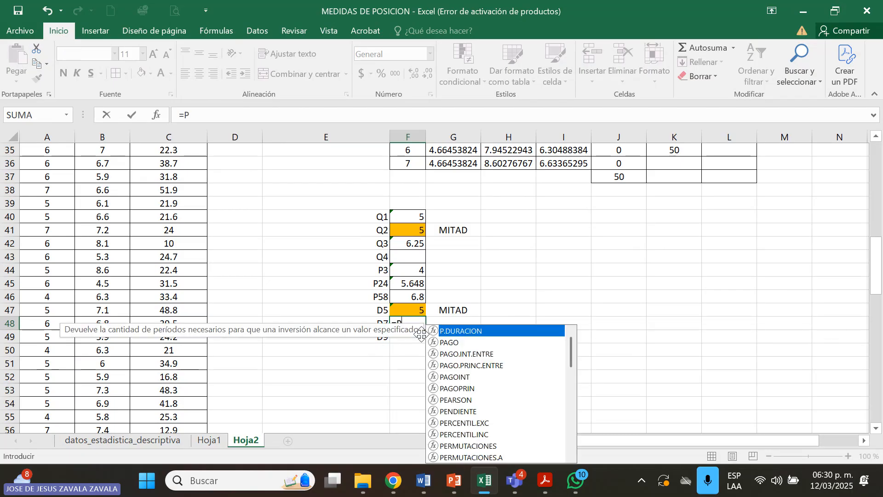
type("ERCENTIL")
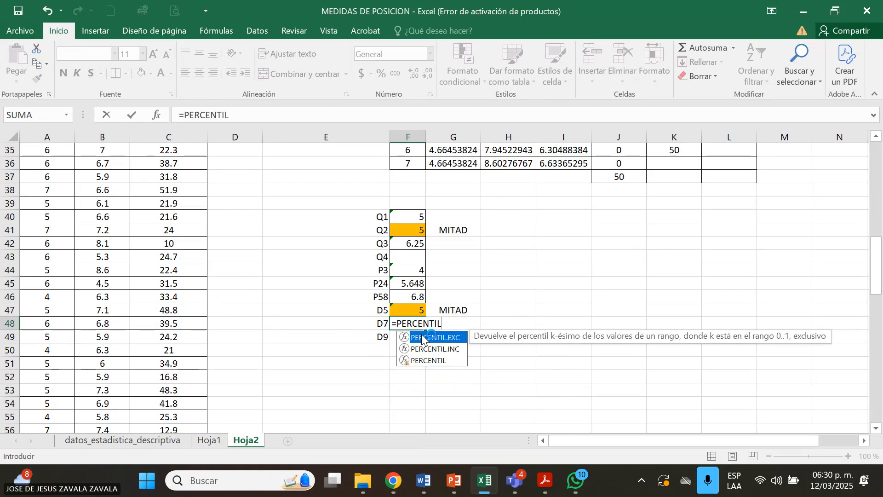
type(".EXC")
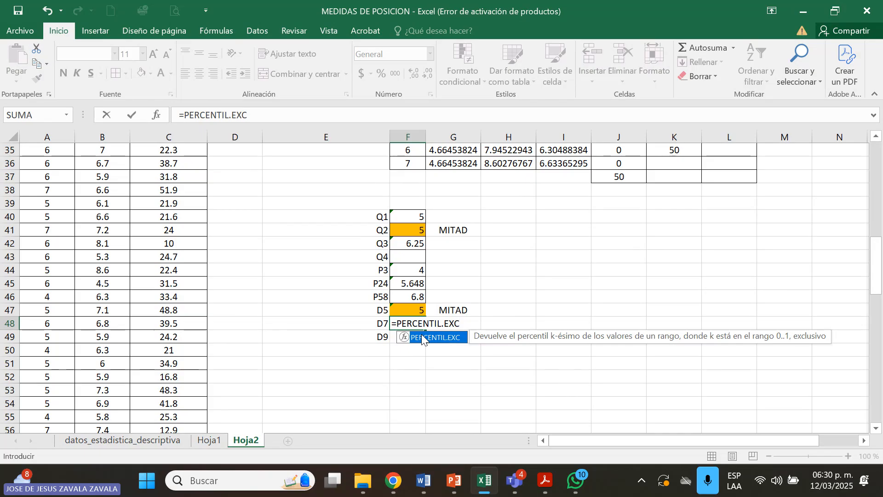
type("(")
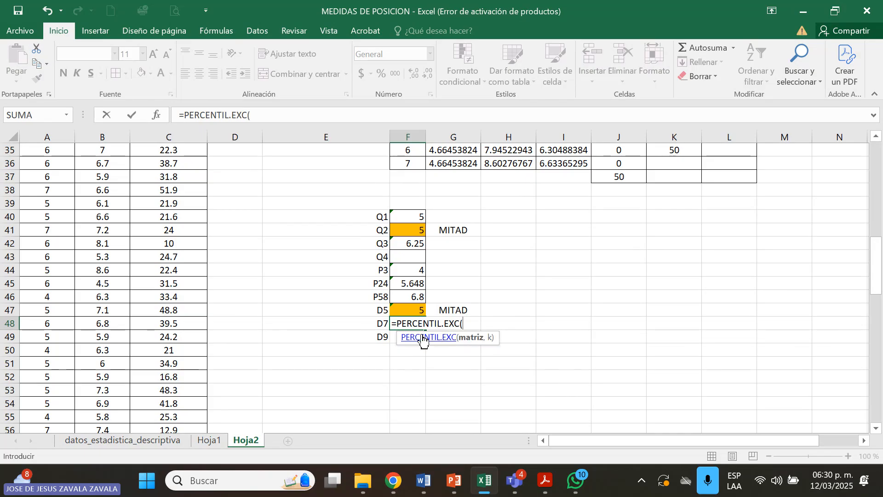
type("A2:A51,")
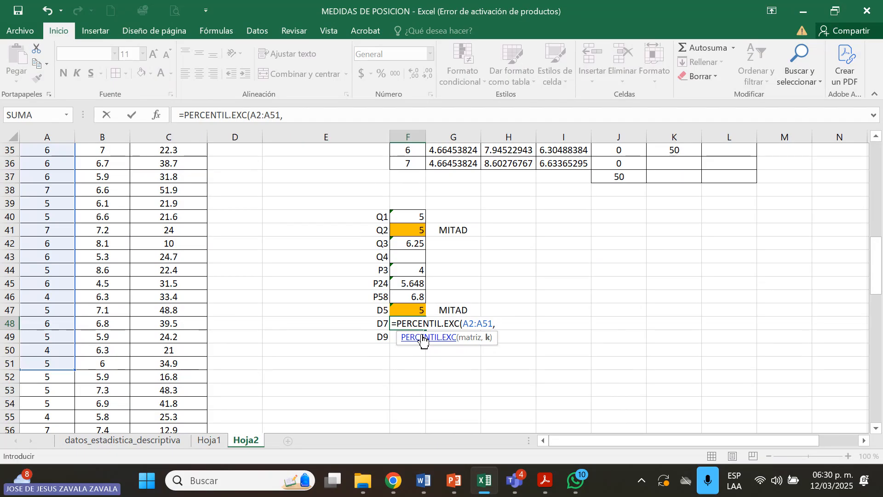
type("0.7)")
key("Return")
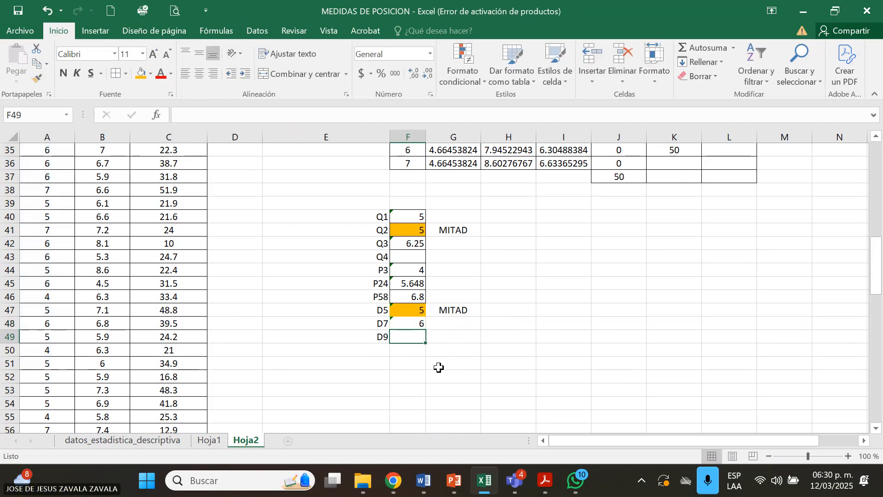
Calculate decile 9 in cell F49 using PERCENTIL.EXC on A2:A51 with k set to 0.9
type("=PER")
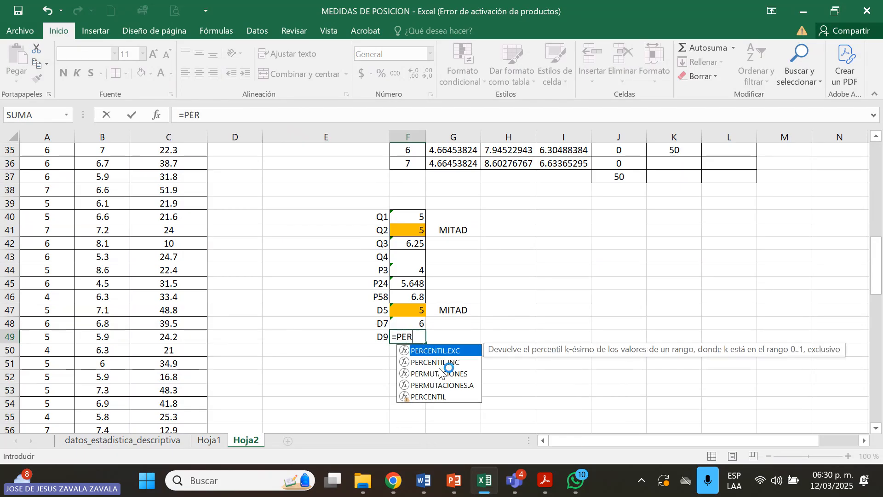
type("CENTIL")
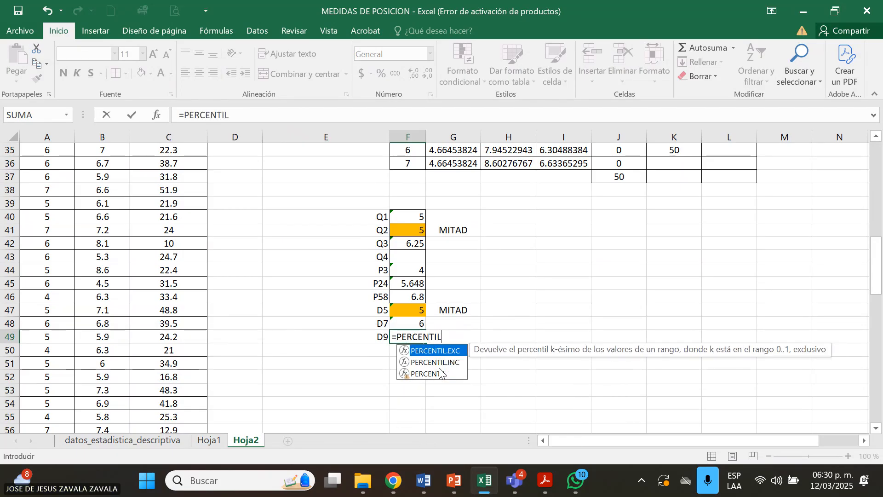
type(".EXC(")
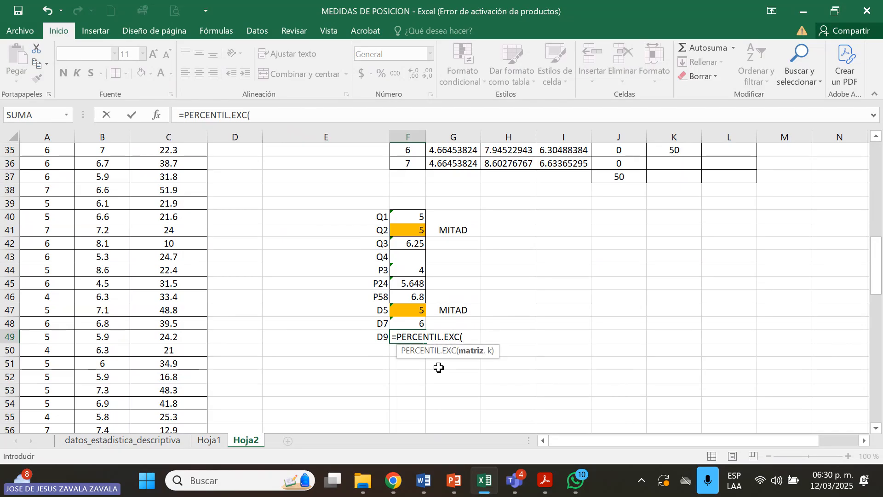
type("A2:A")
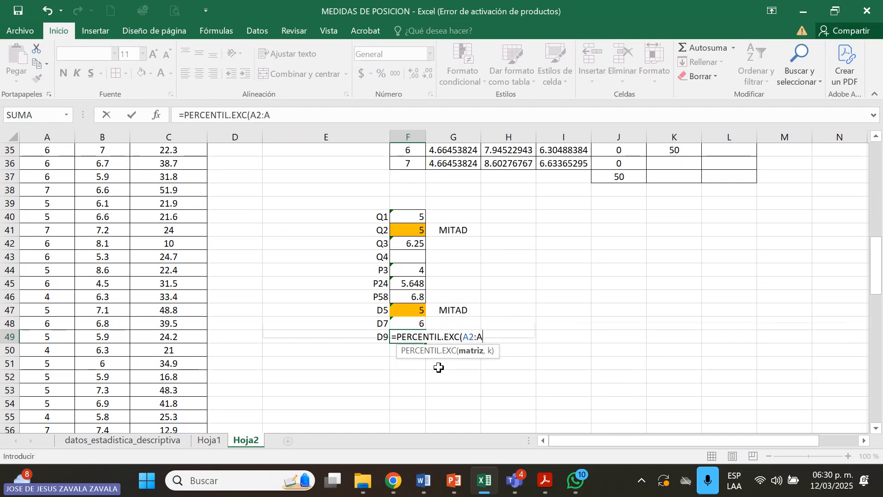
type("51")
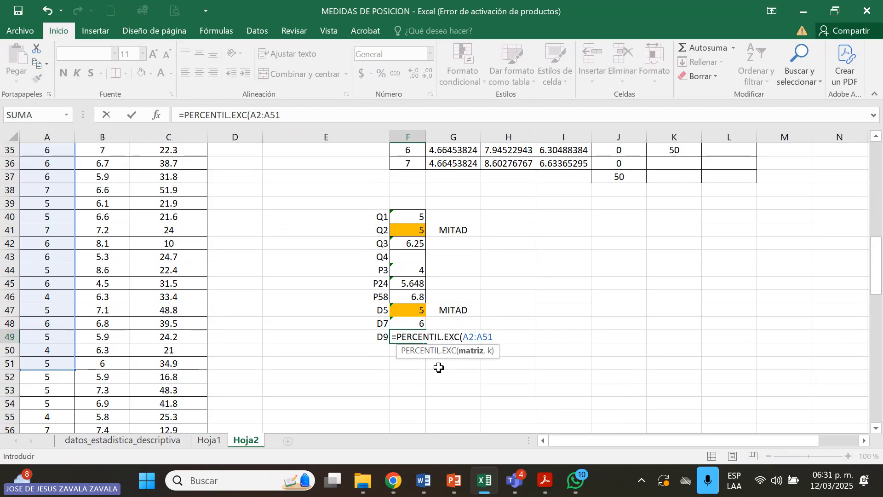
type(",0.9")
key("Return")
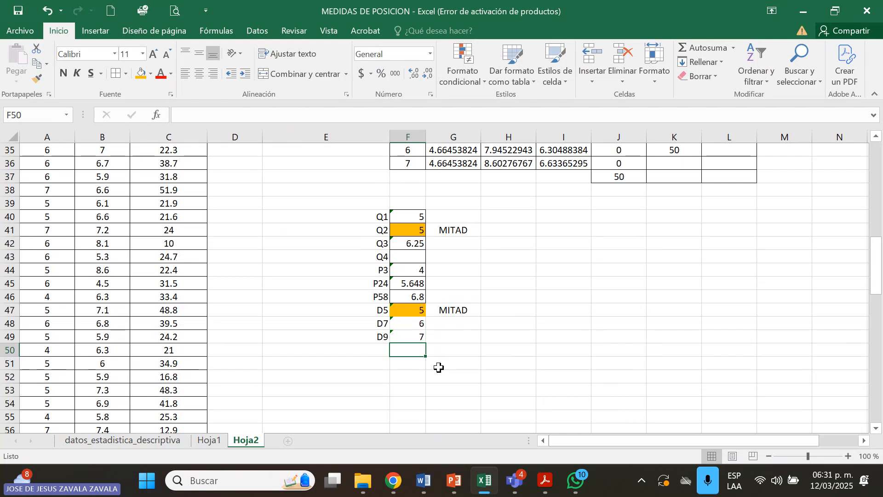
Review the quartile, decile and percentile formulas, the frequency table and the position-measure results from Q1 to D9
key("Left")
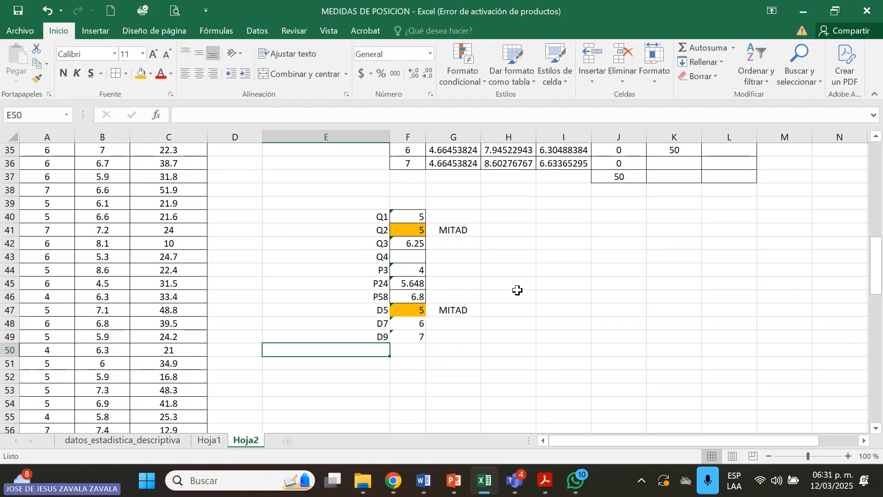
scroll(517, 291, "down", 1)
scroll(518, 289, "up", 1)
scroll(518, 289, "up", 5)
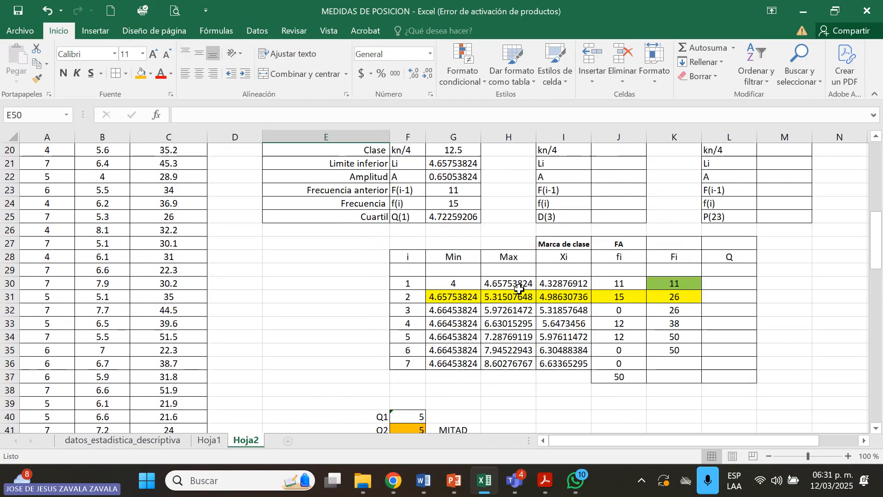
scroll(518, 288, "down", 4)
scroll(519, 289, "up", 5)
scroll(520, 289, "down", 2)
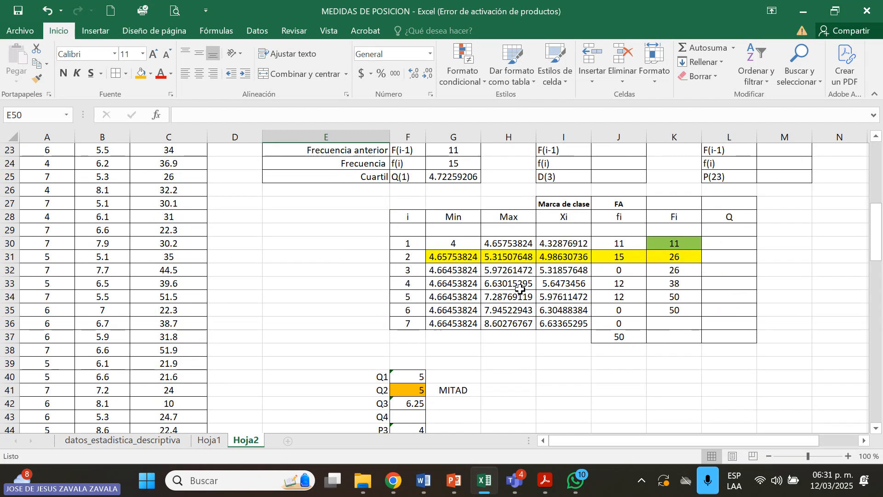
scroll(520, 289, "up", 2)
scroll(523, 296, "up", 3)
scroll(522, 302, "down", 2)
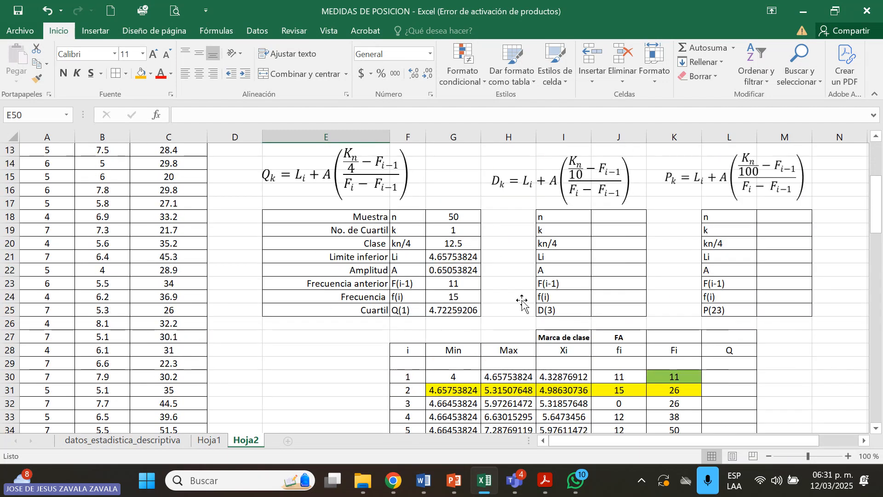
scroll(522, 301, "up", 4)
scroll(533, 297, "down", 8)
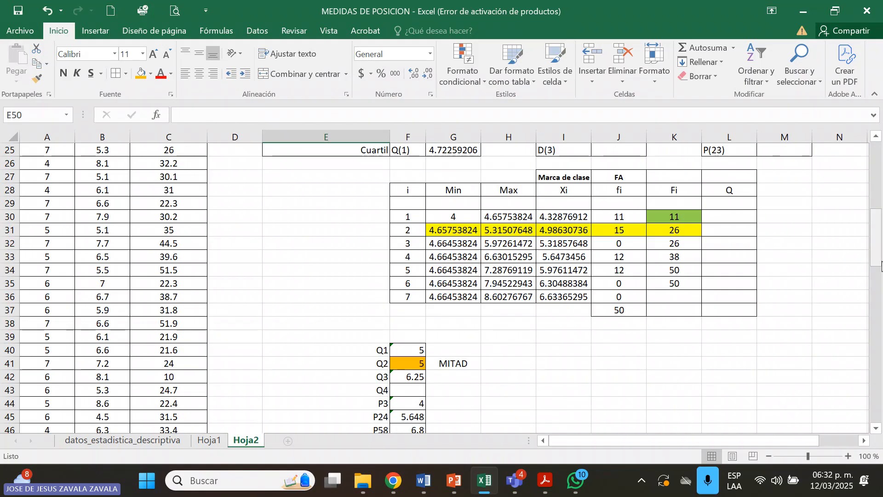
left_click_drag(880, 256, 880, 284)
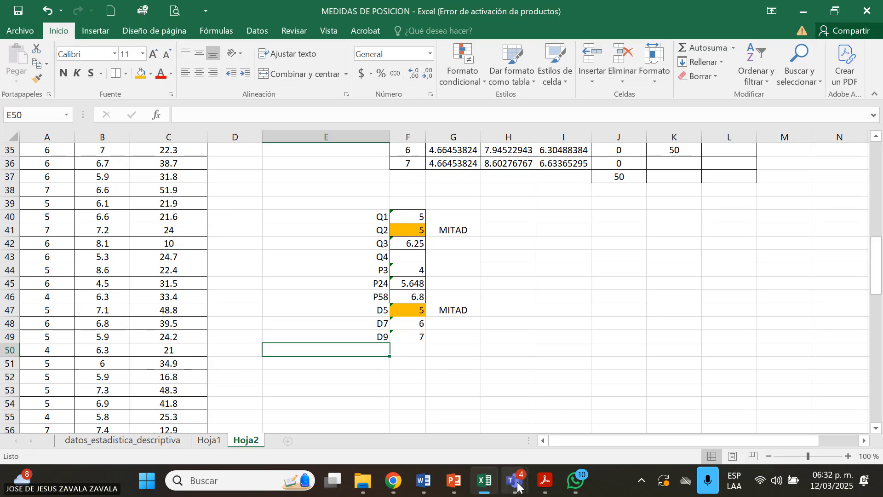
Check the Teams meeting window, including its Q&A area, and return to the Excel workbook
mouse_move(517, 485)
left_click(484, 397)
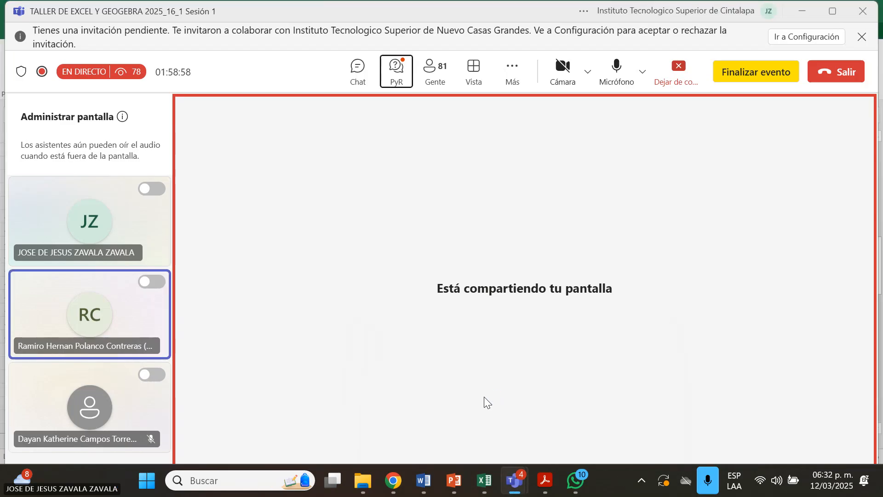
key("alt+Tab")
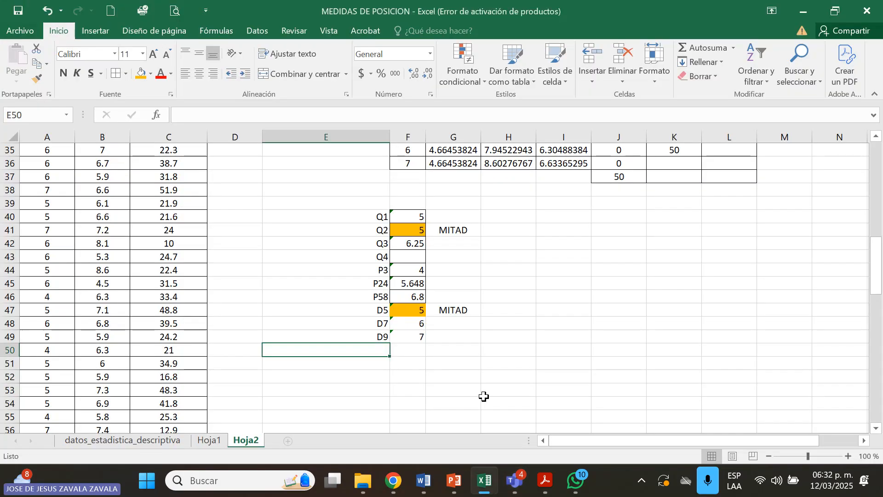
Look back over Hoja2 from the frequency table to the sample-size and interval-count table above the formulas
left_click(470, 314)
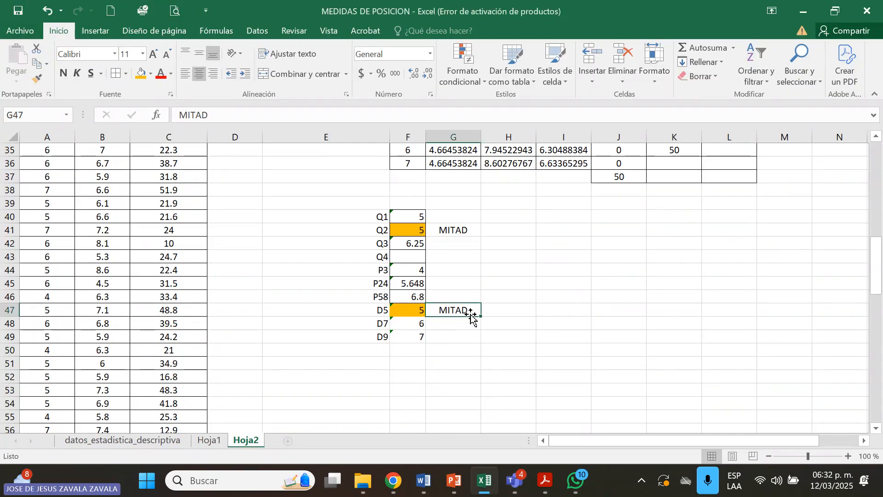
scroll(514, 292, "up", 7)
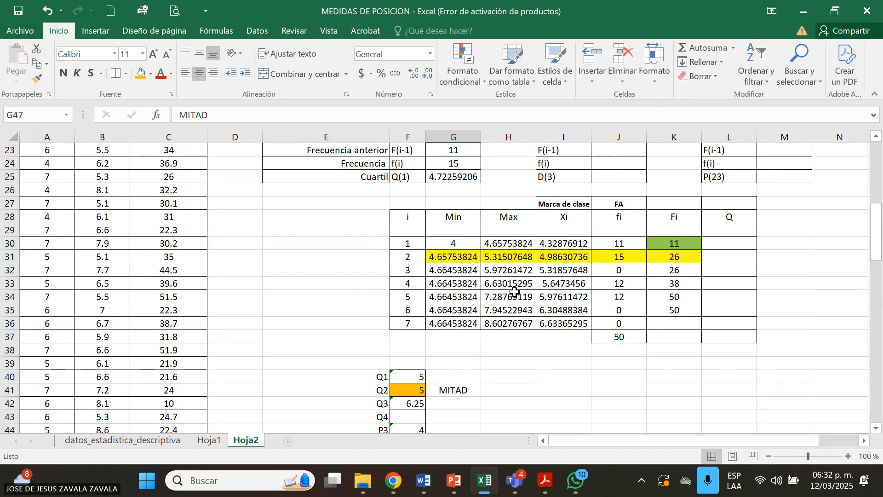
scroll(515, 292, "up", 3)
scroll(514, 294, "down", 5)
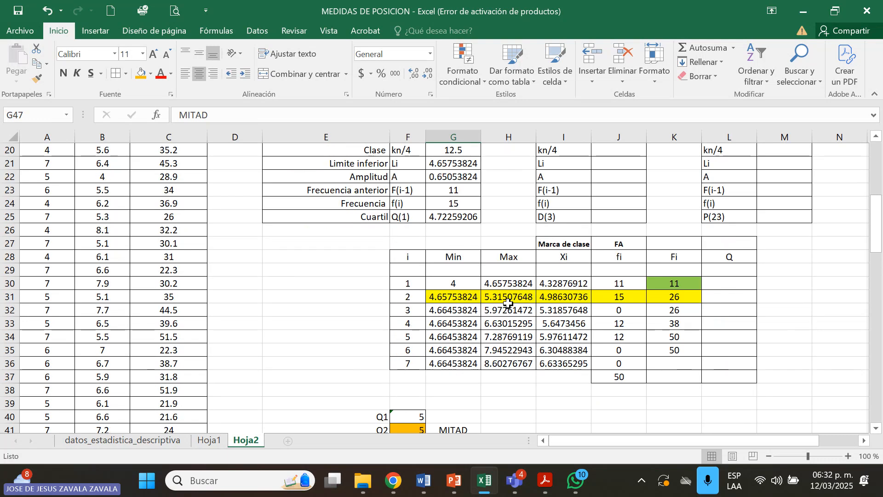
scroll(504, 311, "up", 1)
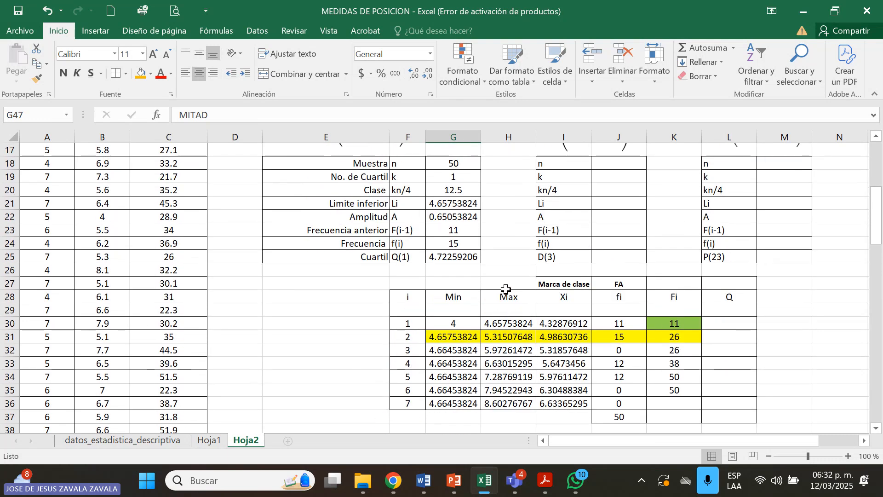
scroll(441, 295, "up", 5)
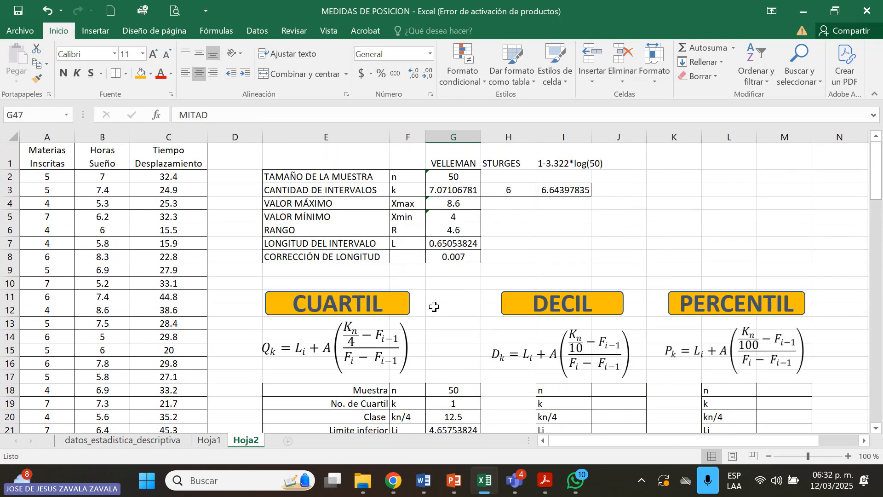
scroll(449, 281, "down", 3)
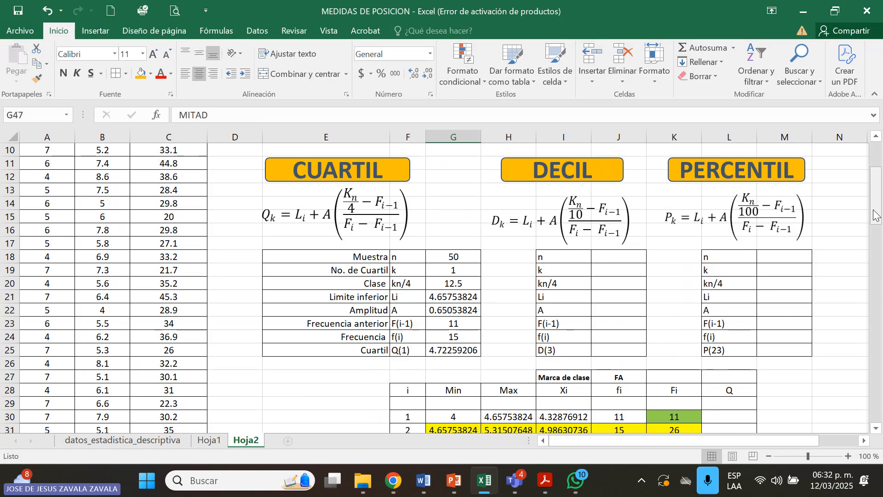
left_click_drag(876, 214, 879, 238)
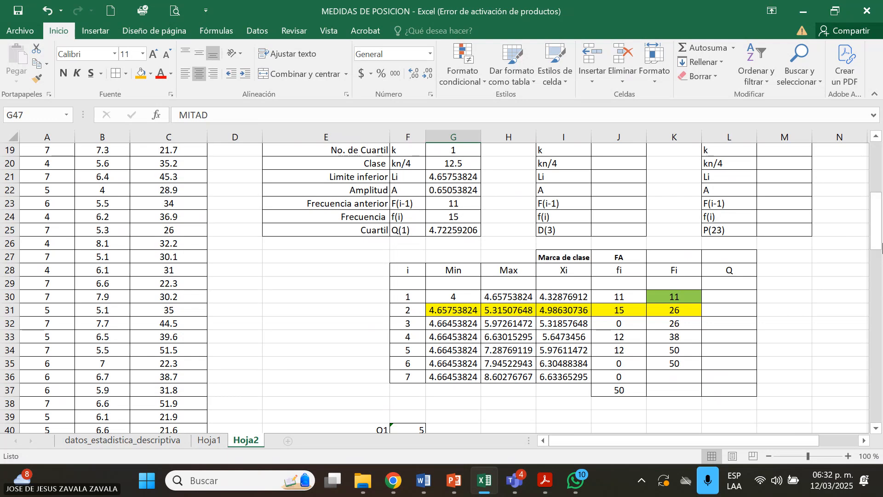
left_click_drag(880, 237, 880, 180)
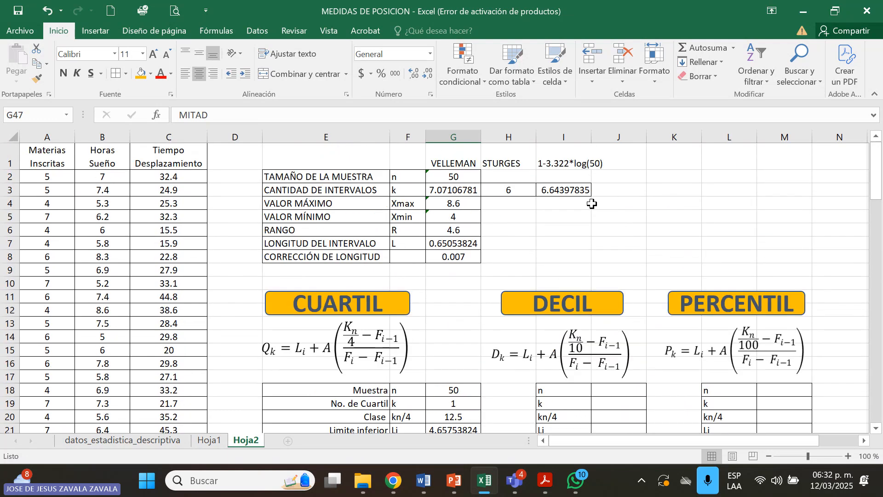
Examine the formulas for the sample size in G2, the Velleman interval count in G3 and the Sturges counts in H3 and I3
left_click(475, 176)
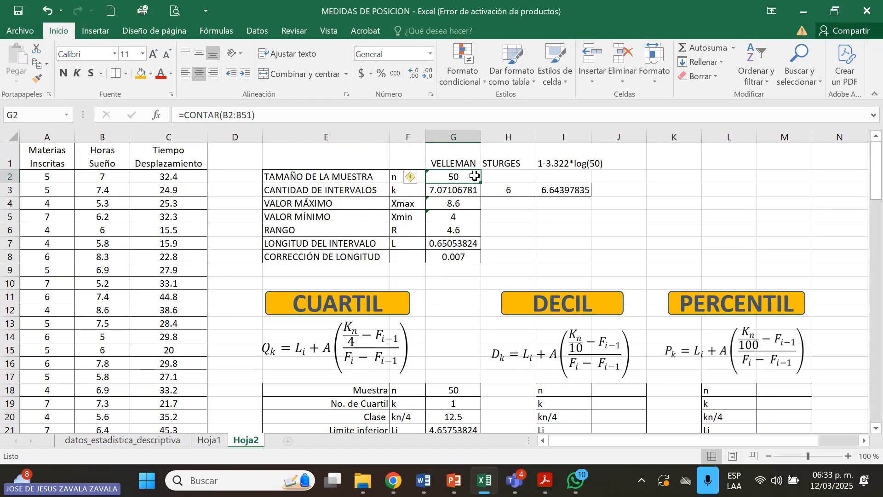
key("Down")
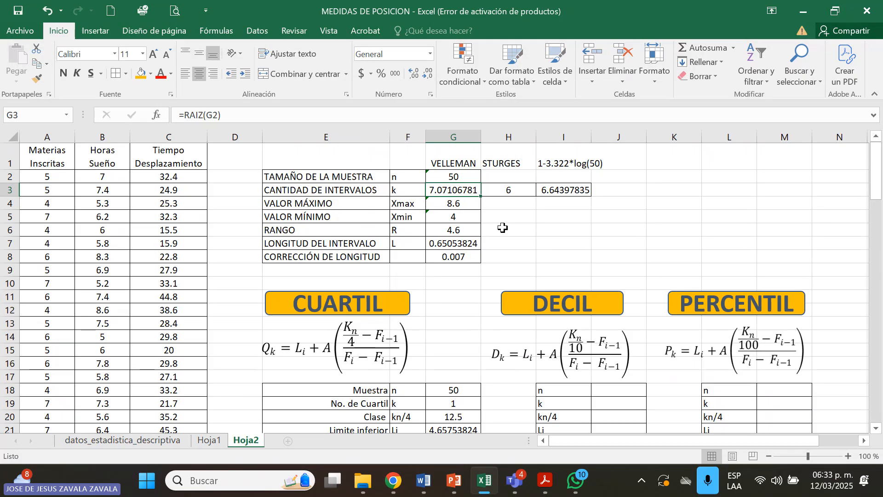
left_click(465, 178)
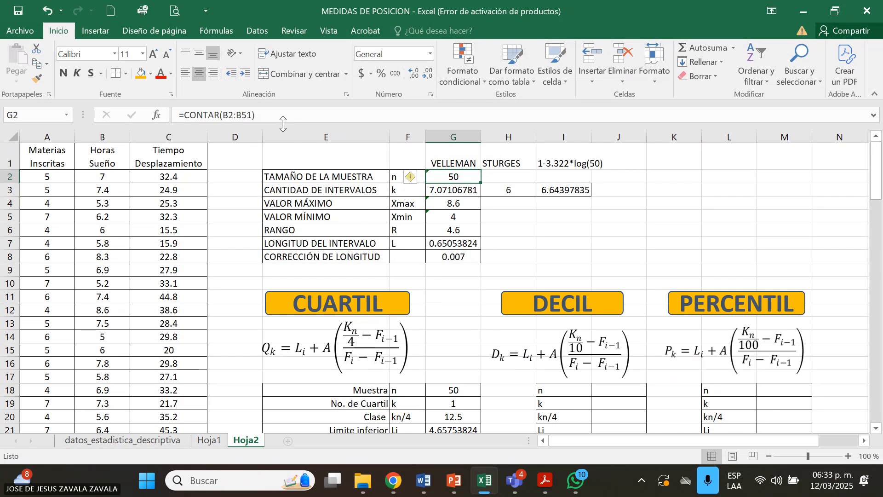
left_click(454, 191)
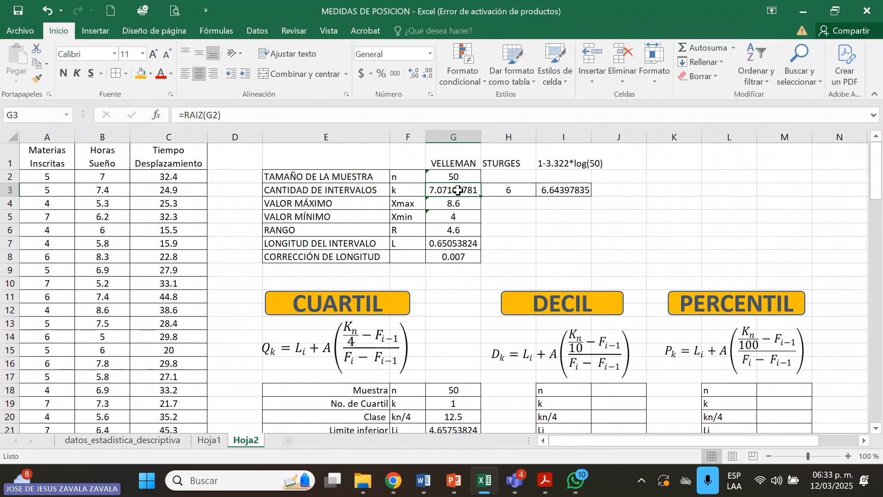
left_click(459, 176)
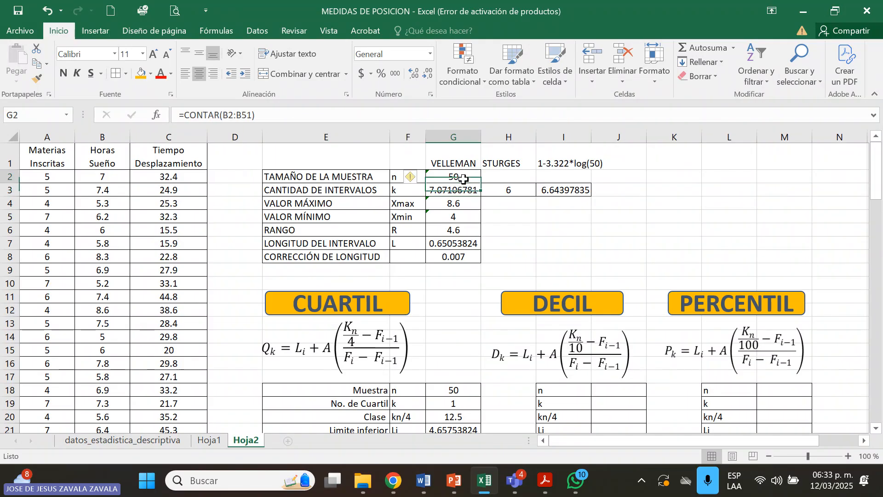
left_click(463, 189)
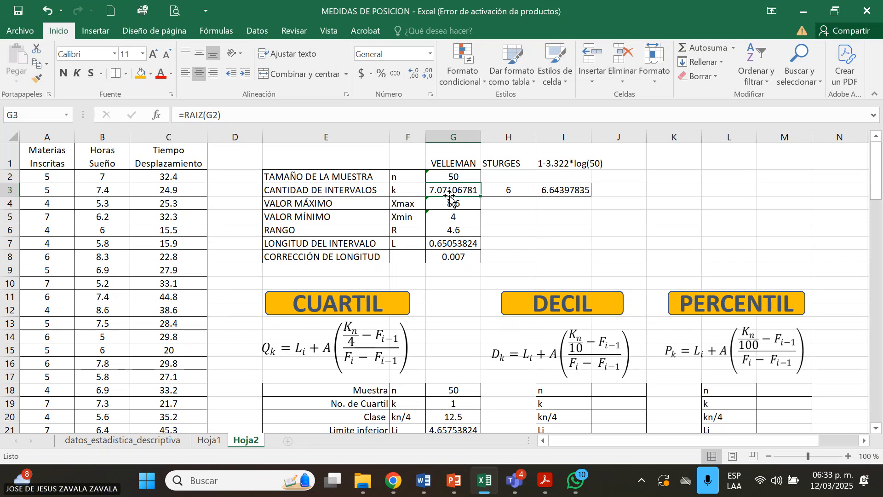
left_click(507, 161)
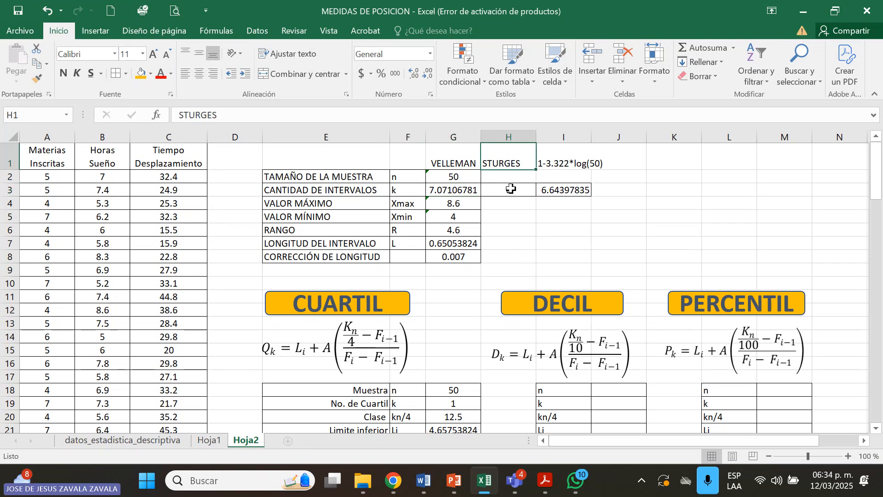
left_click(511, 189)
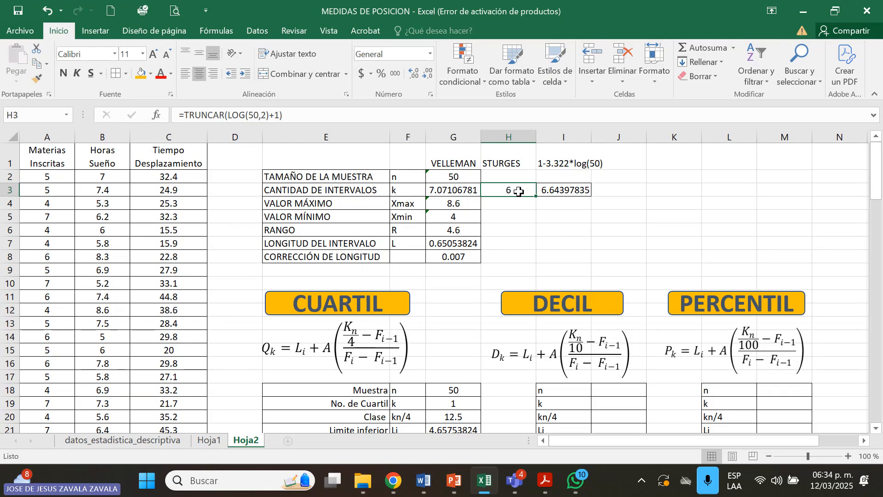
left_click(545, 191)
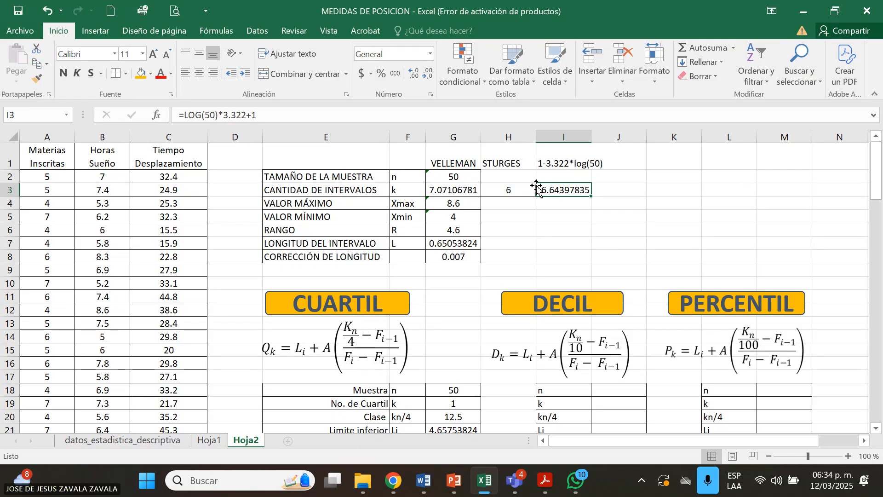
Correct the Sturges formula label in I1 to read 1+3.322*log(50)
double_click(548, 164)
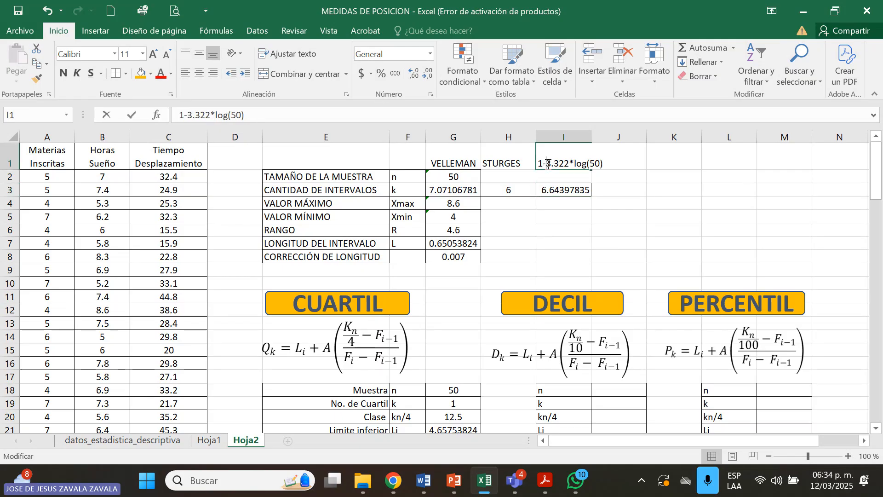
key("BackSpace")
type("+")
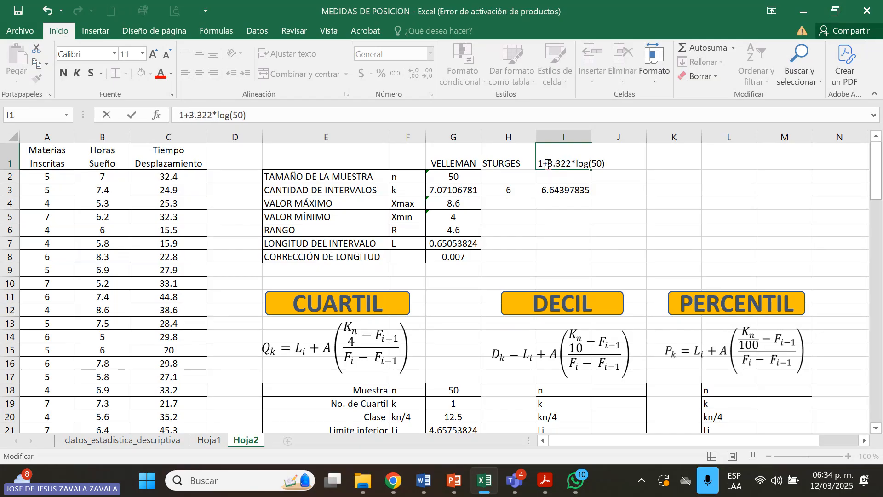
left_click(564, 186)
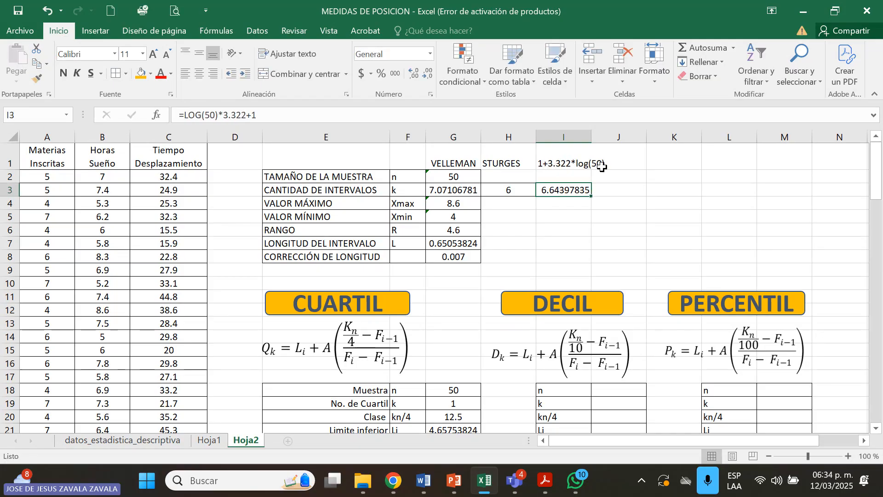
Compare the Sturges label in I1 with the formula in I3 and the Velleman square-root formula in G3
left_click(596, 163)
left_click(580, 166)
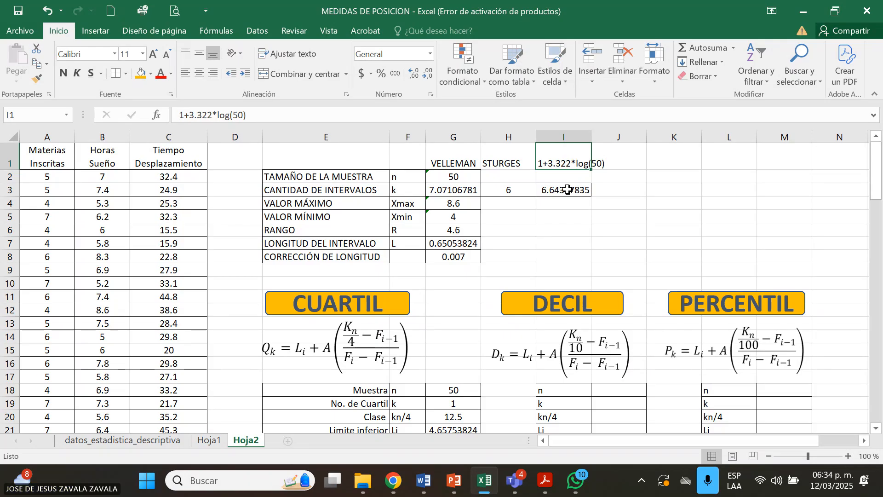
left_click(568, 190)
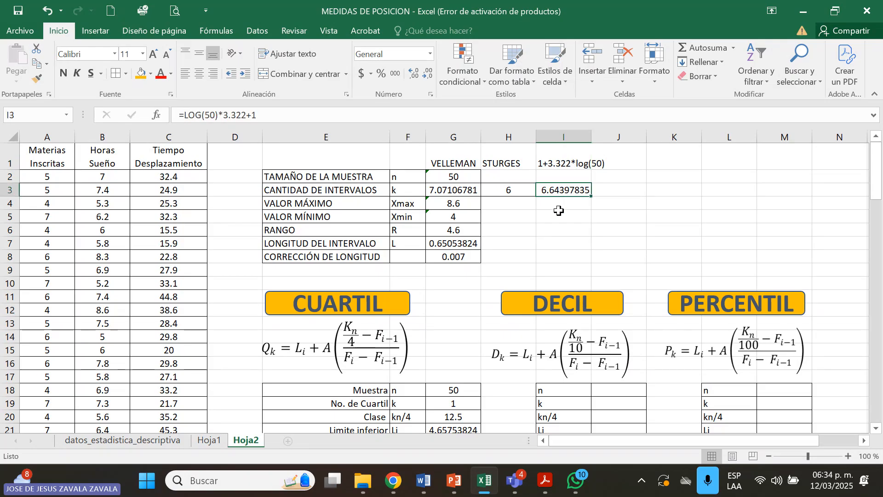
left_click(551, 201)
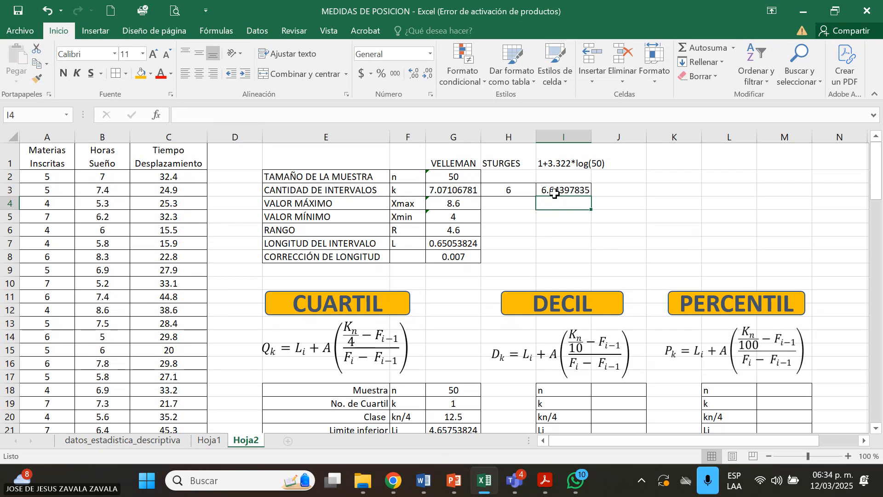
double_click(555, 193)
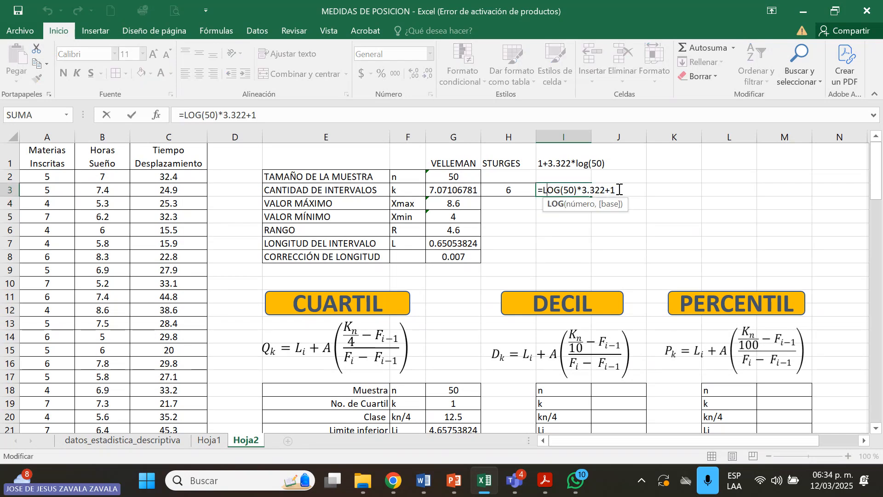
left_click(619, 190)
key("Return")
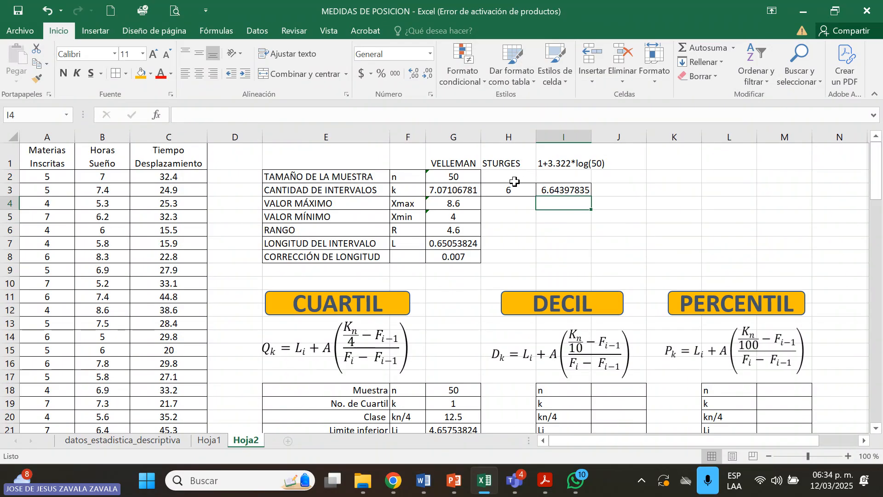
left_click(477, 189)
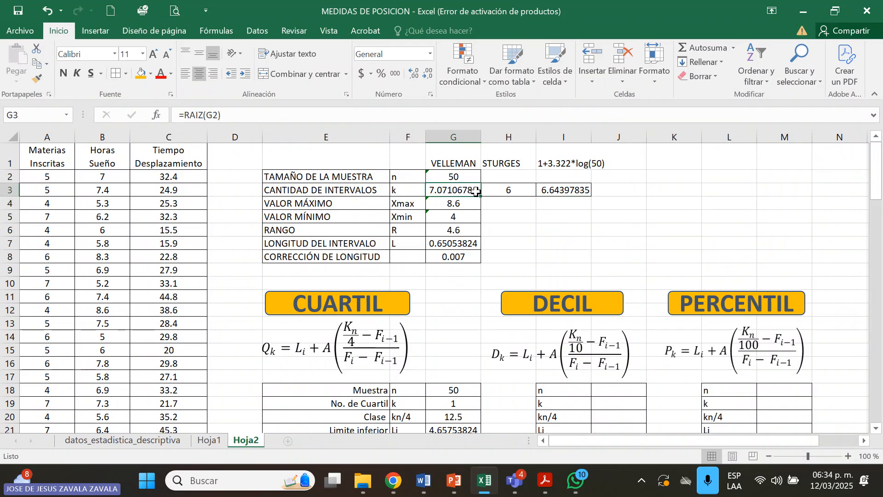
left_click(491, 200)
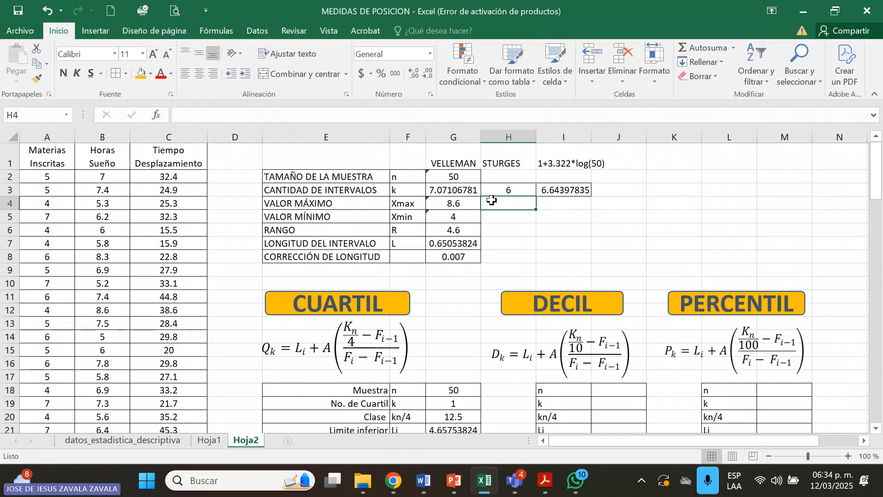
Review the Sturges formula in I3 against the Velleman interval count in G3 once more
left_click(545, 191)
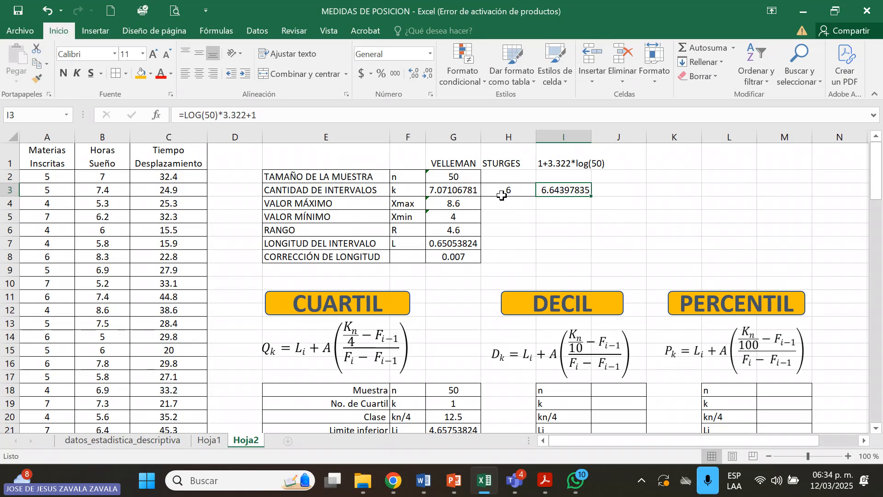
left_click(477, 191)
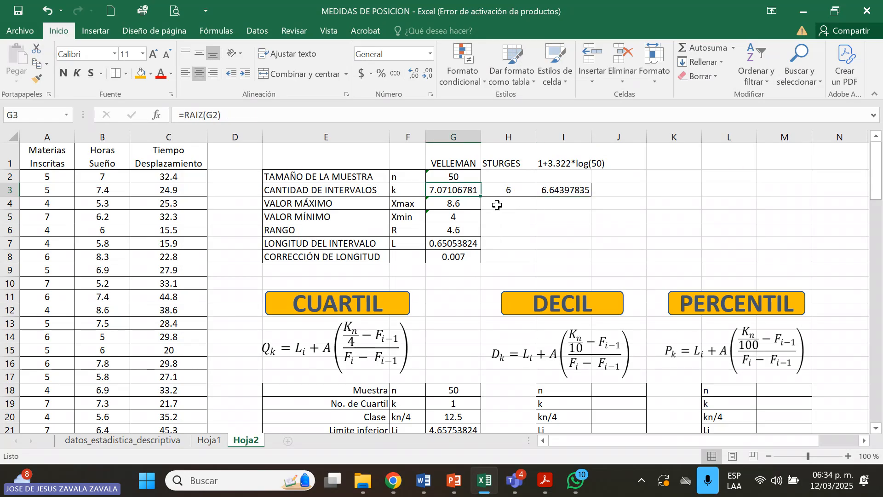
left_click(498, 204)
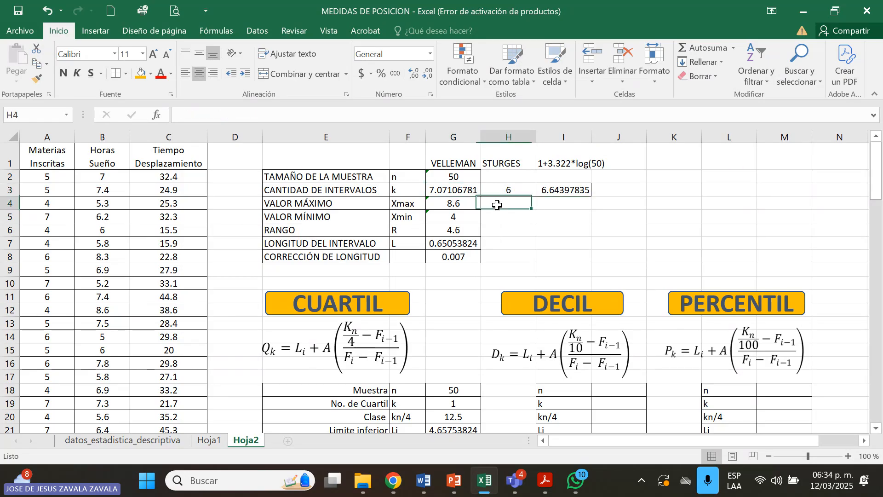
left_click(444, 191)
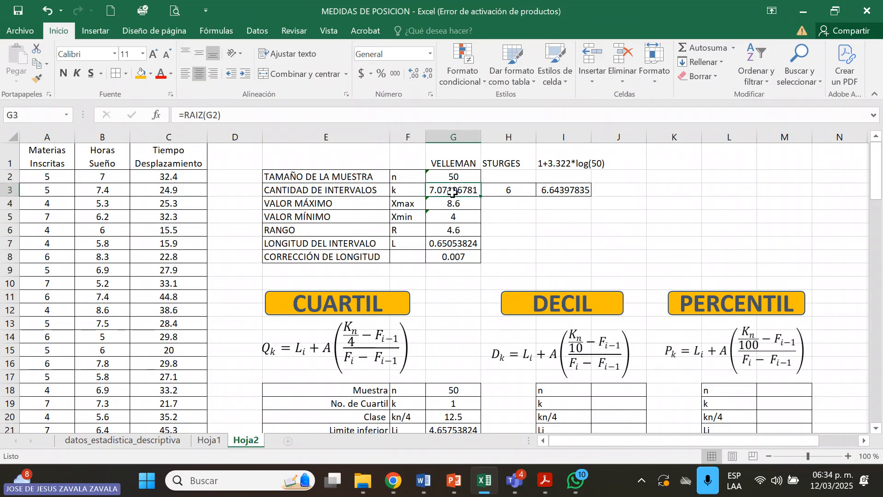
left_click(561, 192)
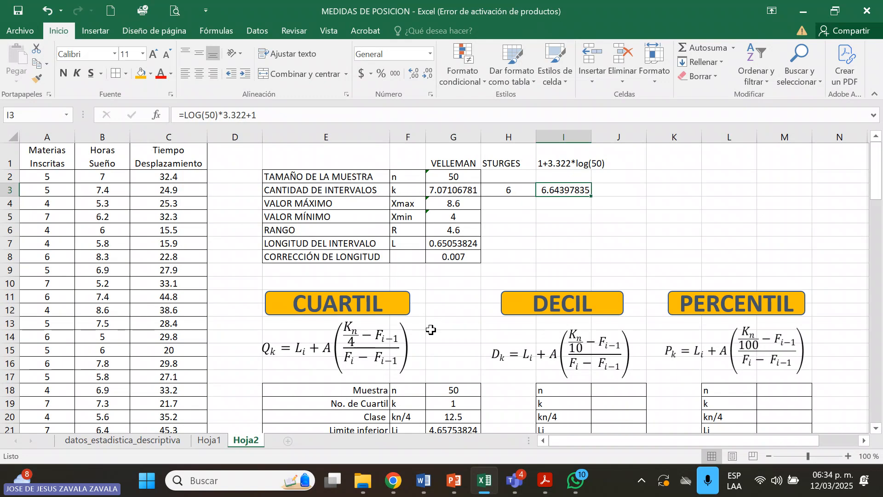
Examine the formulas for the maximum, minimum, range and interval length in G4 to G7
left_click(453, 405)
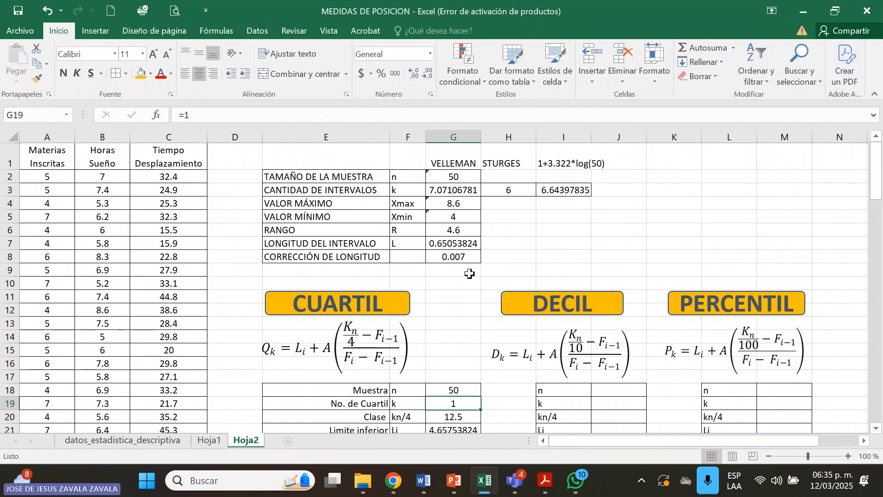
left_click(451, 199)
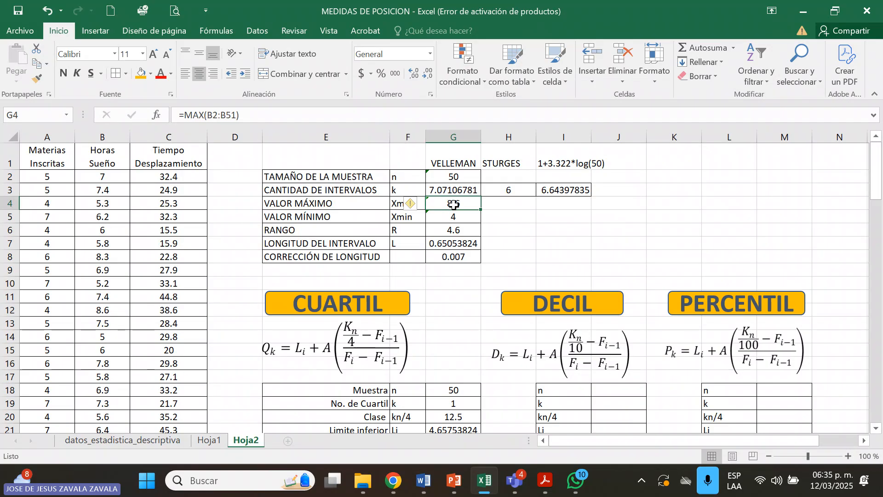
left_click(459, 217)
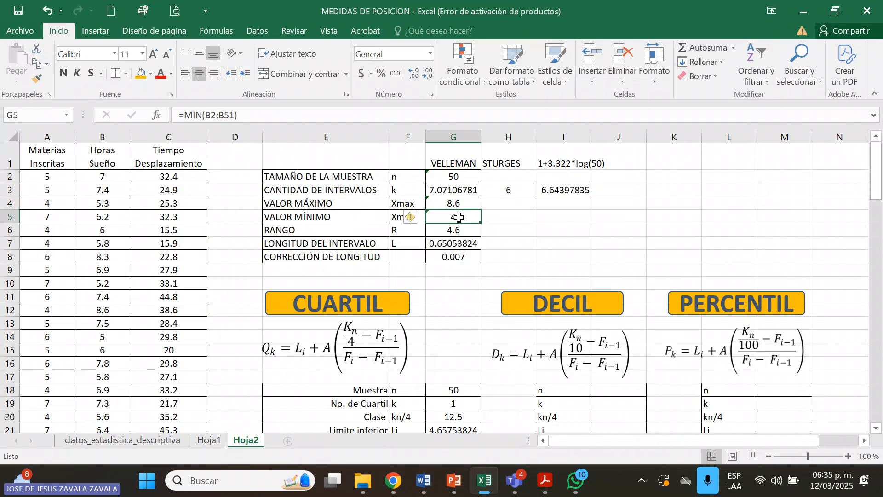
left_click(471, 232)
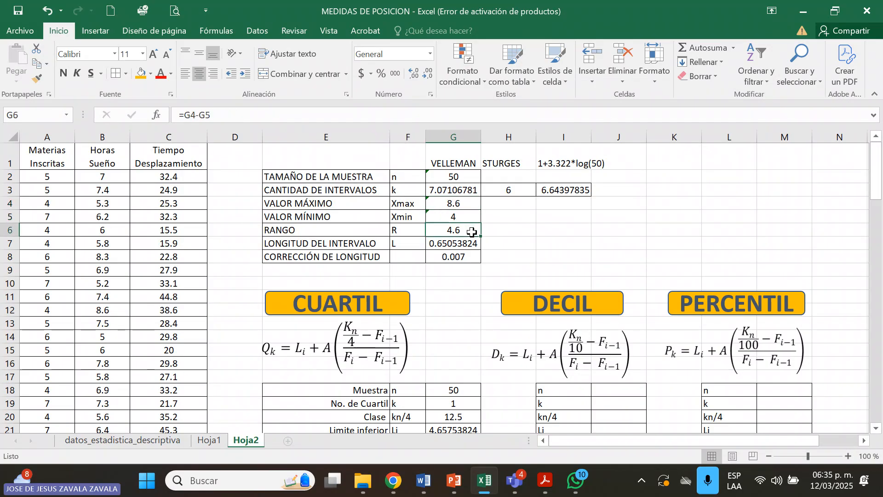
left_click(452, 244)
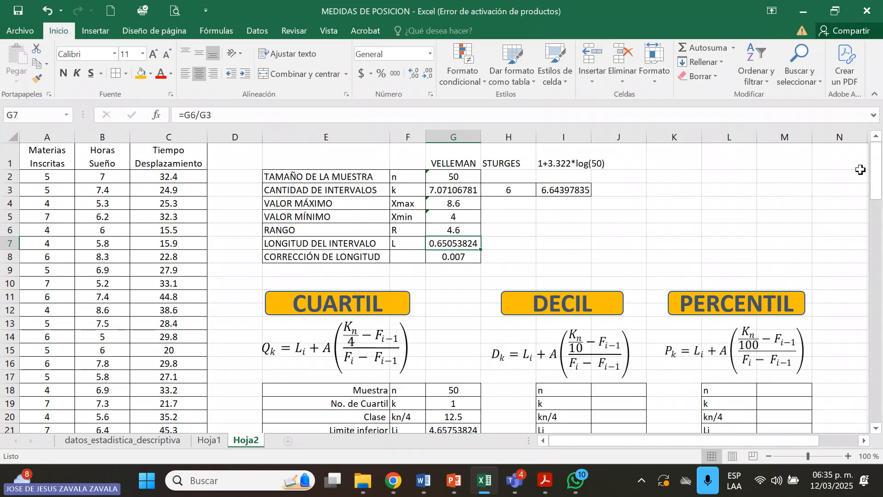
Examine the quartile formula image and trace the quartile table's sample size in G18 back to its source count in G2
left_click_drag(878, 187, 882, 204)
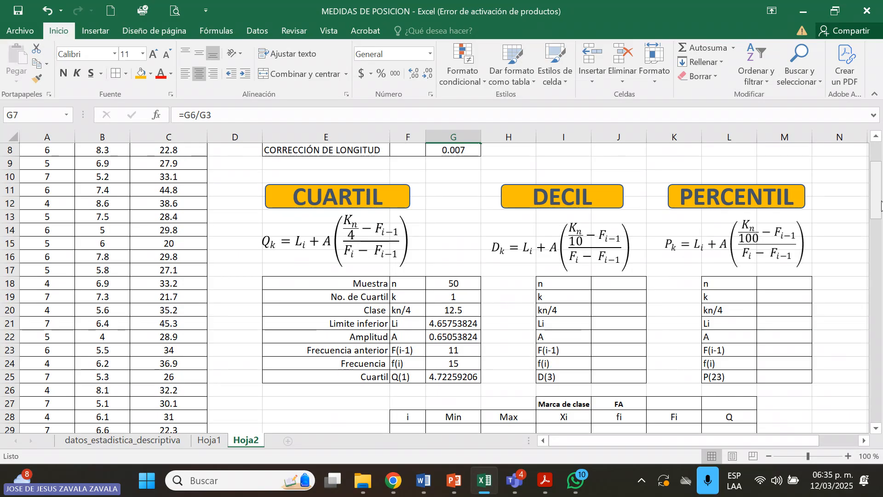
left_click(389, 260)
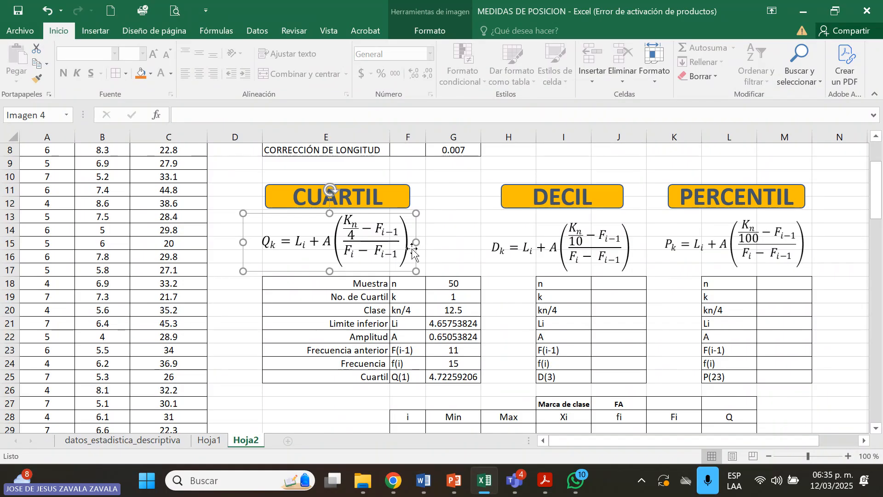
left_click(435, 246)
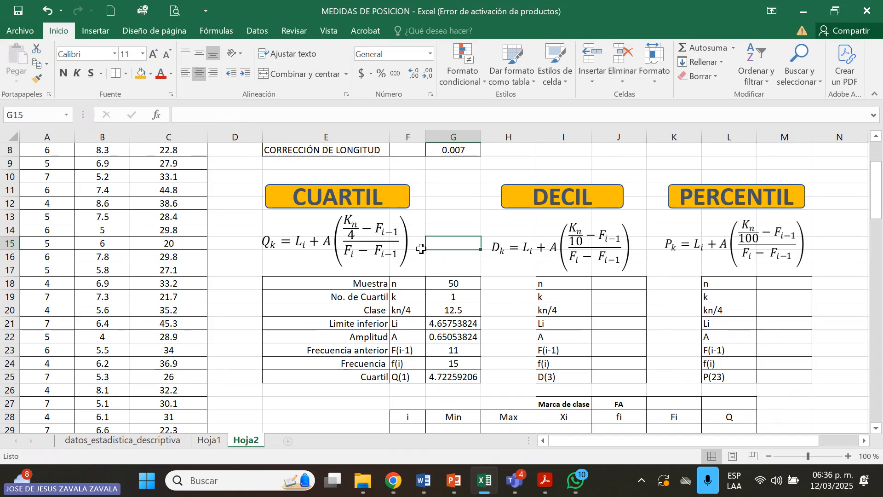
left_click(409, 283)
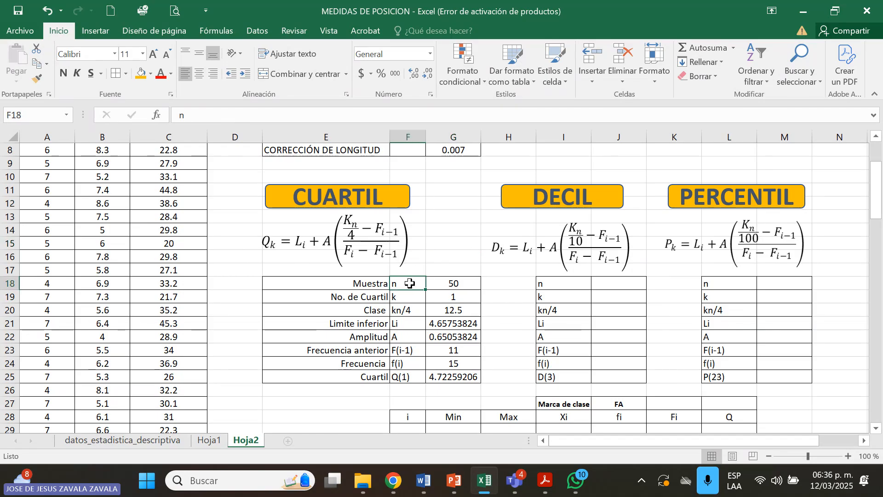
left_click(454, 283)
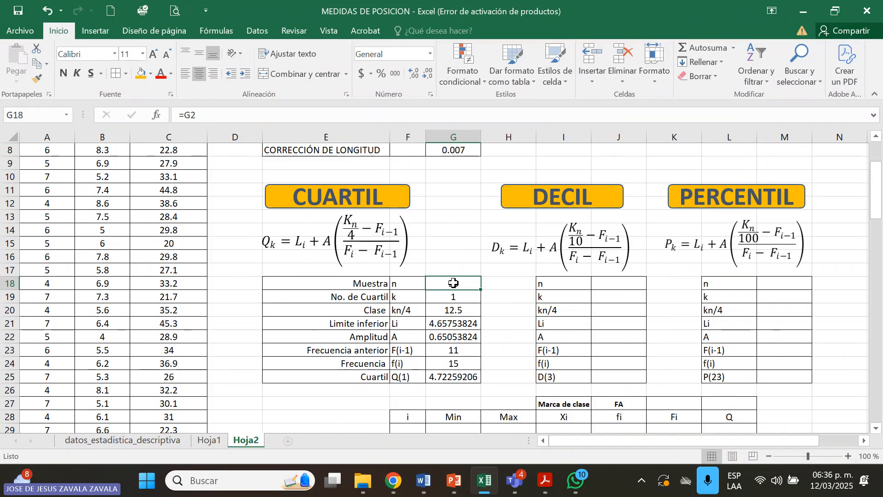
scroll(453, 284, "up", 3)
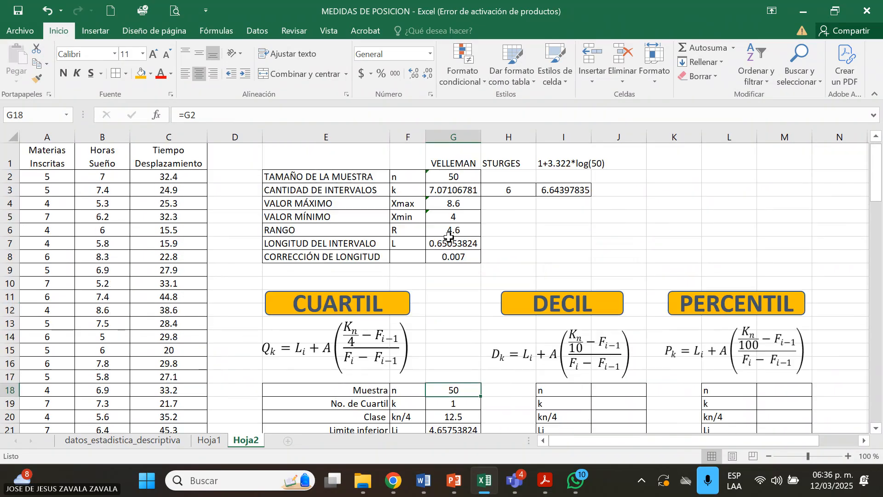
scroll(451, 251, "down", 3)
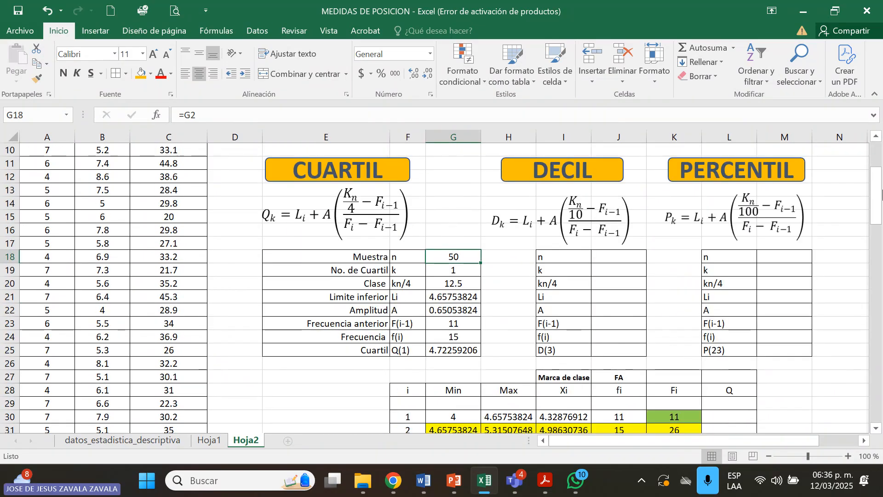
left_click_drag(879, 196, 879, 170)
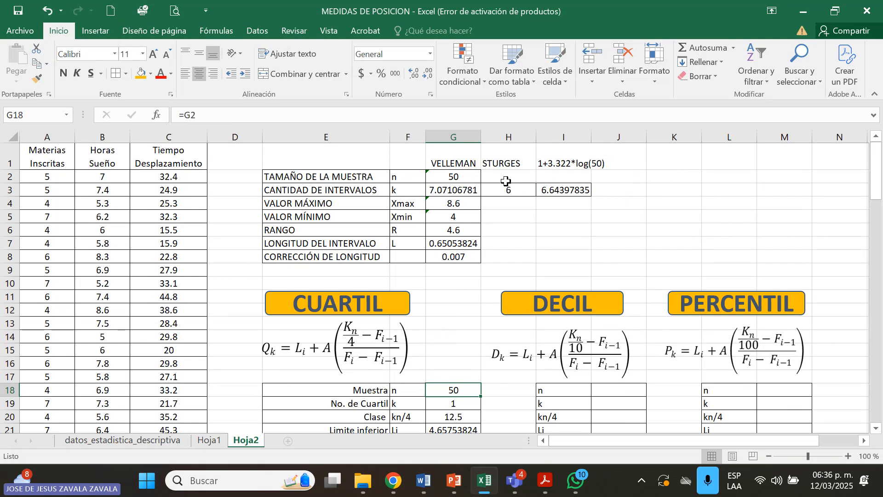
left_click(463, 175)
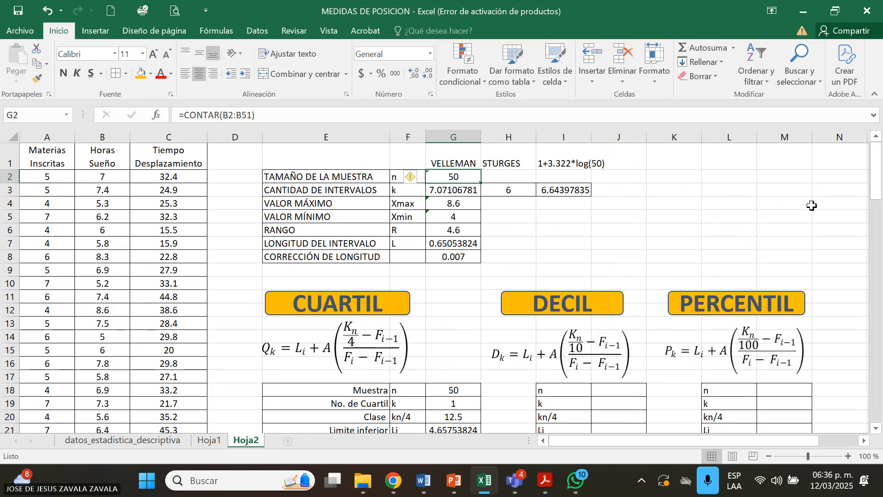
left_click_drag(878, 201, 878, 211)
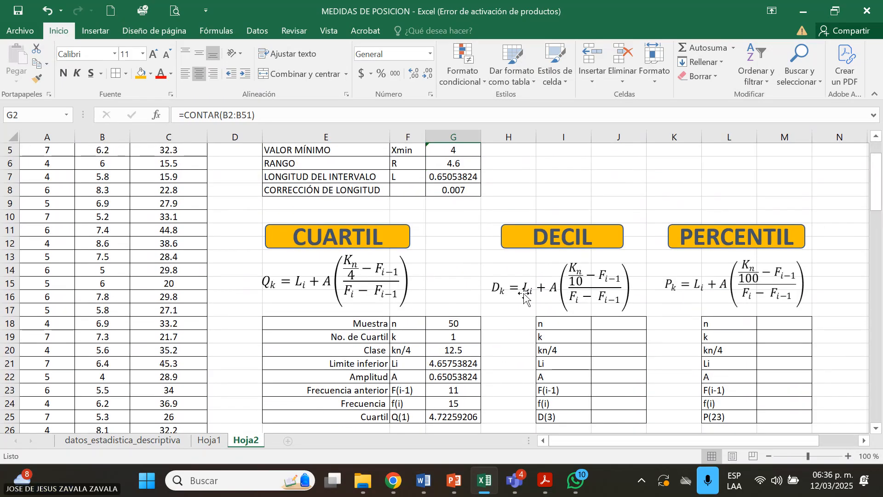
Clear the contents of the quartile table's value cells G18 to G25
left_click(462, 325)
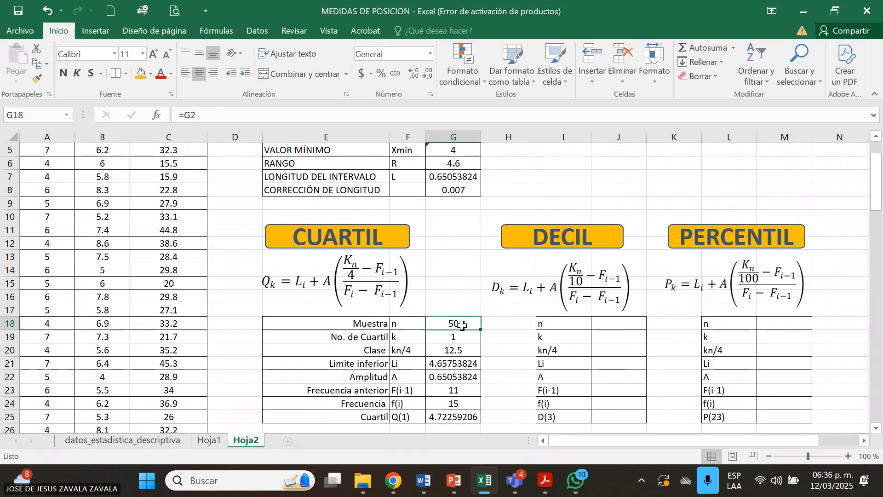
key("shift+Down")
key("shift+Down")
key("shift+Down")
key("shift+Down")
key("shift+Down")
key("shift+Down")
key("shift+Down")
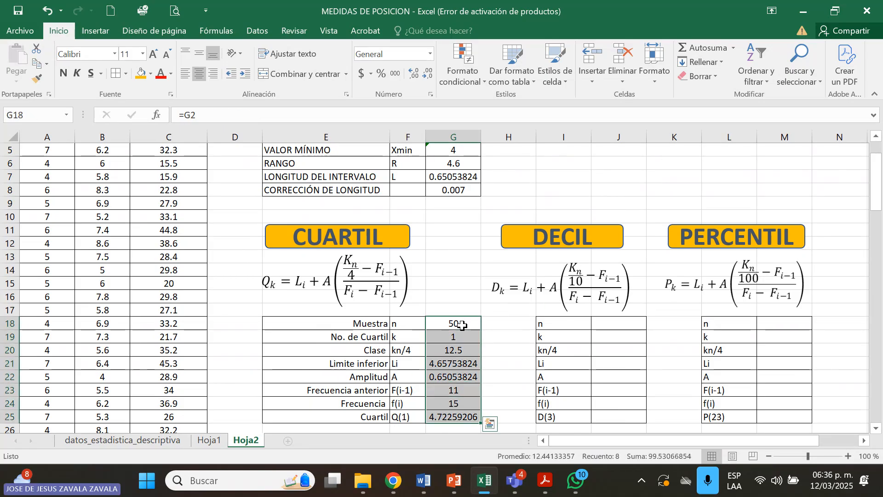
key("Delete")
Enter the sample size in G18 with the formula =CONTAR(A2:A52)
left_click(463, 325)
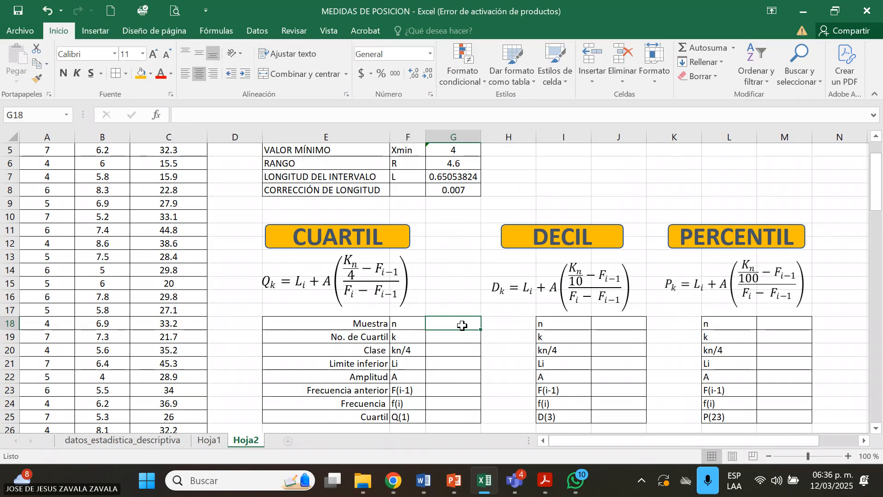
type("=CONTA")
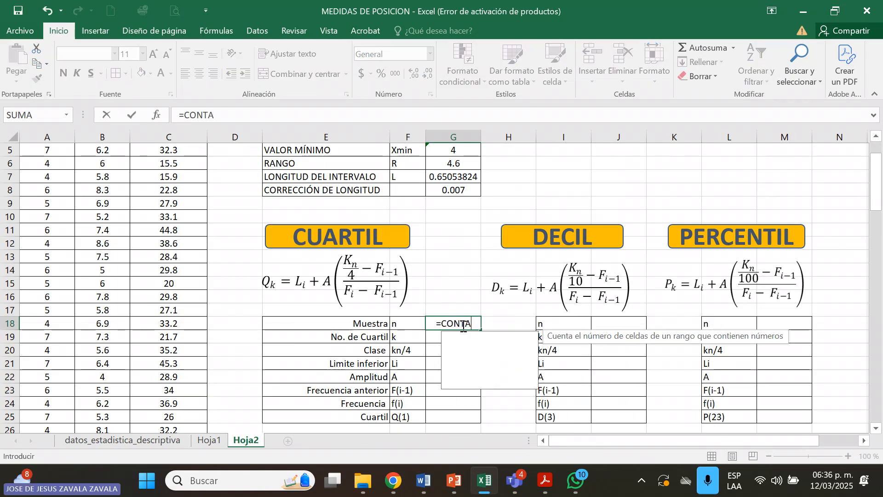
type("R(")
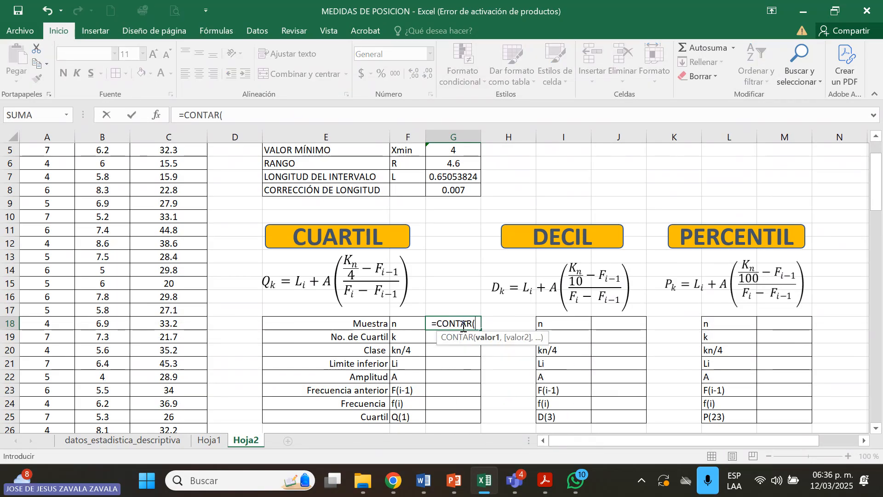
type("A2")
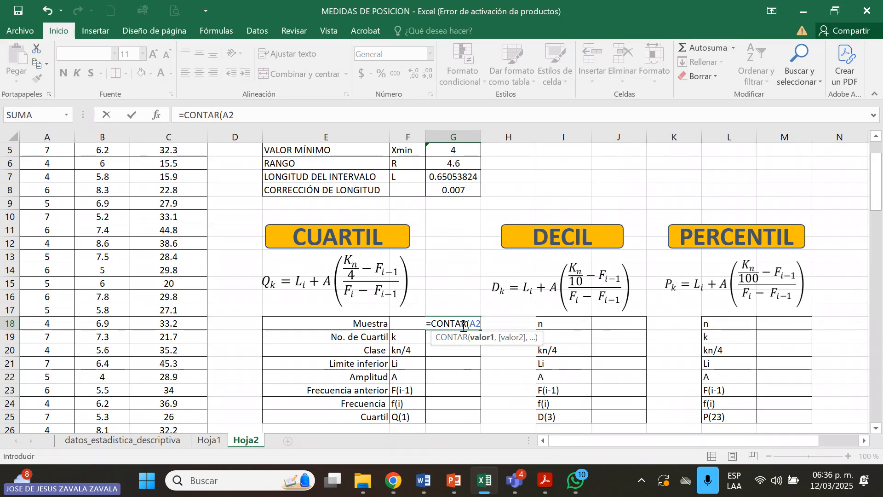
type(":A")
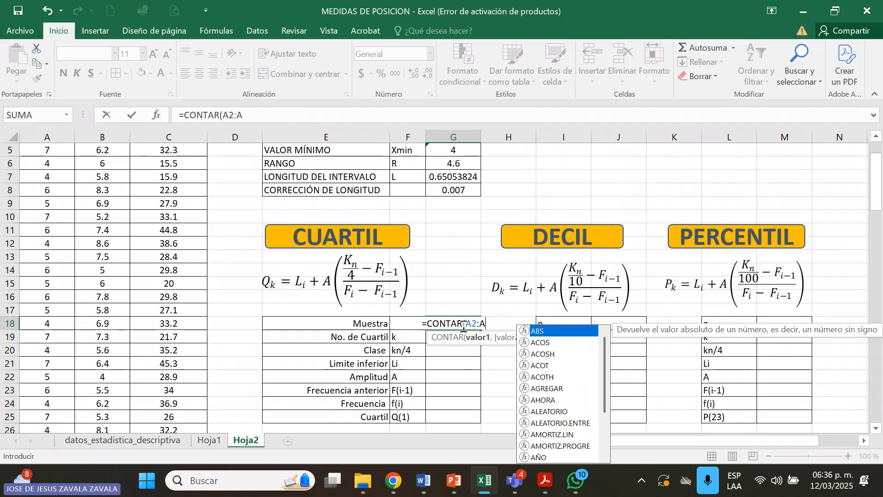
type("52)")
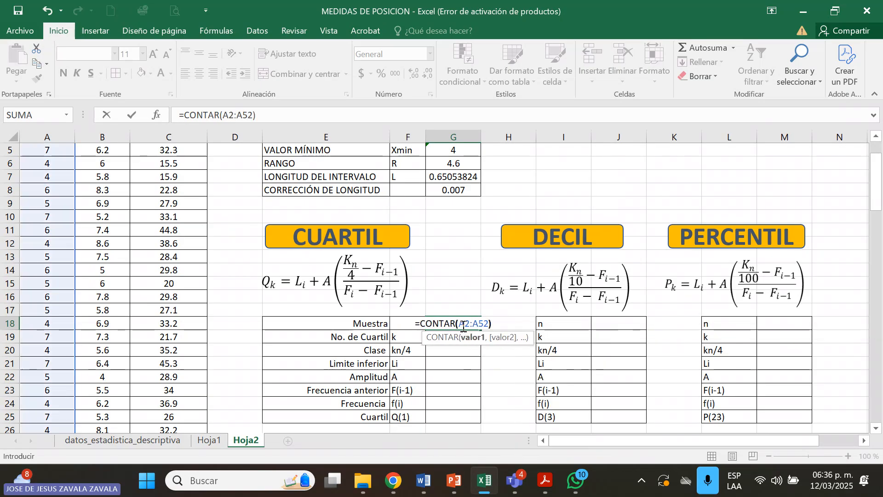
key("Return")
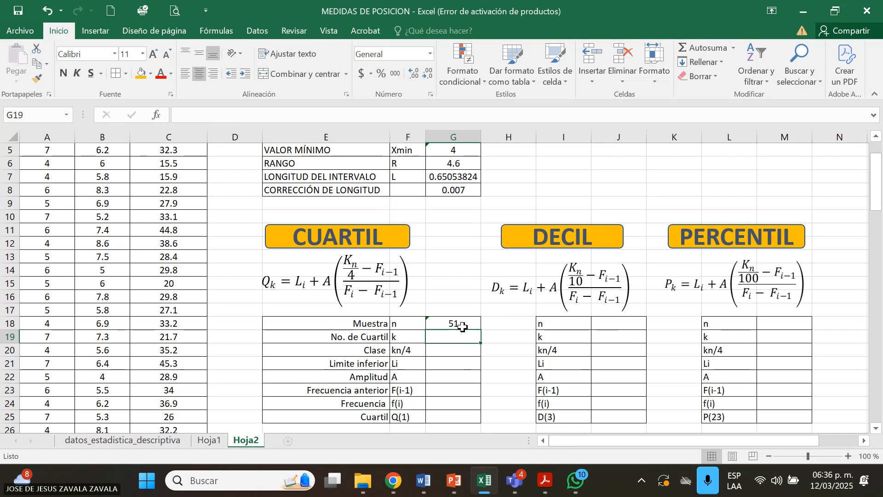
Change the counted range in G18's sample-size formula to A2:A51
double_click(461, 324)
left_click(483, 328)
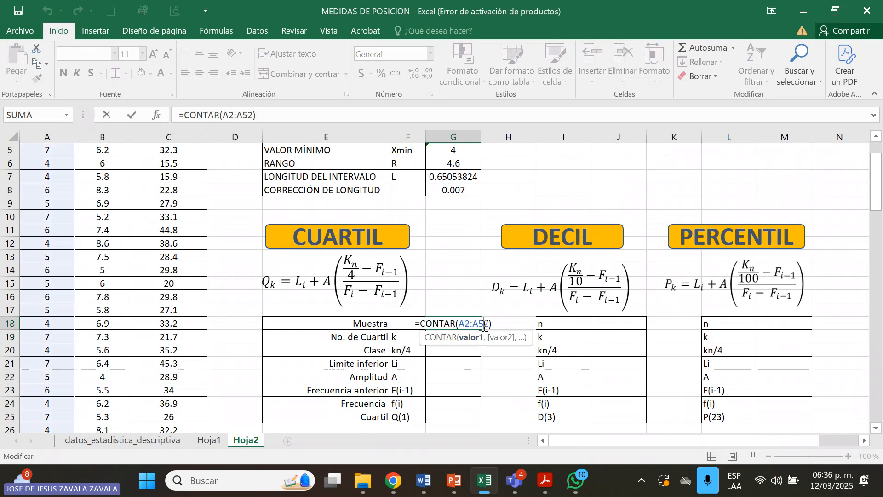
key("Delete")
type("1")
key("Return")
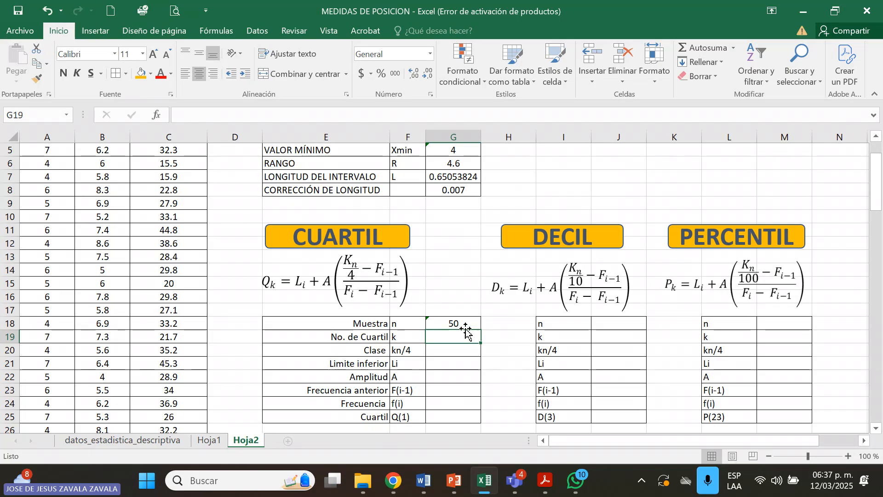
Extend the sample-size count in G18 to cover the range A2:A101
double_click(464, 324)
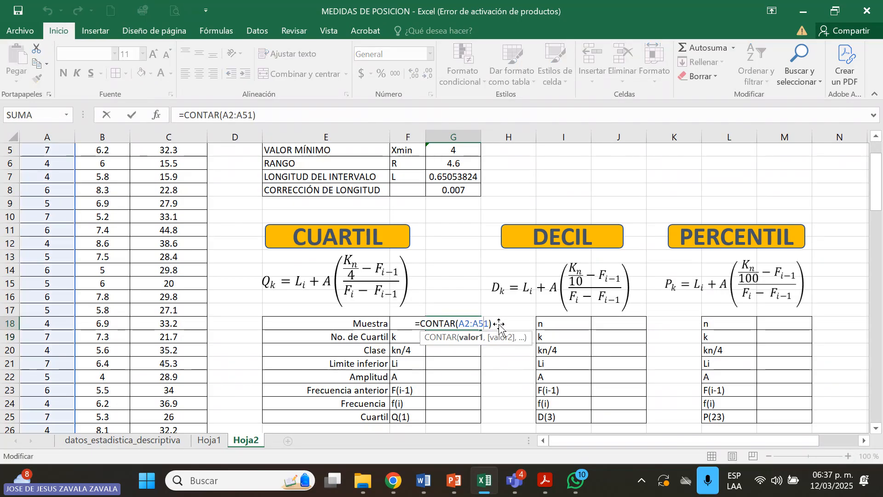
key("BackSpace")
key("BackSpace")
type("10")
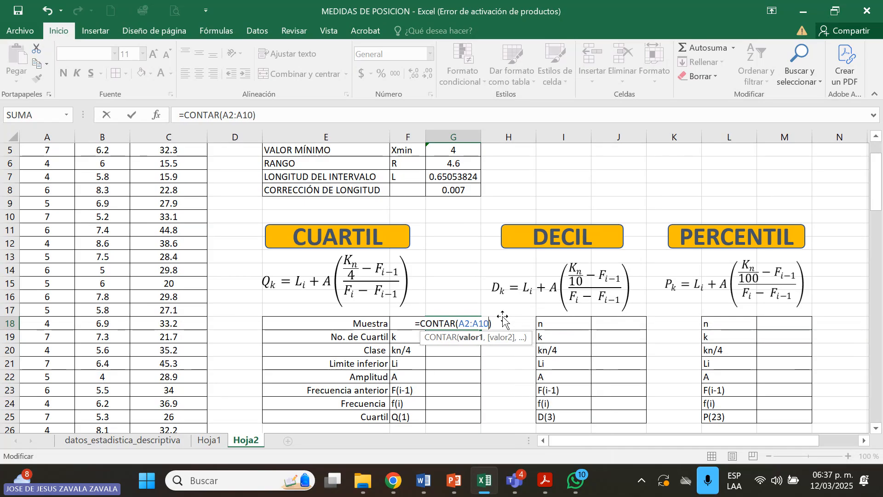
type("1")
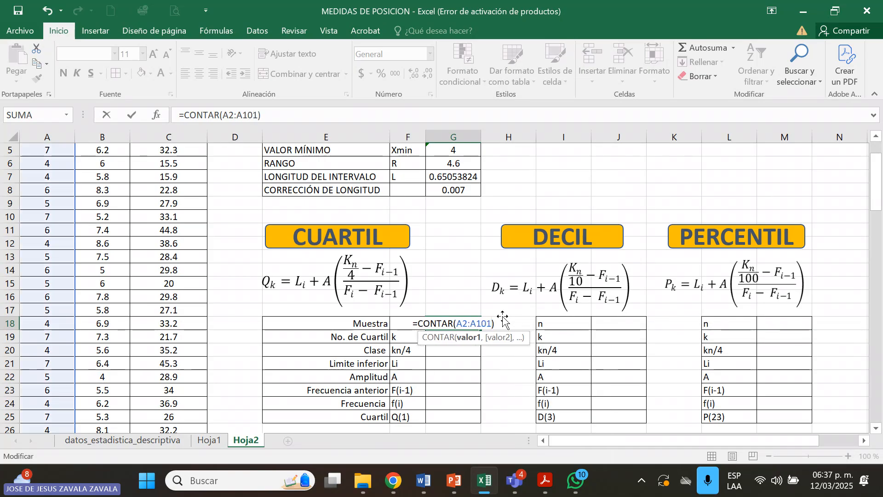
key("Return")
left_click(466, 322)
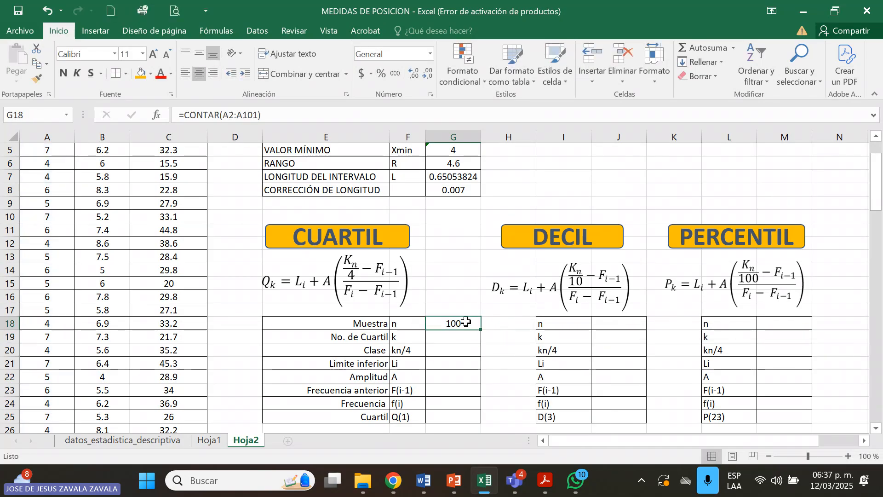
Change the counted range in G18's sample-size formula back to A2:A51
left_click(259, 115)
key("BackSpace")
key("BackSpace")
key("BackSpace")
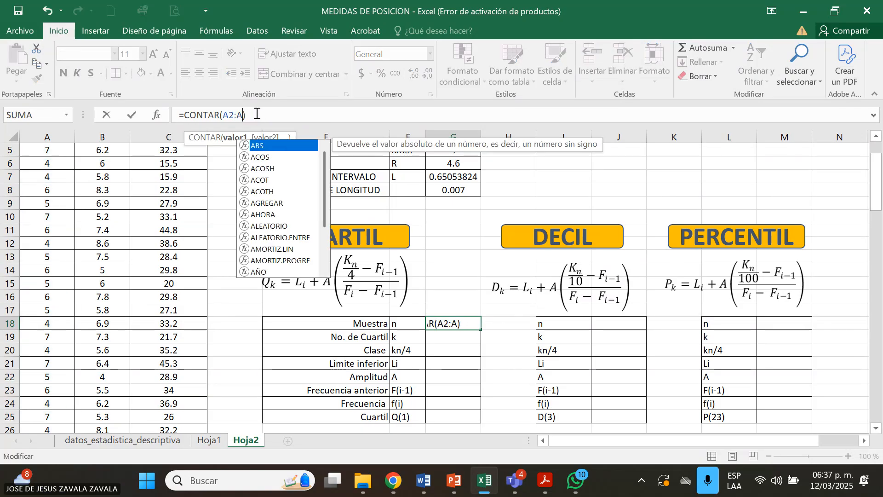
type("51")
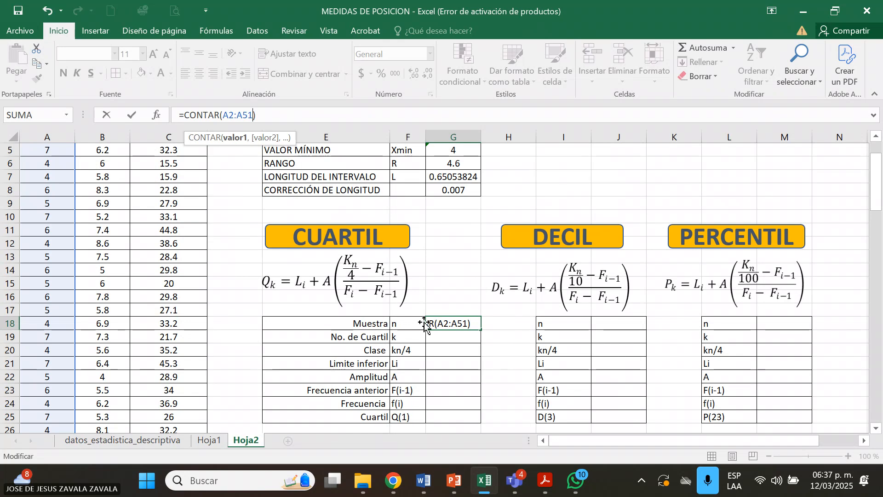
Enter 1 as the quartile number k in G19
left_click(456, 336)
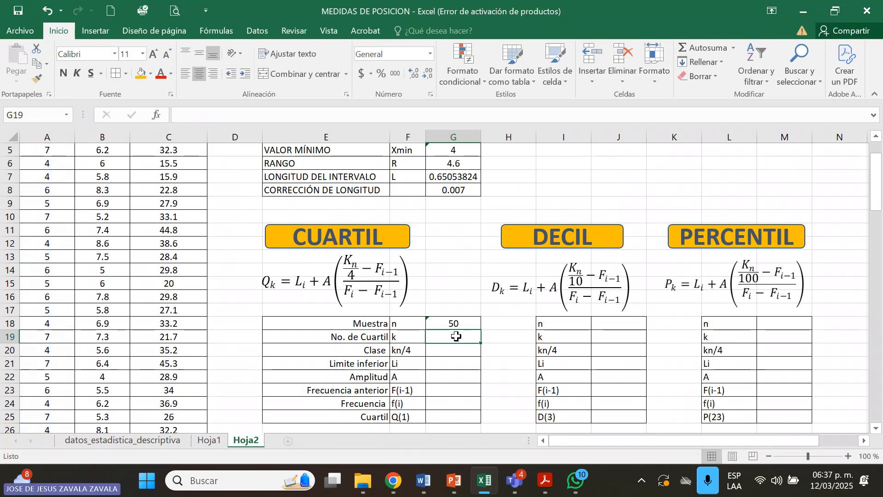
type("1")
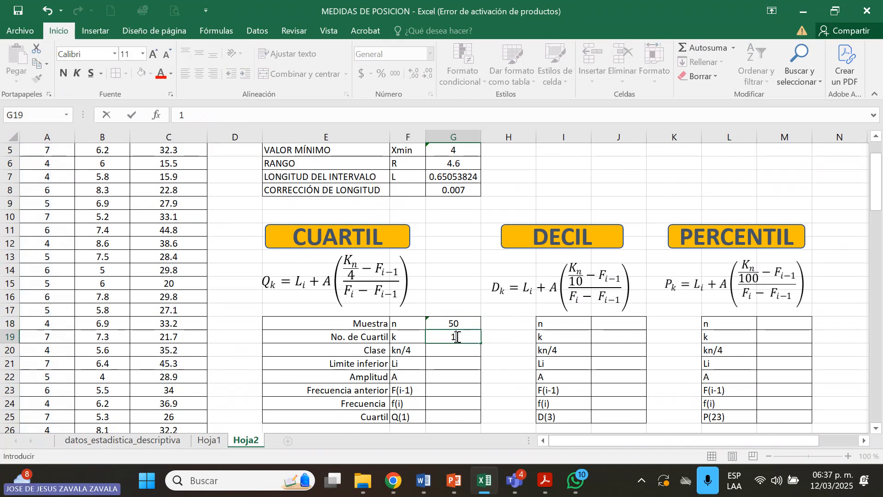
key("Return")
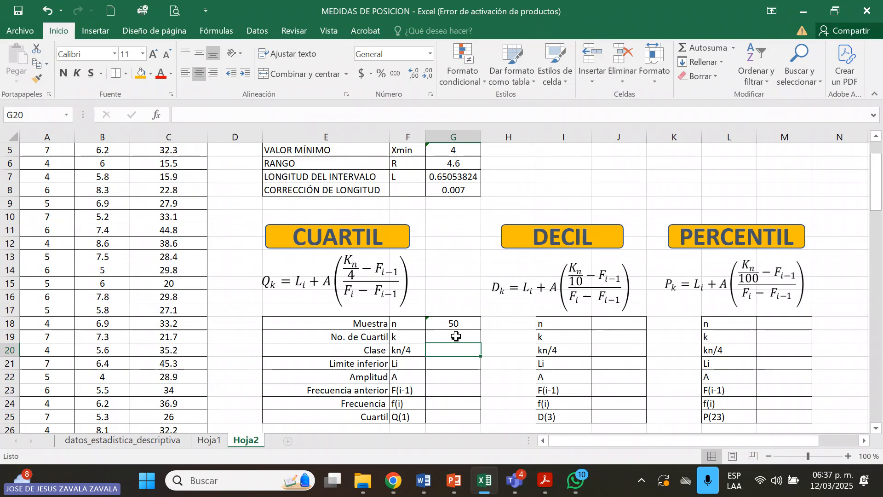
left_click(485, 341)
key("Down")
key("Down")
key("Down")
key("Down")
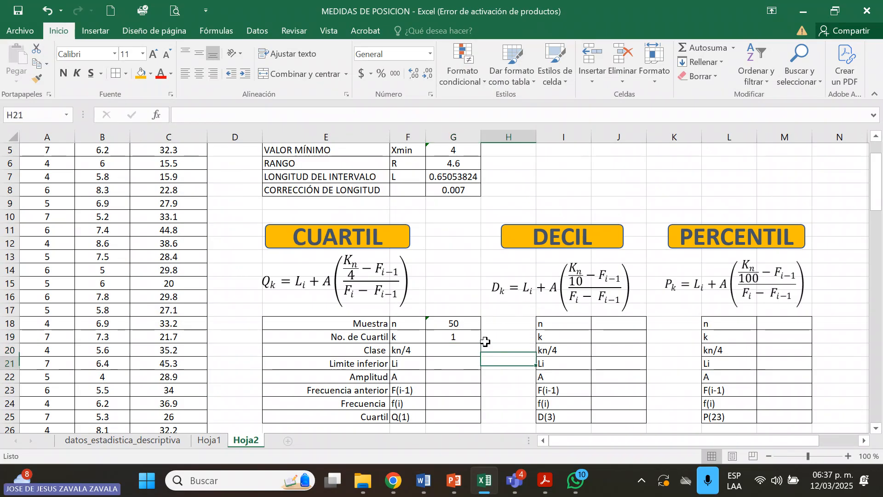
key("Down")
key("Down")
key("Down")
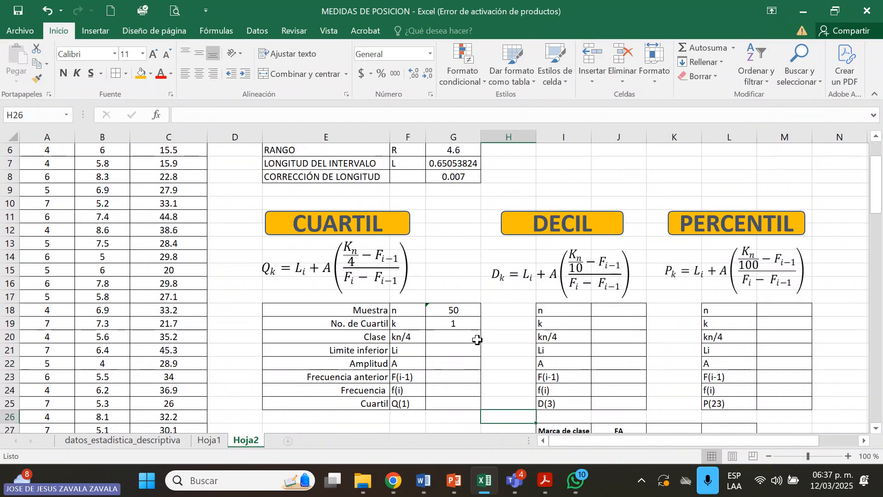
Calculate the quartile class position kn/4 in G20 with the formula =G19*G18/4
left_click(460, 337)
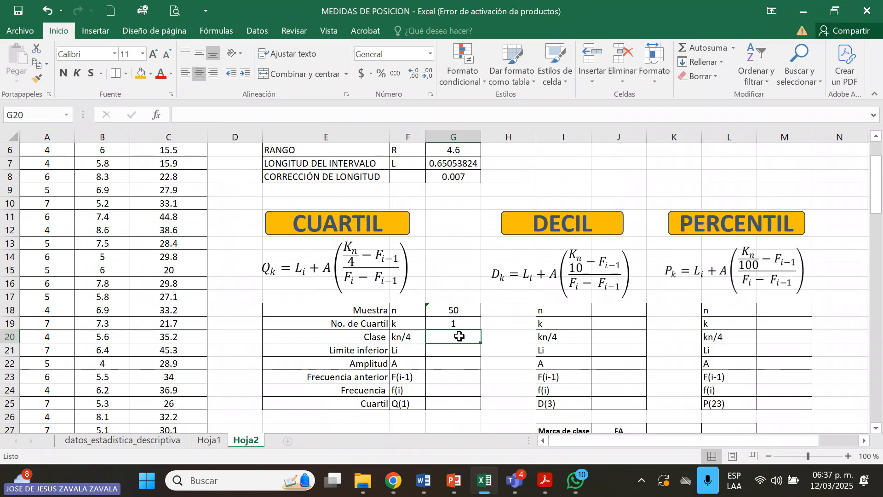
key("Left")
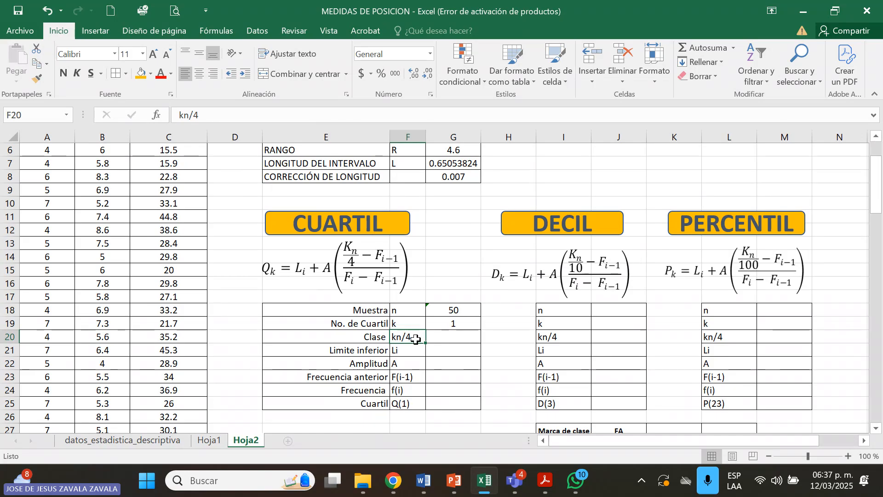
left_click(438, 337)
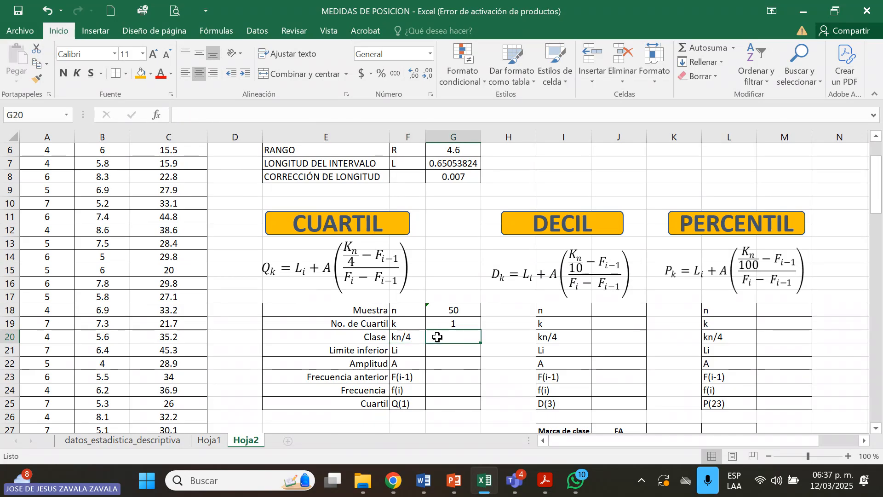
type("=")
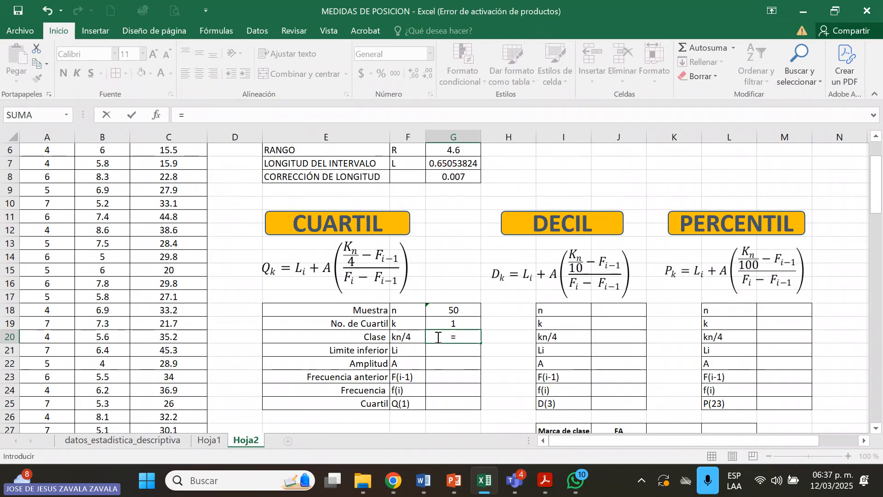
left_click(459, 322)
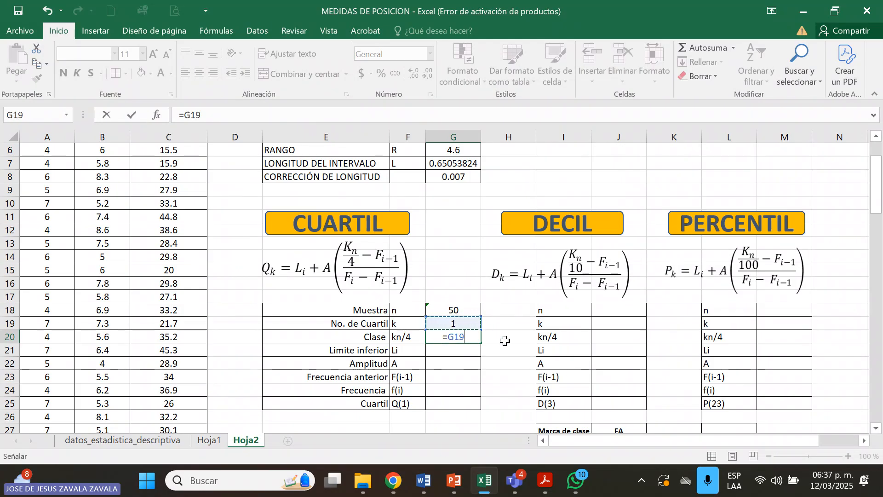
key("Left")
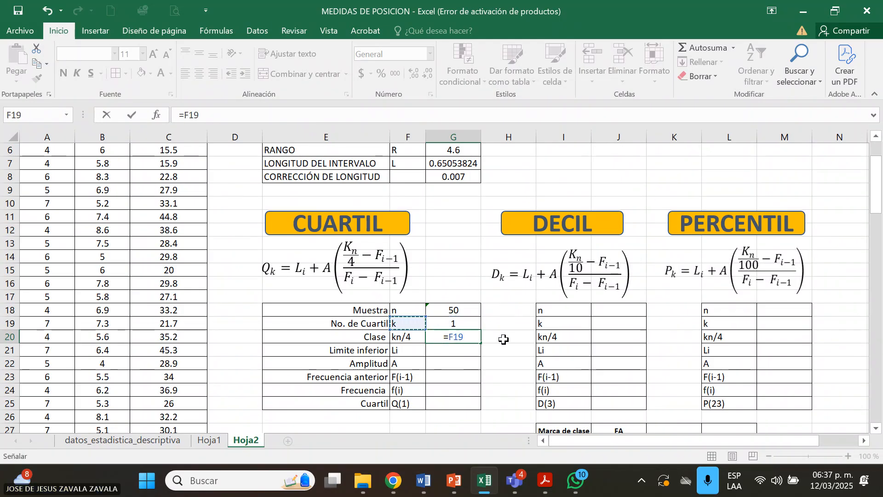
left_click(469, 322)
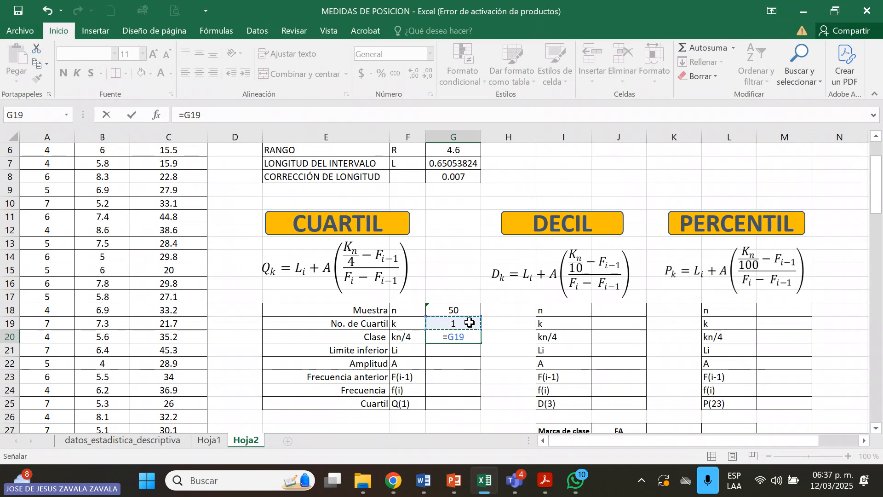
type("*")
left_click(466, 312)
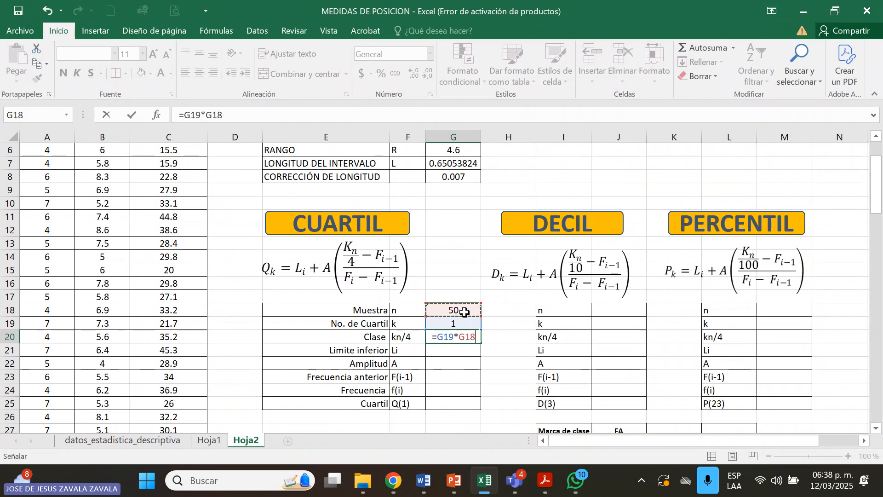
type("/")
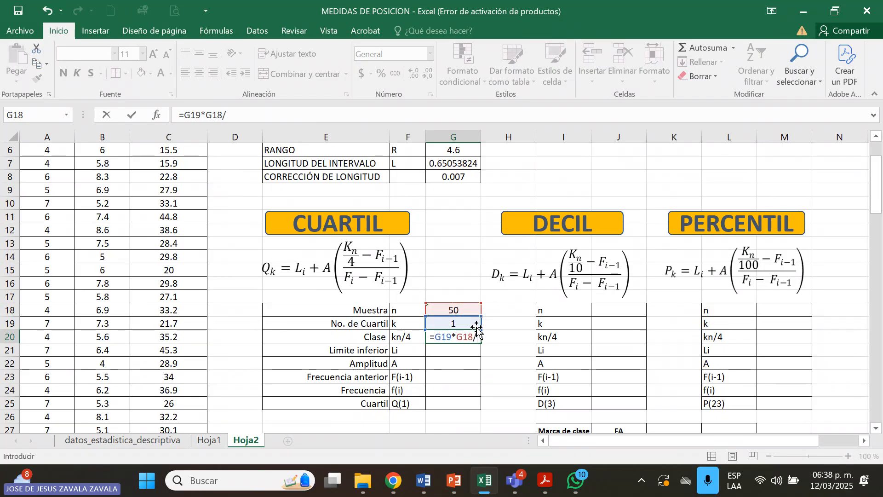
type("4")
key("Return")
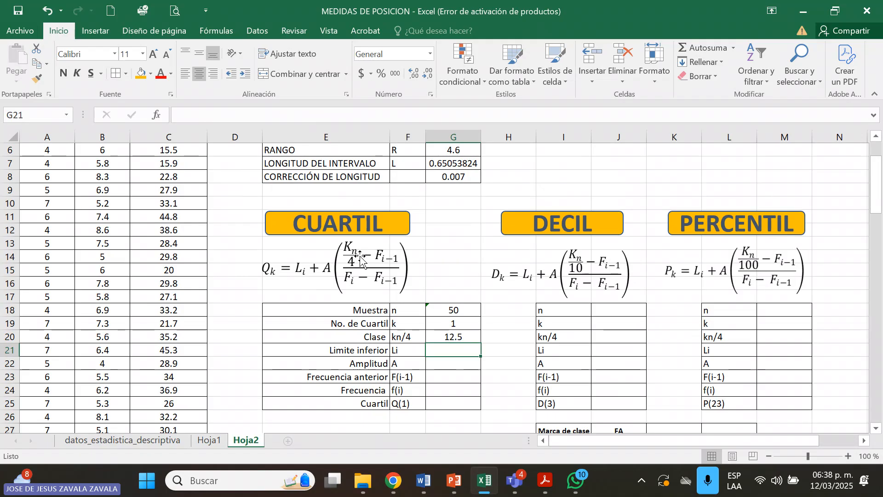
left_click(466, 338)
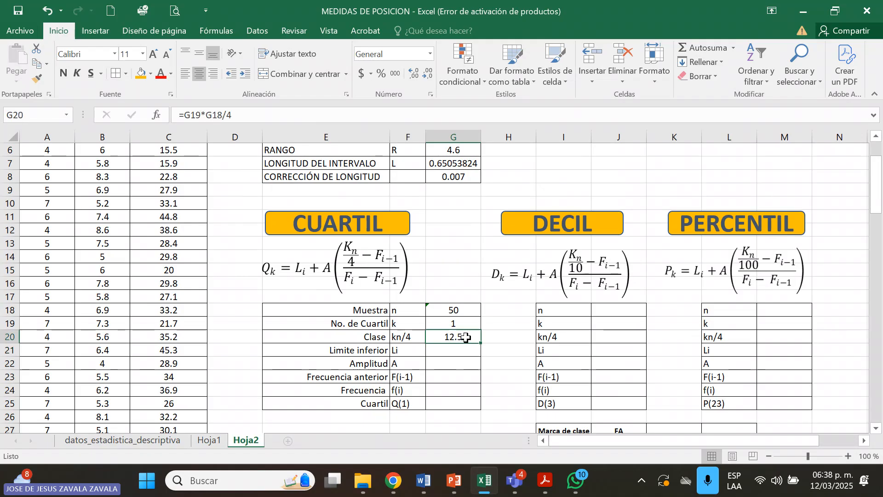
Label the second class row of the frequency table as Q1 in the Q column, cell L31
left_click(452, 355)
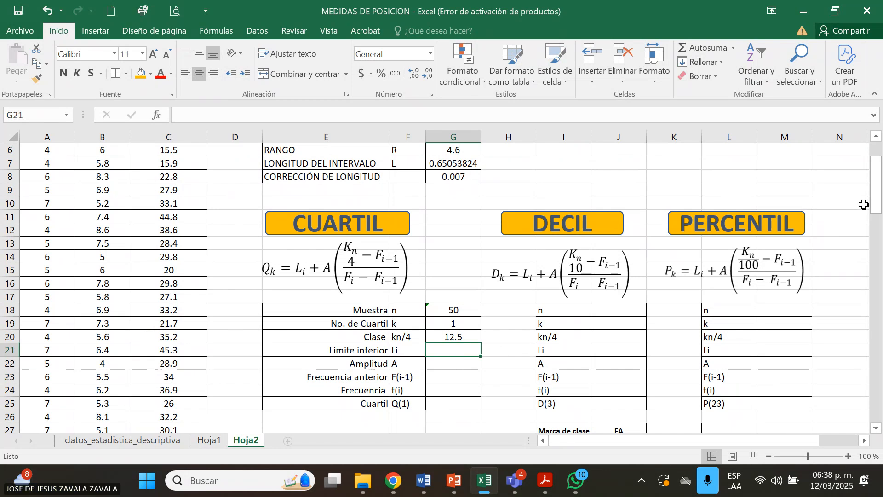
left_click_drag(874, 209, 877, 239)
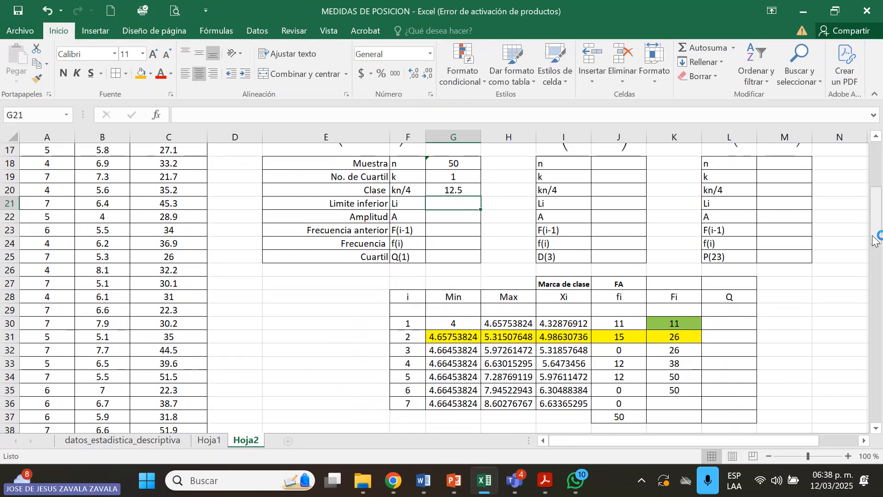
left_click(469, 189)
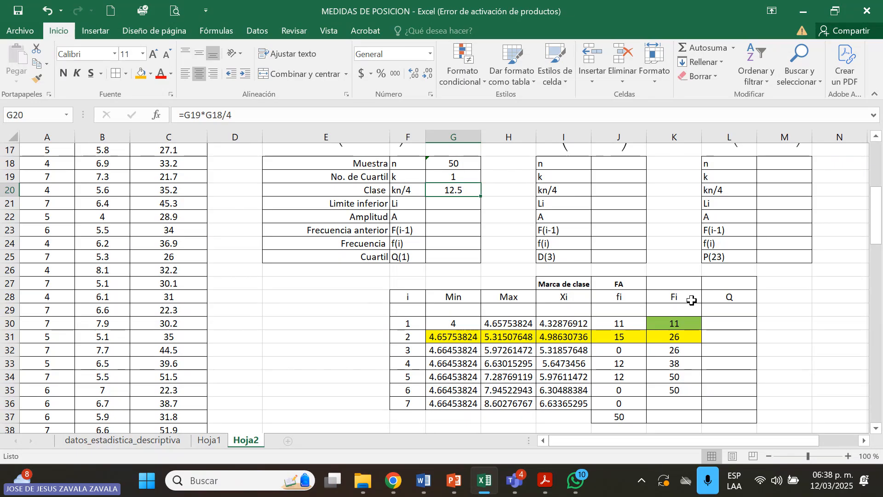
left_click(711, 301)
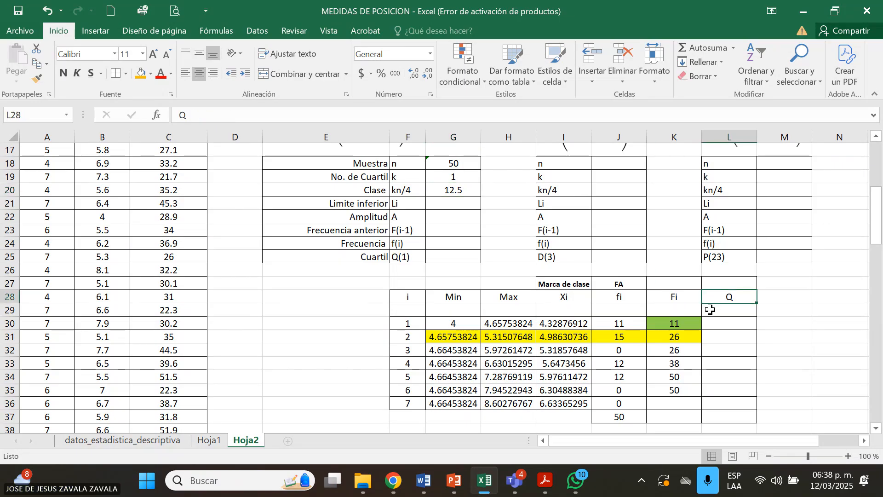
left_click(726, 326)
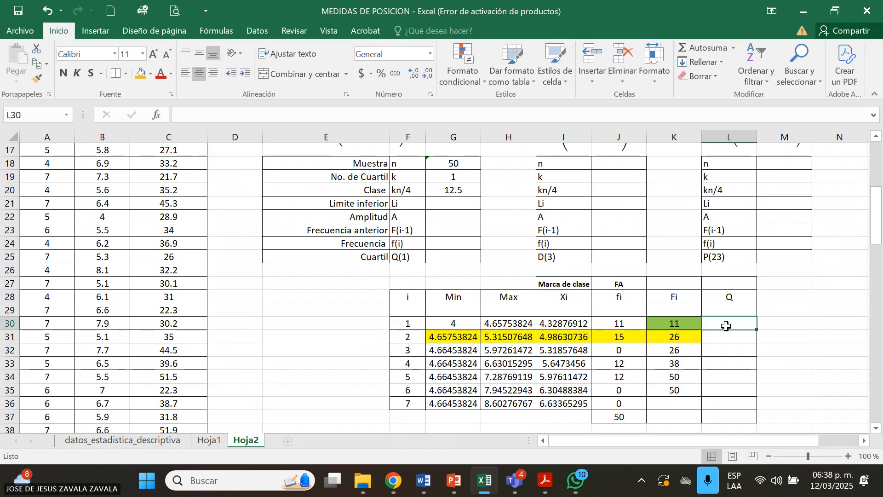
left_click(727, 338)
type("Q1")
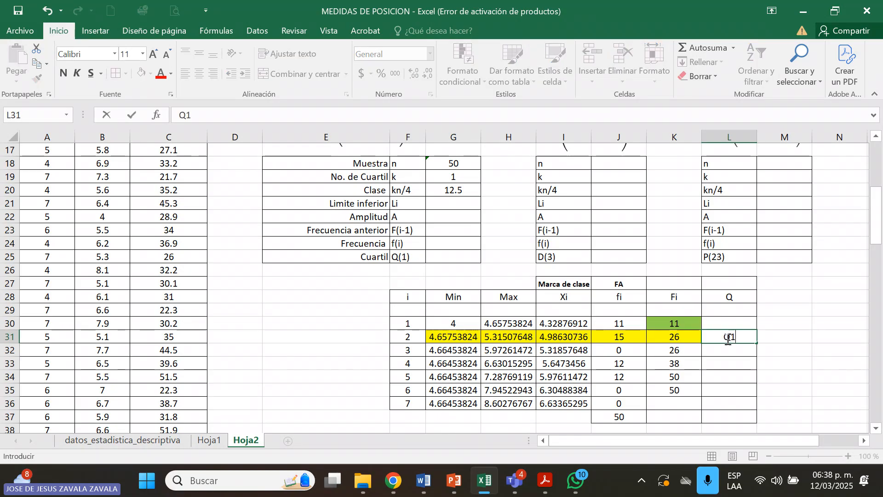
left_click_drag(676, 337, 461, 339)
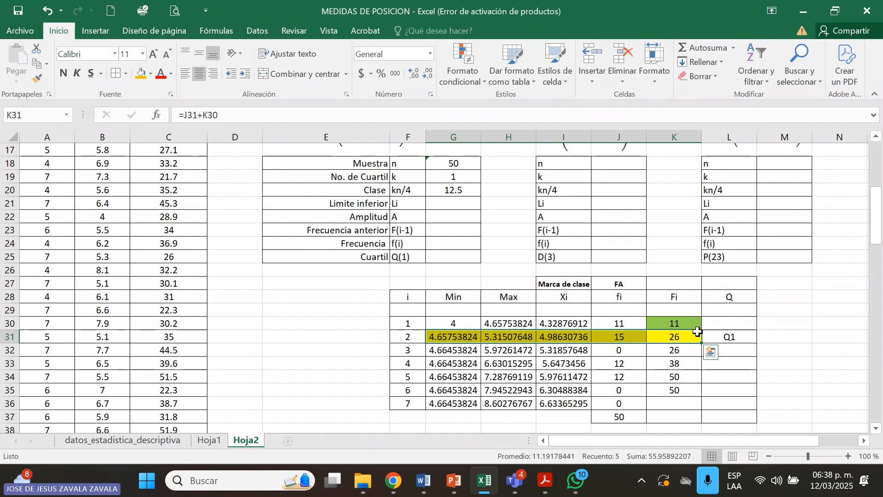
left_click(736, 337)
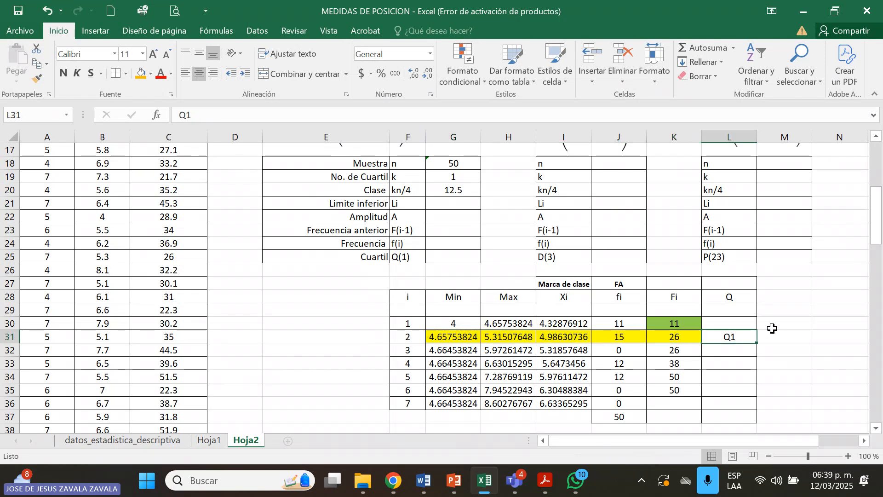
Set the quartile table's lower limit in G21 to the Q1 class minimum with =G31
left_click(458, 204)
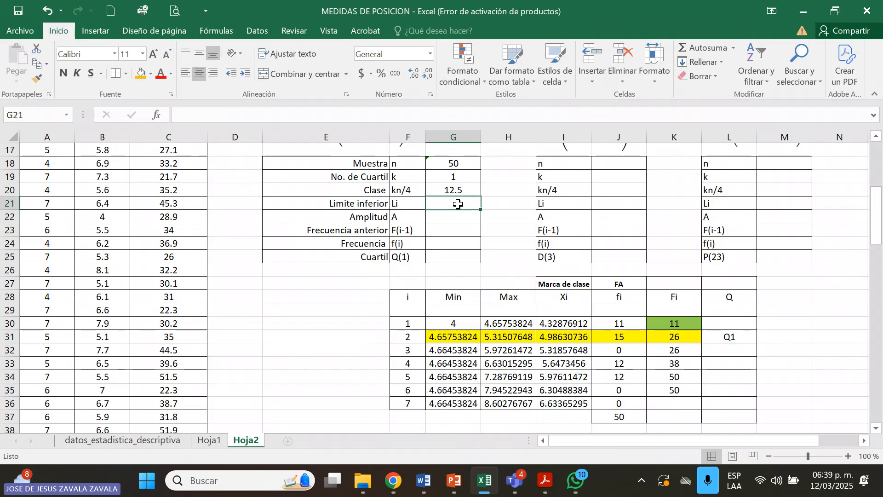
type("=")
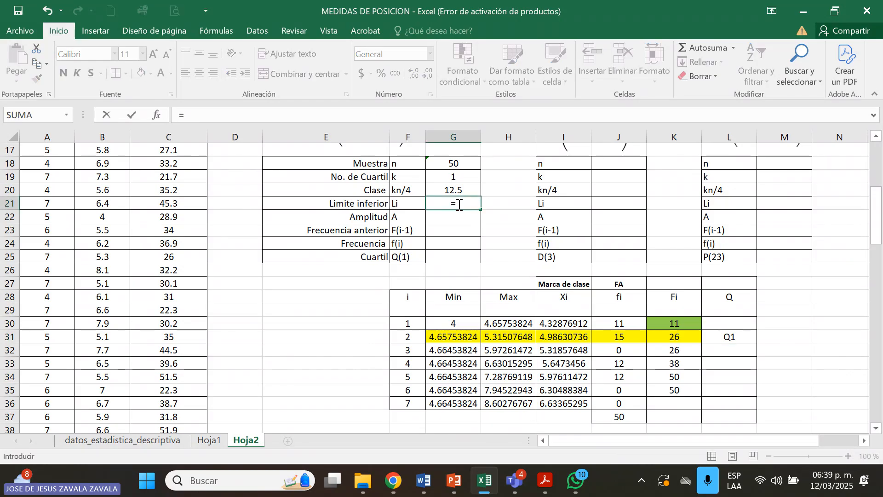
left_click(441, 338)
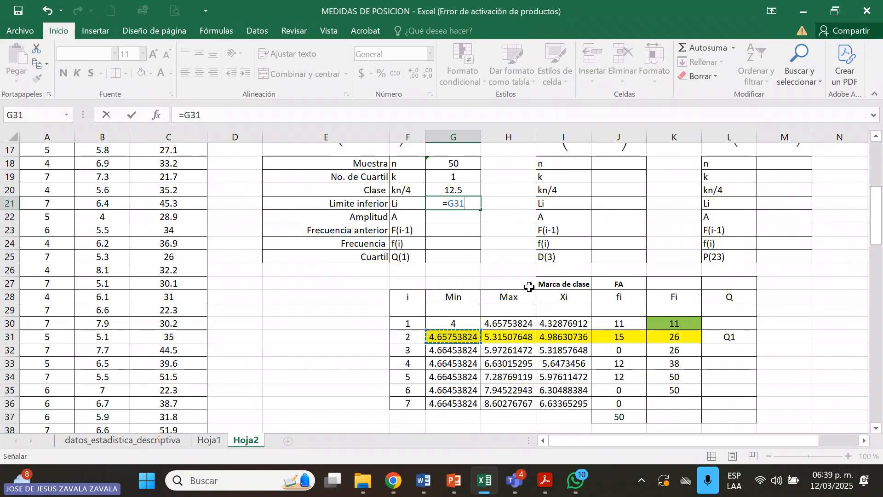
key("Return")
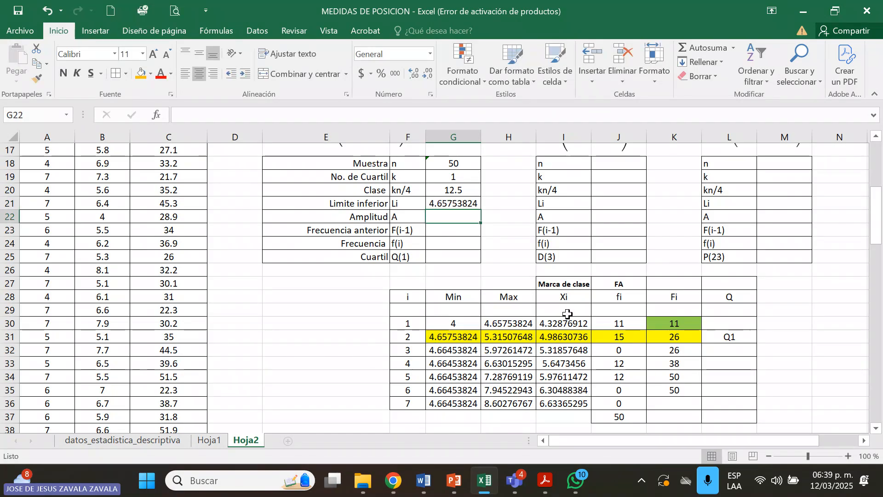
left_click(745, 339)
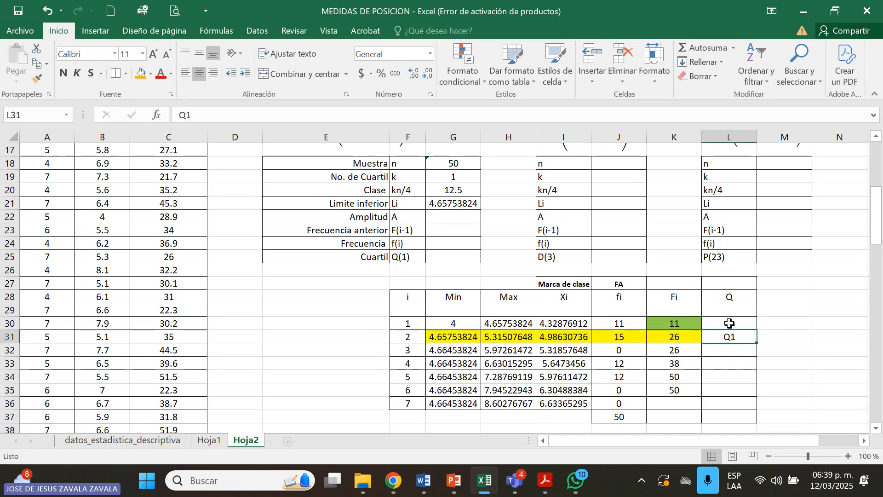
left_click(730, 324)
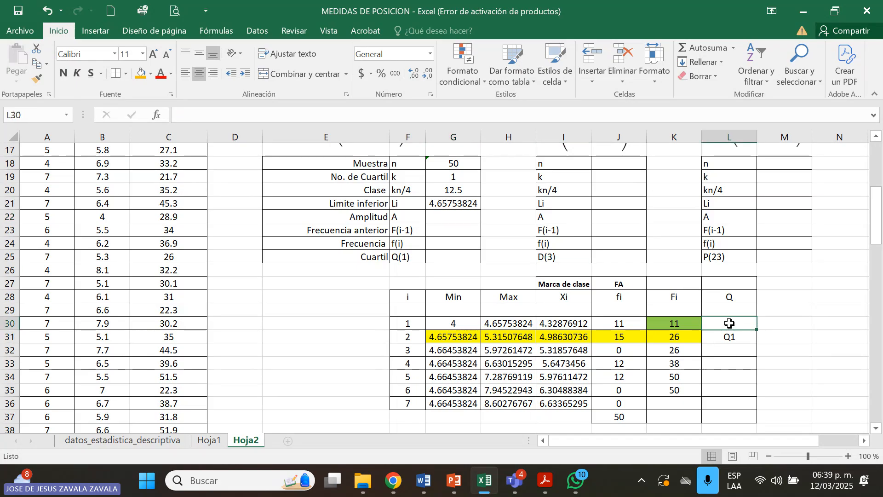
left_click(731, 335)
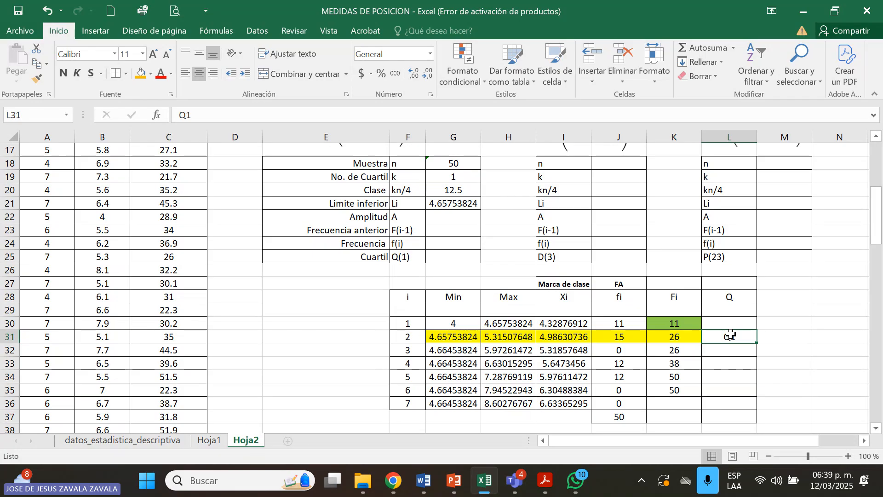
left_click(446, 339)
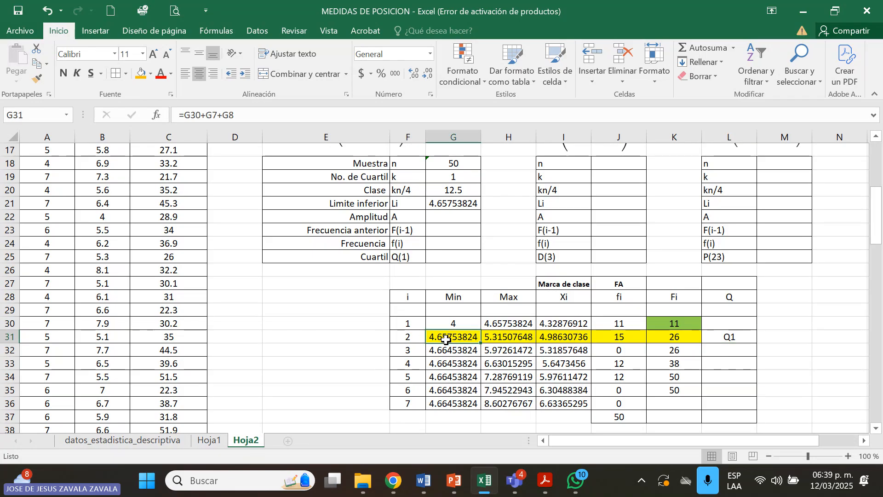
left_click(458, 220)
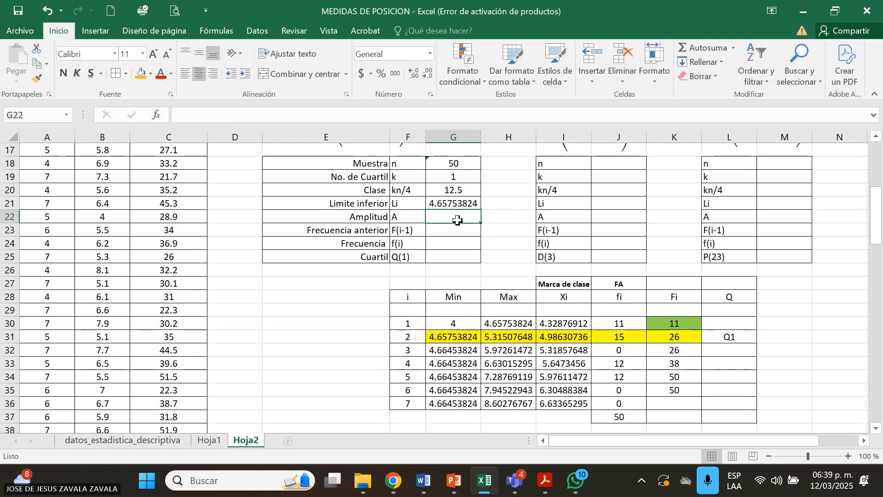
type("=")
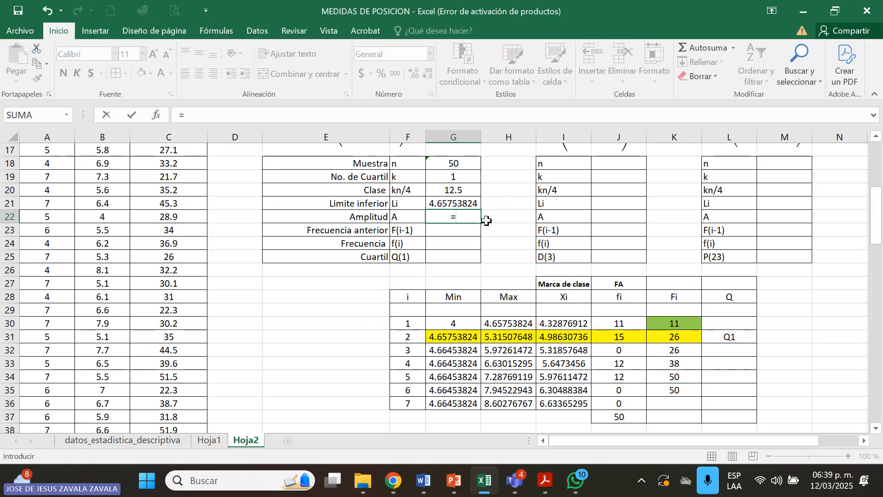
left_click_drag(879, 221, 881, 161)
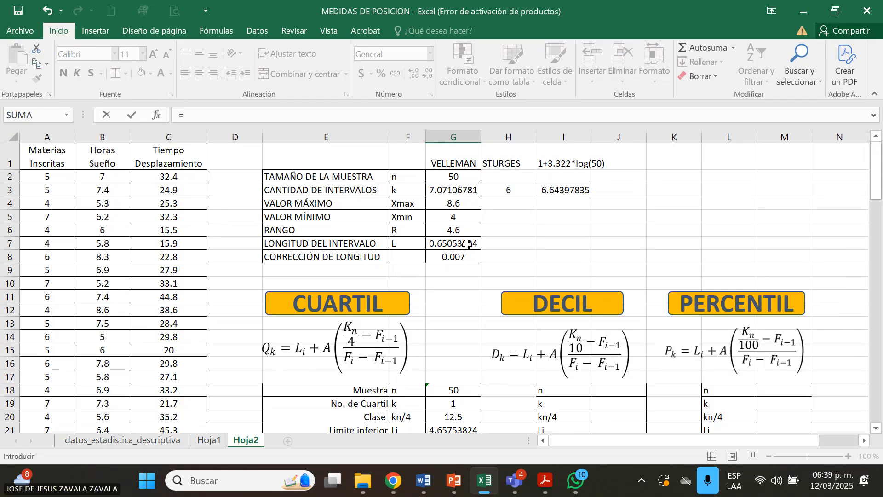
mouse_move(877, 196)
left_mouse_down()
mouse_move(879, 224)
mouse_move(880, 204)
left_mouse_up()
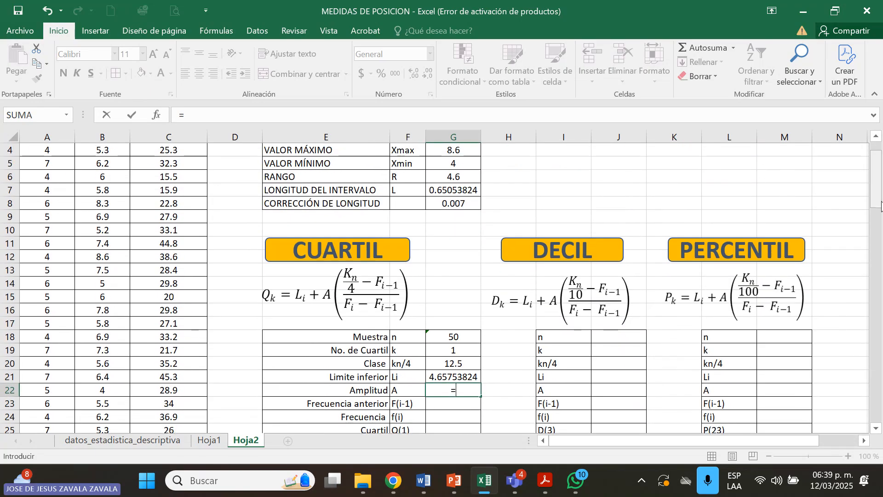
key("BackSpace")
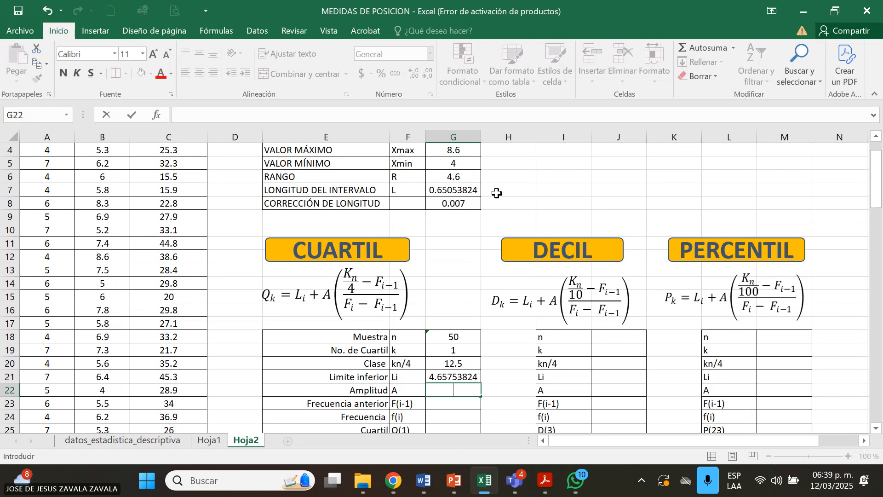
left_click(476, 191)
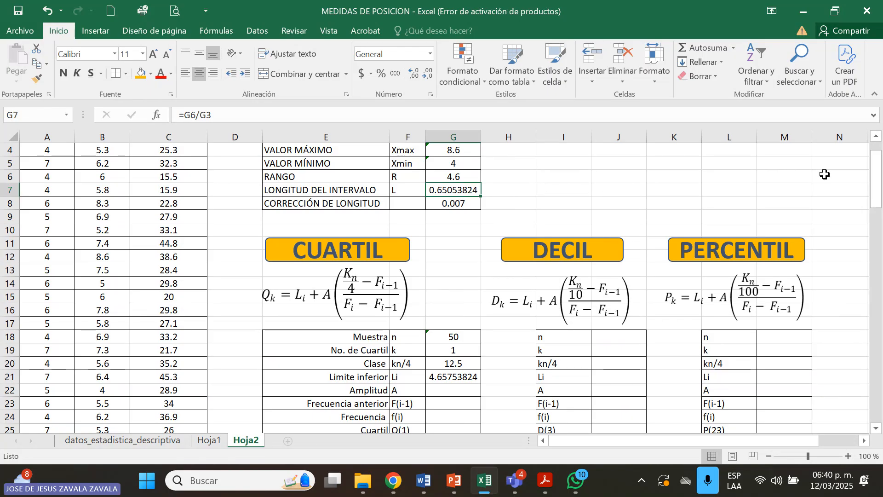
left_click(875, 138)
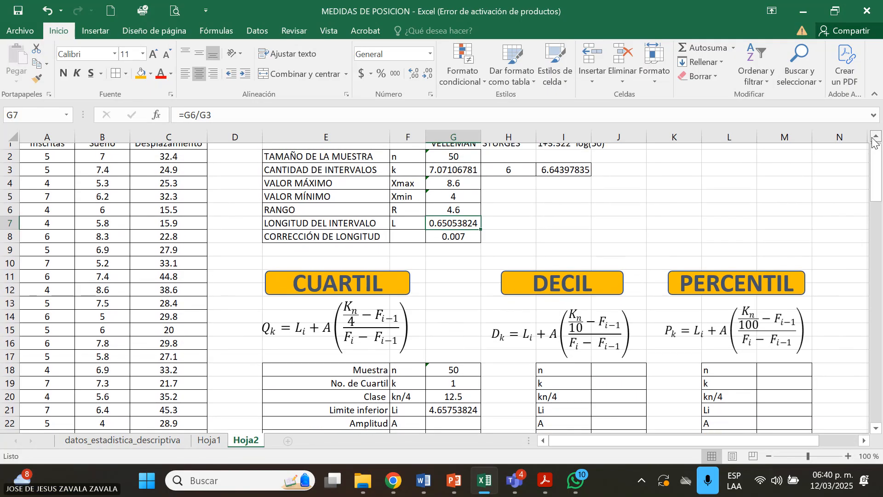
left_click(876, 138)
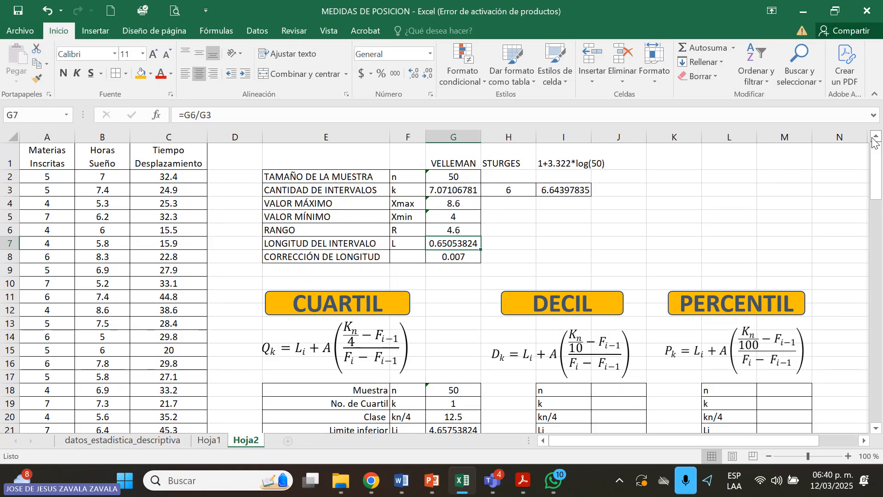
Set the quartile table's amplitude A in G22 to the interval length with the formula =G7
left_click_drag(875, 143, 881, 169)
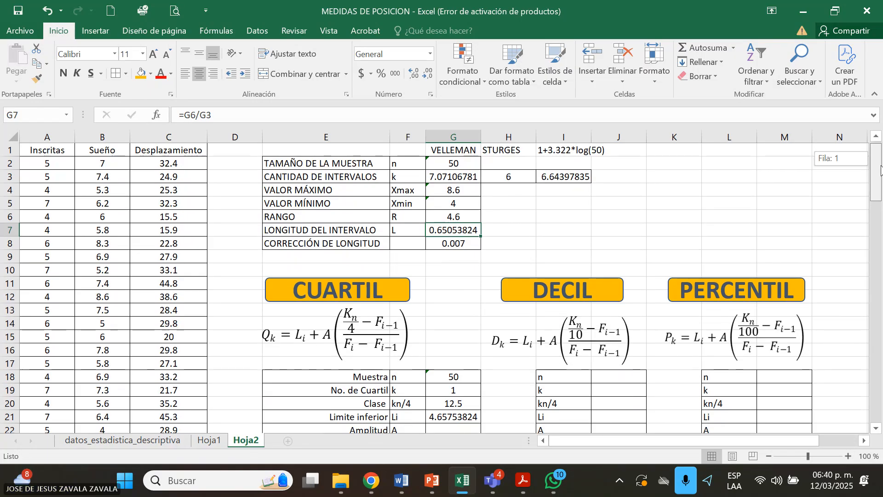
left_click(465, 342)
type("=")
left_click_drag(880, 169, 840, 172)
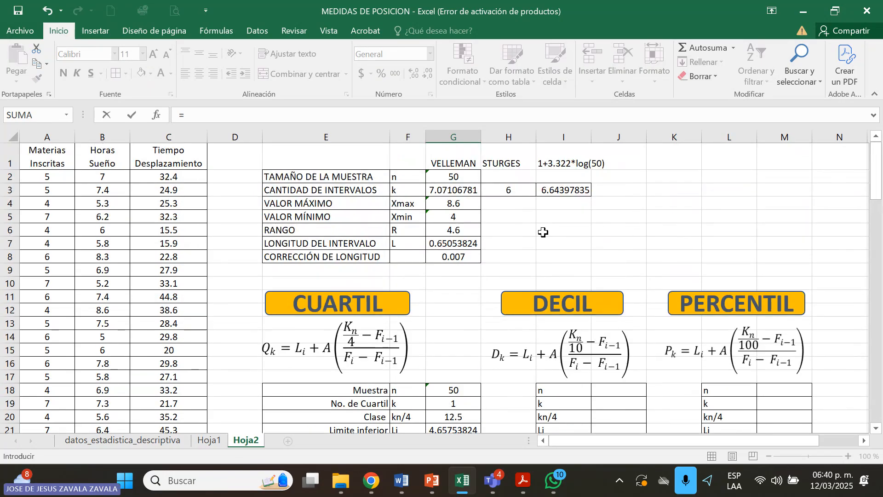
left_click(477, 246)
key("Return")
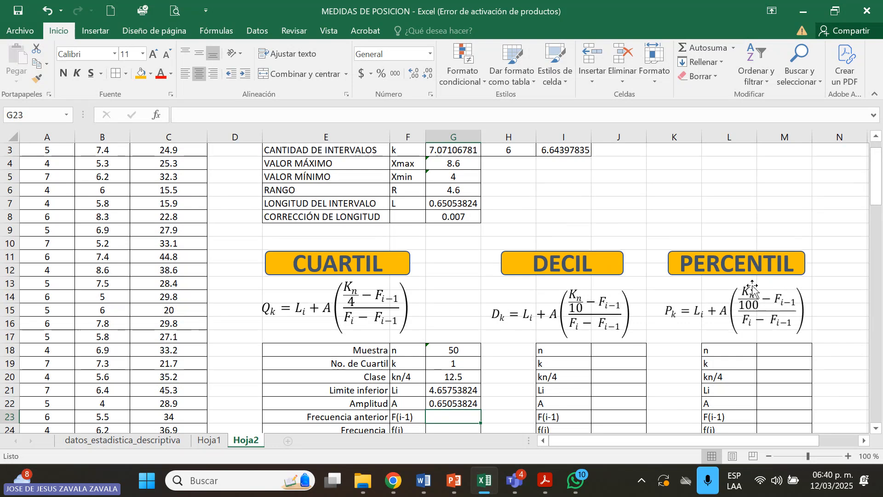
Select the previous-frequency label F(i-1) in cell F23 of the quartile table
key("Return")
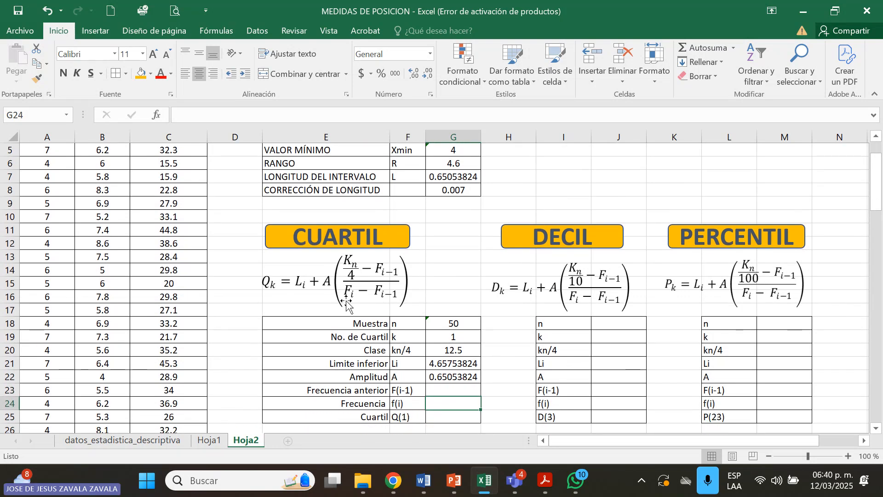
left_click(406, 386)
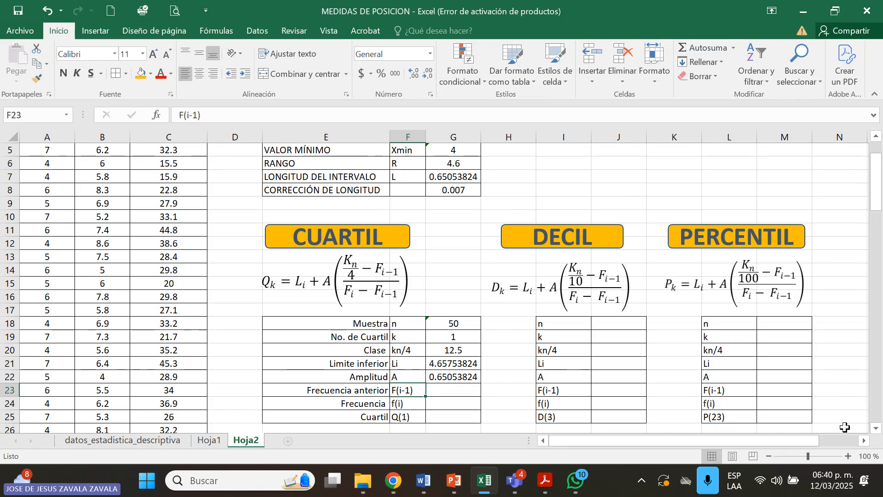
Fill the quartile table's previous frequency F(i-1) in G23 with a reference to the green cumulative frequency cell, =K30
left_click(874, 428)
left_click(872, 433)
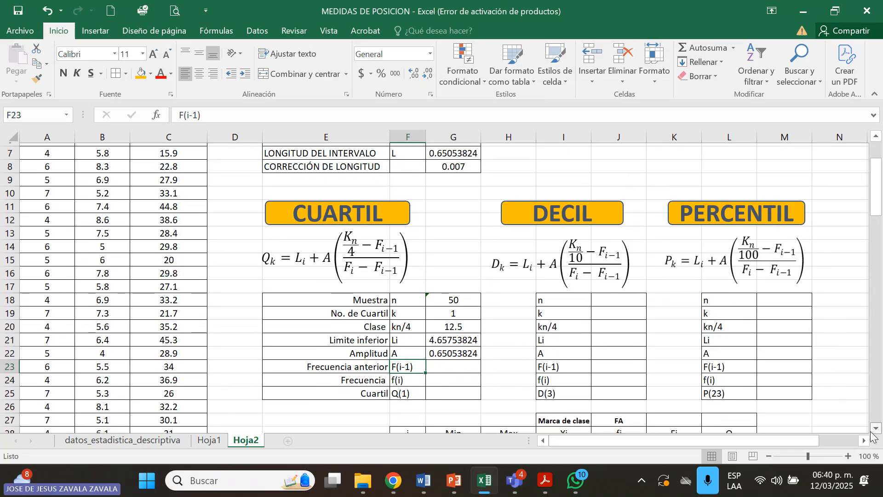
scroll(872, 435, "down", 2)
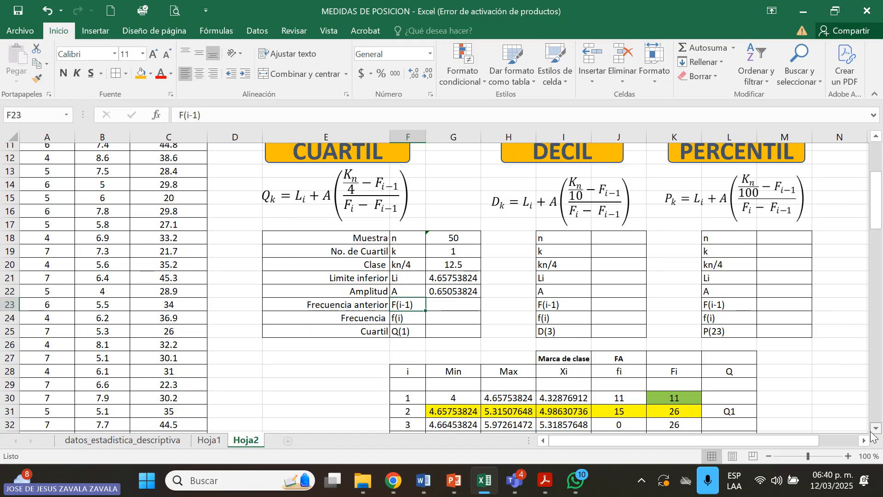
left_click(872, 432)
left_click(688, 365)
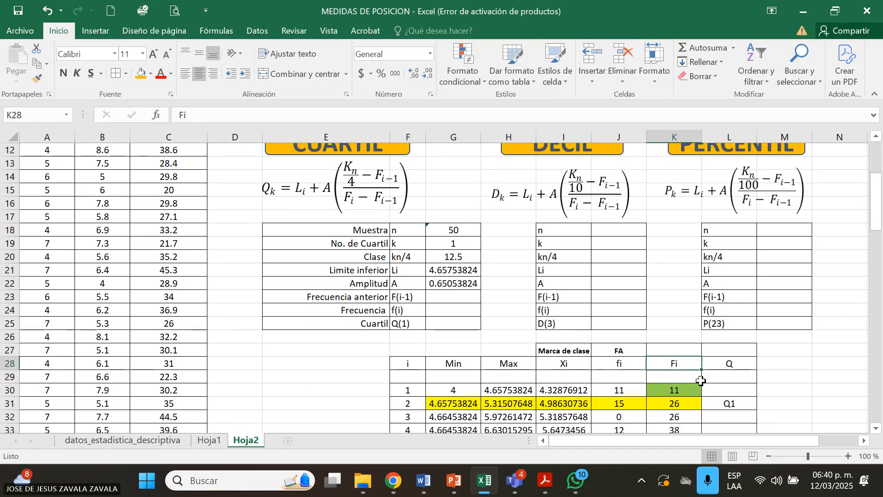
left_click(689, 405)
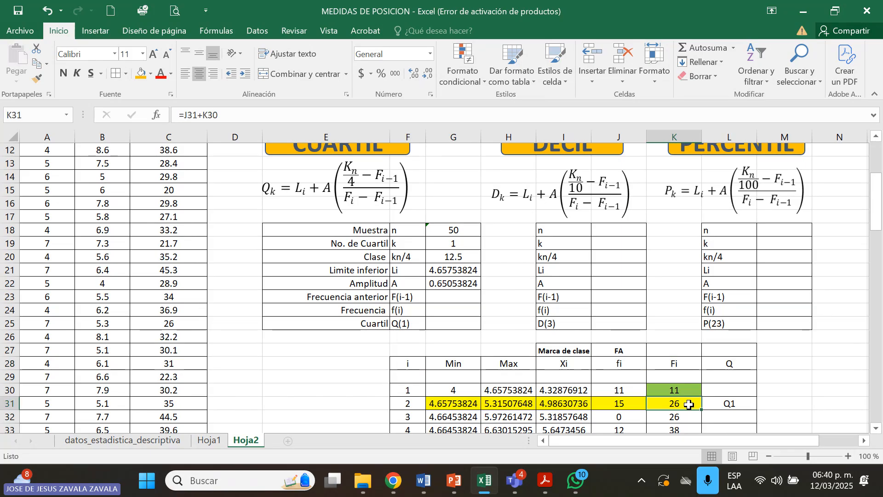
left_click(409, 298)
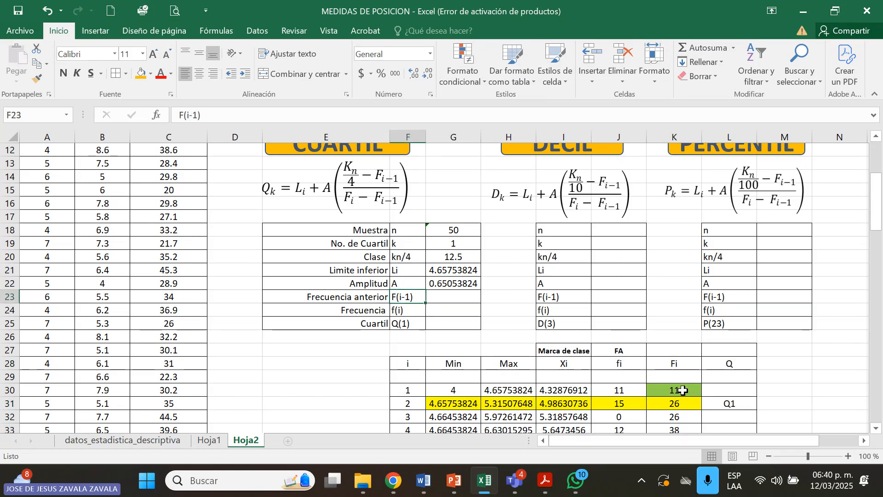
left_click(683, 390)
left_click(461, 300)
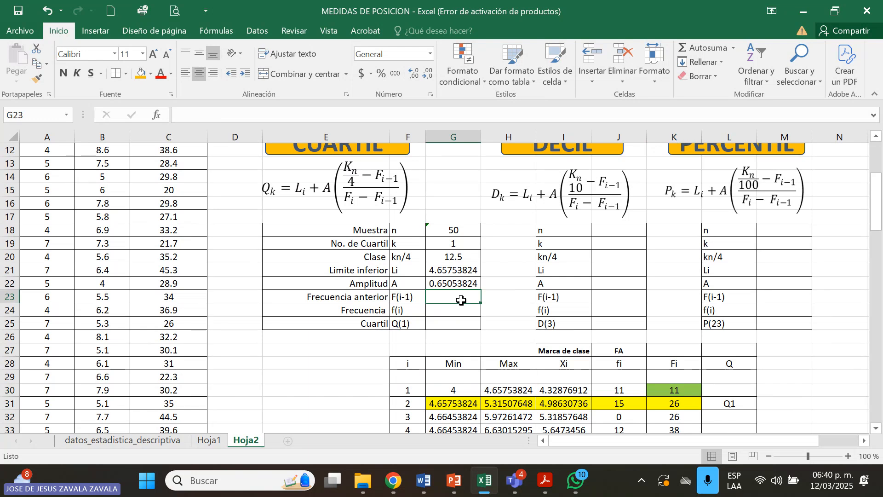
type("=")
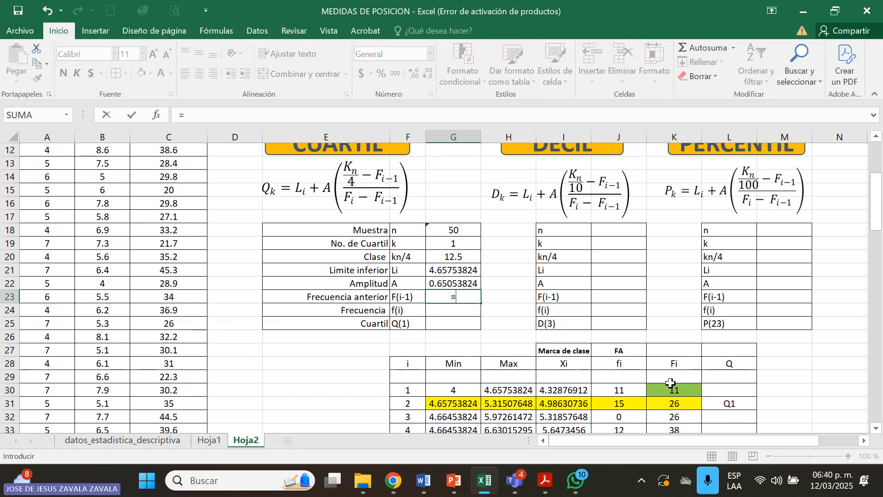
left_click(670, 388)
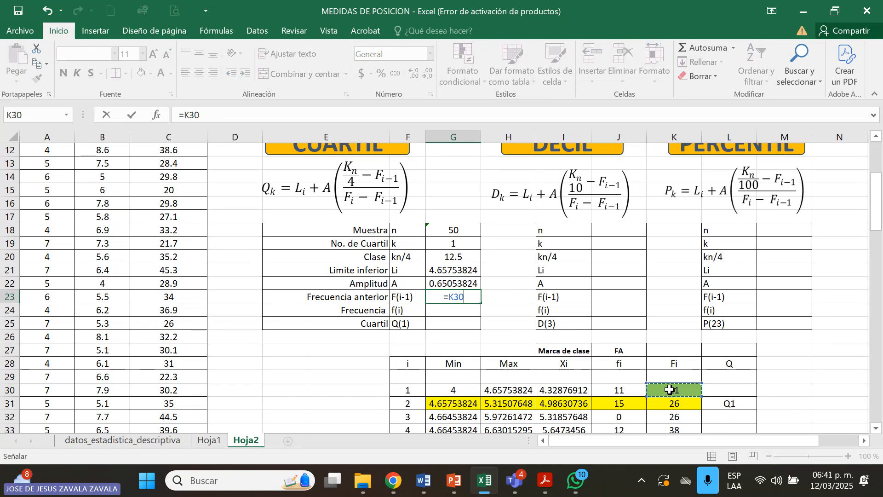
key("Return")
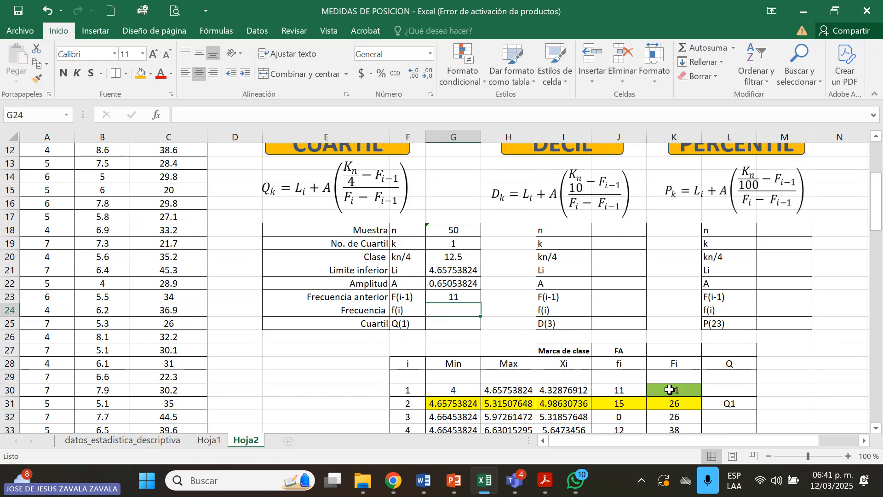
Fill the quartile table's frequency f(i) in G24 with a reference to the Q1 class frequency, =J31
left_click(408, 312)
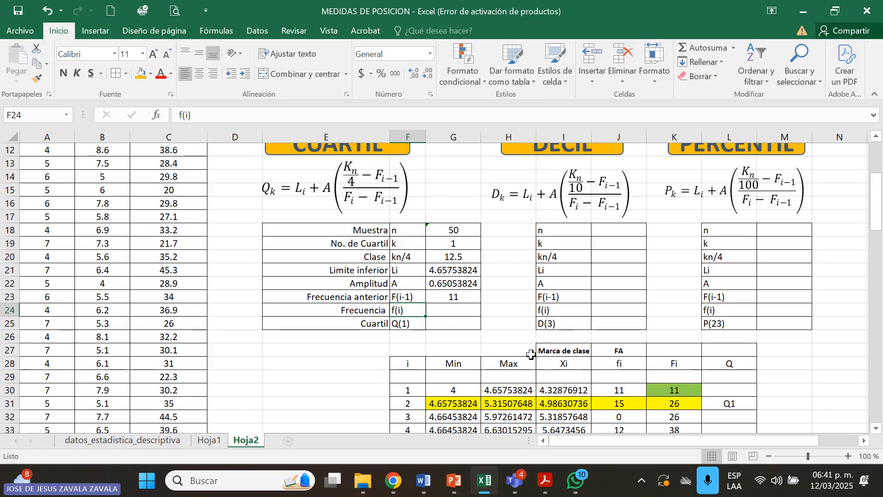
left_click(619, 364)
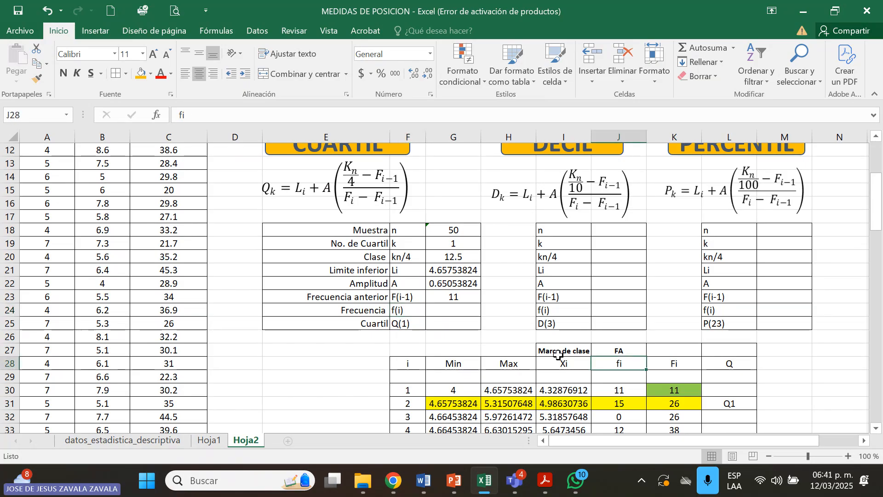
double_click(446, 309)
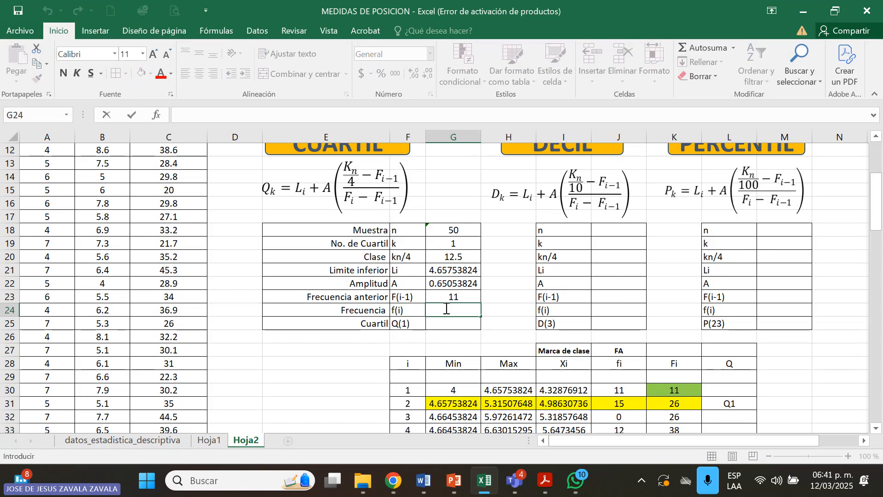
type("=")
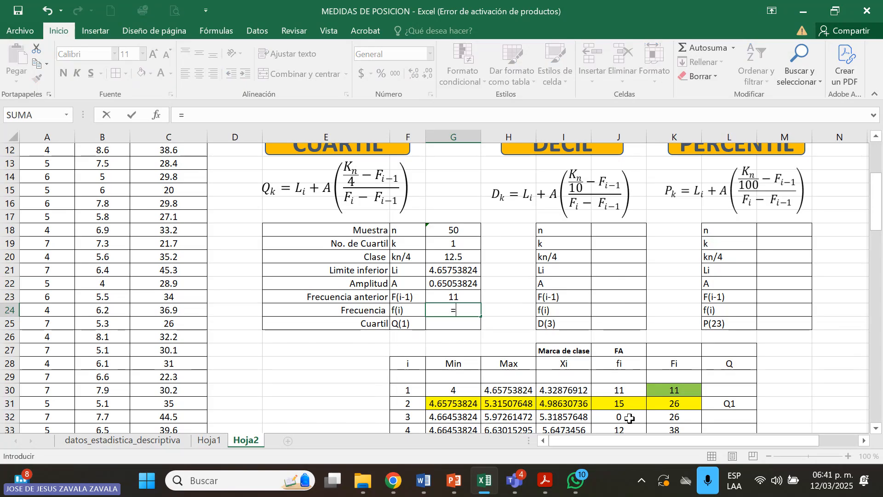
left_click(624, 403)
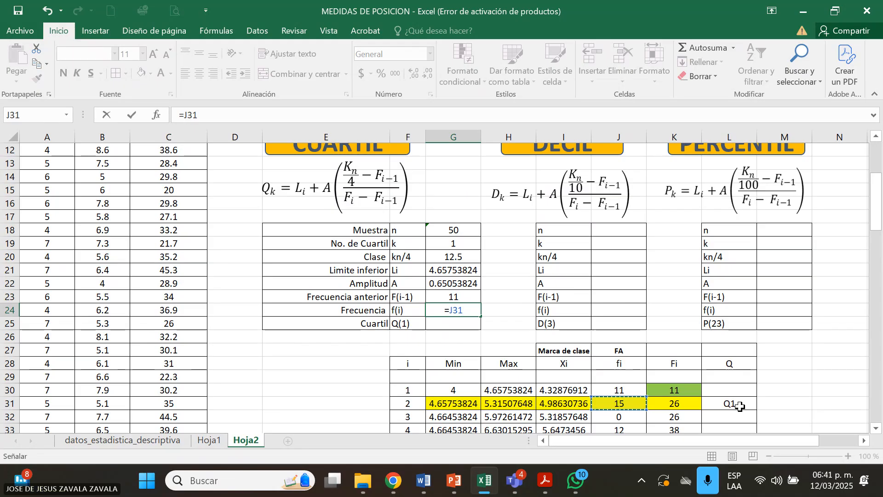
key("Return")
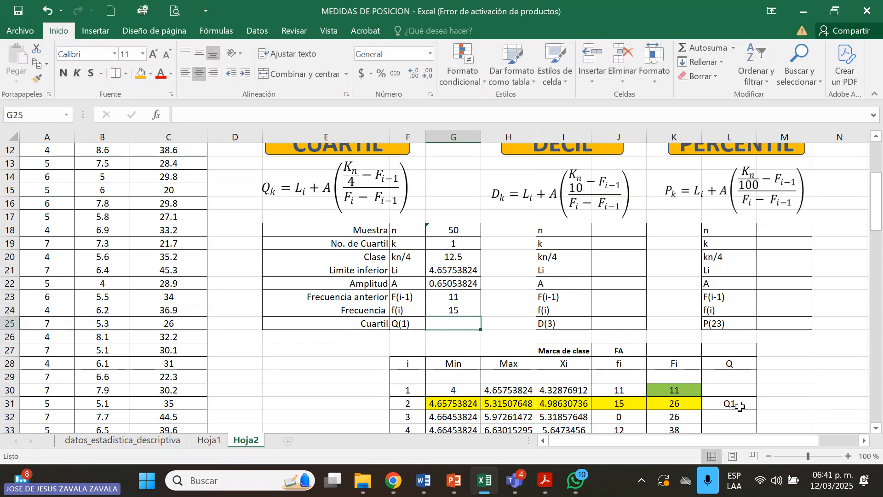
Begin the Q(1) formula in G25 with the lower limit plus the amplitude as a multiplier, =G21+G22*
left_click(405, 322)
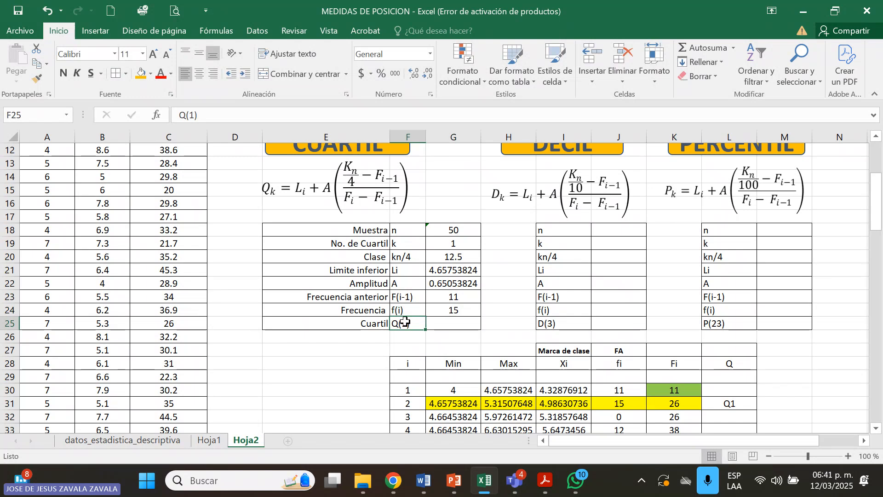
left_click(462, 243)
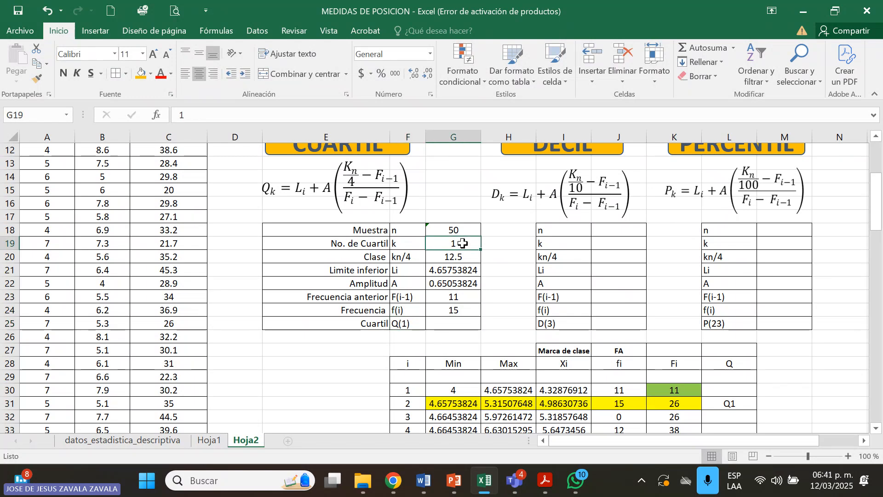
left_click(416, 324)
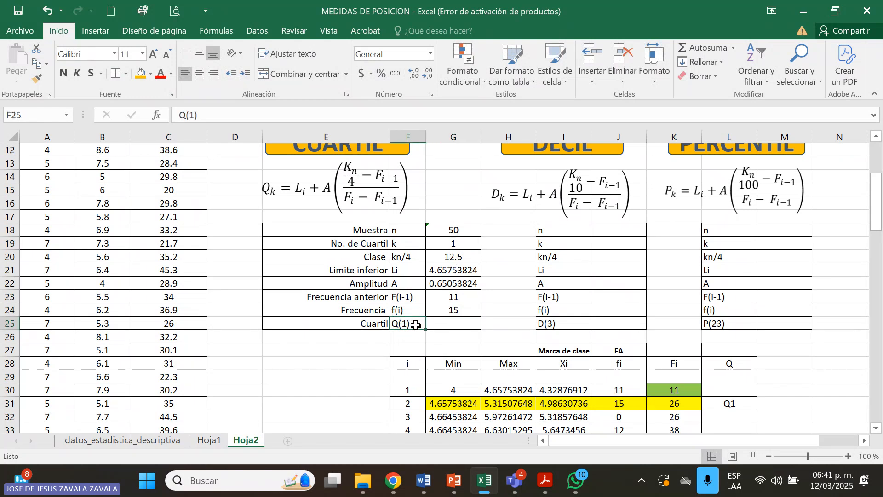
left_click(444, 327)
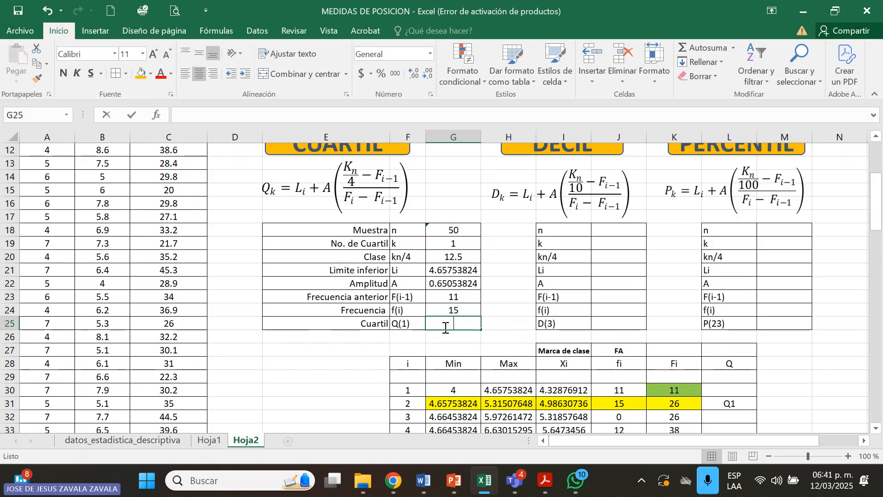
type("=")
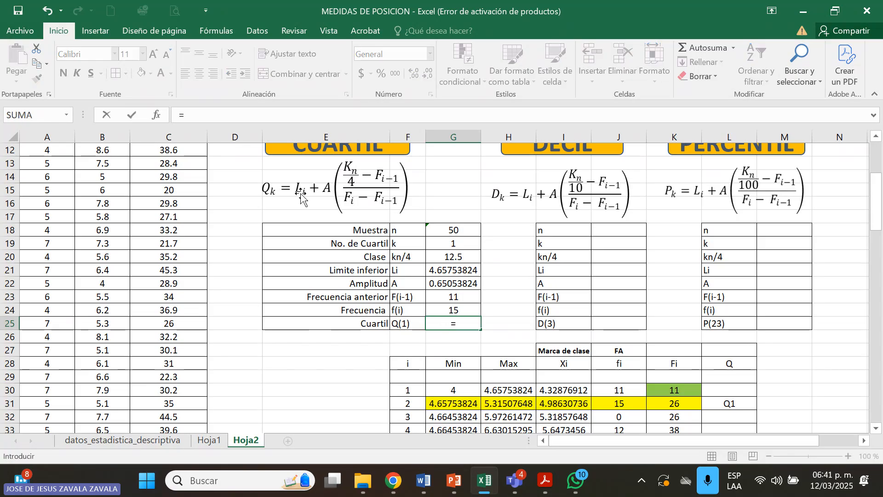
left_click(464, 272)
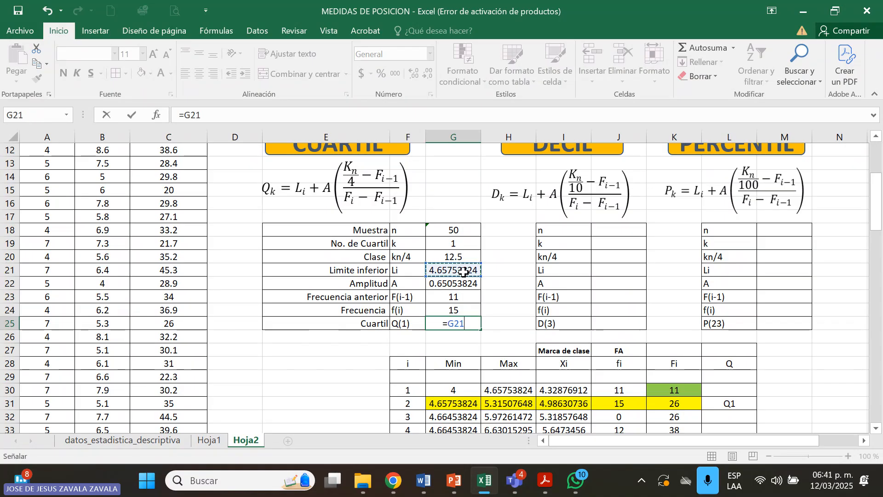
type("+")
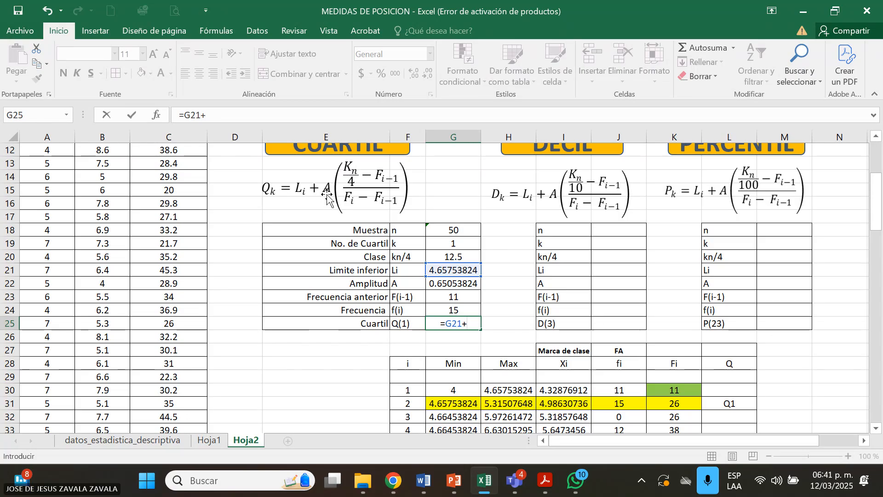
left_click(442, 284)
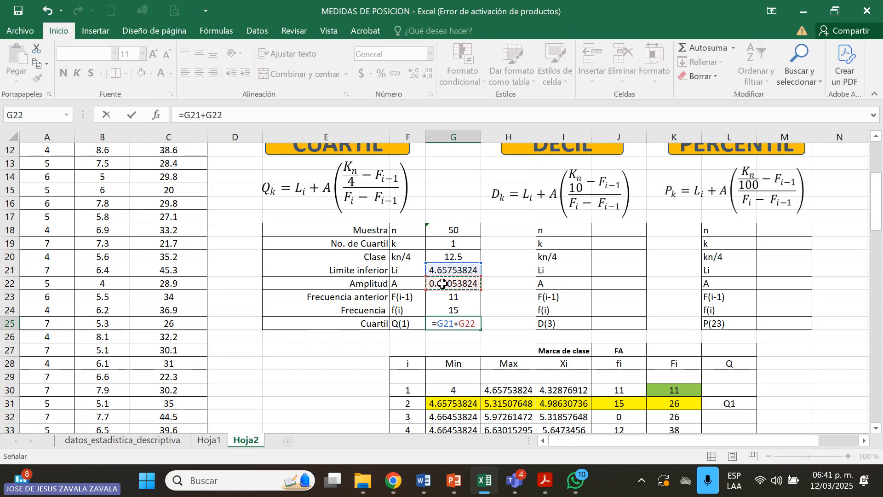
type("*")
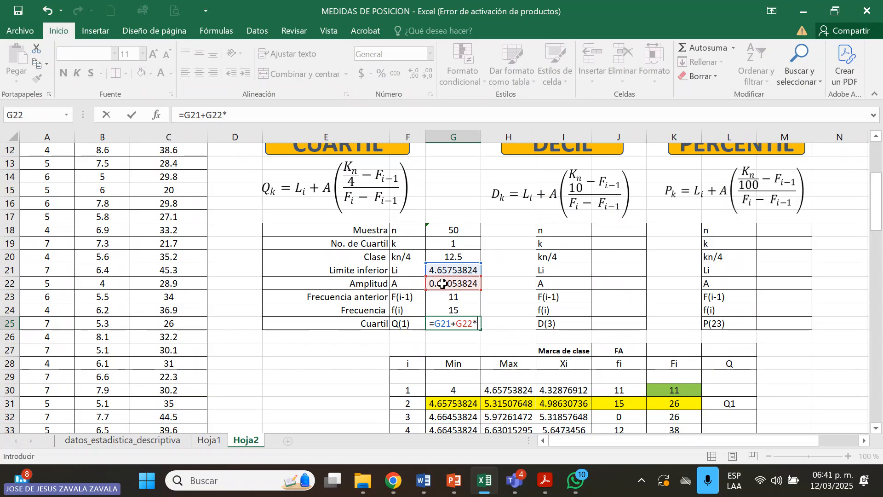
Add the numerator (G20-G23) to the Q(1) formula, subtracting the previous frequency from kn/4
type("(")
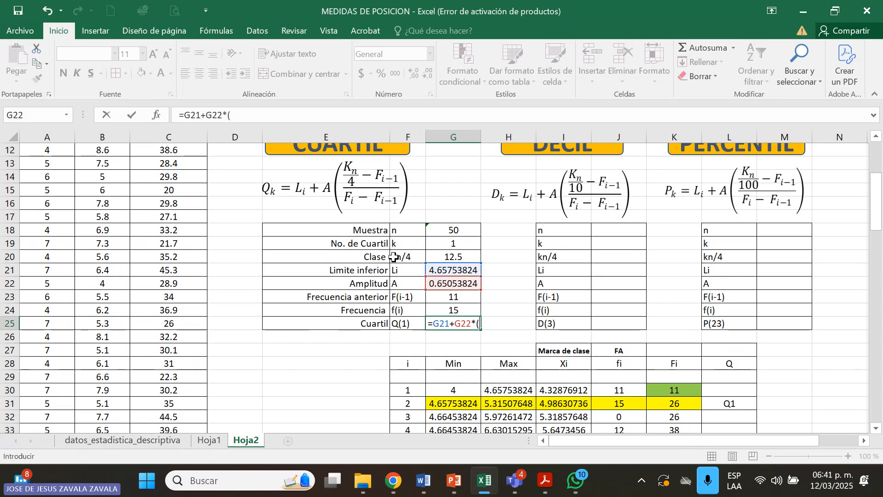
left_click(428, 256)
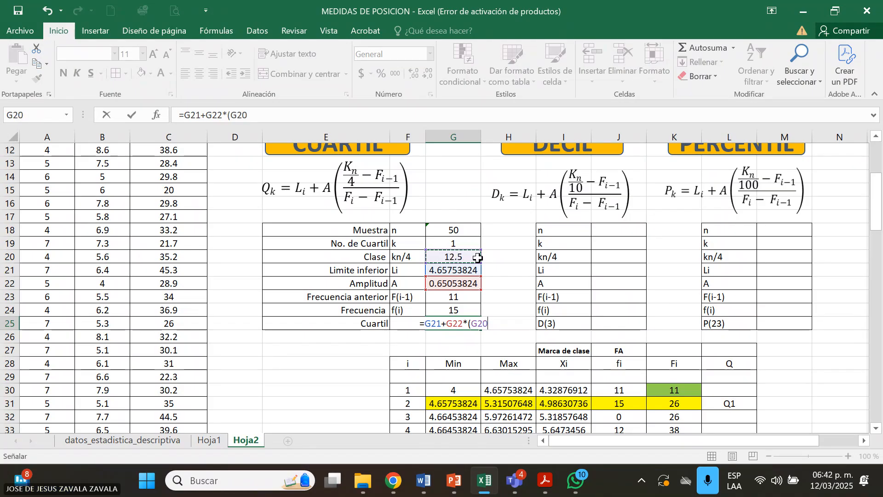
type("-")
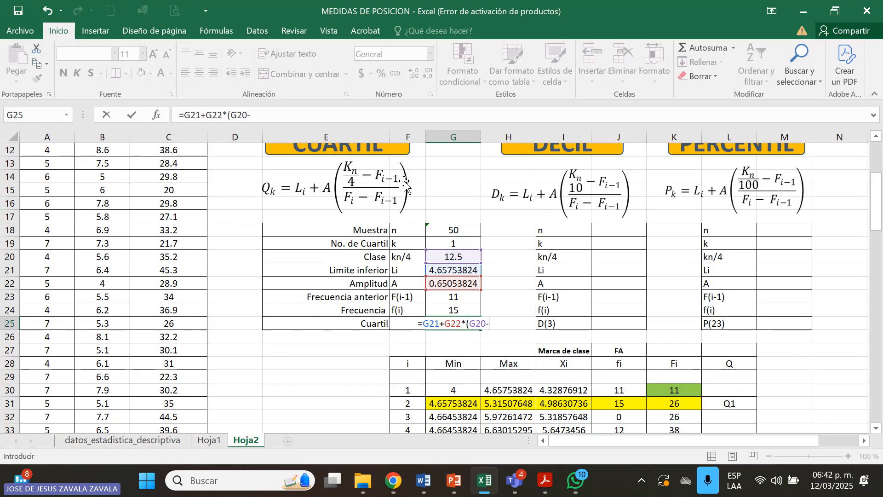
left_click(467, 297)
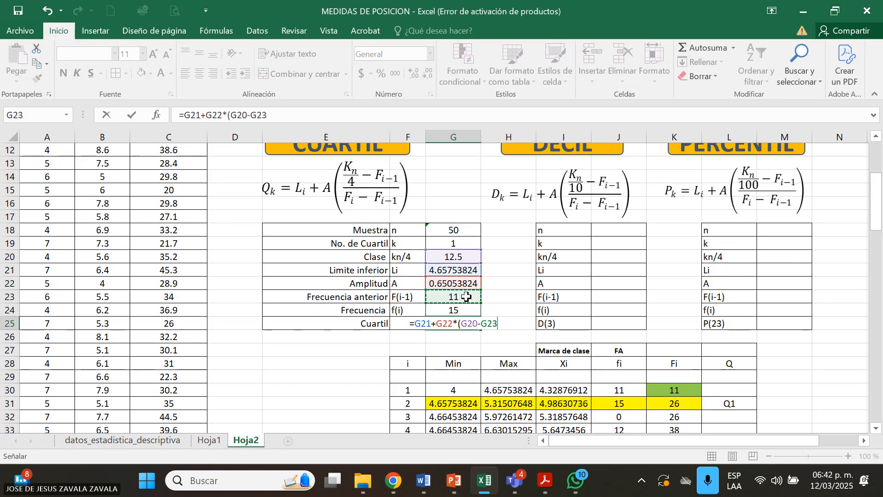
type(")")
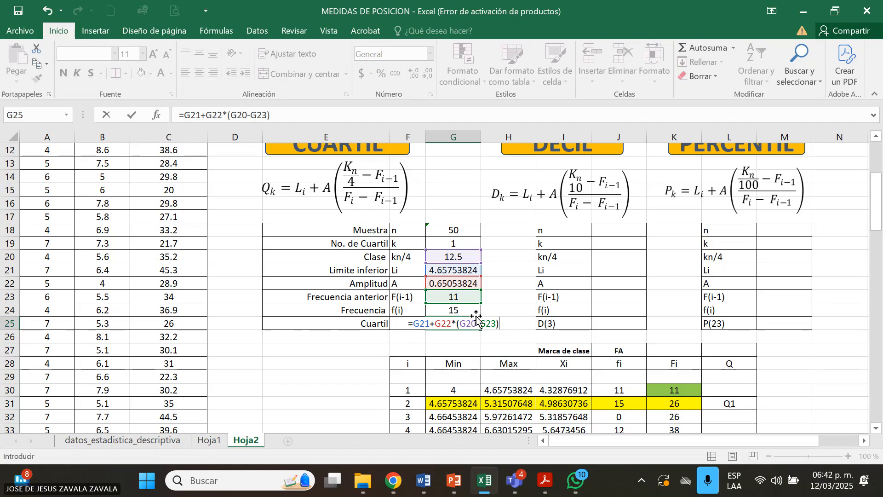
Extend the Q(1) formula in G25 with a division by the Q1 class cumulative frequency K31, opening a parenthesis before it
type("/")
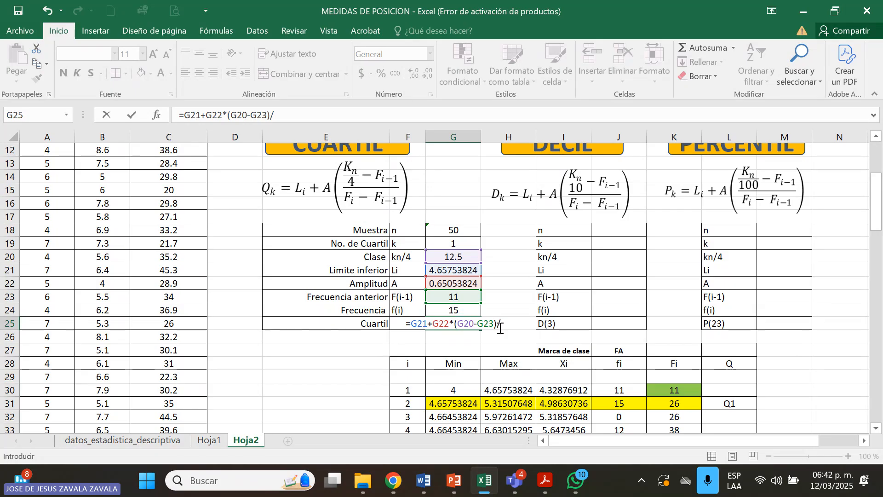
left_click(680, 404)
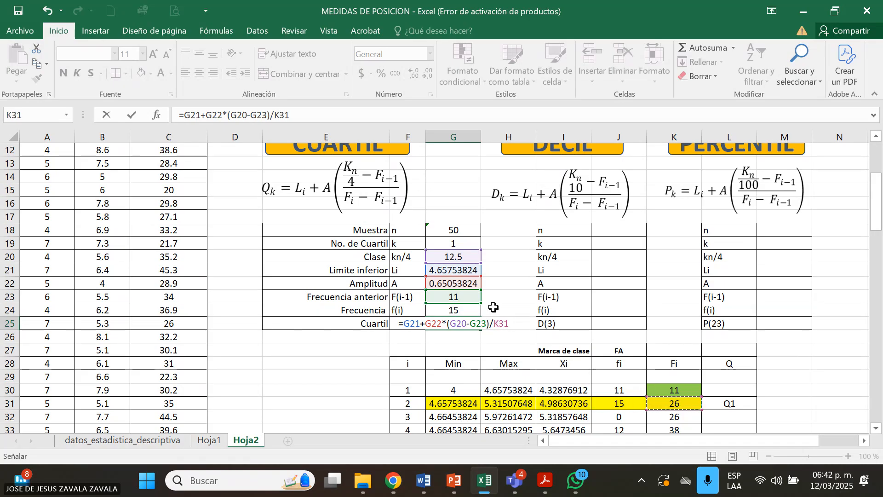
left_click(496, 325)
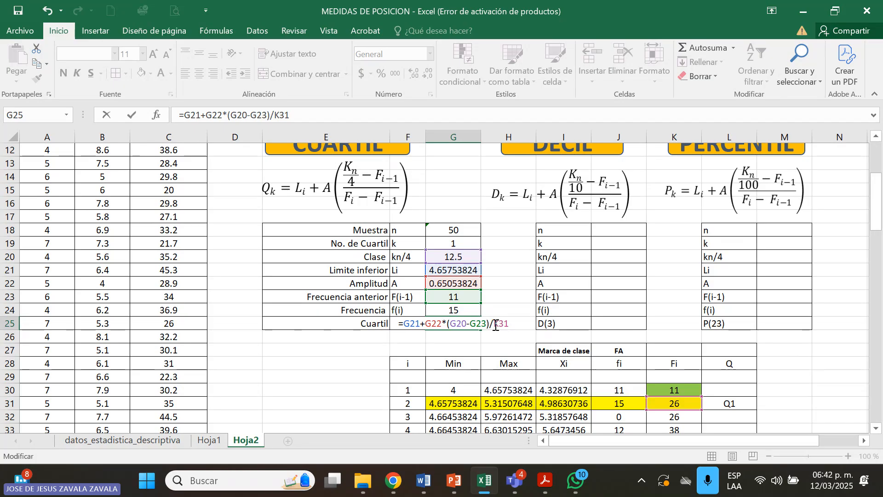
type("(")
left_click(517, 324)
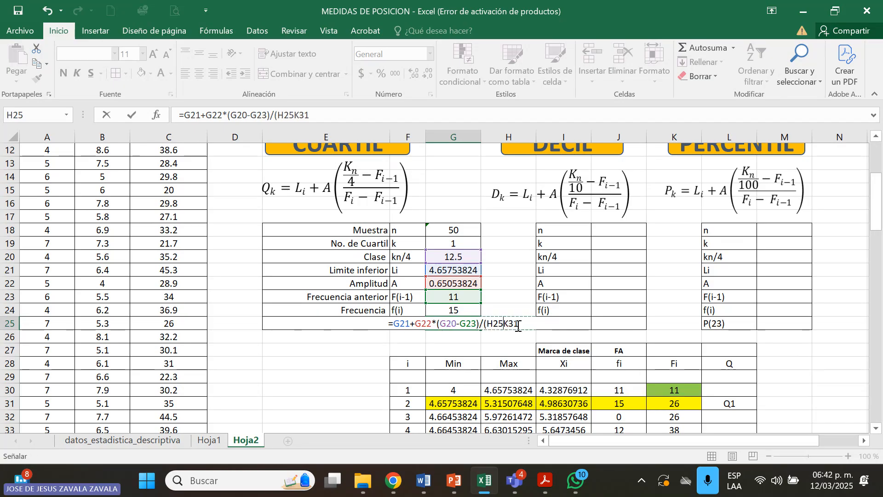
key("BackSpace")
key("BackSpace")
key("BackSpace")
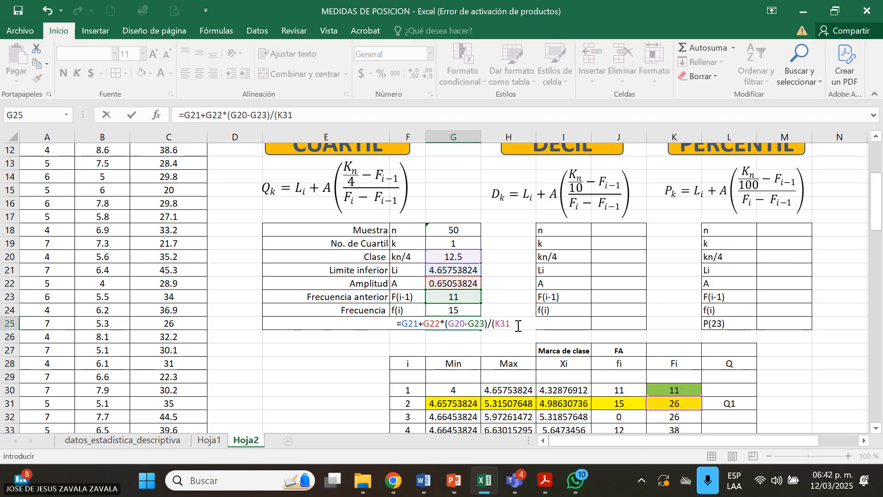
Subtract the previous cumulative frequency K30 in the denominator and enter the formula as =G21+G22*(G20-G23)/(K31-K30)
key("F2")
type("-")
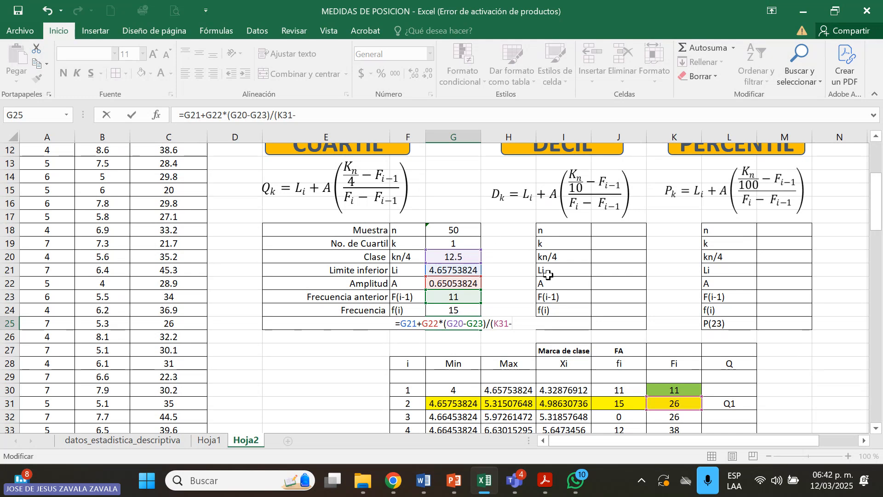
left_click(661, 391)
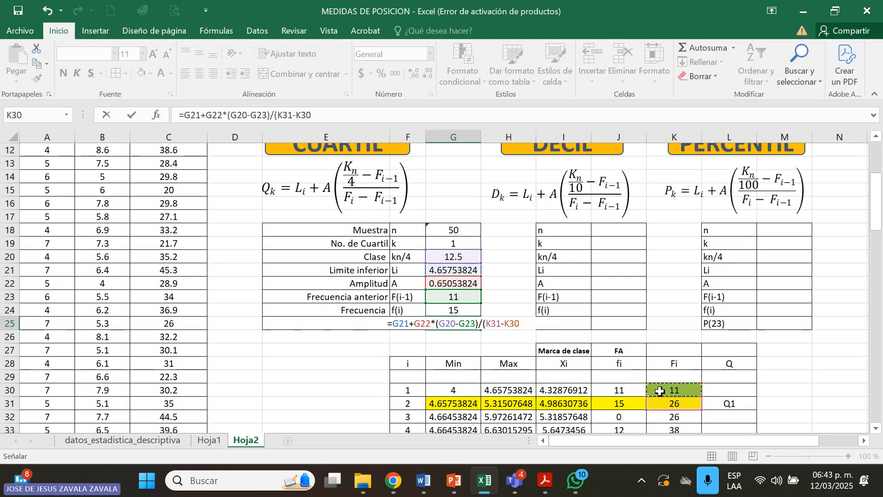
type(")")
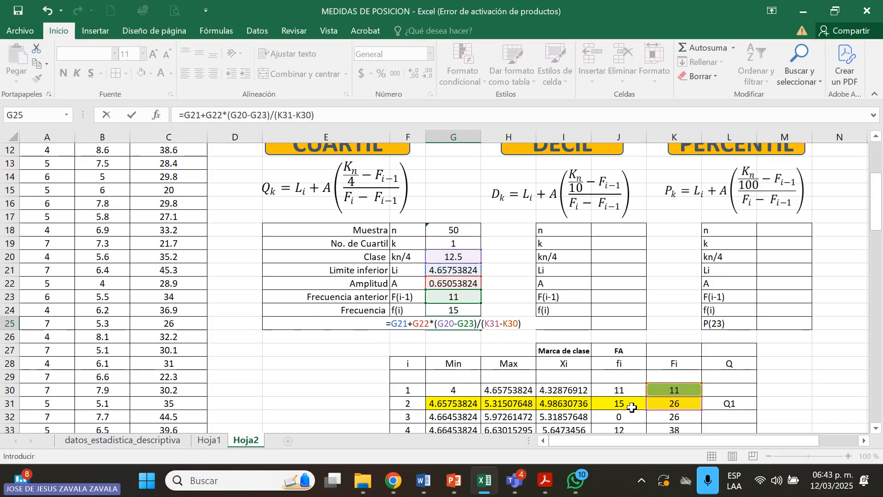
key("Return")
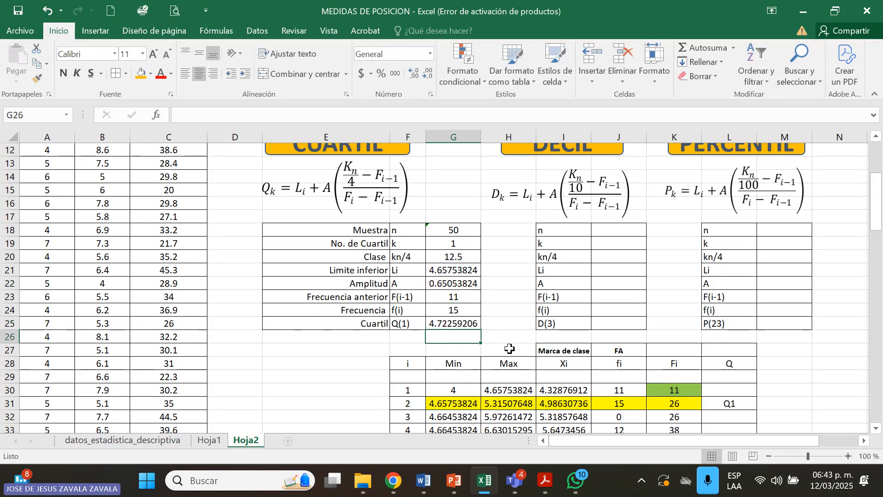
Review the Q(1) result in G25 together with the quartile formula and the frequency table below
left_click(468, 325)
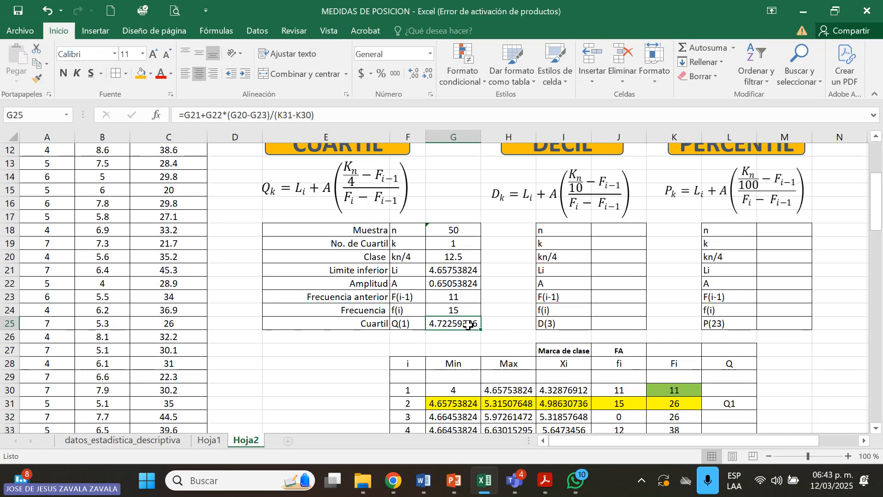
left_click(876, 428)
left_click(876, 428)
left_click(876, 428)
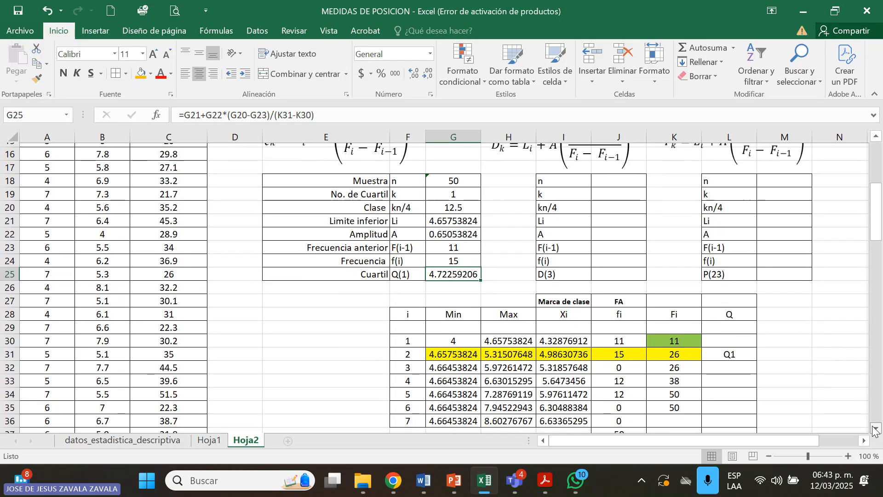
left_click(875, 428)
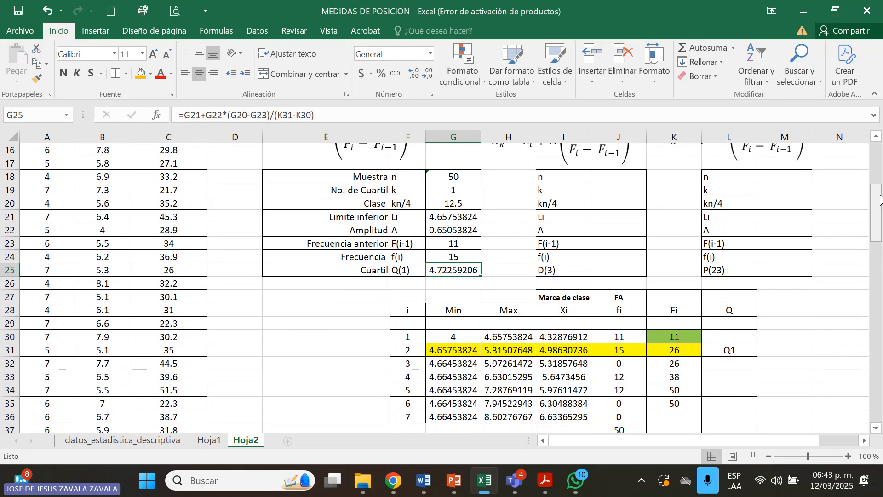
left_click_drag(880, 198, 880, 183)
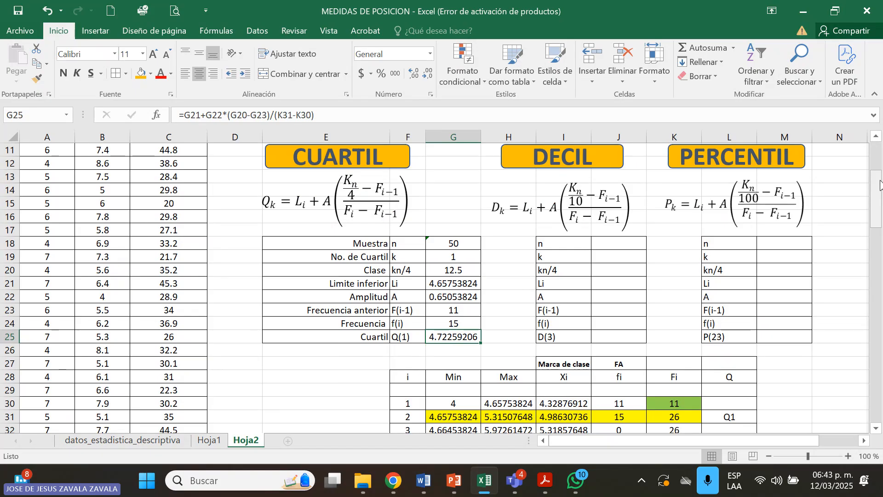
left_click(876, 429)
scroll(876, 430, "down", 2)
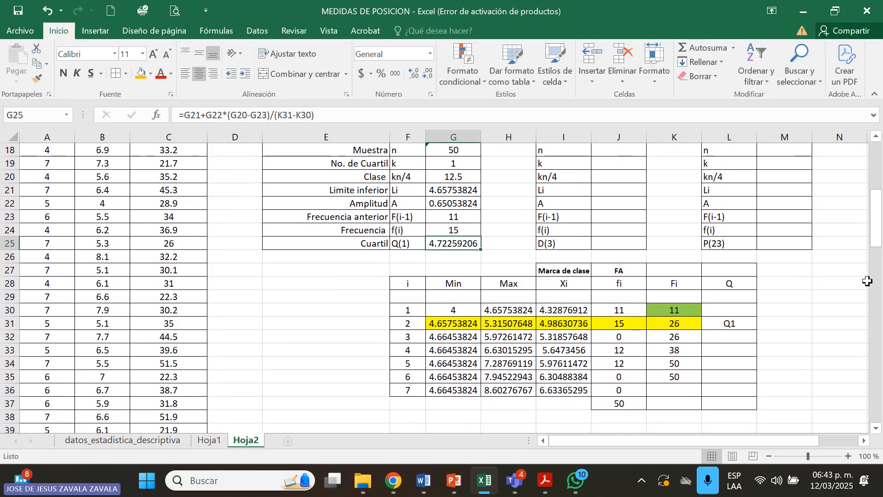
Set the quartile number k in G19 to 2
left_click_drag(880, 218, 881, 175)
left_click(460, 406)
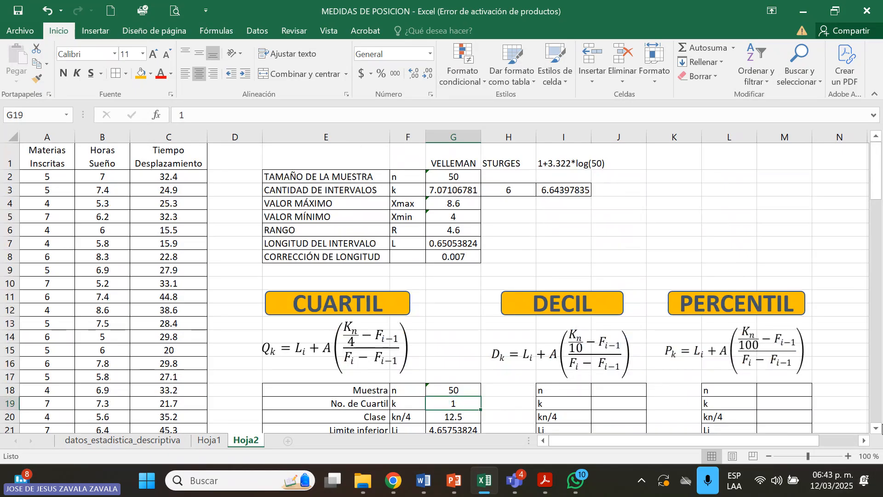
scroll(878, 429, "down", 3)
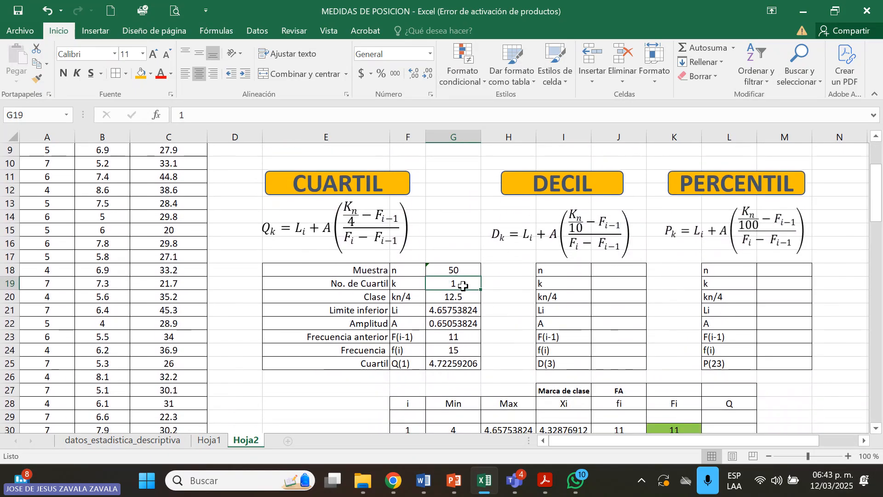
type("2")
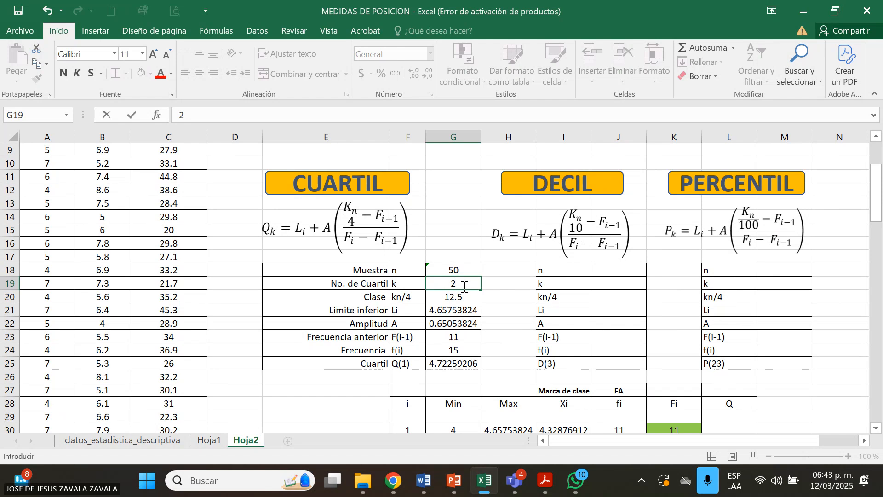
left_click(504, 302)
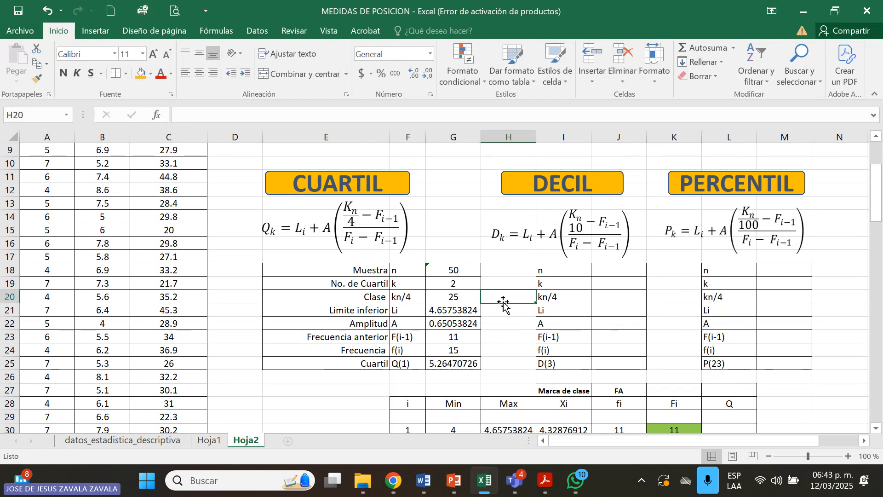
Check the kn/4 value in G20 and relabel the highlighted class in L31 as Q2
left_click(466, 298)
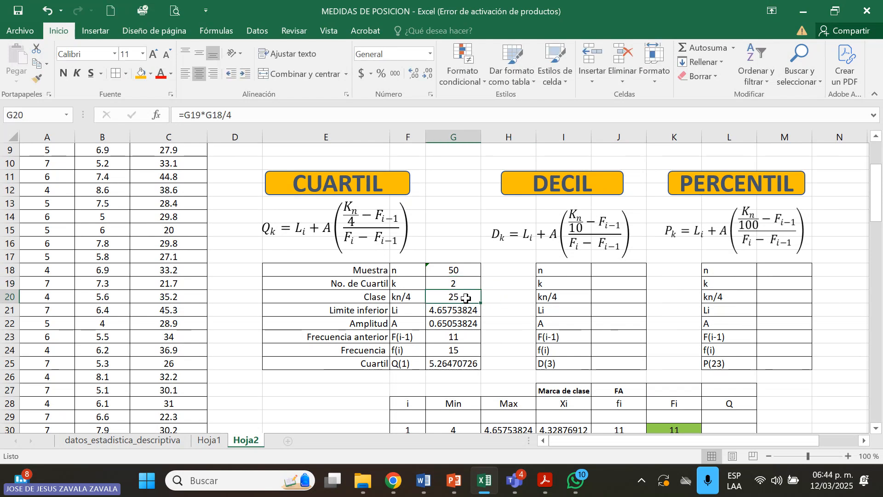
left_click(878, 429)
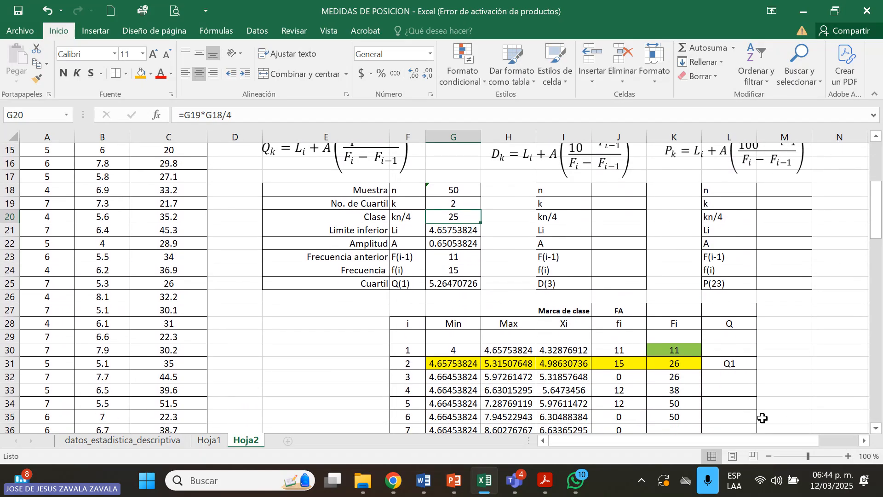
left_click(743, 369)
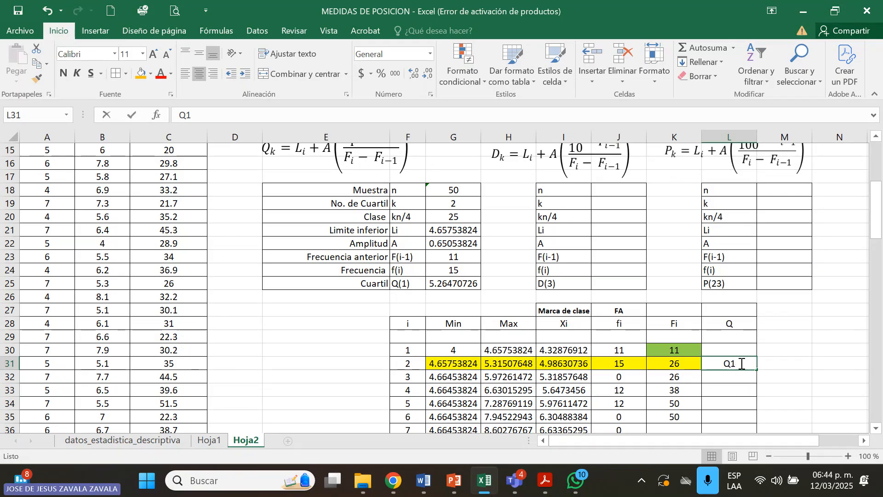
double_click(742, 364)
key("BackSpace")
type("2")
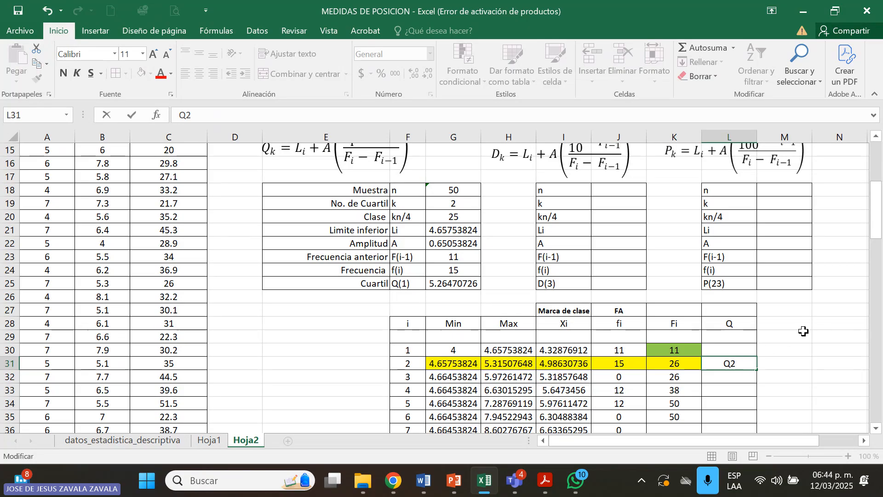
left_click(791, 320)
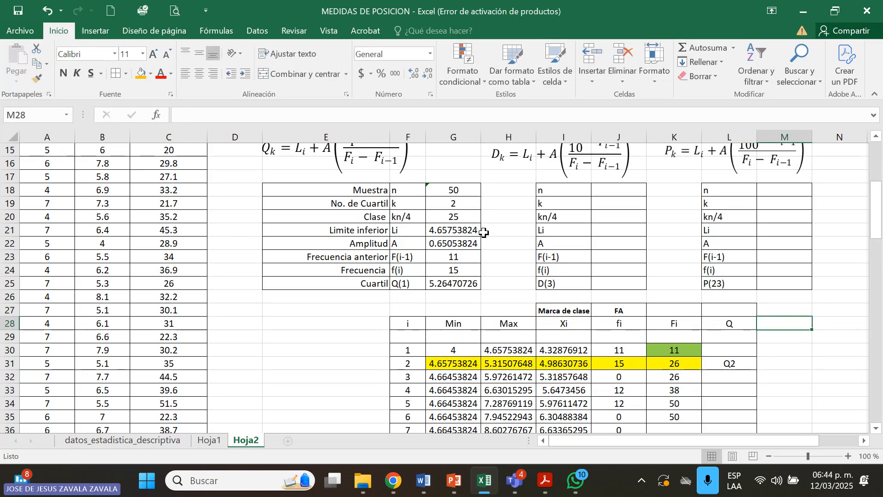
Check the lower limit and amplitude references for the Q2 class, and clear the quartile formula from G25
left_click(462, 233)
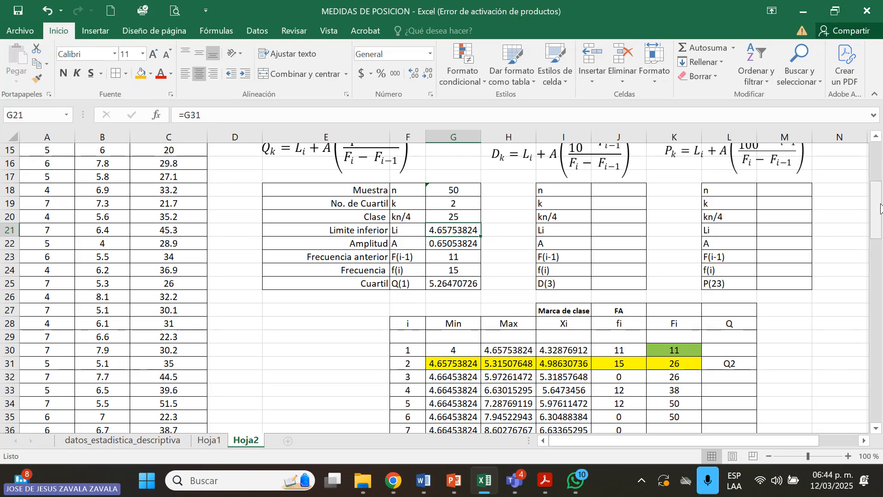
left_click(877, 138)
left_click(877, 138)
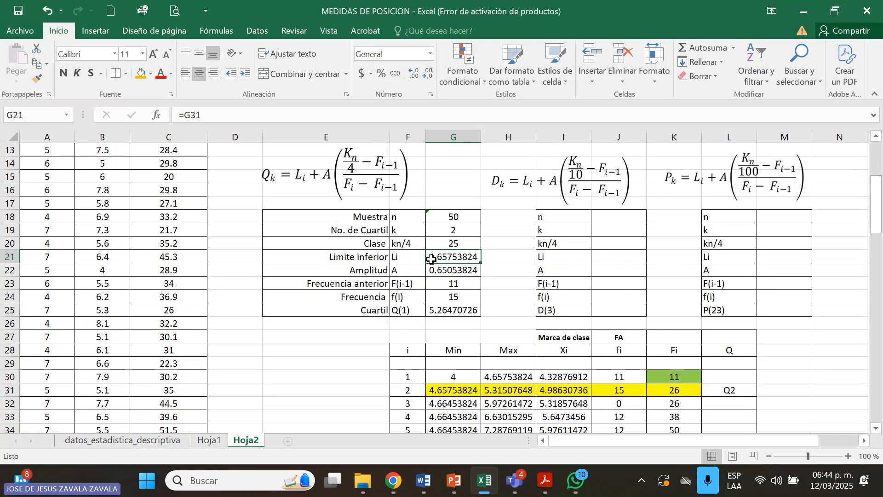
left_click(731, 392)
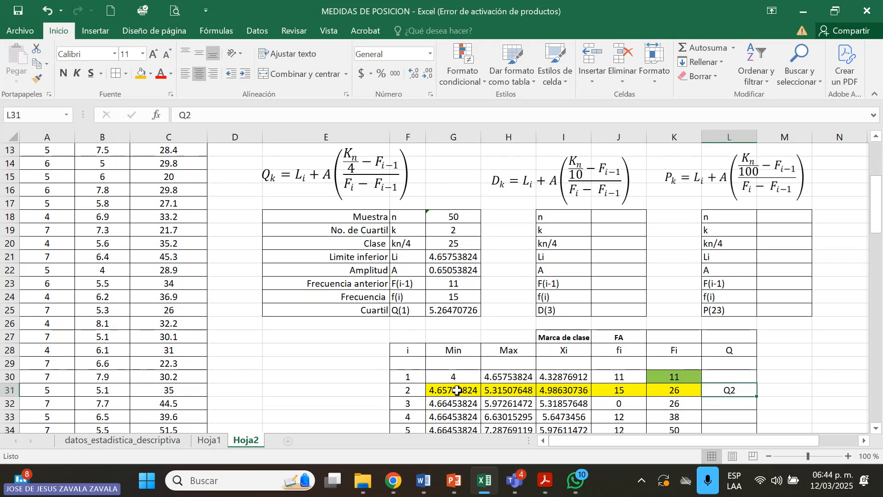
left_click(457, 390)
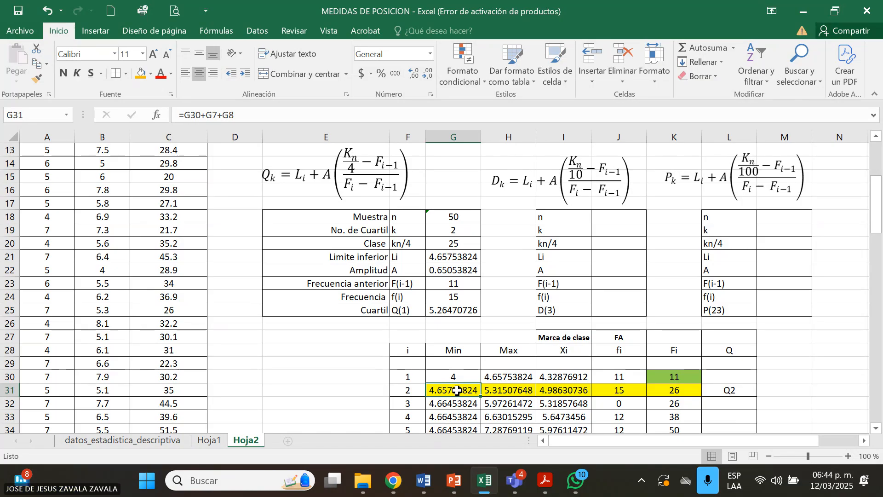
left_click(450, 270)
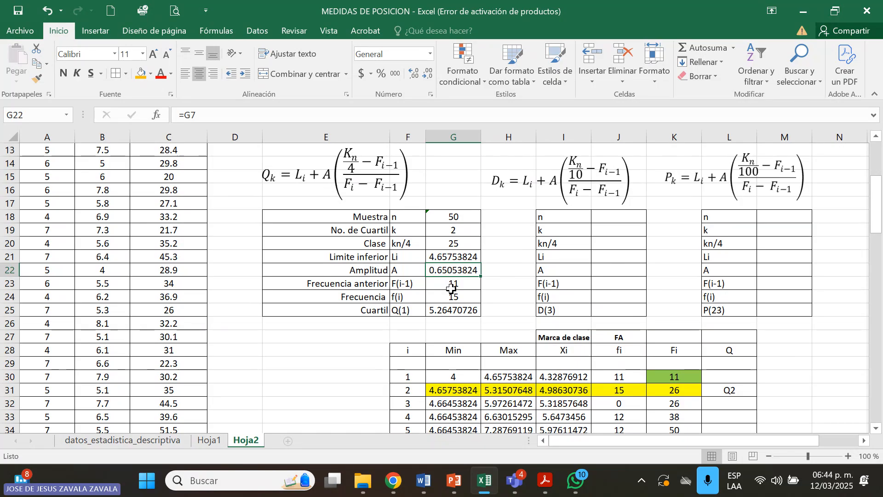
left_click(459, 316)
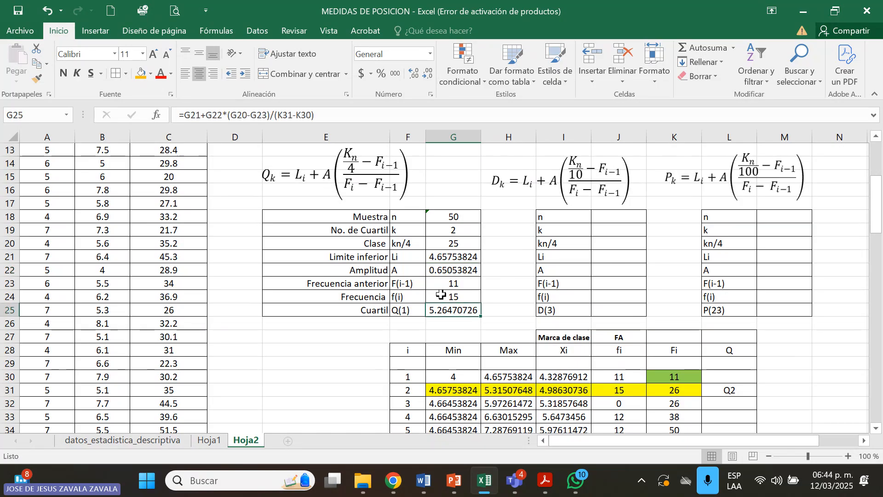
key("Delete")
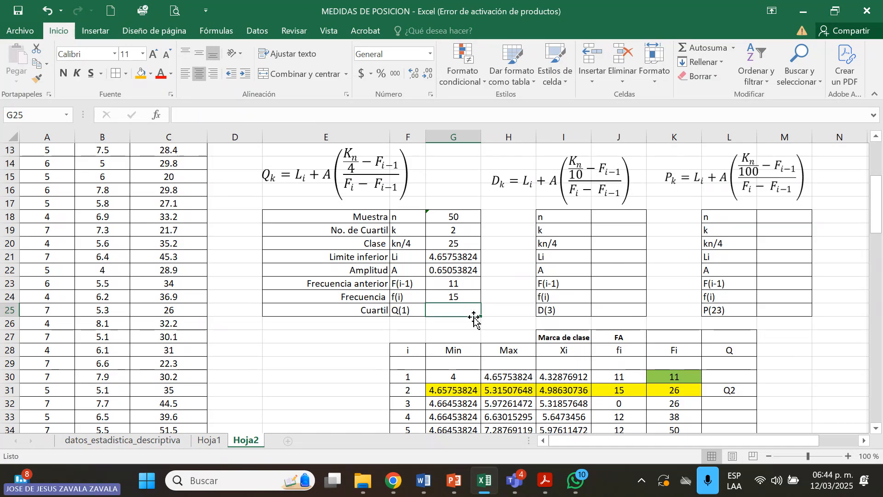
Check the previous cumulative frequency and class frequency references in G23 and G24 against the Q2 class in the frequency table
left_click(410, 283)
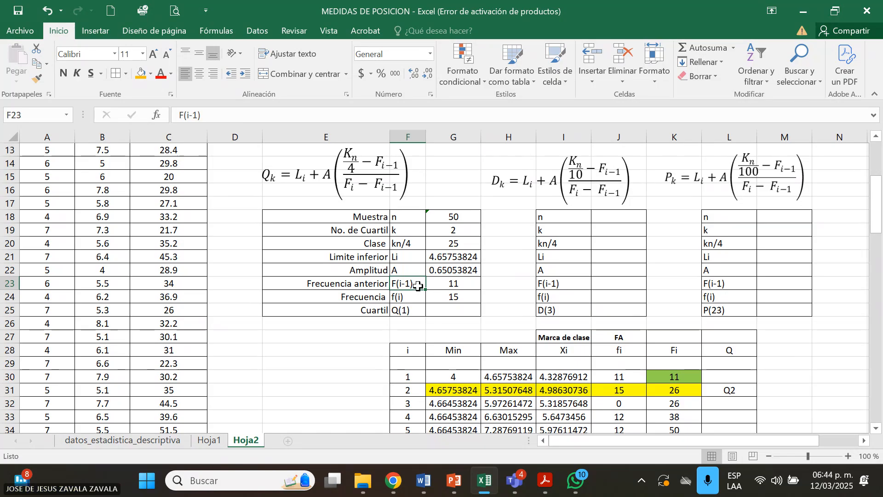
left_click(673, 378)
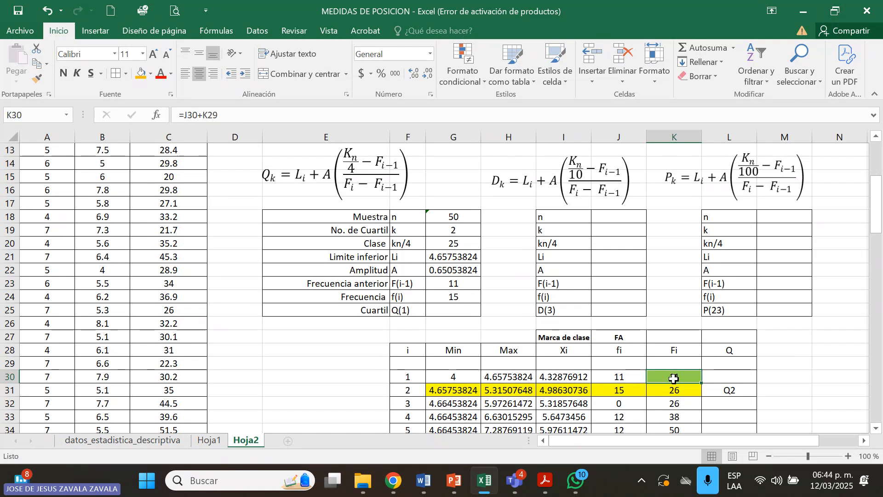
left_click(445, 298)
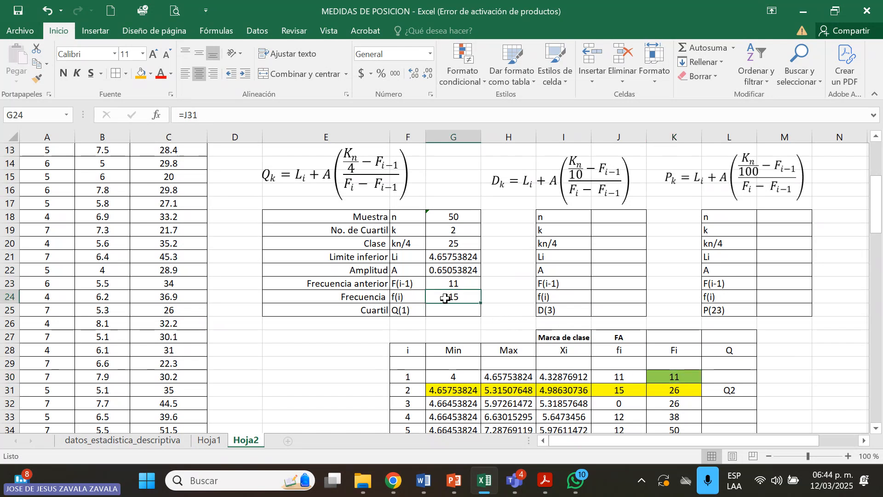
left_click(637, 391)
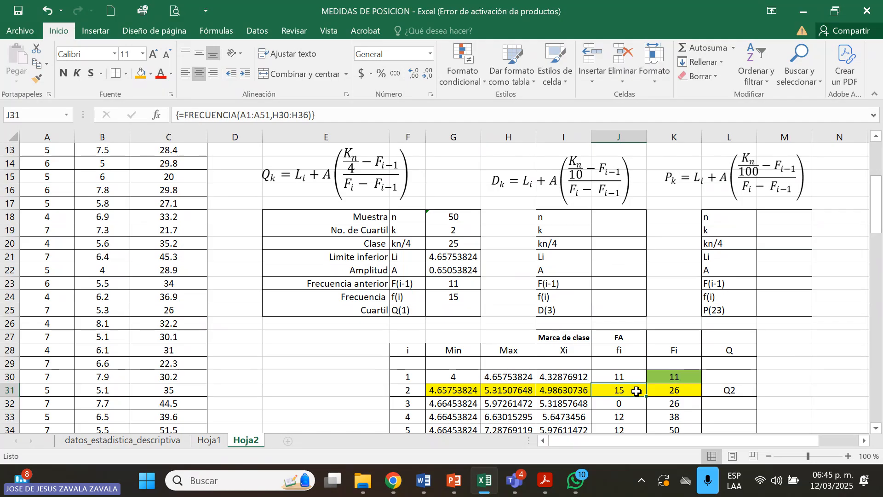
Relabel the quartile result row in F25 as Q(2)
left_click(404, 309)
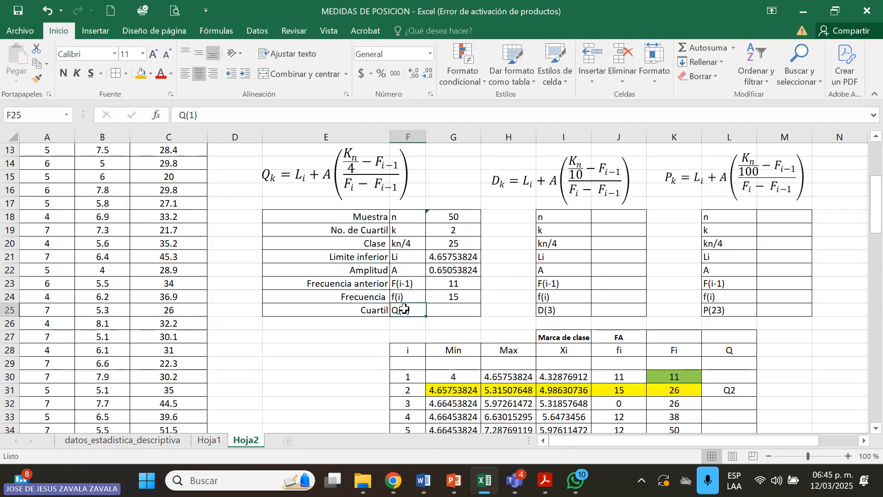
double_click(404, 309)
key("BackSpace")
type("2")
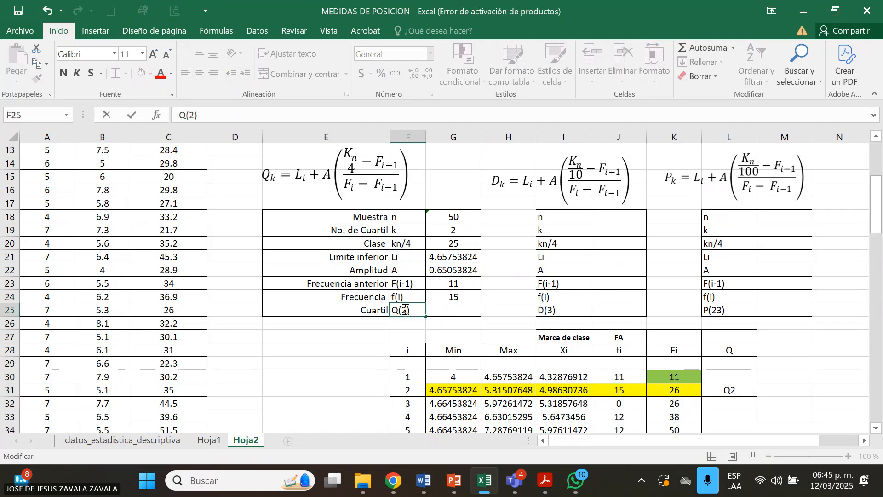
Begin the second-quartile formula in G25 with =G21+G22*(G20-G23)/, leaving the denominator open
left_click(445, 313)
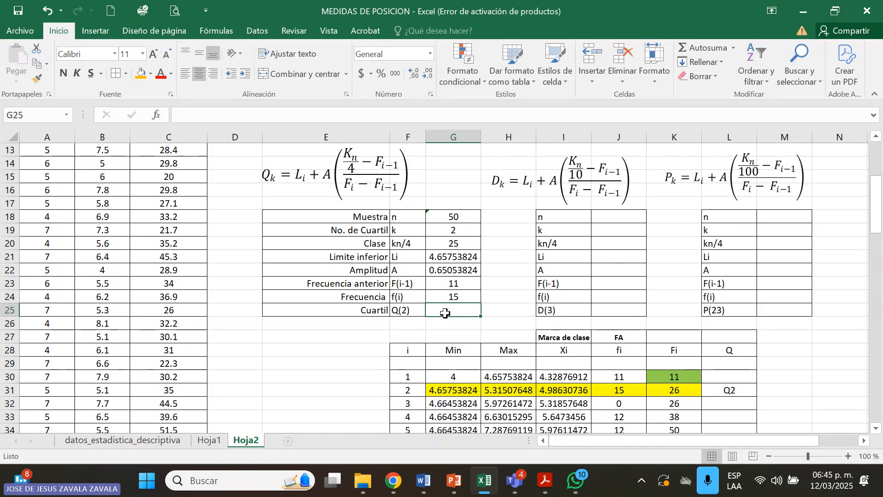
type("=")
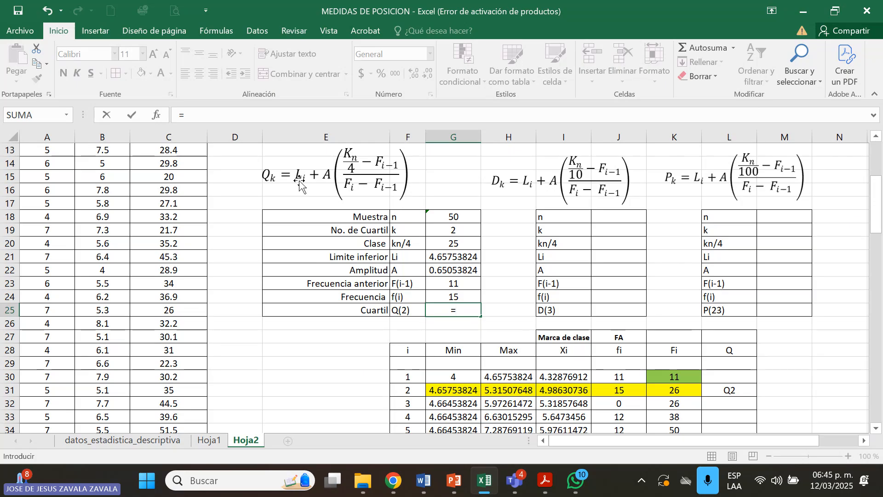
left_click(453, 259)
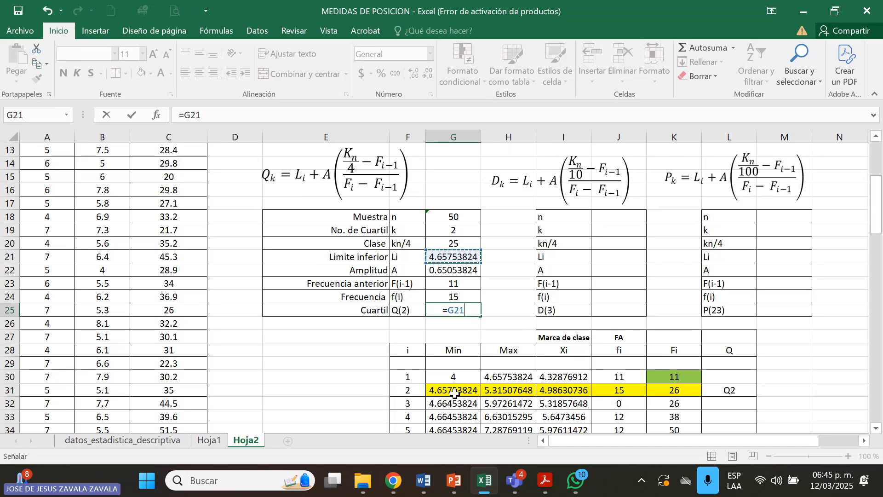
type("+")
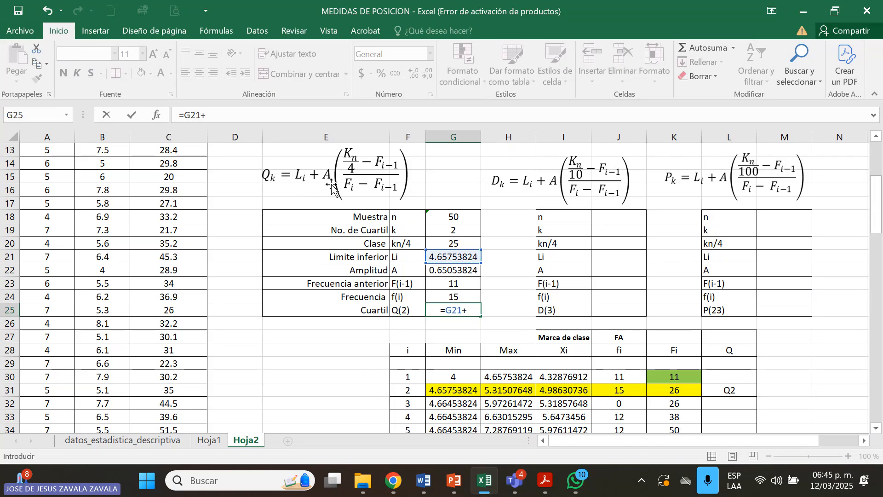
left_click(454, 274)
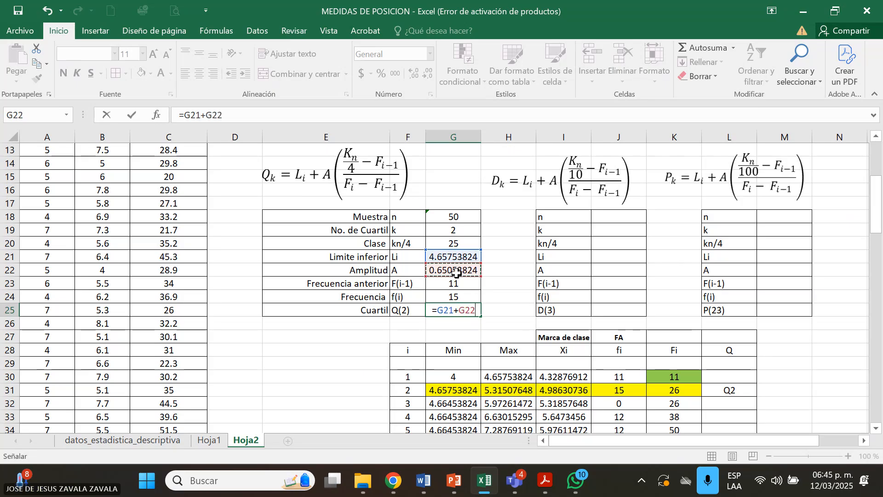
type("*(")
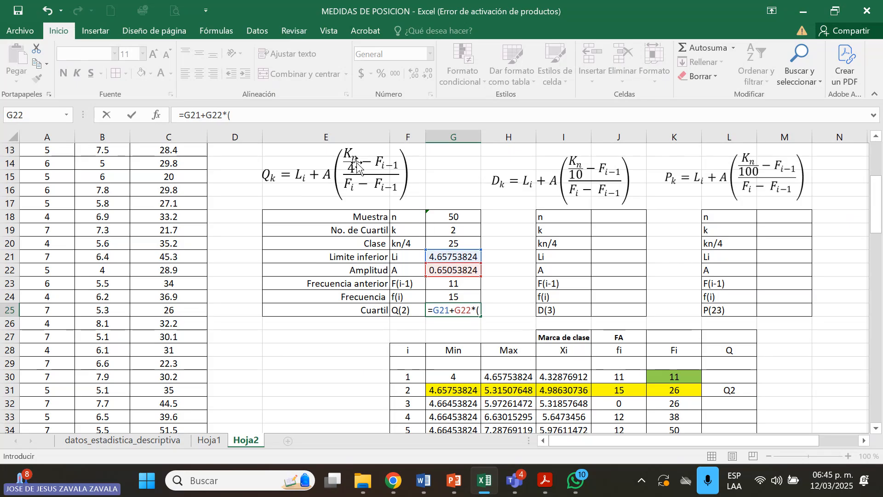
left_click(464, 246)
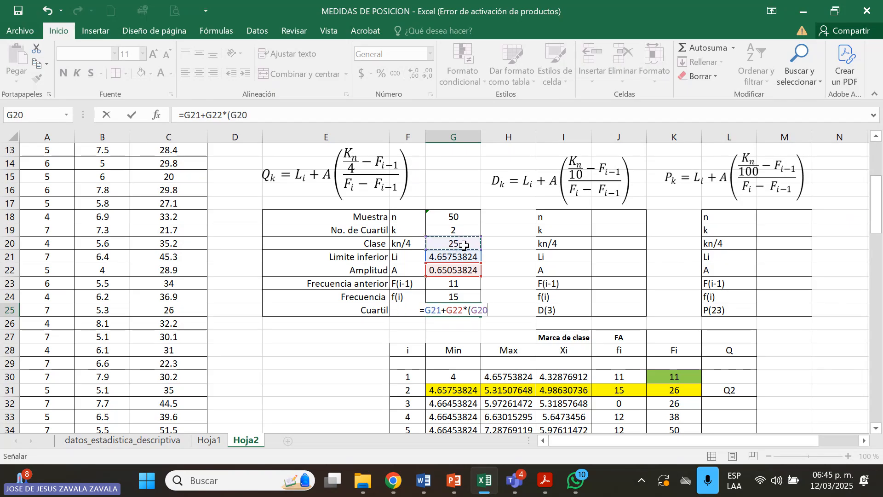
type("-")
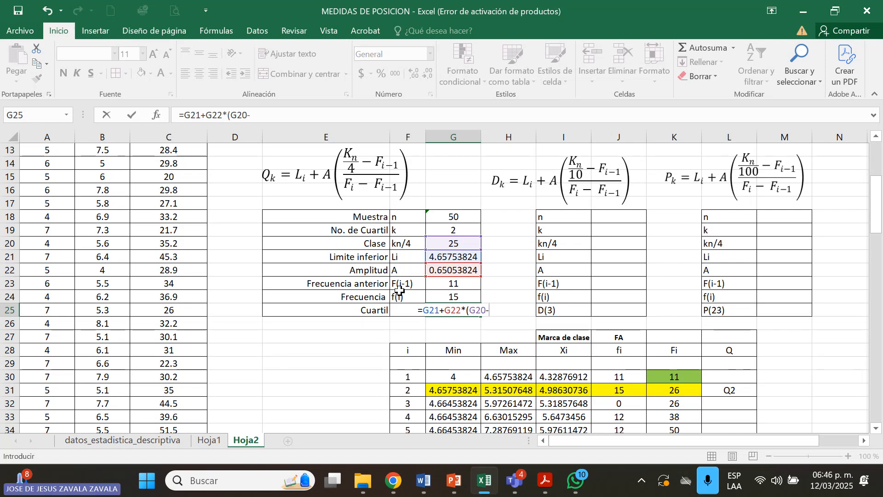
left_click(451, 283)
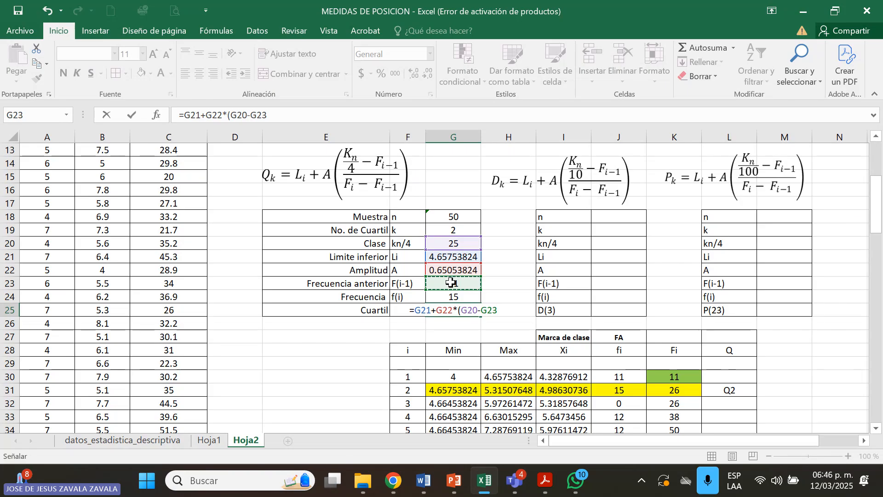
type(")")
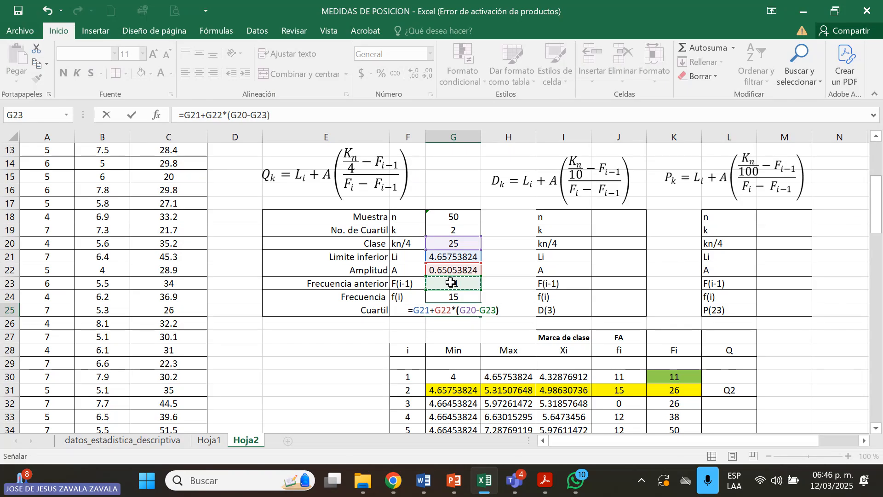
type("/")
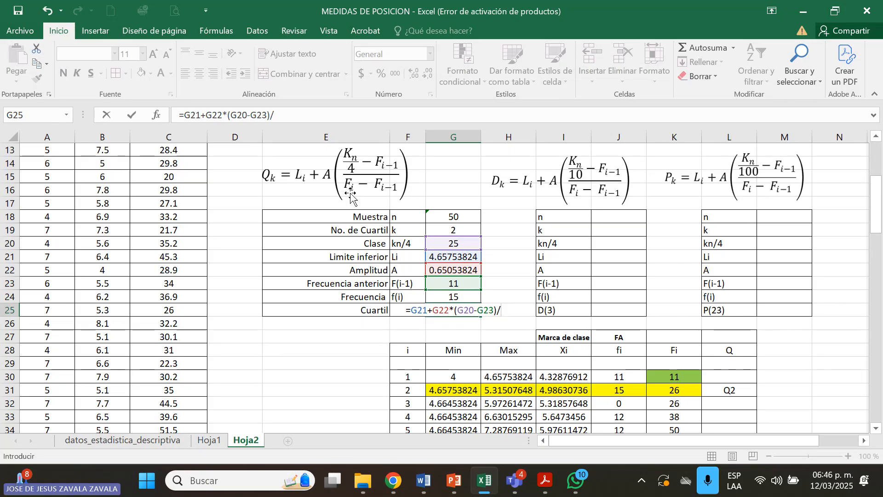
Complete the G25 formula with the denominator (G24-K30), giving =G21+G22*(G20-G23)/(G24-K30)
left_click(633, 391)
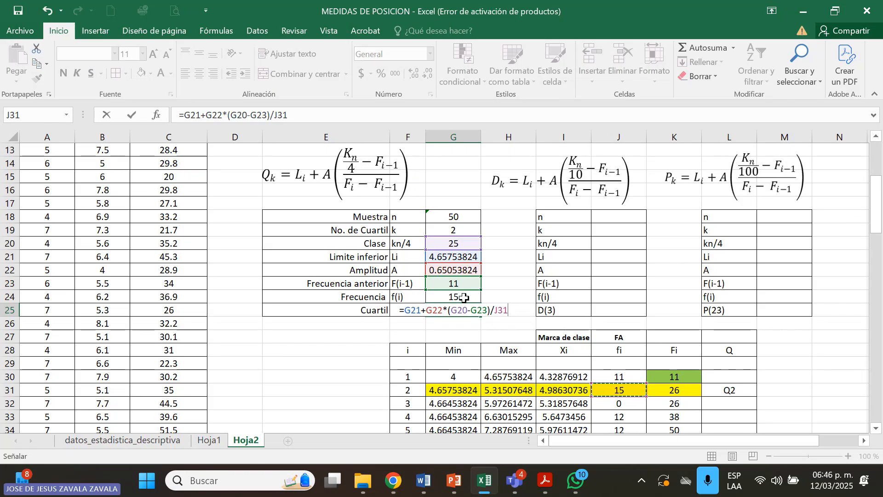
key("BackSpace")
key("BackSpace")
key("BackSpace")
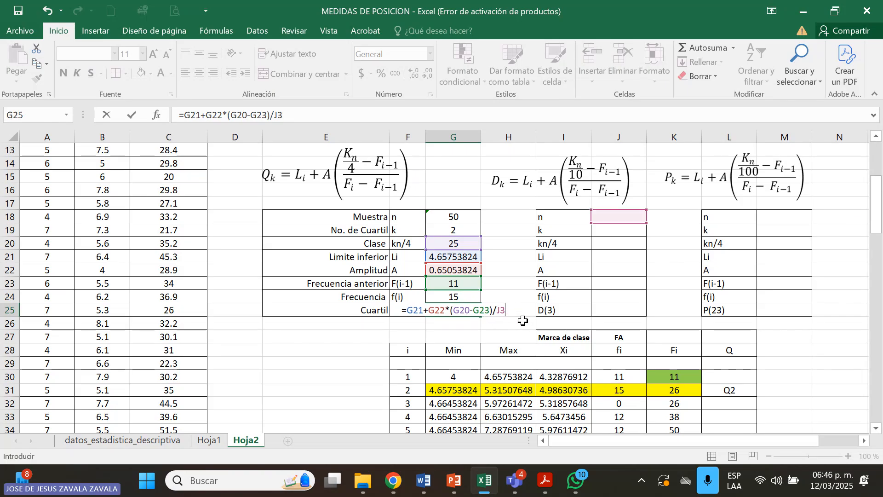
type("(")
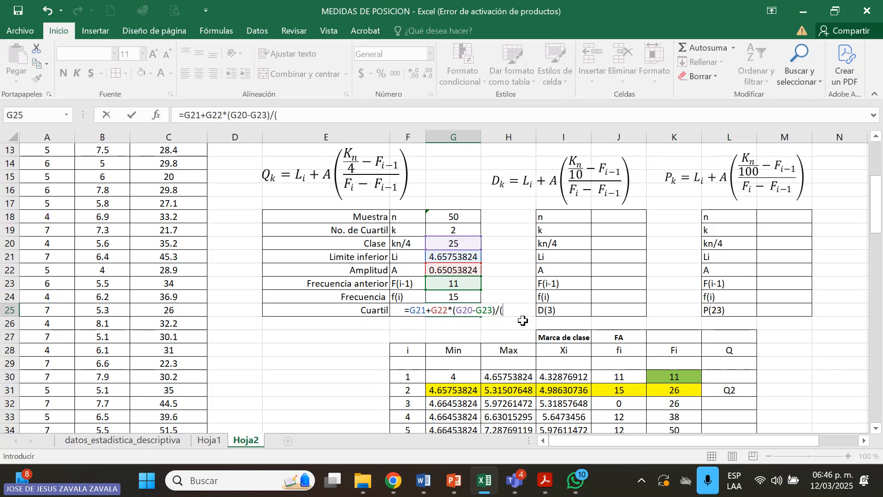
left_click(469, 295)
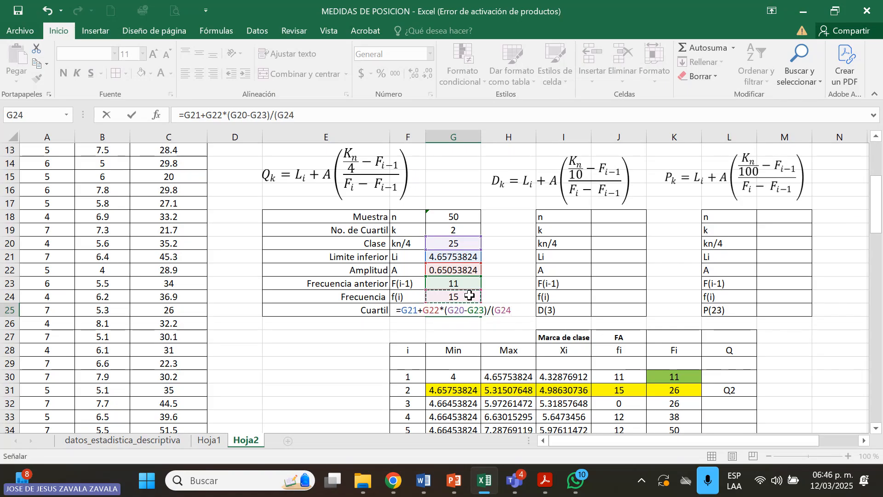
type("-")
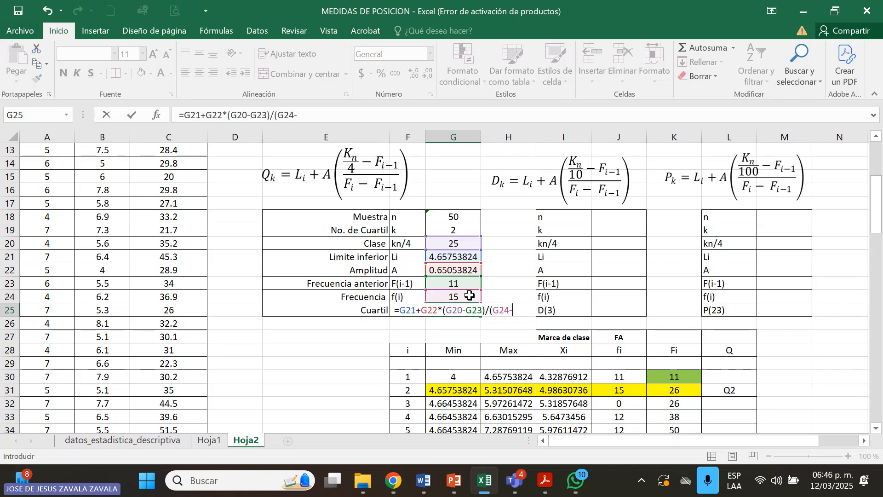
left_click(672, 381)
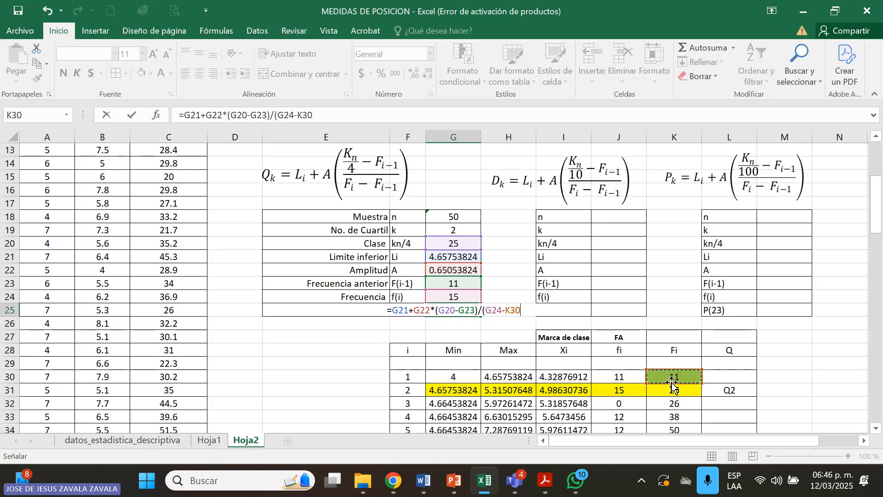
type(")")
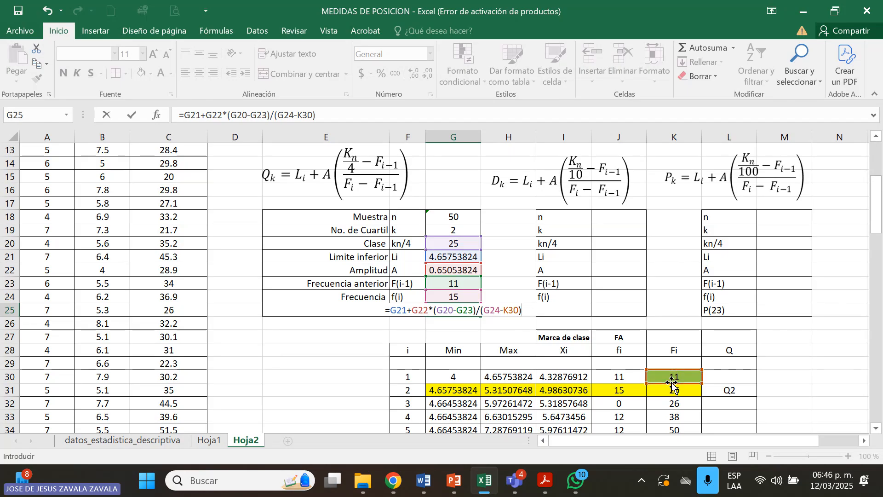
key("Return")
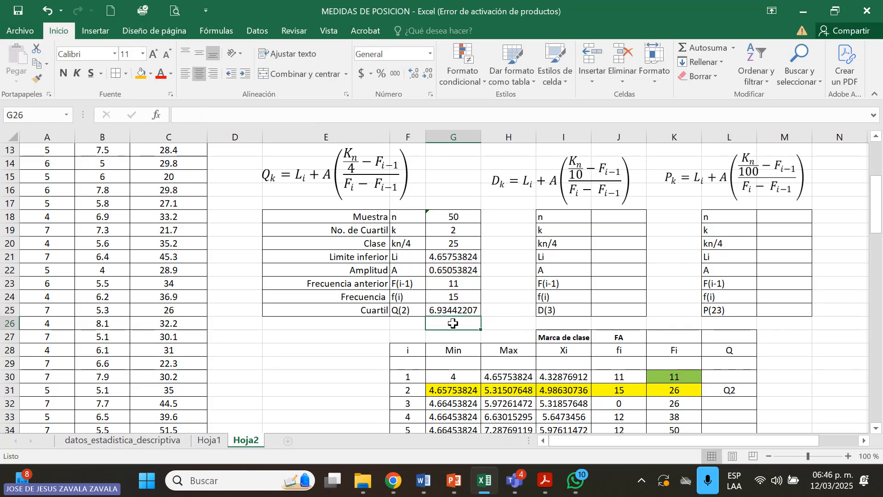
left_click(451, 309)
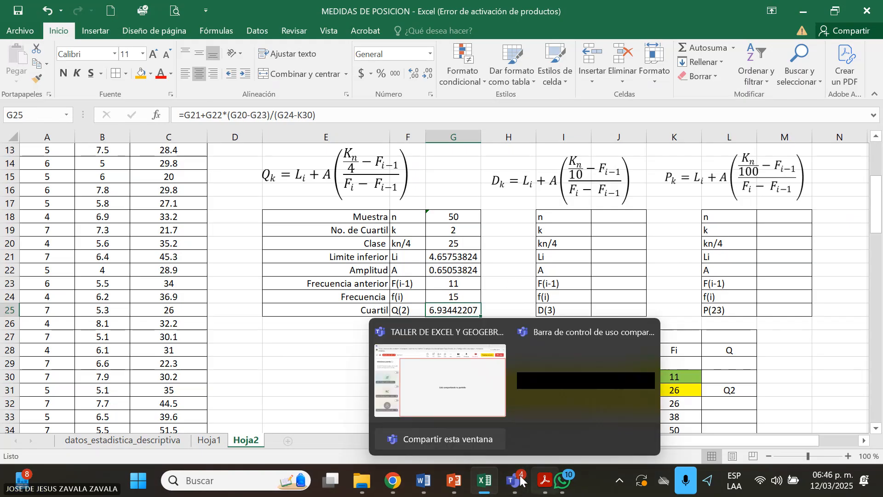
Switch to the Teams meeting, mute the microphone, and return to the Excel workbook
mouse_move(521, 481)
mouse_move(491, 482)
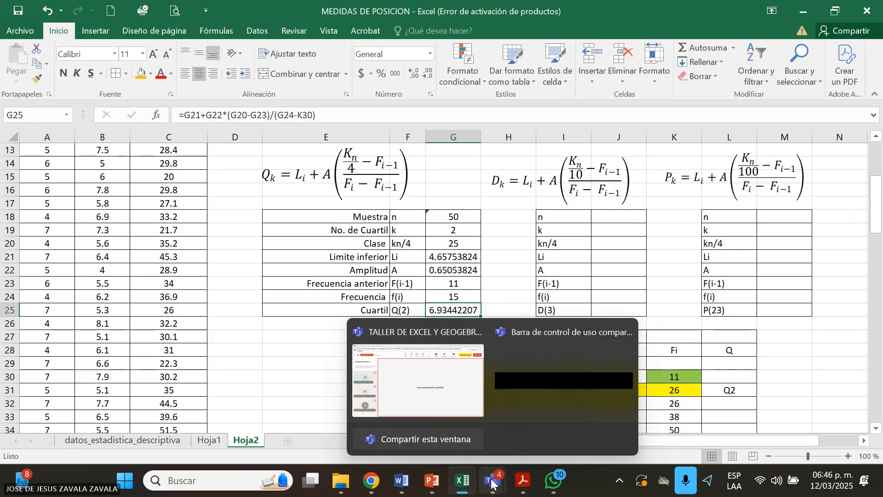
left_click(454, 399)
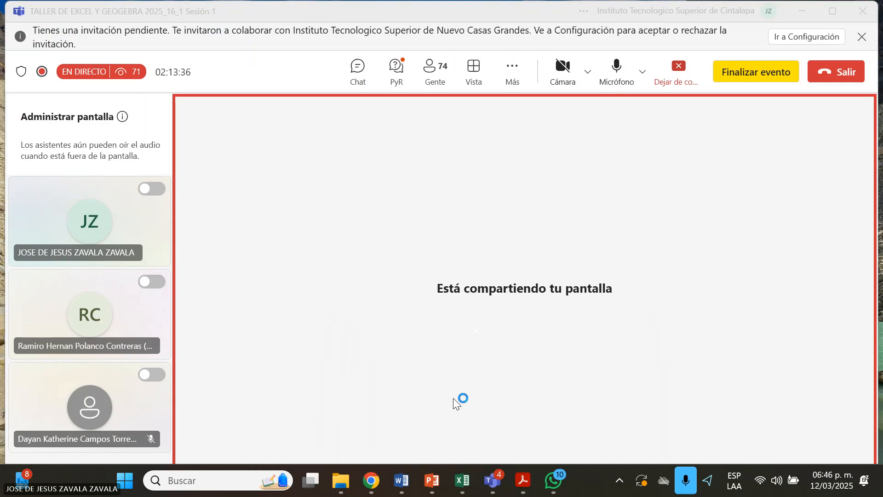
left_click(618, 69)
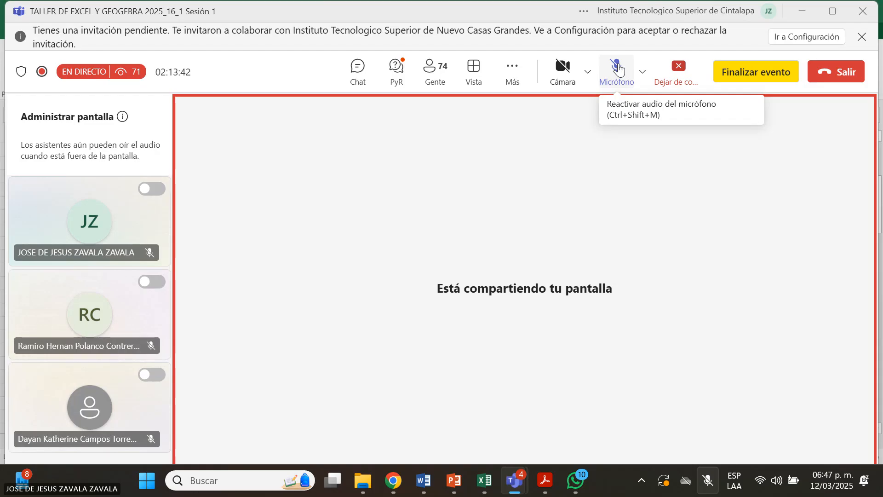
left_click(618, 69)
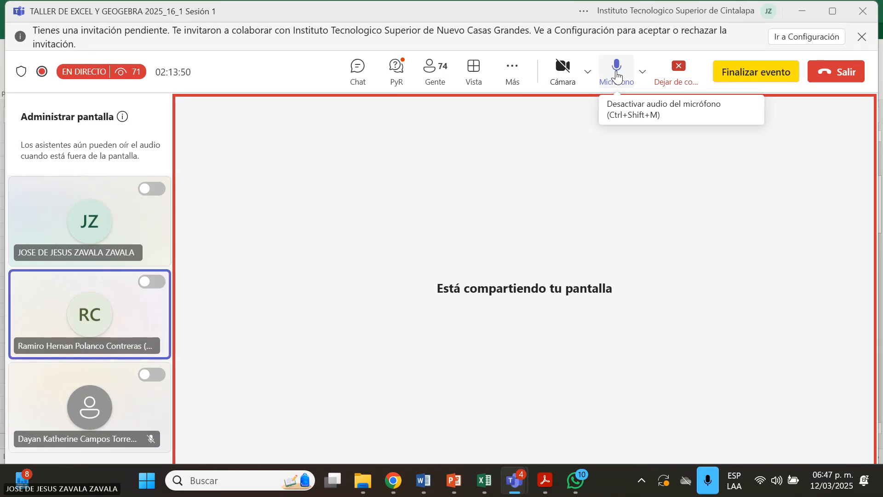
left_click(617, 76)
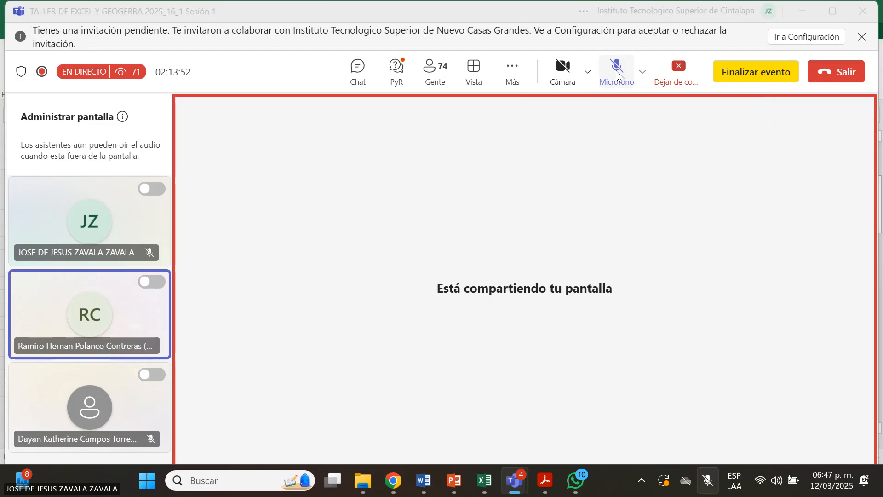
key("alt+Tab")
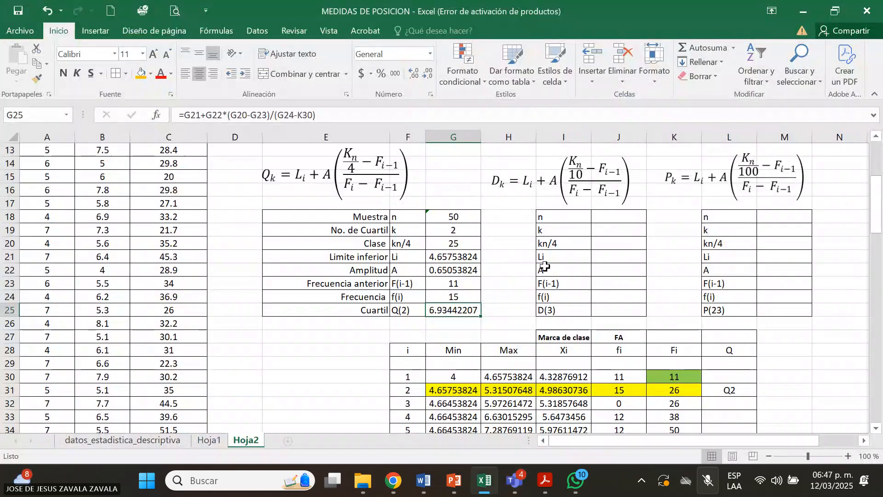
Unmute the microphone in the Teams meeting and go back to the Excel workbook
key("alt+Tab")
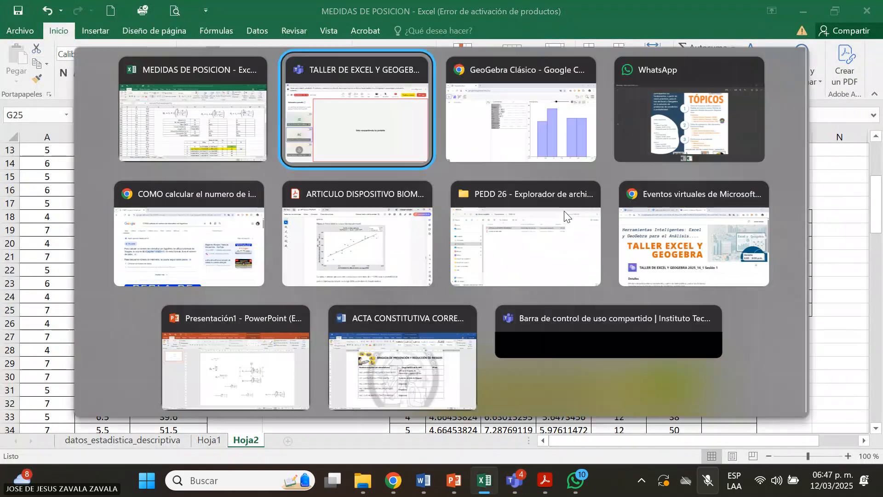
left_click(617, 79)
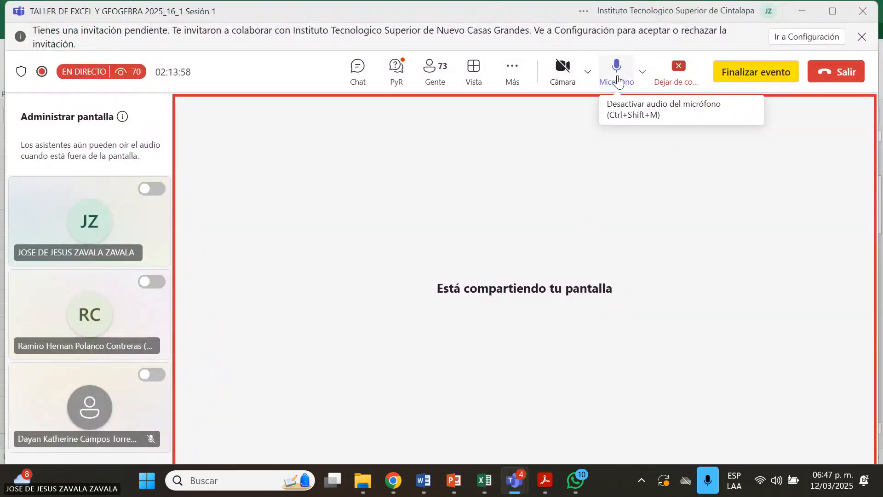
key("alt+Tab")
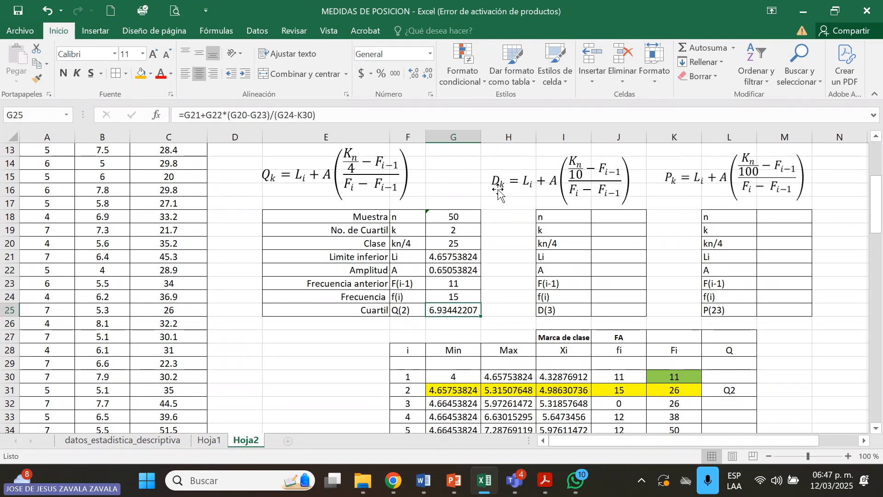
Move the decile formula image slightly up off its table, and count the sample in J18 with =CONTAR(A2:A51)
left_click(617, 220)
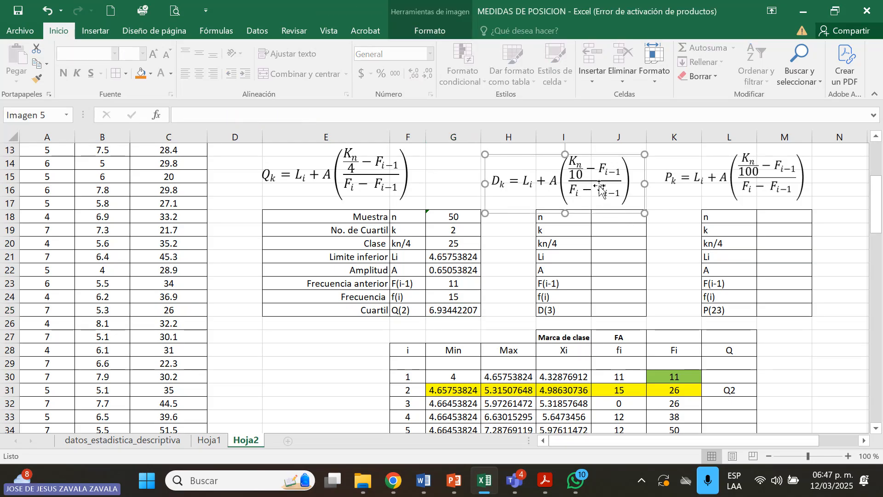
left_click_drag(603, 186, 601, 176)
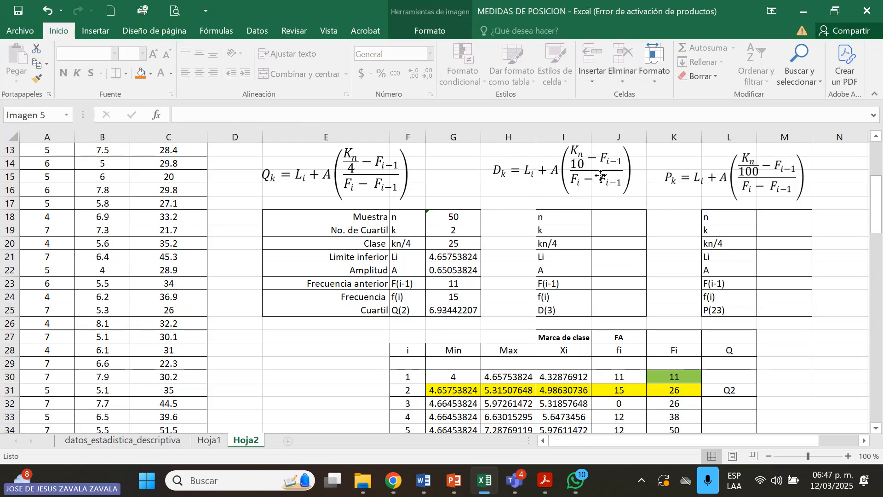
left_click(609, 215)
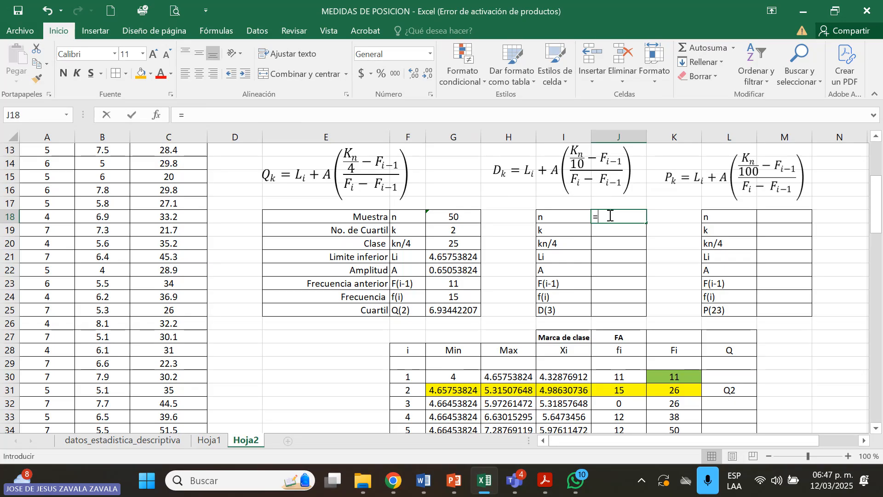
type("=CONTA")
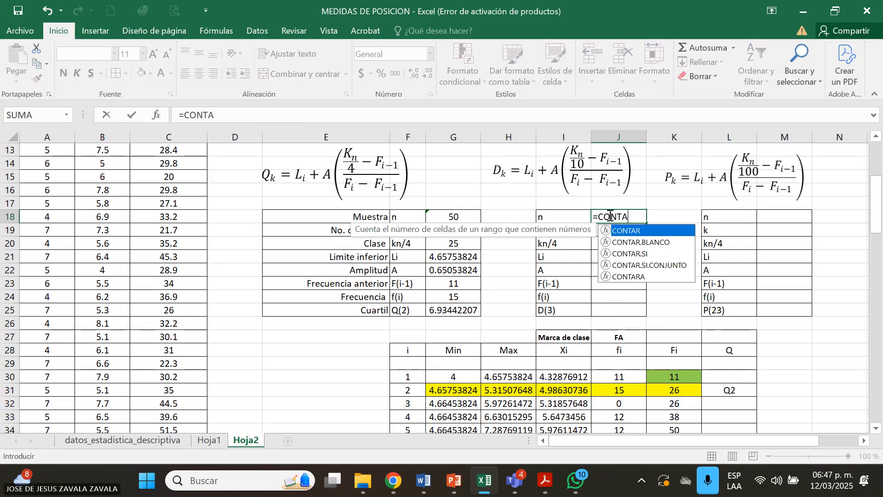
type("R(")
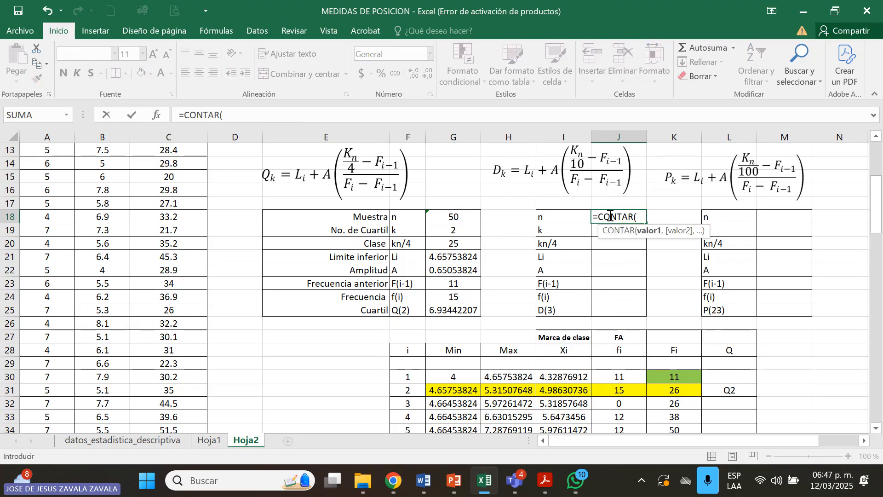
type("A")
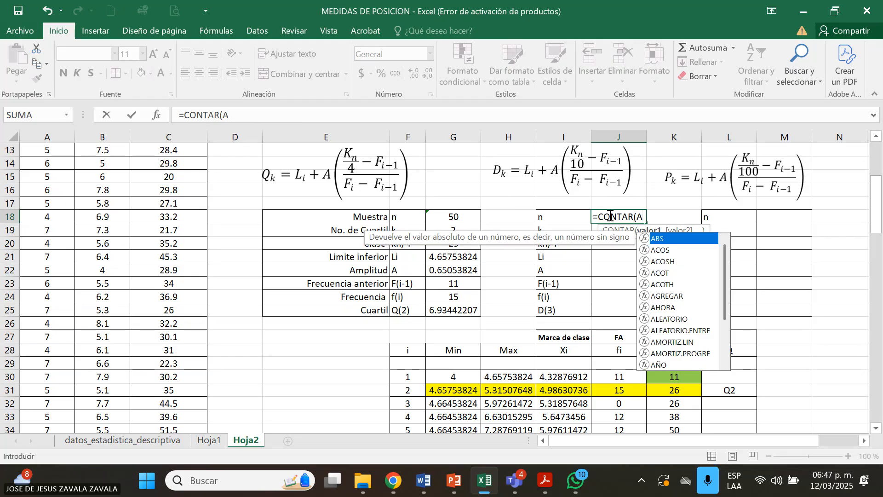
type("2")
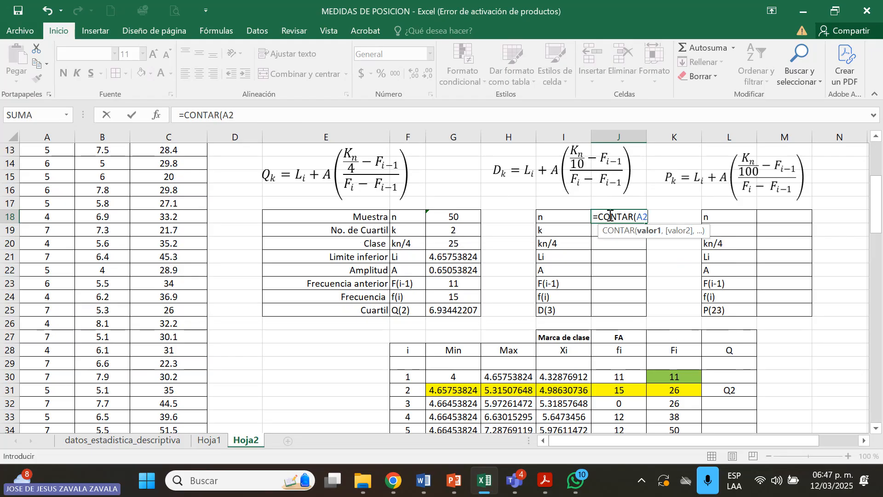
type(":A51")
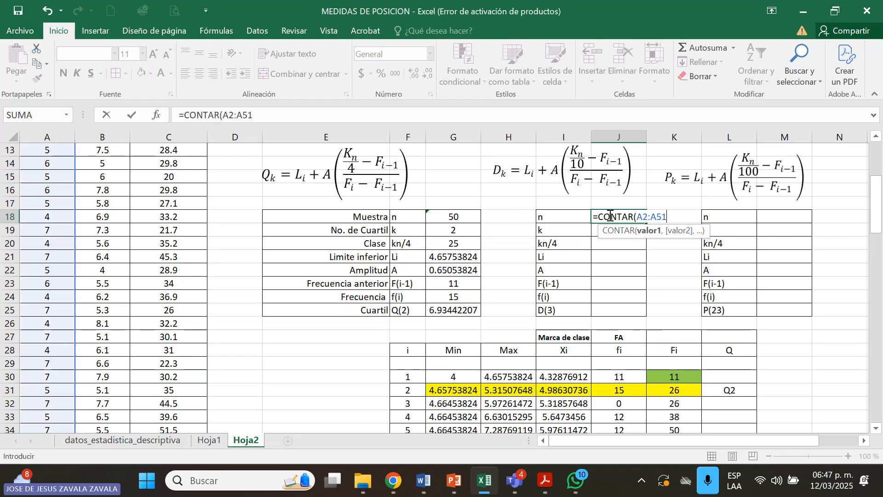
key("Return")
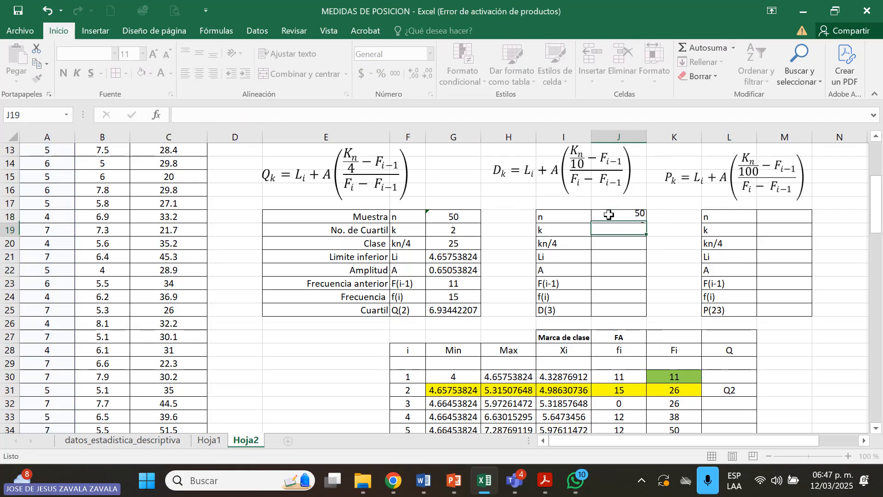
Set the decile number k in J19 to 3, matching the D(3) label of the decile table
left_click(462, 217)
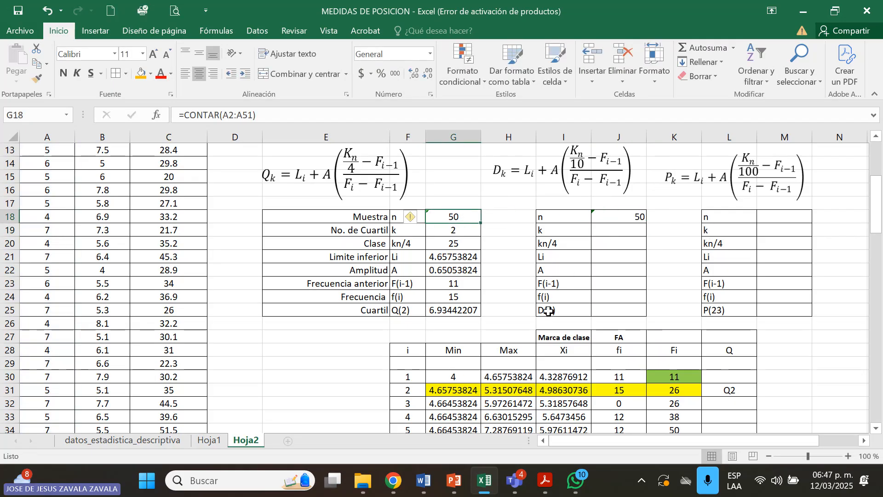
left_click(571, 313)
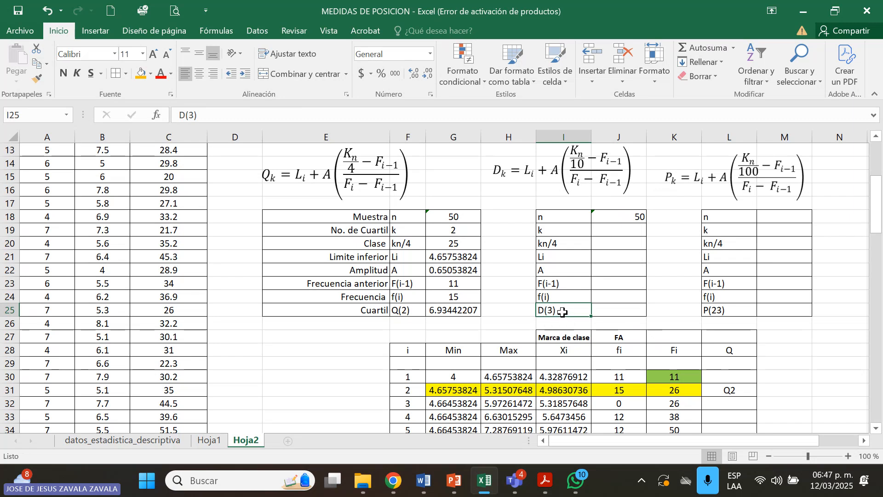
left_click(622, 234)
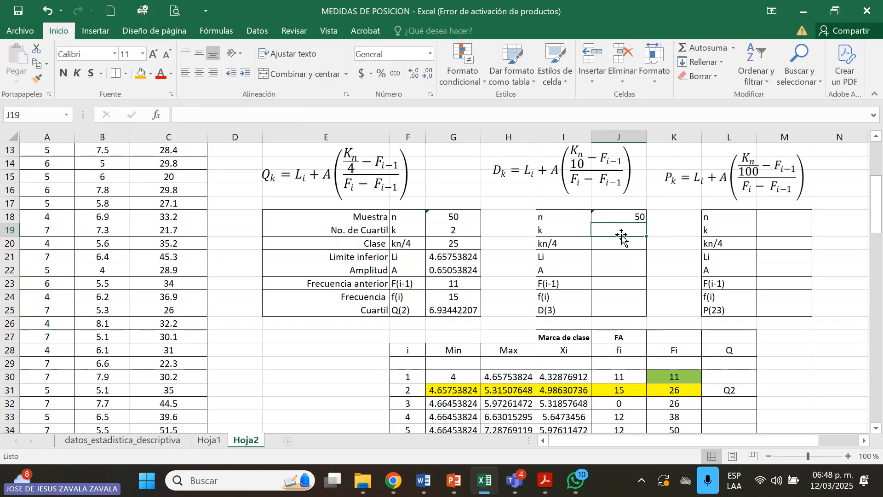
type("3")
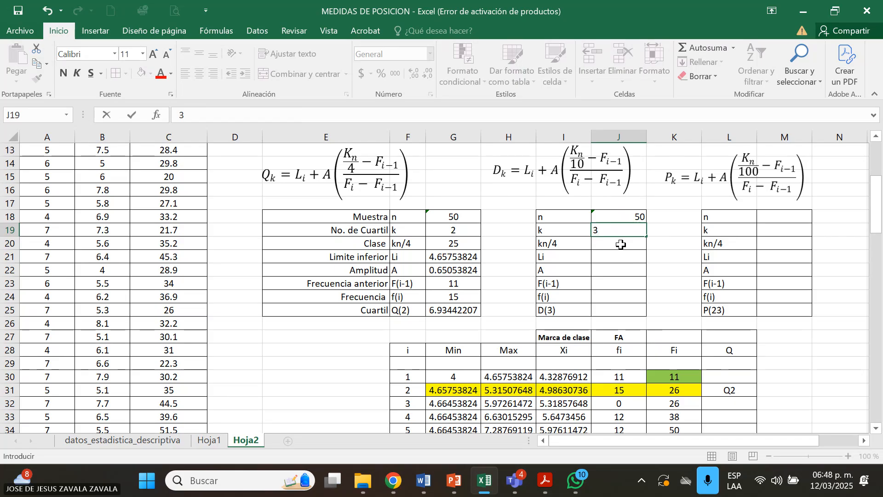
key("Return")
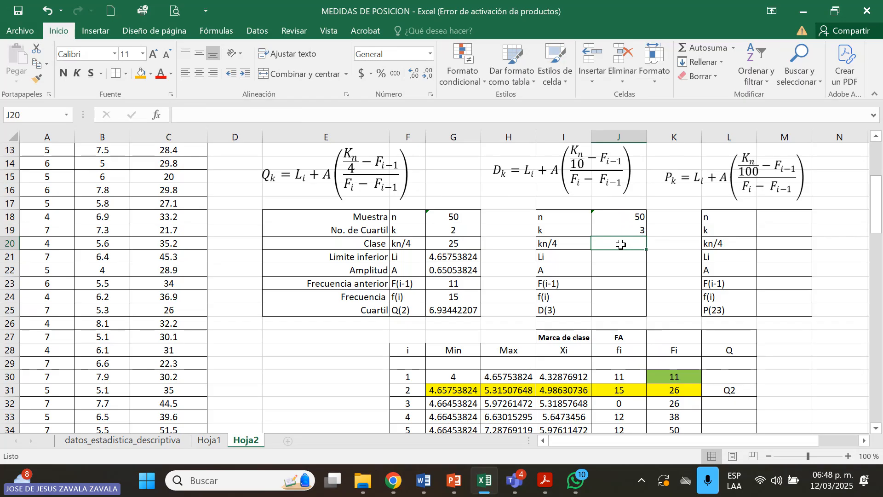
Calculate the decile's class position in J20 with =J19*J18/10
type("=")
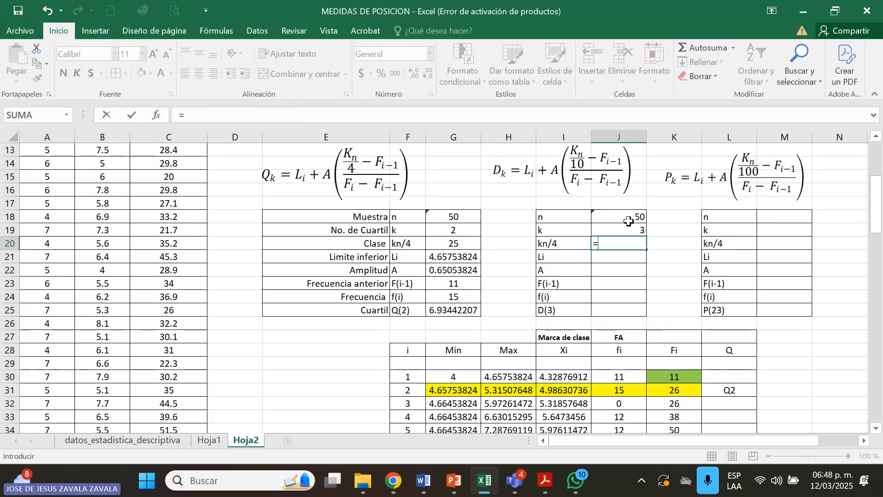
left_click(630, 230)
type("*")
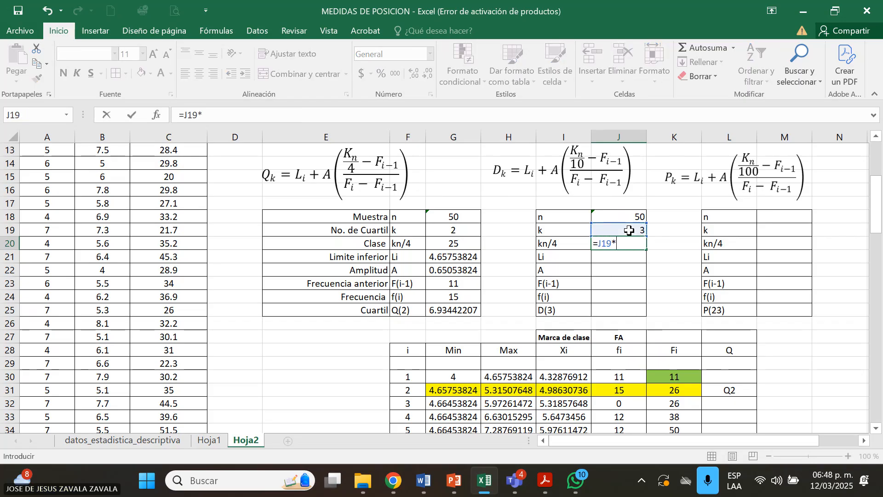
left_click(635, 217)
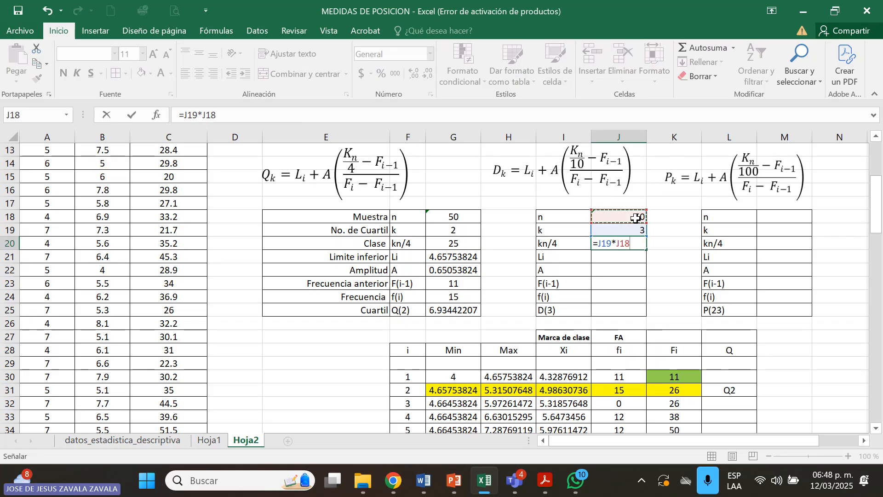
type("/10")
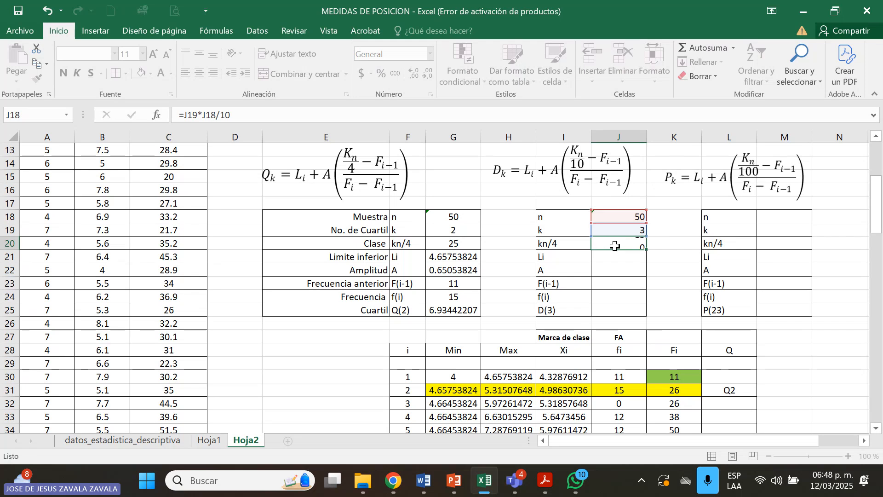
key("Return")
Change the class position labels to kn/10 in I20 for the deciles and kn/100 in L20 for the percentiles
left_click(566, 243)
double_click(567, 244)
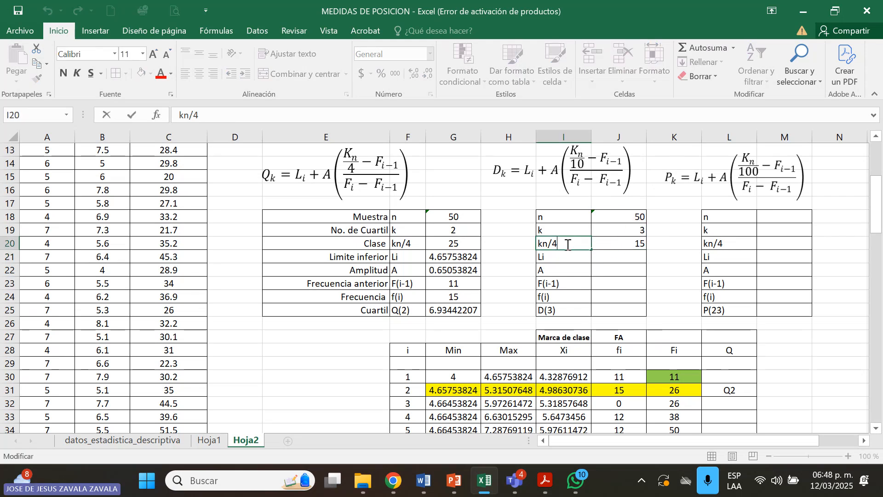
key("BackSpace")
type("10")
double_click(721, 246)
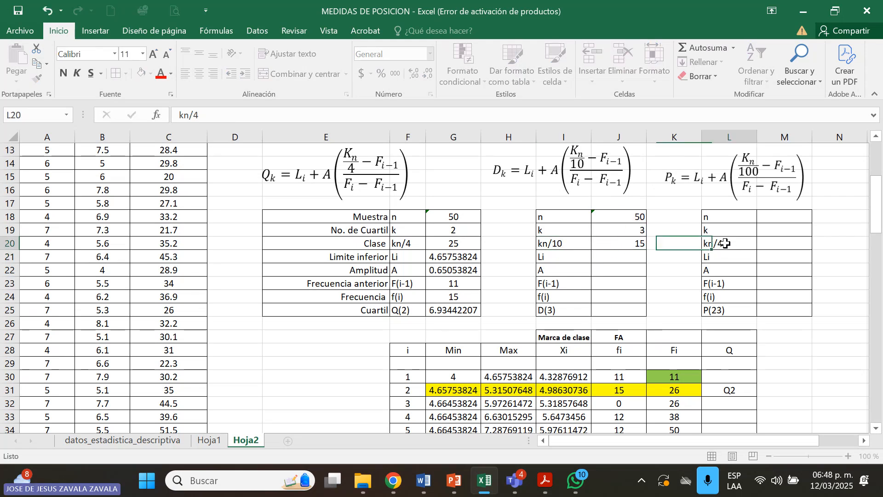
key("BackSpace")
type("100")
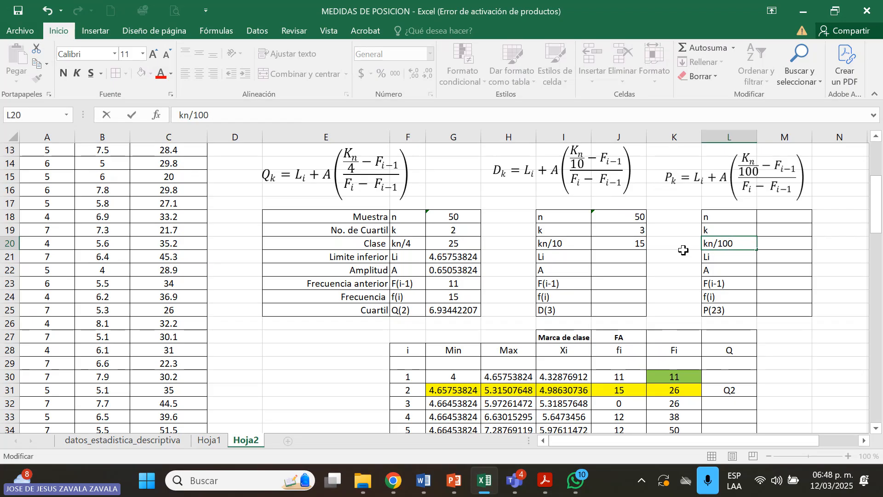
left_click(633, 259)
Clear the decile class position in J20 and re-enter its formula as =J19*J18/10
left_click(628, 245)
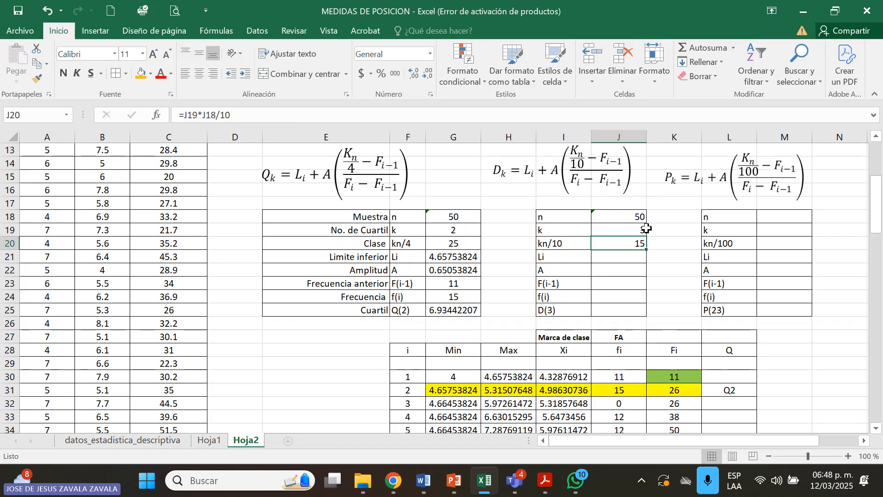
left_click(636, 254)
left_click(639, 242)
key("Delete")
type("=")
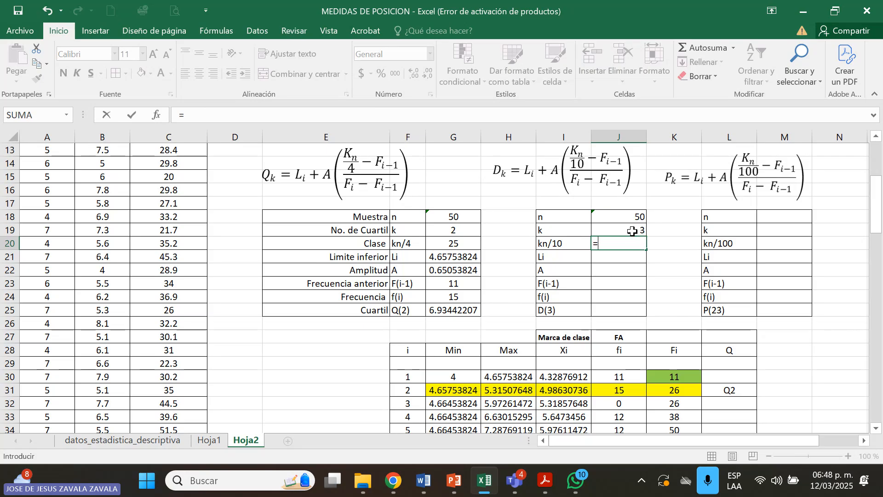
left_click(632, 231)
type("*")
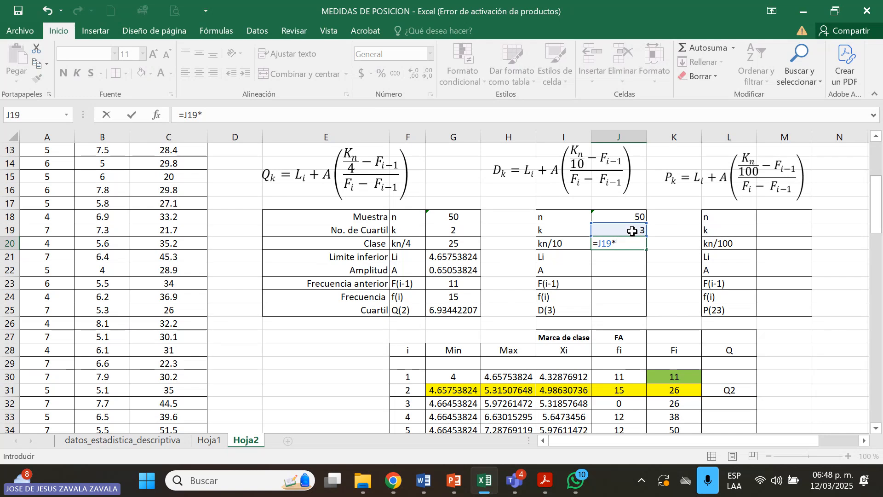
left_click(628, 218)
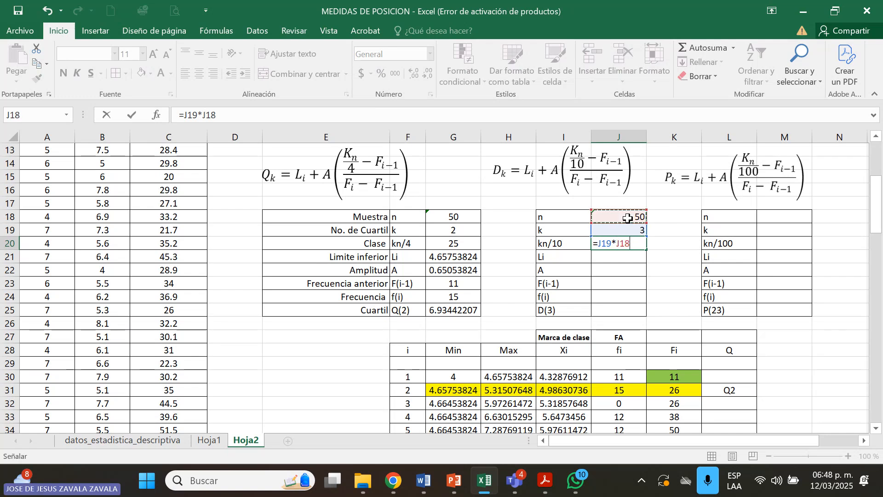
type("/10")
key("Return")
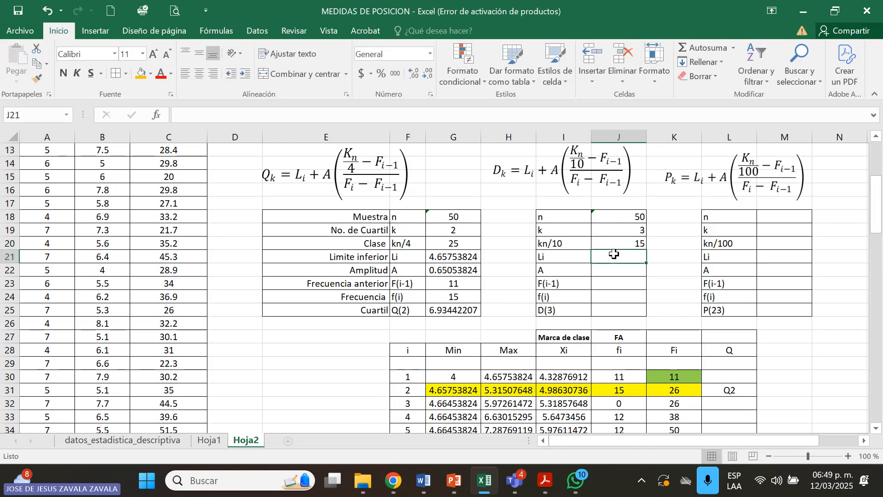
Replace the Q2 marker in L31 of the frequency table with D3
left_click(726, 389)
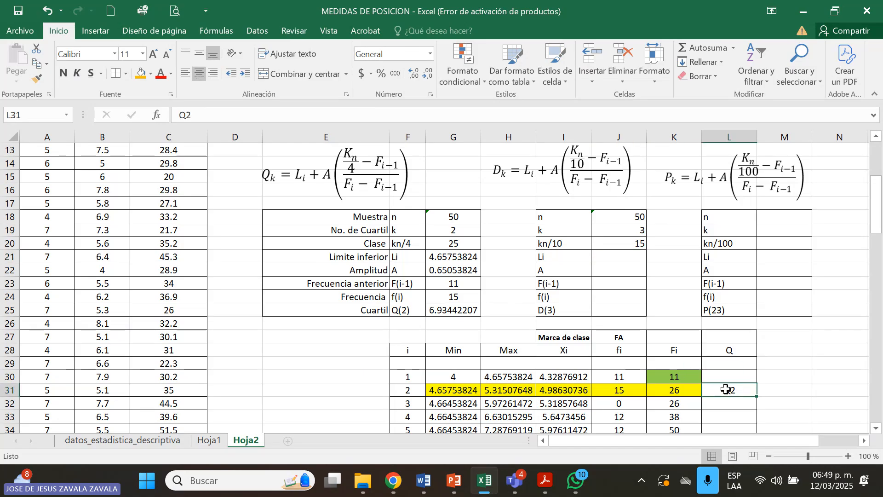
key("BackSpace")
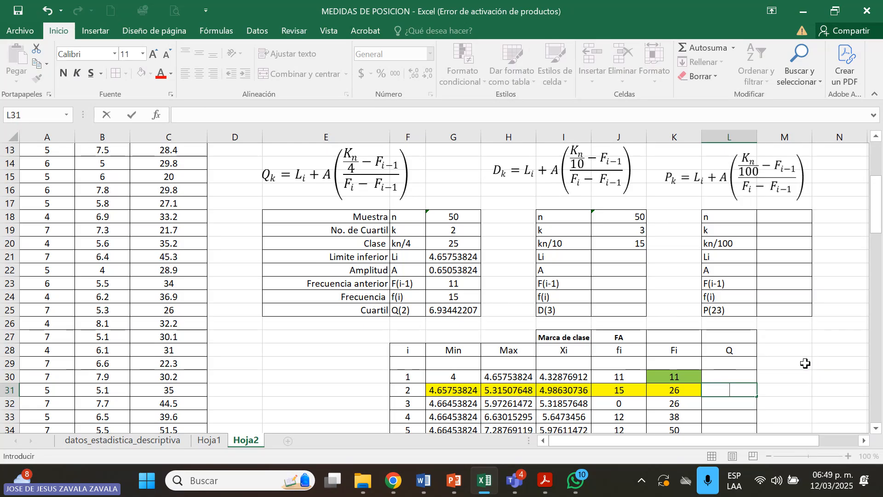
type("D3")
left_click(734, 378)
left_click(731, 390)
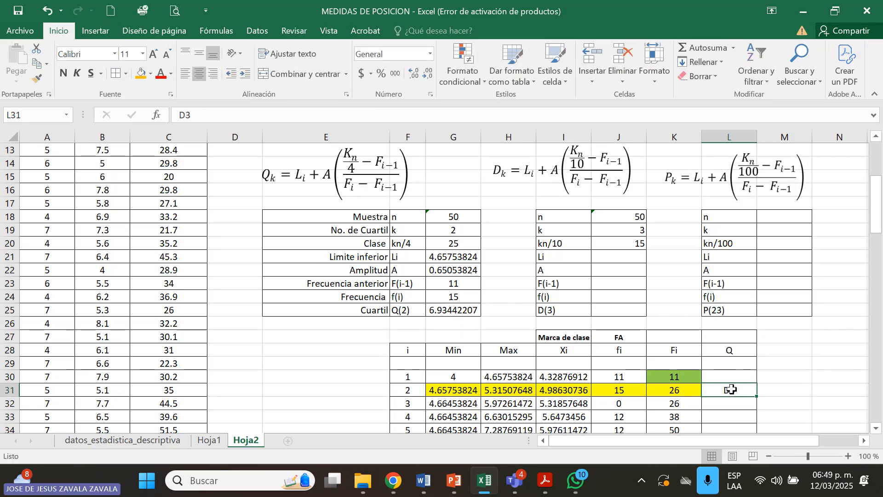
Examine the cumulative frequencies in K30 and K31 and the row 31 lower limit to locate the third decile's class
left_click(686, 376)
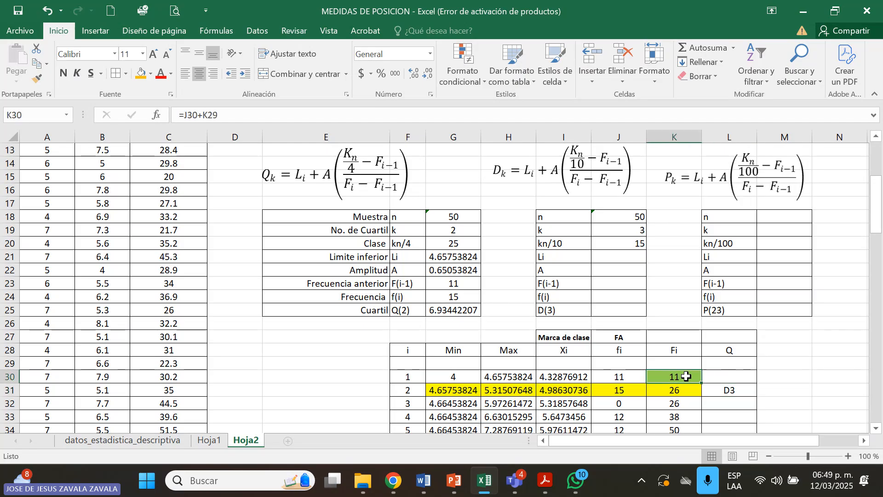
left_click(685, 390)
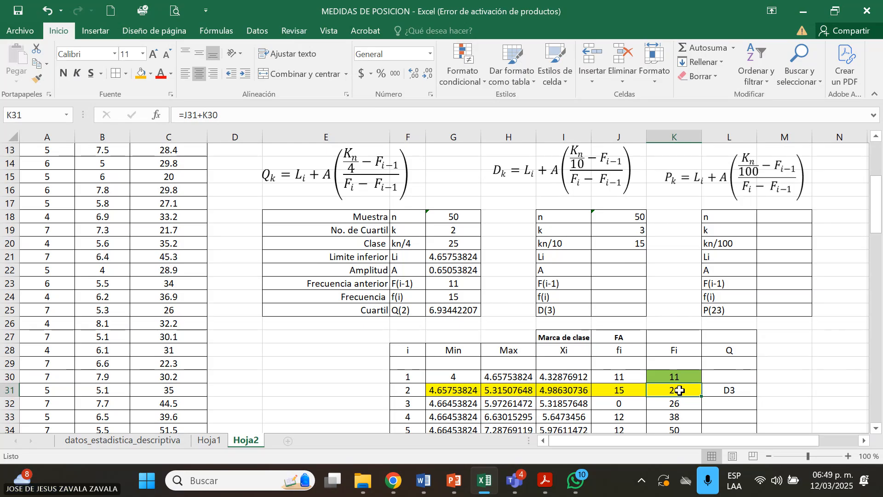
left_click(630, 257)
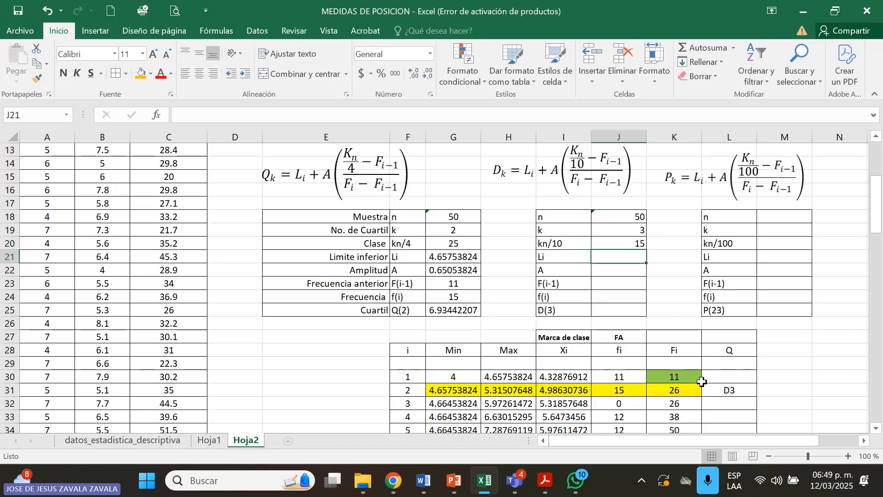
left_click(726, 392)
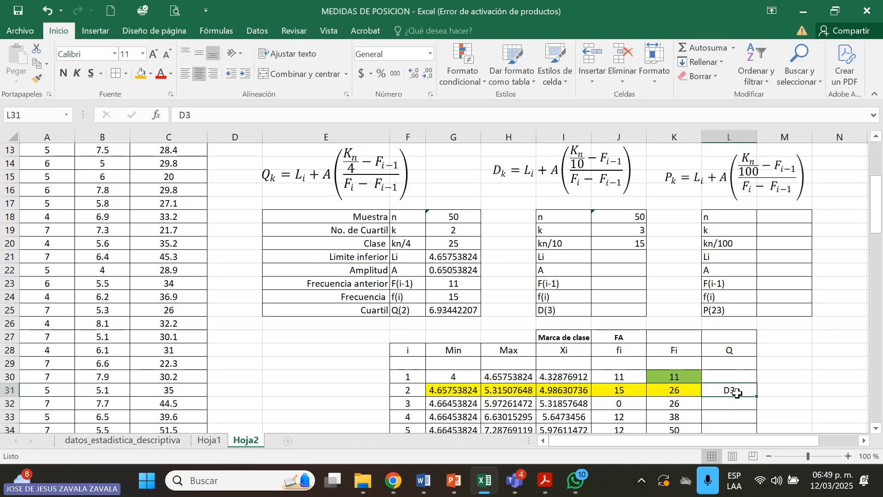
left_click(688, 390)
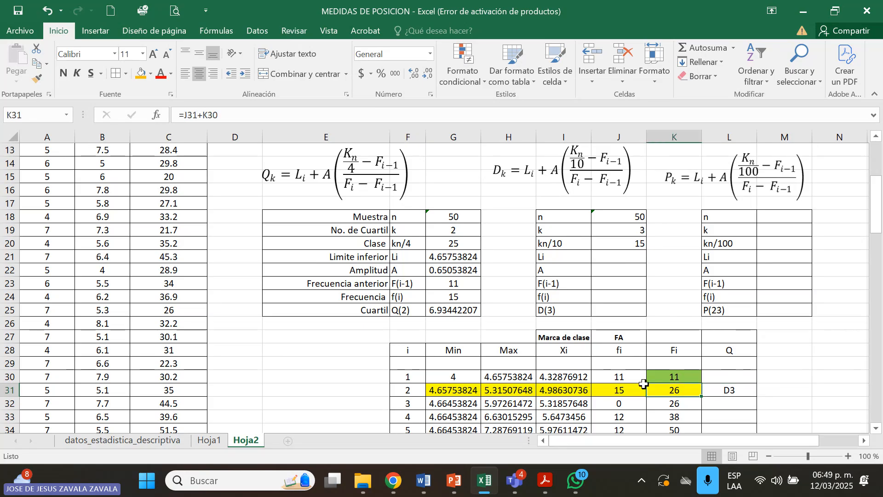
left_click(464, 389)
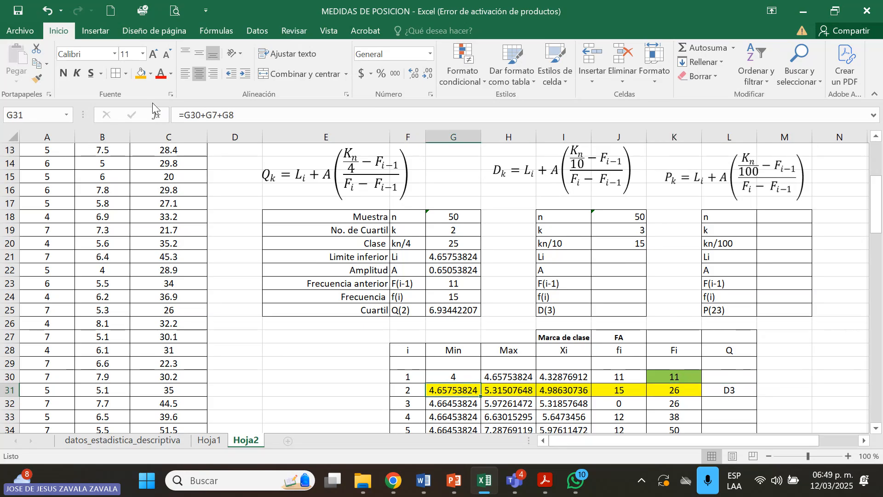
Shade the row 31 lower limit in G31 orange and fill the decile lower limit in J21 with =G31
left_click(141, 74)
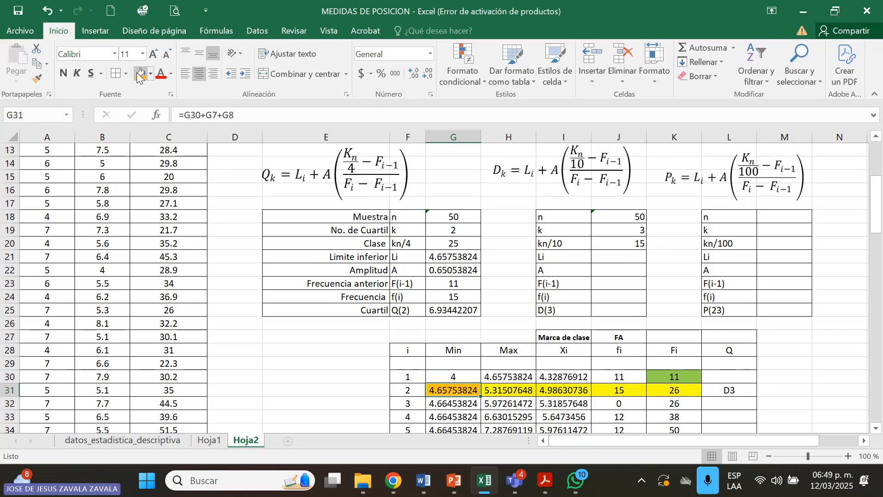
left_click(632, 261)
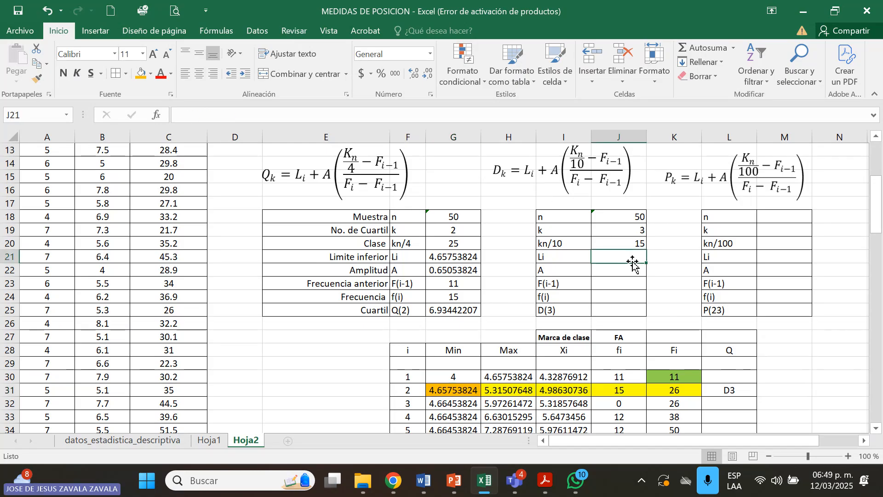
type("=")
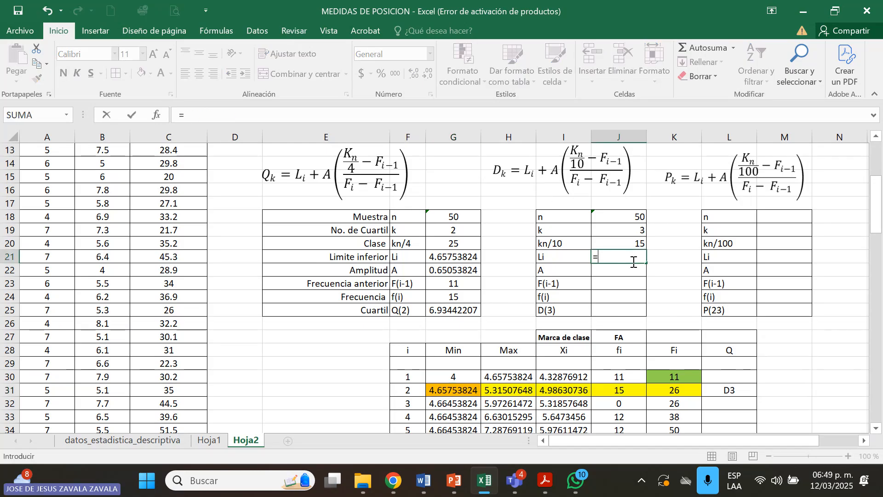
left_click(470, 388)
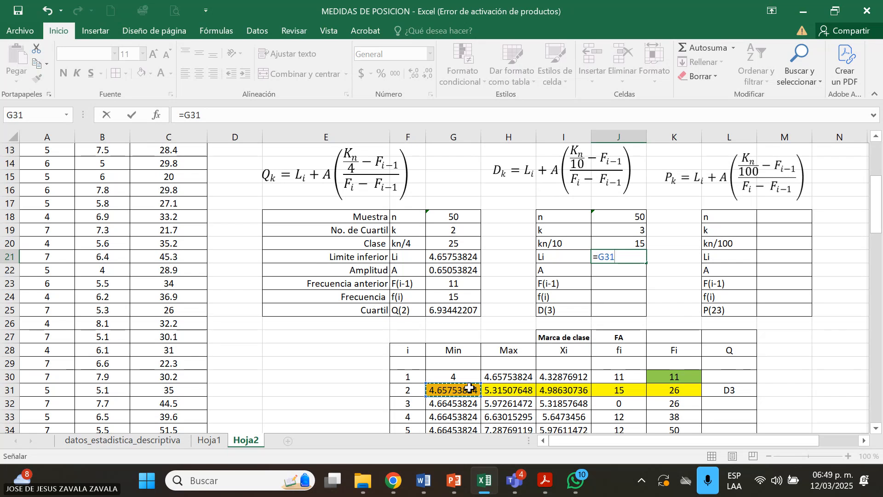
key("Return")
Fill the decile amplitude in J22 with a reference to the quartile table's amplitude, =G22
type("=")
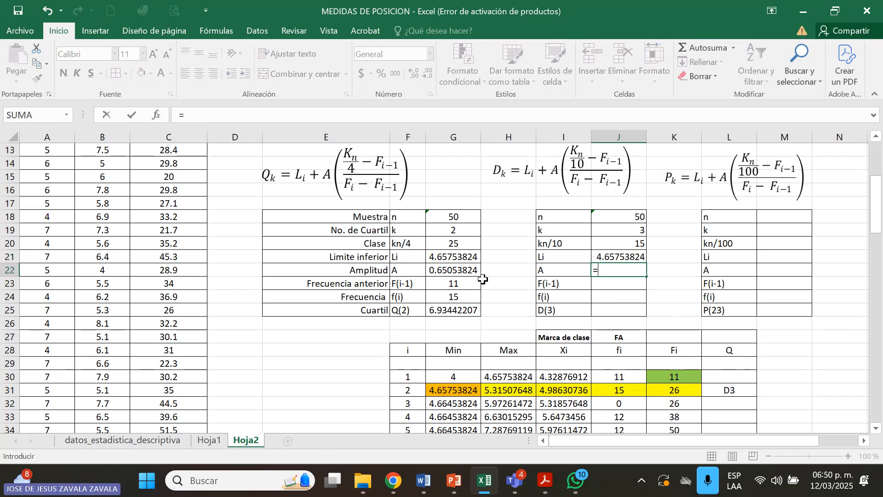
left_click(449, 268)
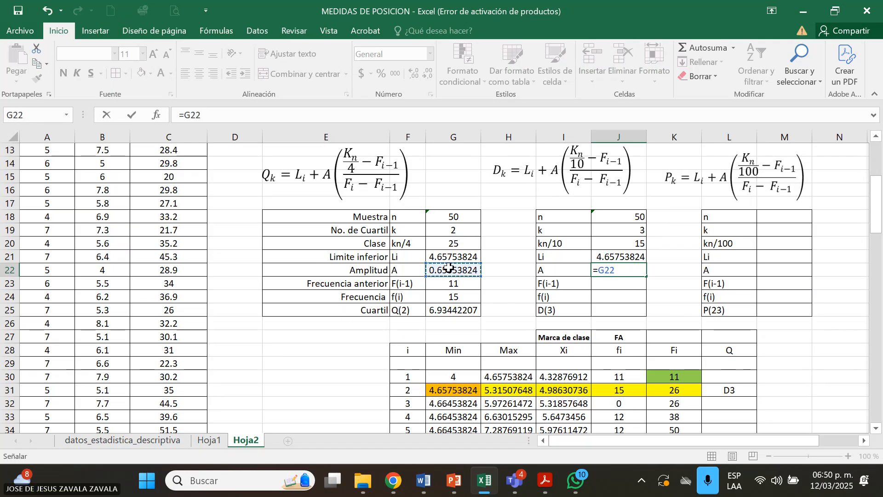
key("ctrl+Return")
key("Return")
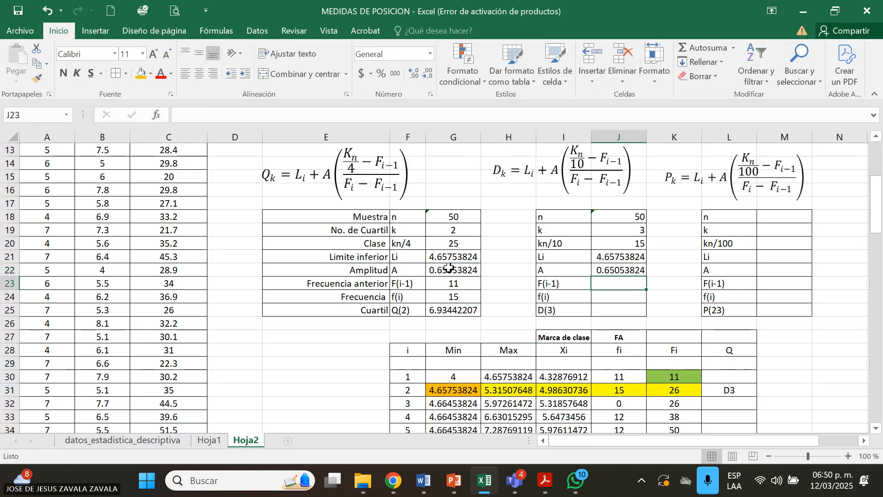
Fill the decile's previous cumulative frequency in J23 with =K30 and its class frequency in J24 with =J31
type("=")
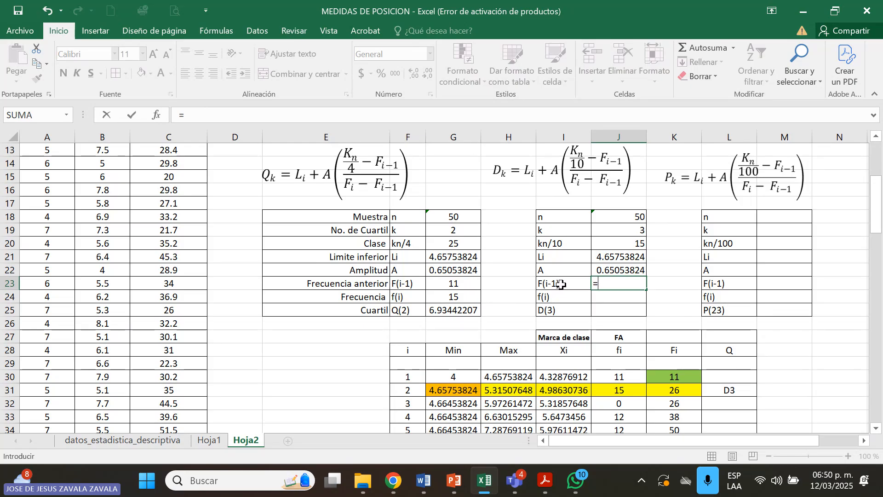
left_click(681, 377)
key("Return")
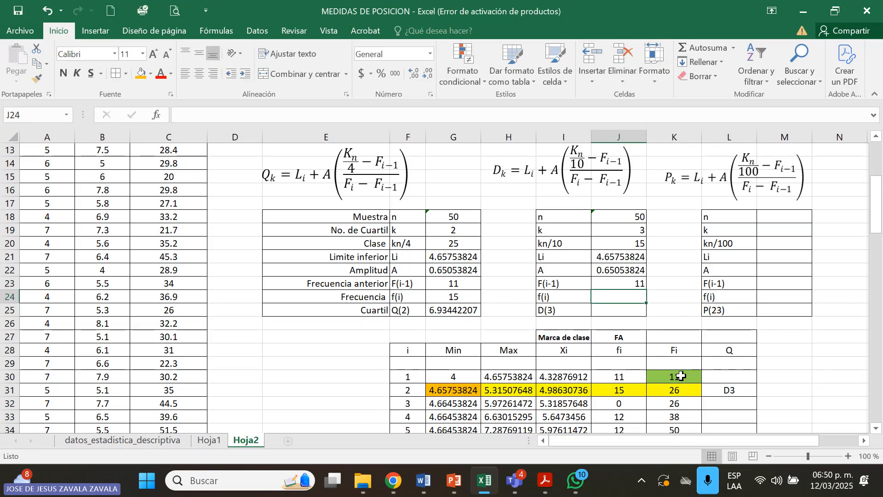
type("=")
left_click(635, 391)
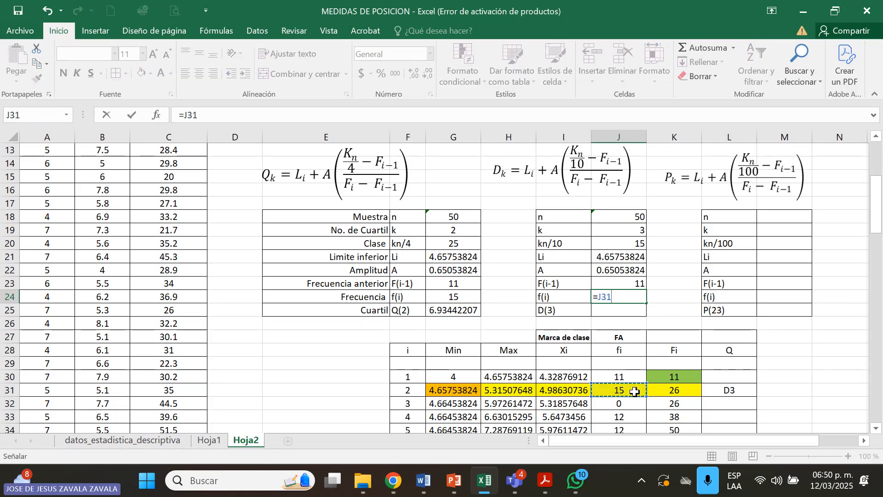
key("Return")
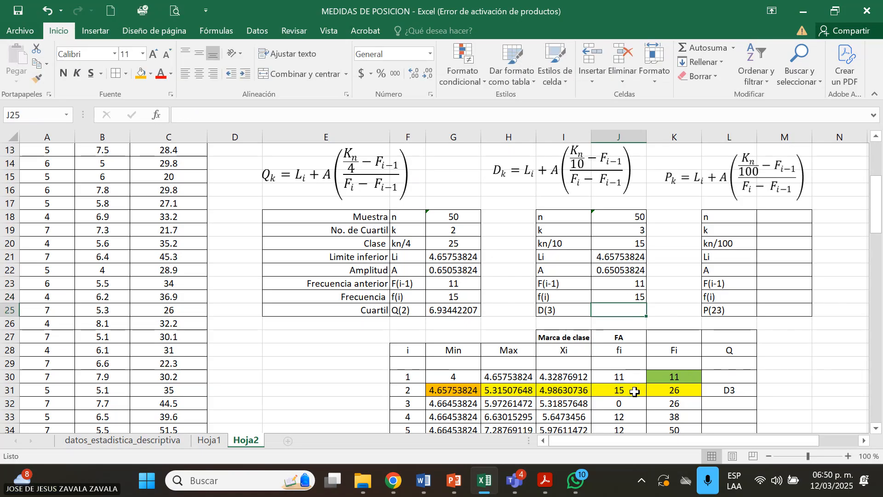
Shade the class frequency in J31 and its matching decile table cell J24 orange
left_click(635, 391)
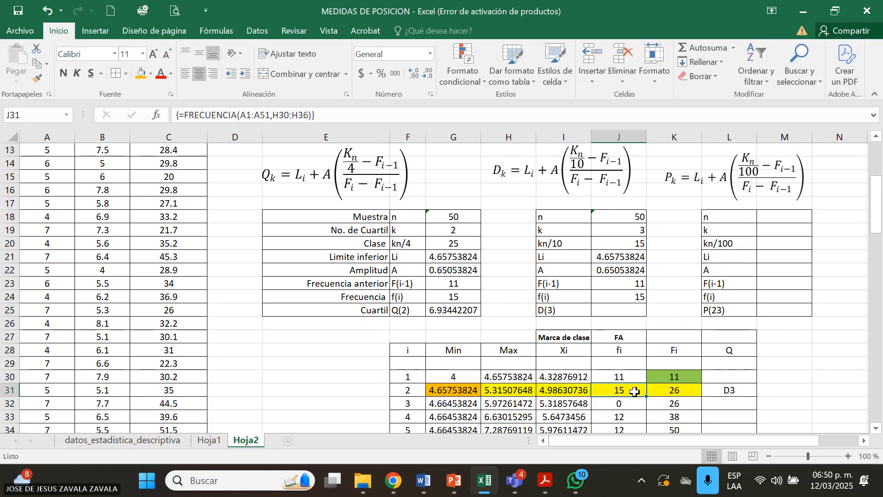
left_click(141, 76)
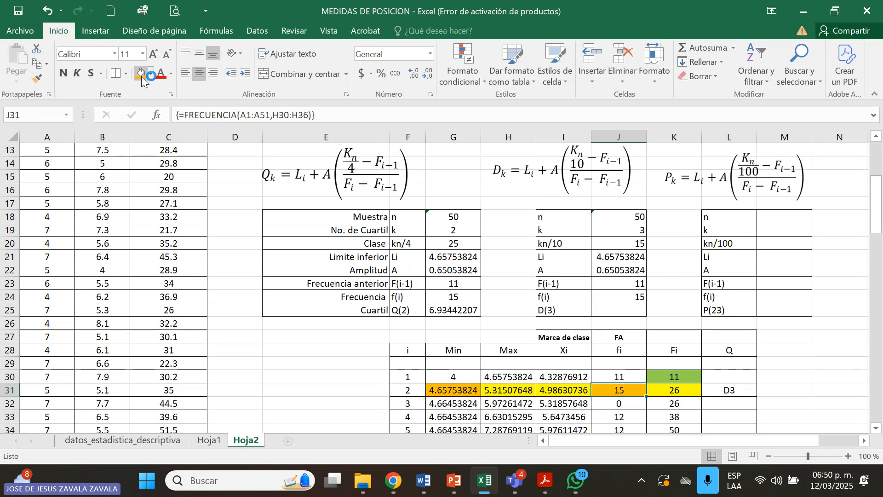
left_click(630, 295)
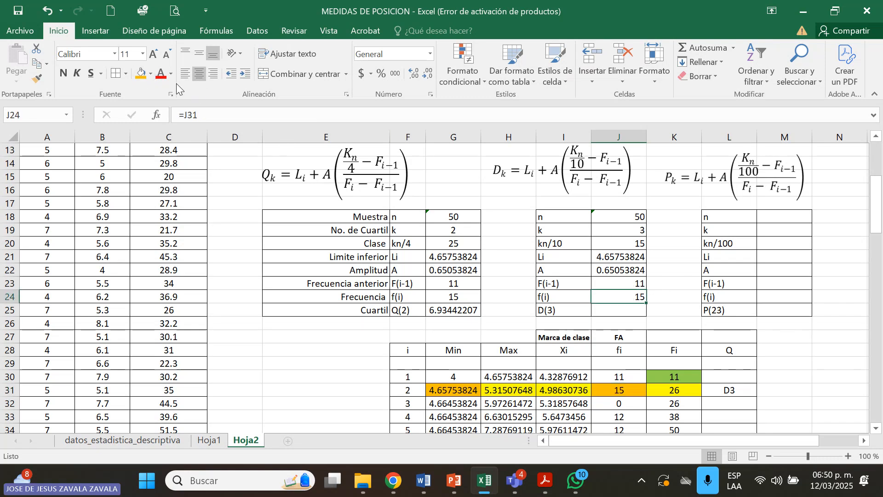
left_click(141, 77)
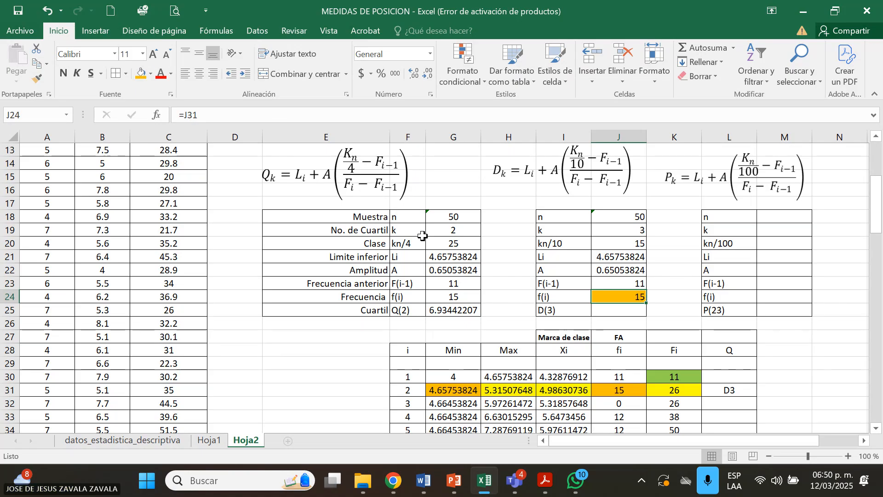
Shade the decile lower limit in J21 and its source cell G31 light blue
left_click(616, 257)
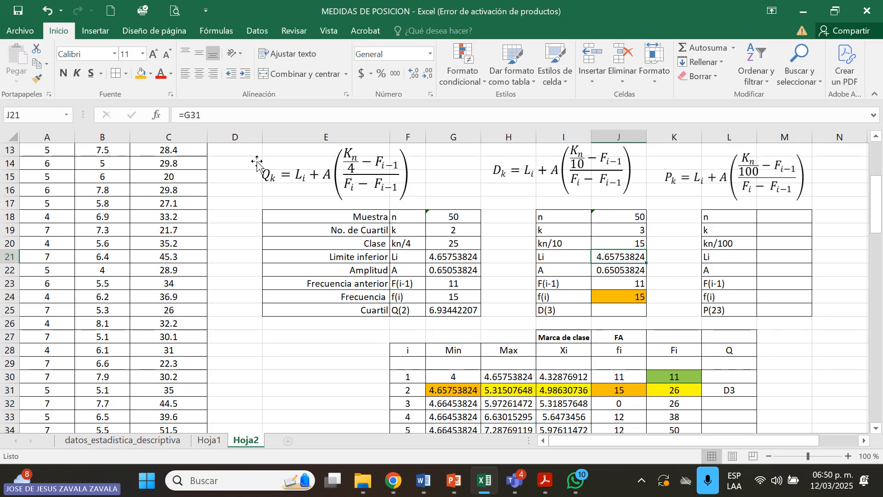
left_click(150, 76)
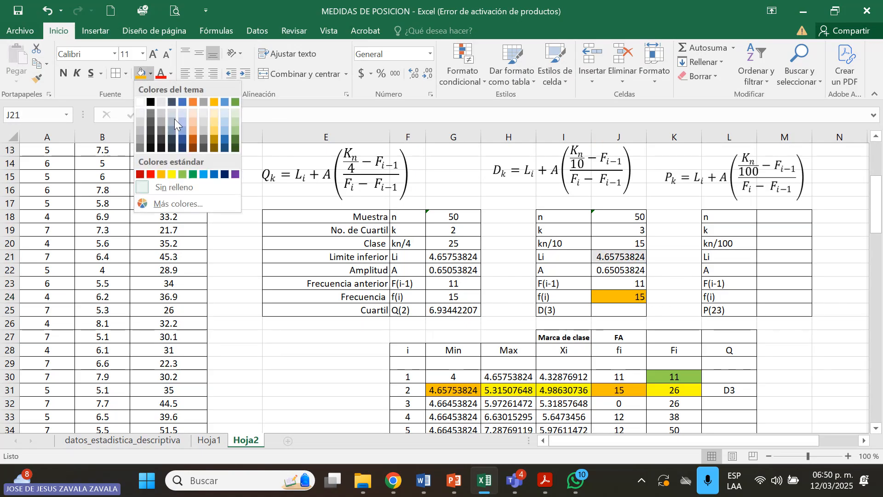
left_click(202, 175)
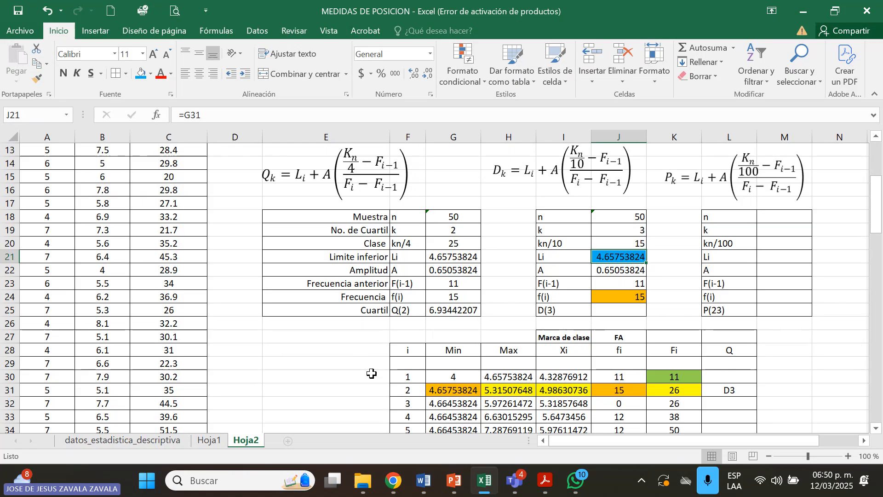
left_click(445, 392)
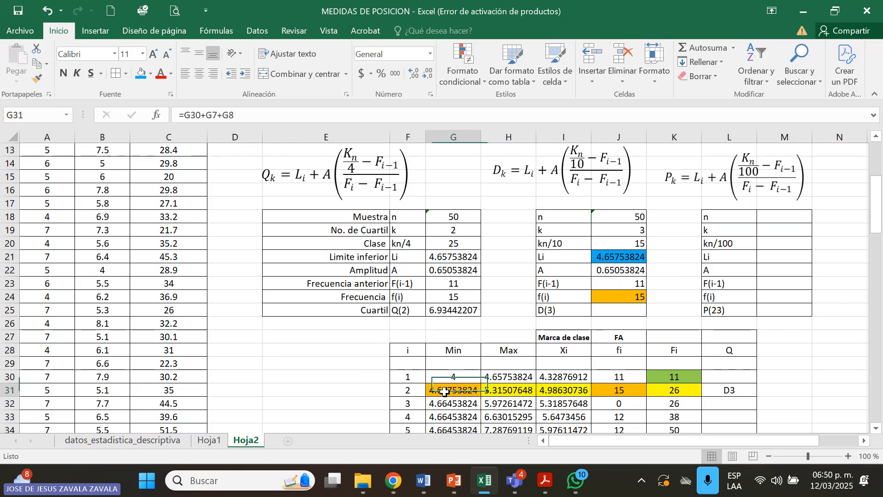
left_click(139, 75)
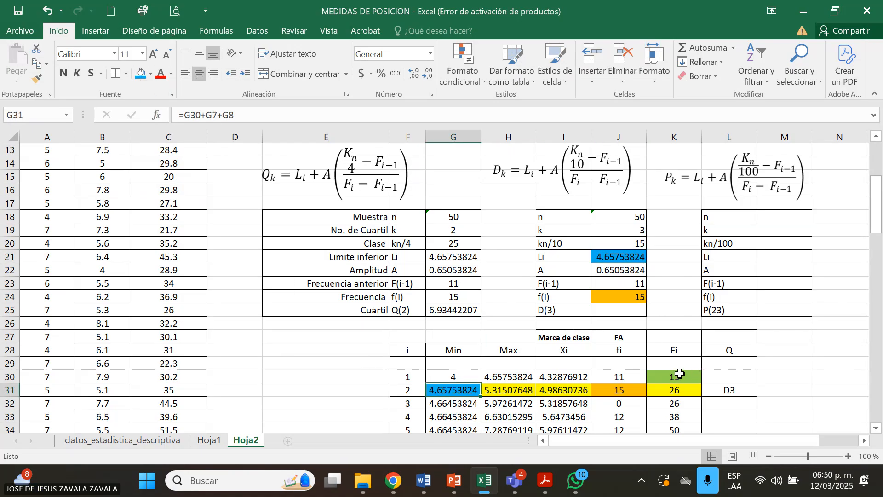
Shade the decile's previous cumulative frequency in J23 light green to match its source cell K30
left_click(607, 284)
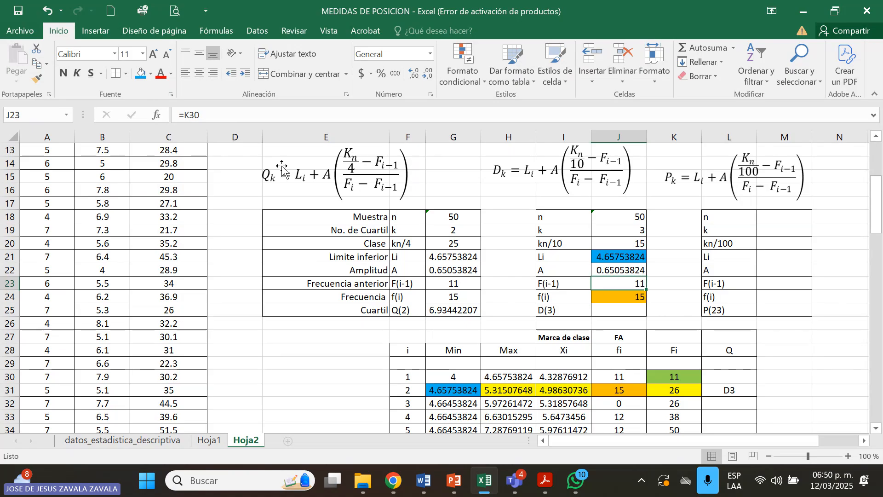
left_click(150, 74)
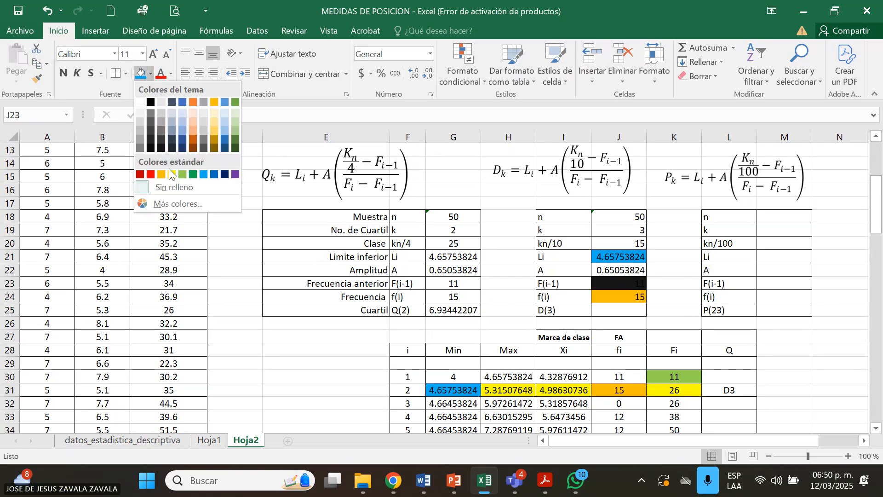
left_click(183, 174)
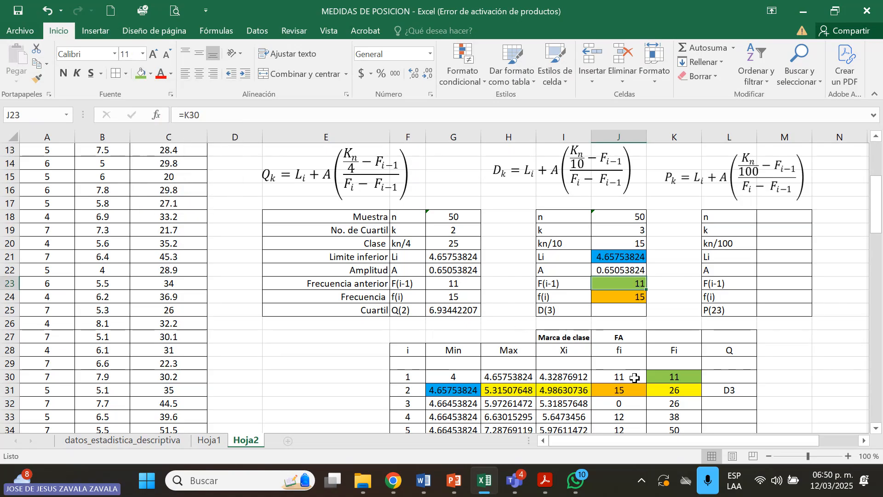
Calculate the third decile in J25 with the formula =J21+J22*(J20-J23)/(J24-J23)
left_click(614, 310)
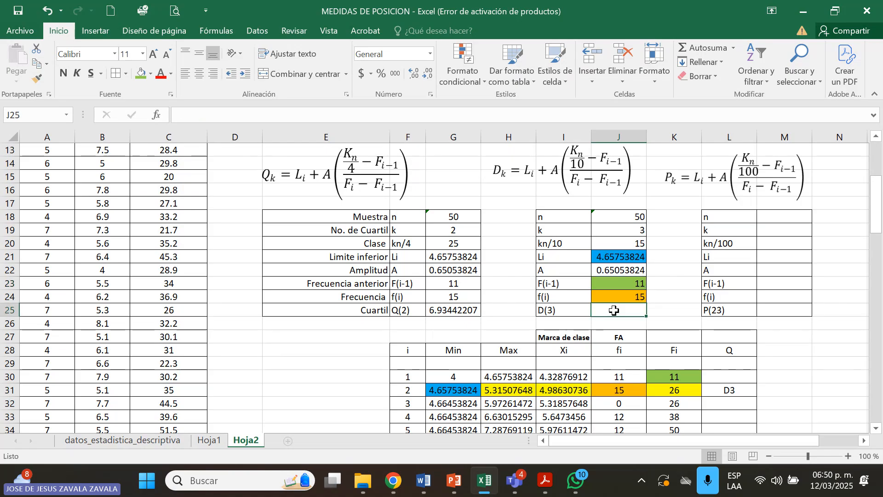
type("=")
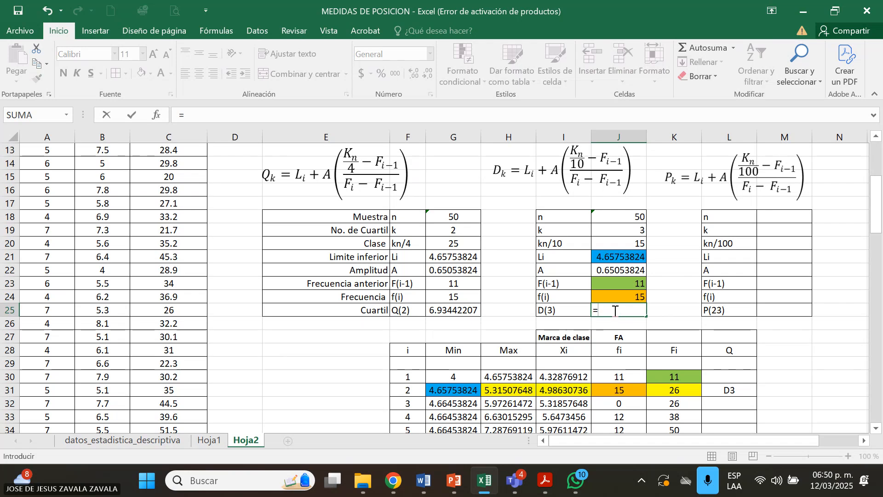
left_click(604, 257)
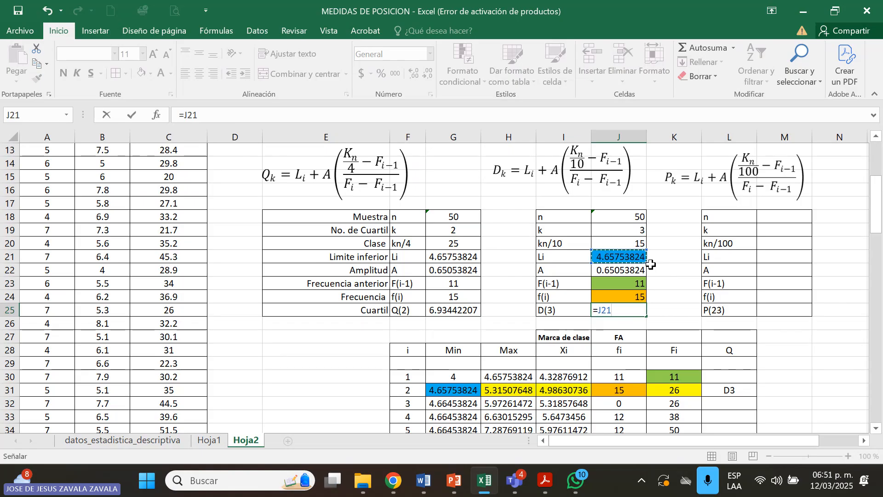
type("+")
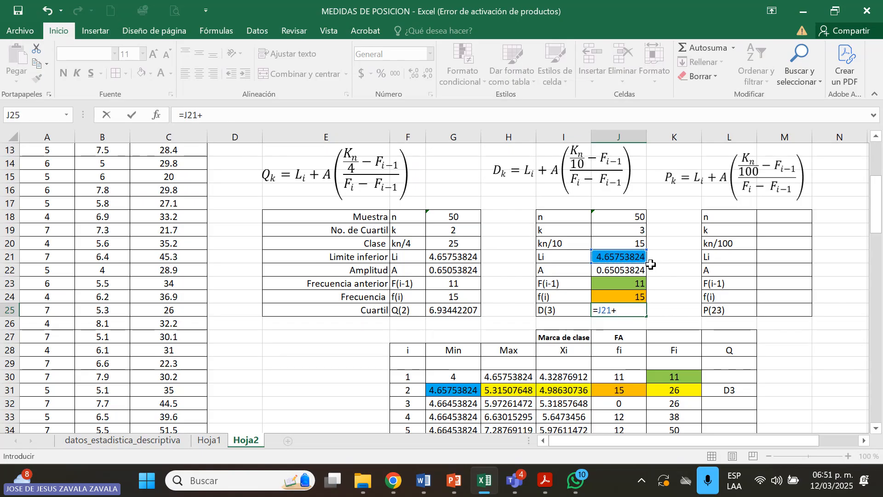
left_click(627, 271)
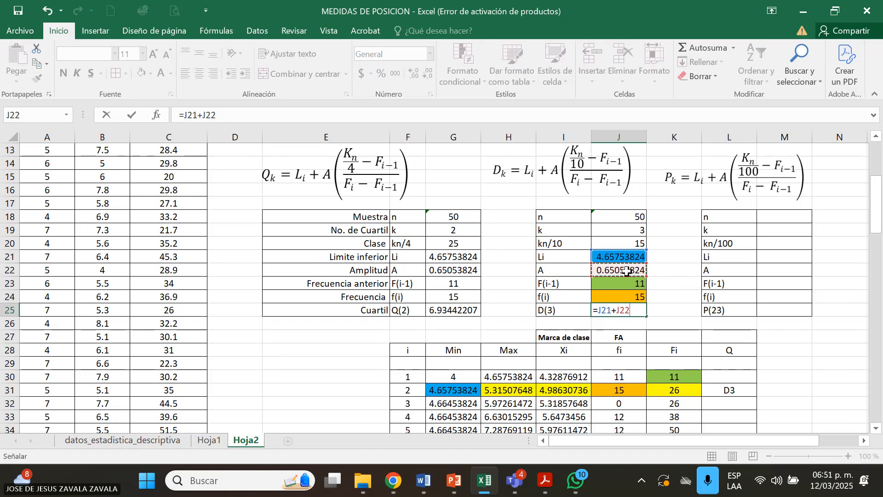
type("*")
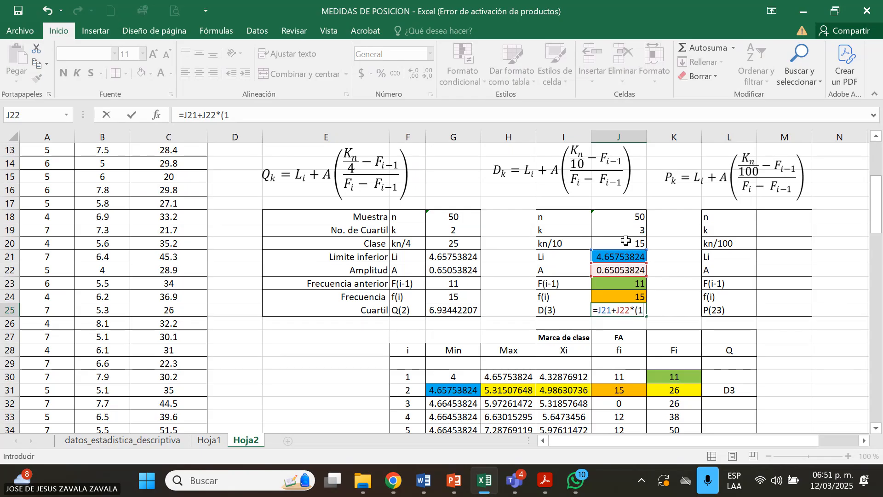
key("BackSpace")
left_click(626, 241)
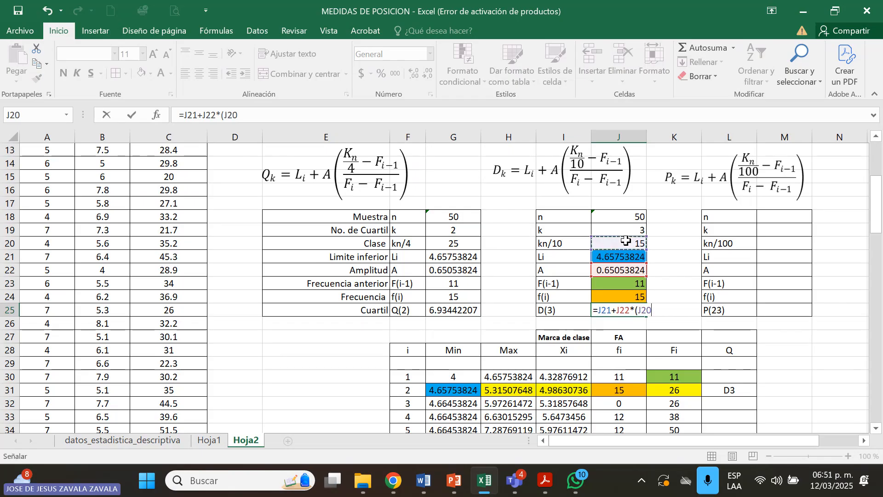
type("-")
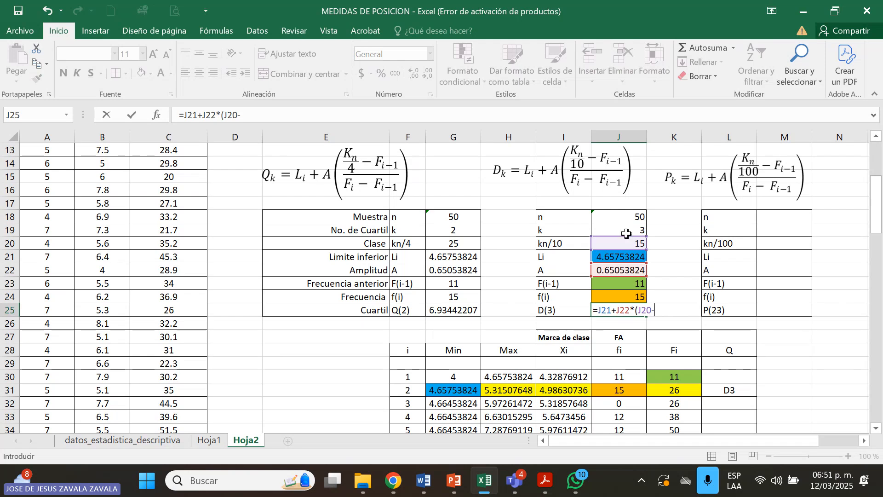
left_click(630, 285)
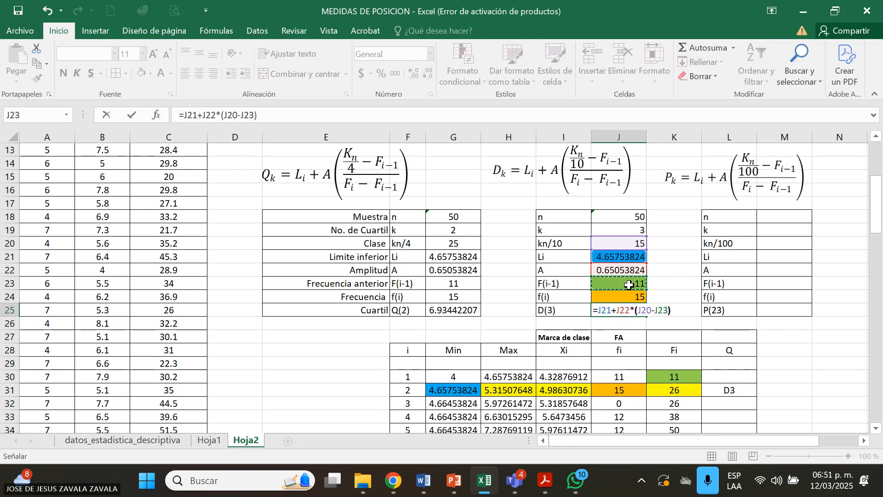
type("/")
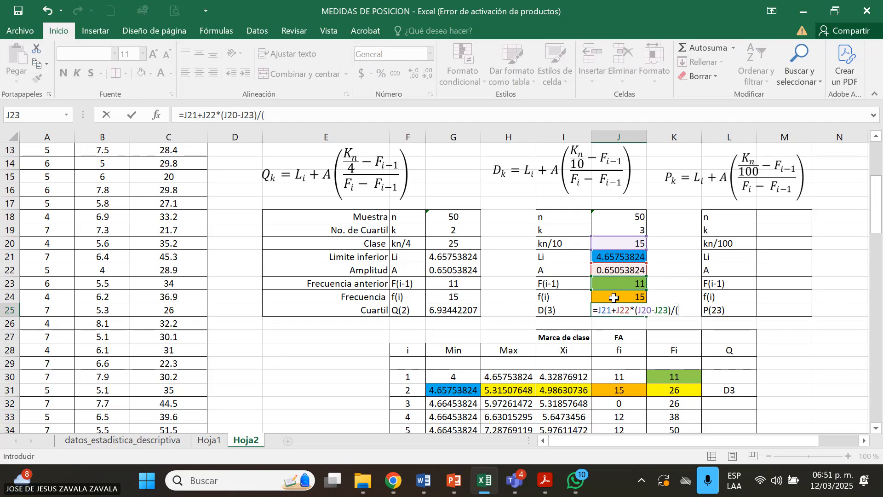
type("(")
left_click(614, 297)
type("-")
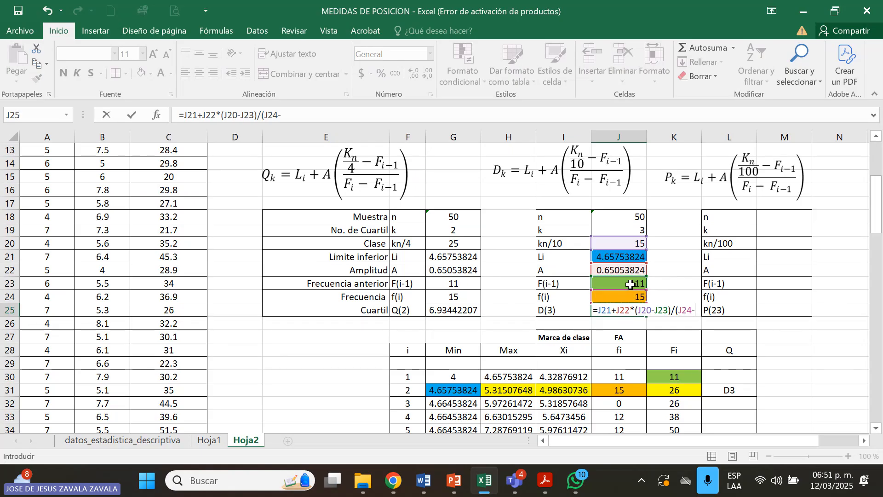
left_click(630, 285)
type(")")
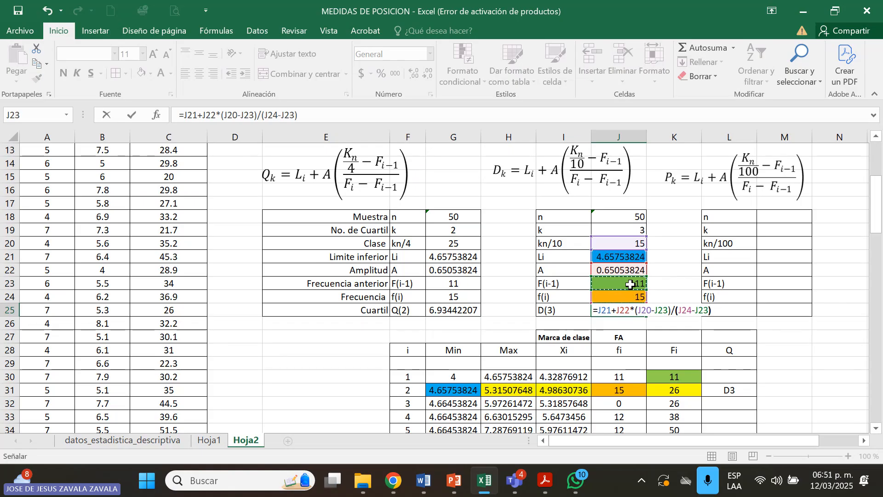
key("Return")
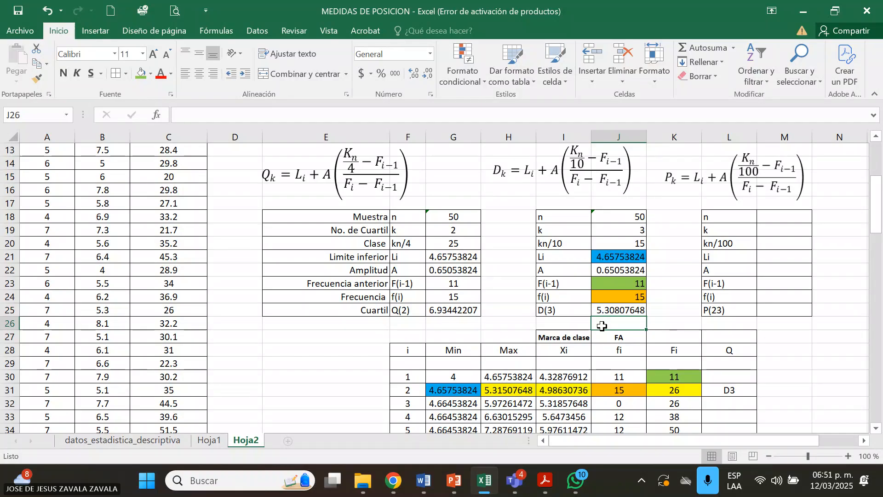
left_click(631, 309)
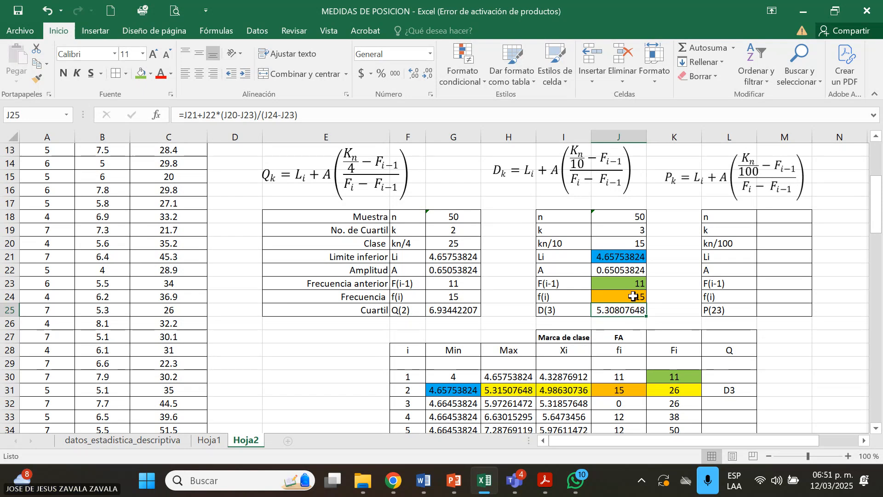
Set the decile number k in J19 to 4
left_click(640, 230)
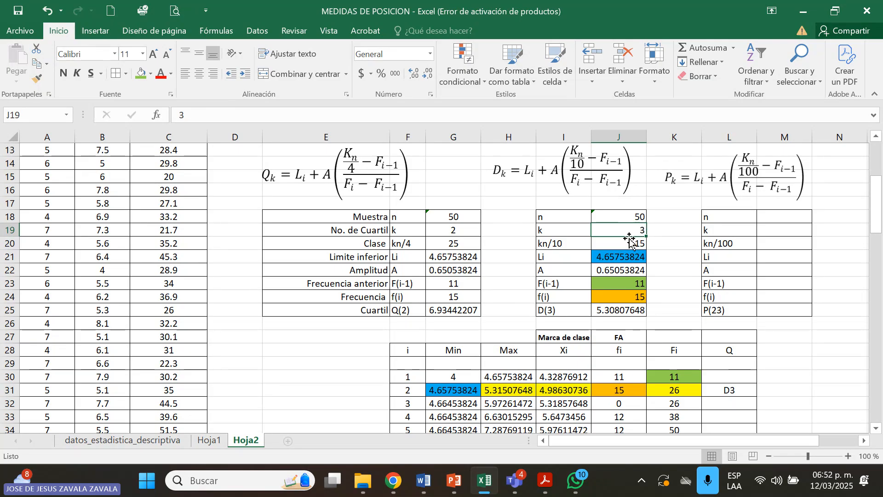
left_click(637, 245)
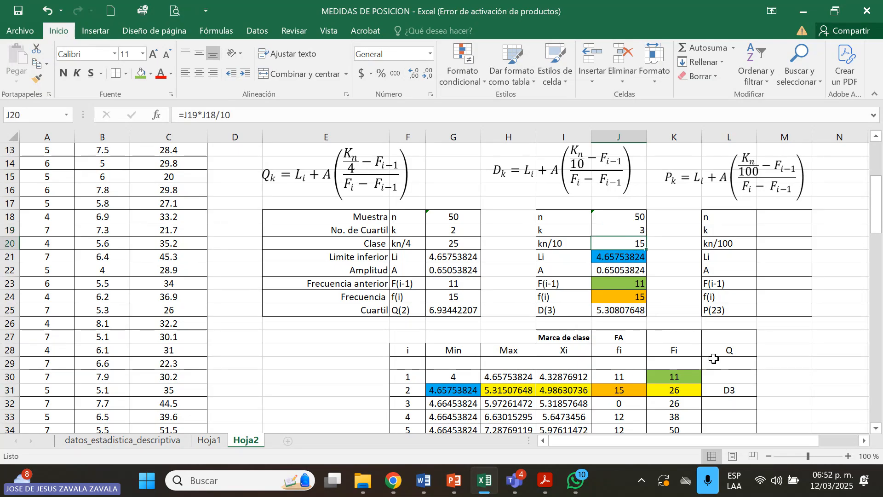
left_click(734, 403)
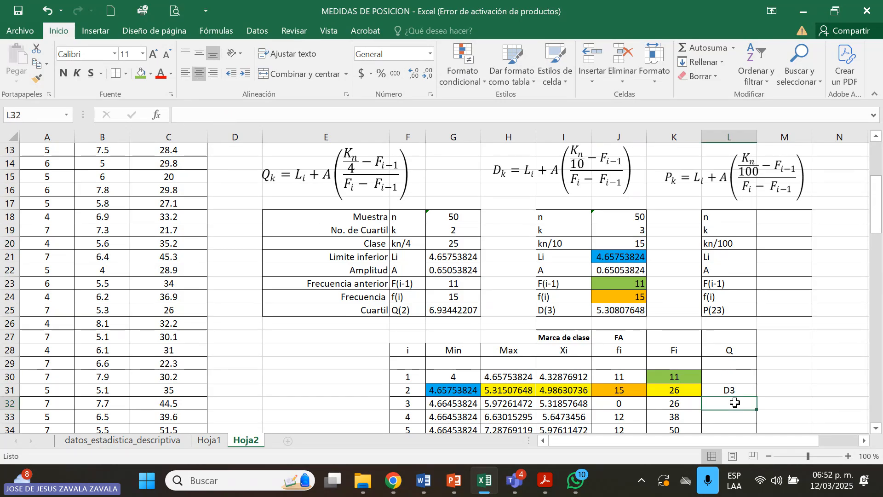
left_click(636, 233)
type("4")
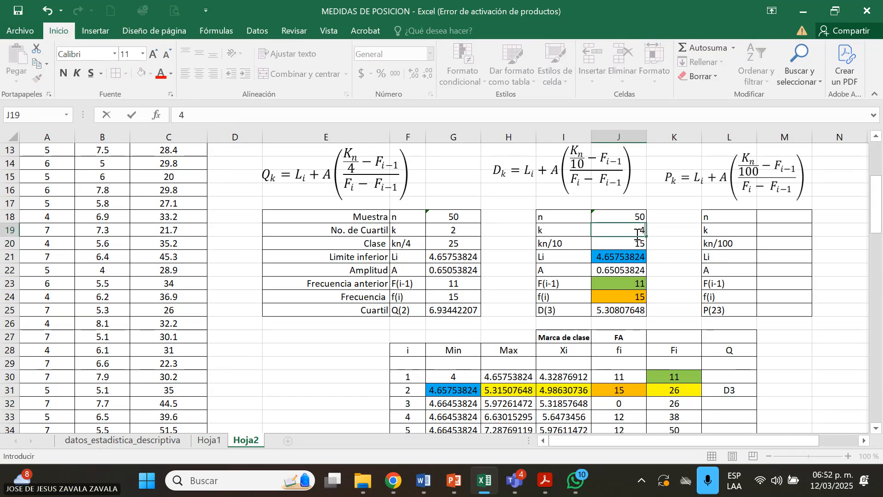
key("Return")
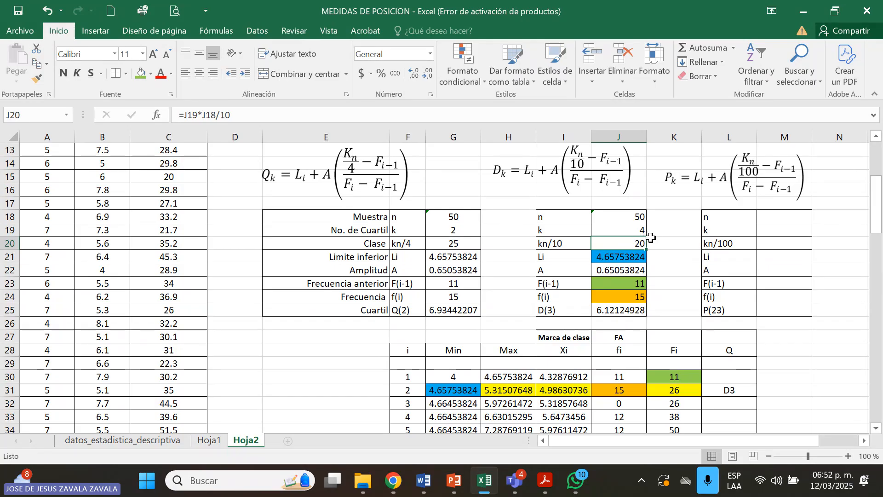
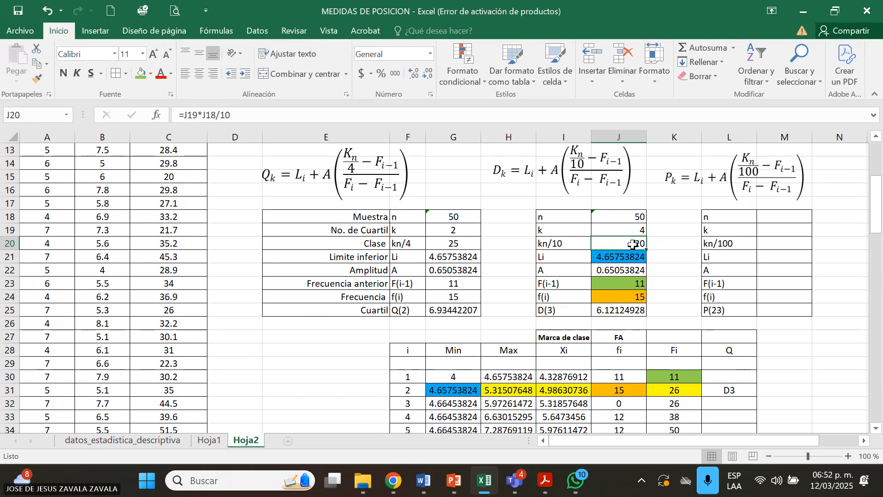
Change the decile marker beside the second class in L31 to D4
left_click(606, 258)
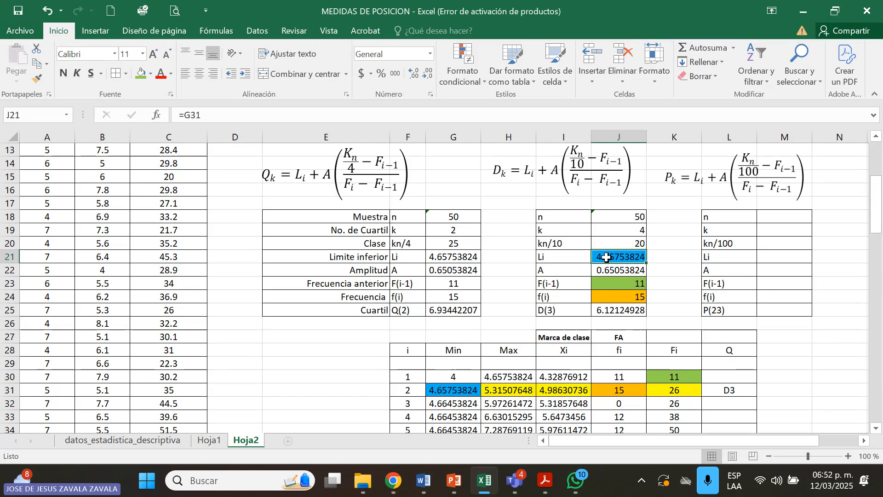
left_click(637, 240)
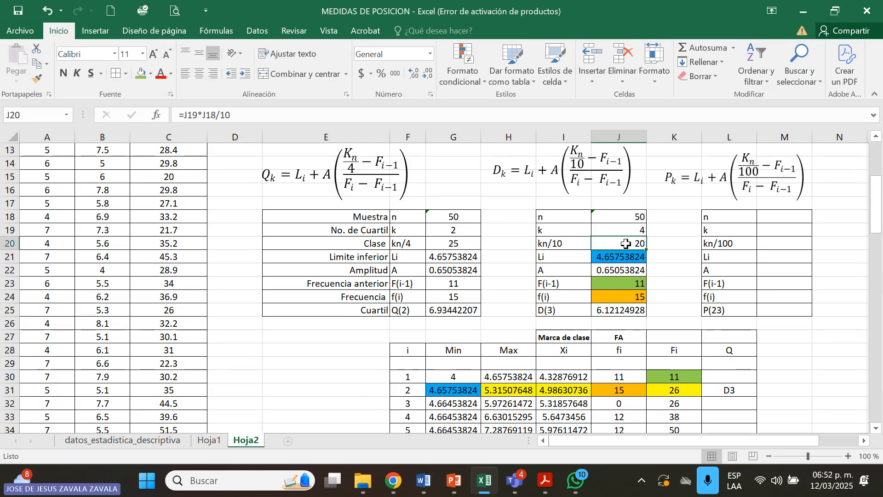
double_click(733, 390)
key("BackSpace")
type("4")
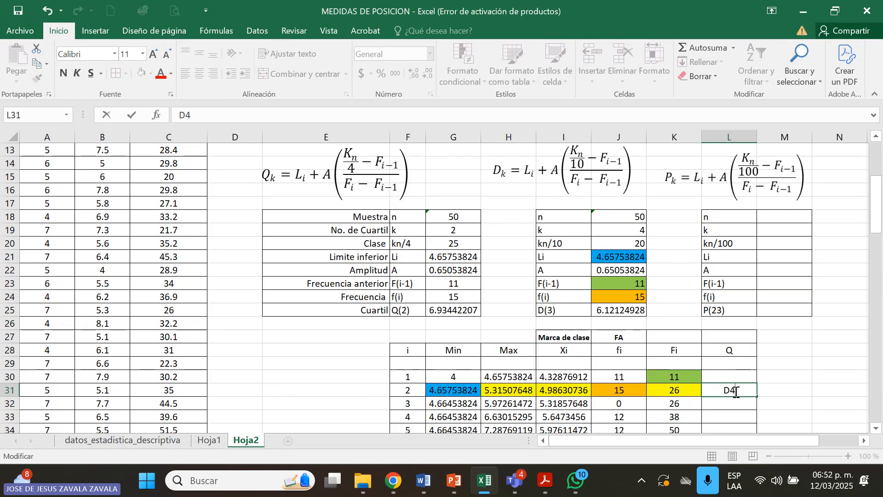
key("Return")
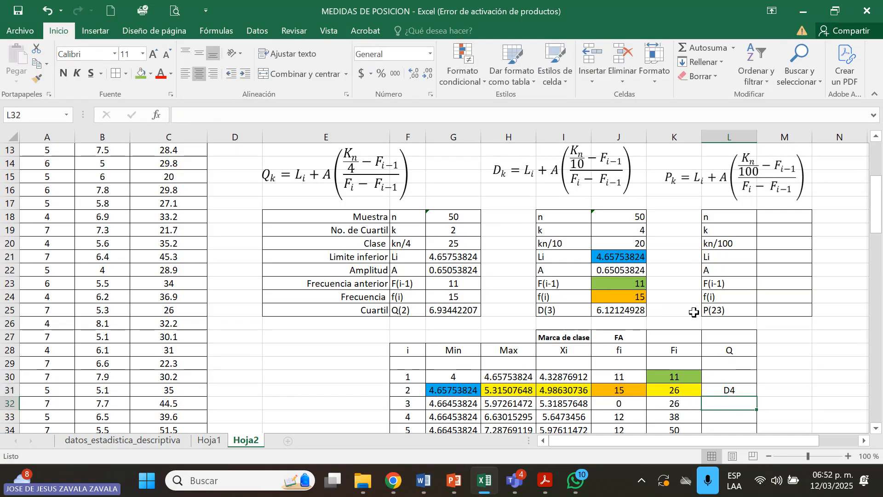
Check the decile position in J20 against cumulative frequencies K30 and K31, and review the source cells of J23 and J24
left_click(641, 245)
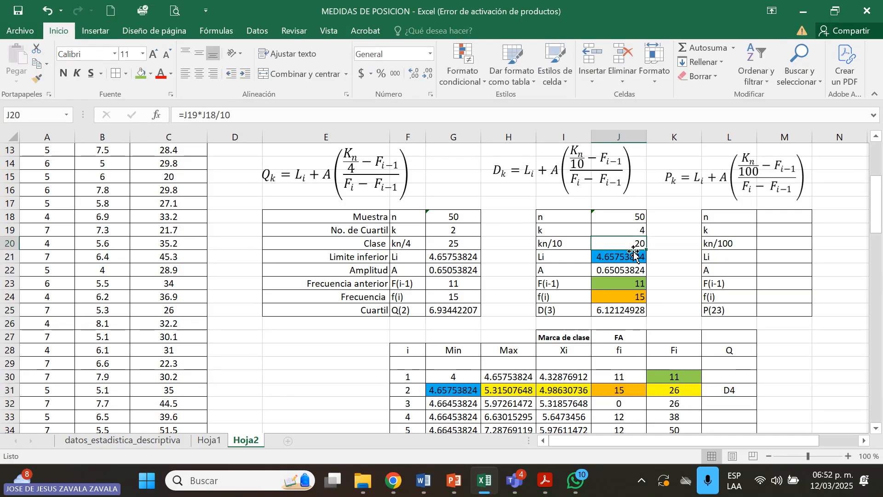
left_click(685, 380)
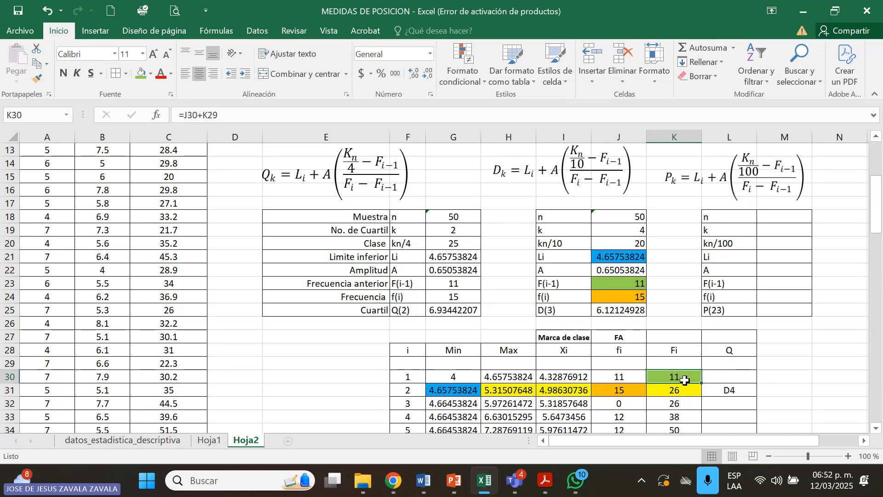
left_click(682, 391)
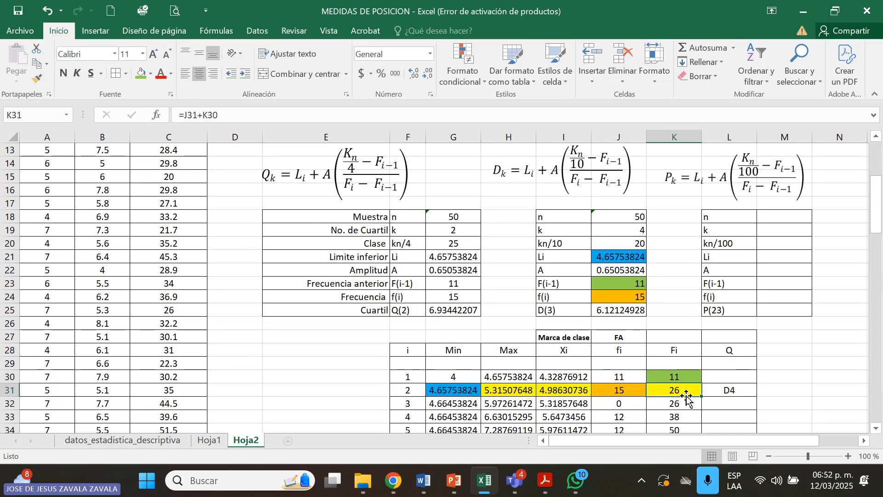
left_click(743, 394)
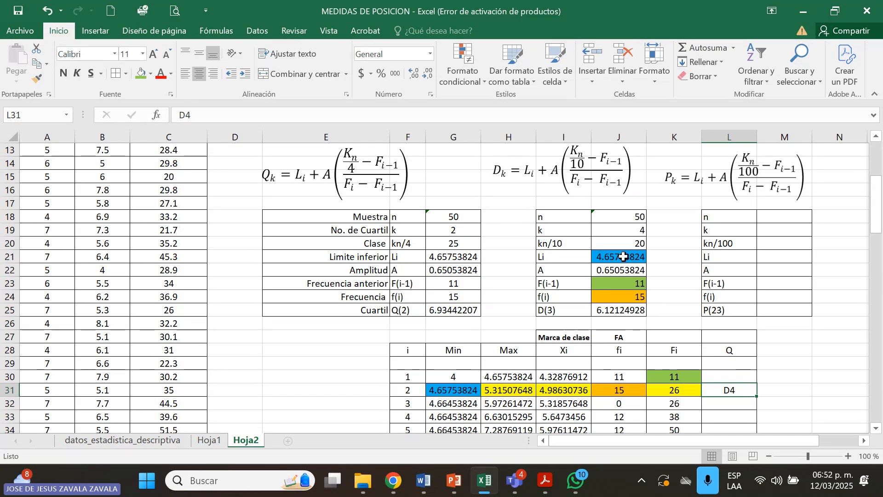
left_click(620, 286)
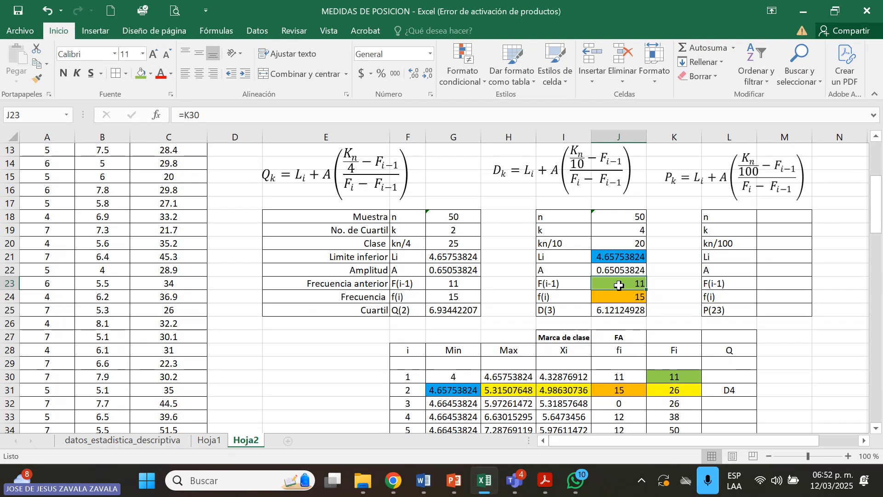
left_click(620, 297)
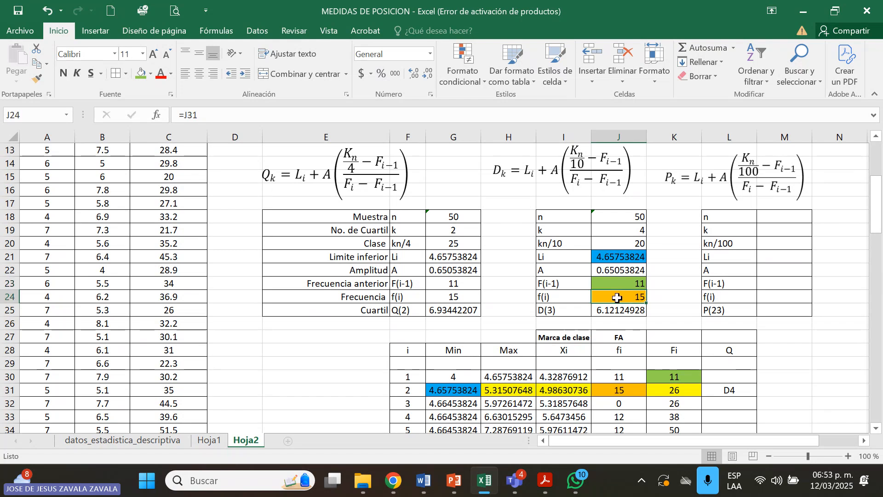
left_click(615, 390)
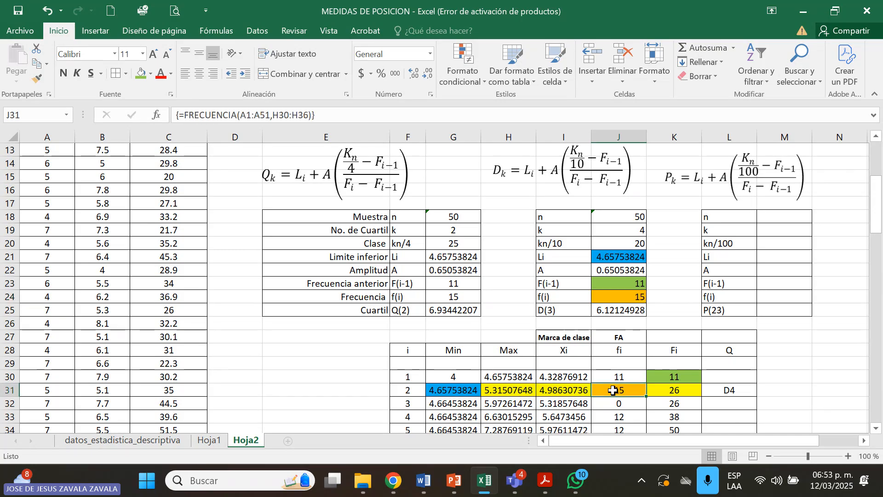
Change the decile result label in I25 to D(4)
double_click(550, 311)
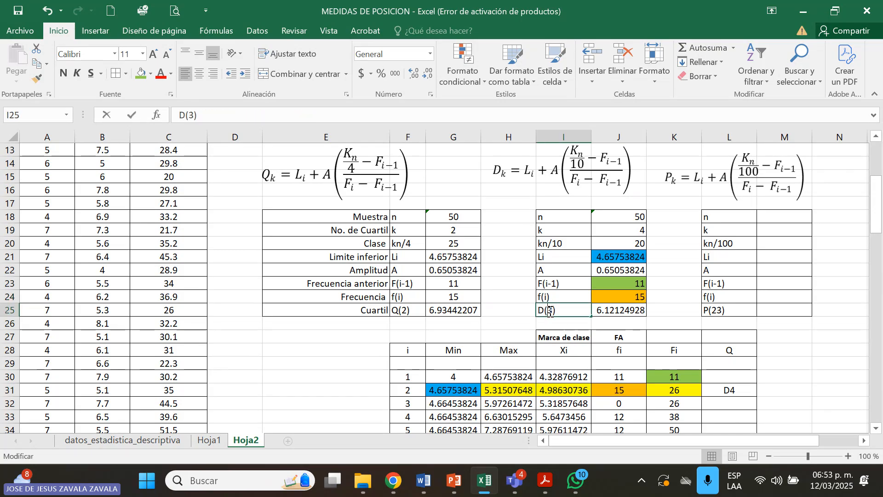
key("BackSpace")
type("4")
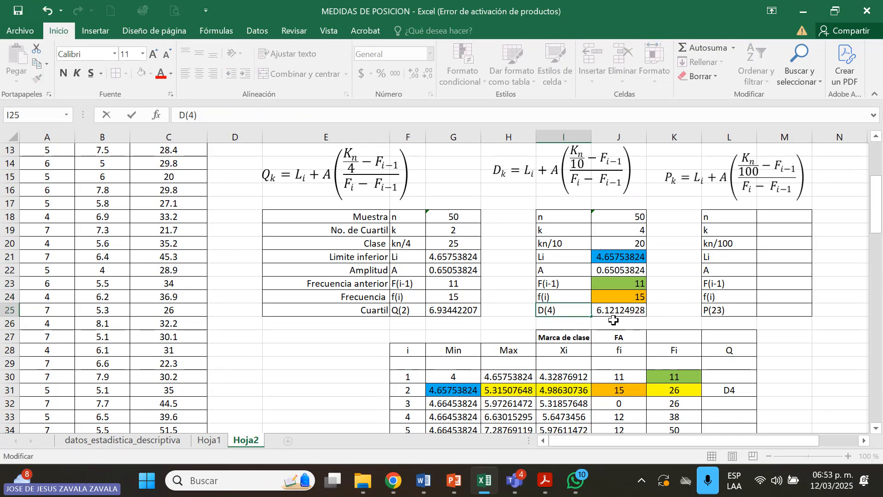
left_click(614, 320)
left_click(628, 311)
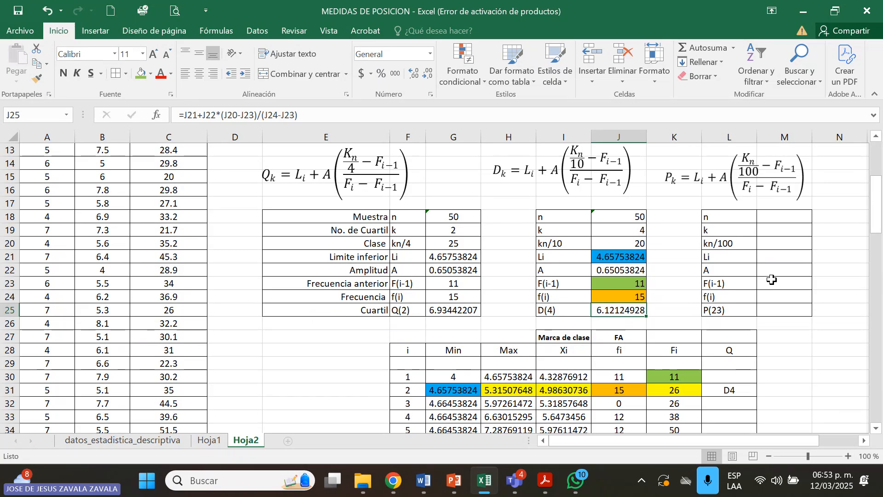
Change the percentile result label in L25 to P(78)
double_click(717, 310)
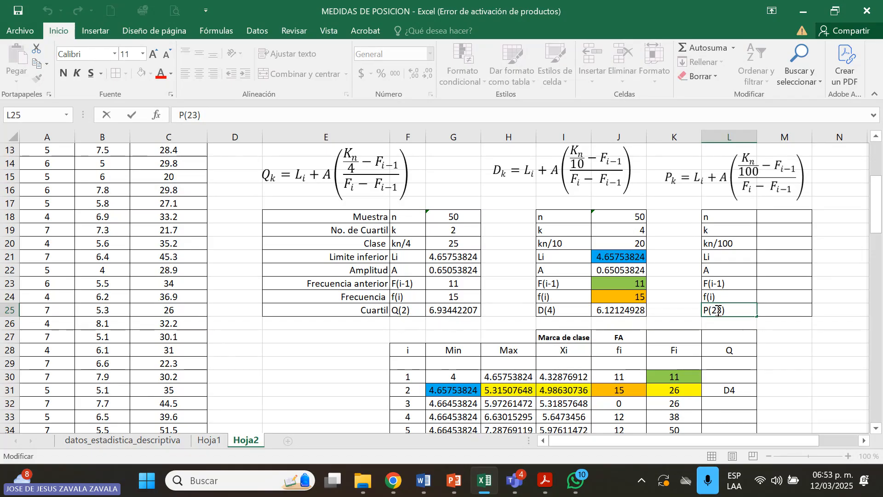
key("BackSpace")
key("Delete")
left_click(759, 283)
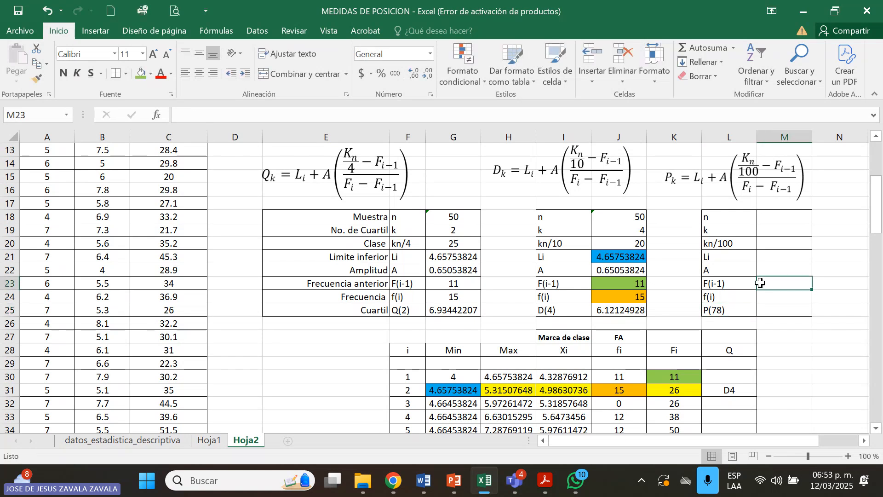
Link the percentile sample size n in M18 to J18 and set the percentile number k in M19 to 78
left_click(778, 220)
type("=")
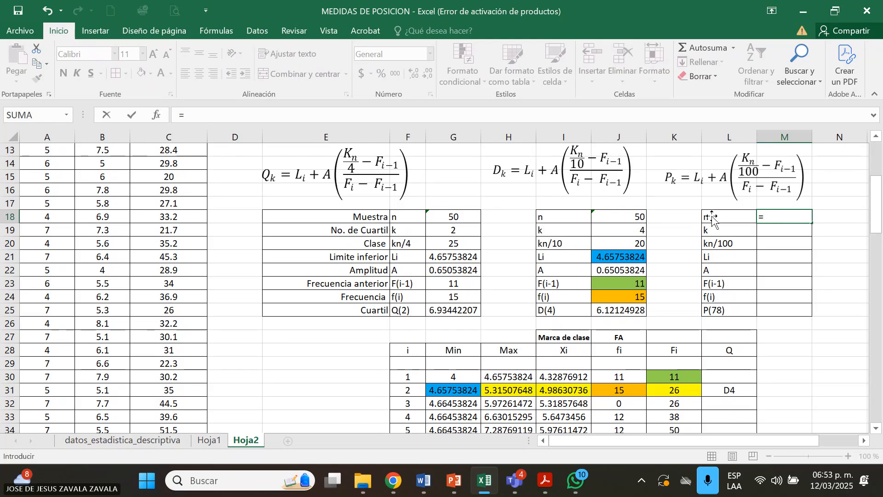
left_click(634, 217)
key("Return")
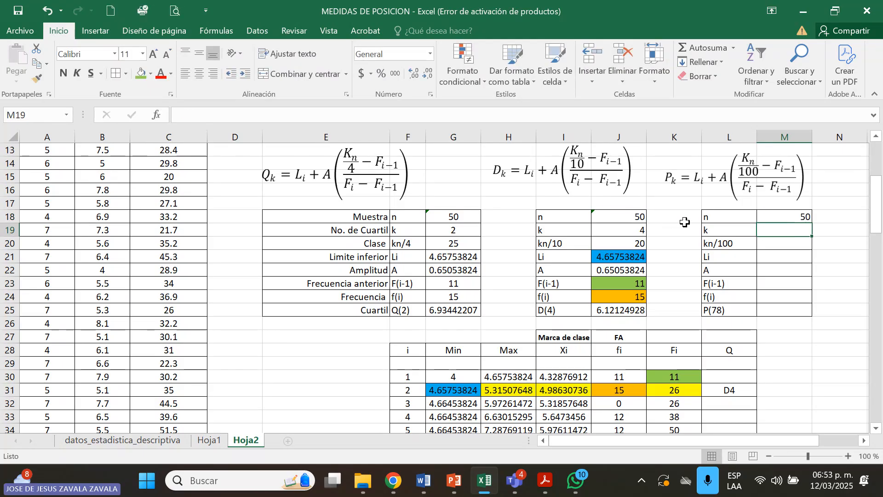
type("=")
key("BackSpace")
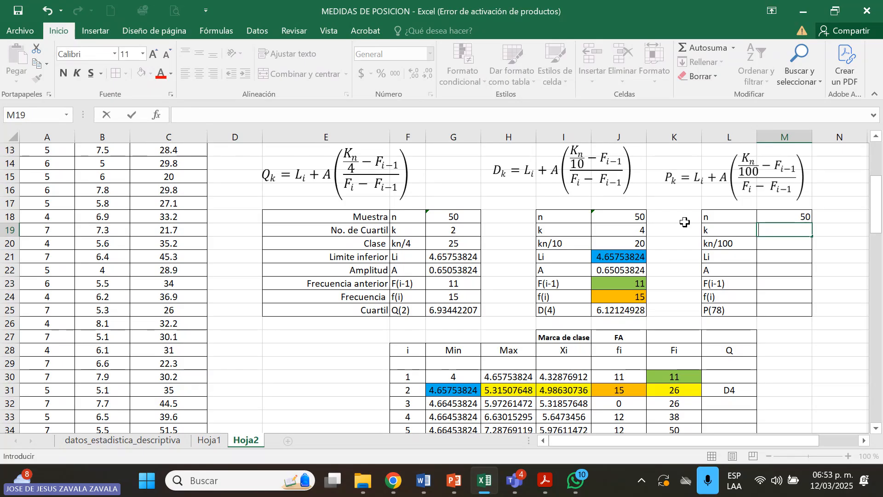
type("78")
left_click(770, 244)
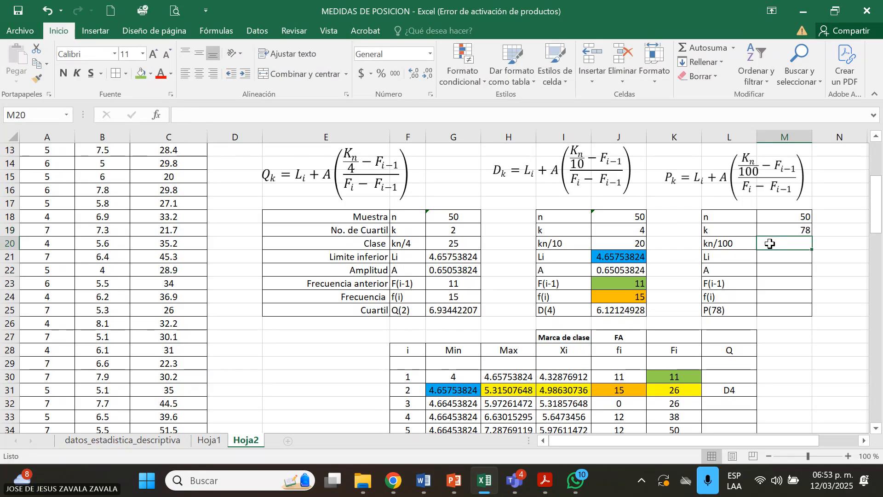
type("=")
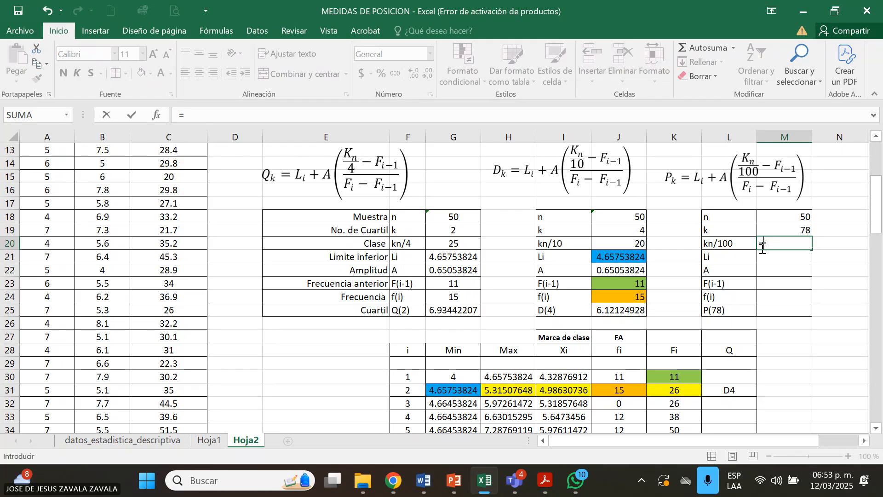
left_click(796, 231)
type("*")
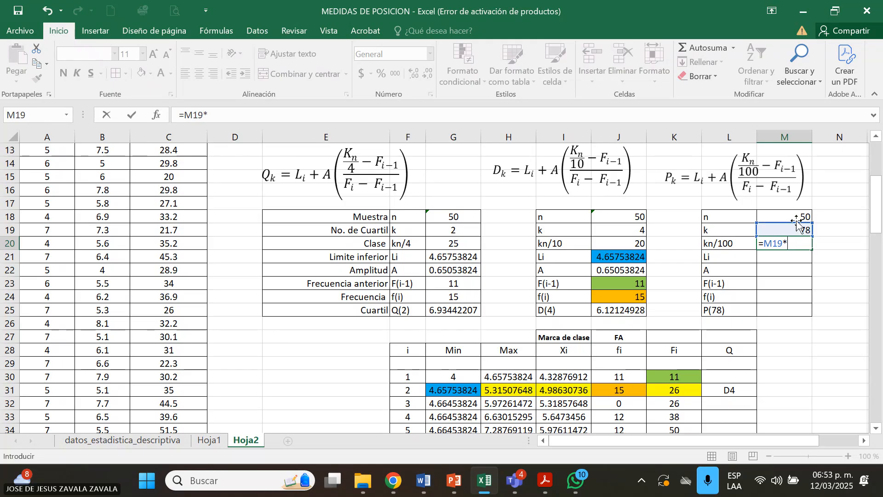
key("Return")
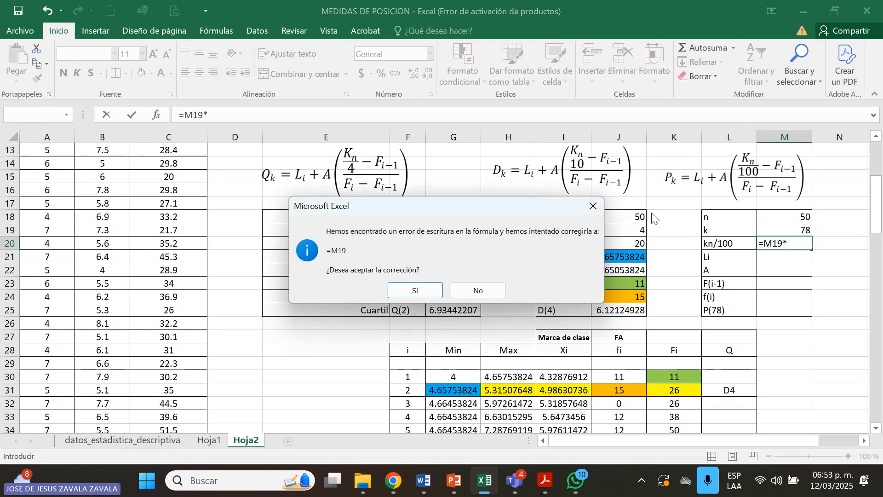
left_click(589, 207)
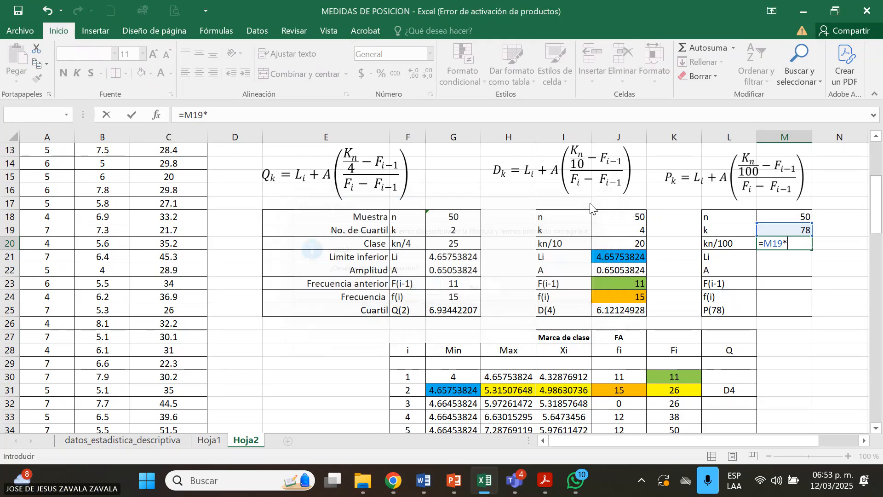
left_click(467, 293)
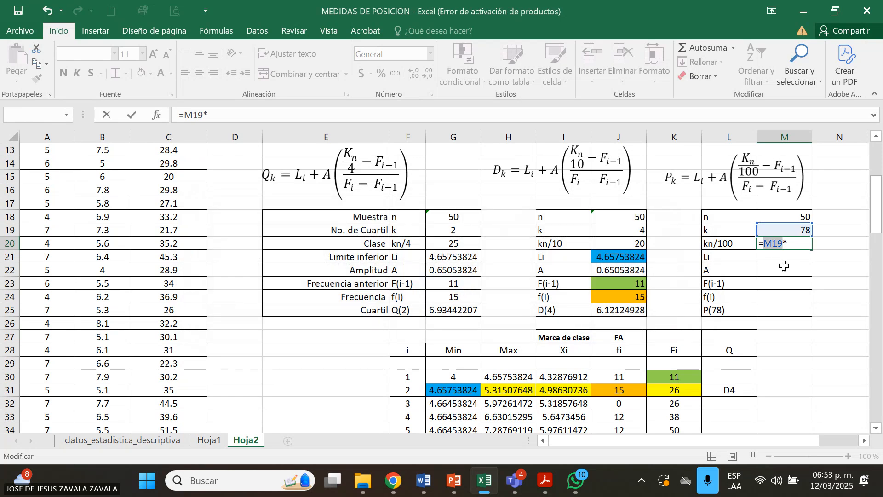
left_click(795, 247)
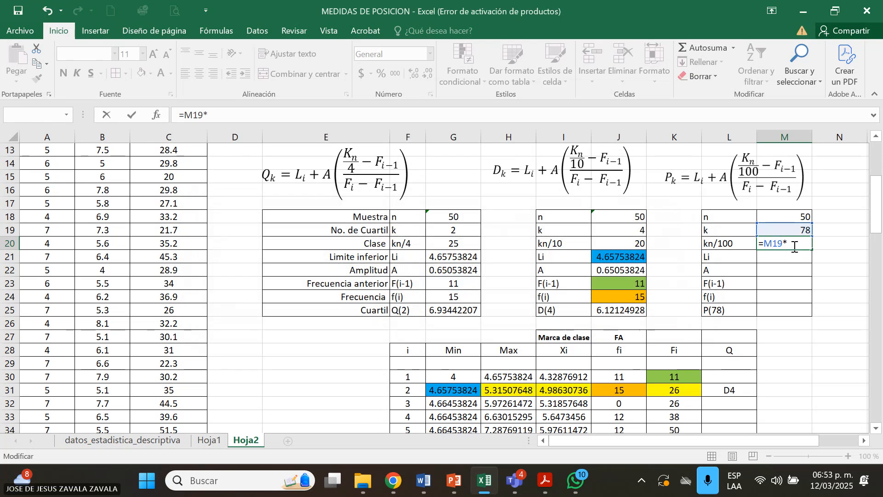
key("BackSpace")
key("BackSpace")
key("BackSpace")
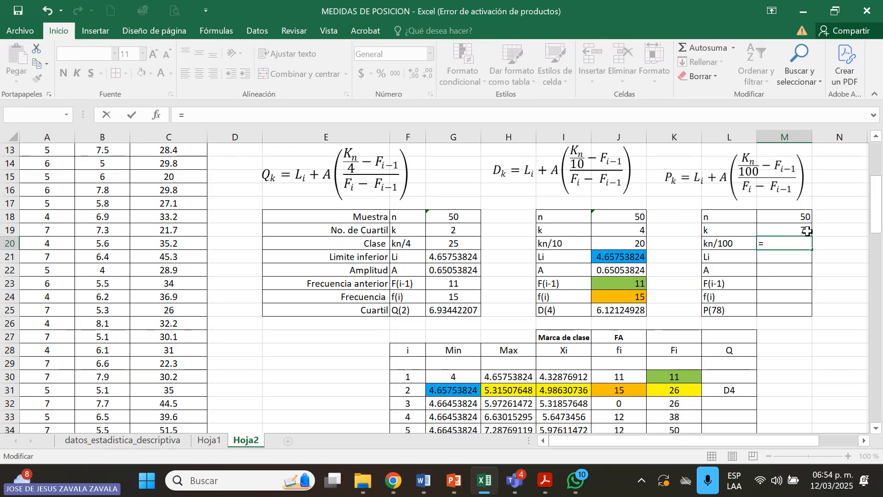
left_click(808, 231)
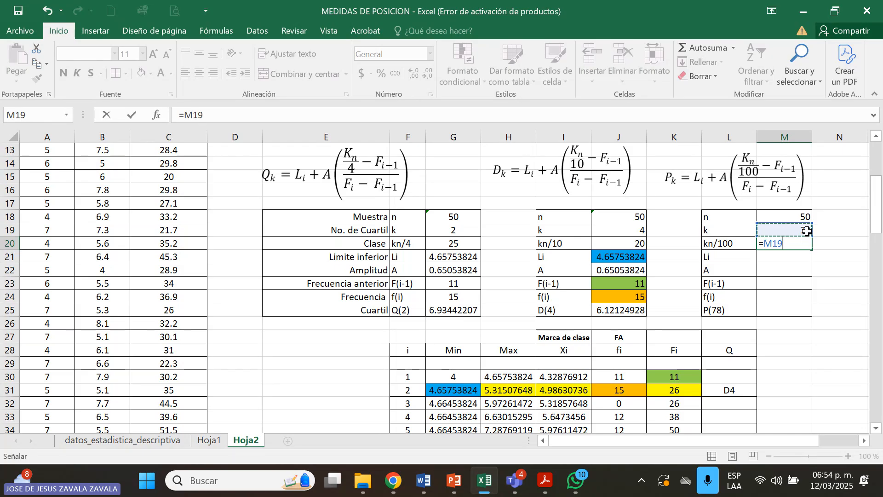
type("*")
key("Return")
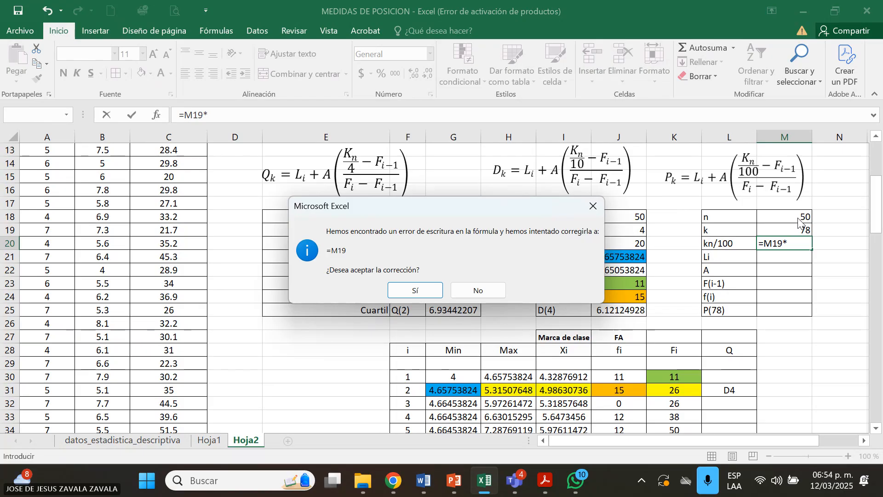
left_click(594, 205)
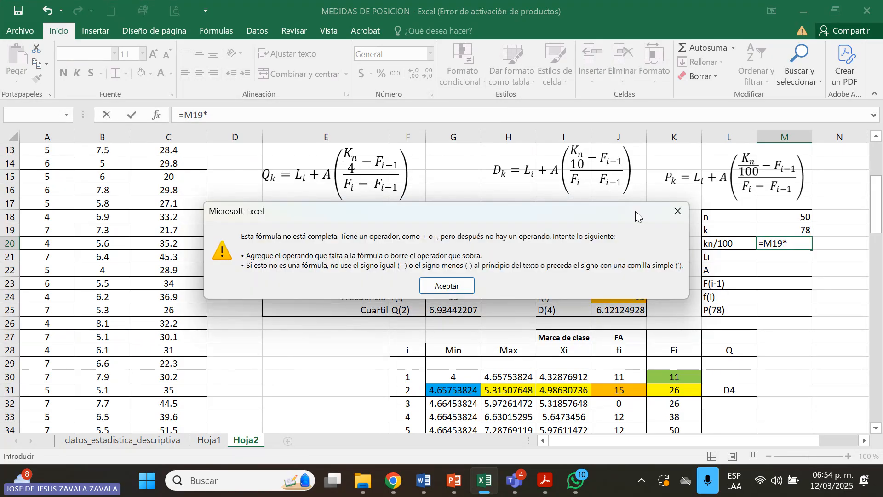
left_click(678, 211)
key("Return")
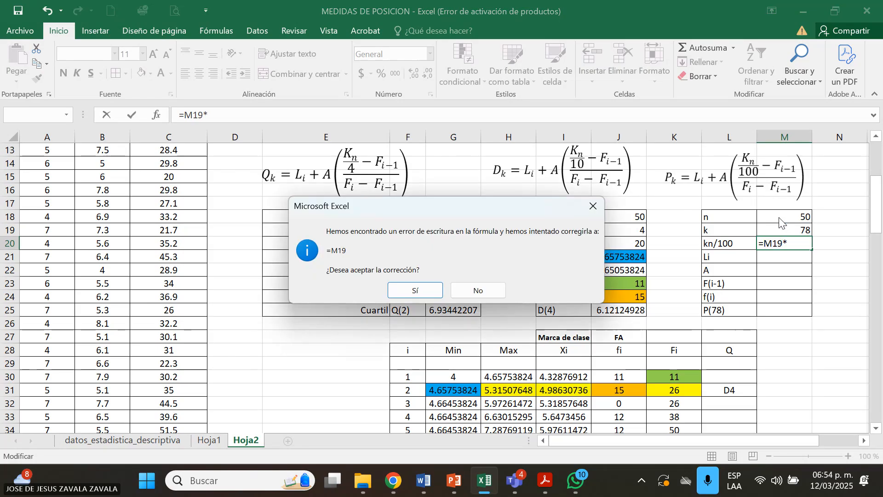
left_click(596, 208)
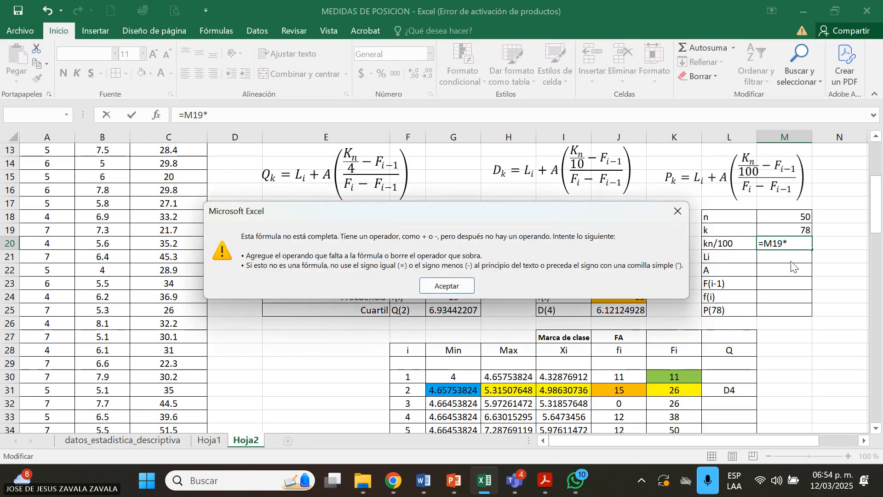
left_click(439, 291)
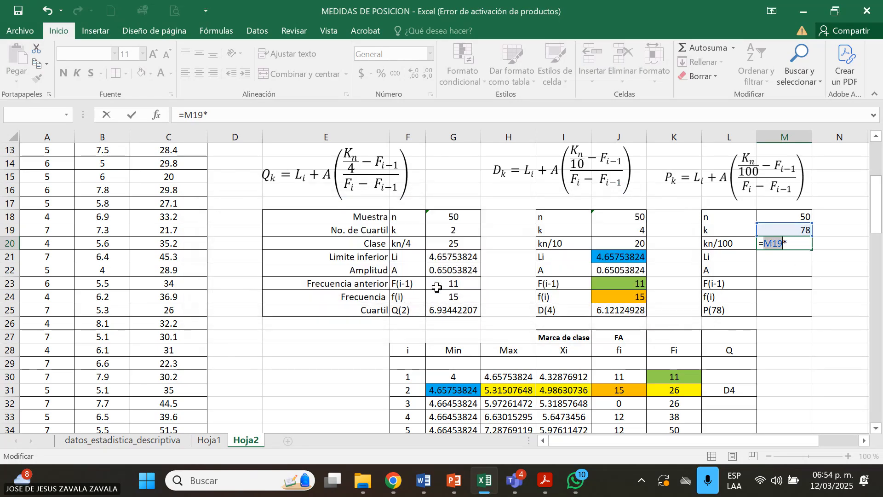
key("BackSpace")
key("BackSpace")
key("BackSpace")
key("BackSpace")
key("BackSpace")
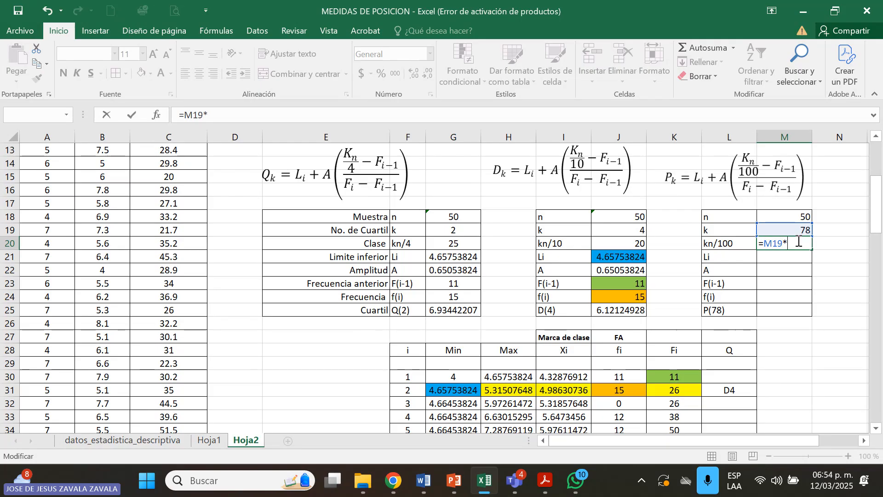
Shrink the percentile formula picture above the percentile table so that it no longer overlaps cell M18
left_click(801, 215)
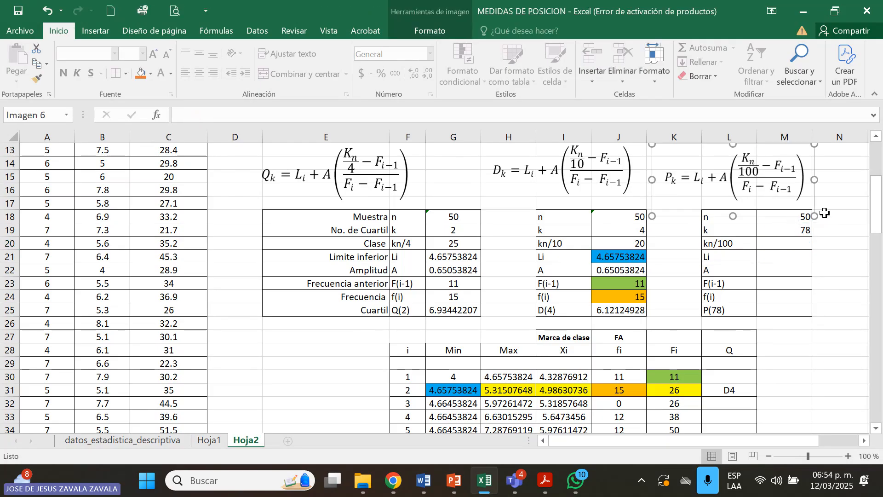
left_click(876, 137)
left_click(877, 138)
left_click(877, 138)
left_click(877, 137)
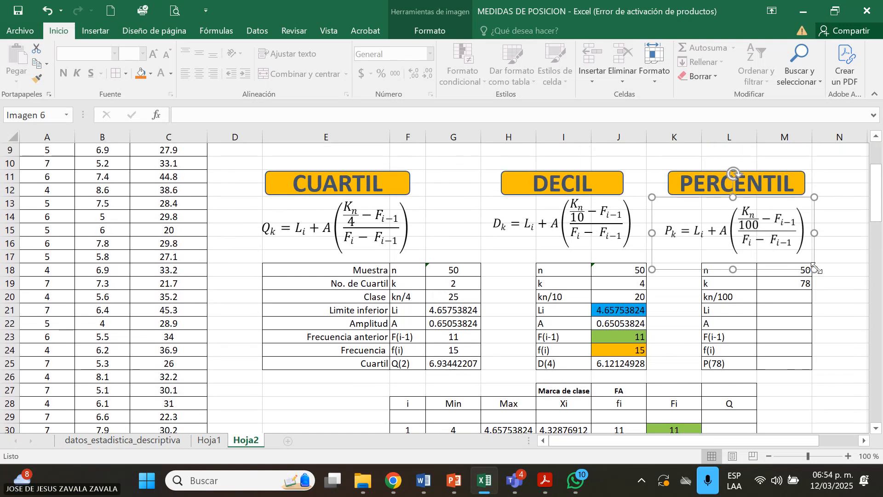
left_click_drag(811, 265, 786, 239)
left_click(800, 272)
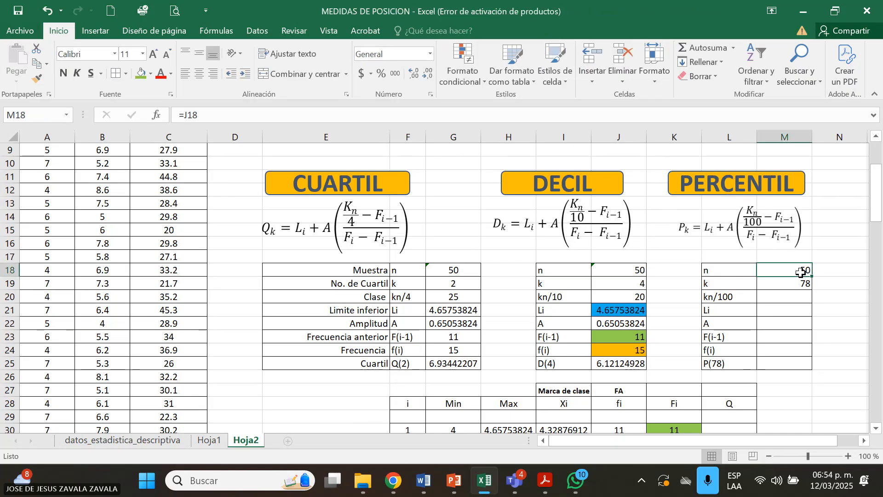
Calculate the percentile position kn/100 in M20 with the formula =M19*M18/100
left_click(802, 282)
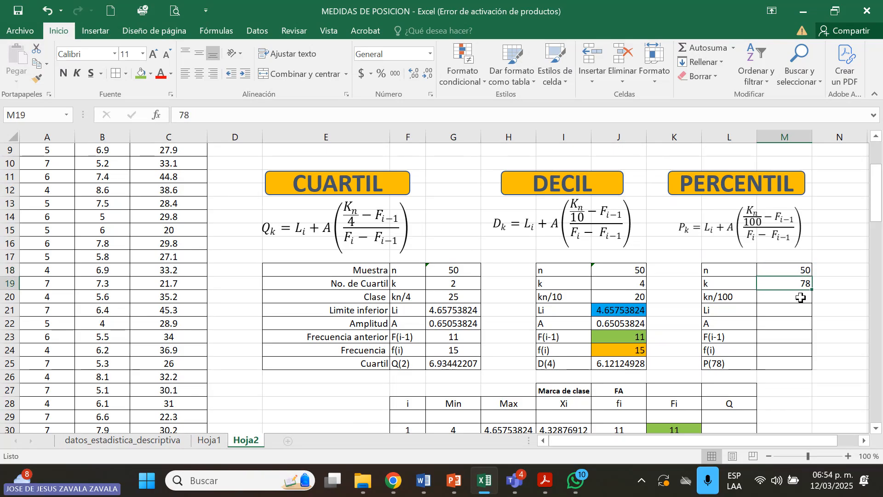
left_click(798, 297)
type("=")
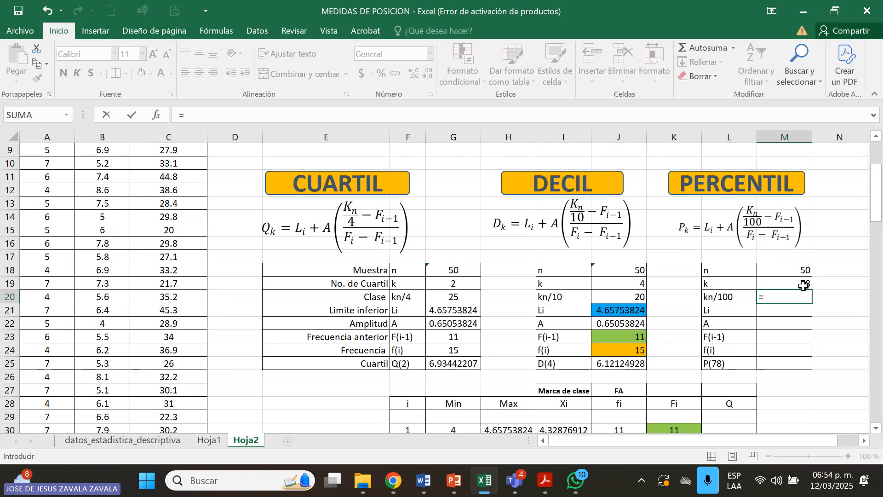
left_click(803, 286)
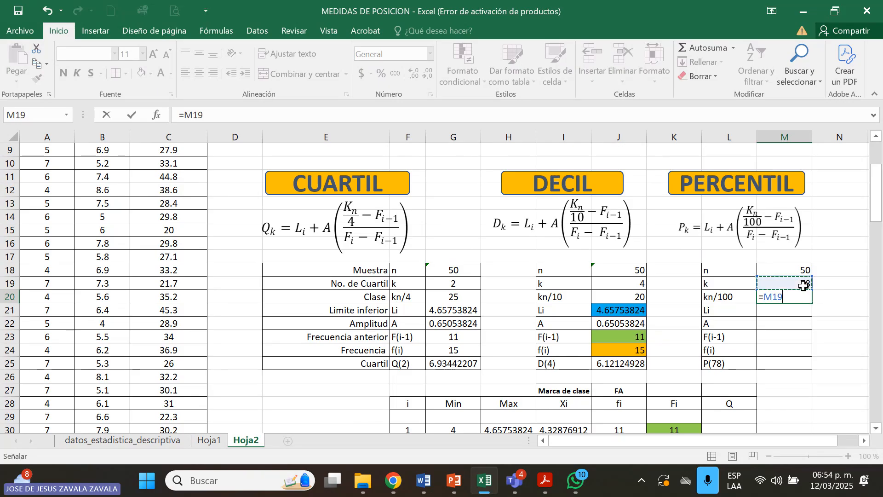
type("*")
left_click(791, 271)
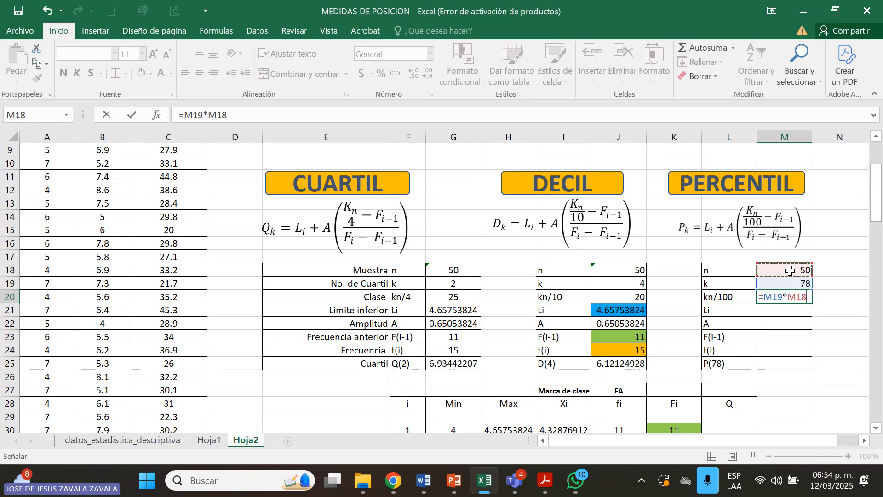
type("/")
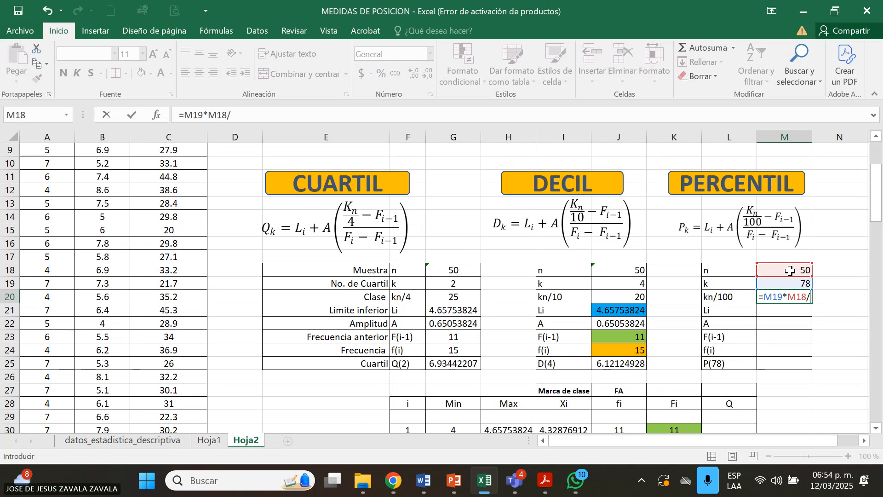
type("100")
key("Return")
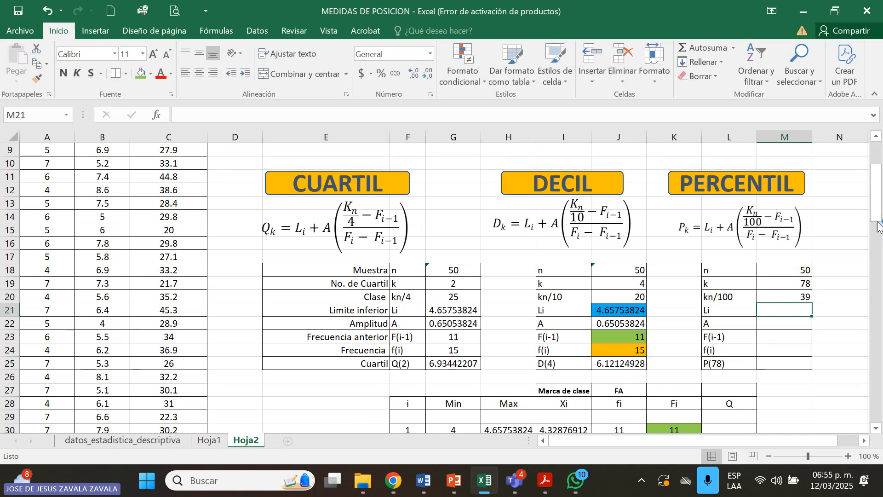
Enter the marker D78 in L33 beside the fourth class of the frequency table
left_click_drag(879, 225, 881, 244)
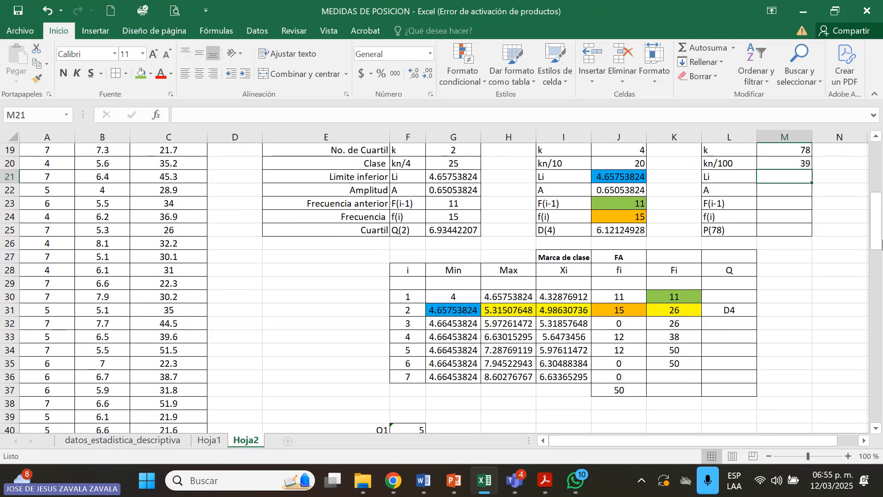
left_click(727, 337)
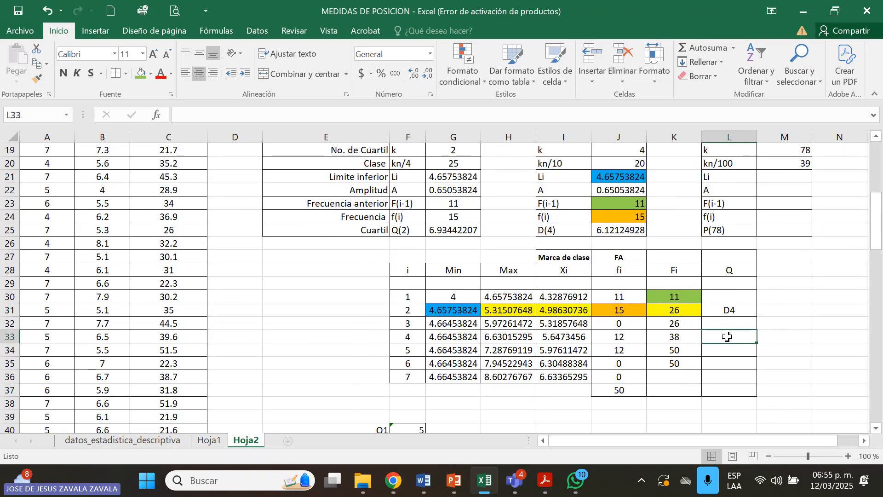
type("D78")
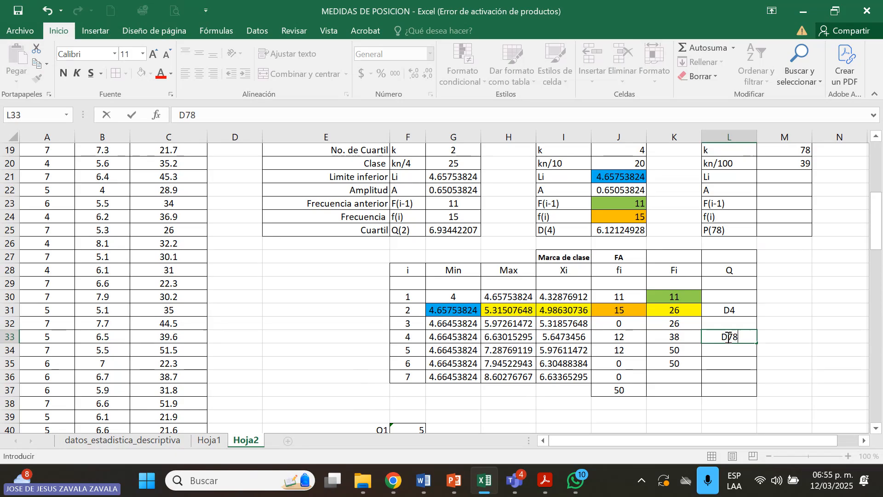
Compare the fourth class's cumulative frequency in K33 with the percentile position in M20
left_click(686, 336)
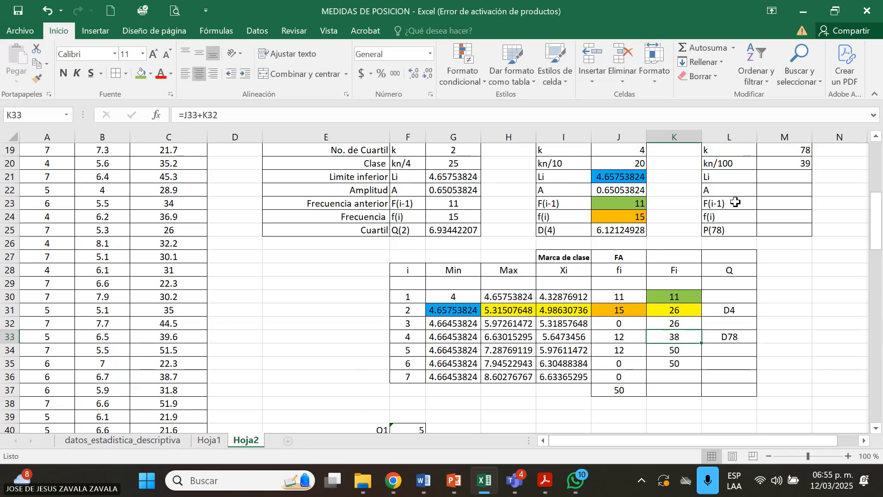
left_click(878, 136)
left_click(878, 136)
left_click(877, 136)
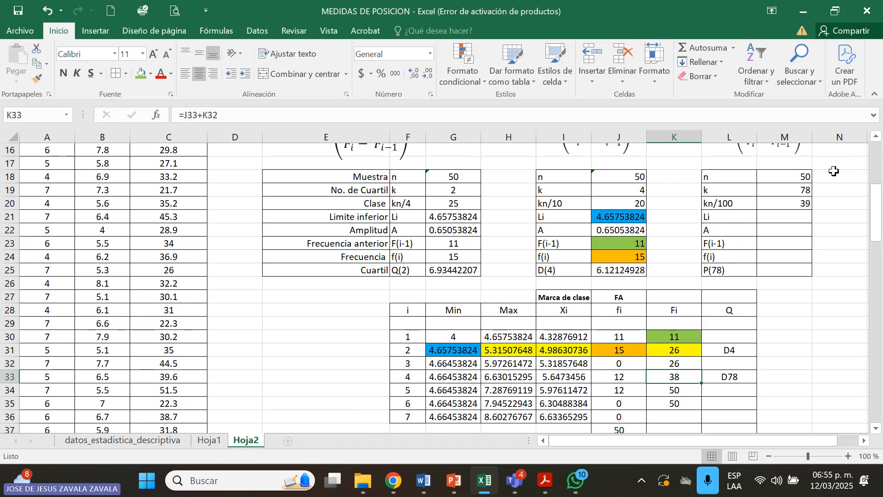
left_click(799, 204)
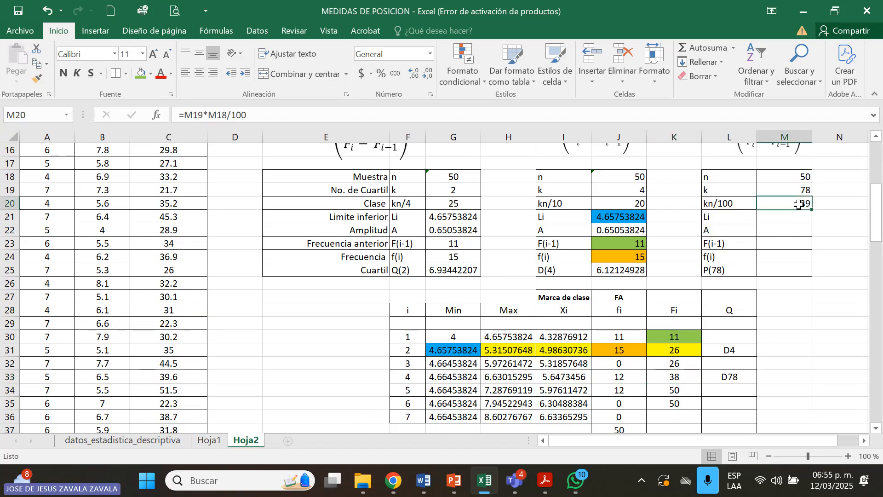
Fill the cumulative frequencies of the fourth and fifth classes, K33:K34, with standard red
left_click(685, 378)
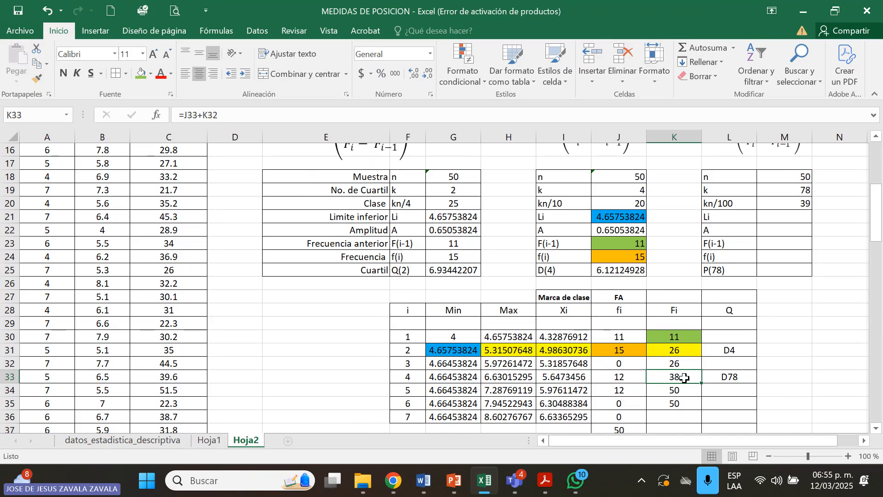
key("shift+Down")
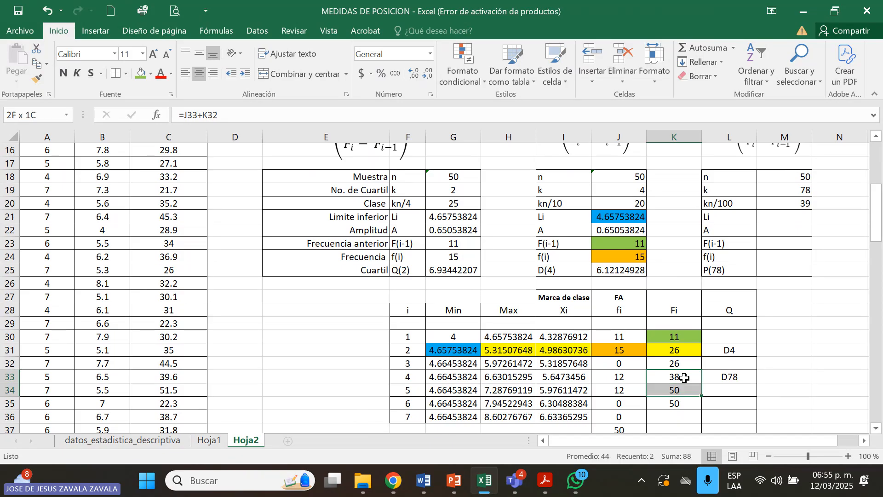
left_click(152, 75)
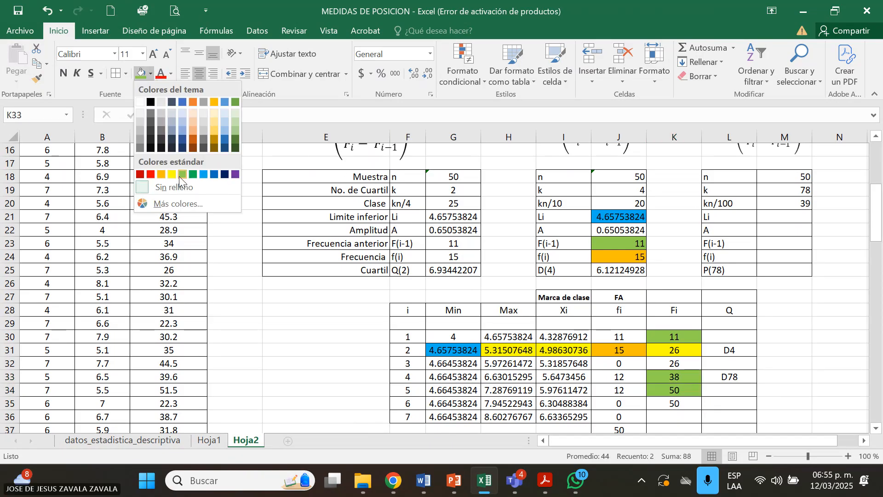
left_click(151, 175)
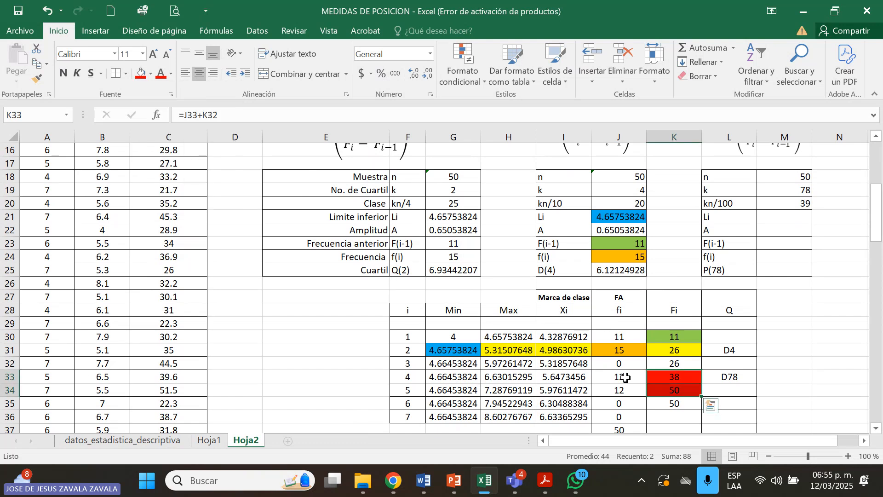
Fill the fifth class's limits, class mark and frequency in G34:J34 with the same red
left_click(682, 380)
left_click(683, 391)
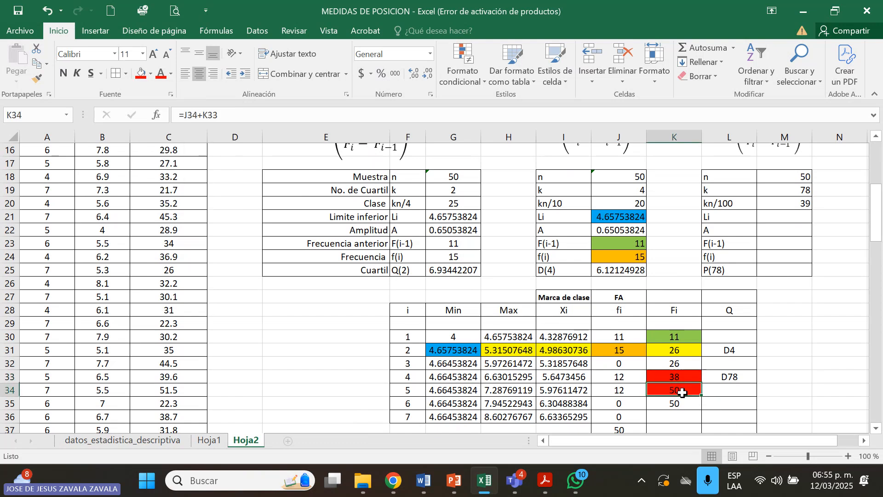
left_click(726, 390)
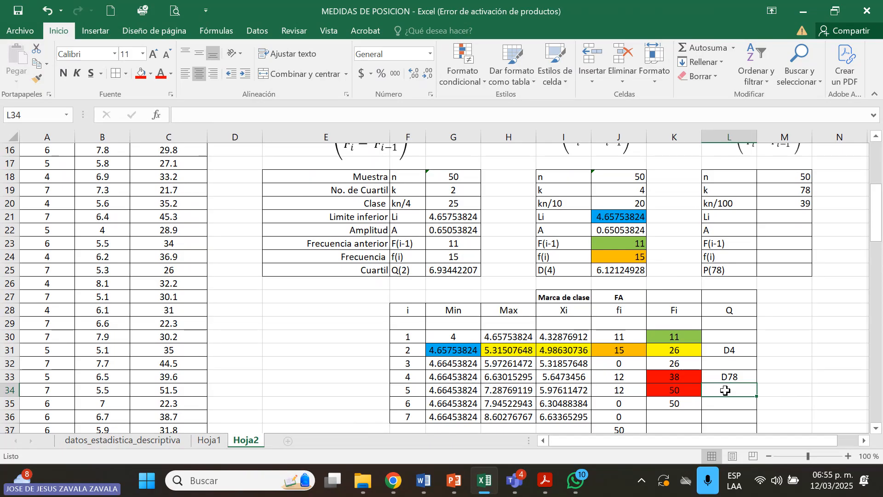
left_click_drag(622, 391, 459, 396)
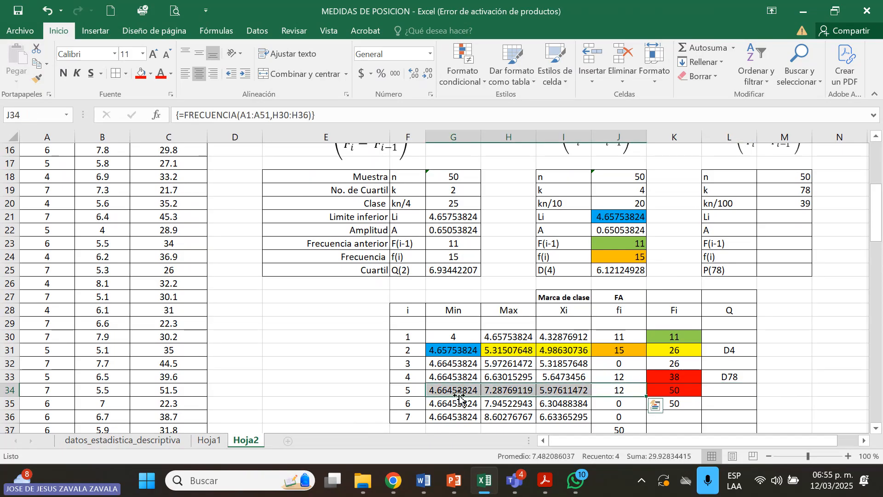
left_click(140, 75)
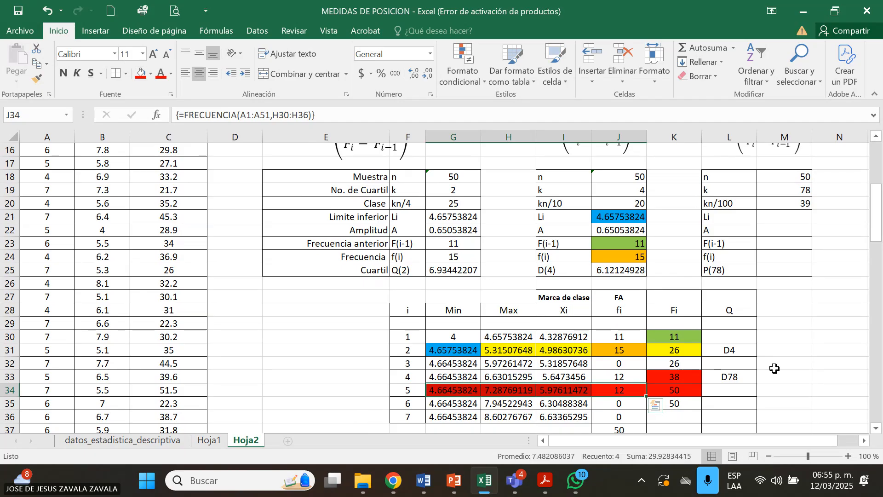
Fill the percentile table's Li cell M21 with red and link it to the fifth class's lower limit with =G34
left_click(785, 215)
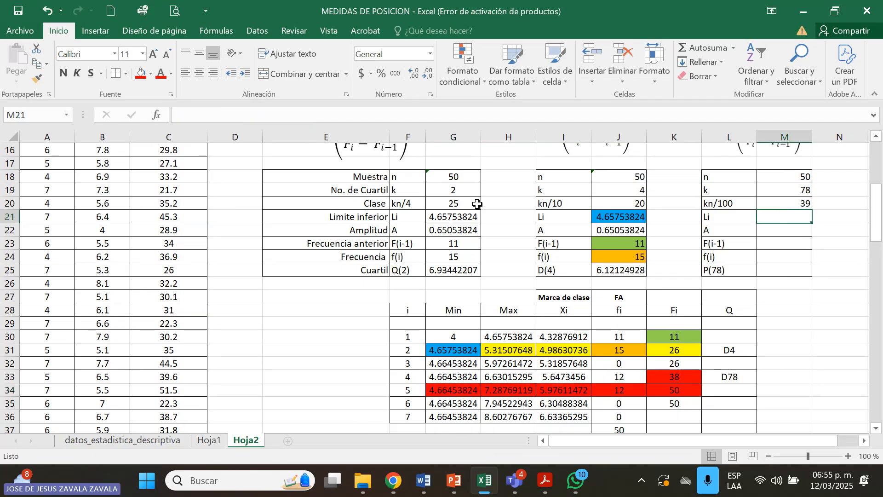
left_click(142, 78)
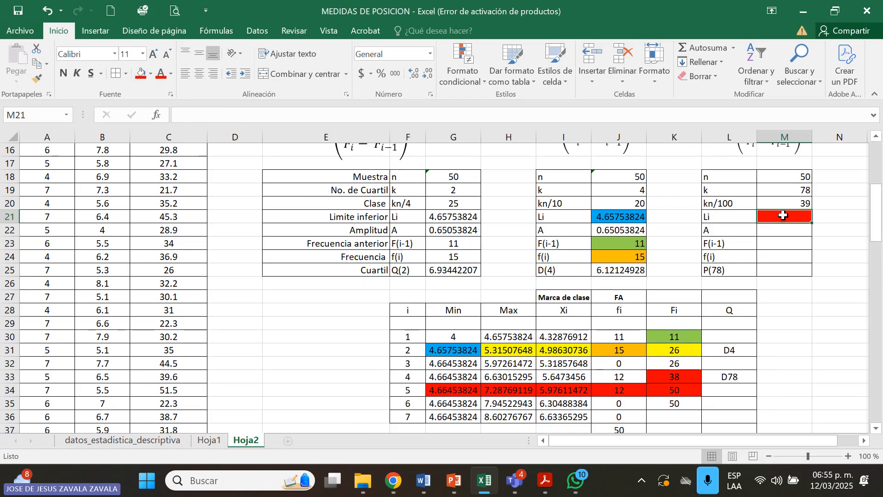
type("=")
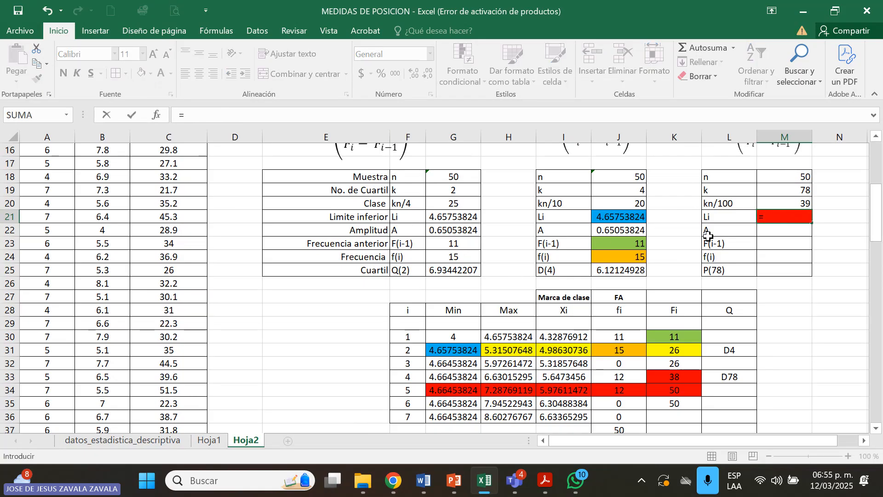
left_click(438, 390)
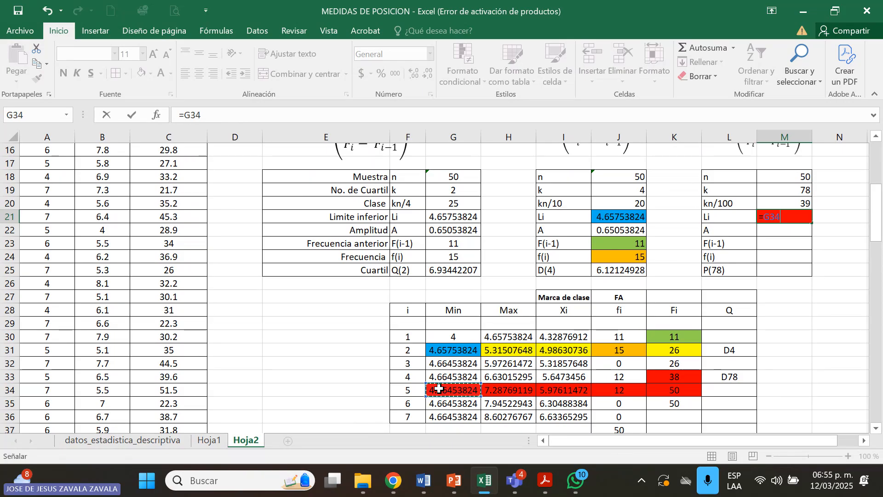
key("Return")
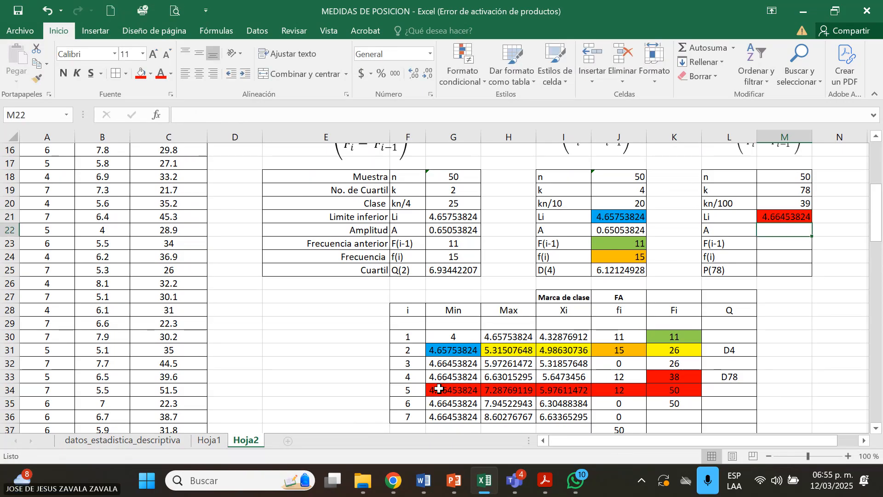
Link the percentile table's amplitude M22 to G22 and its previous cumulative frequency M23 to K33
type("=")
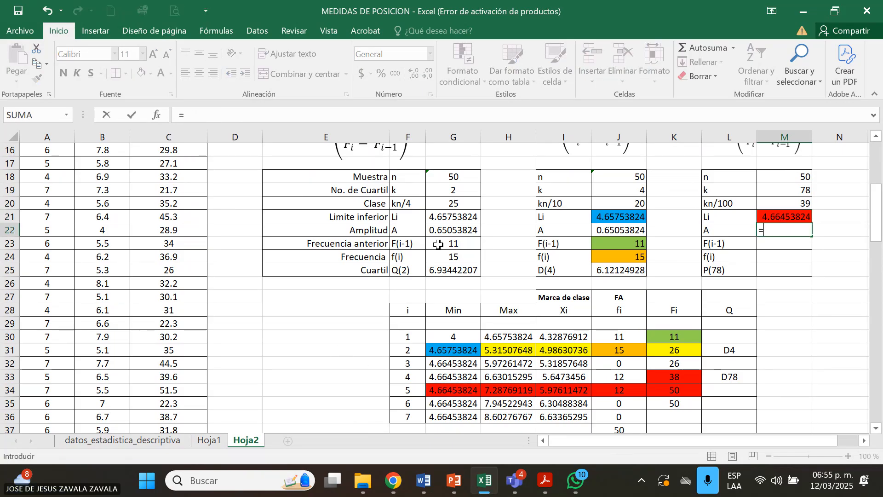
left_click(456, 232)
key("Return")
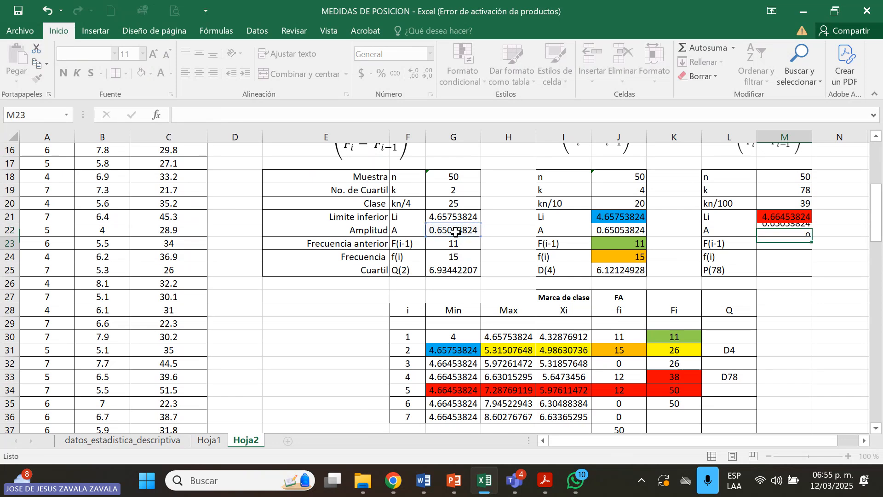
type("=")
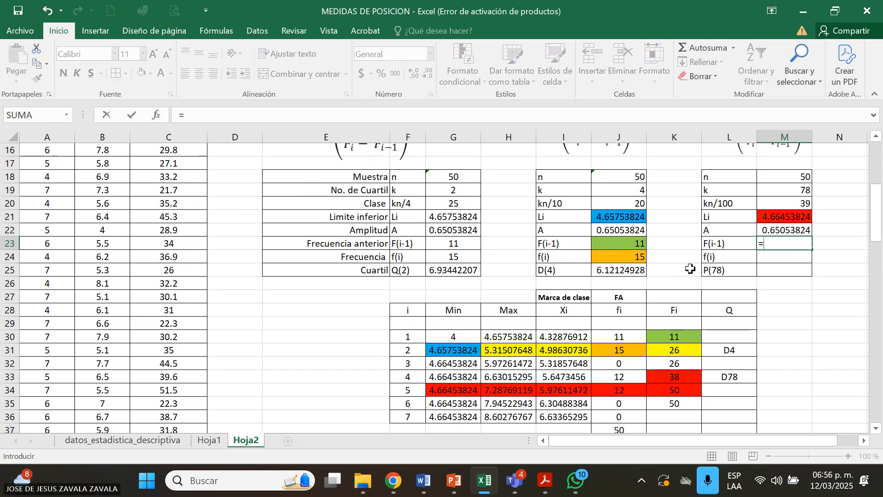
left_click(675, 376)
key("Return")
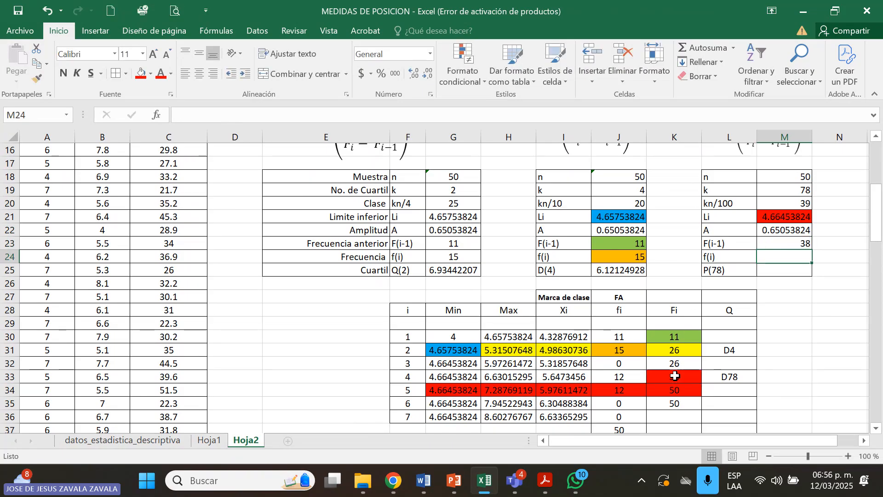
Fill the cumulative frequency K33 and the percentile table's F(i-1) cell M23 with matching yellow
left_click(675, 377)
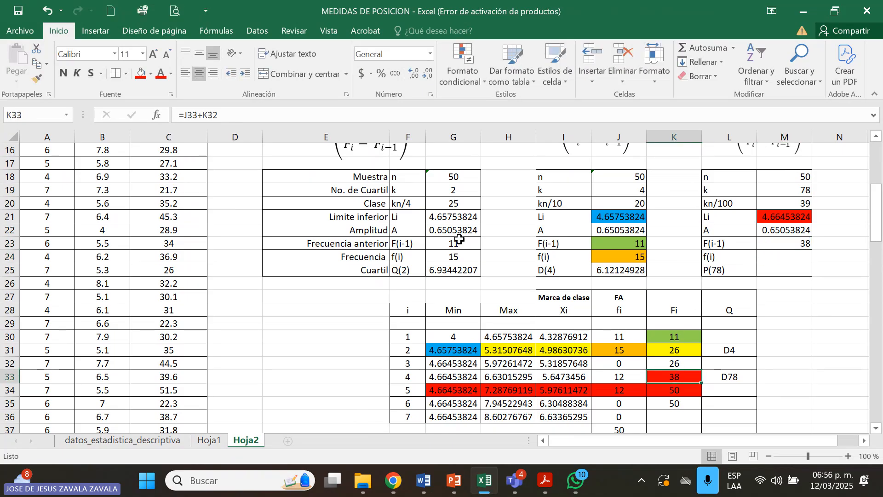
left_click(152, 75)
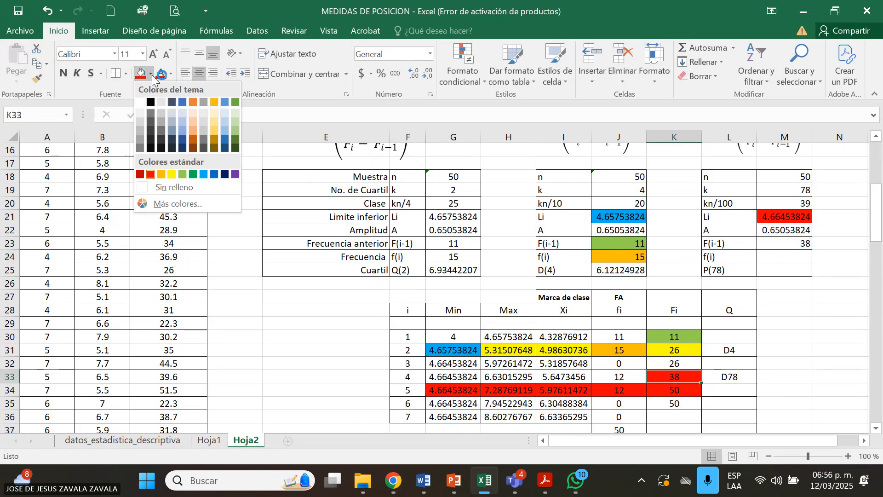
left_click(172, 175)
left_click(777, 245)
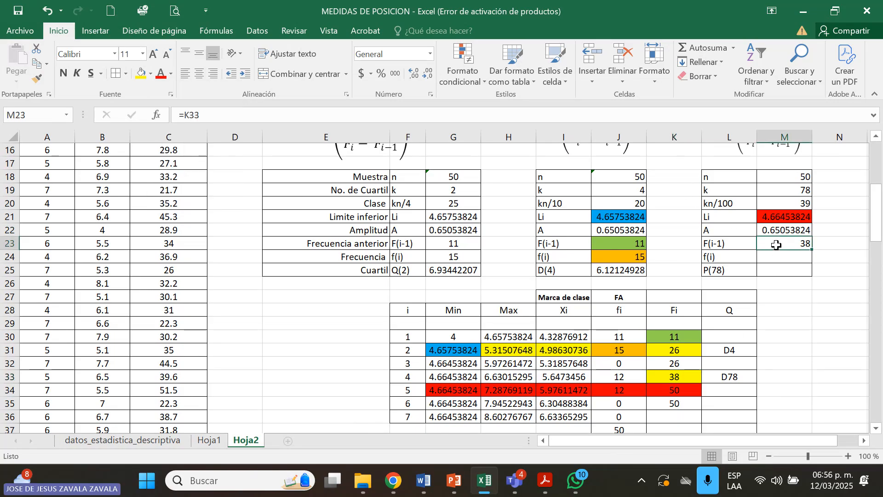
left_click(141, 73)
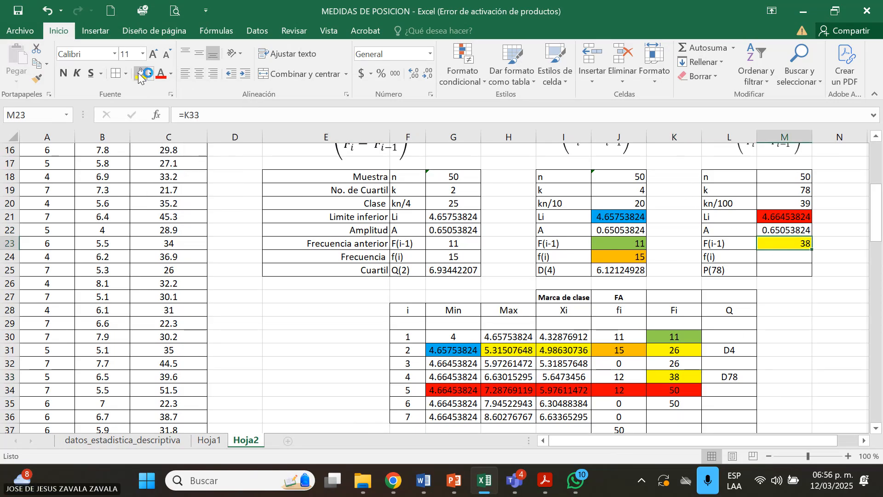
Link the percentile table's f(i) cell M24 to the fifth class's frequency with =J34
left_click(774, 256)
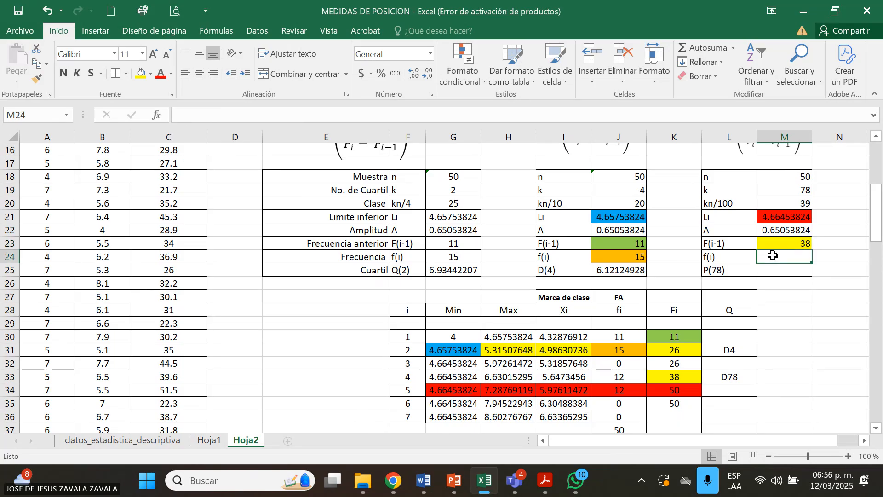
type("=")
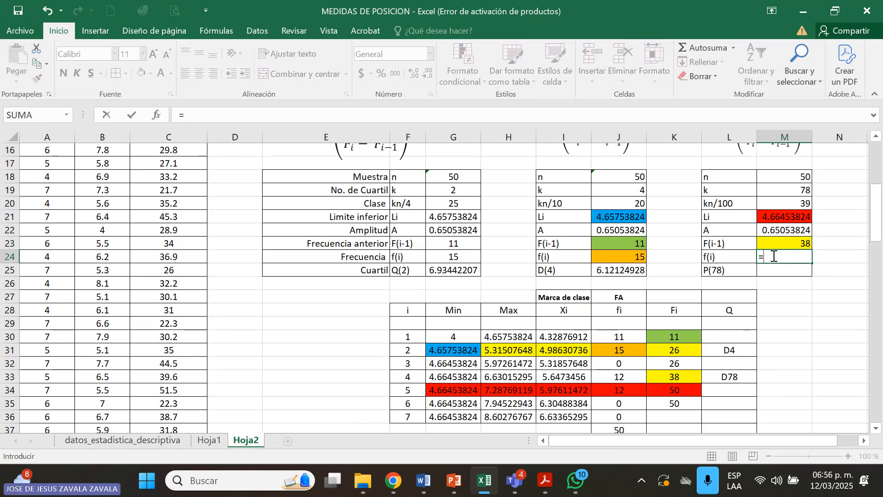
left_click(624, 393)
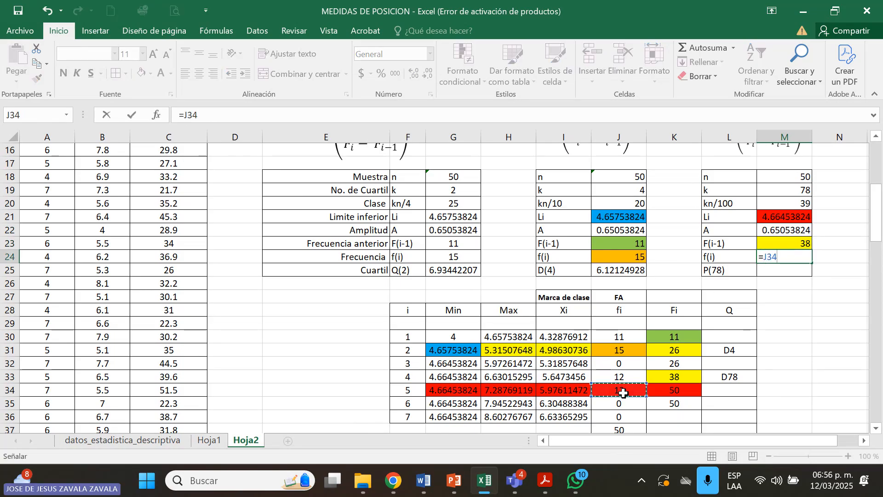
key("Return")
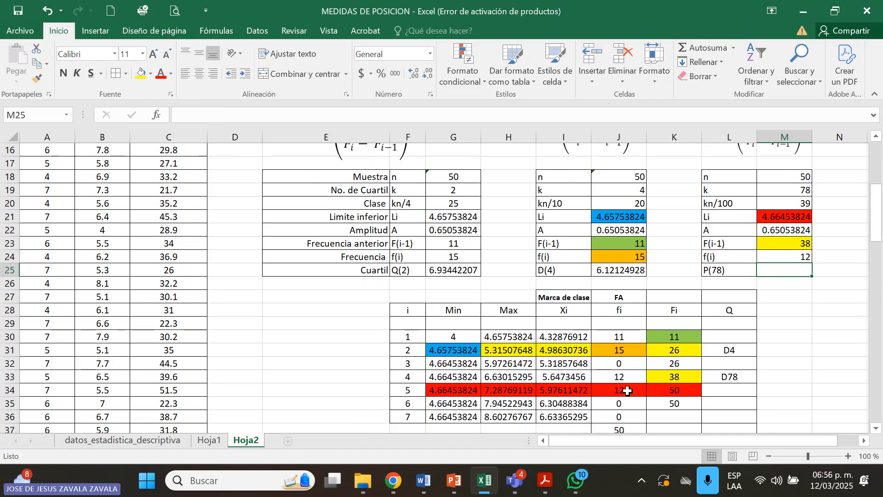
Fill the fifth class's frequency J34 and the percentile table's f(i) cell M24 with matching standard blue
left_click(628, 391)
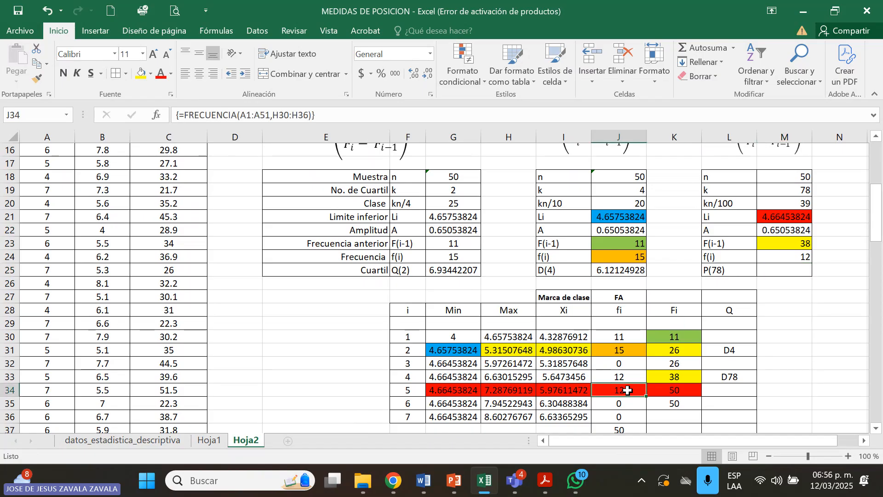
left_click(151, 75)
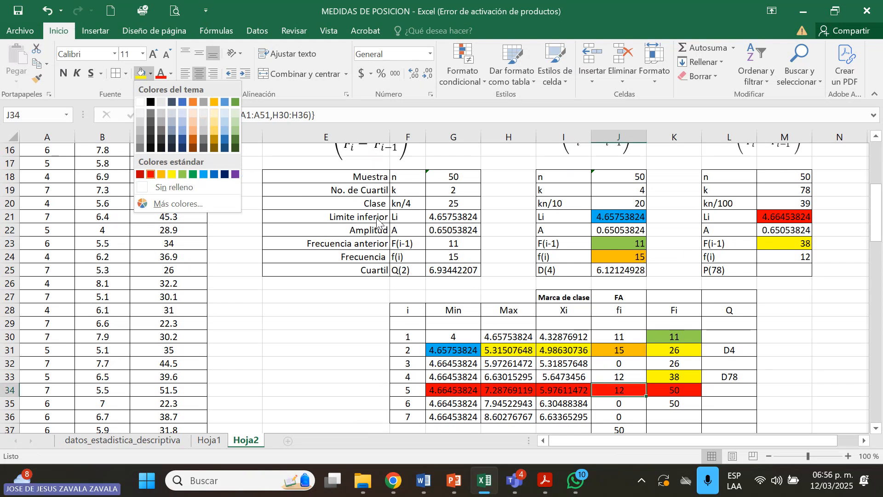
left_click(211, 177)
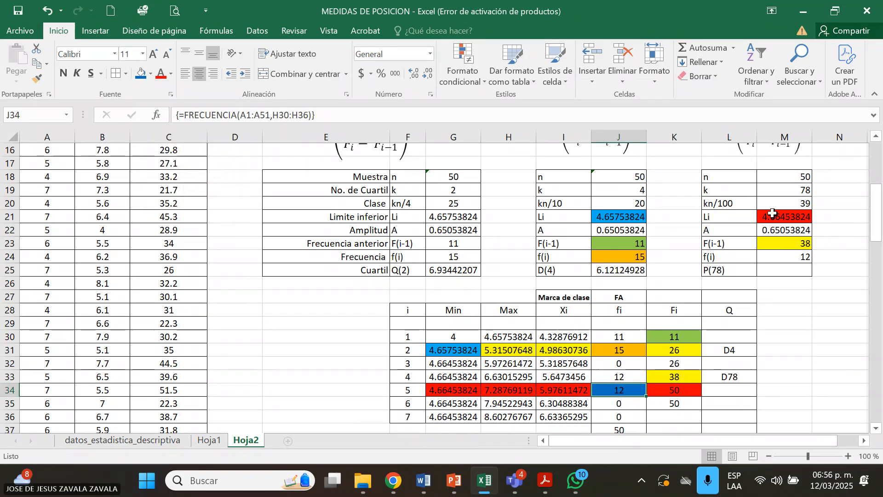
left_click(792, 257)
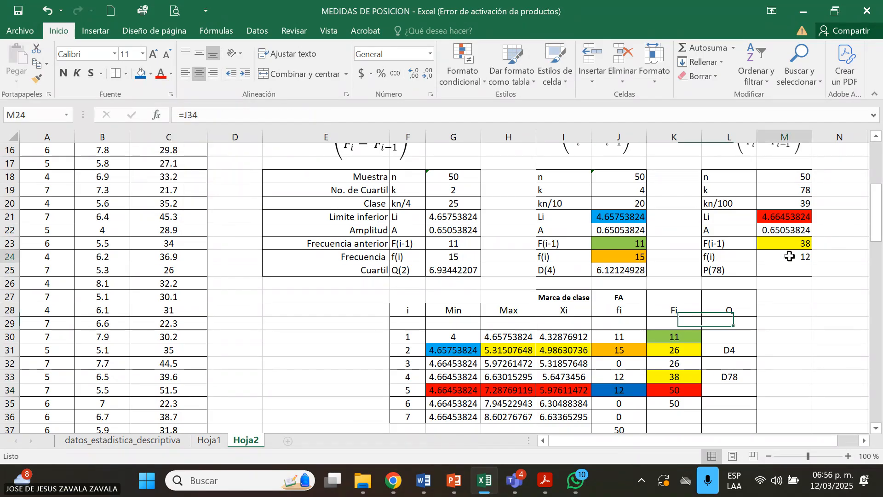
left_click(136, 73)
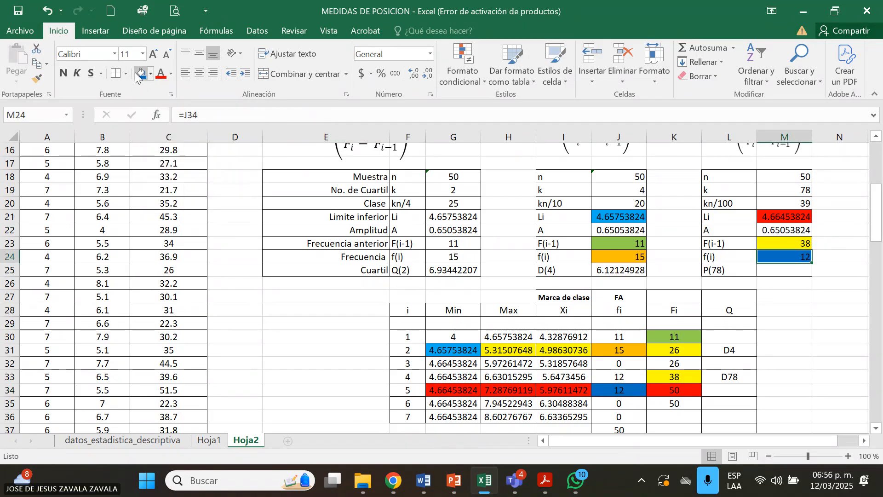
Start the P(78) formula in M25 with the lower limit, amplitude and numerator: =M21+M22*(M20-M23)/
left_click(764, 271)
type("=")
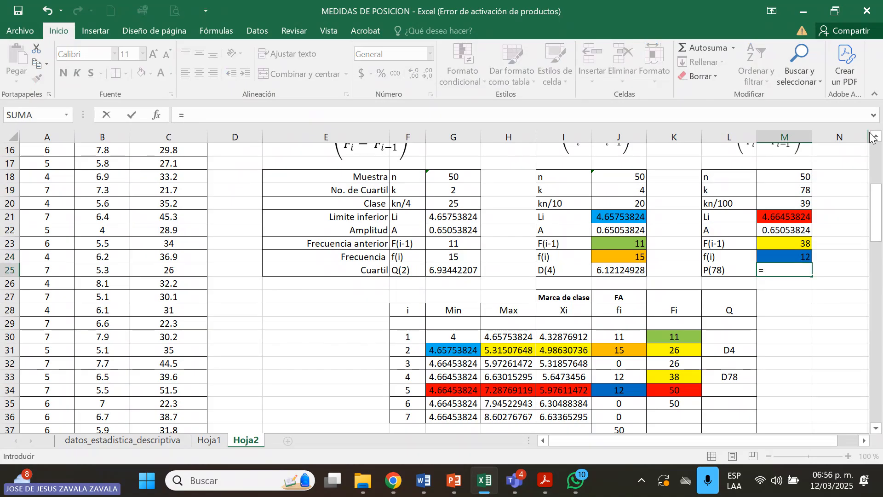
scroll(872, 137, "up", 1)
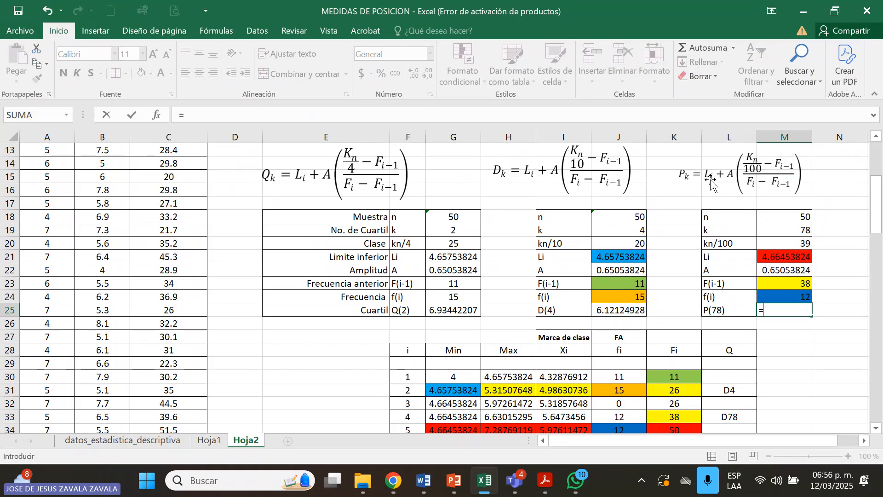
left_click(777, 259)
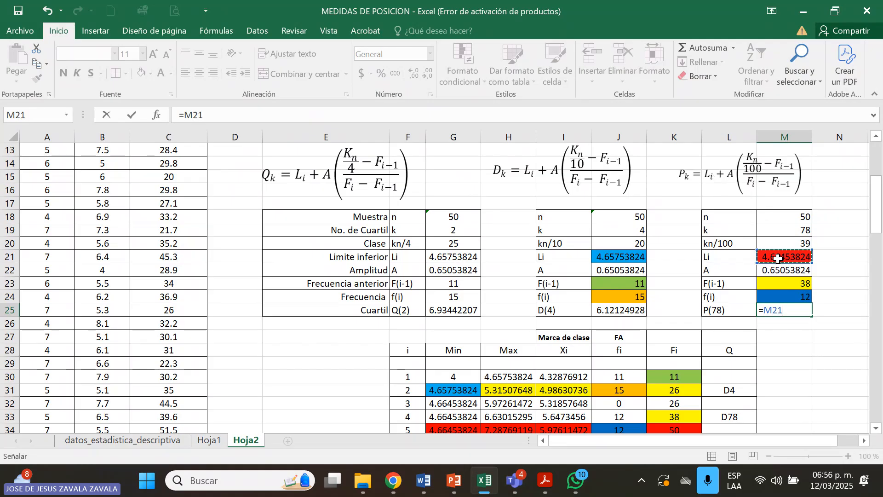
type("+")
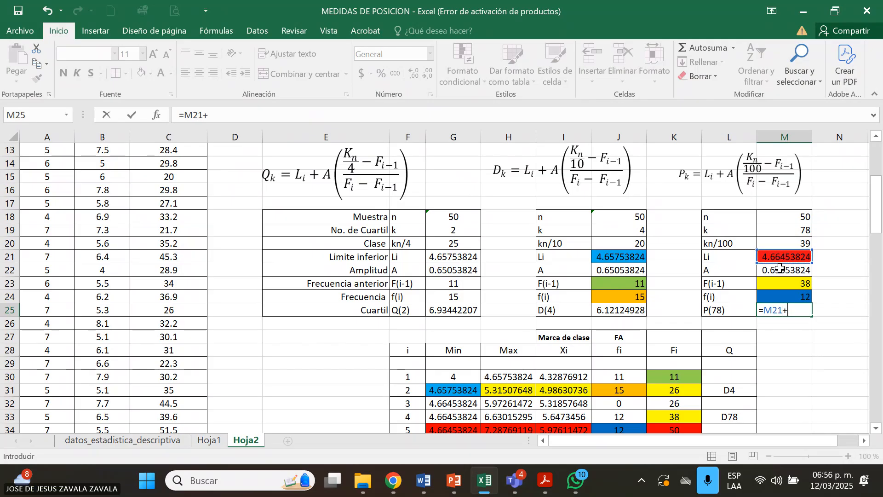
left_click(780, 267)
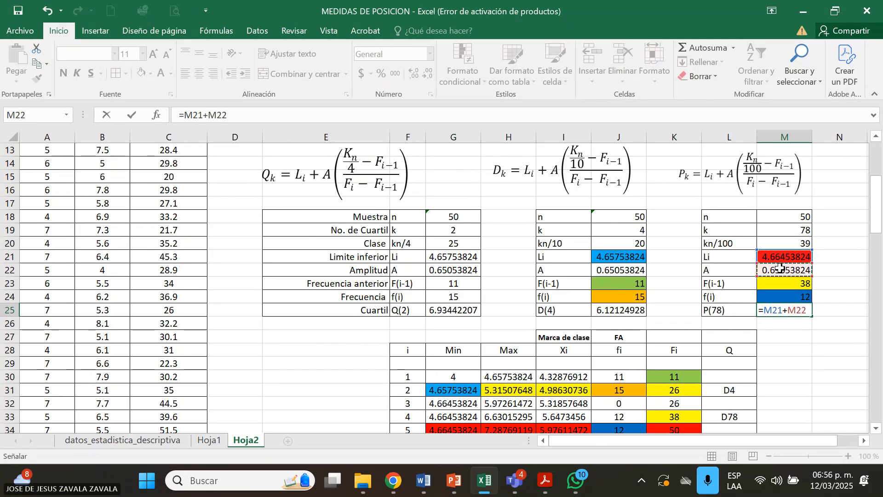
type("*(")
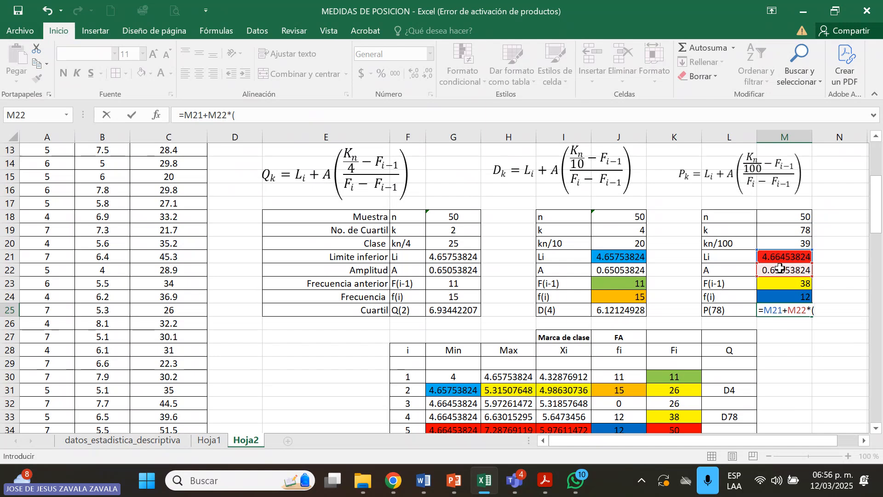
left_click(777, 243)
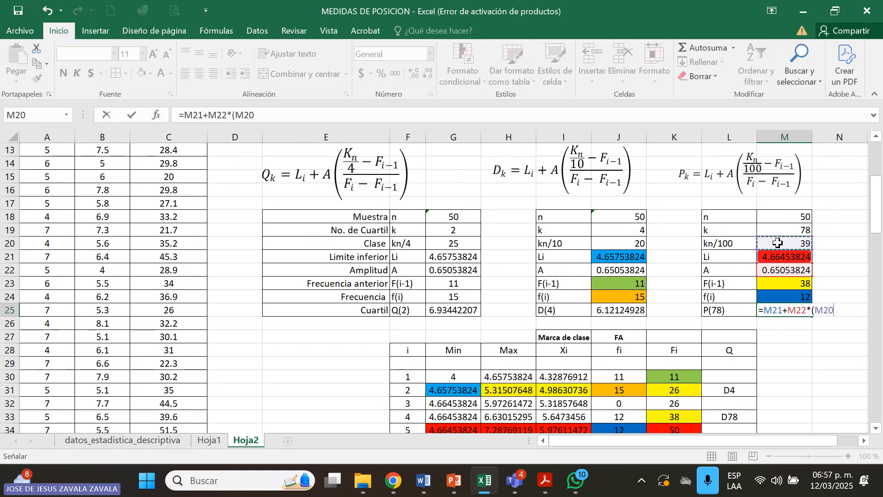
type("-")
left_click(783, 282)
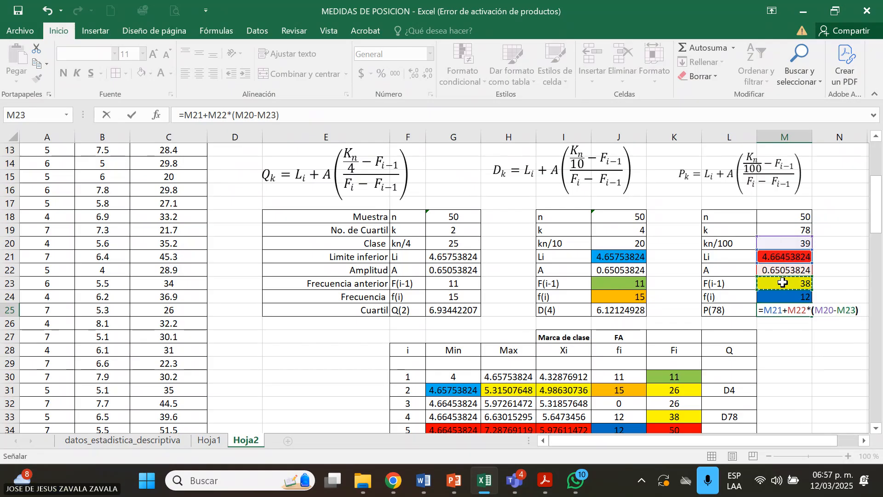
type(")/")
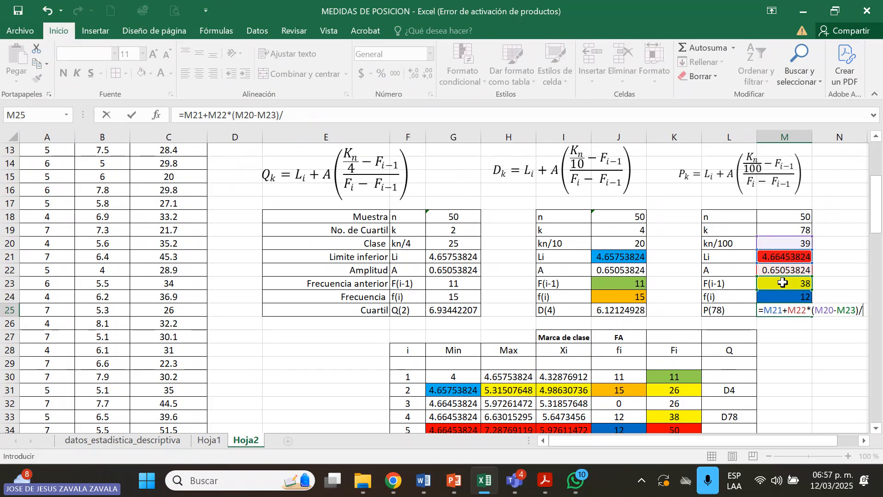
Complete the P(78) formula in M25 with the parenthesized denominator (M24-K33)
left_click(776, 293)
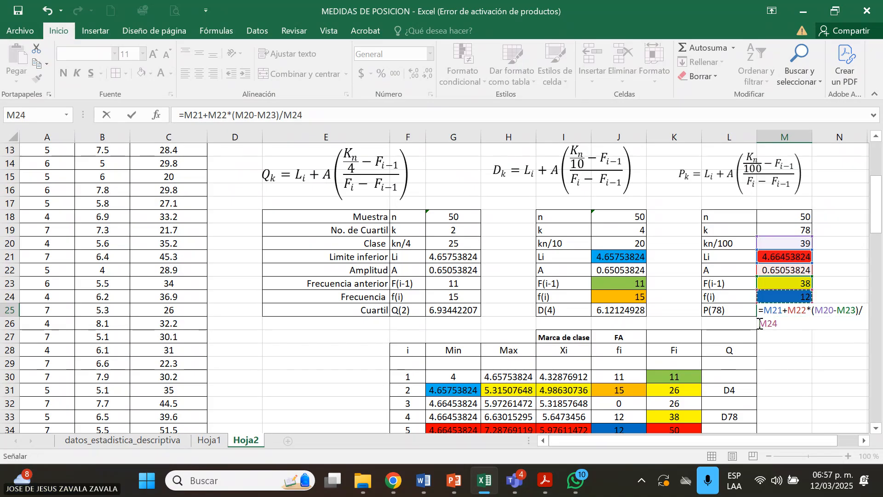
key("BackSpace")
key("BackSpace")
key("BackSpace")
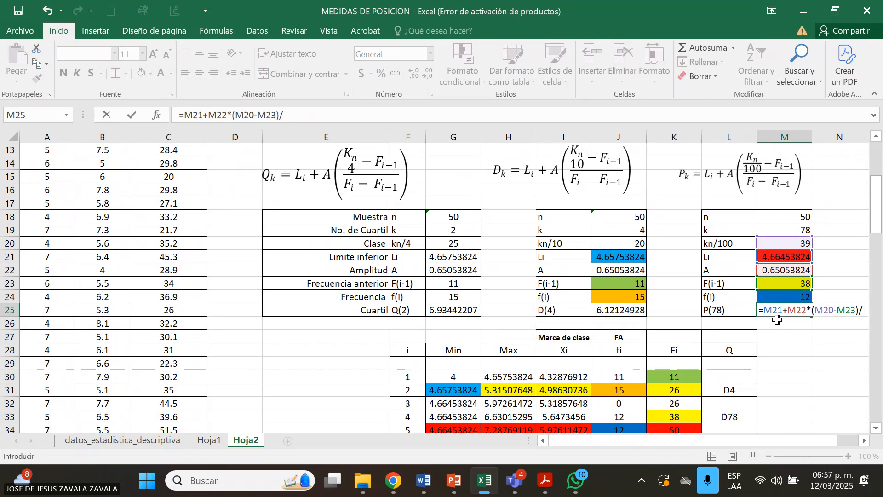
type("(")
left_click(792, 298)
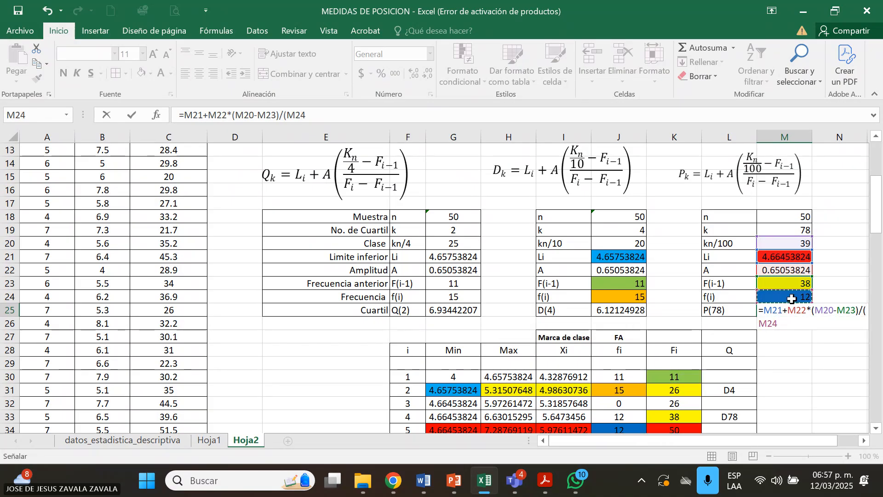
type("-")
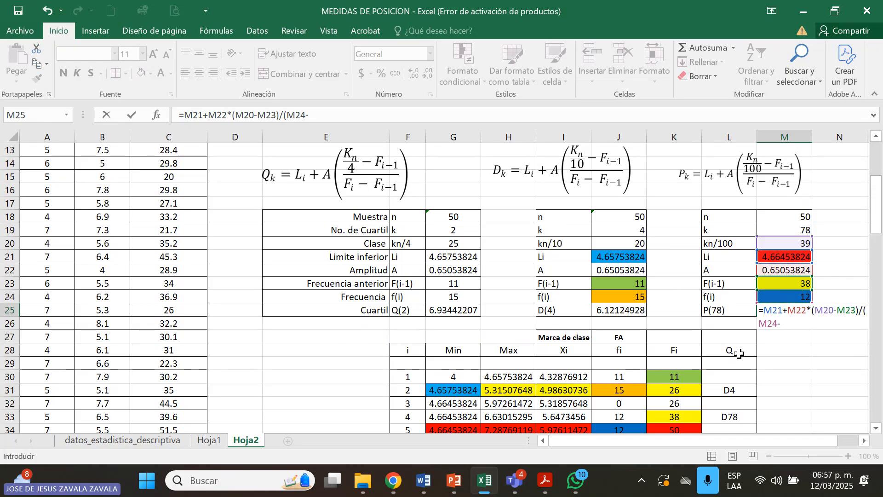
left_click(690, 415)
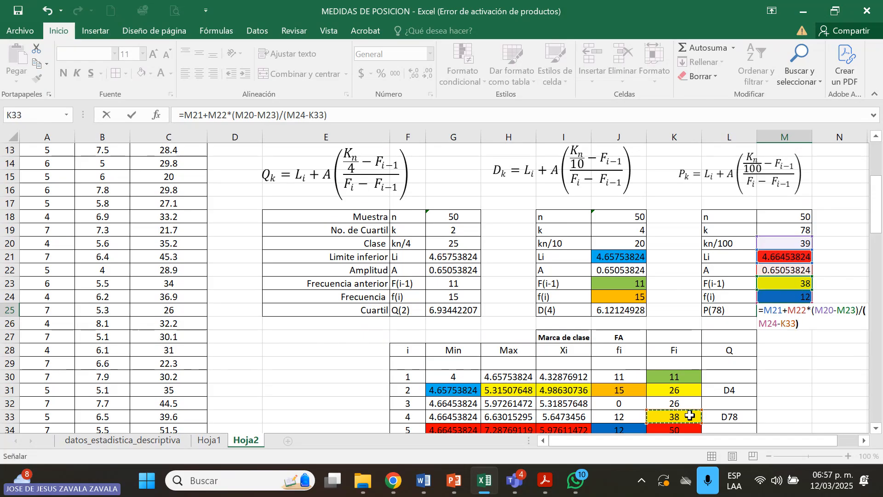
key("Return")
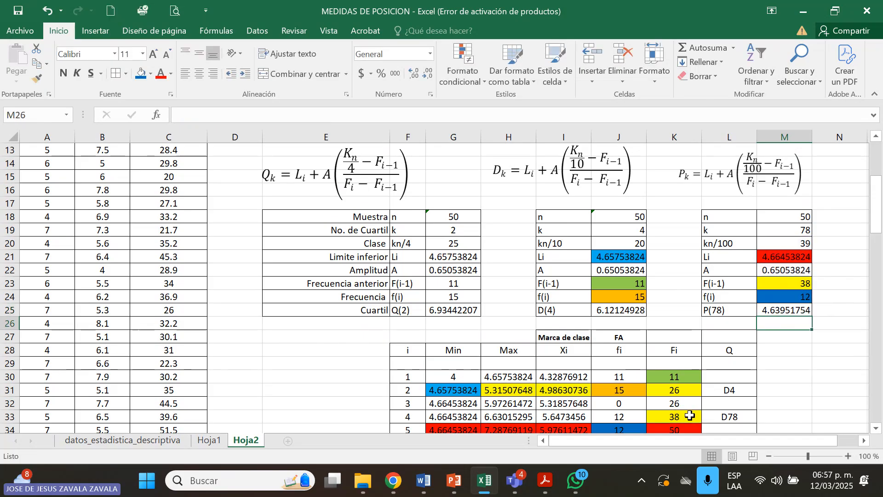
Review the P(78) formula and its result in M25 of the percentile table
left_click(809, 362)
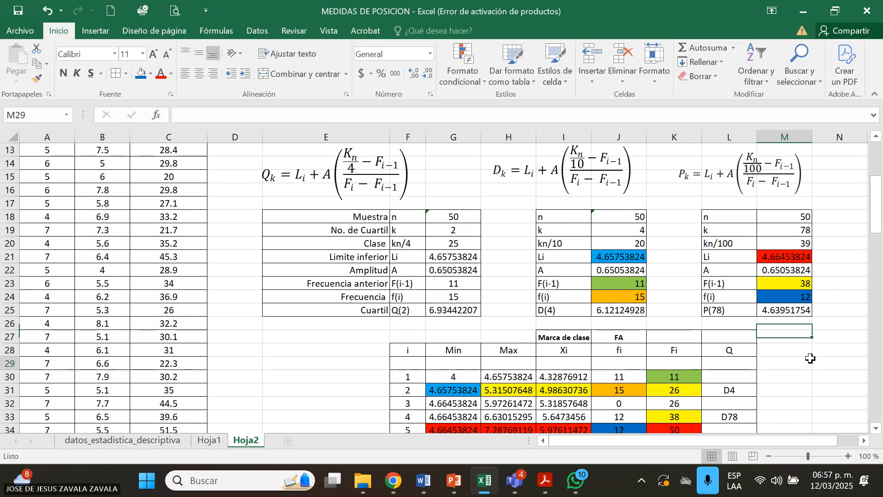
left_click(795, 311)
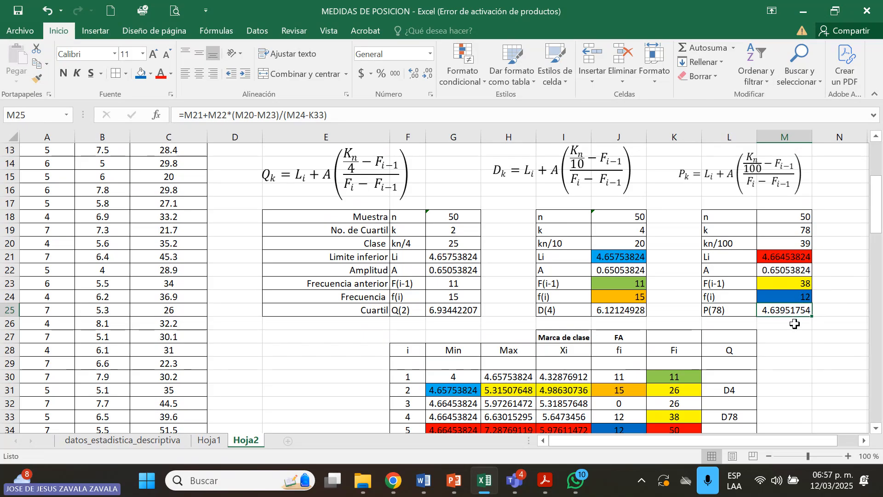
left_click(795, 325)
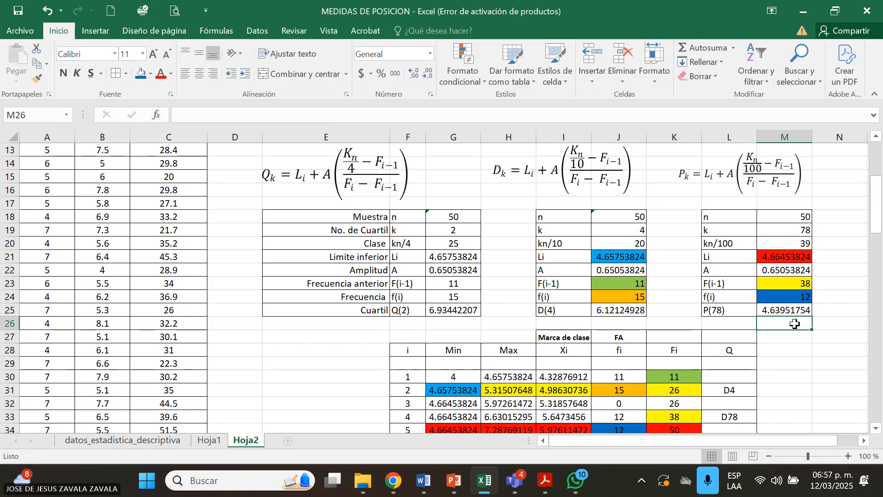
left_click(792, 312)
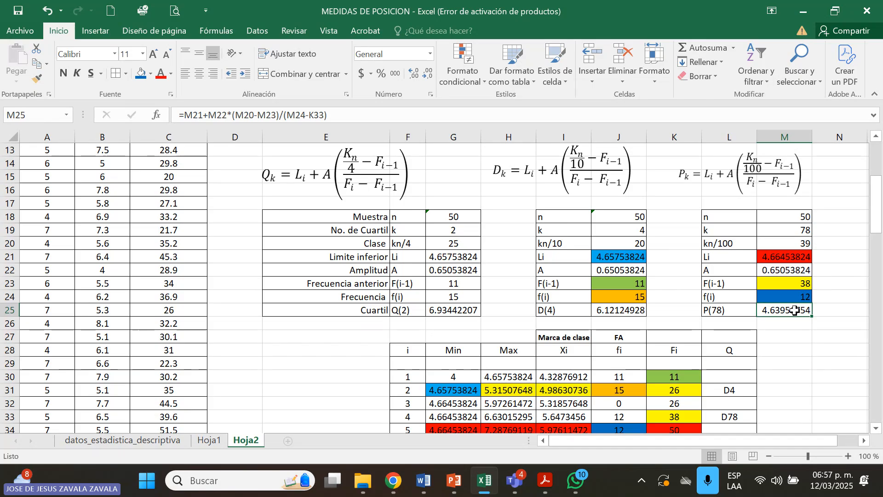
left_click(823, 297)
left_click(867, 253)
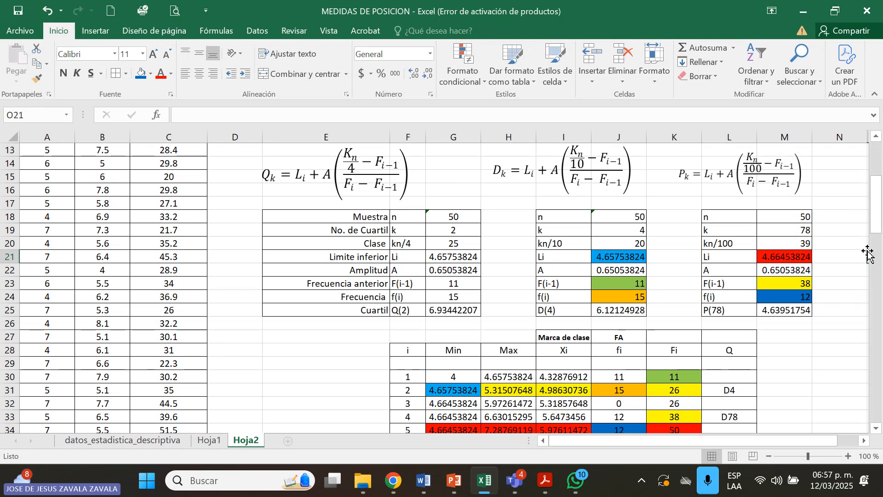
left_click(790, 314)
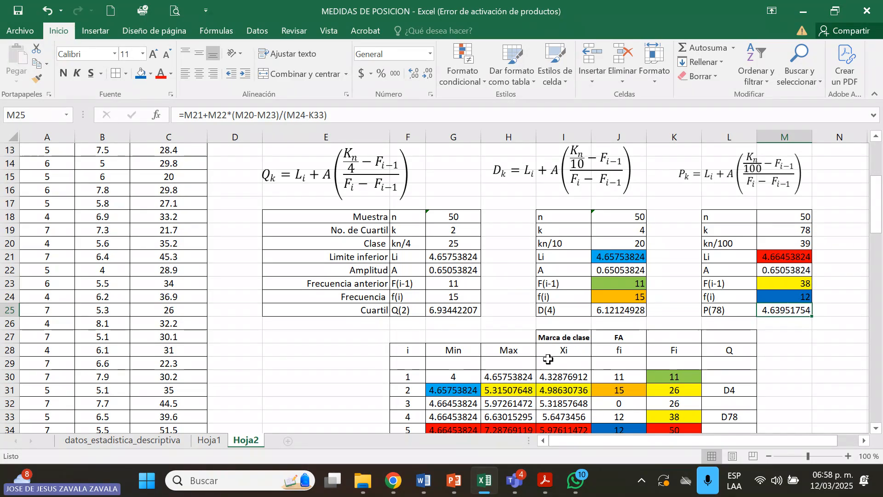
Examine the original data columns at the start of the sheet, focusing on the Materias Inscritas values
left_click(380, 362)
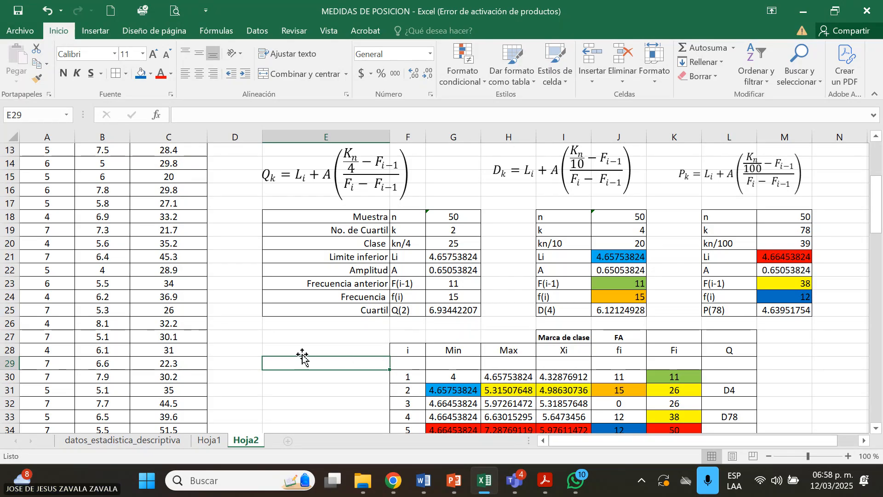
scroll(302, 357, "up", 1)
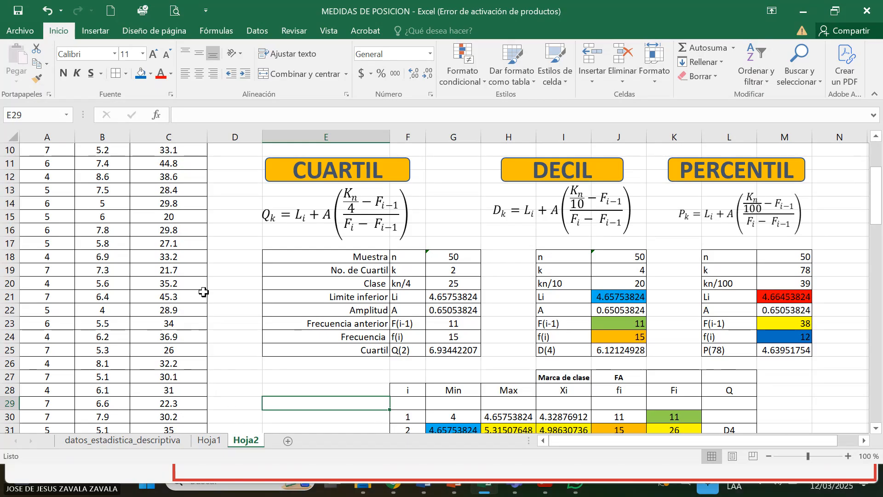
left_click(177, 242)
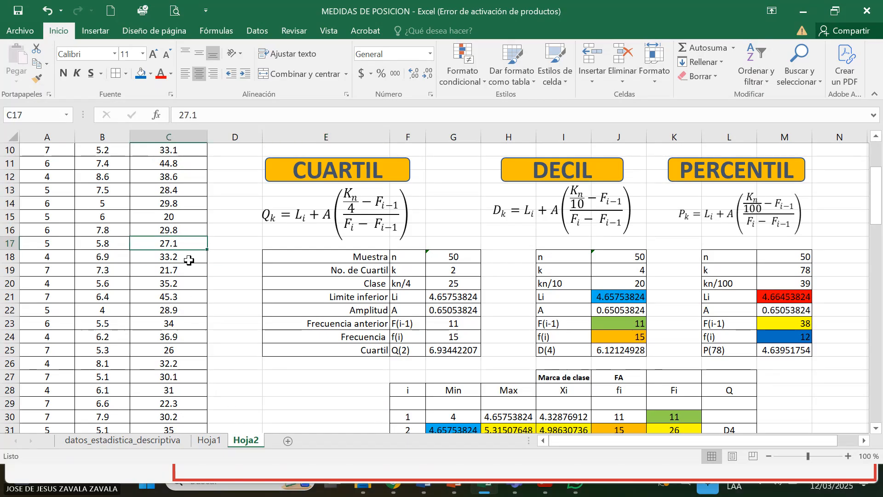
scroll(186, 230, "up", 3)
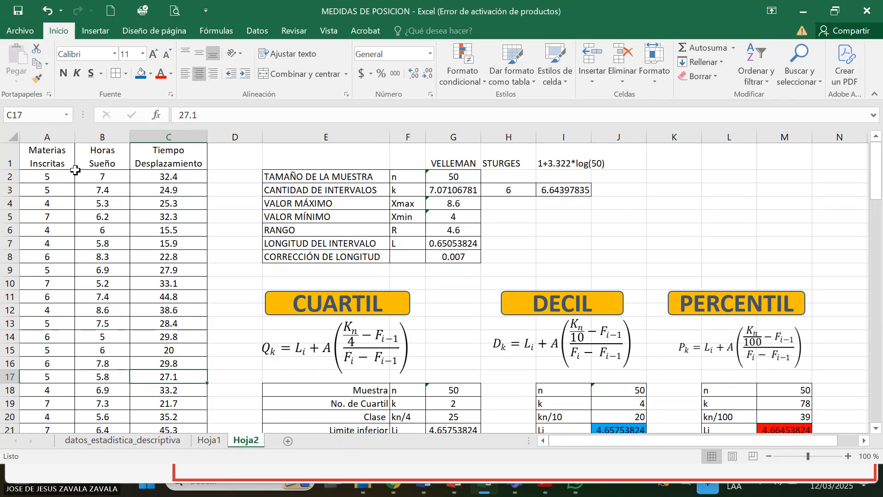
left_click(51, 159)
left_click(58, 189)
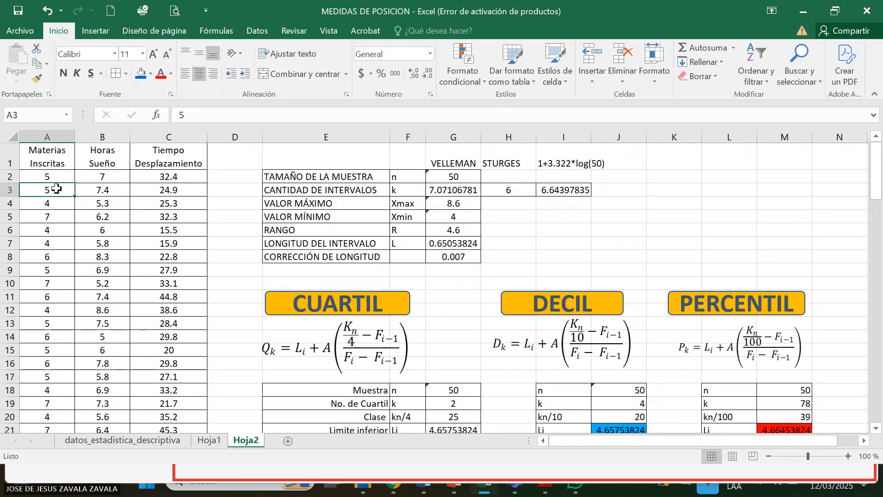
left_click(59, 162)
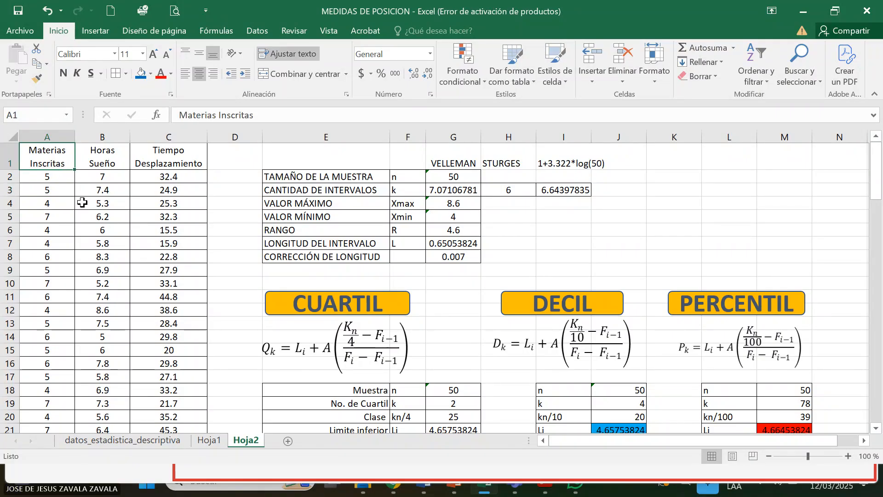
left_click(63, 173)
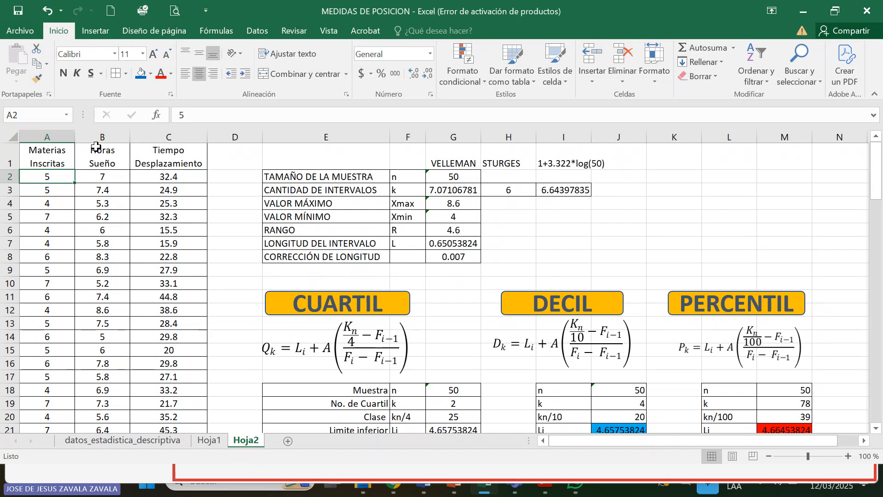
Switch to the Teams meeting window and minimize it to get back to the workbook
key("alt+Tab")
key("alt+Tab")
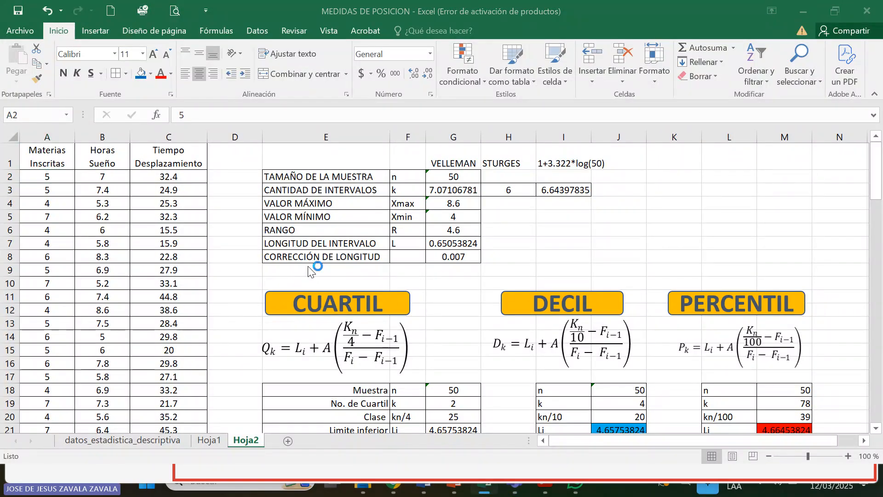
key("alt+Tab")
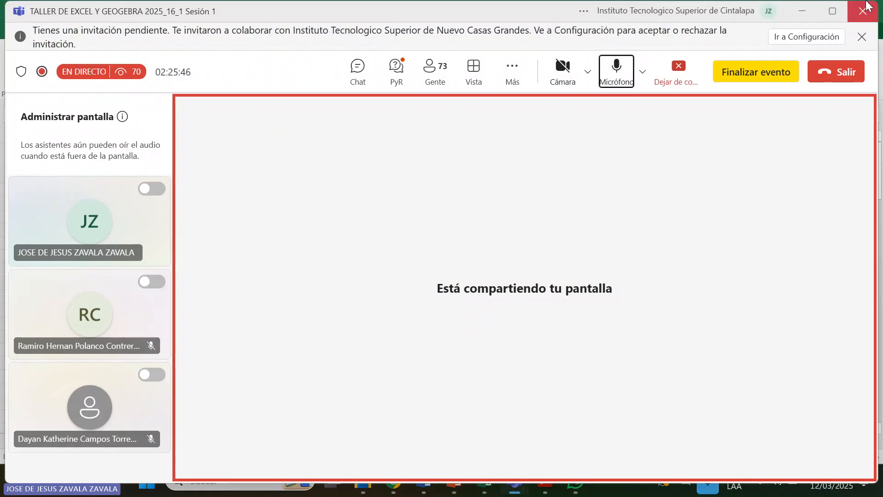
left_click(804, 12)
left_click(807, 12)
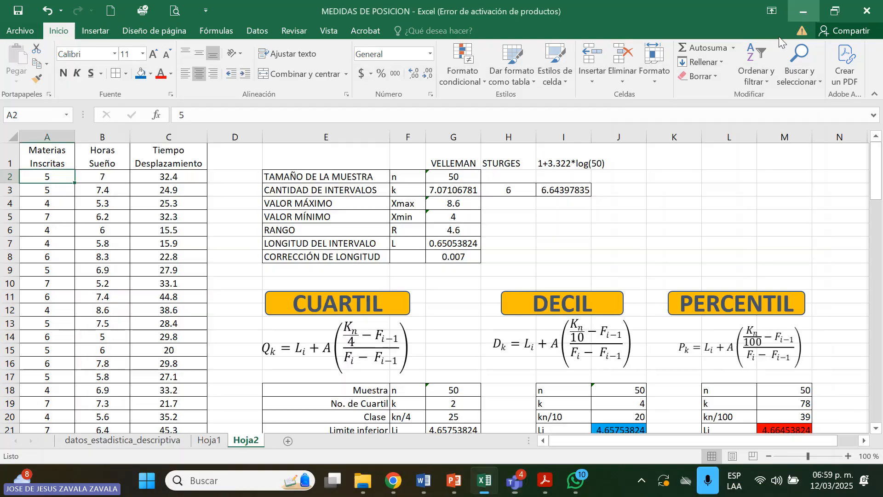
Switch to the PDF article in Acrobat and examine its results section from Figura 3 back through Tabla 1 to Figura 2
mouse_move(348, 488)
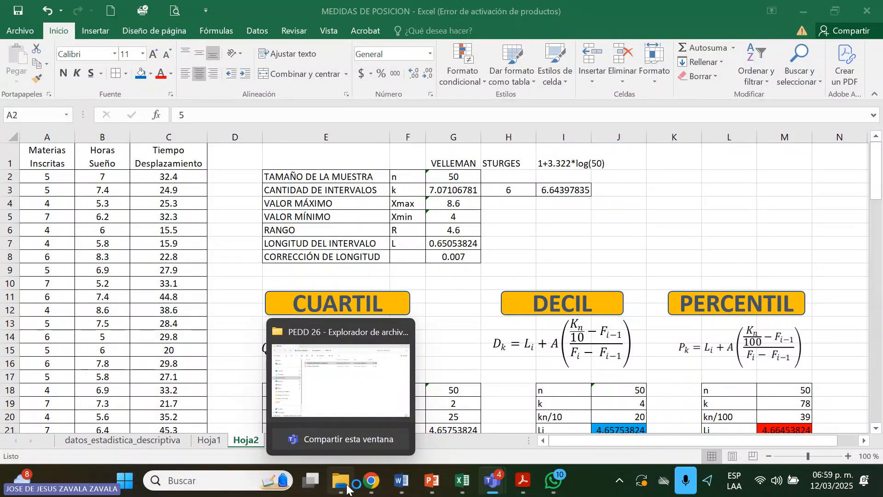
left_click(523, 481)
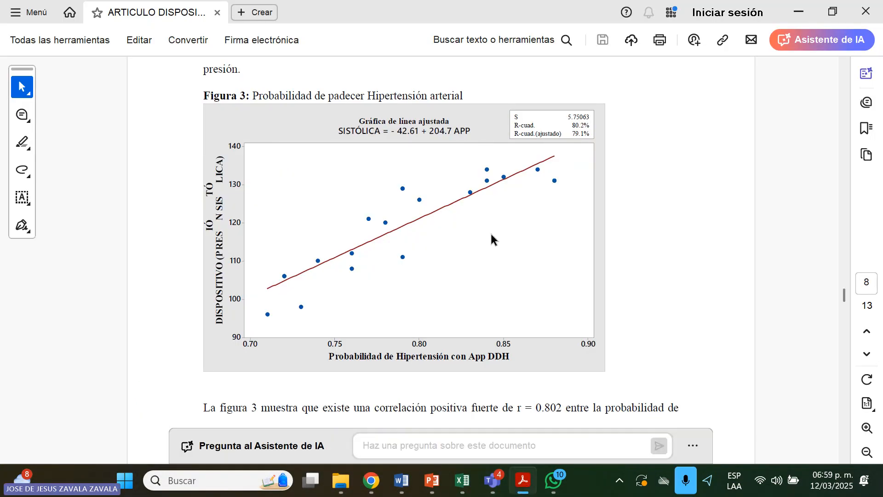
scroll(492, 234, "up", 6)
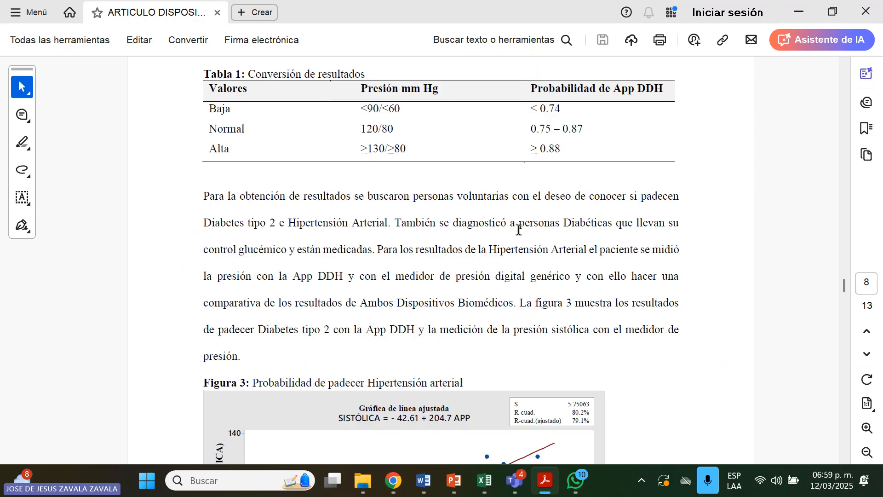
scroll(518, 229, "up", 4)
scroll(529, 241, "up", 3)
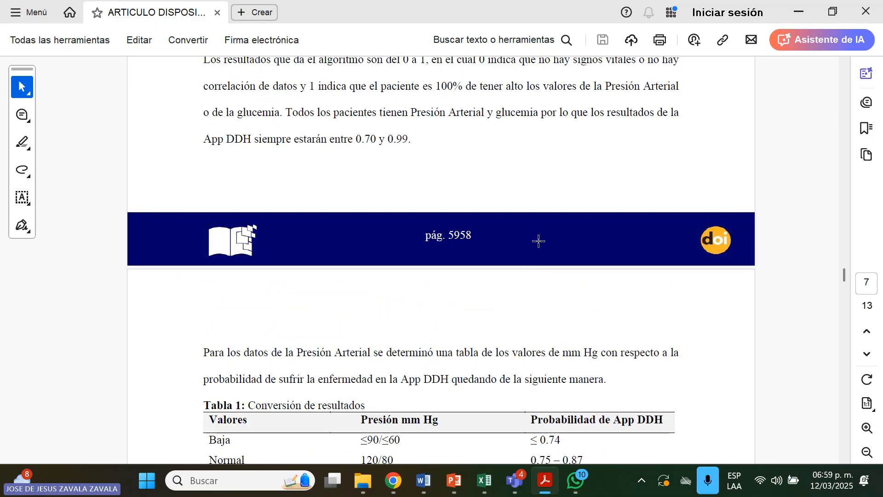
scroll(538, 240, "up", 3)
scroll(538, 240, "down", 3)
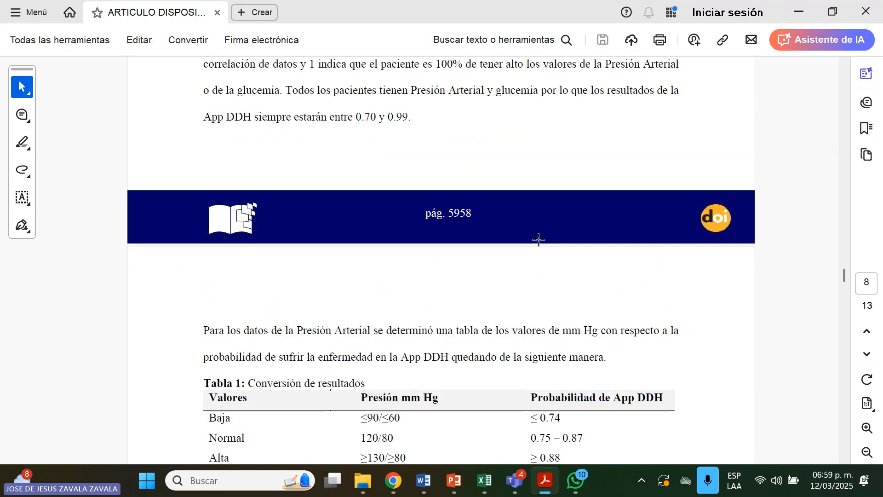
scroll(538, 239, "up", 7)
scroll(537, 238, "up", 3)
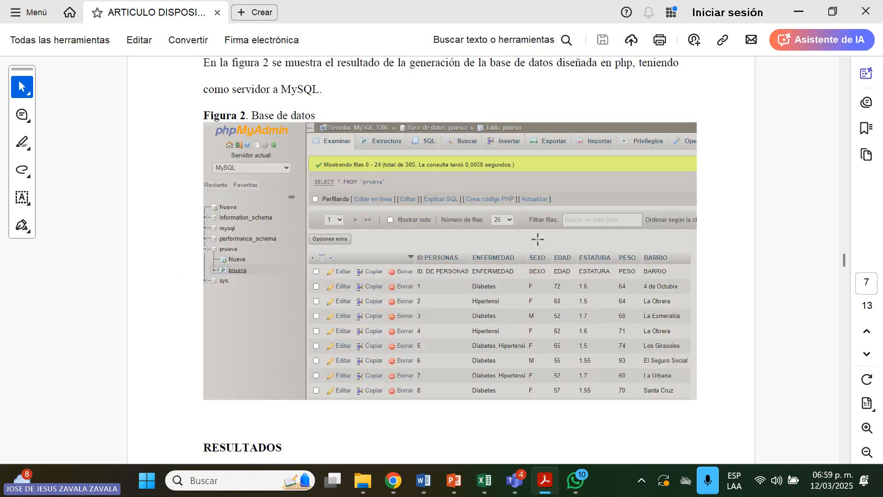
Examine the article's database procedure list before Figura 2, including the population and sample size items
scroll(537, 238, "up", 3)
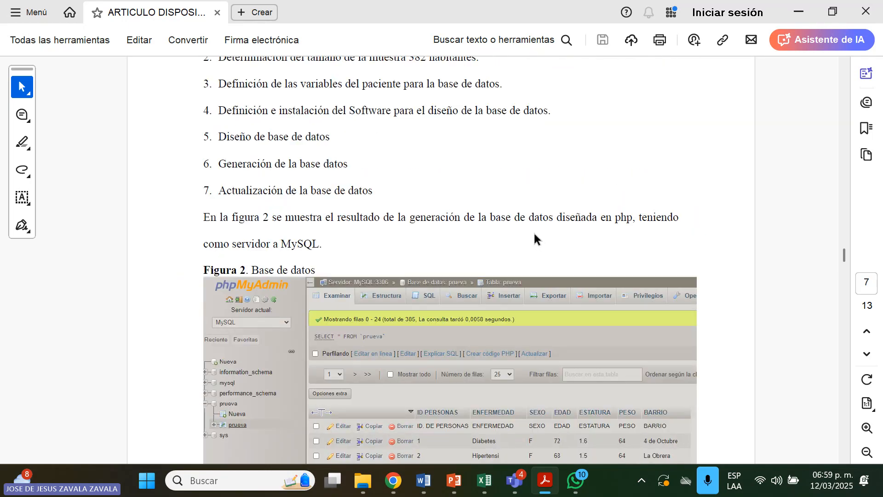
scroll(529, 211, "down", 2)
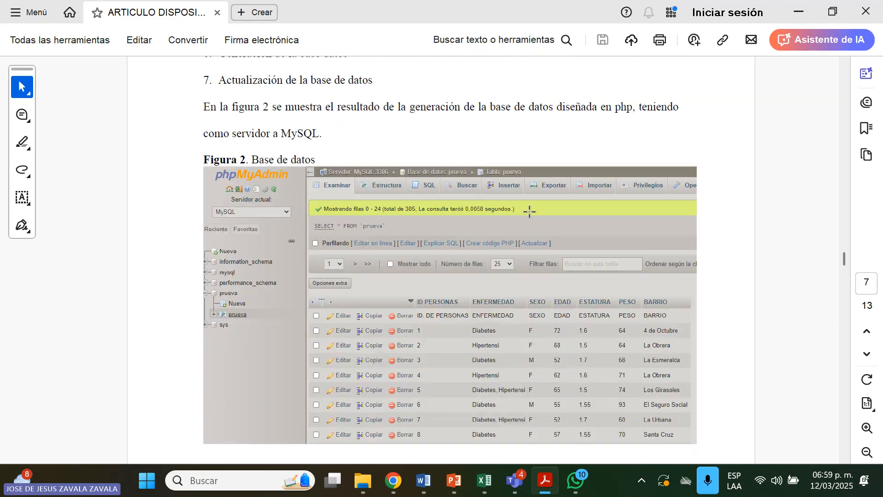
scroll(528, 214, "up", 2)
scroll(529, 215, "up", 1)
scroll(529, 215, "up", 8)
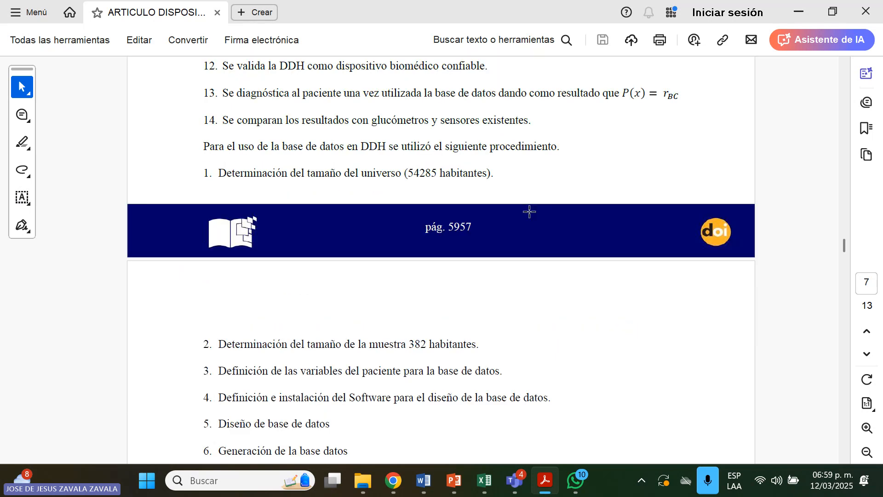
scroll(798, 249, "down", 2)
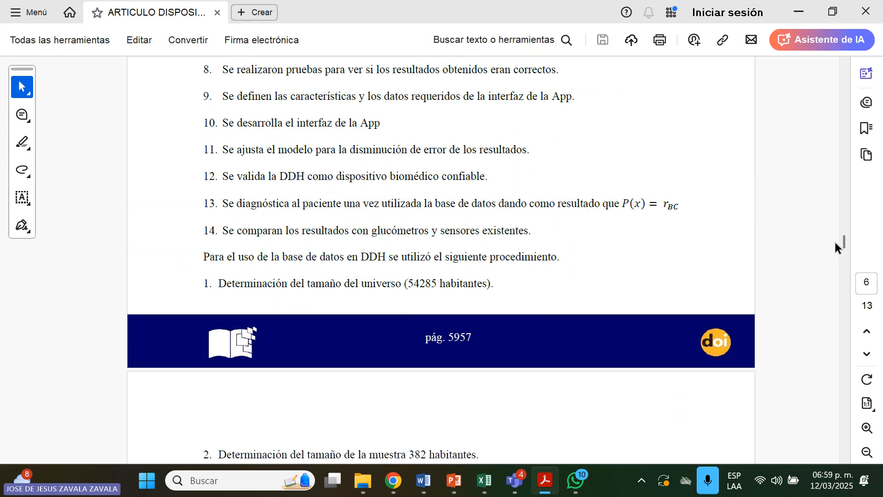
Examine the fitted-line, quadratic regression and residual probability graphs in the article, and close the PDF to return to the workbook
left_click_drag(846, 243, 849, 295)
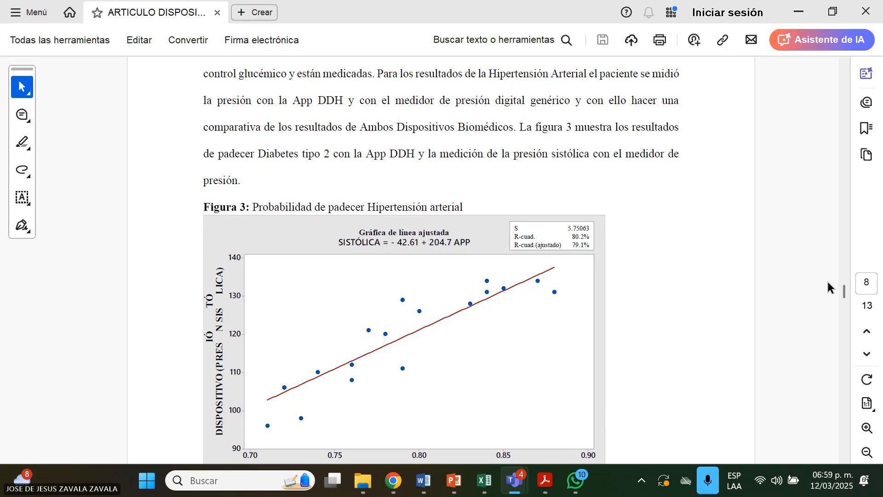
left_click_drag(845, 292, 848, 340)
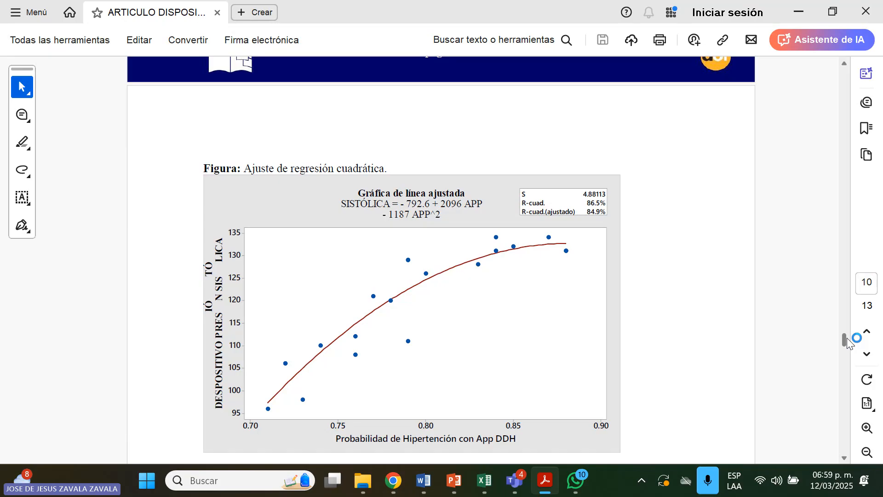
left_click_drag(849, 342, 849, 355)
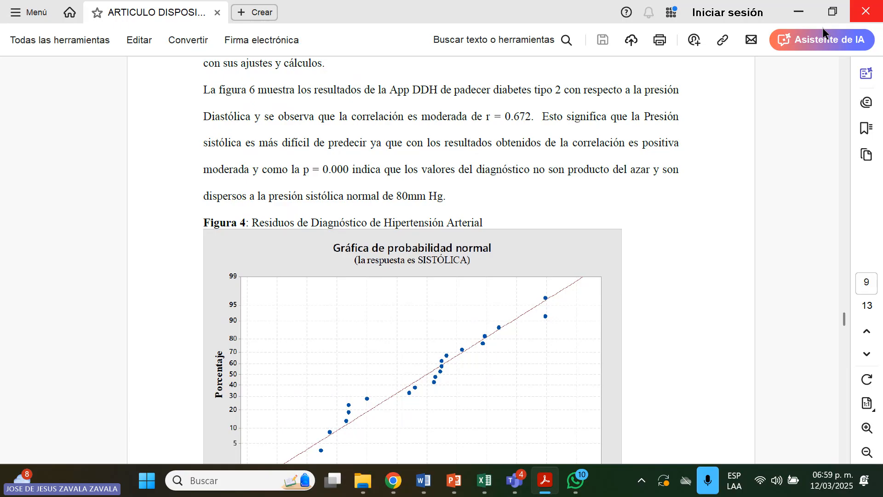
left_click(866, 11)
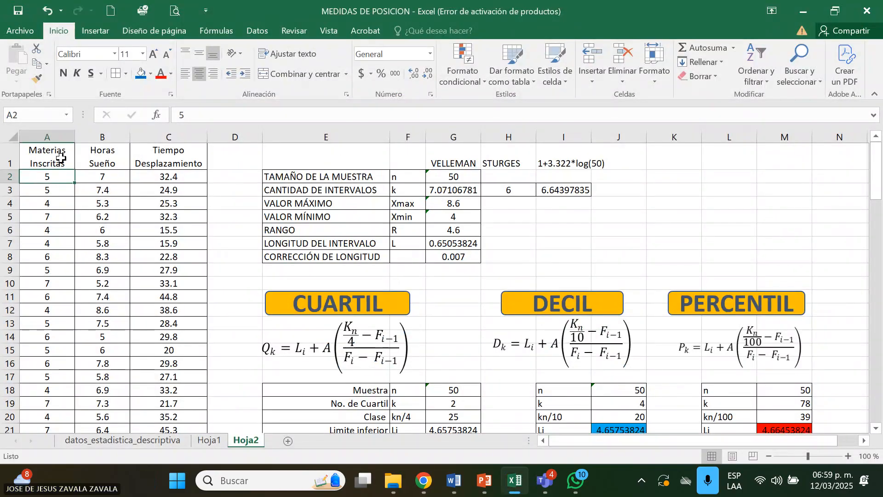
Copy the Materias Inscritas and Horas Sueño data in A1:B51 into a new sheet, starting at B2
left_click_drag(61, 158, 98, 314)
left_click(90, 250)
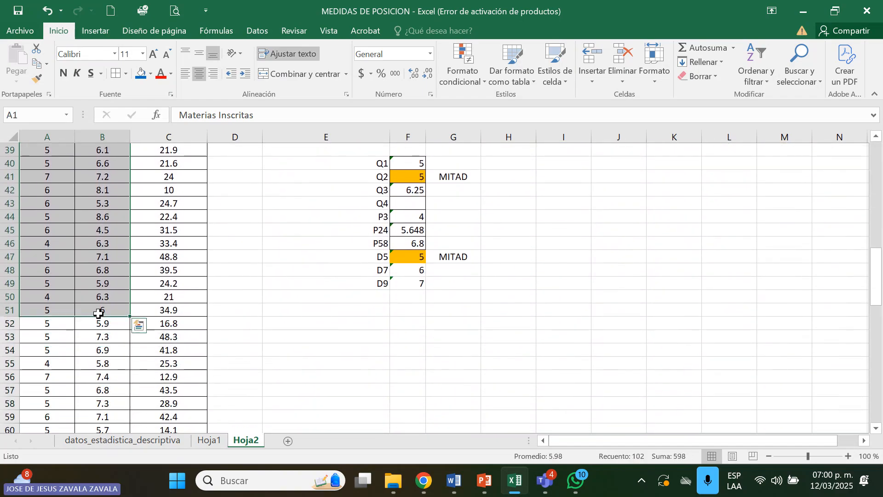
key("ctrl+c")
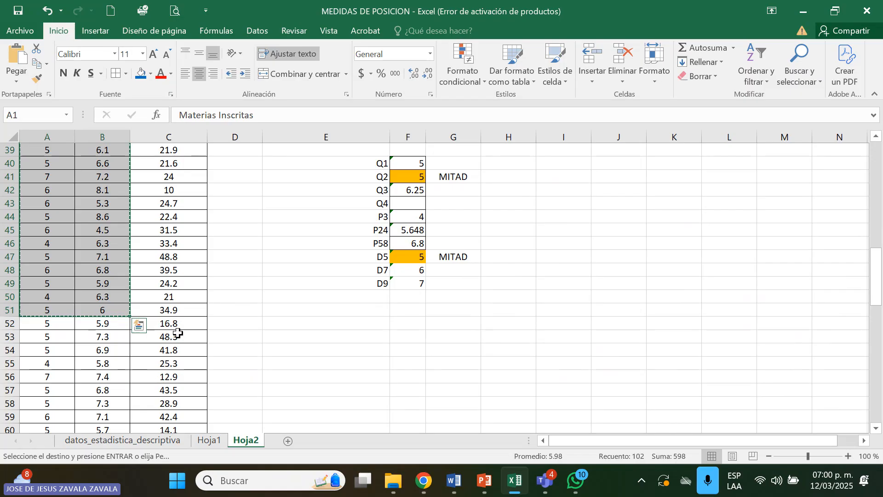
left_click(289, 440)
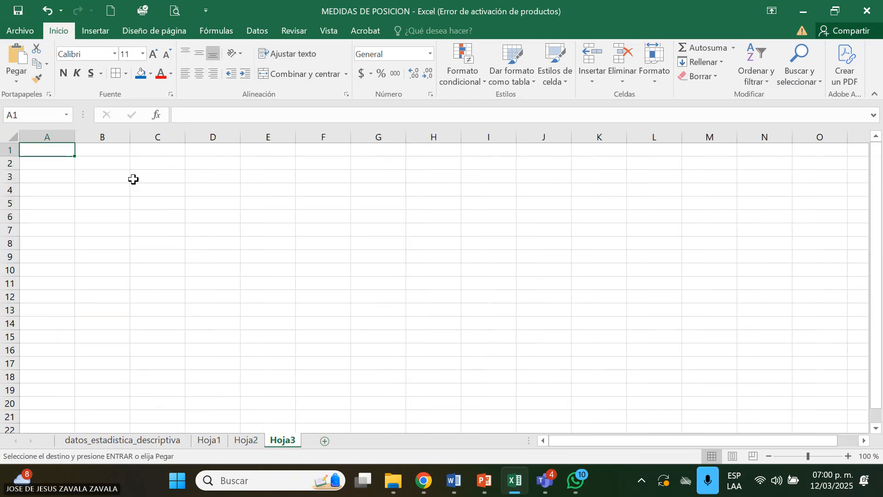
left_click(123, 168)
key("ctrl+v")
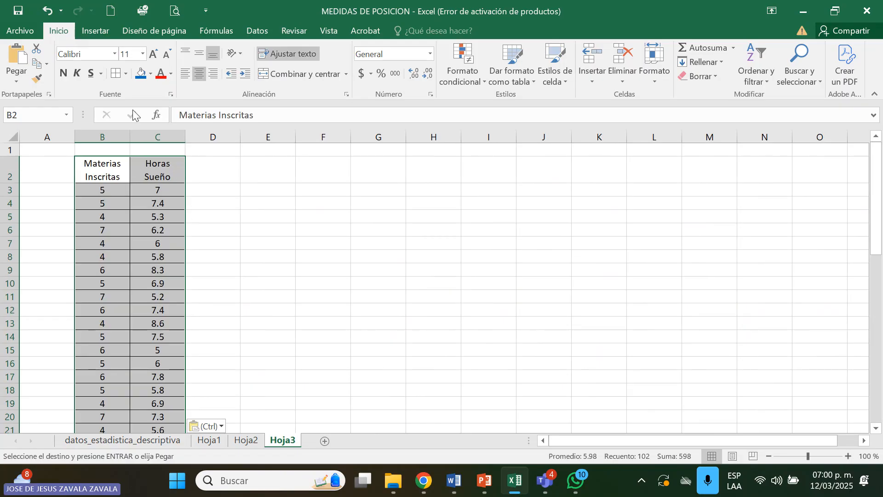
Insert a markers-only scatter chart of the pasted Materias Inscritas and Horas Sueño data
left_click(112, 34)
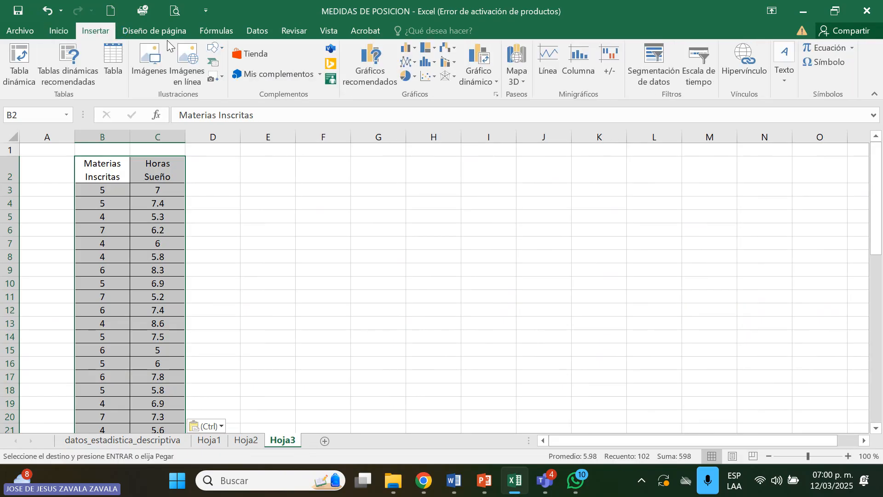
left_click(435, 76)
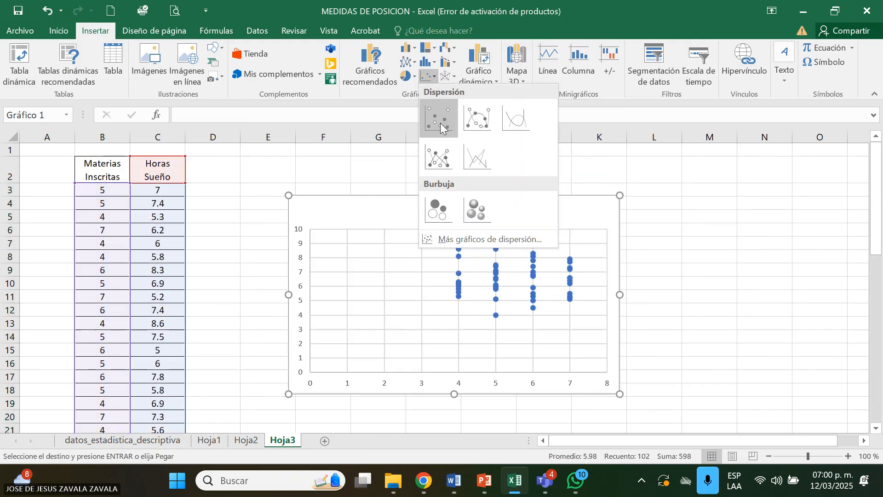
left_click(440, 123)
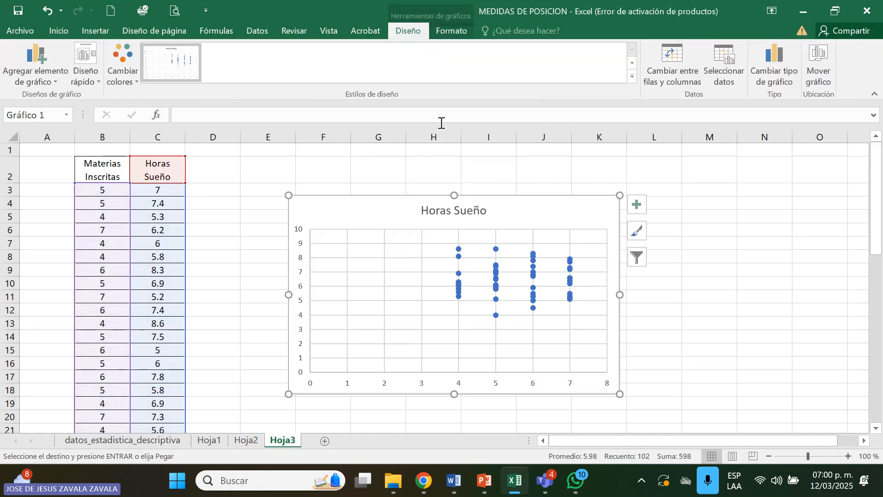
double_click(453, 214)
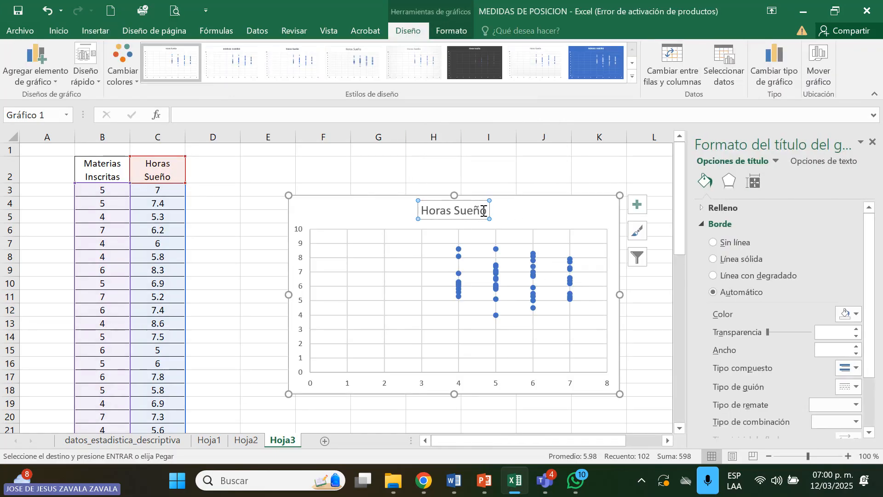
left_click(483, 211)
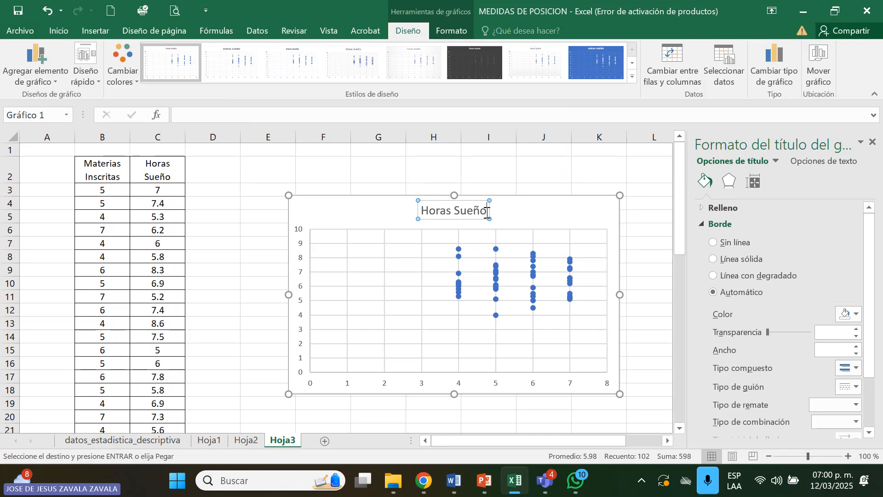
left_click(498, 267)
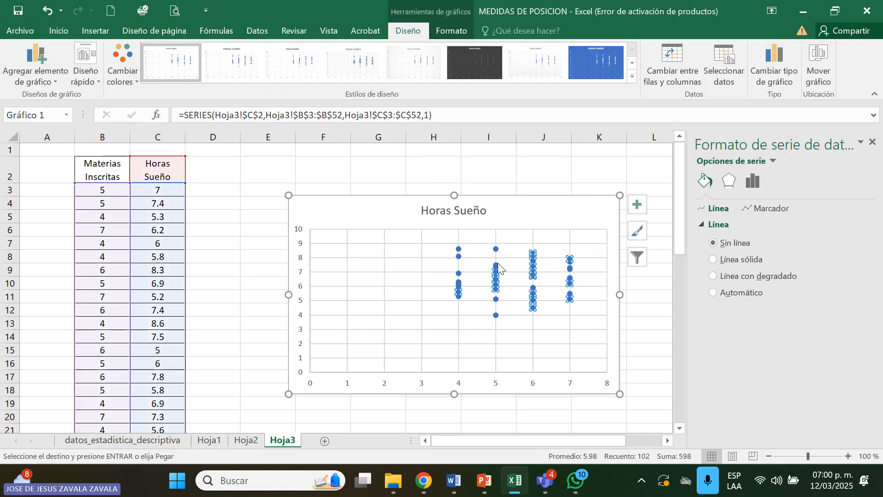
left_click(548, 244)
left_click(533, 256)
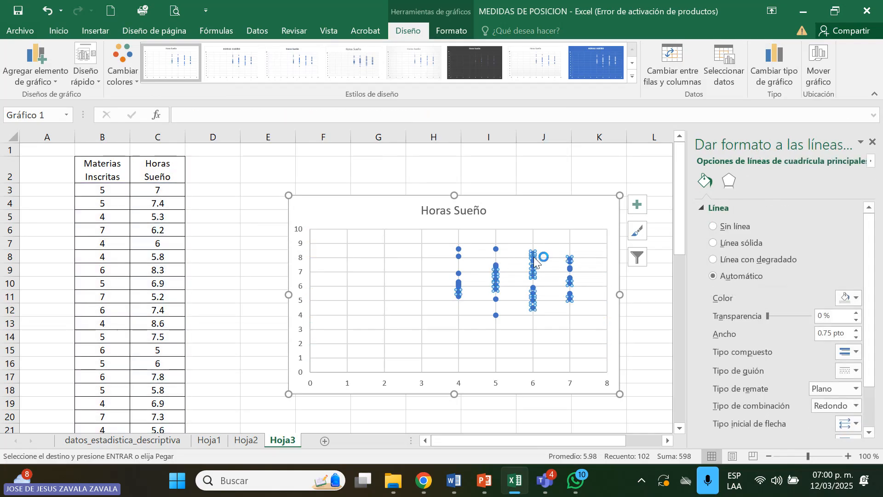
left_click(498, 250)
right_click(499, 250)
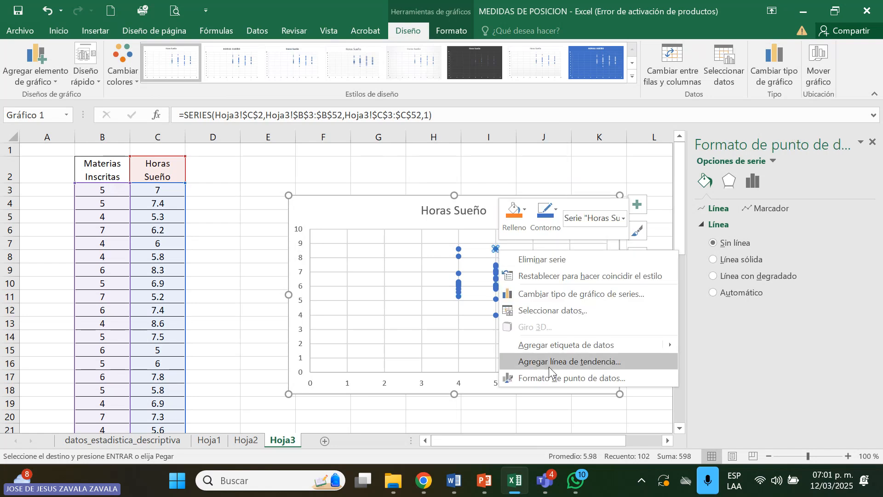
left_click(448, 315)
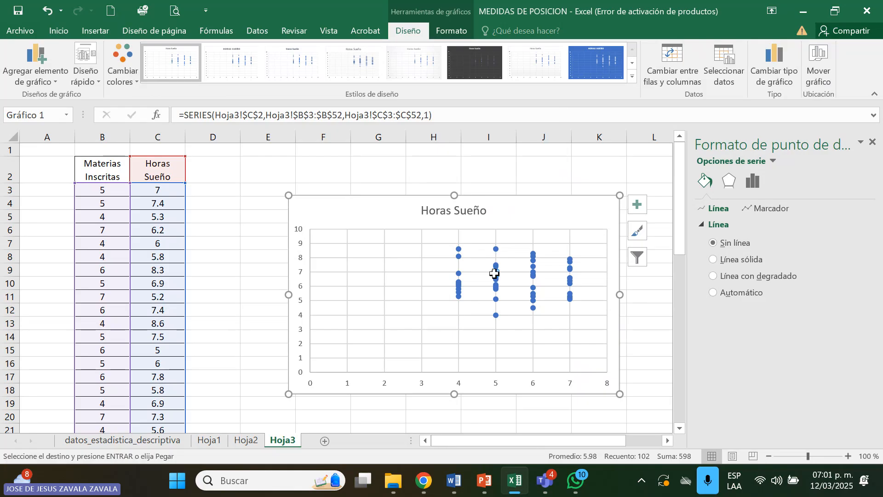
Enlarge the Horas Sueño scatter chart and add a linear trendline to its data series
left_click_drag(620, 394, 668, 440)
left_click(542, 281)
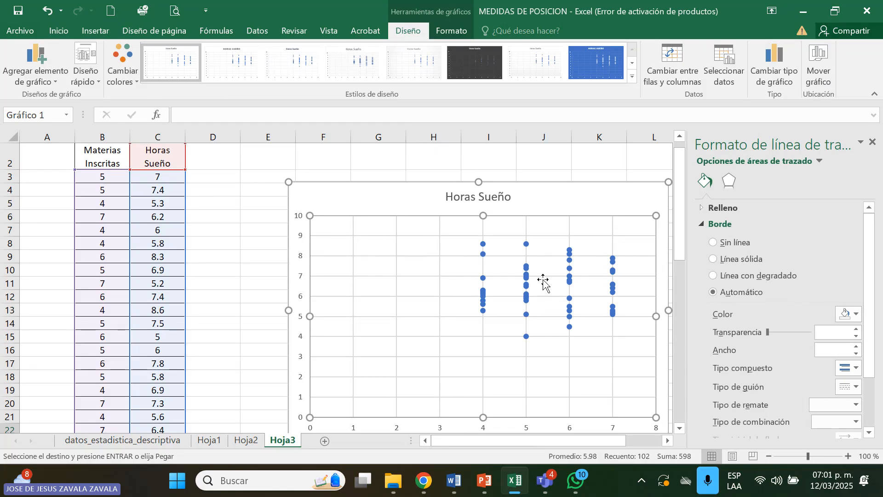
left_click(527, 277)
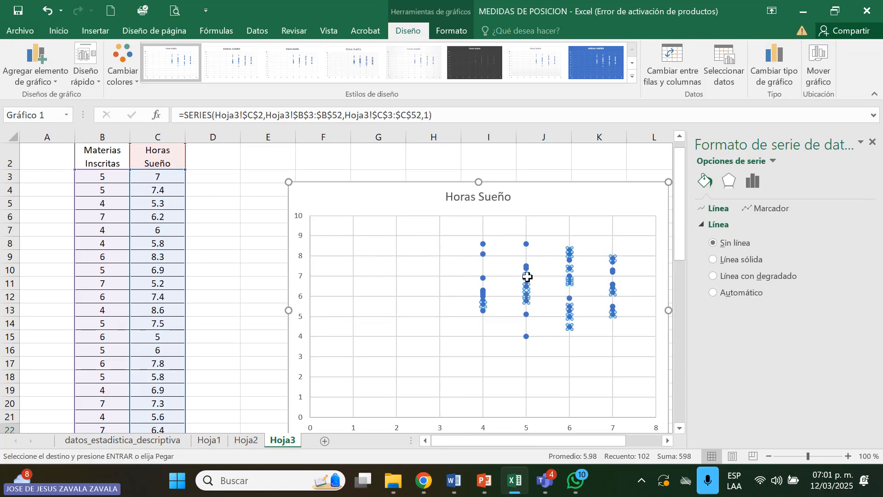
right_click(529, 276)
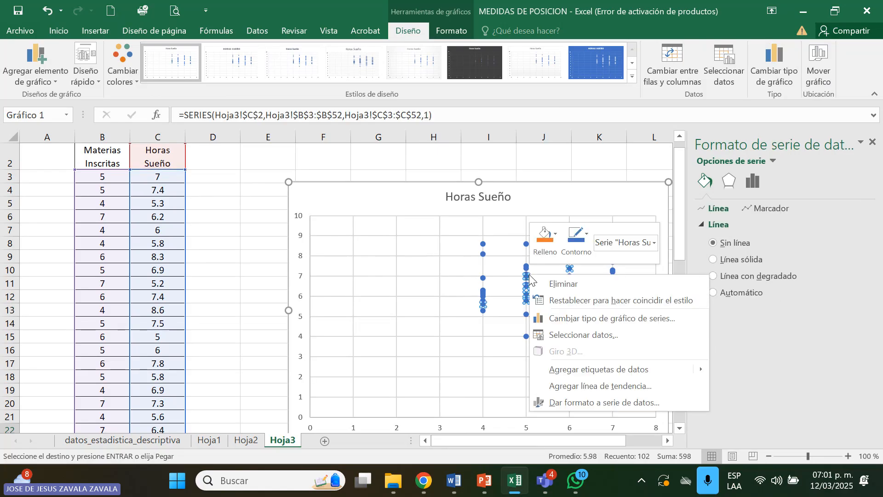
left_click(581, 387)
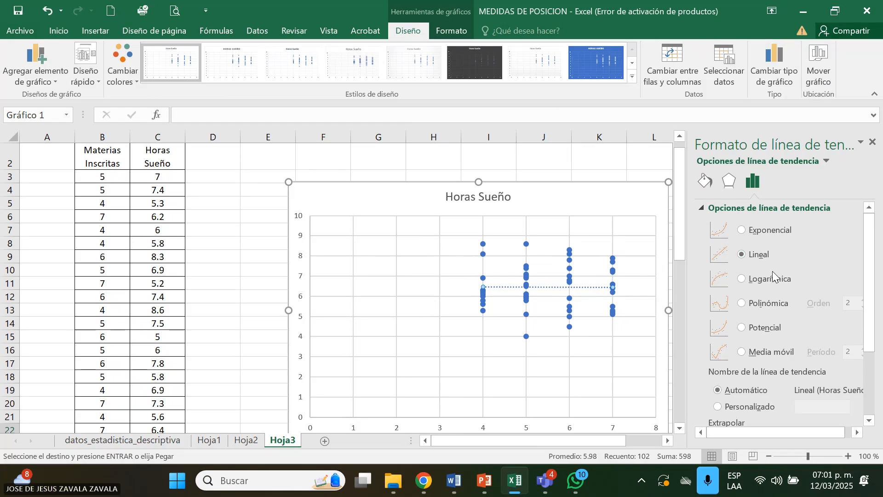
Display the trendline equation on the chart and move its label below the line, near the value 4 gridline
left_click_drag(868, 322, 871, 377)
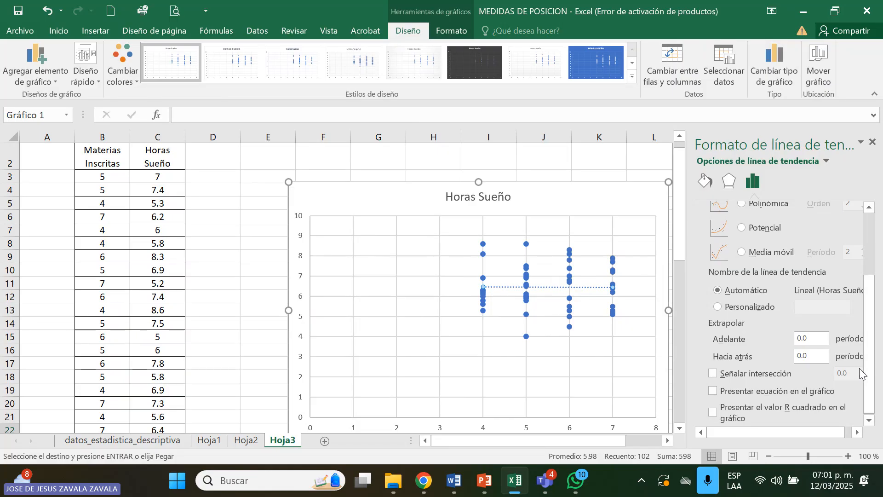
left_click(735, 386)
left_click_drag(570, 287, 565, 343)
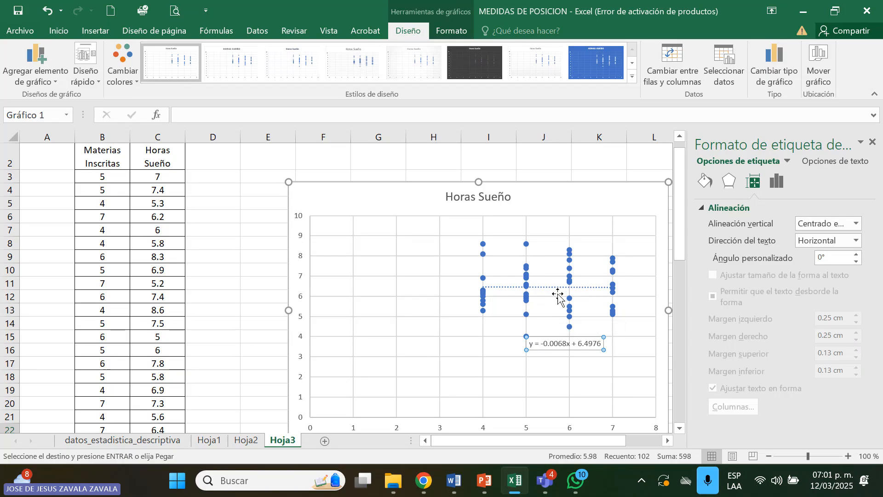
Examine the linear trendline and its equation label on the Horas Sueño chart
left_click(558, 288)
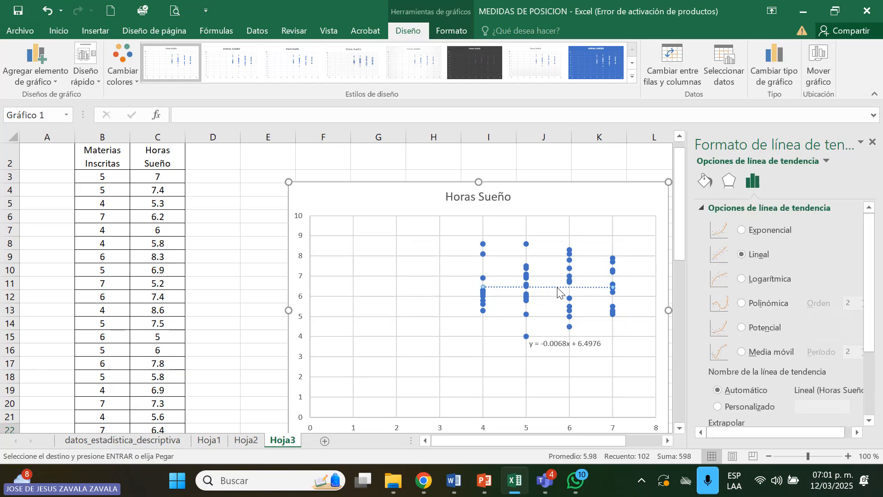
right_click(558, 292)
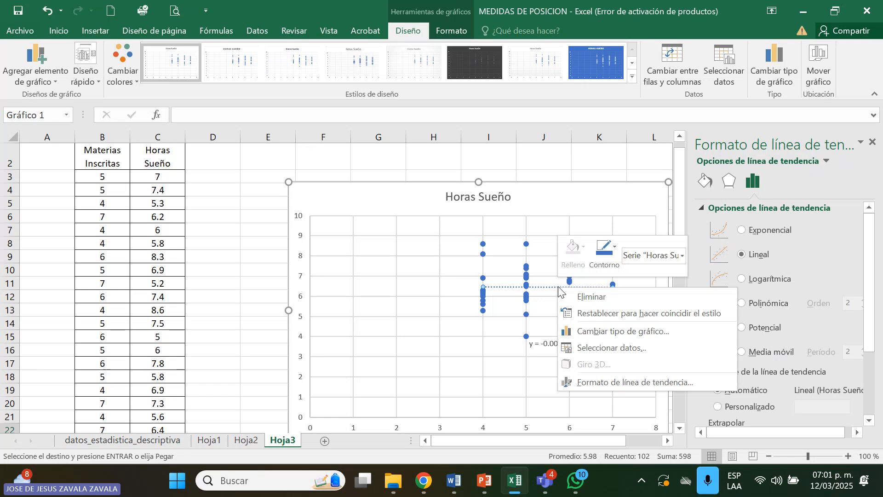
left_click(554, 287)
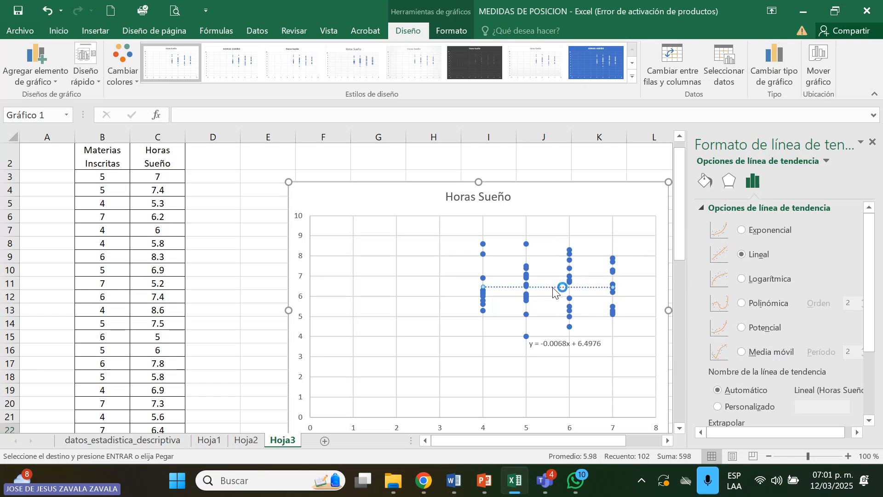
left_click(562, 343)
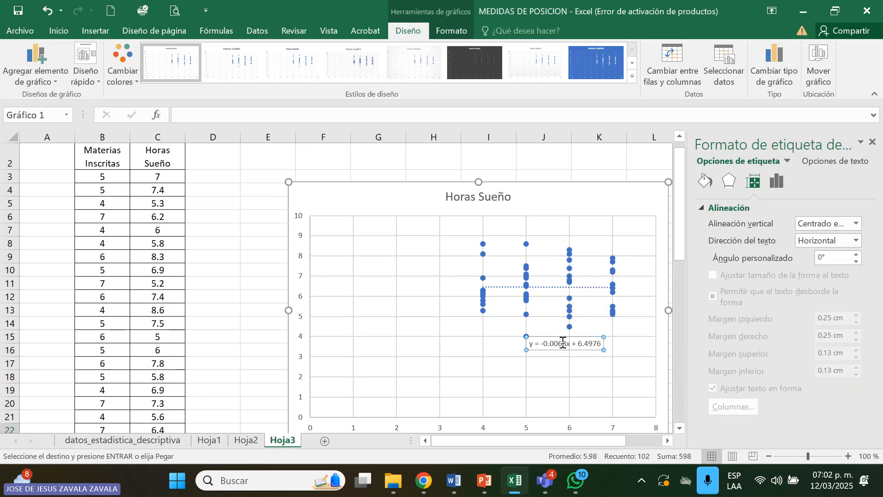
double_click(563, 342)
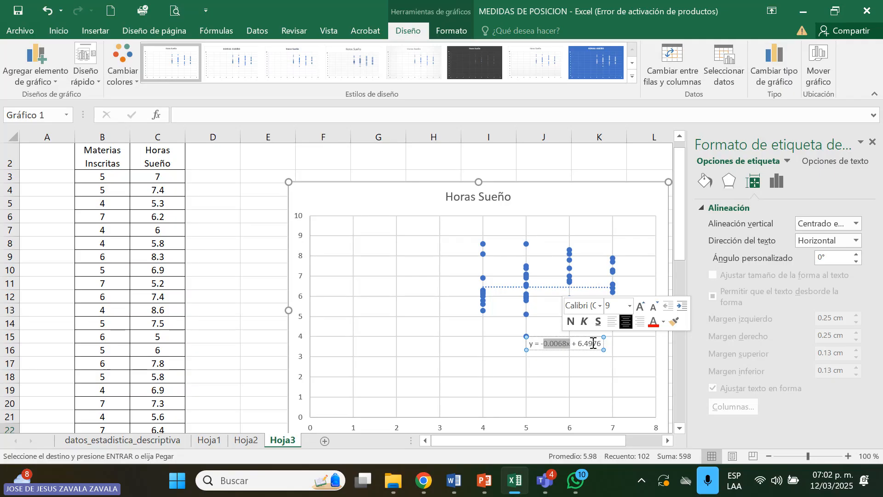
left_click_drag(600, 343, 533, 346)
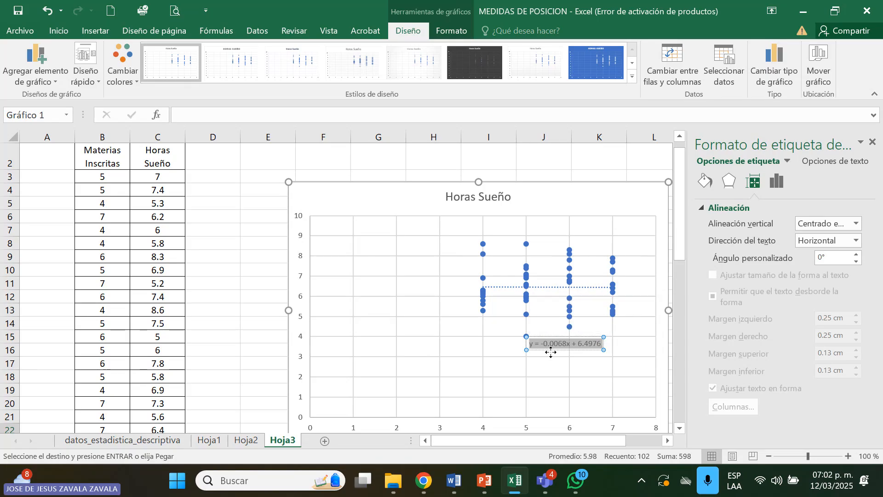
left_click(550, 351)
left_click(553, 347)
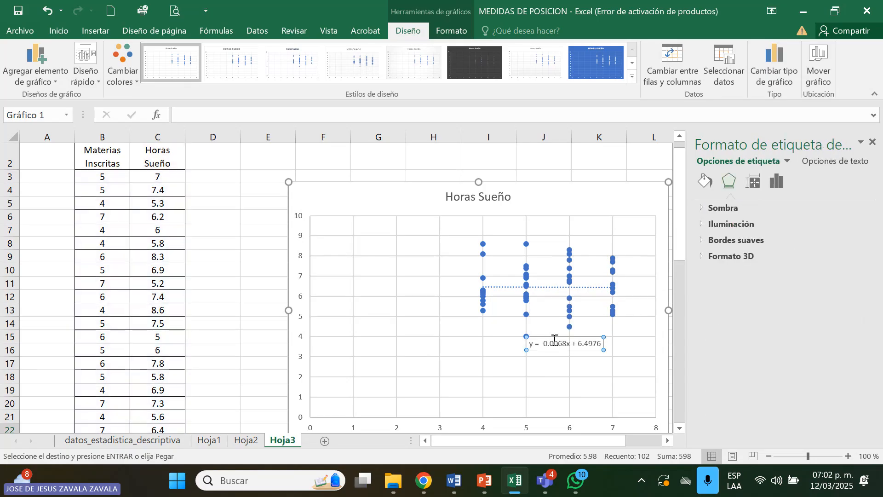
left_click(599, 344)
left_click_drag(600, 345, 535, 336)
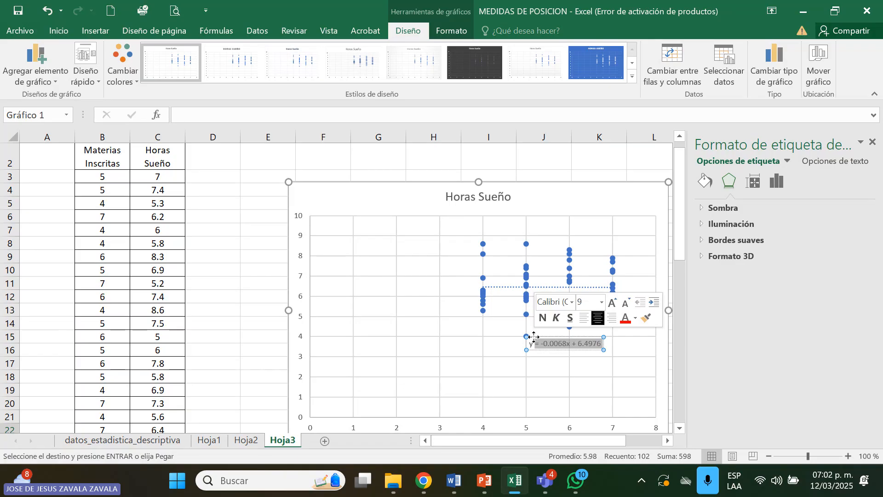
left_click(547, 362)
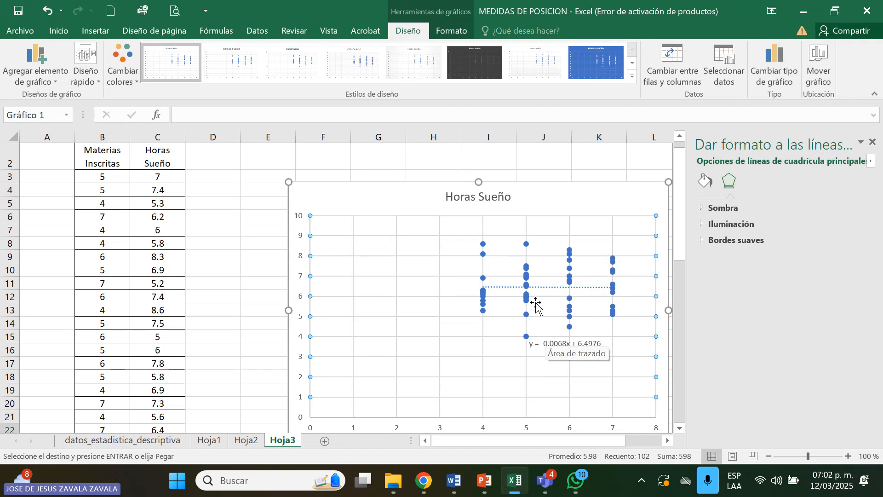
Delete the Horas Sueño chart and insert a new markers-only scatter chart from the selected Materias Inscritas and Horas Sueño data
left_click(560, 195)
key("Delete")
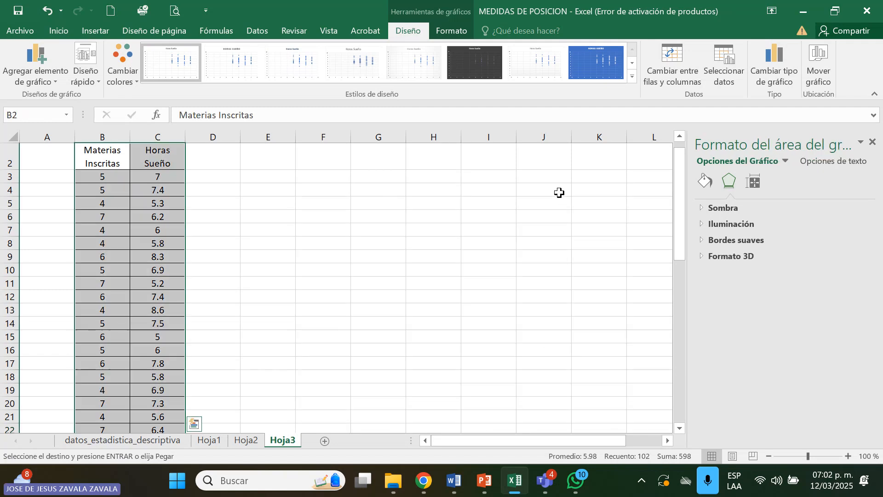
left_click(102, 30)
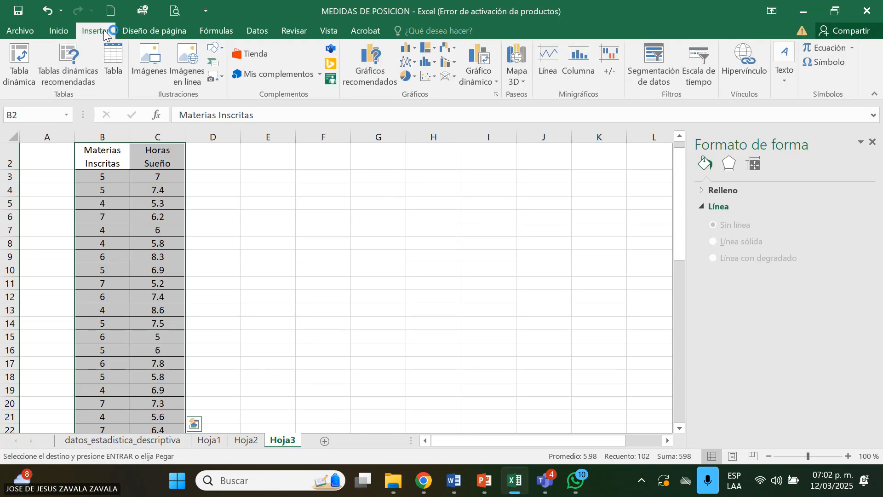
left_click(433, 79)
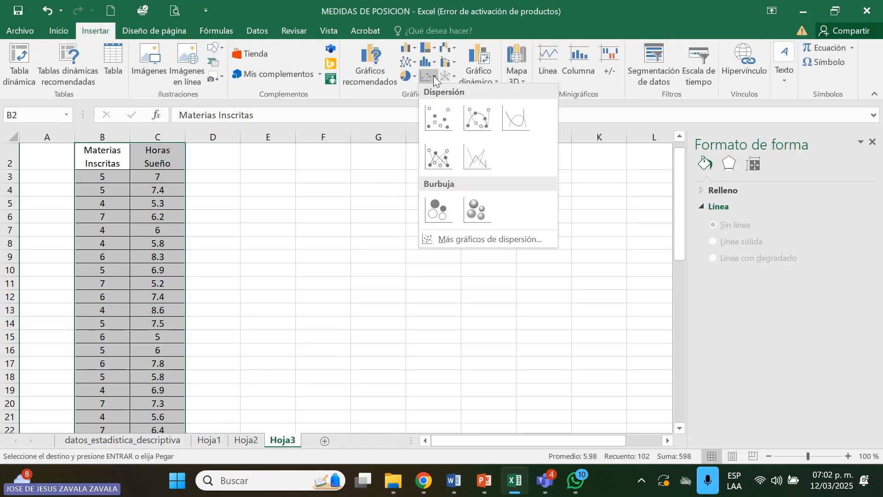
left_click(440, 123)
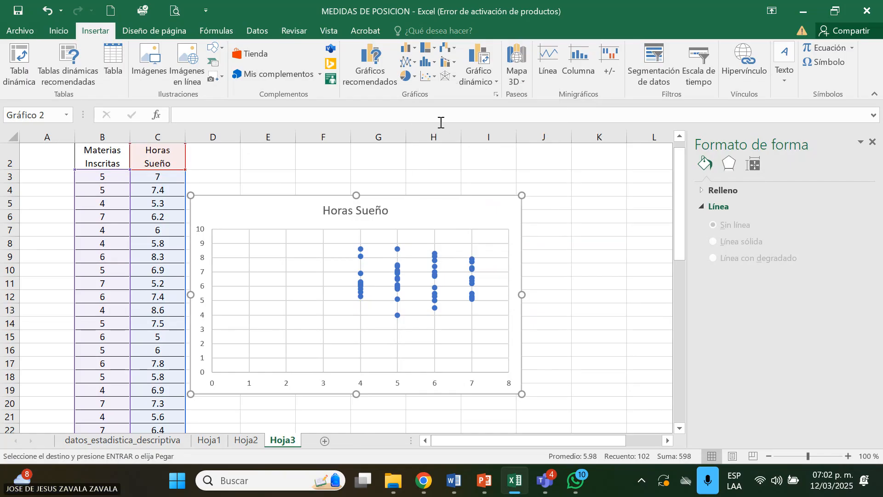
Add a linear trendline with its equation displayed, and move the equation label below the line, between the value 2 and 3 gridlines
left_click(436, 266)
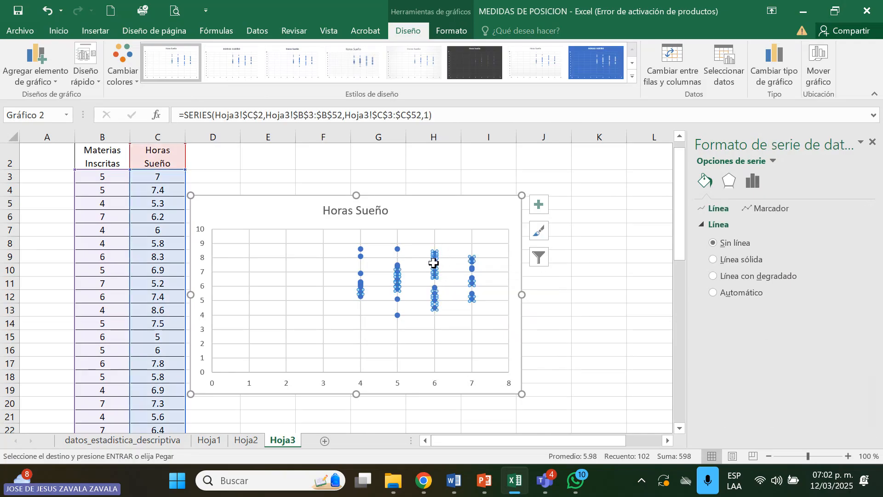
right_click(437, 266)
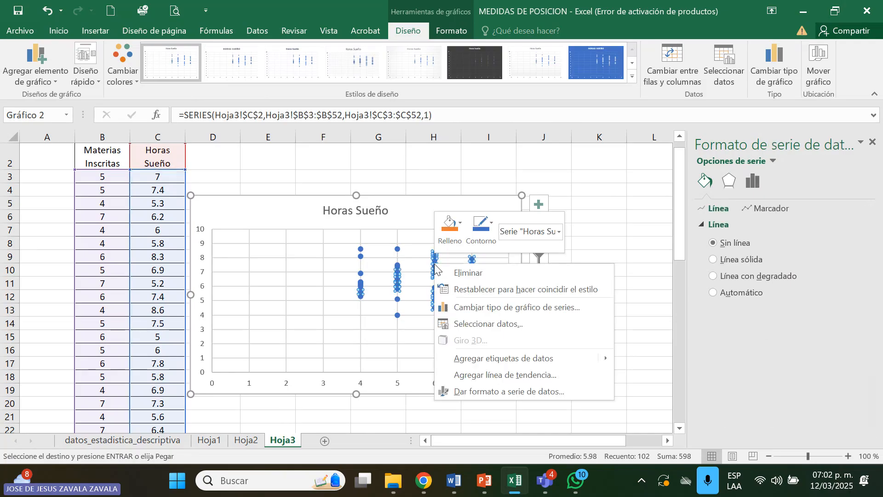
left_click(507, 376)
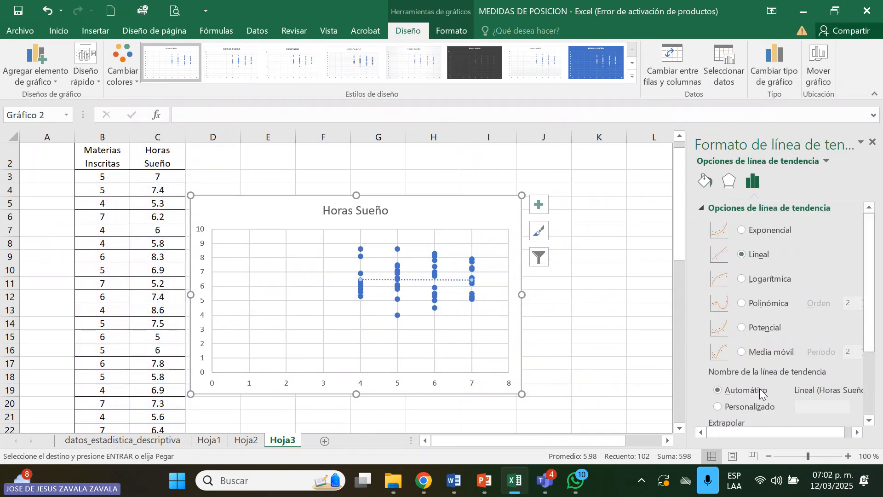
scroll(758, 390, "down", 3)
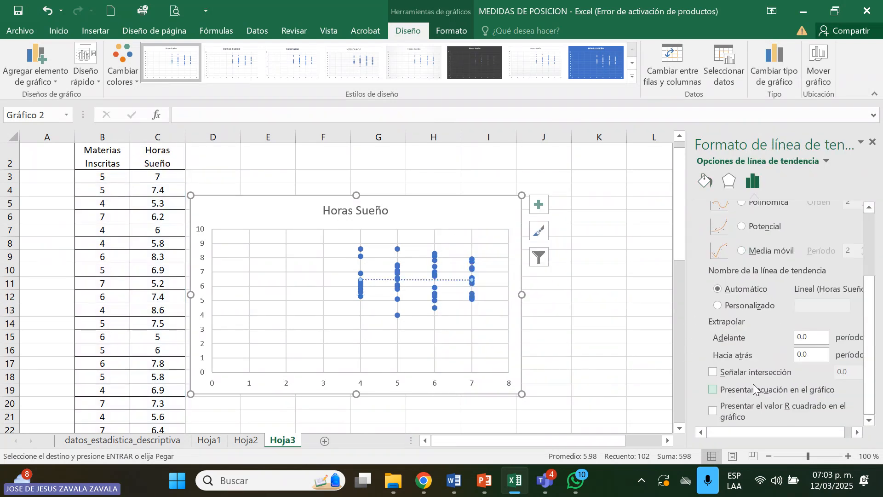
left_click(713, 389)
left_click_drag(455, 283, 448, 334)
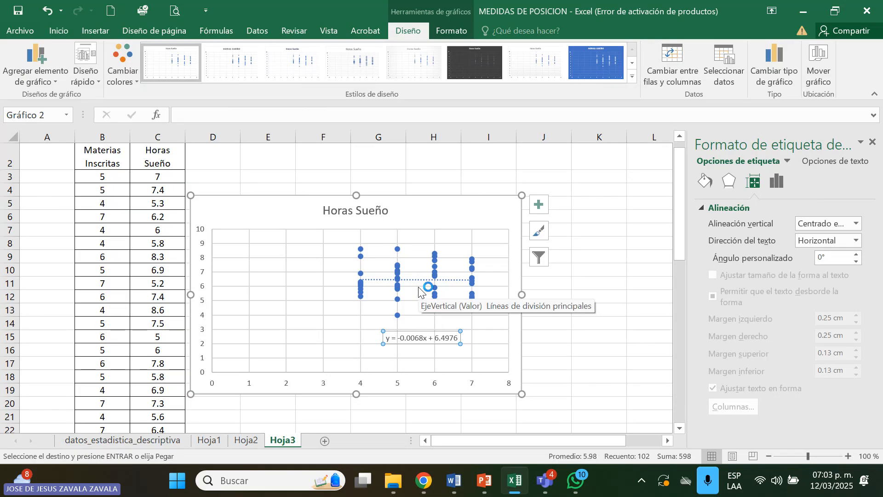
left_click(602, 283)
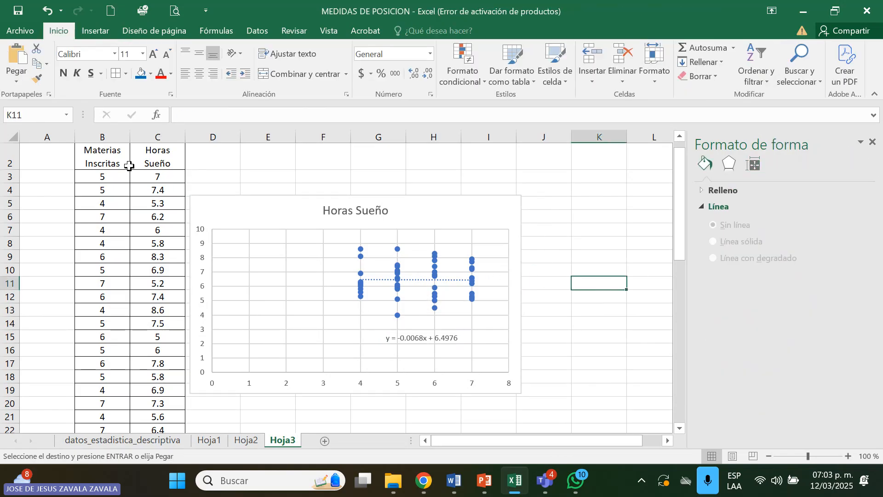
Copy the Materias Inscritas and Horas Sueño data in B2:C51, headers included
left_click(115, 162)
left_click_drag(116, 163, 135, 417)
key("shift+Up")
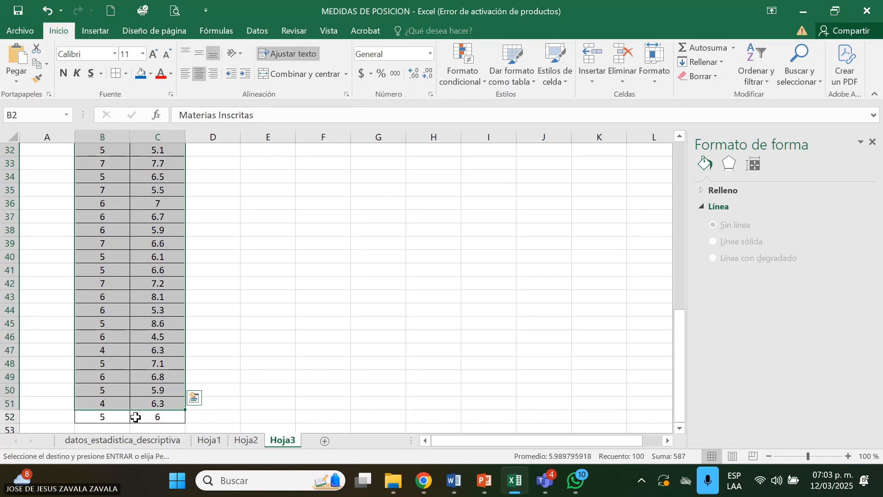
key("ctrl+c")
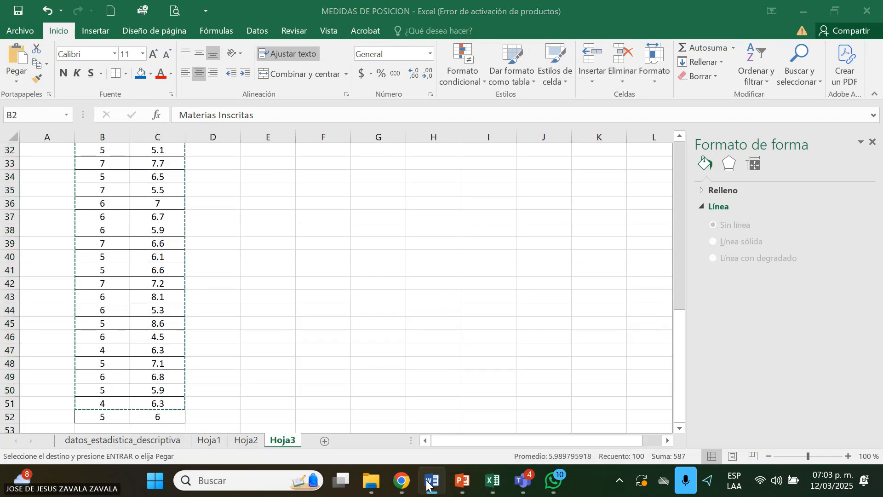
right_click(431, 481)
left_click(408, 420)
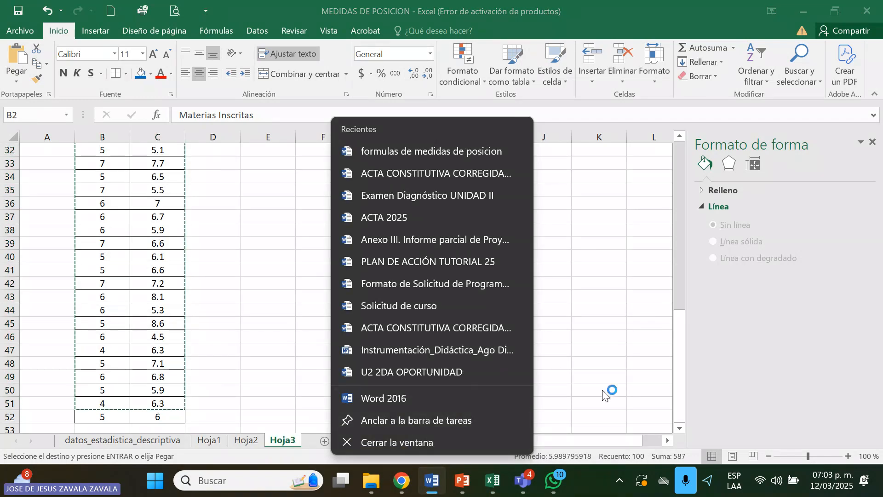
Switch to the open GeoGebra window in Chrome and try to rearrange its views, turning off Hoja de Cálculo and resizing the panels
left_click(401, 487)
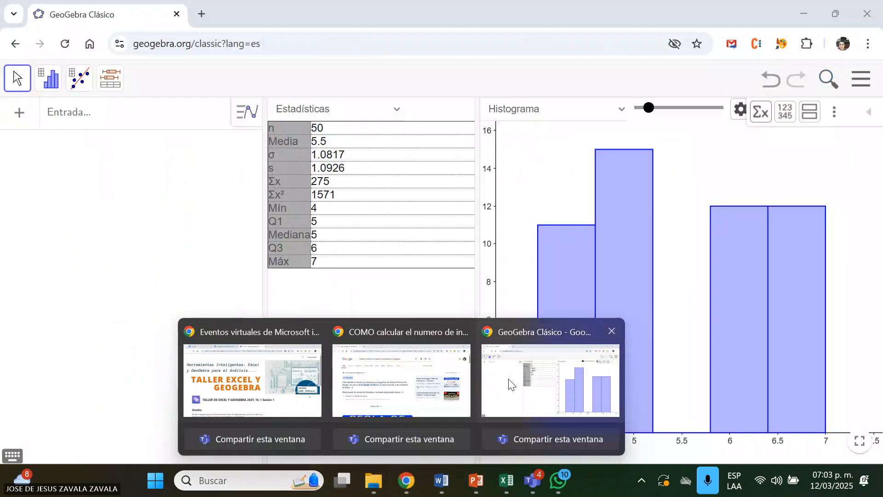
left_click(509, 384)
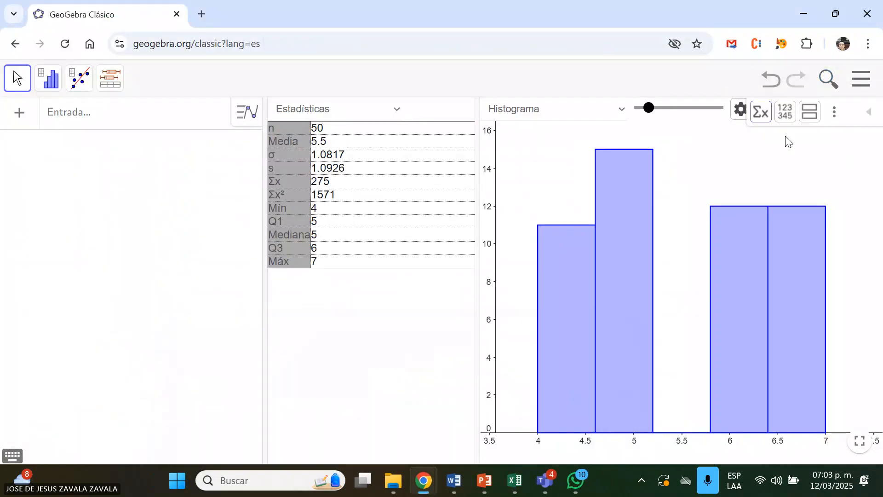
left_click(861, 83)
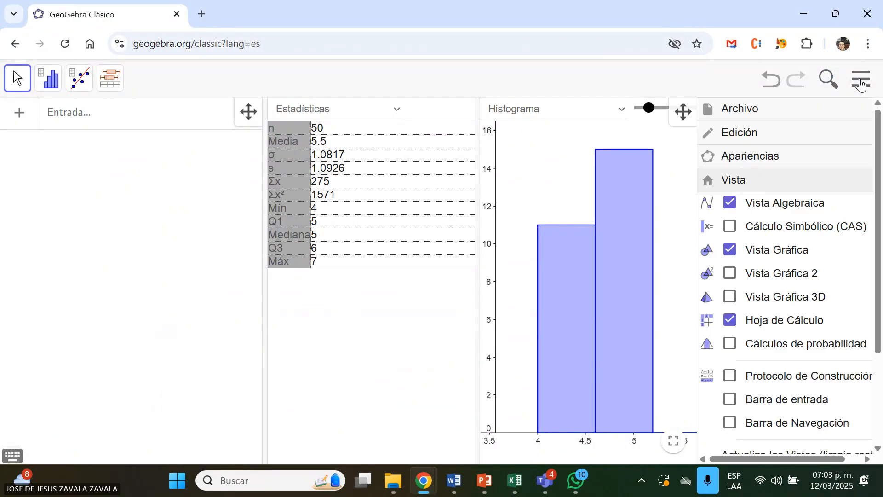
left_click(765, 326)
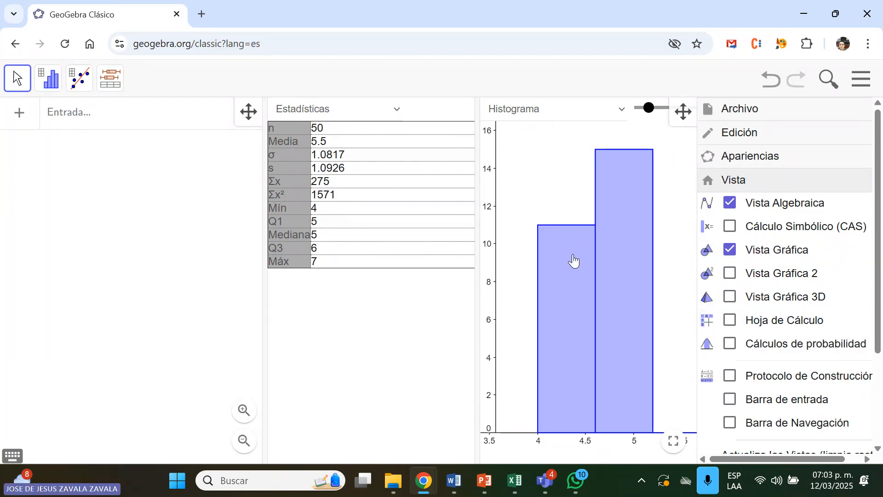
left_click(481, 269)
left_click_drag(478, 269, 588, 272)
left_click_drag(266, 260, 475, 258)
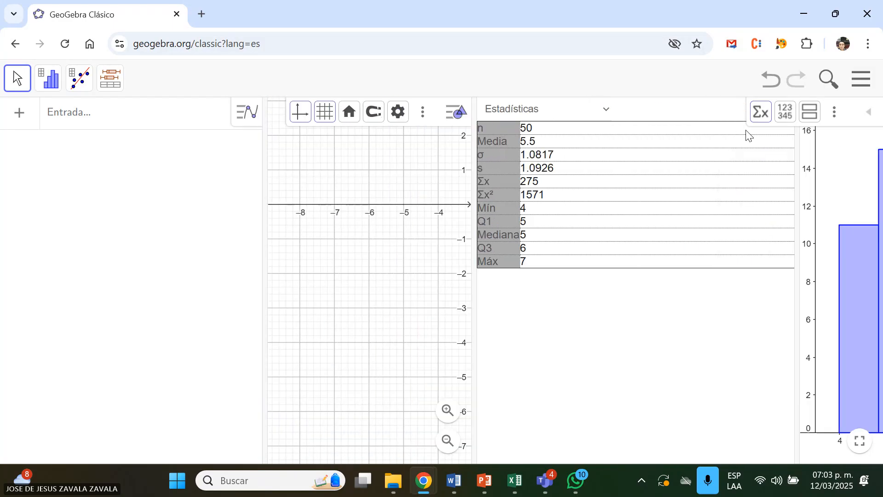
left_click(857, 85)
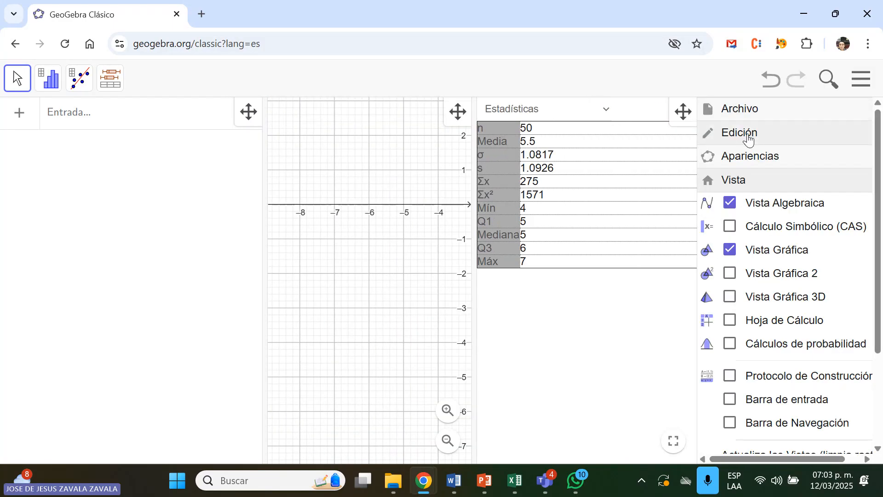
left_click(859, 84)
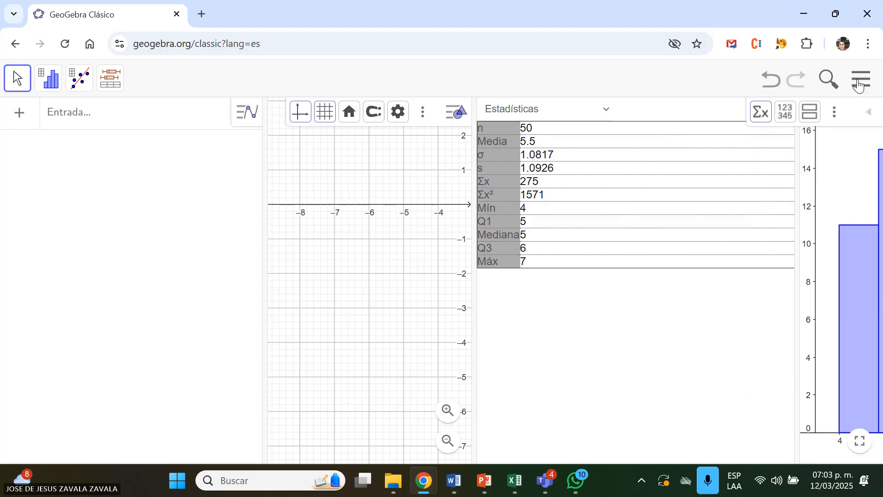
Close the GeoGebra window with the histogram and open a blank GeoGebra Clásico in a new Chrome window by searching for "geogebra clasico"
left_click(866, 17)
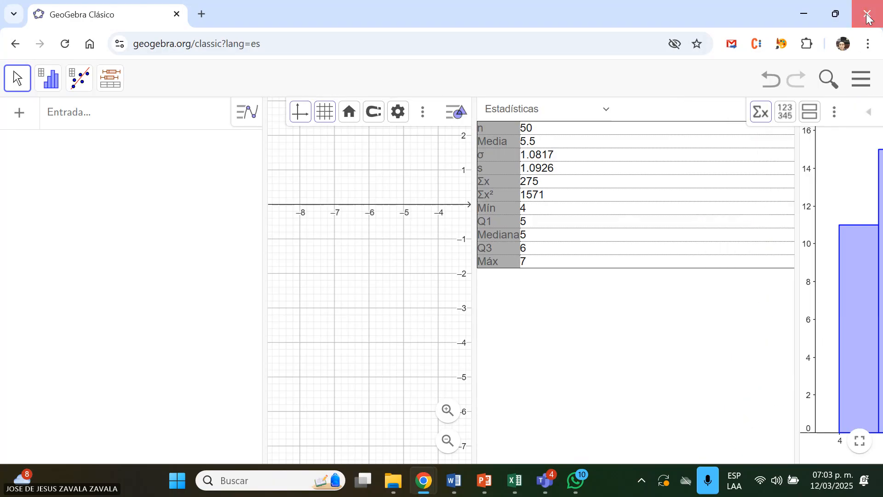
left_click(488, 151)
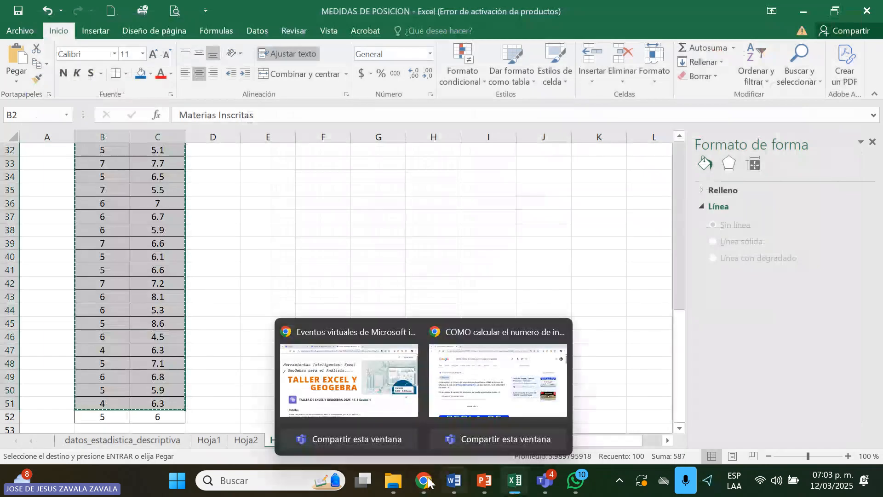
right_click(410, 484)
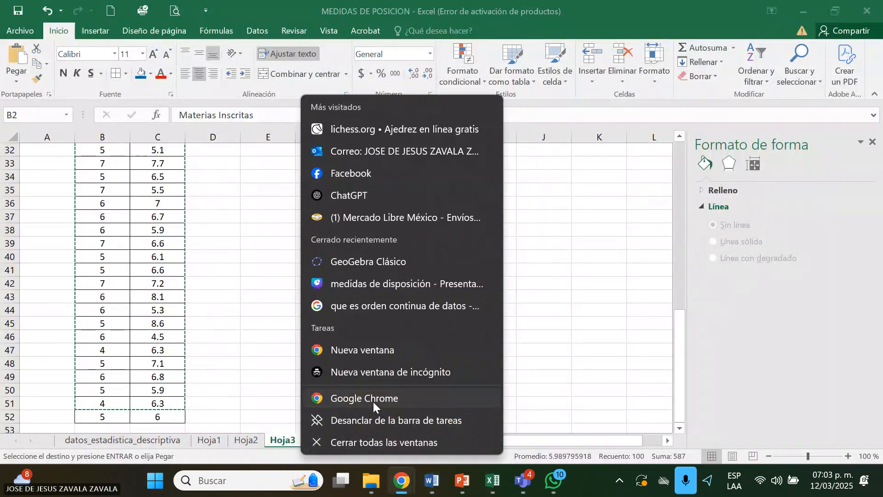
left_click(373, 402)
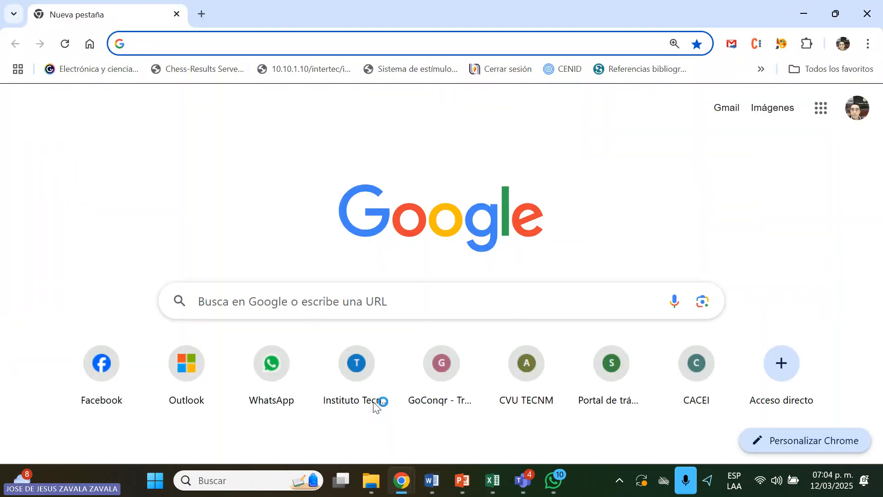
type("GE")
key("Return")
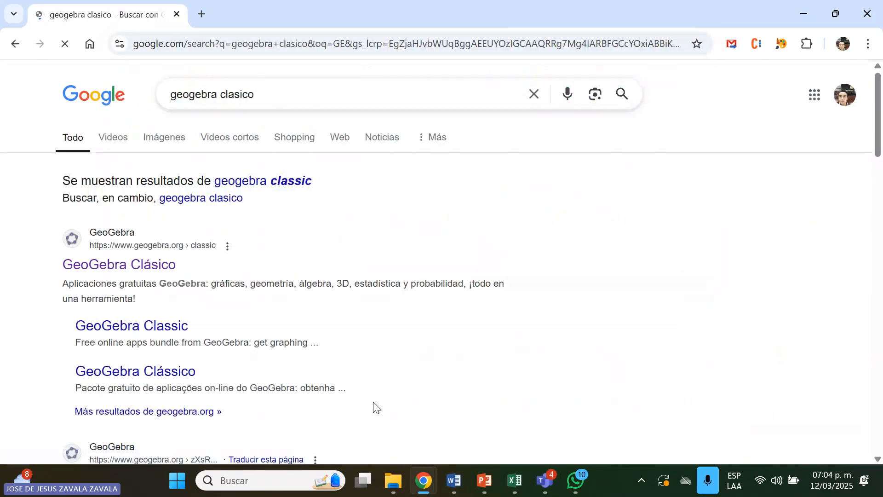
left_click(171, 271)
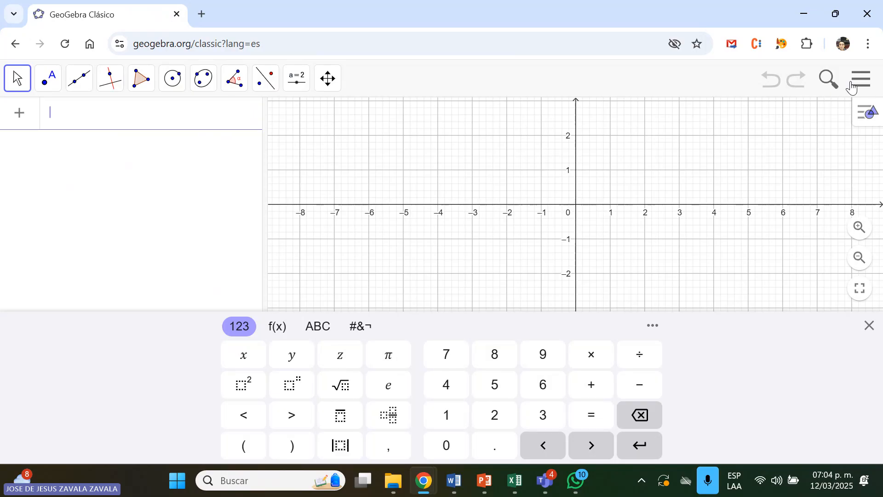
Show the Hoja de Cálculo view and paste the copied Materias Inscritas and Horas Sueño data starting at cell A1
left_click(861, 82)
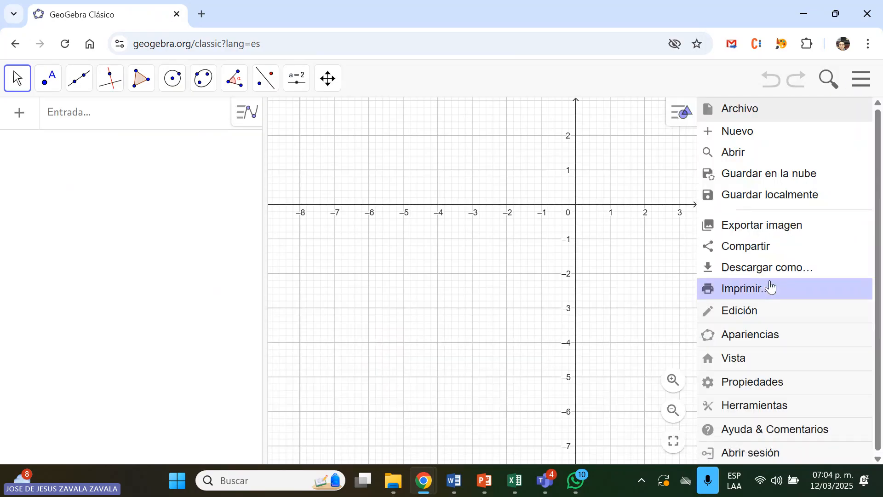
left_click(749, 364)
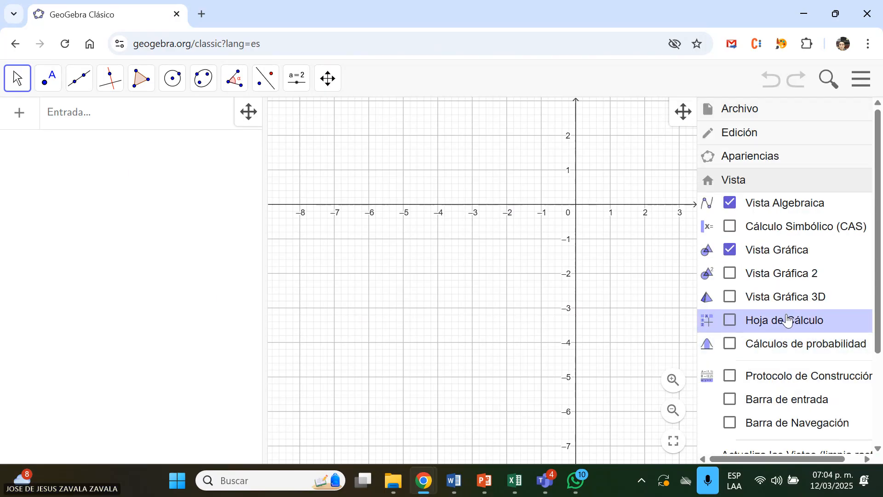
left_click(769, 326)
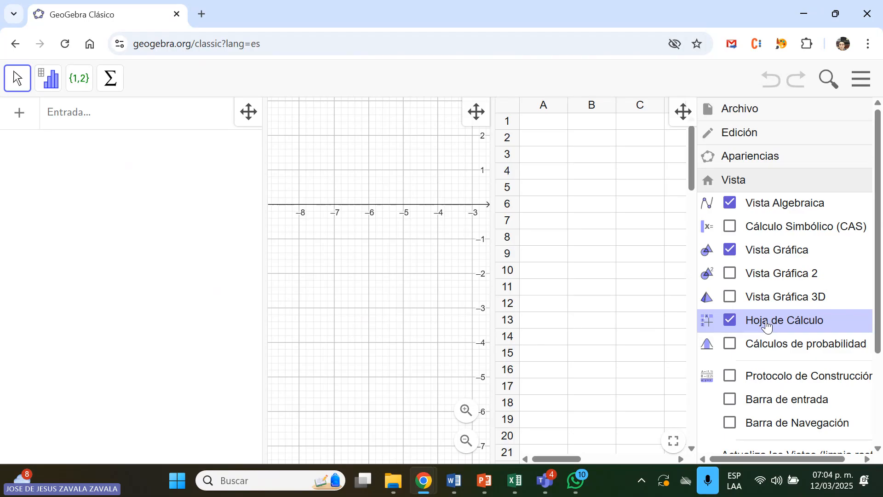
left_click(548, 122)
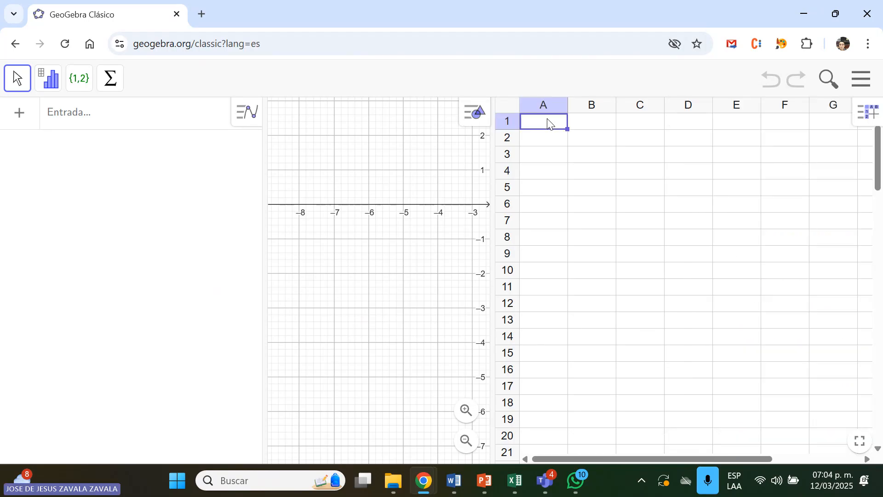
key("ctrl+v")
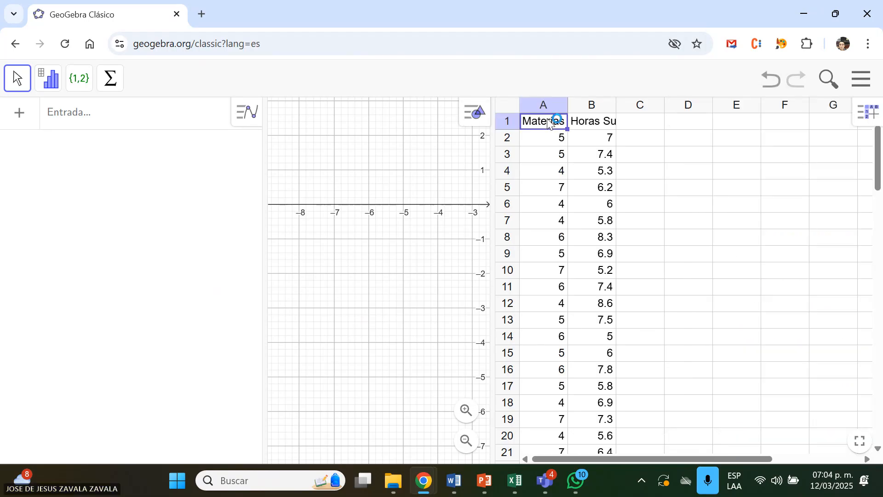
Select the pasted data in A1:B50 and open it in Análisis de una variable
key("Down")
left_click_drag(555, 126, 589, 382)
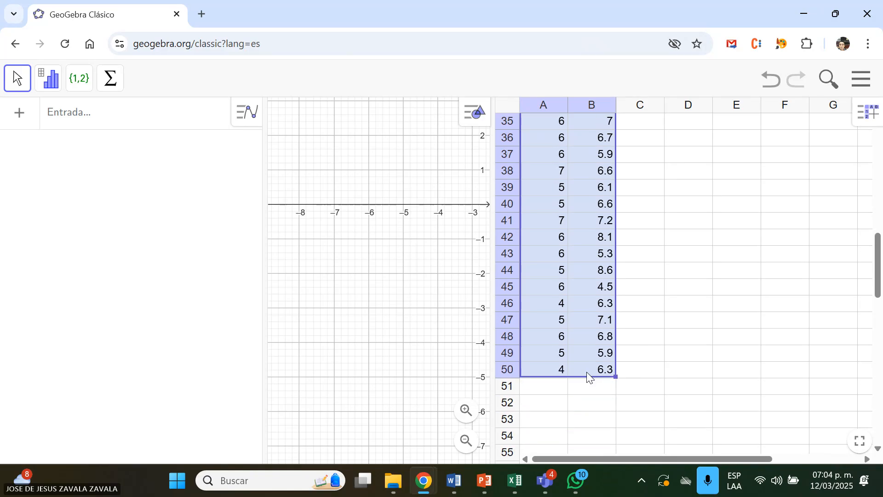
left_click(55, 92)
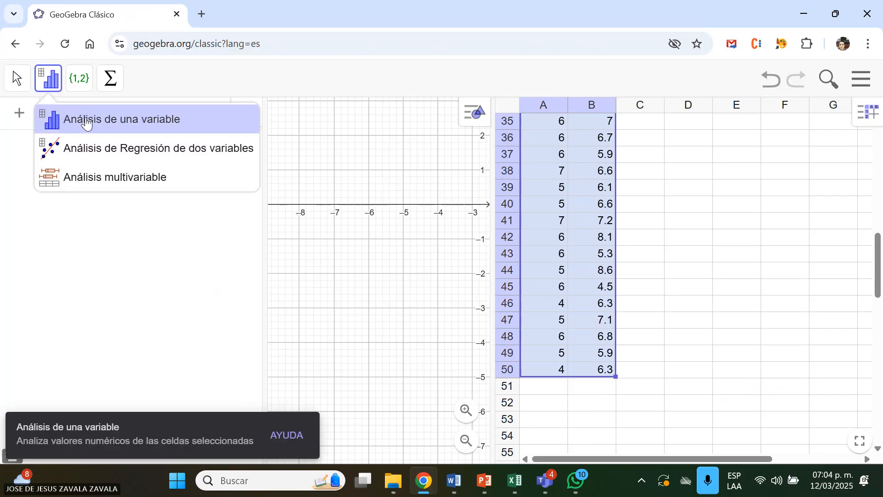
left_click(86, 121)
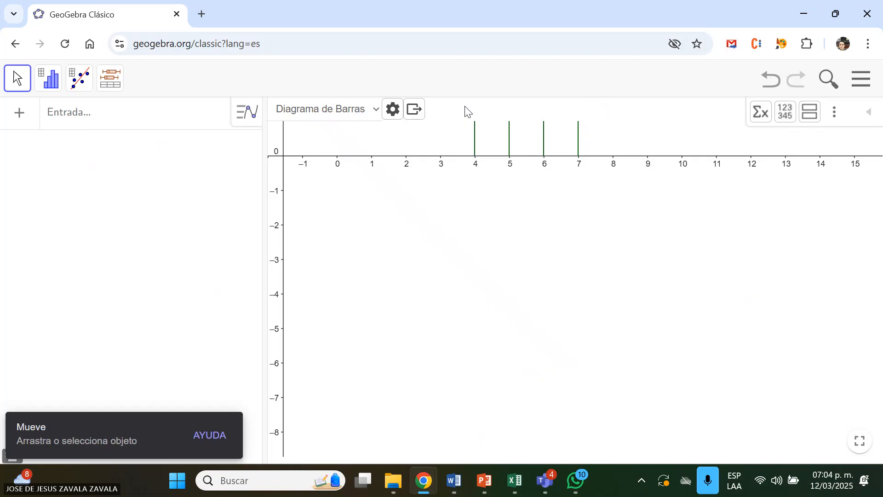
Switch the analysis to two-variable regression with a scatter plot and fit a Lineal regression model
left_click(81, 90)
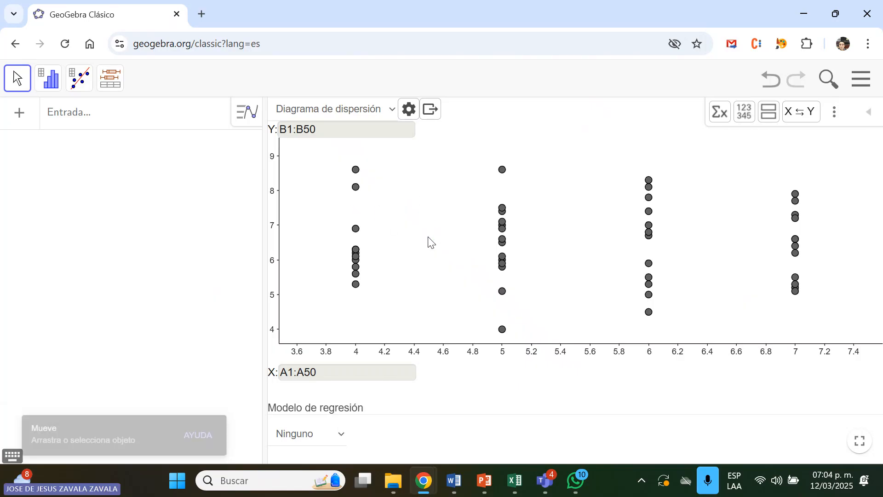
left_click(342, 434)
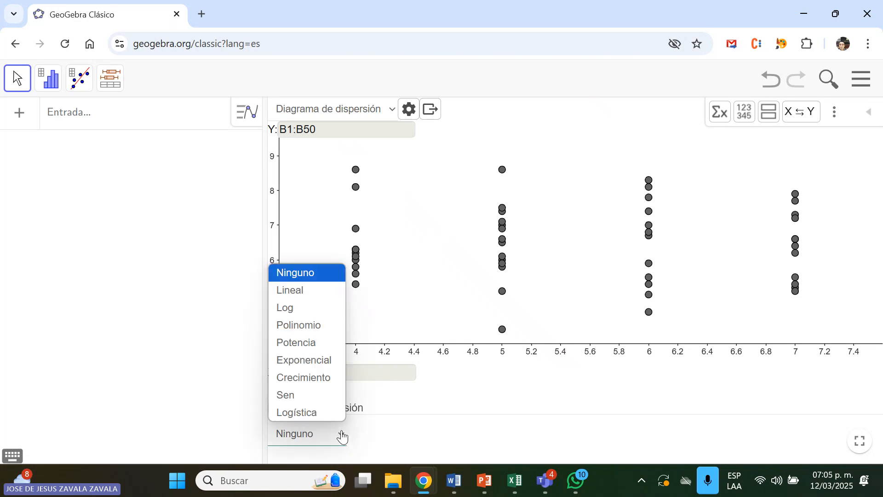
left_click(315, 299)
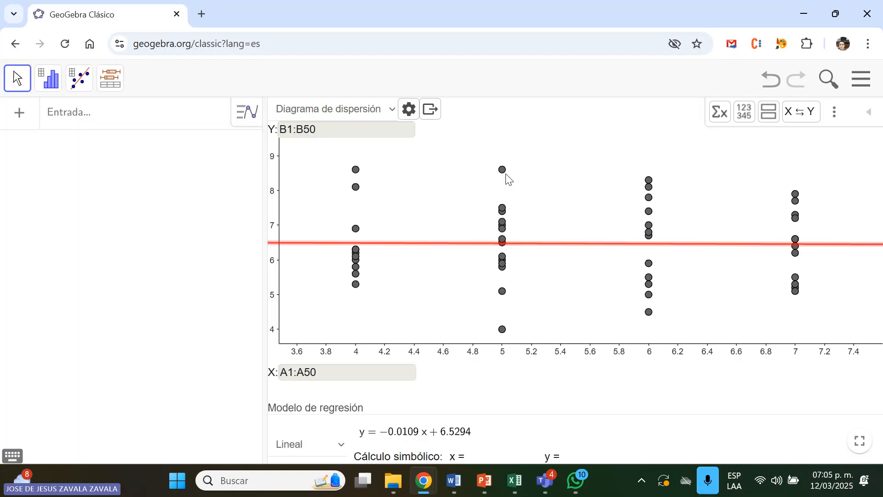
Switch to Excel and compare the trendline equation in the Horas Sueño chart on Hoja3 with GeoGebra's regression equation
key("alt+Tab")
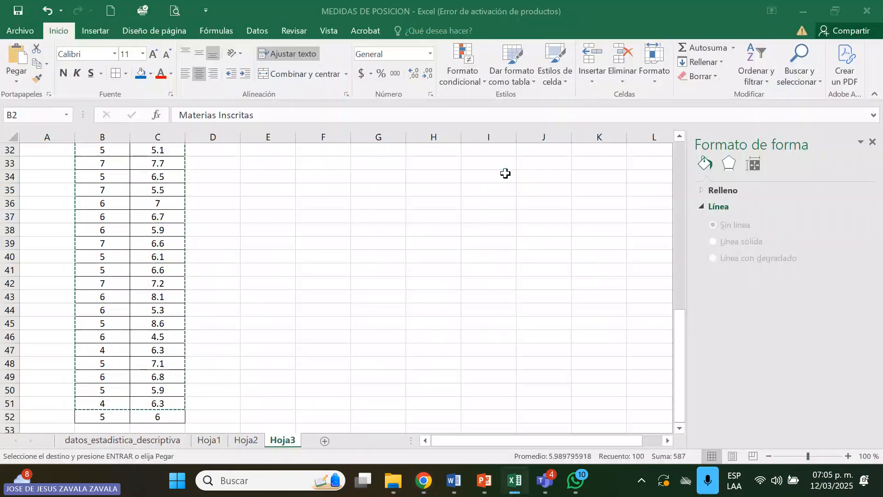
left_click(370, 299)
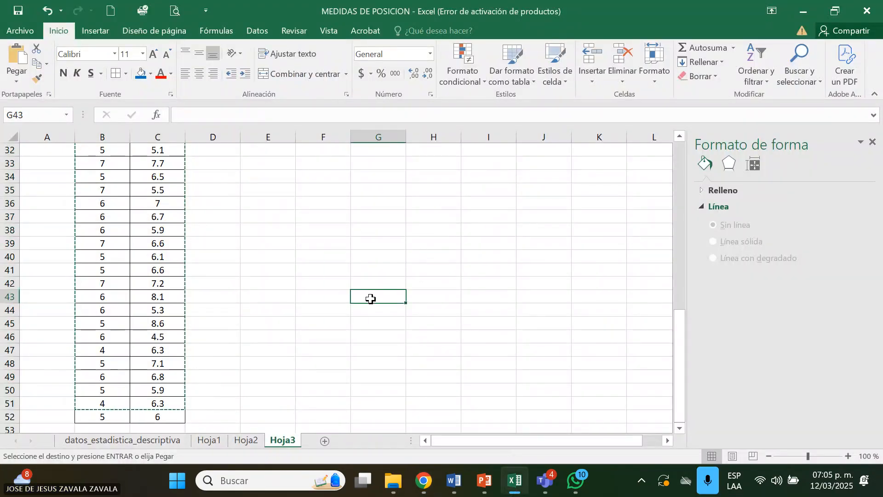
mouse_move(371, 299)
left_mouse_down()
mouse_move(586, 317)
mouse_move(663, 336)
mouse_move(658, 150)
left_mouse_up()
left_click(628, 340)
key("super+shift+s")
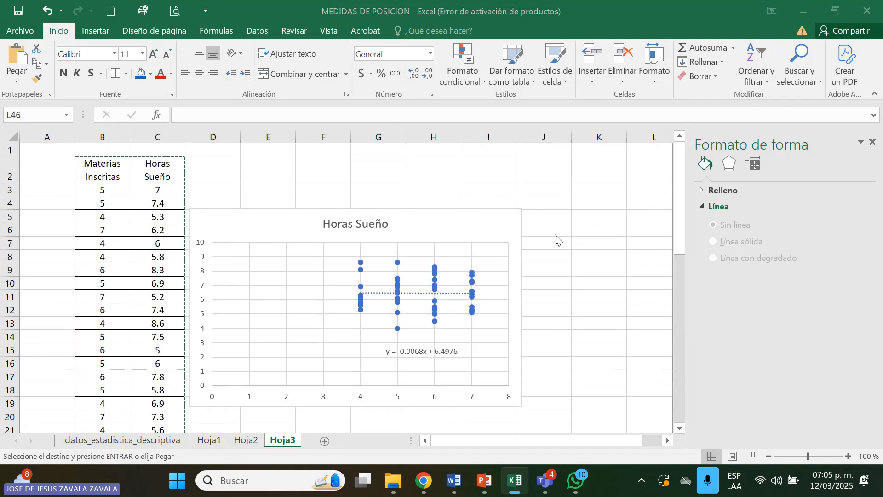
key("alt+Tab")
key("alt+Tab")
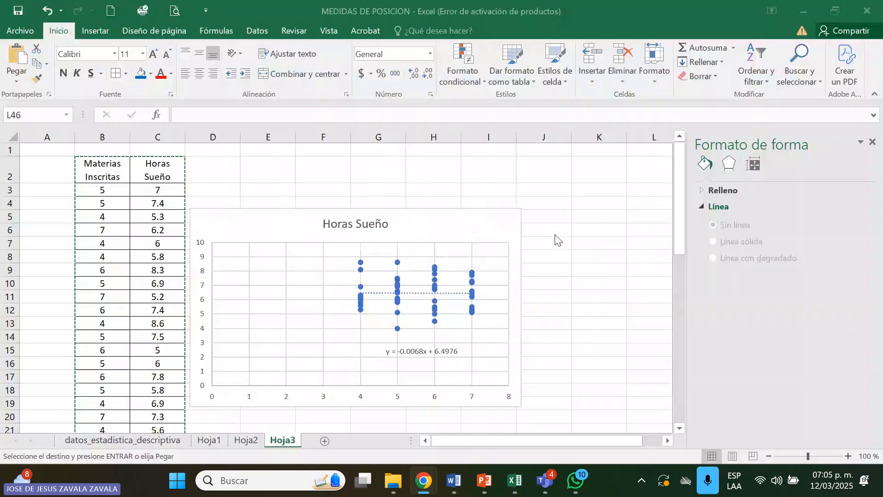
key("alt+Tab")
key("alt+Tab")
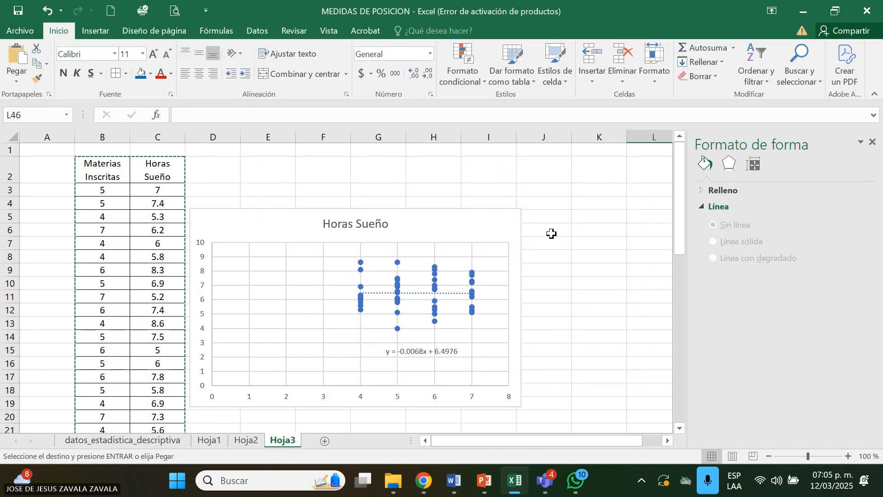
Clear the pending copy selection and undo the last move of the trendline's equation label
key("Delete")
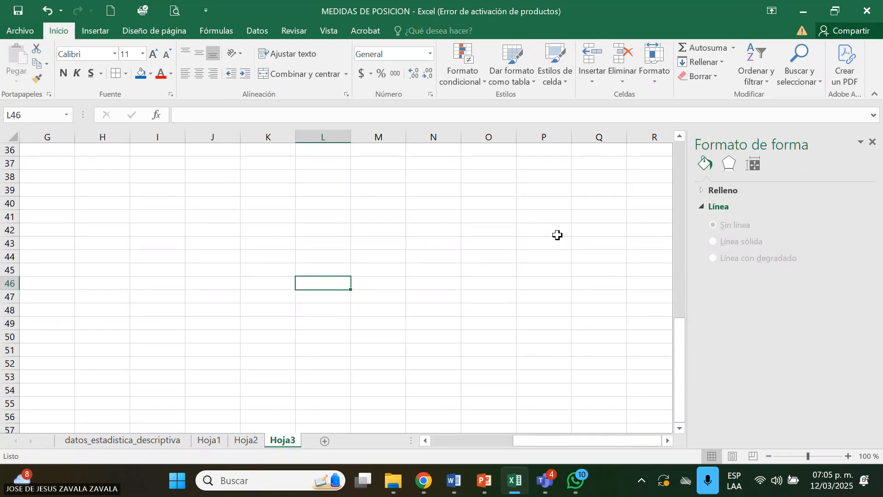
key("ctrl+z")
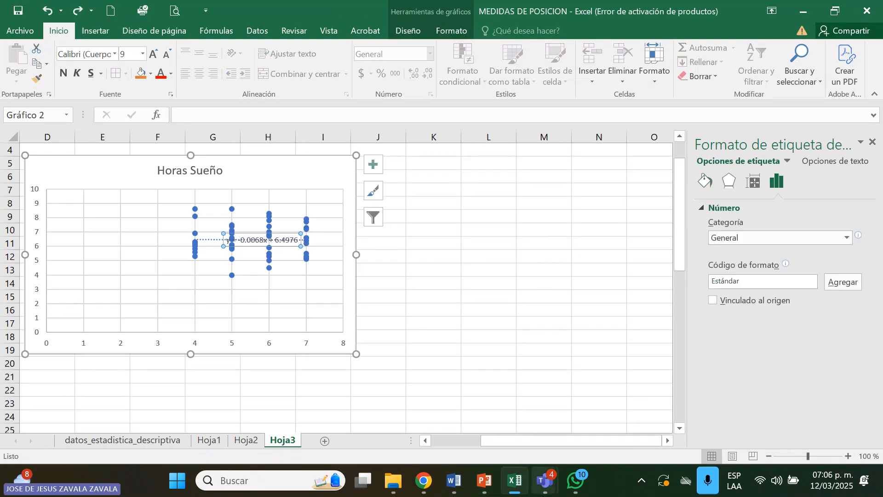
left_click(576, 481)
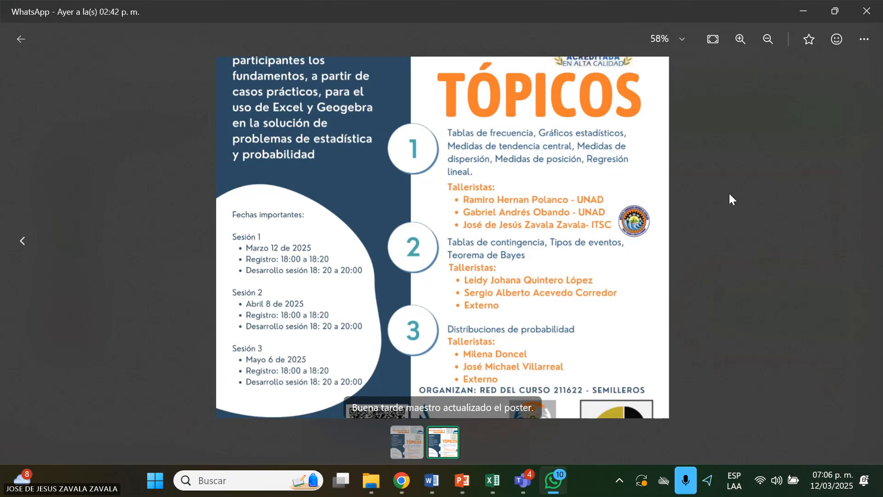
key("Escape")
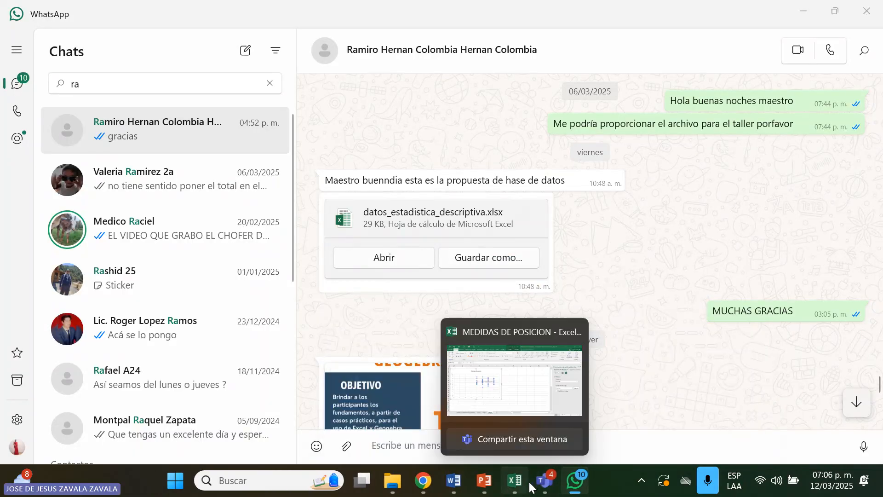
mouse_move(545, 480)
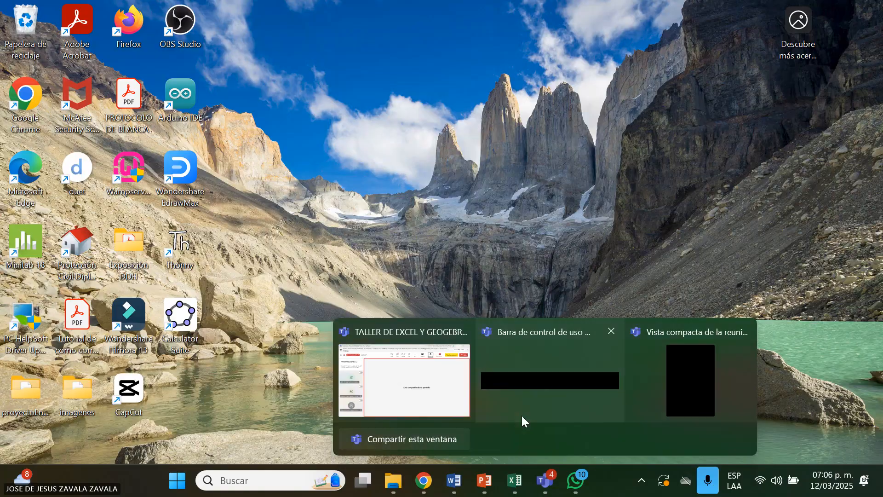
left_click(522, 415)
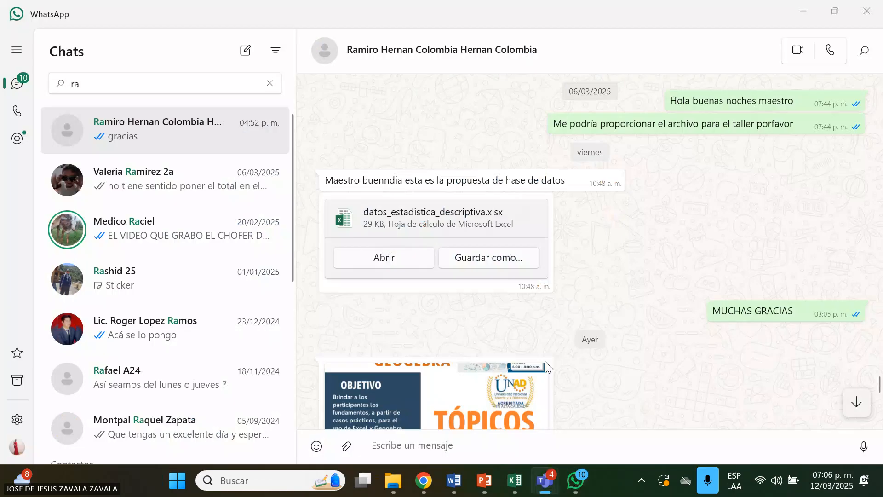
left_click(879, 14)
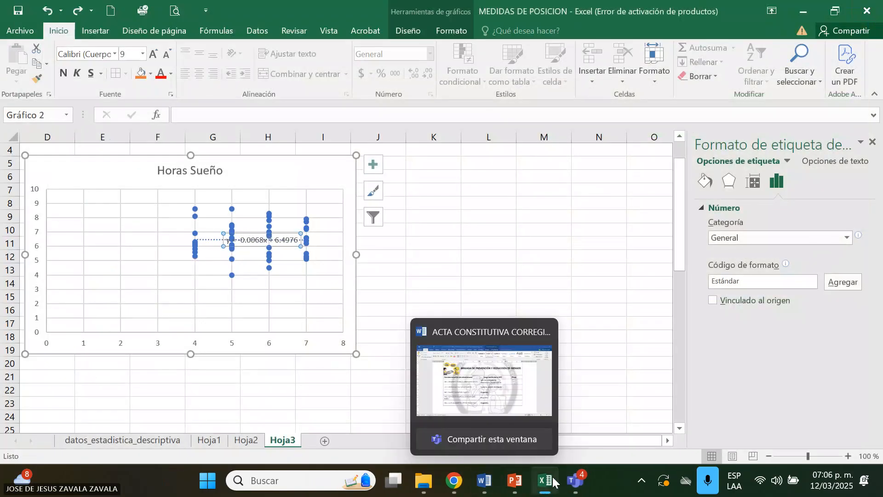
Switch to the Teams meeting window of the Excel and GeoGebra workshop and stop sharing the screen
mouse_move(575, 480)
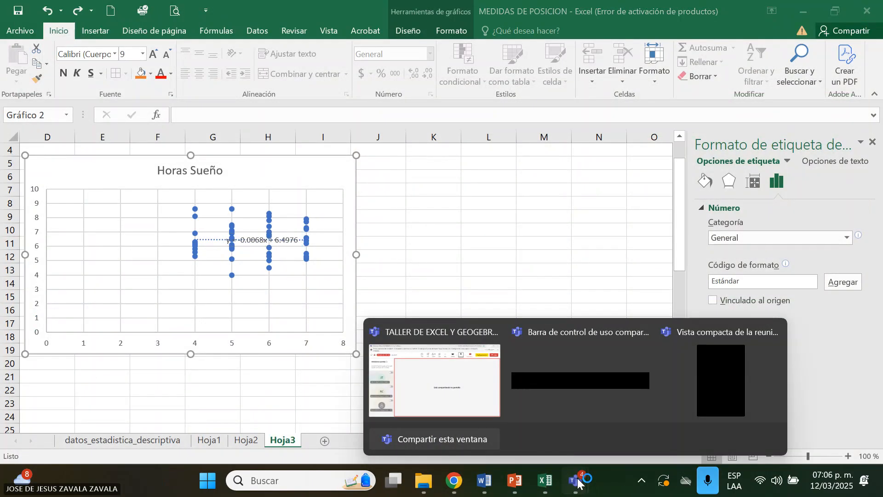
left_click(496, 392)
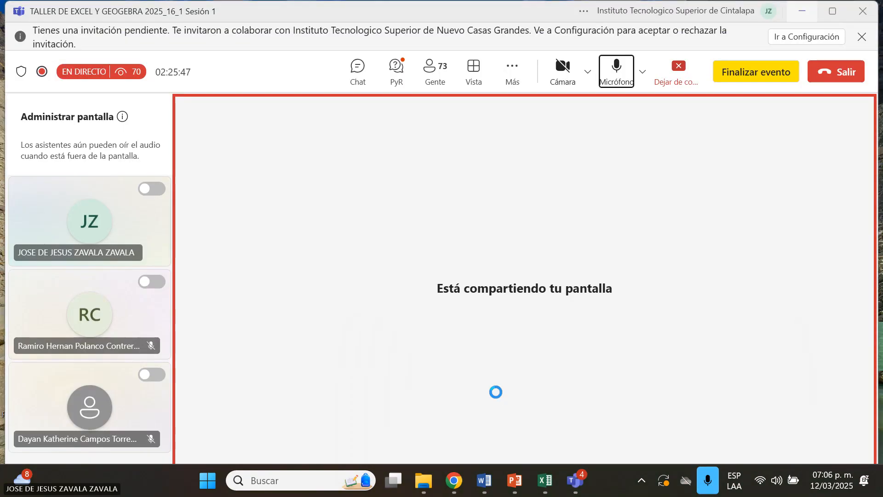
left_click(678, 86)
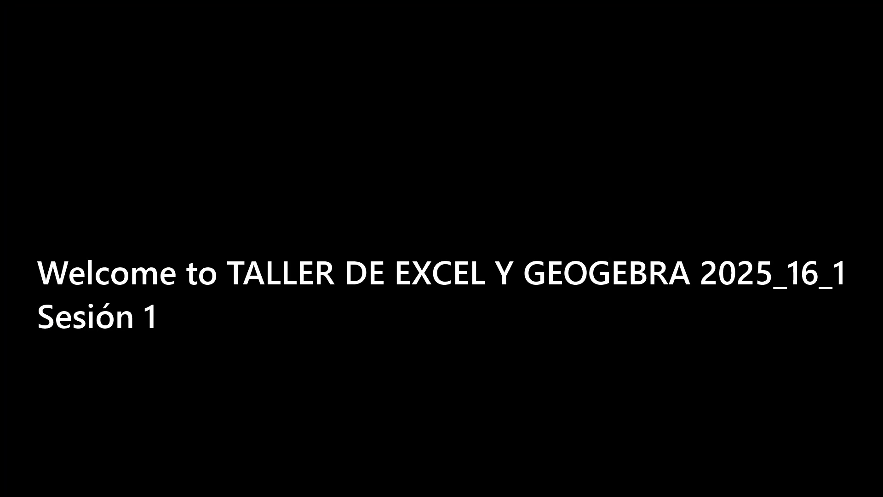